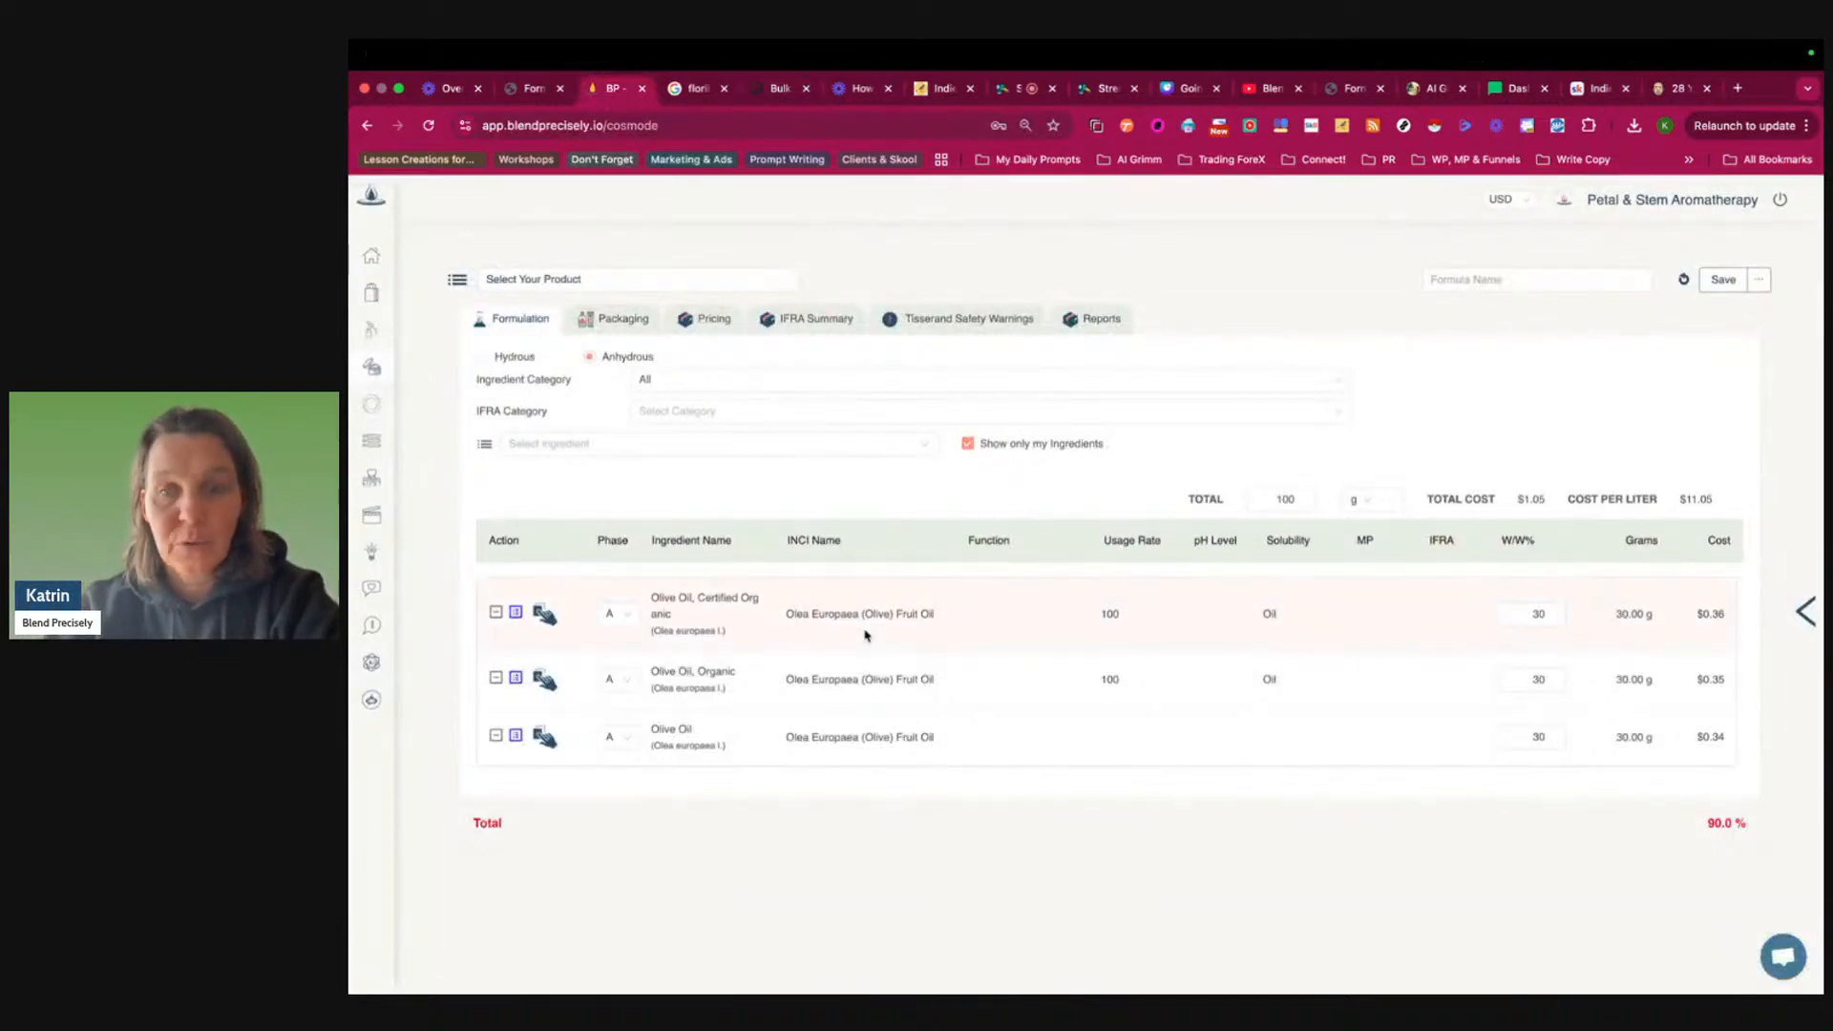
# - Switch to the StreamYard studio, set the layout to show only the shared screen, and return to the Blend Precisely page
pyautogui.moveTo(1739, 749); pyautogui.dragTo(1723, 742)
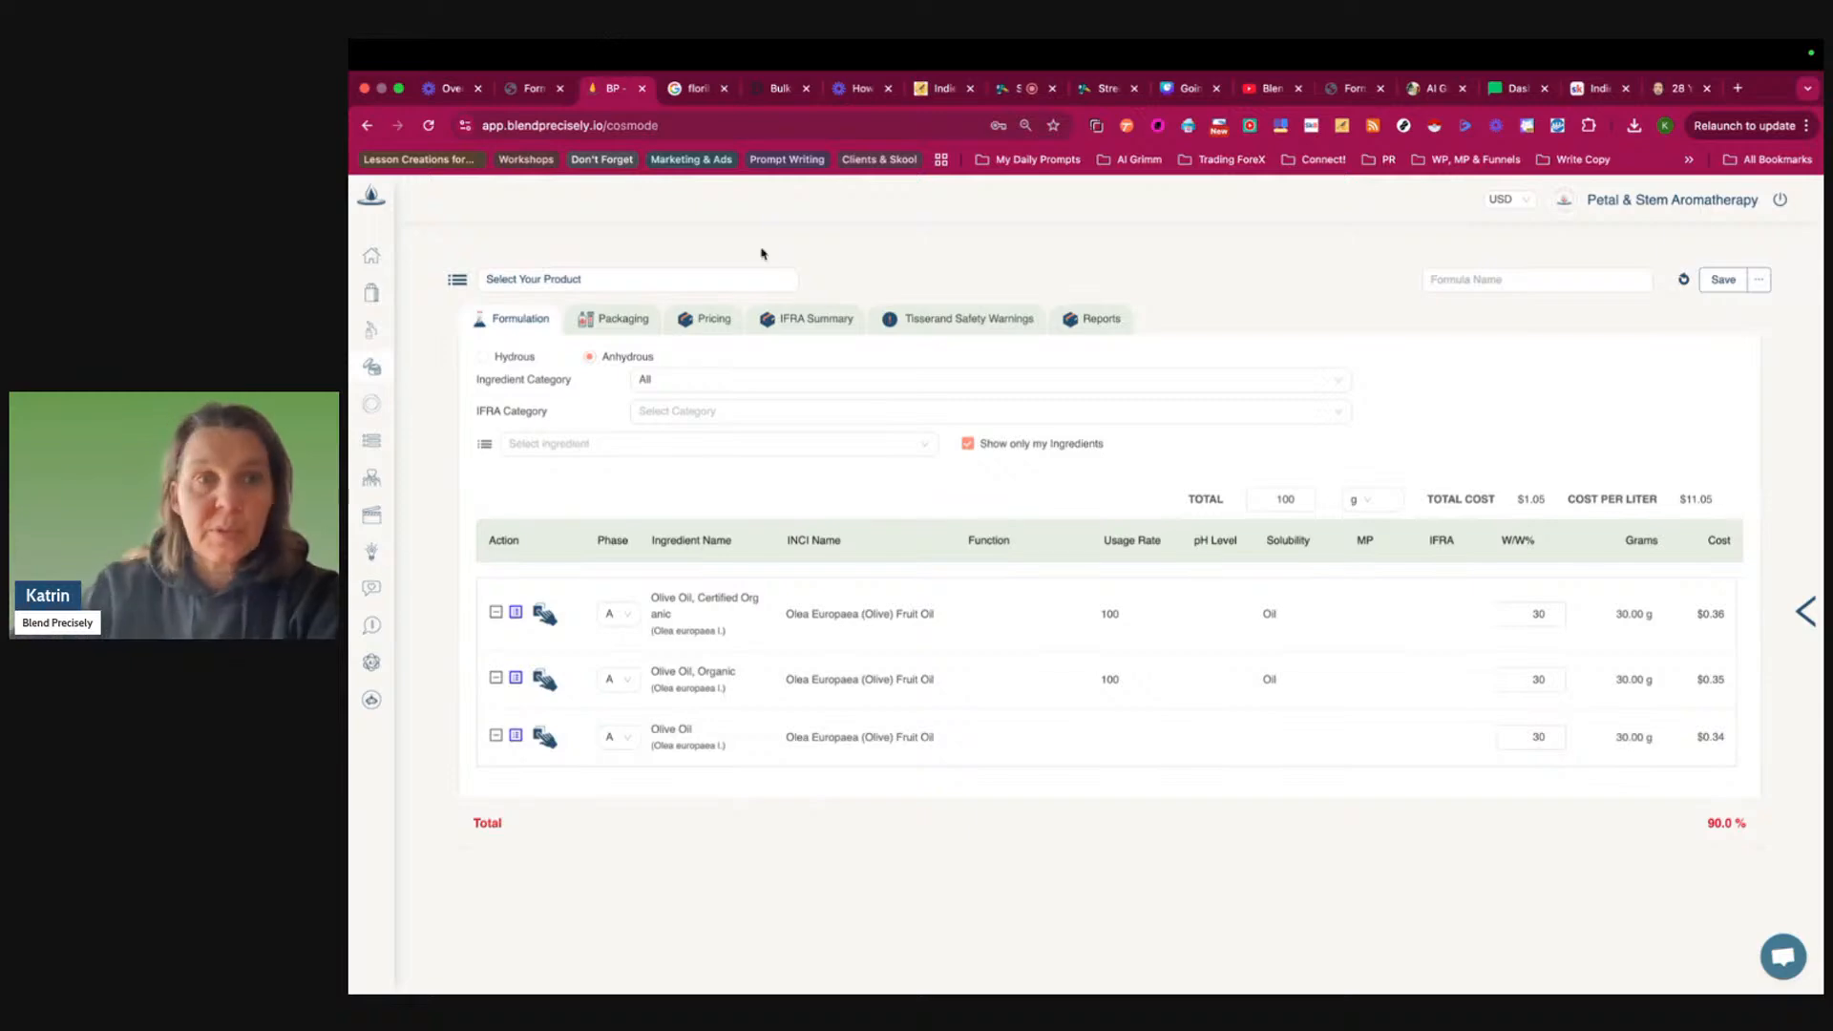
pyautogui.click(1019, 88)
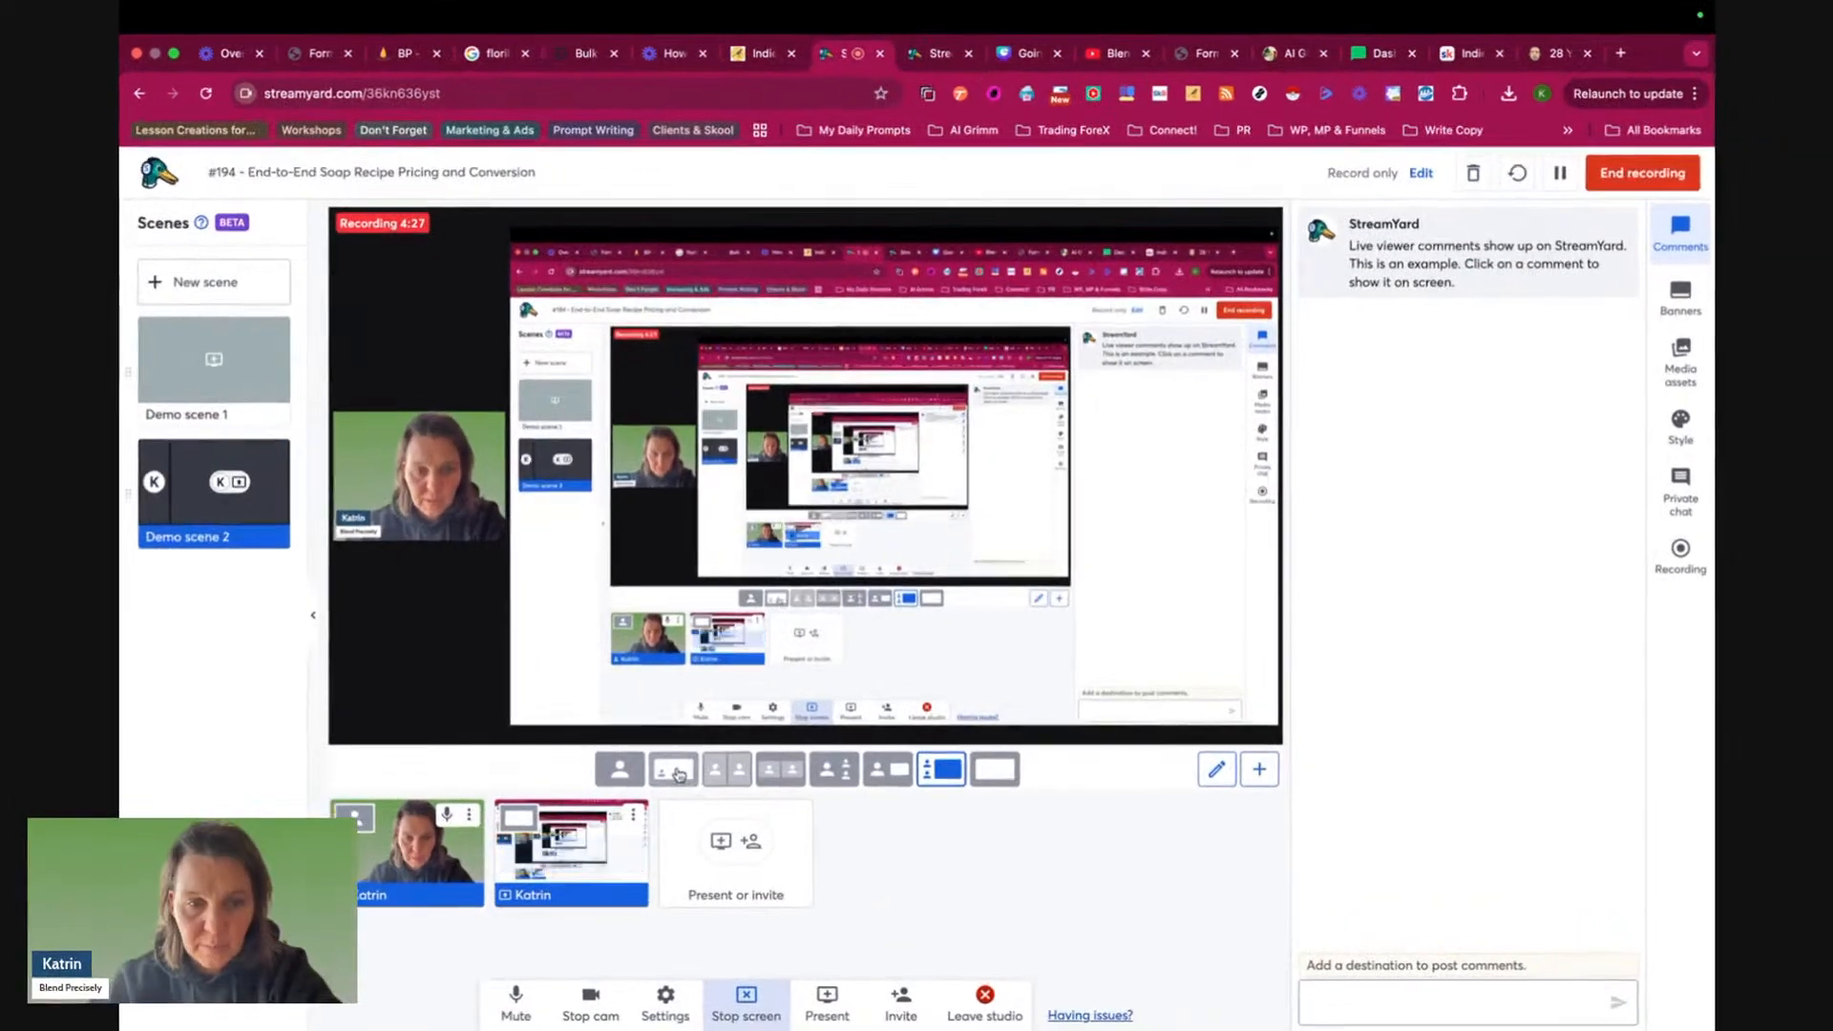
pyautogui.click(860, 751)
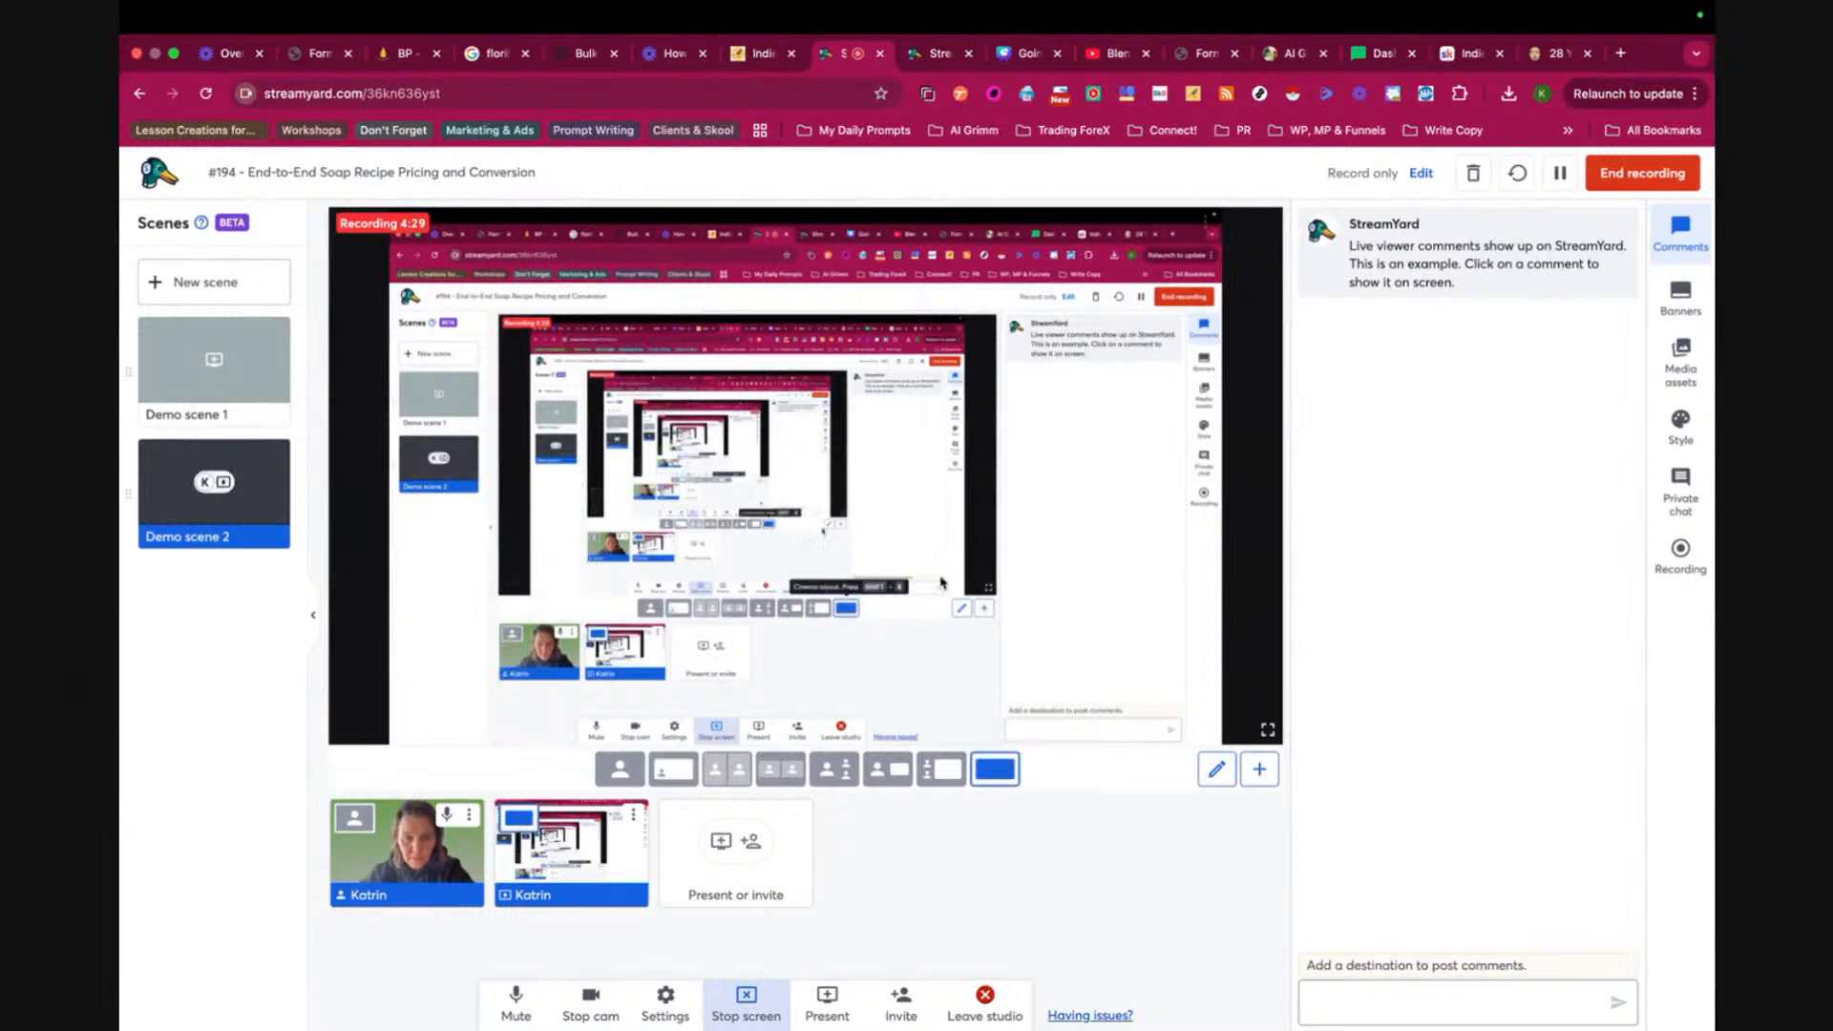
pyautogui.click(406, 53)
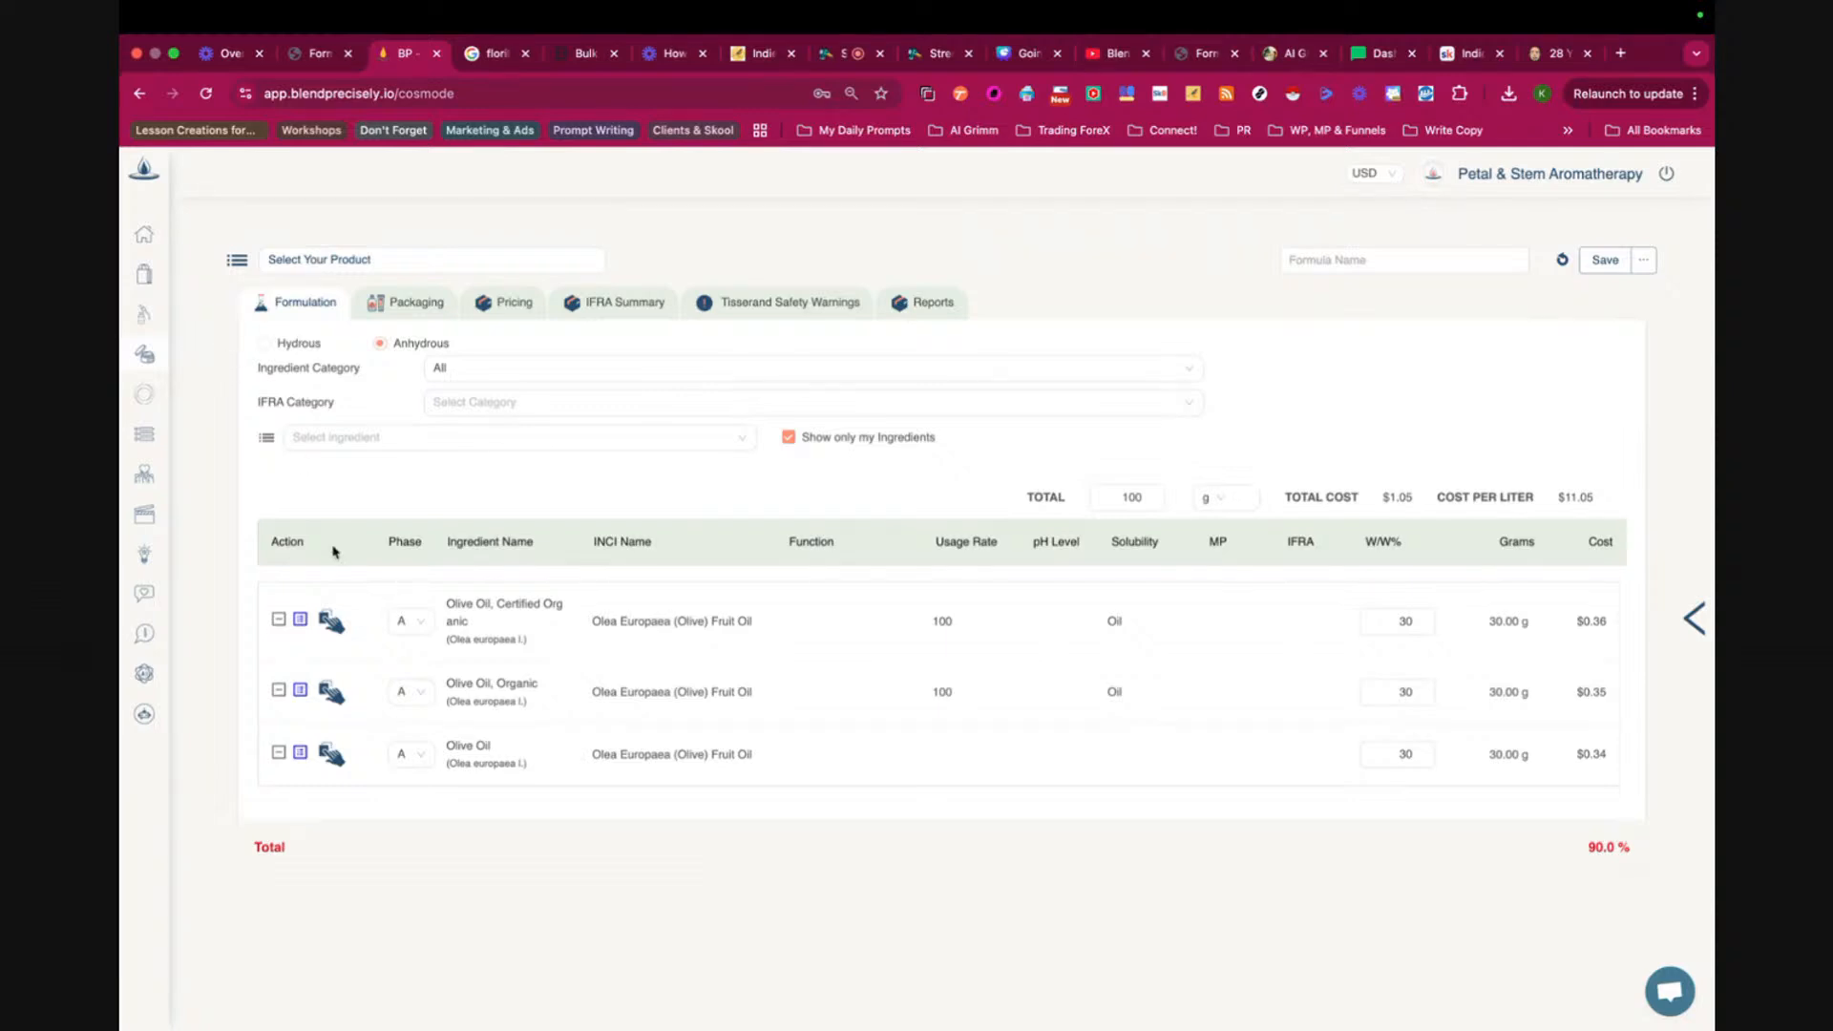
# - Open the Aromatherapy formulation page and turn off the restriction to show only my ingredients
pyautogui.moveTo(206, 344)
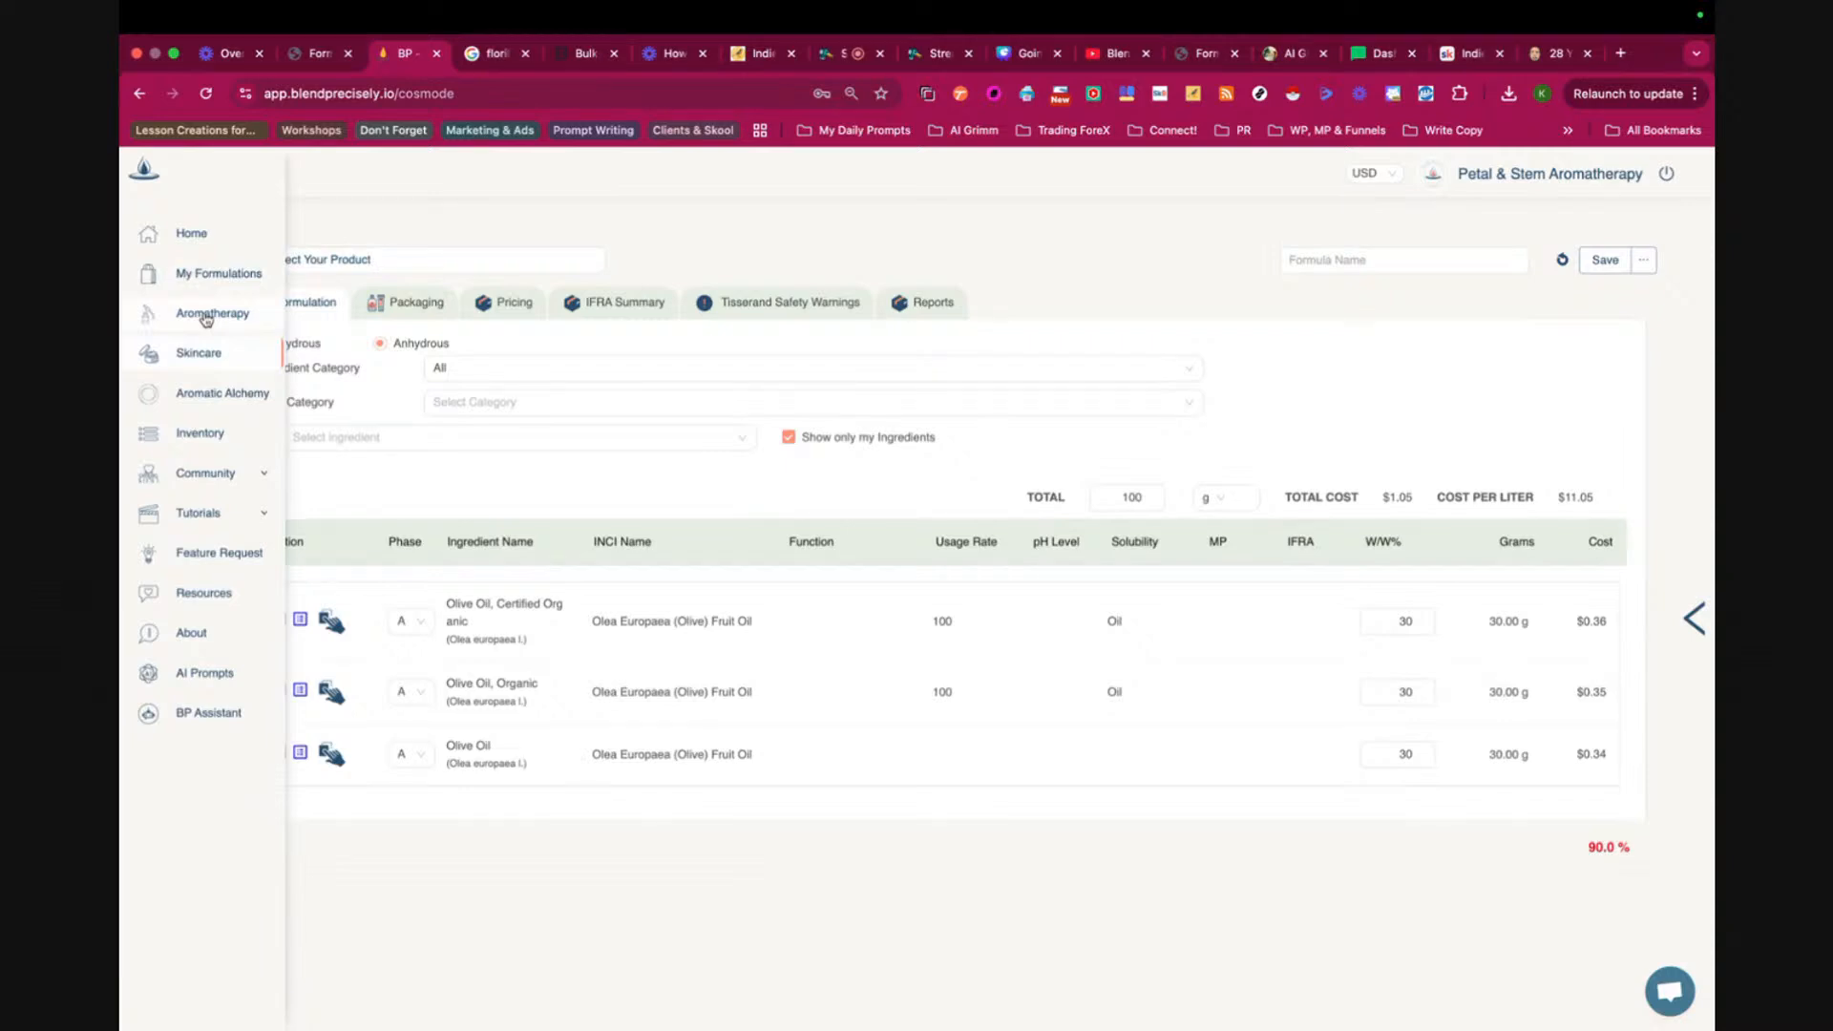
pyautogui.click(205, 315)
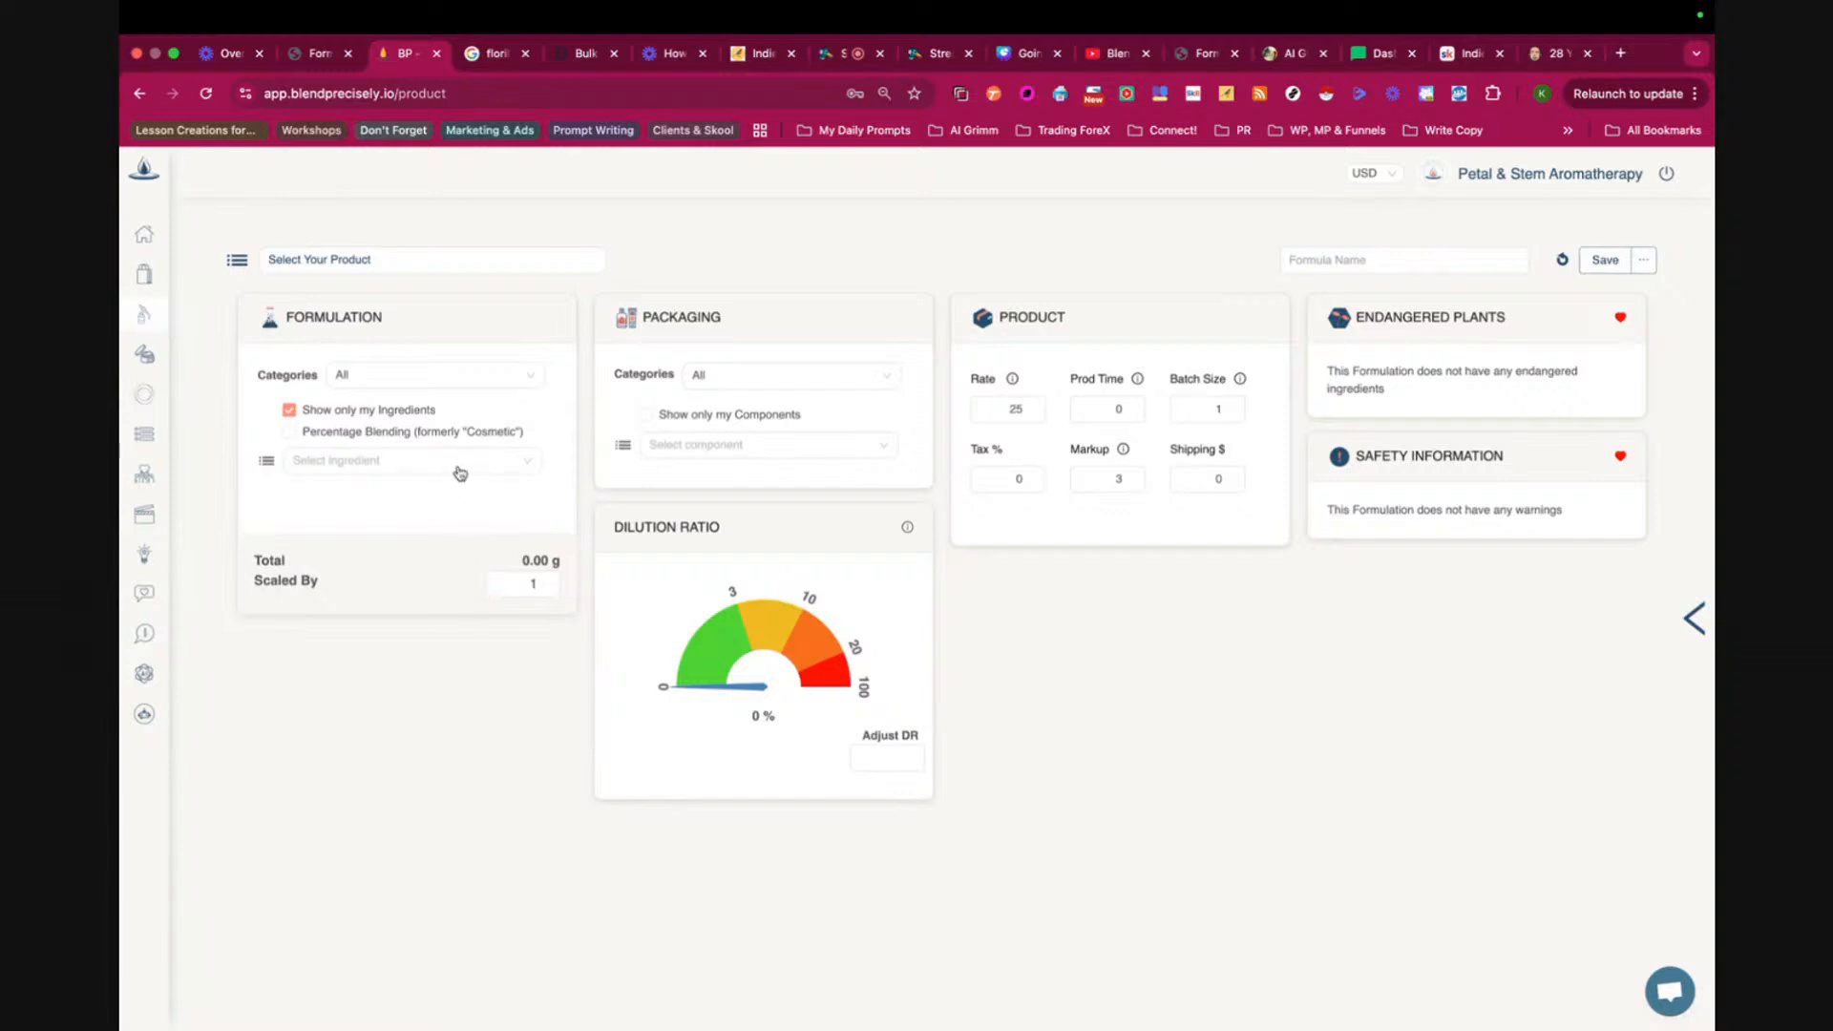
pyautogui.click(288, 409)
# - Search the ingredients for olive oil and add Olive Oil, Certified Organic to the formulation
pyautogui.click(391, 463)
pyautogui.write('olive')
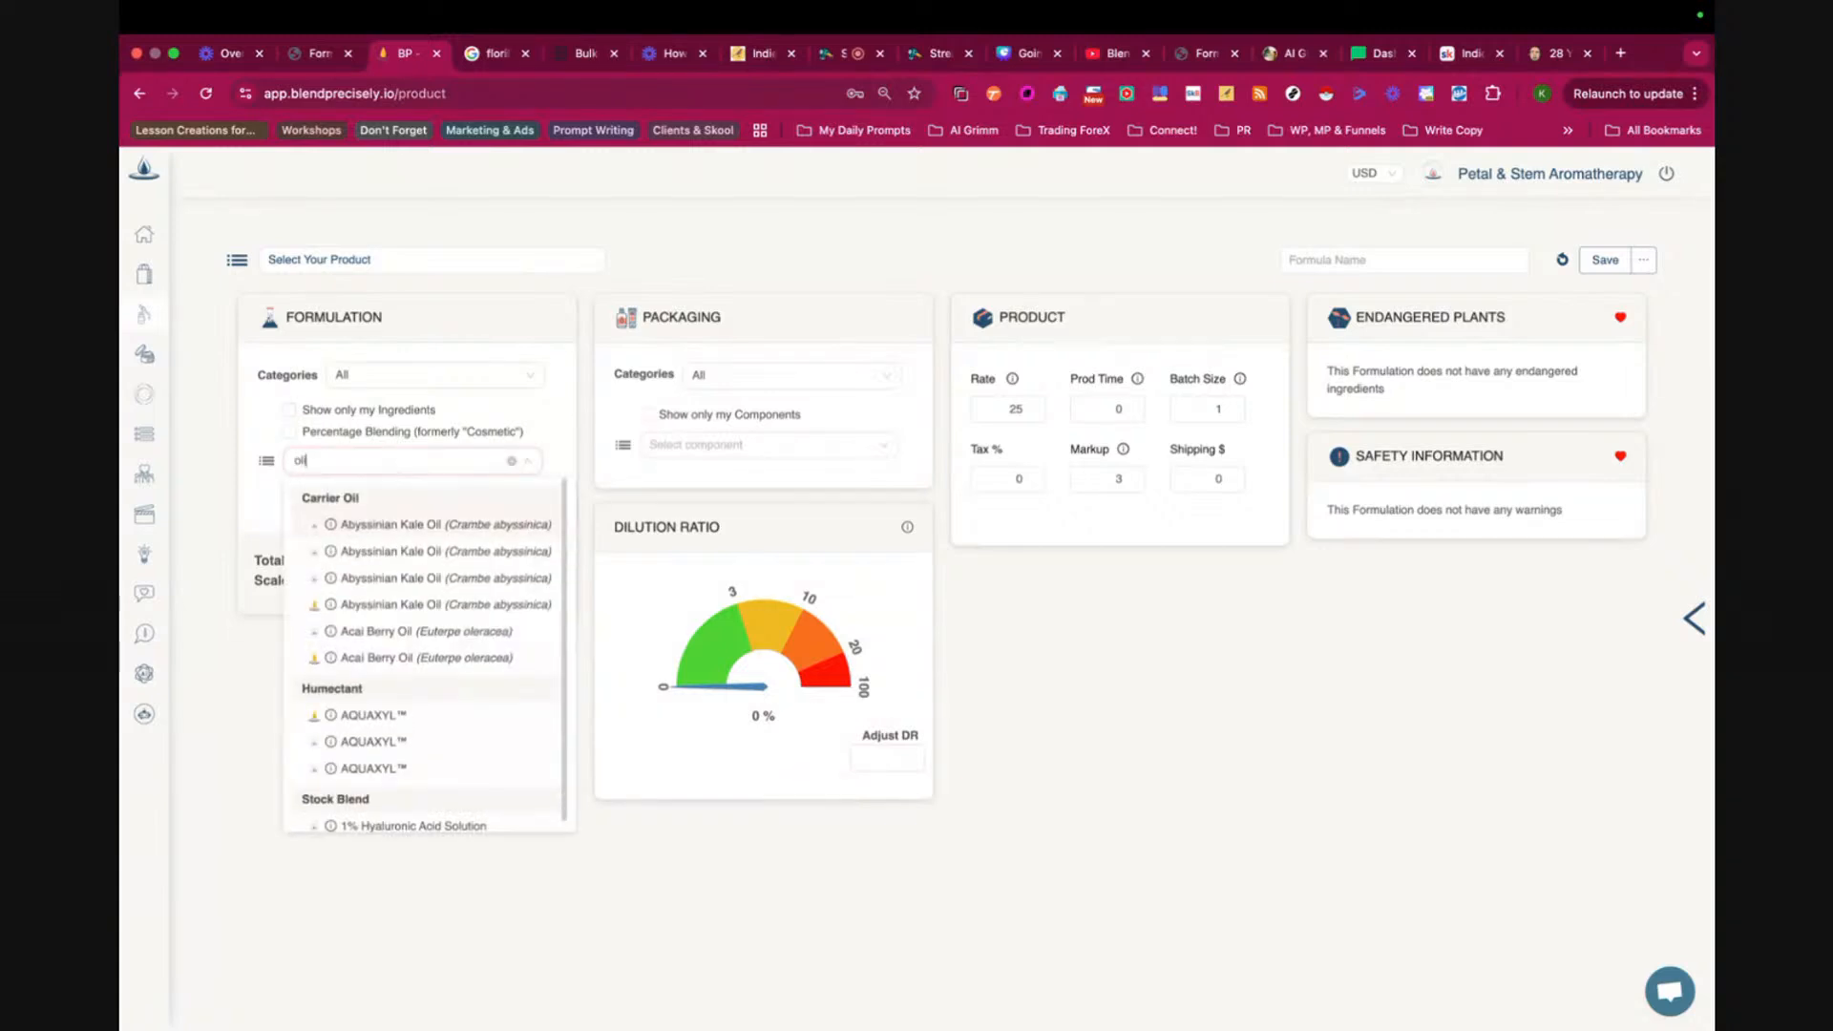
pyautogui.write(' oi')
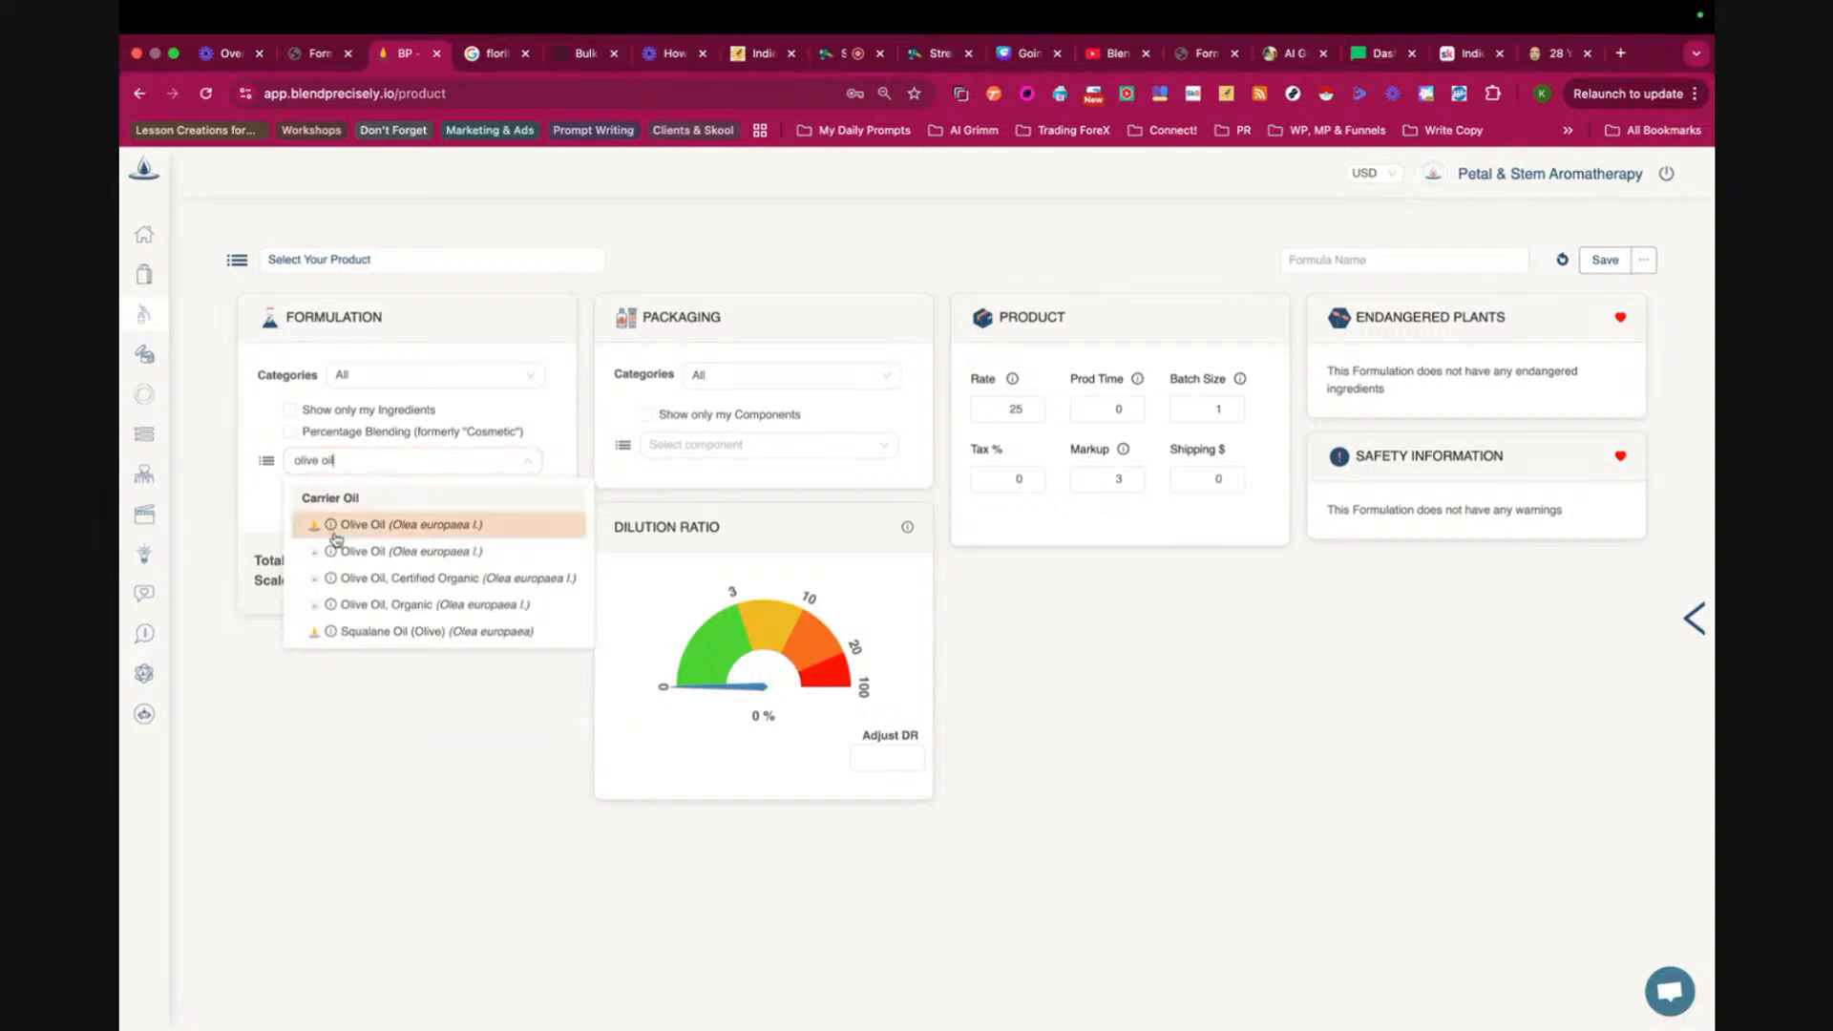
pyautogui.moveTo(332, 554)
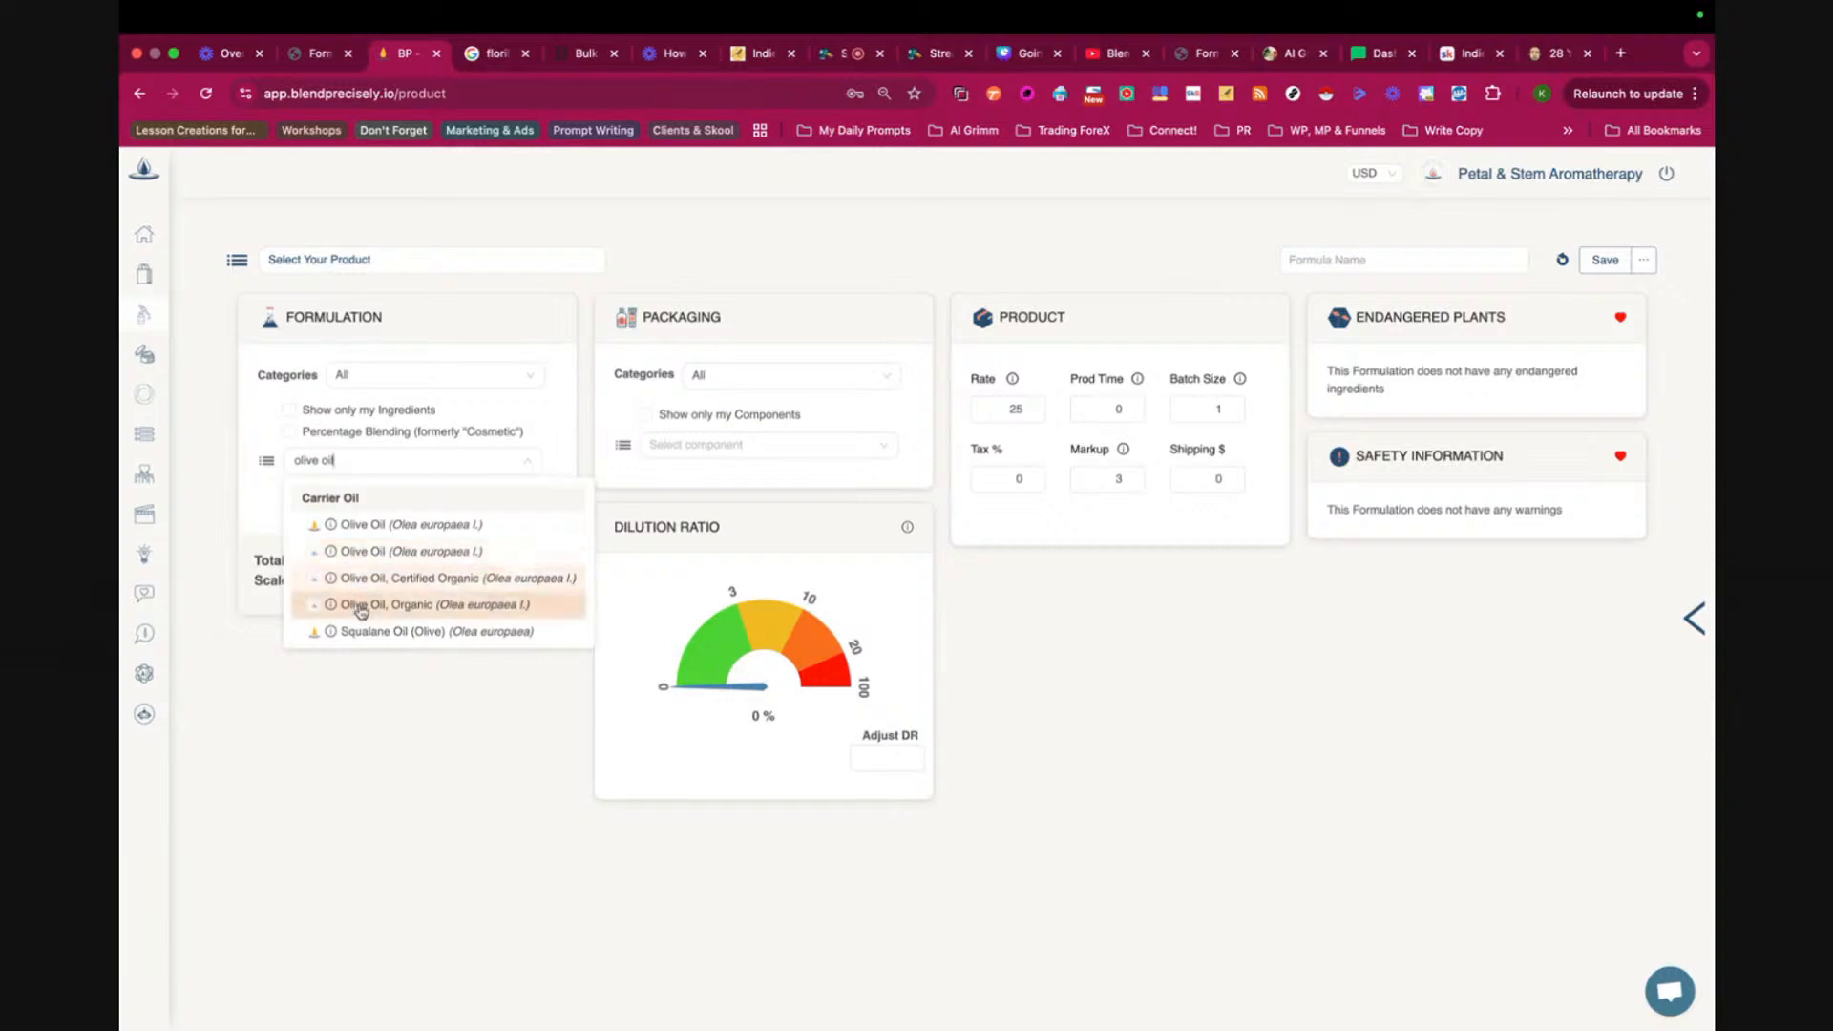
pyautogui.click(468, 580)
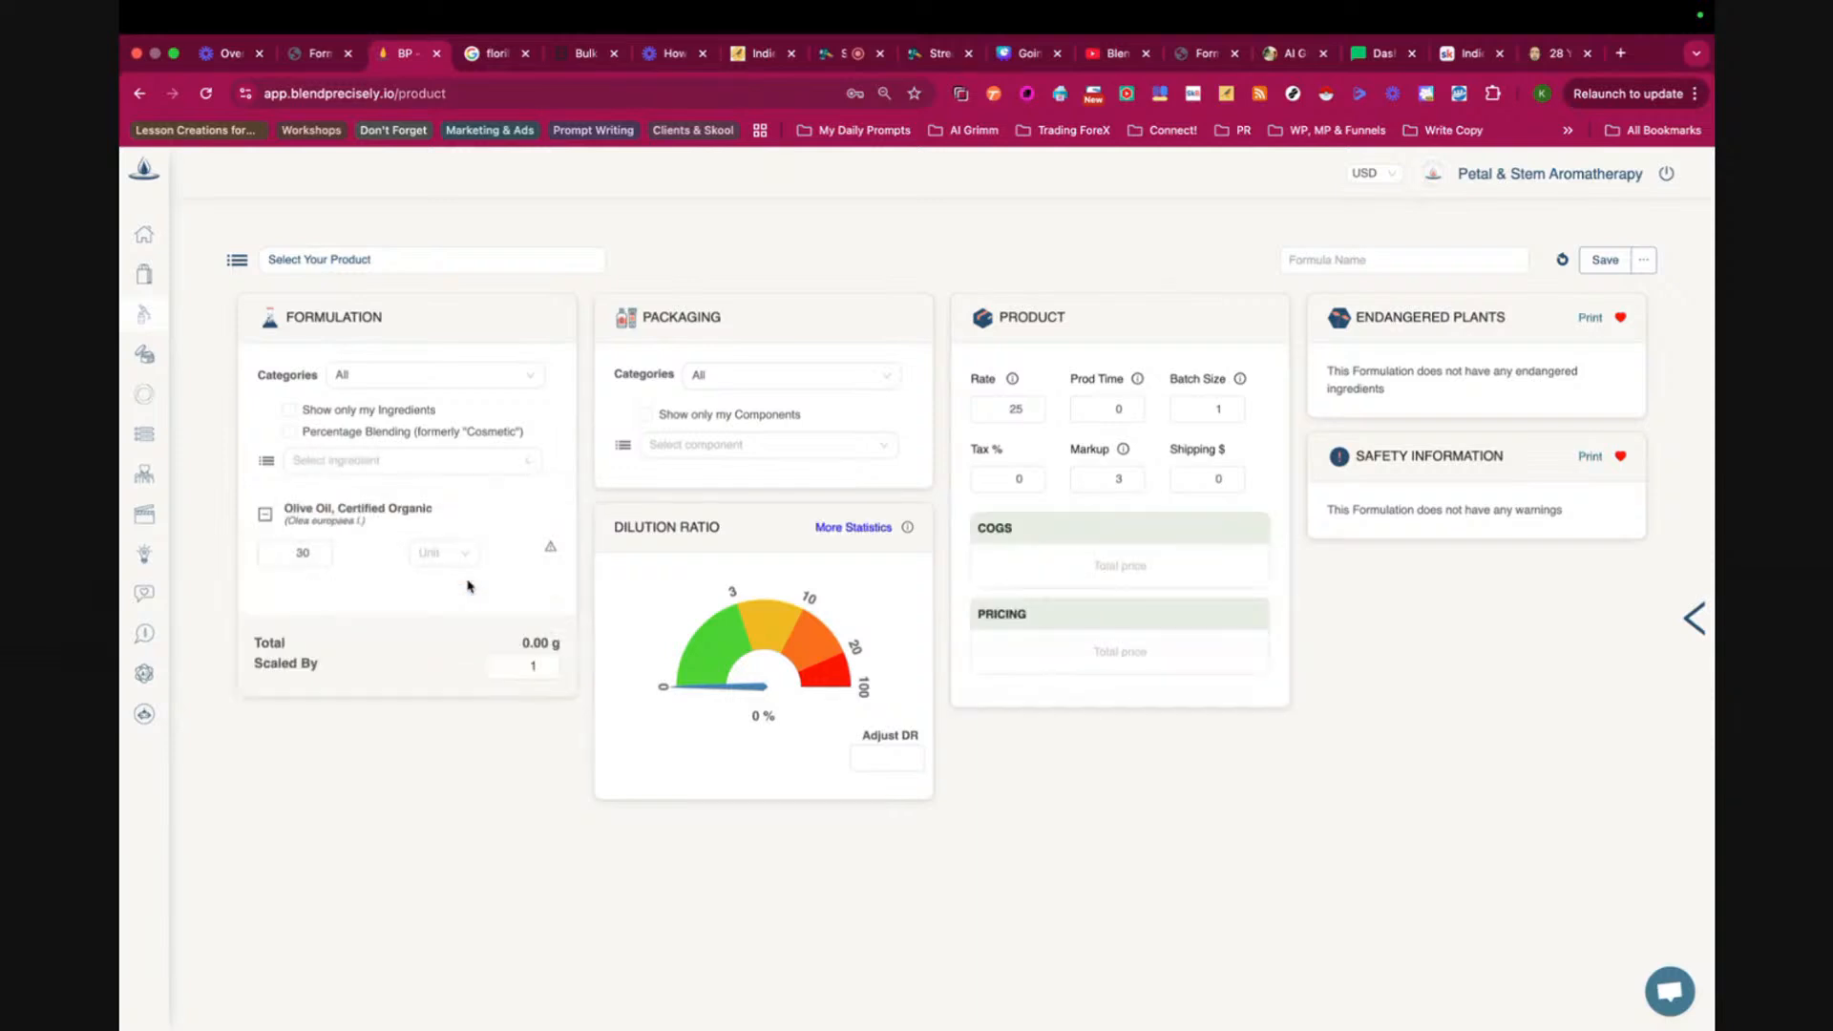
# - Set the amount of Olive Oil, Certified Organic to 25 oz
pyautogui.click(301, 559)
pyautogui.write('25')
pyautogui.click(444, 553)
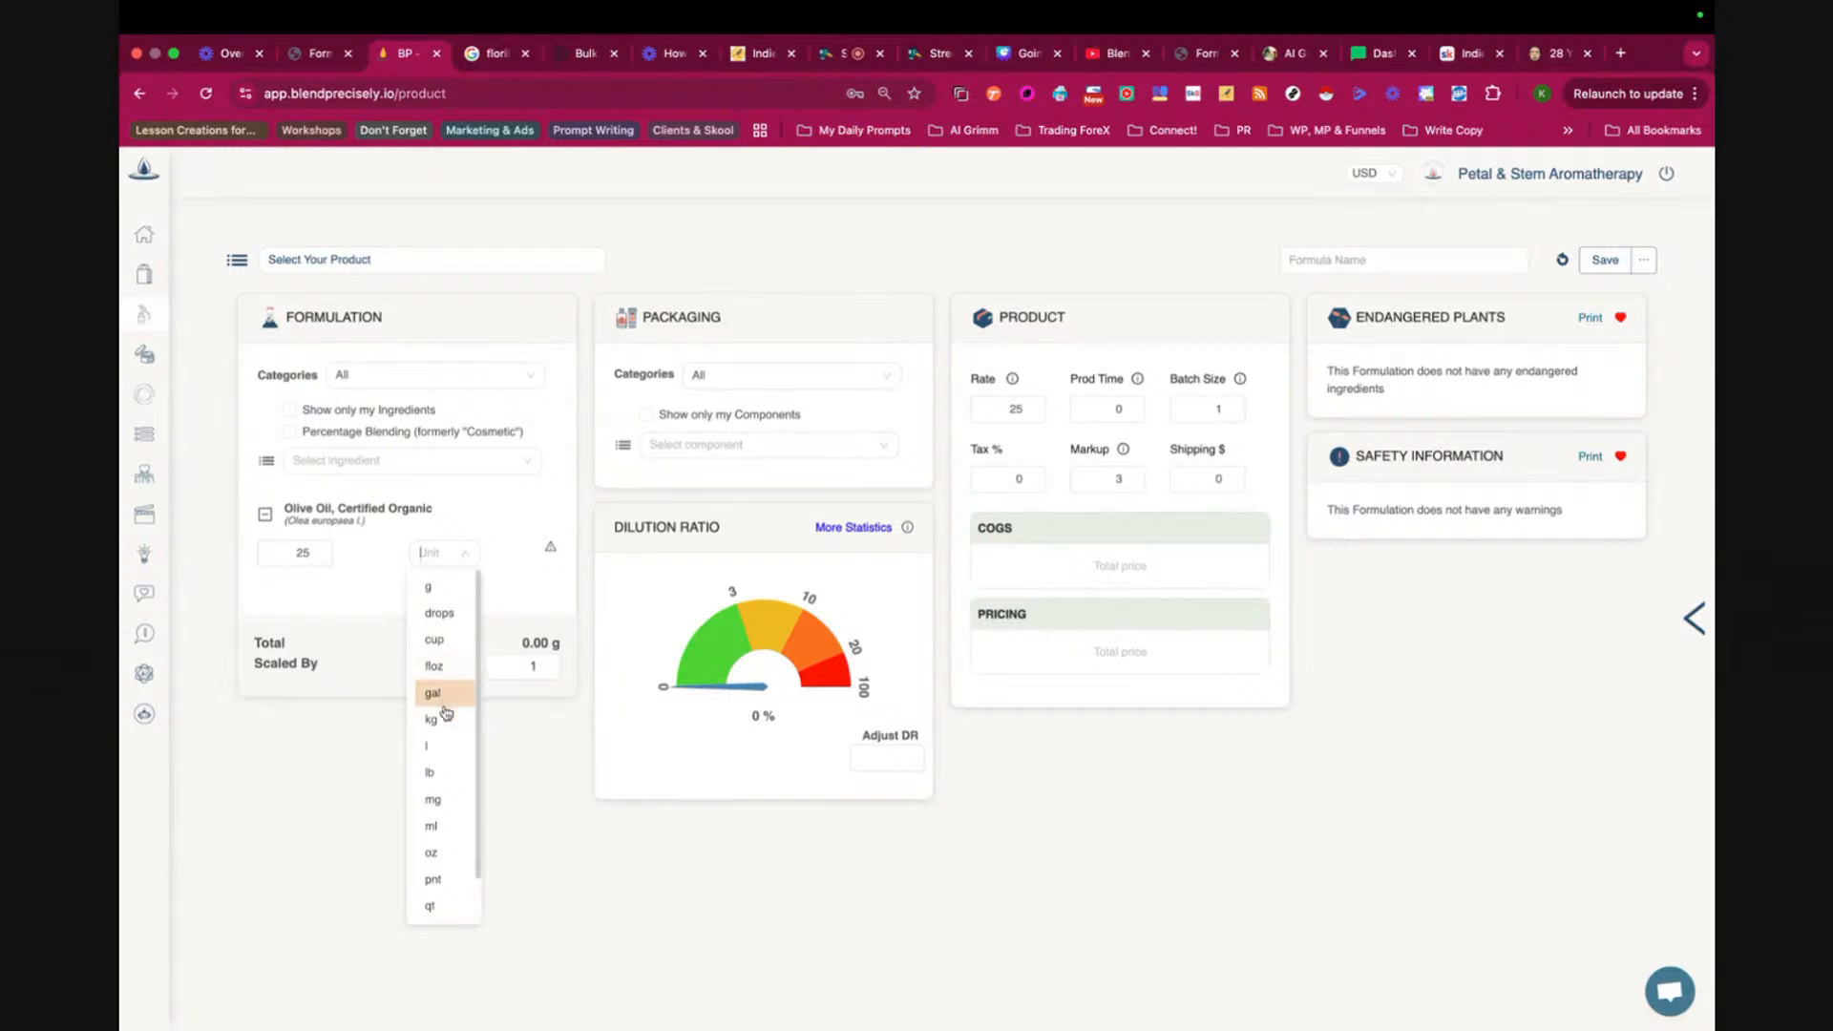
pyautogui.click(441, 806)
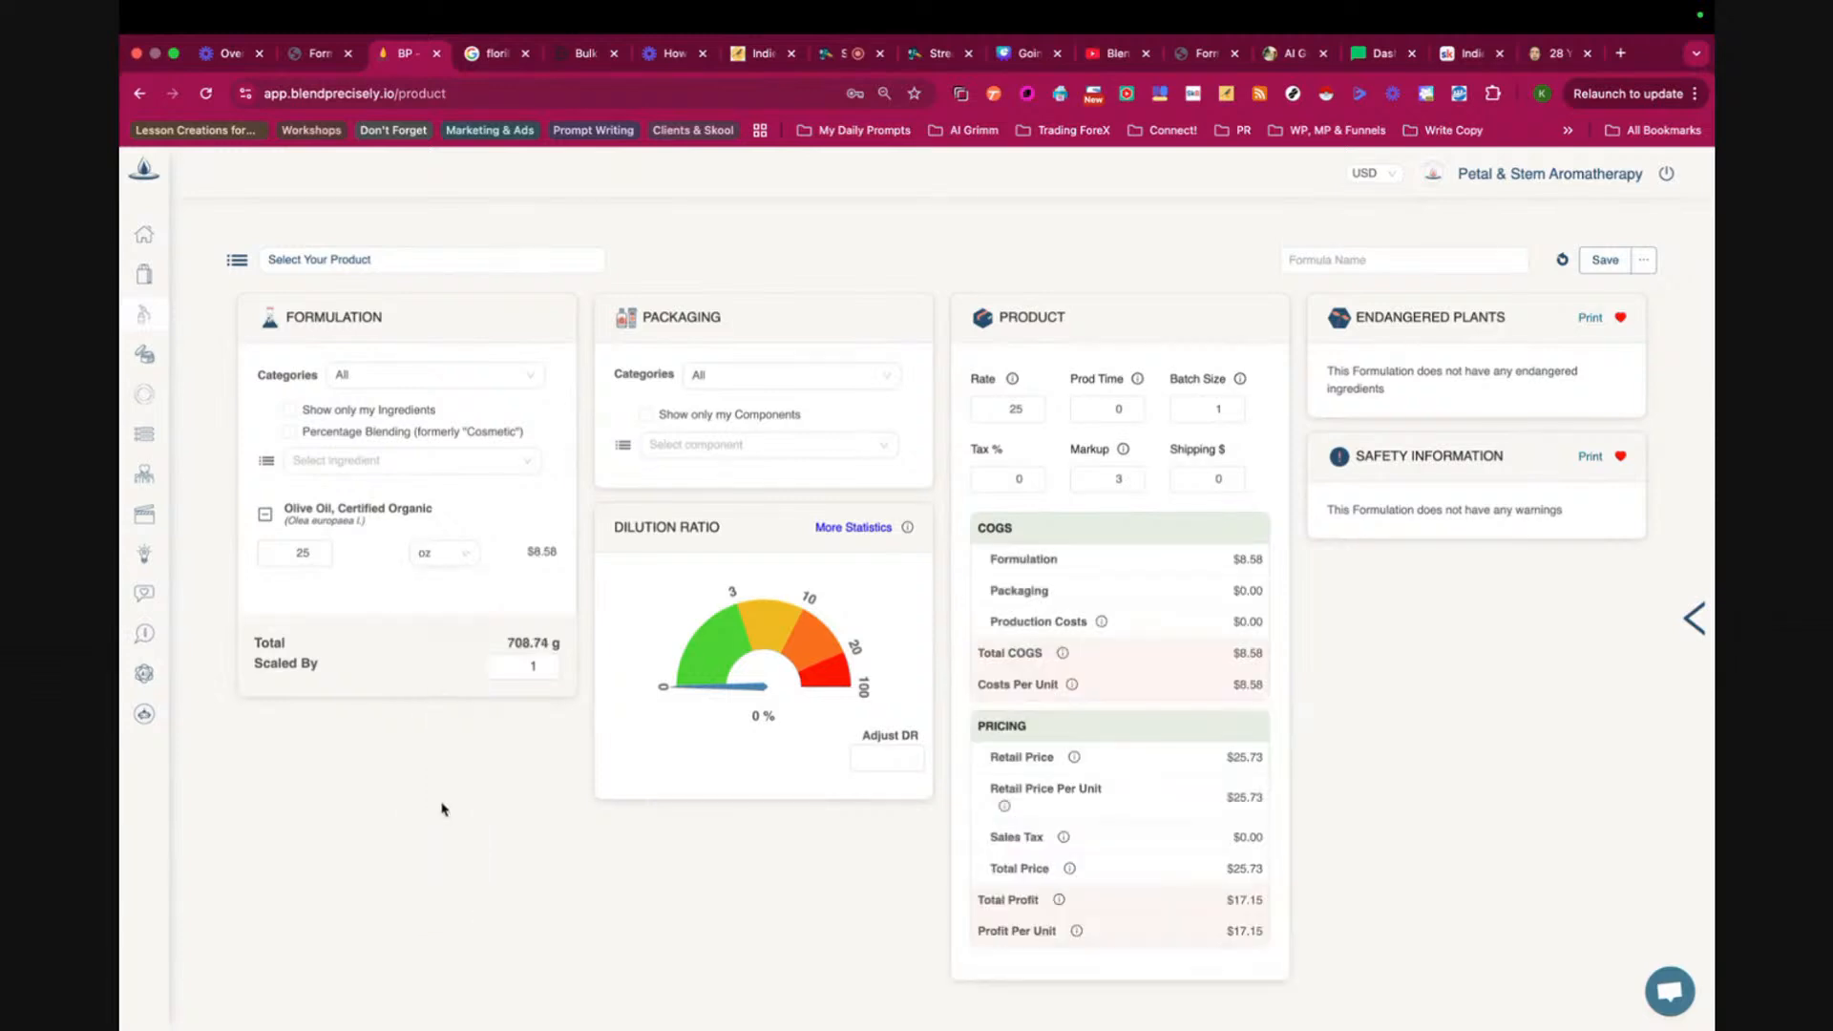
# - Search the ingredients for coconut and add the first listed Coconut Oil, Virgin, Cold-Pressed to the formulation
pyautogui.click(379, 463)
pyautogui.write('c')
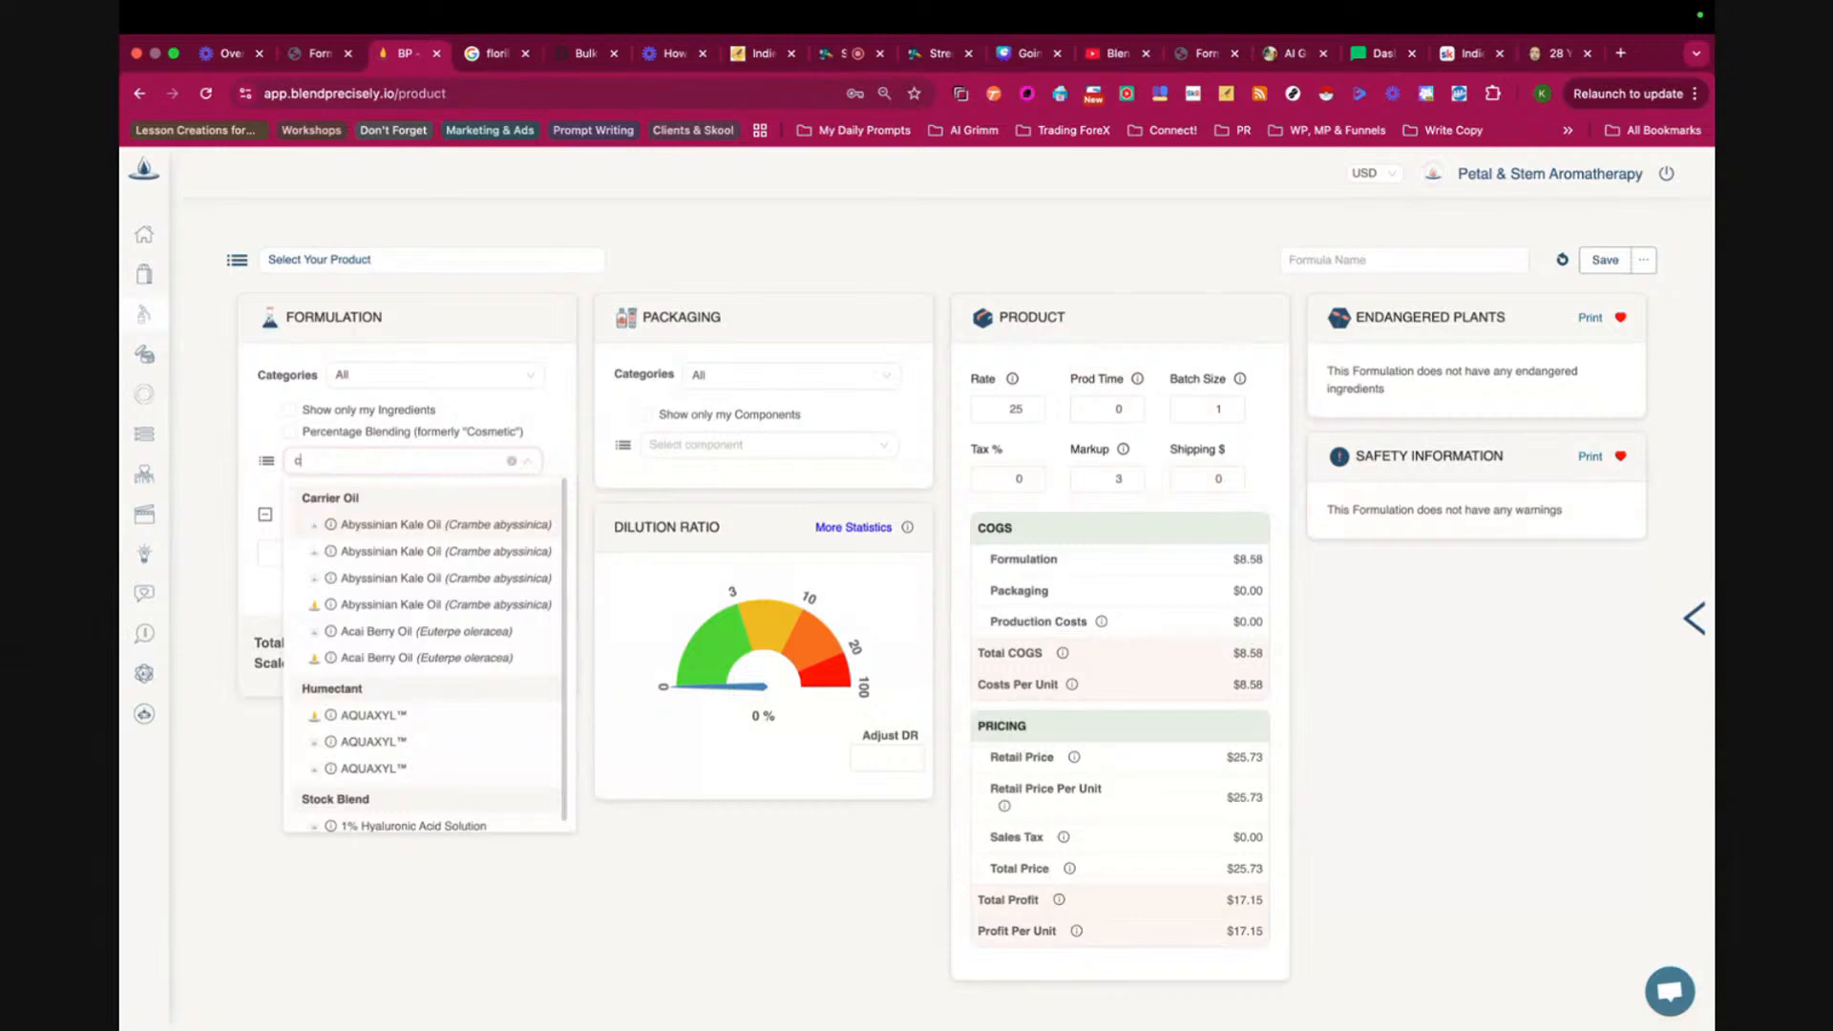
pyautogui.write('oconut')
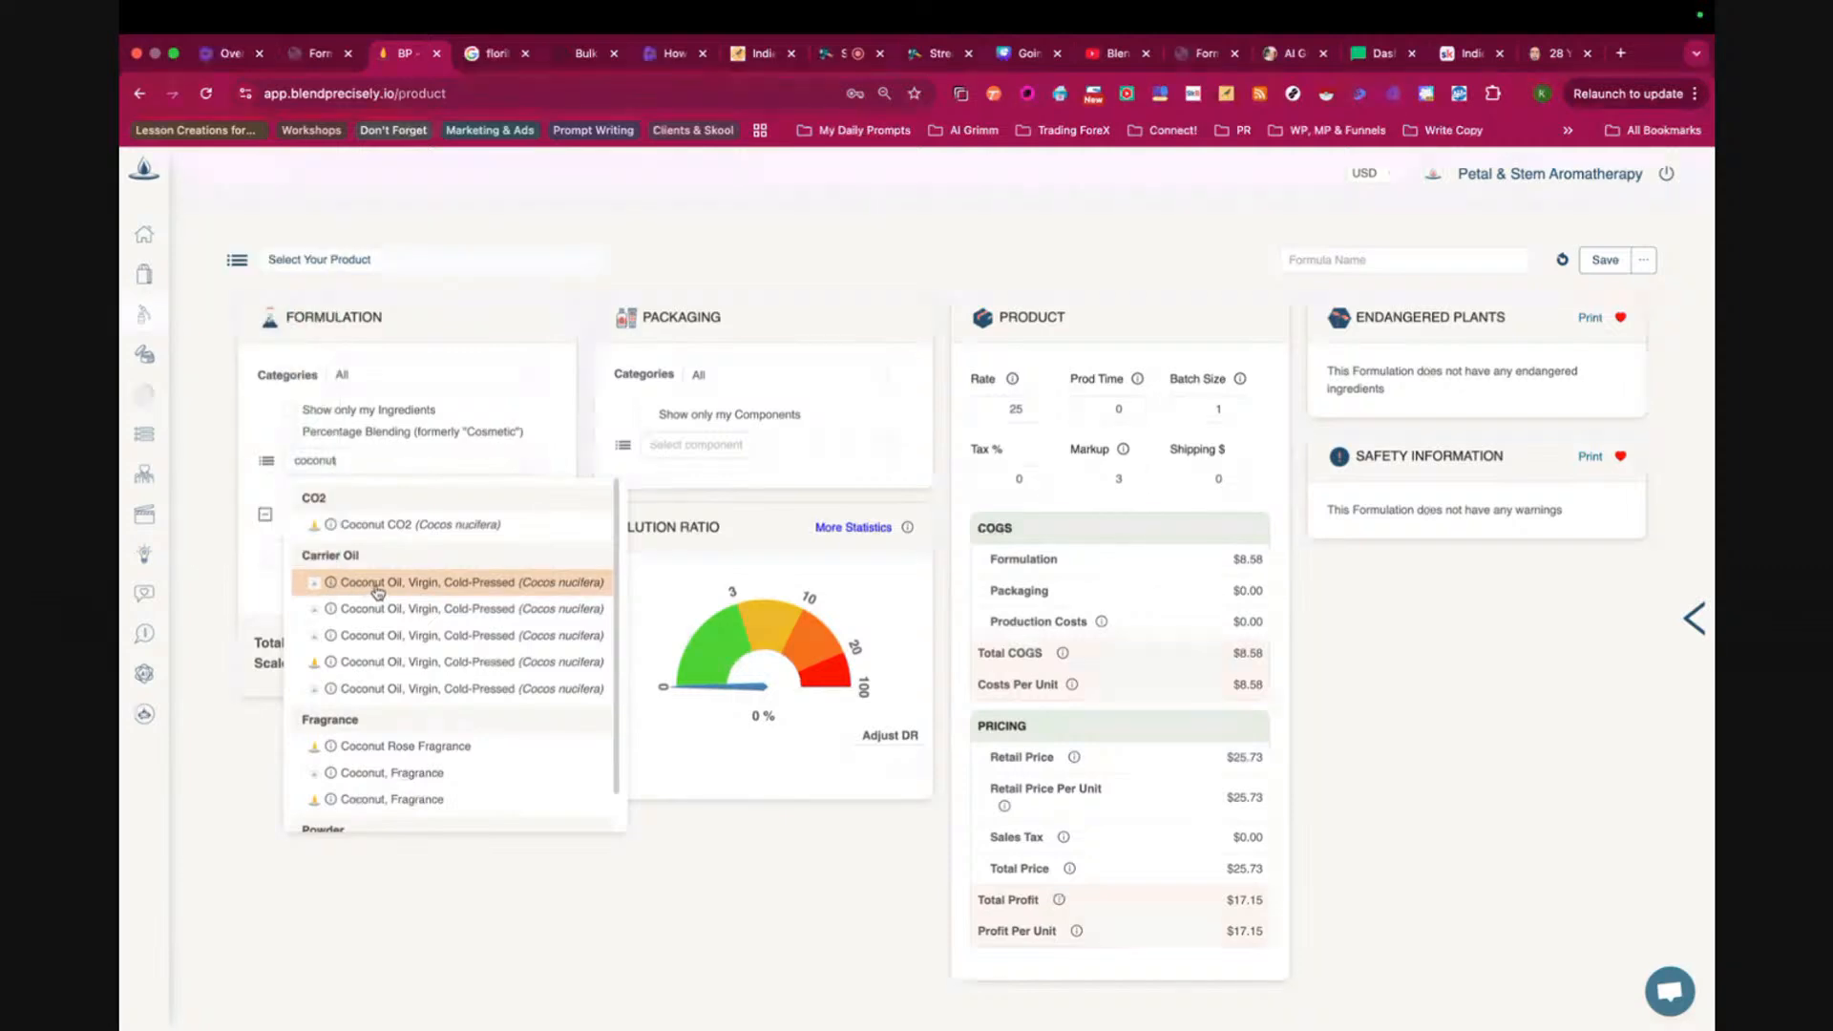
pyautogui.click(378, 587)
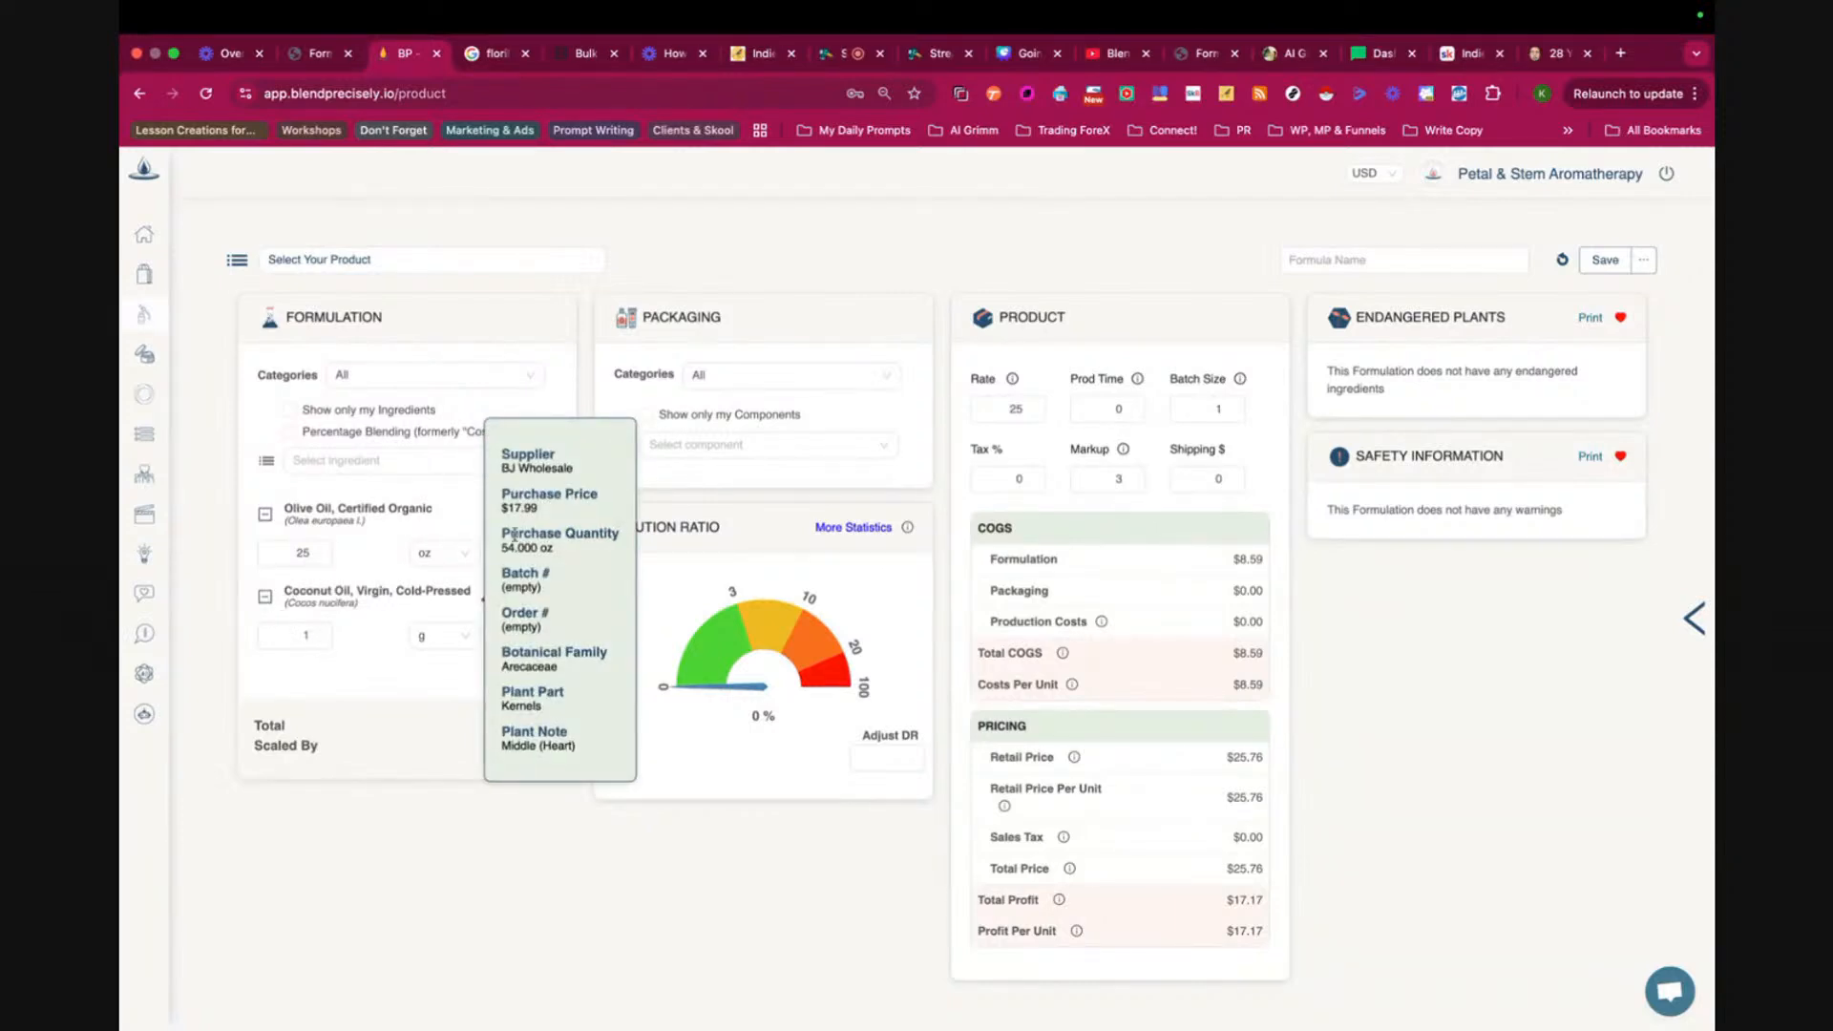
# - Switch to the Bulk Apothecary store and search it for coconut oil
pyautogui.click(586, 54)
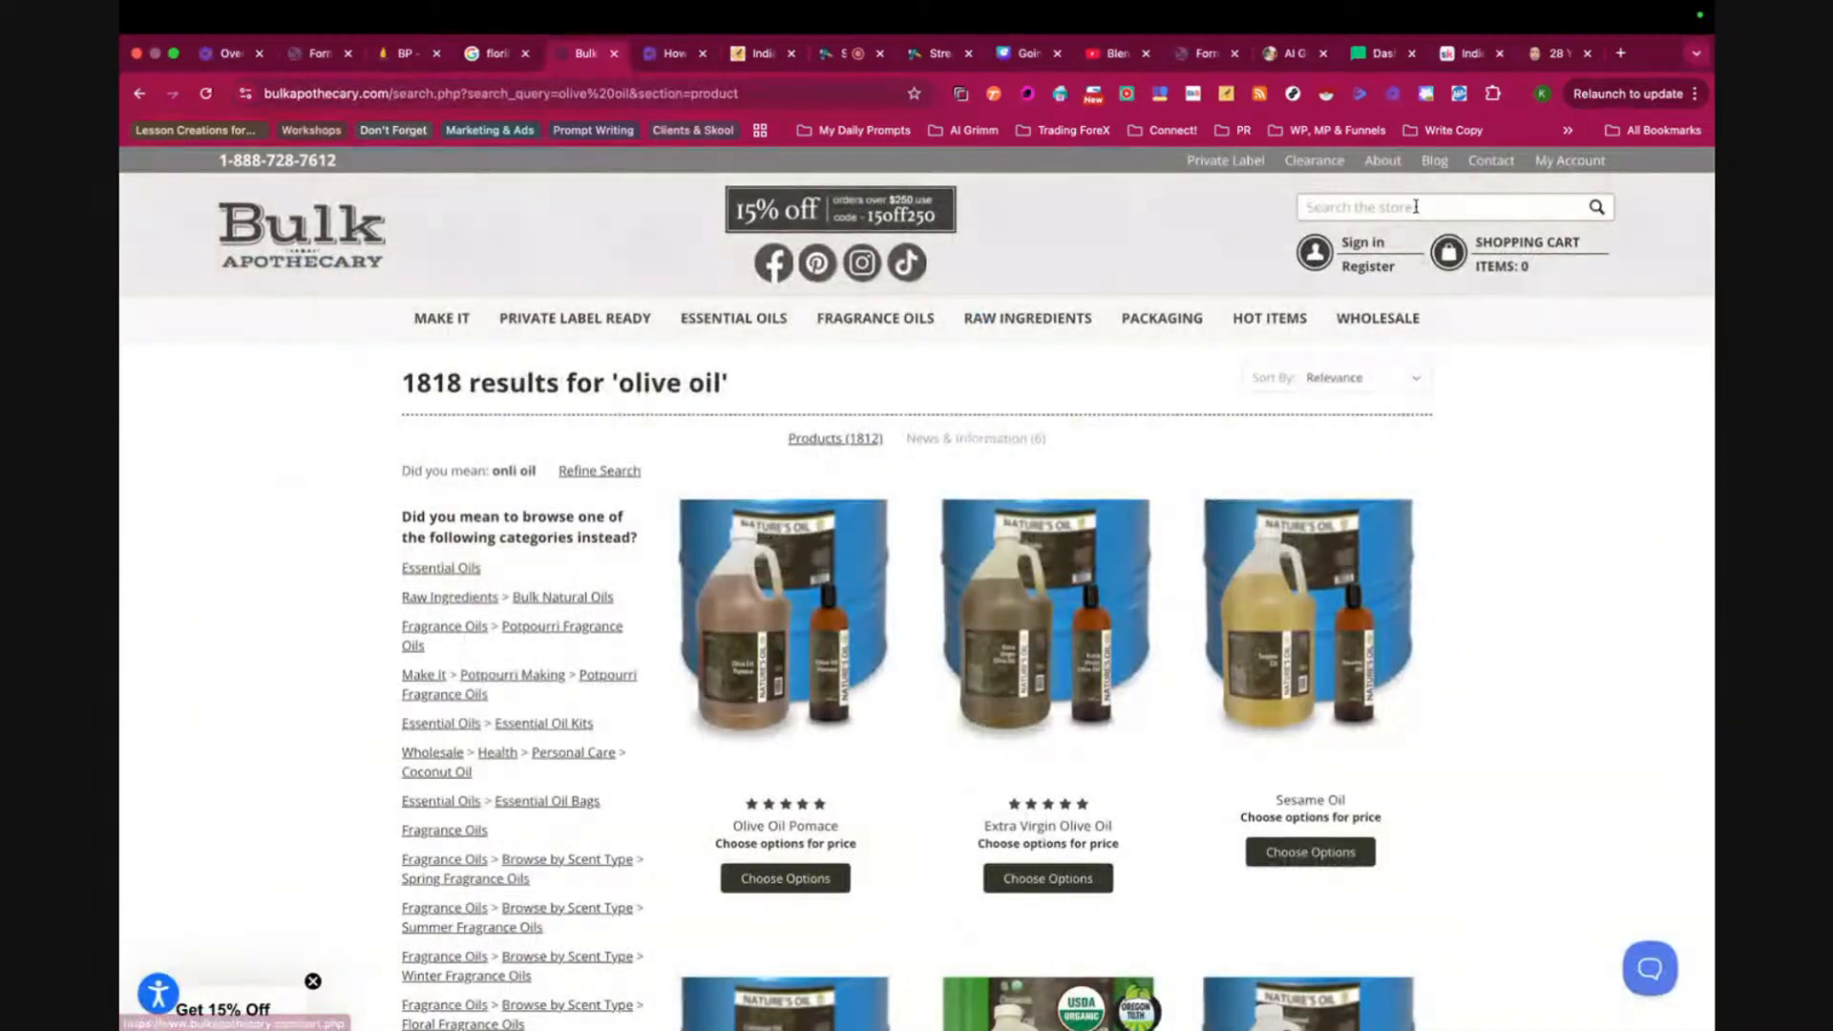
pyautogui.write('coco')
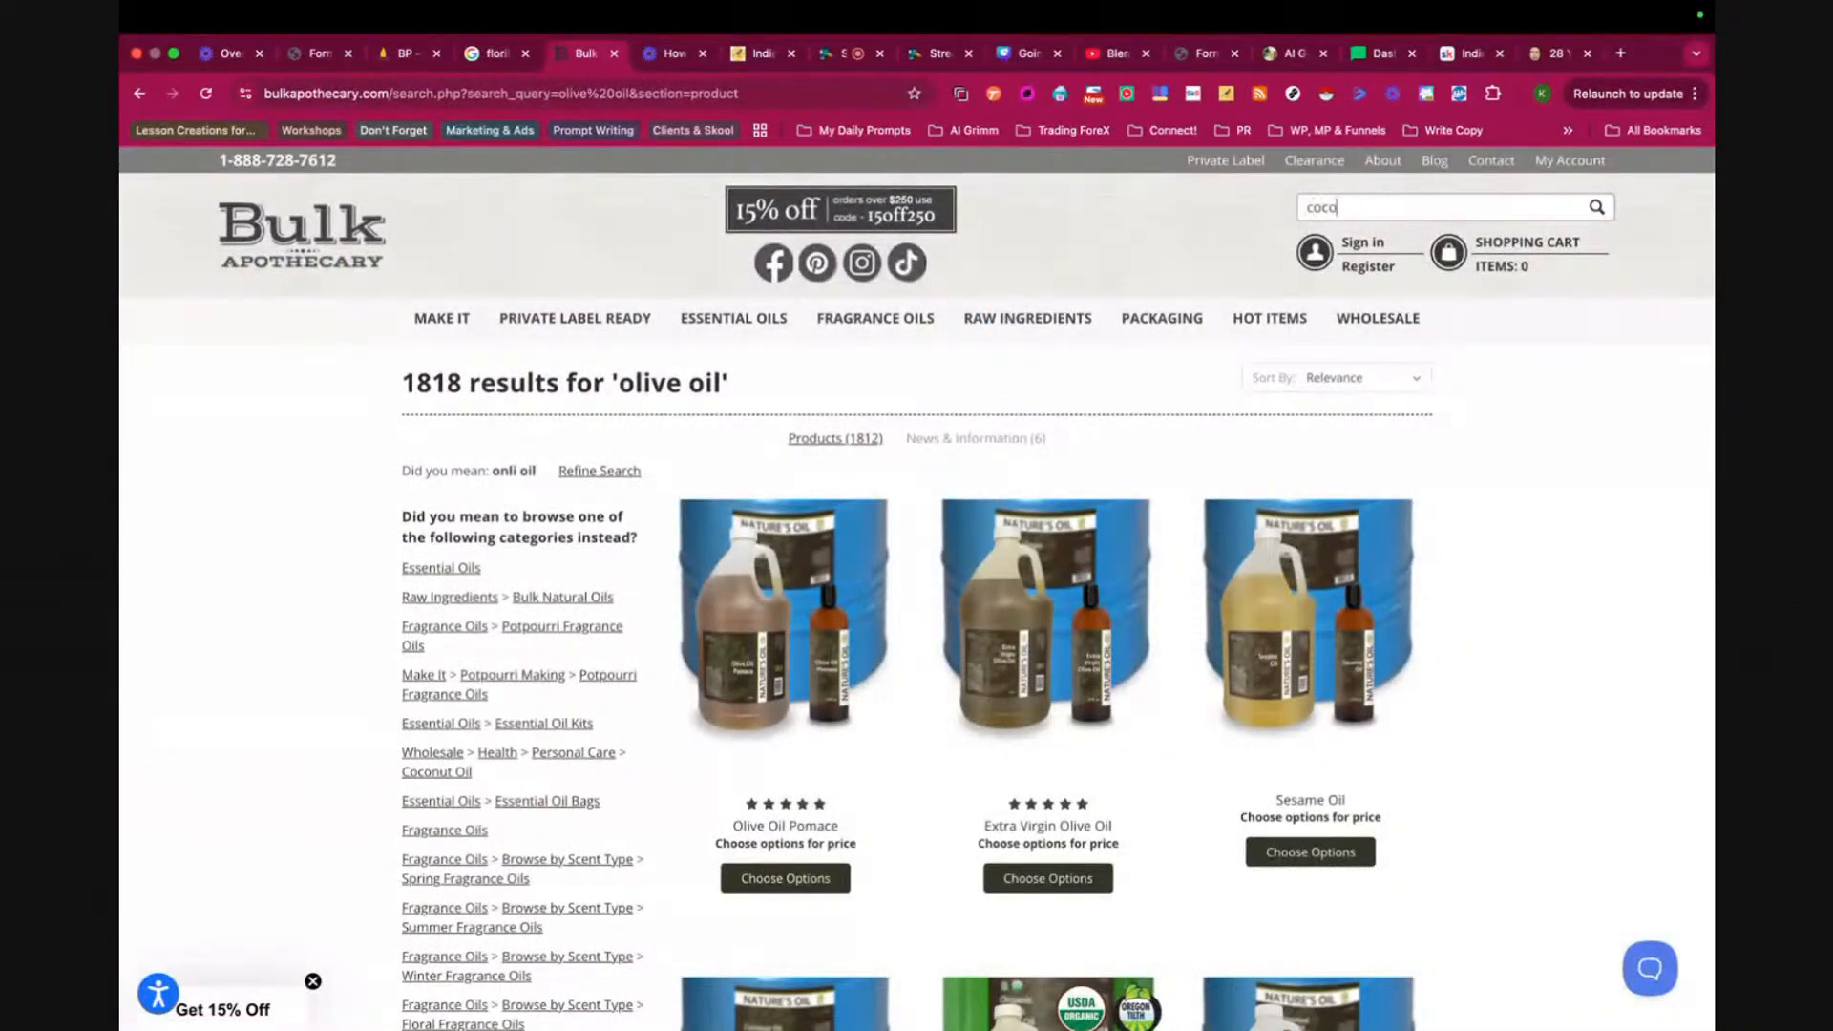
pyautogui.write('nut oil')
pyautogui.press('Return')
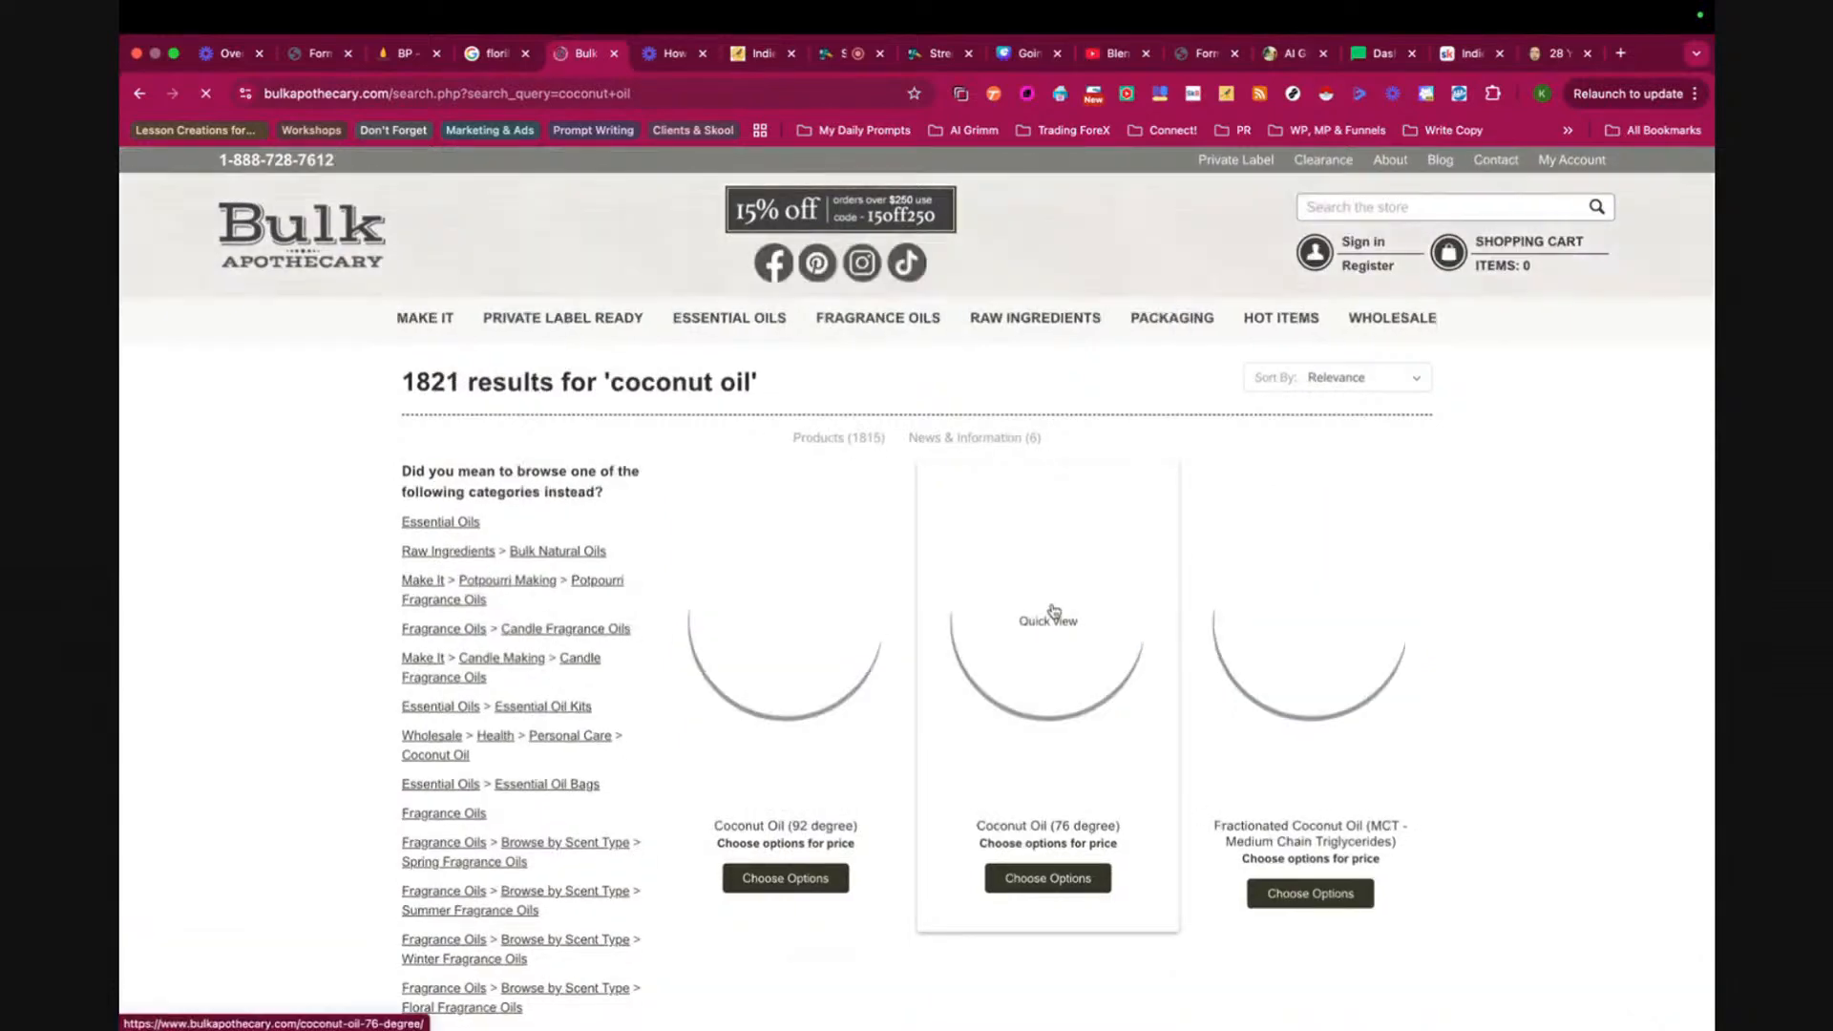
# - Look over the coconut oil results and open the Coconut Oil (76 degree) product in a new browser tab
pyautogui.scroll(-2, 1054, 659)
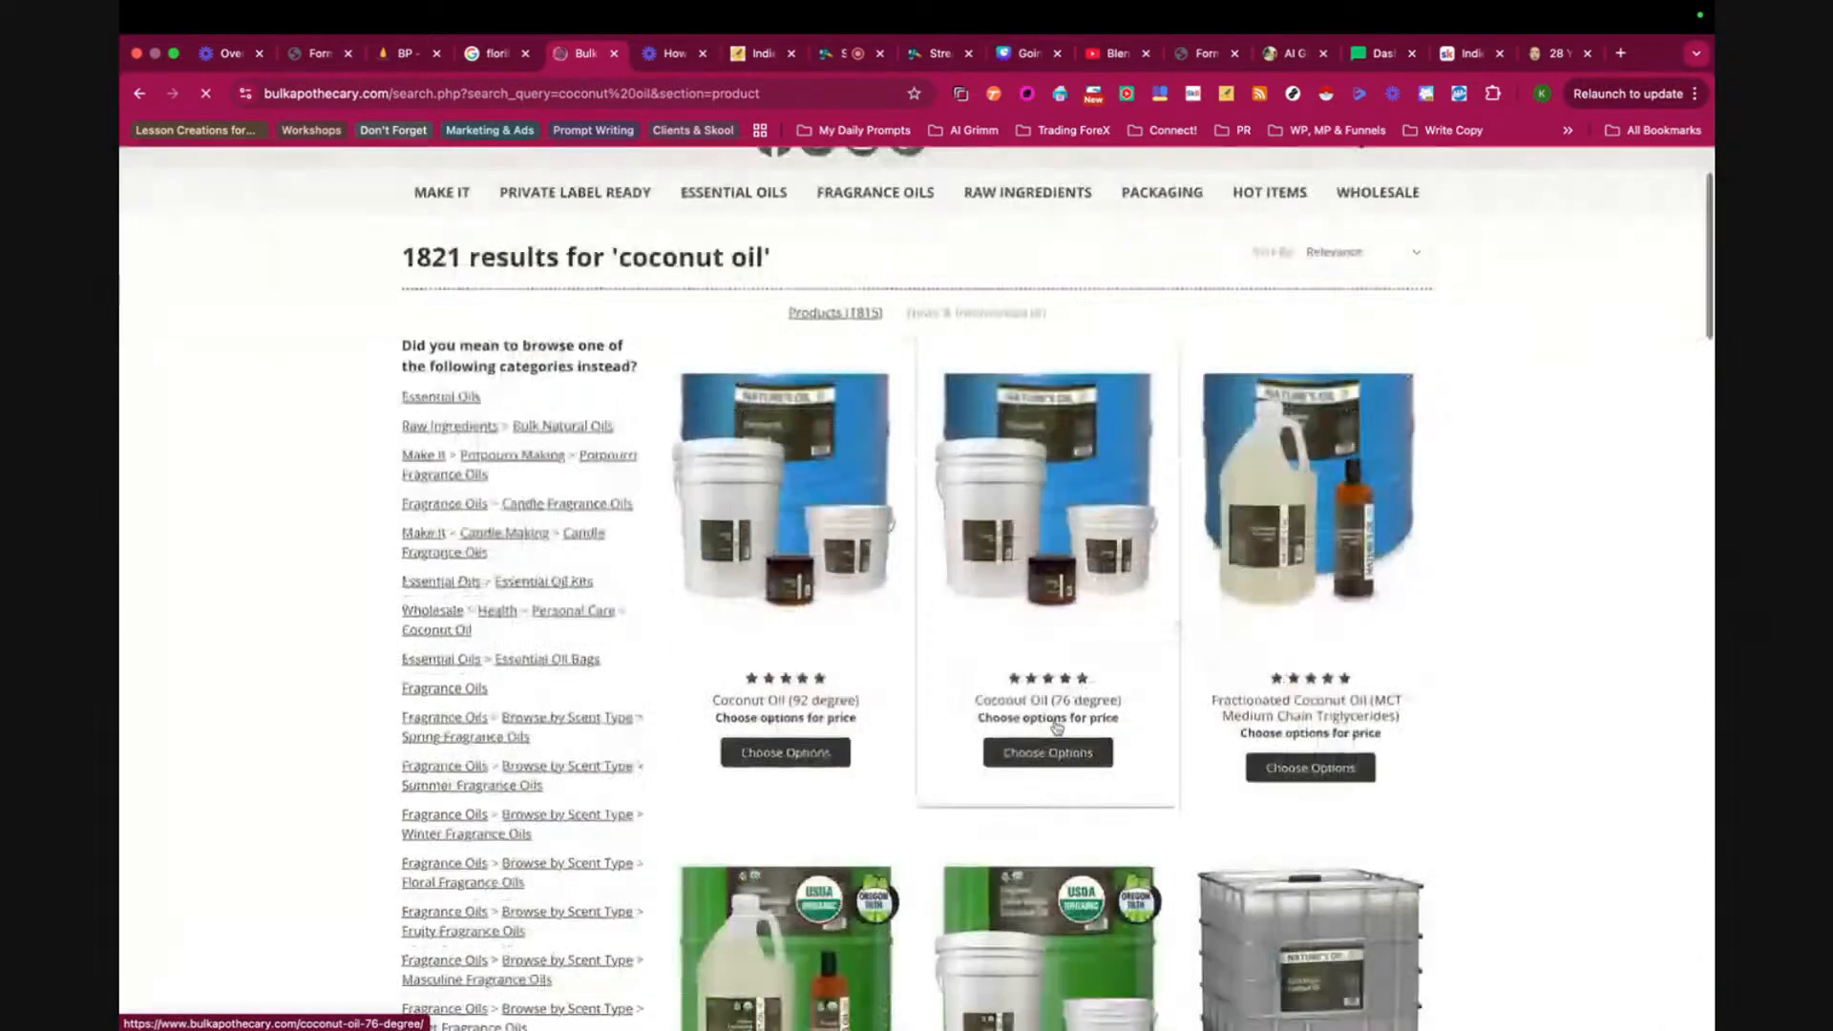
pyautogui.scroll(-1, 1057, 701)
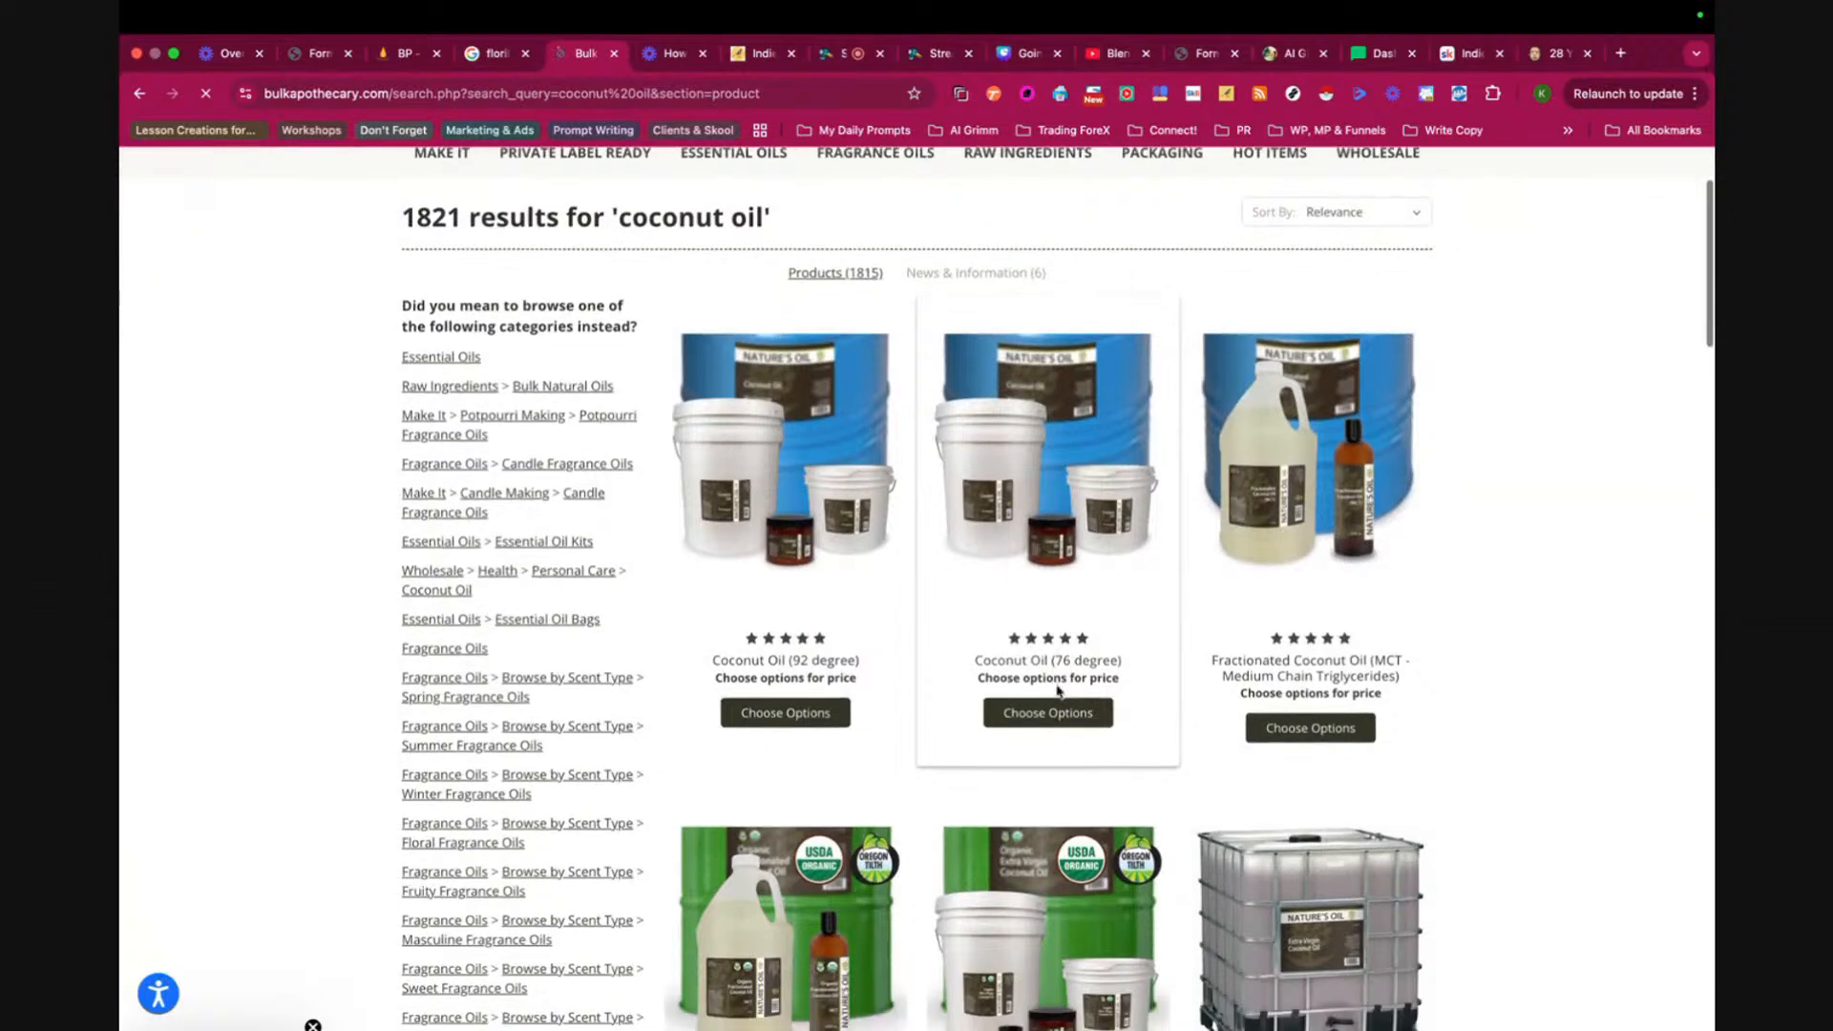
pyautogui.scroll(-5, 1060, 689)
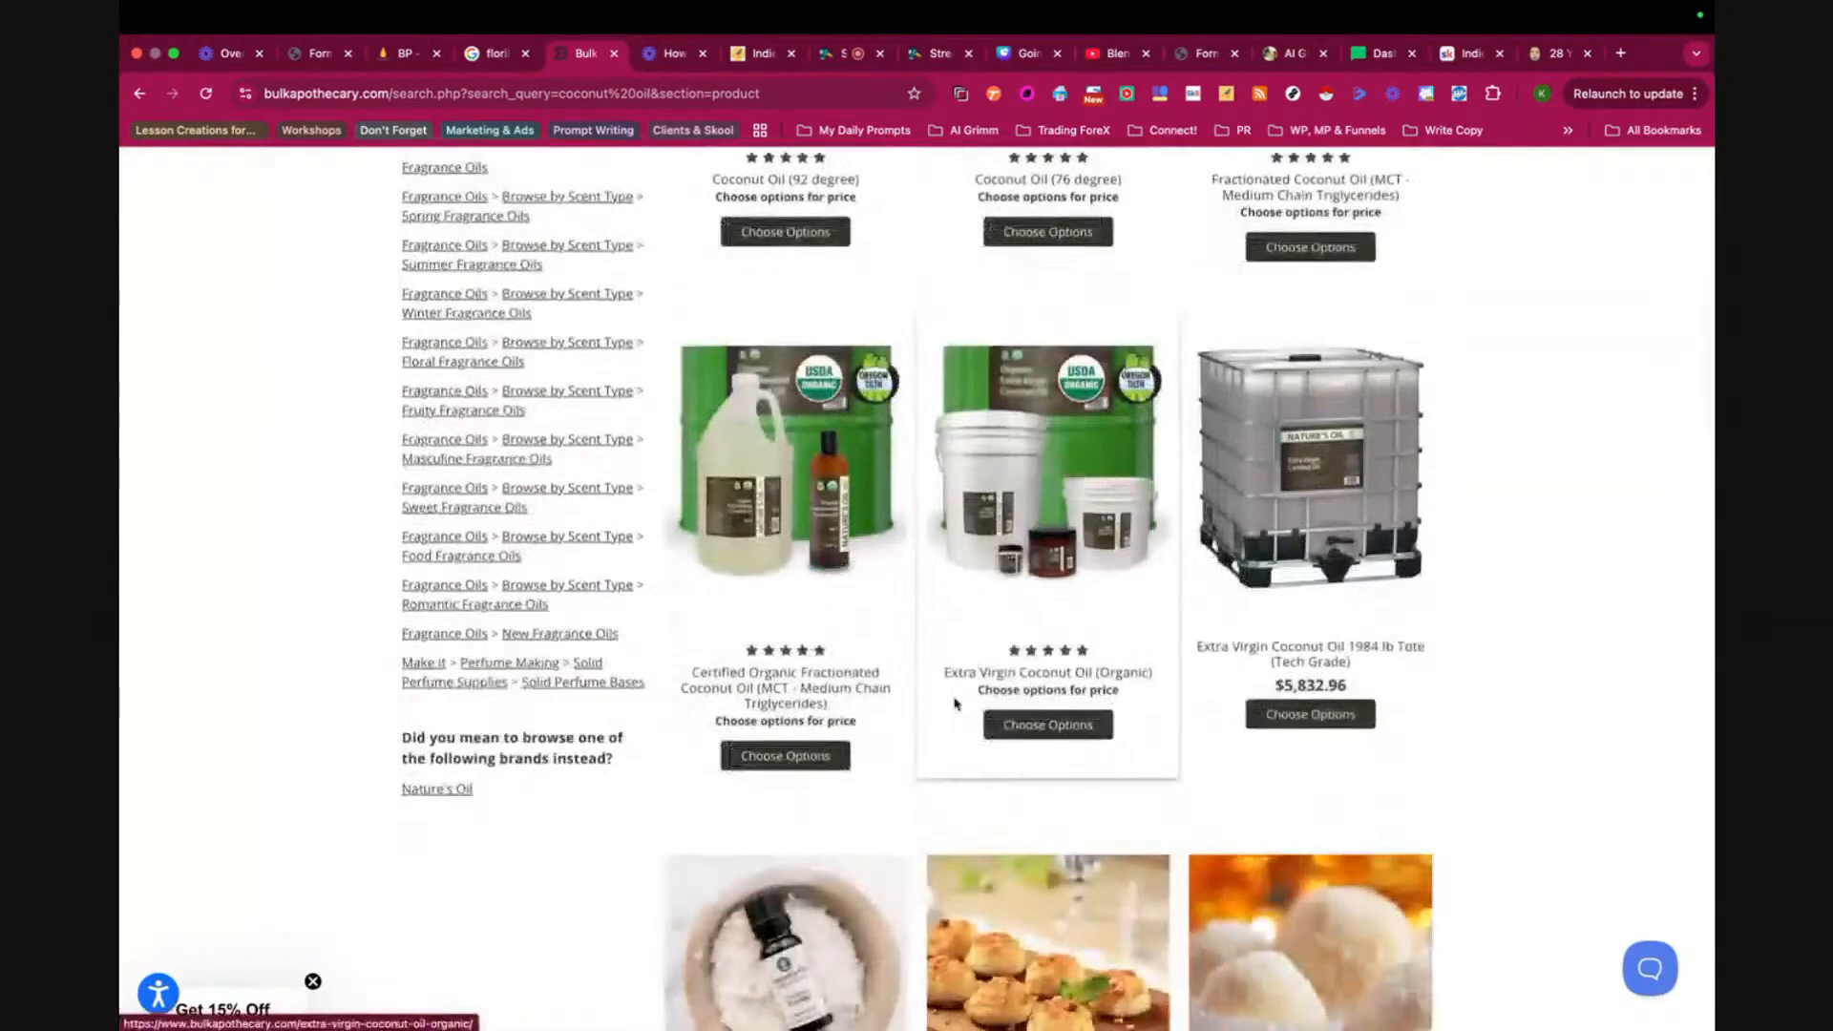
pyautogui.scroll(-3, 1074, 690)
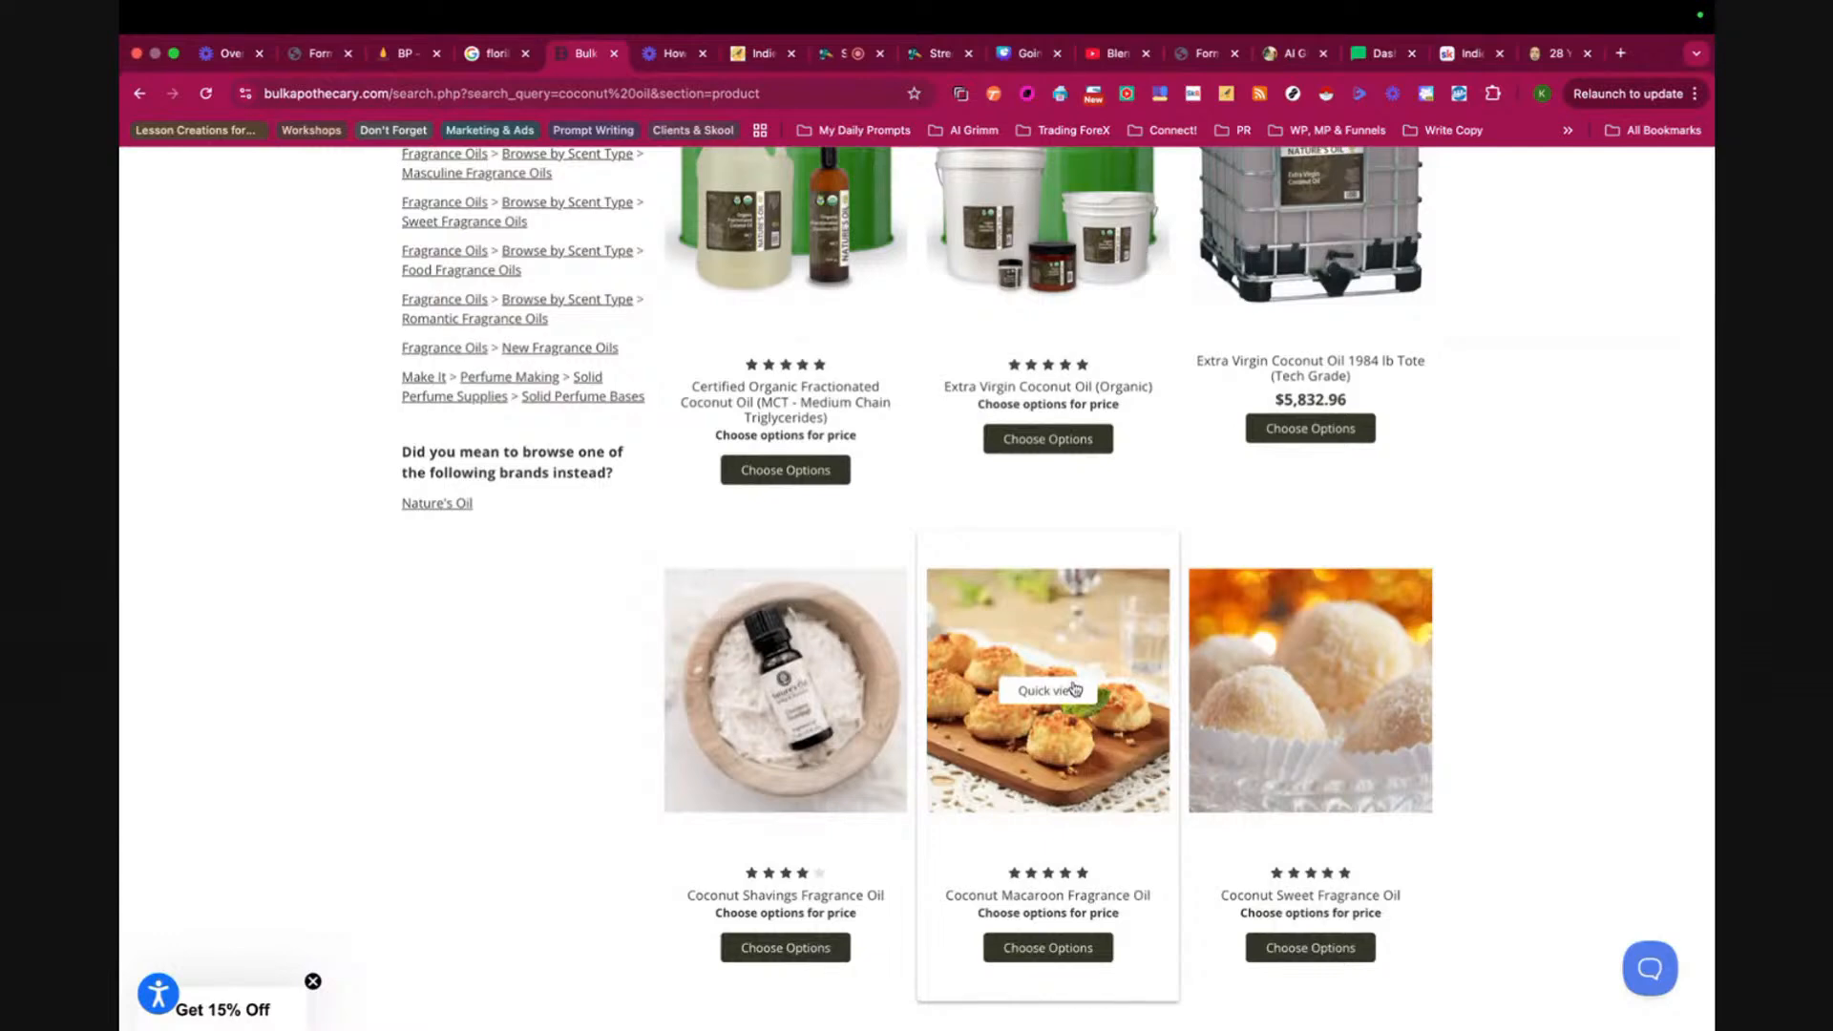
pyautogui.scroll(5, 1075, 688)
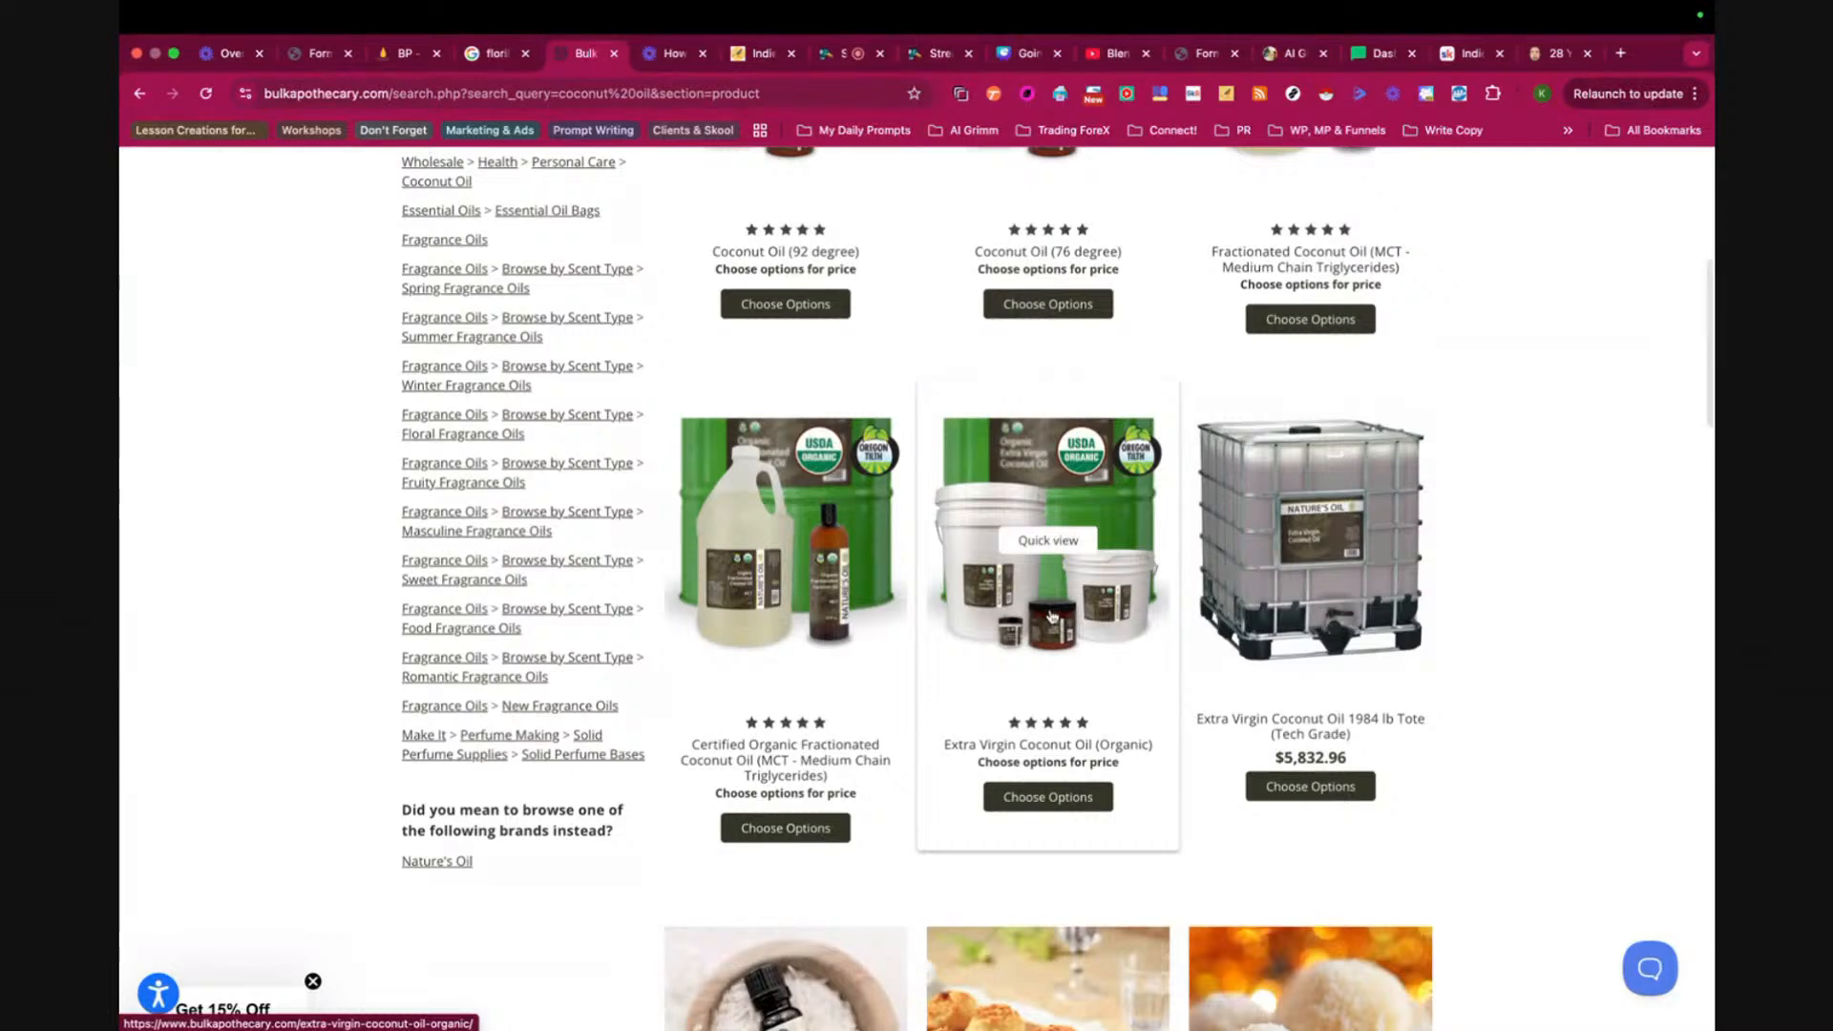
pyautogui.scroll(1, 1050, 615)
pyautogui.scroll(6, 1050, 616)
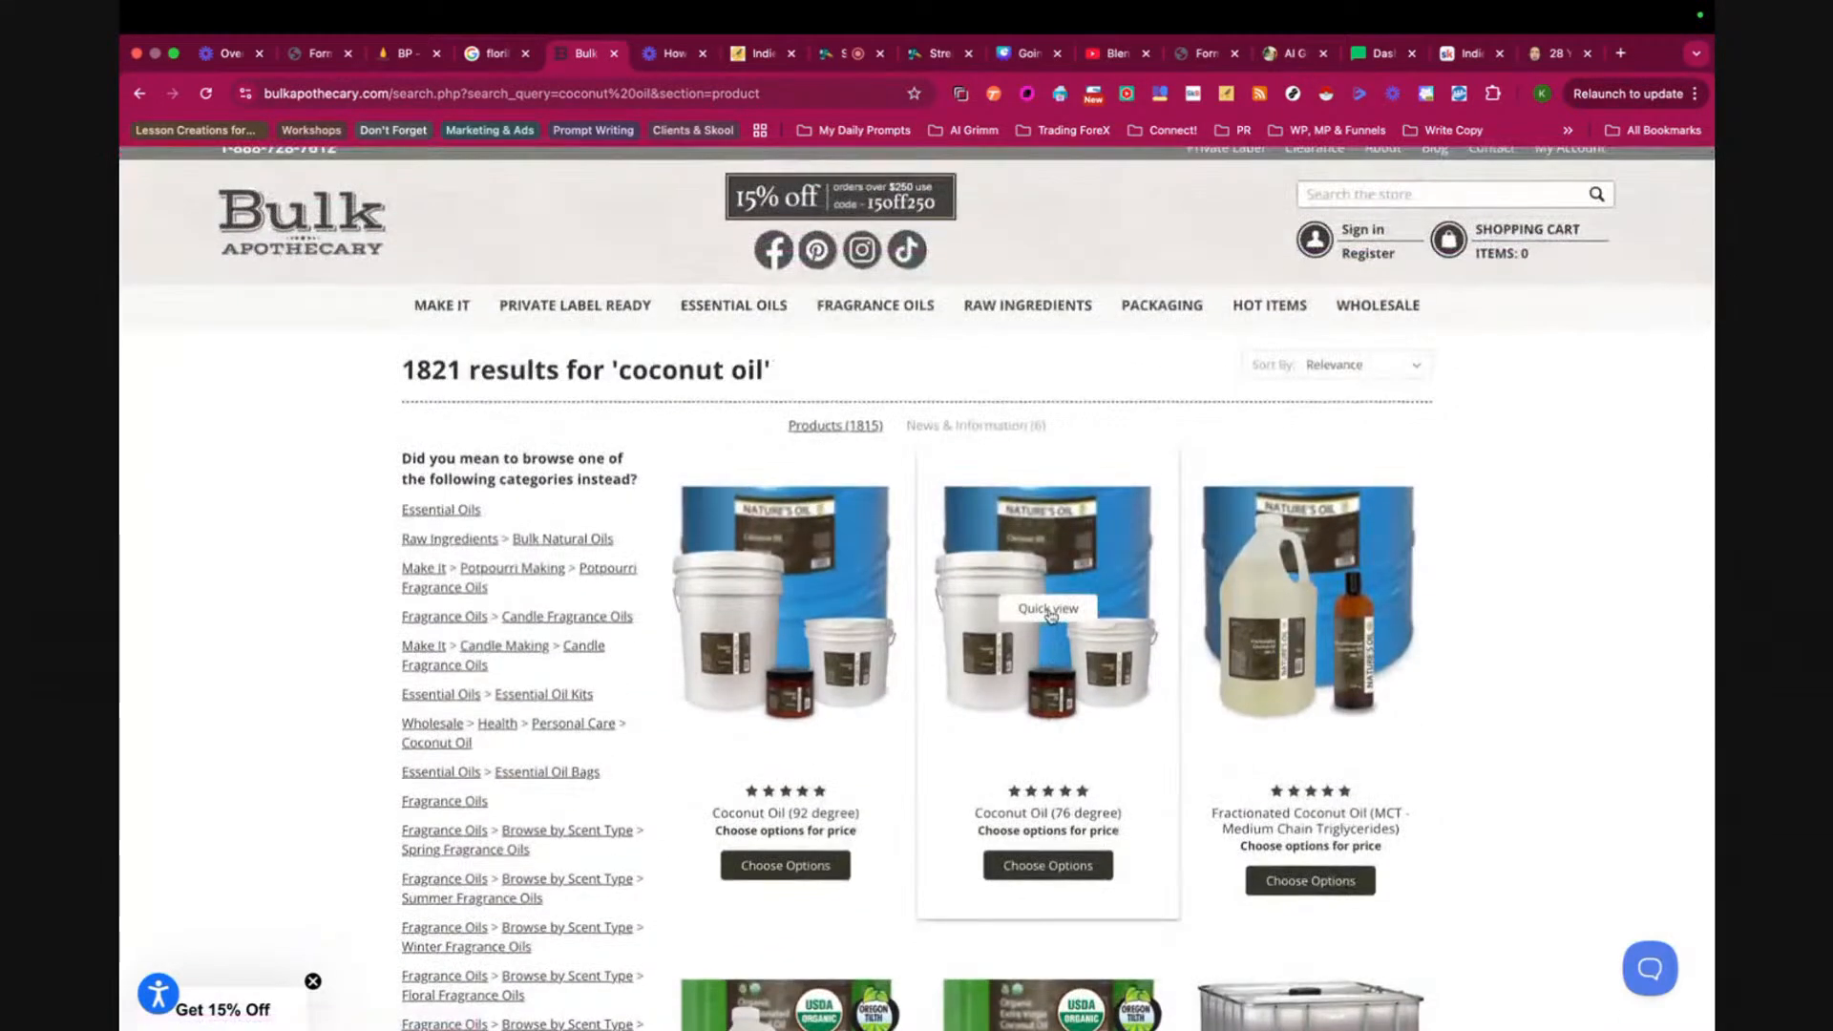
pyautogui.rightClick(1050, 611)
pyautogui.click(981, 536)
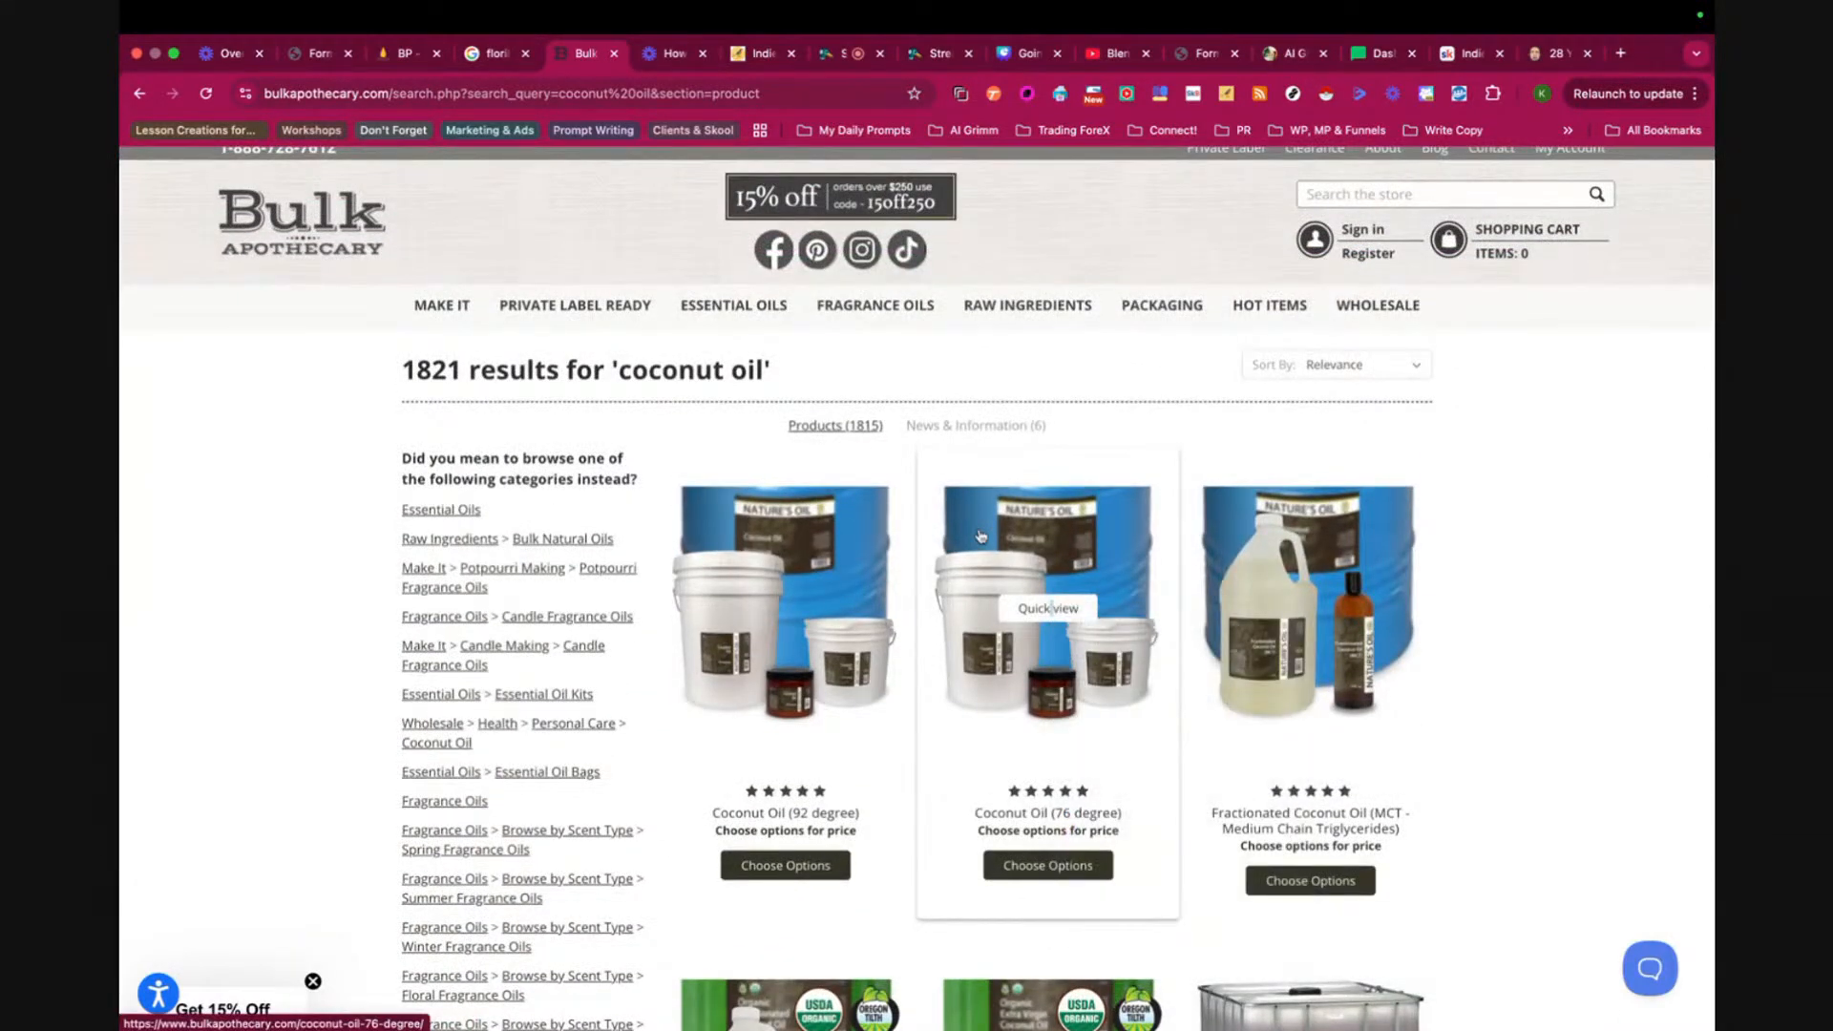
pyautogui.rightClick(982, 536)
pyautogui.click(1031, 549)
# - Open the Extra Virgin Coconut Oil (Organic) product in a new browser tab
pyautogui.scroll(-3, 969, 717)
pyautogui.scroll(-3, 969, 718)
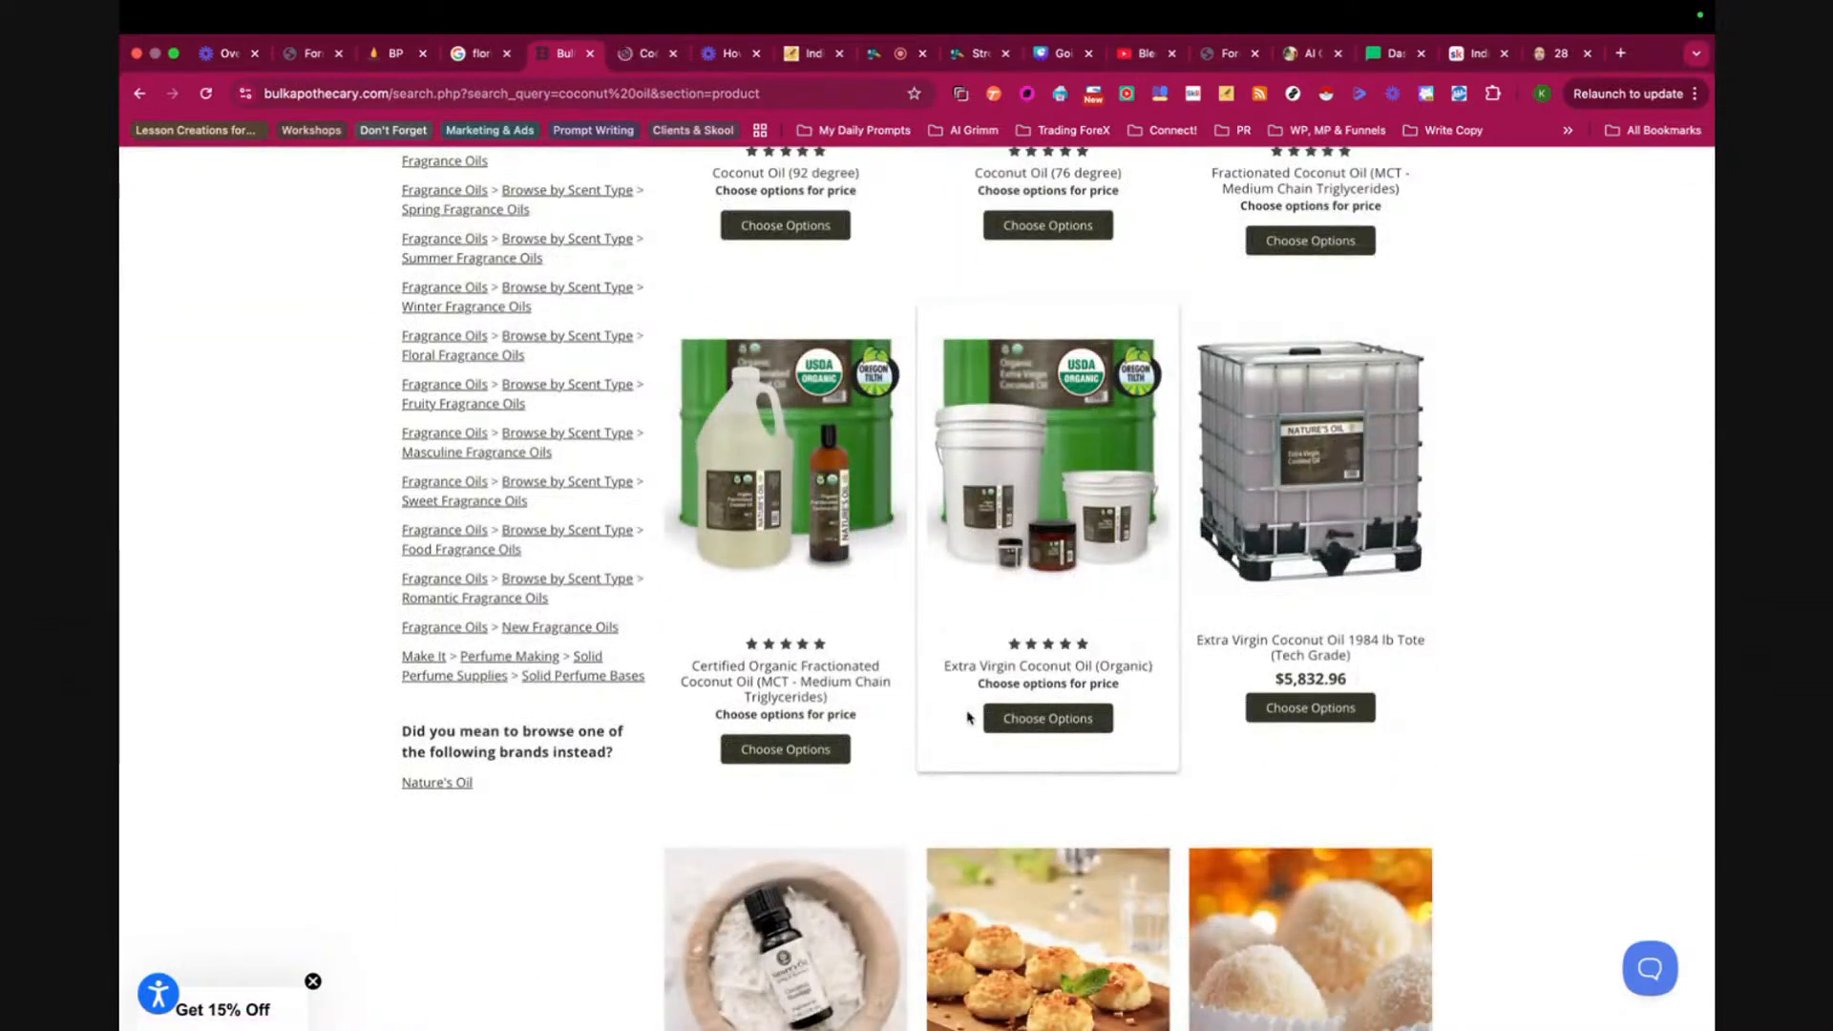
pyautogui.rightClick(1015, 526)
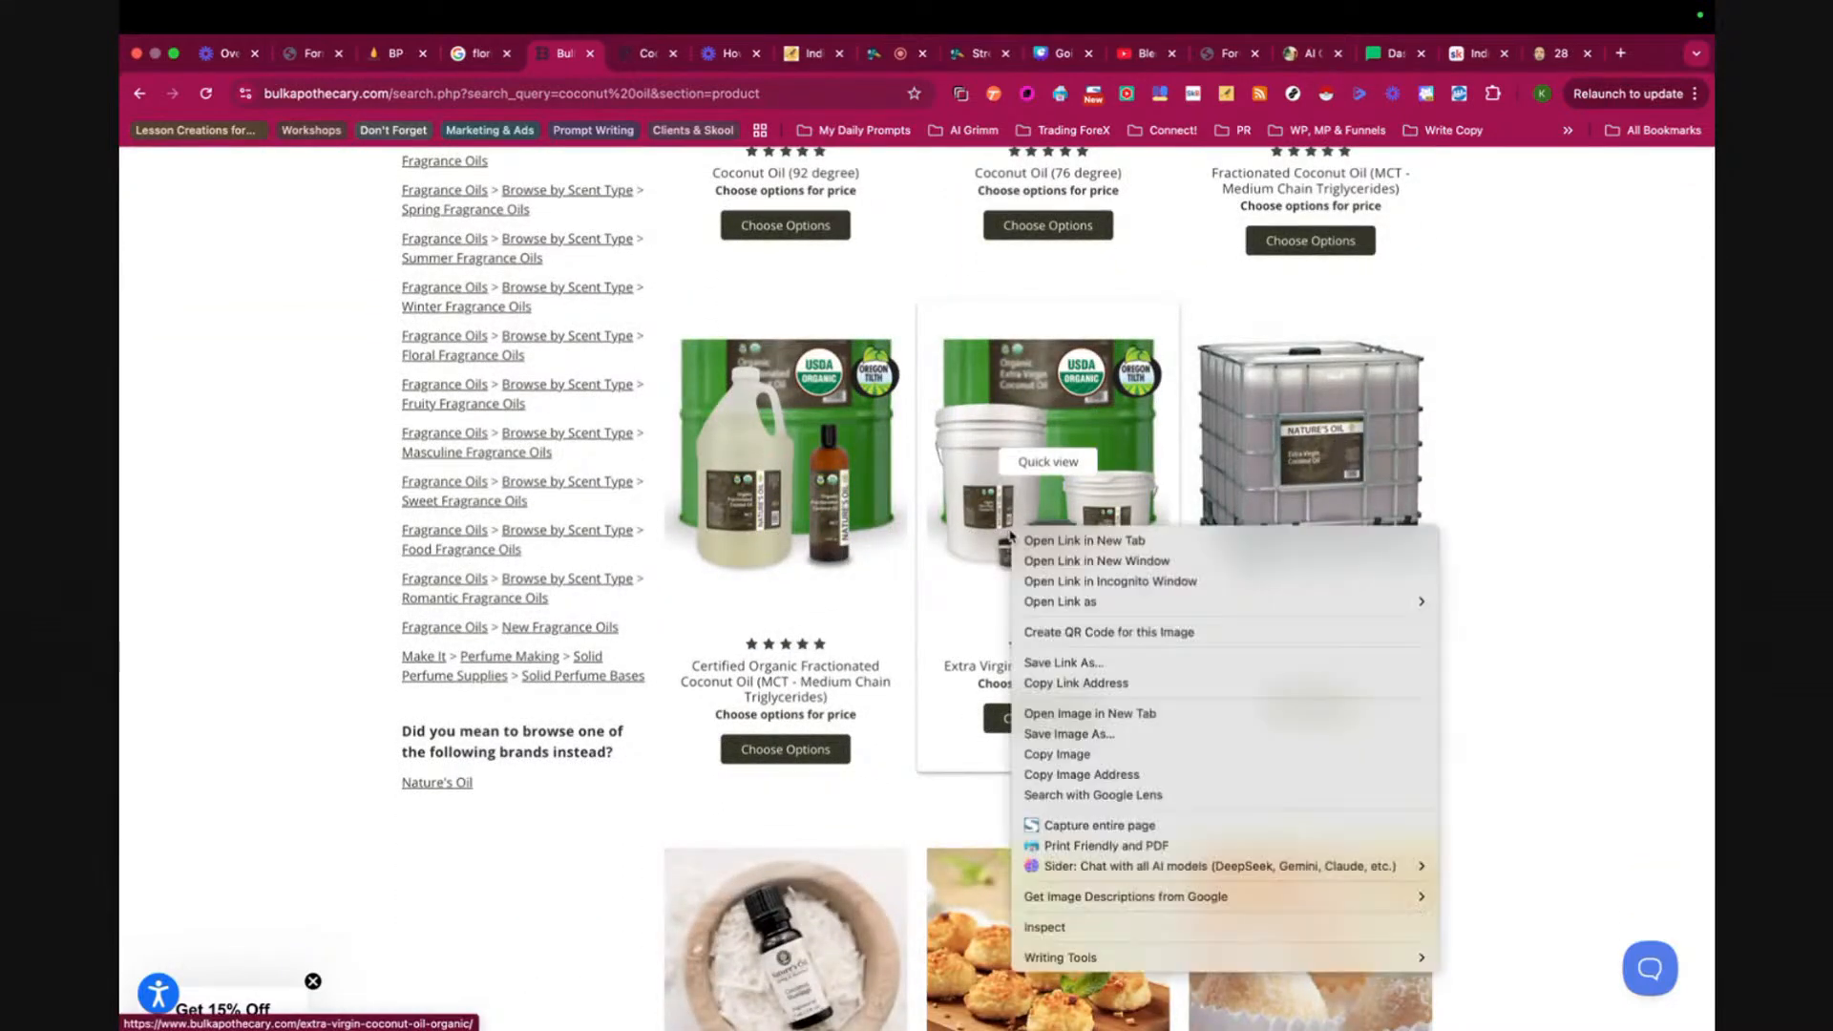
pyautogui.click(1038, 542)
# - Browse the remaining coconut oil search results for other suitable products
pyautogui.scroll(-2, 1010, 561)
pyautogui.scroll(-6, 837, 829)
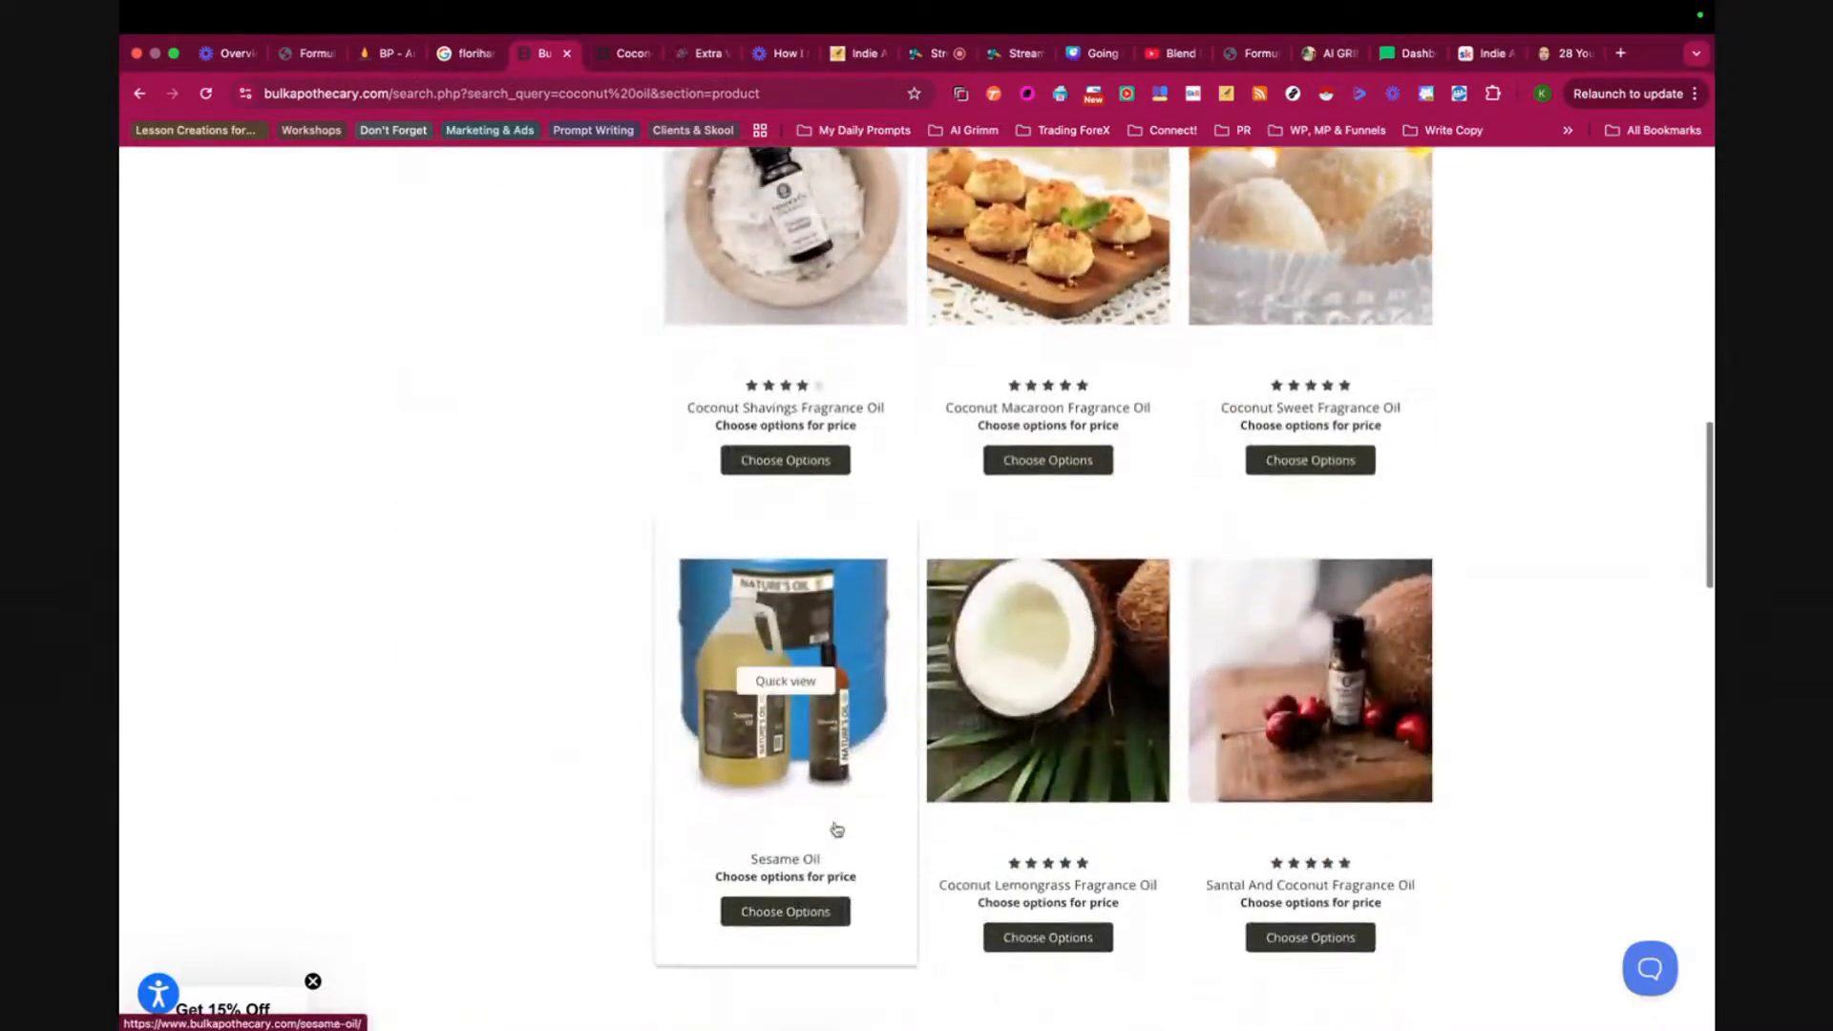
pyautogui.scroll(-11, 836, 830)
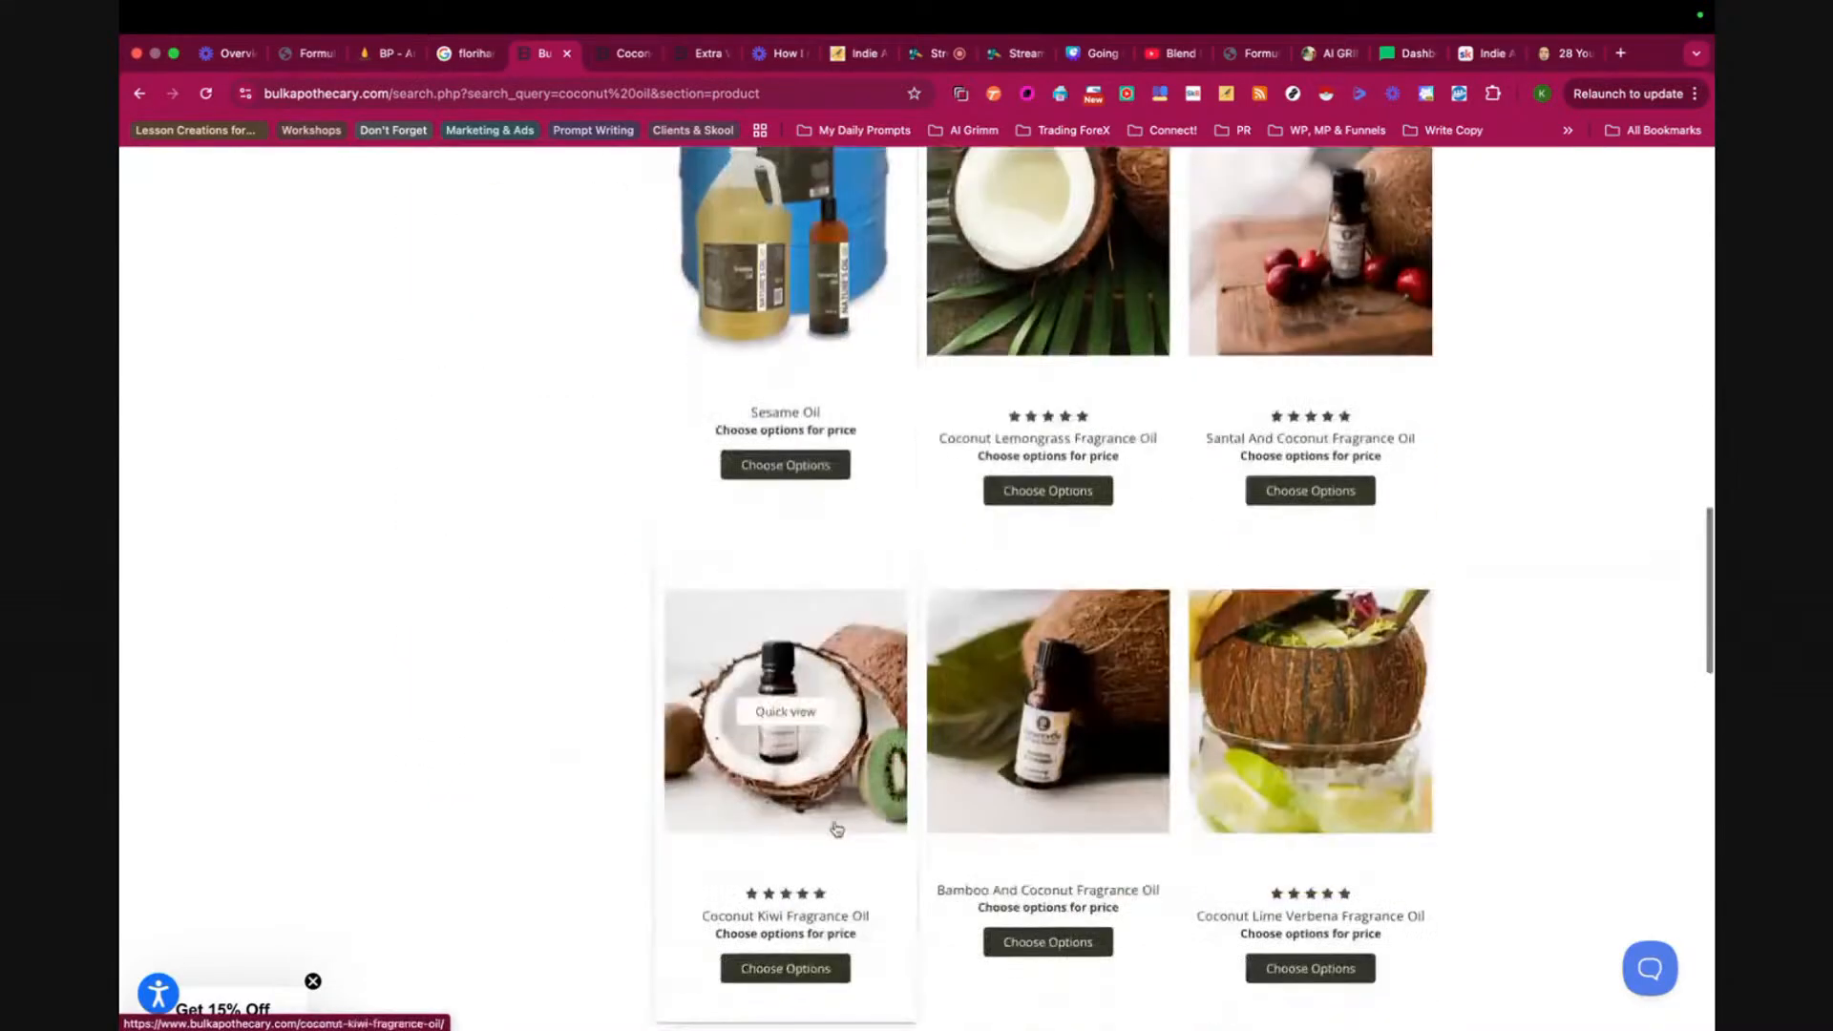
pyautogui.scroll(20, 836, 830)
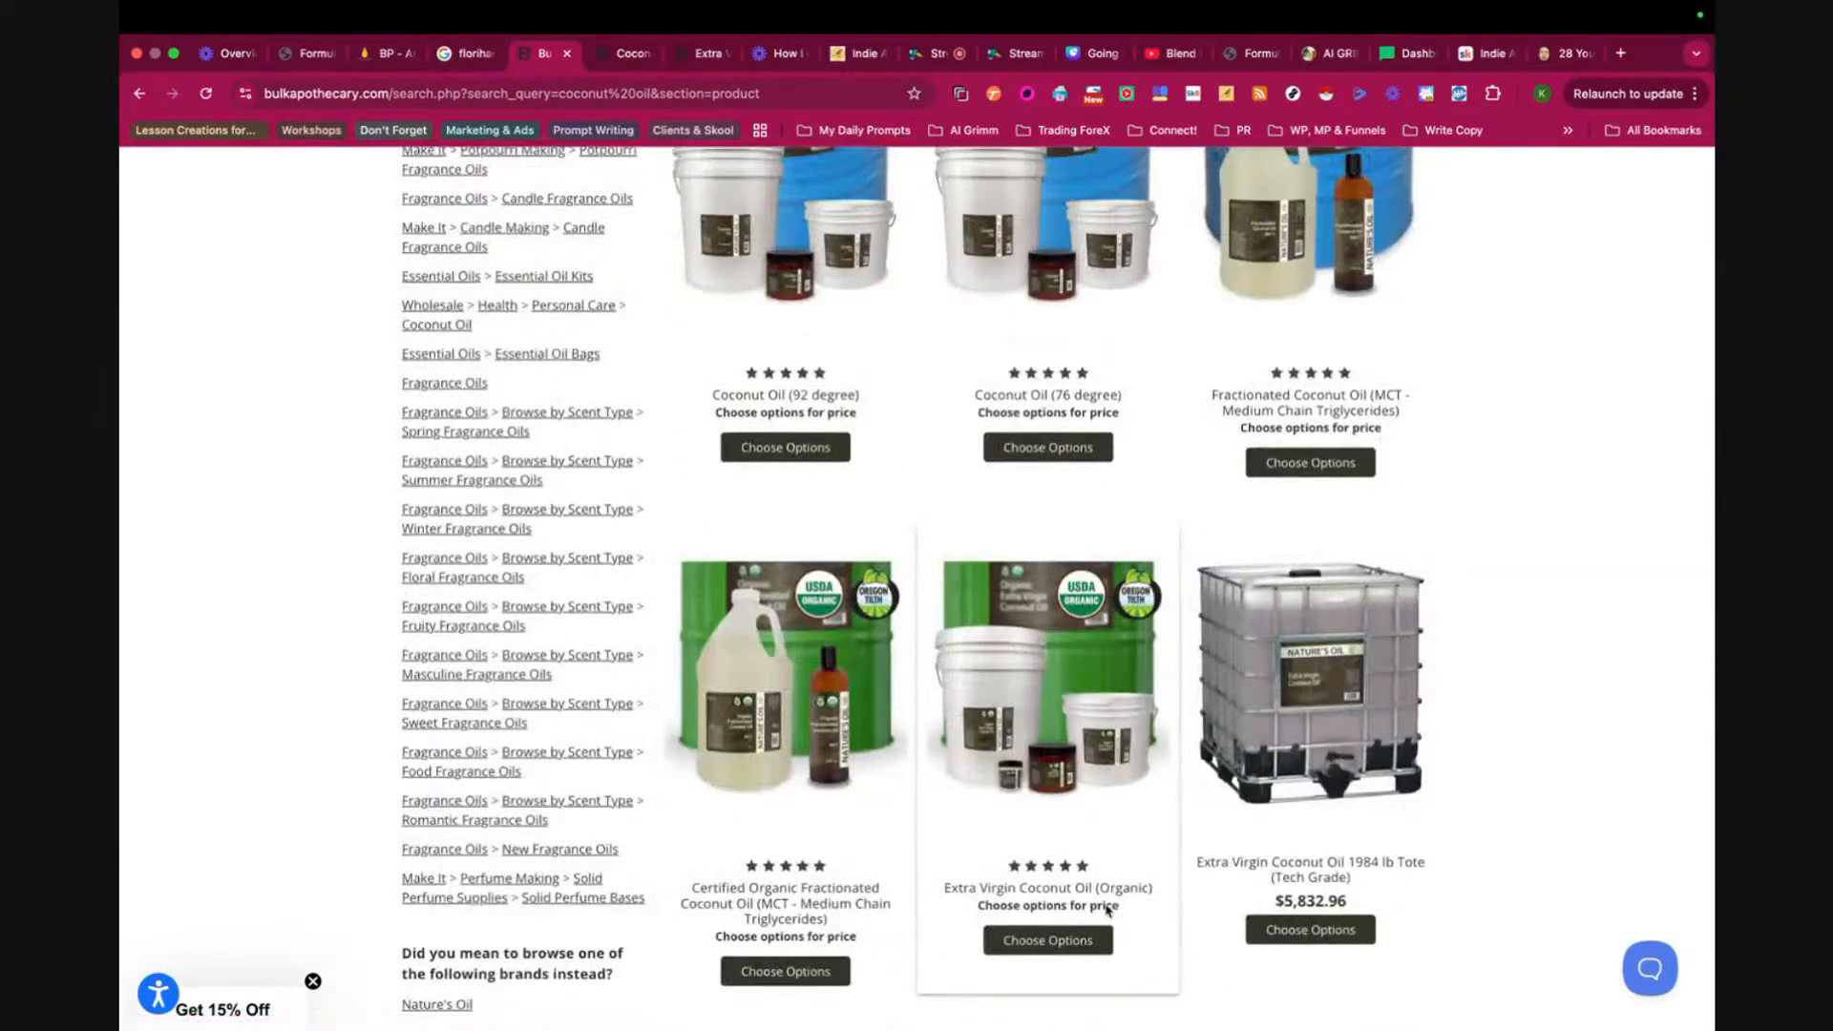
pyautogui.scroll(3, 1102, 662)
pyautogui.scroll(2, 1101, 661)
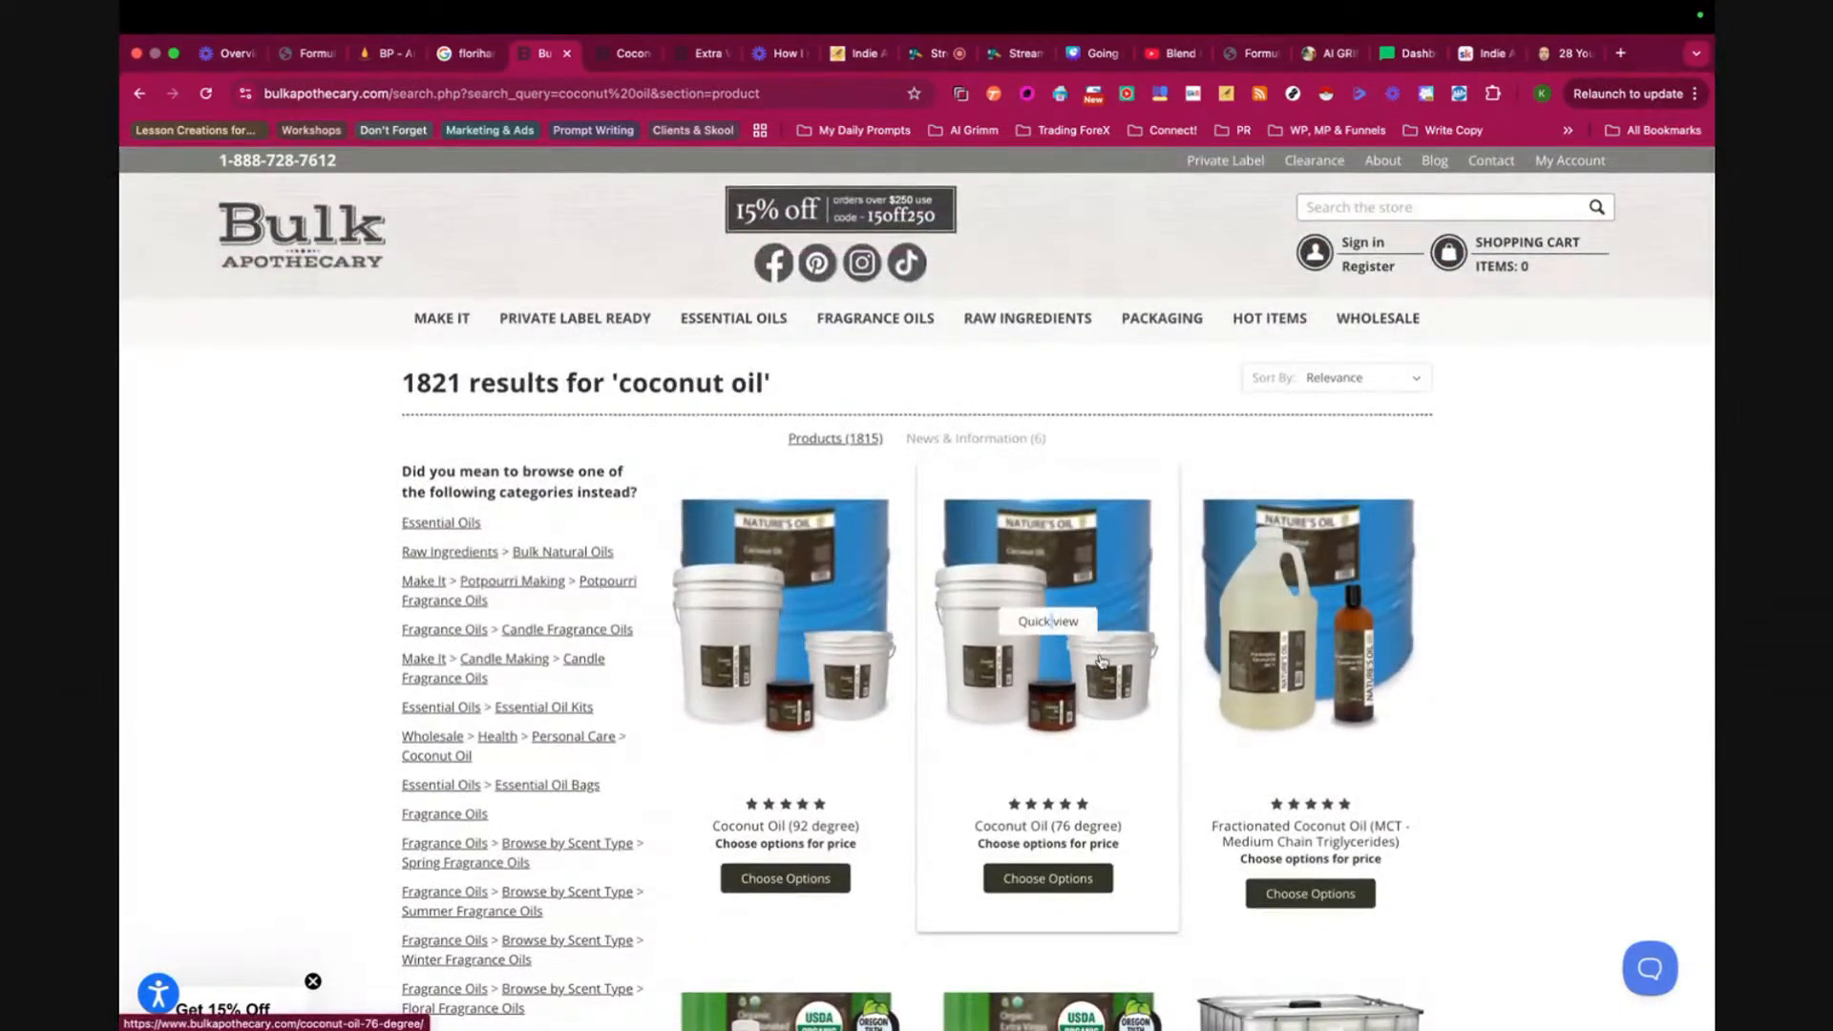
pyautogui.scroll(-1, 1102, 662)
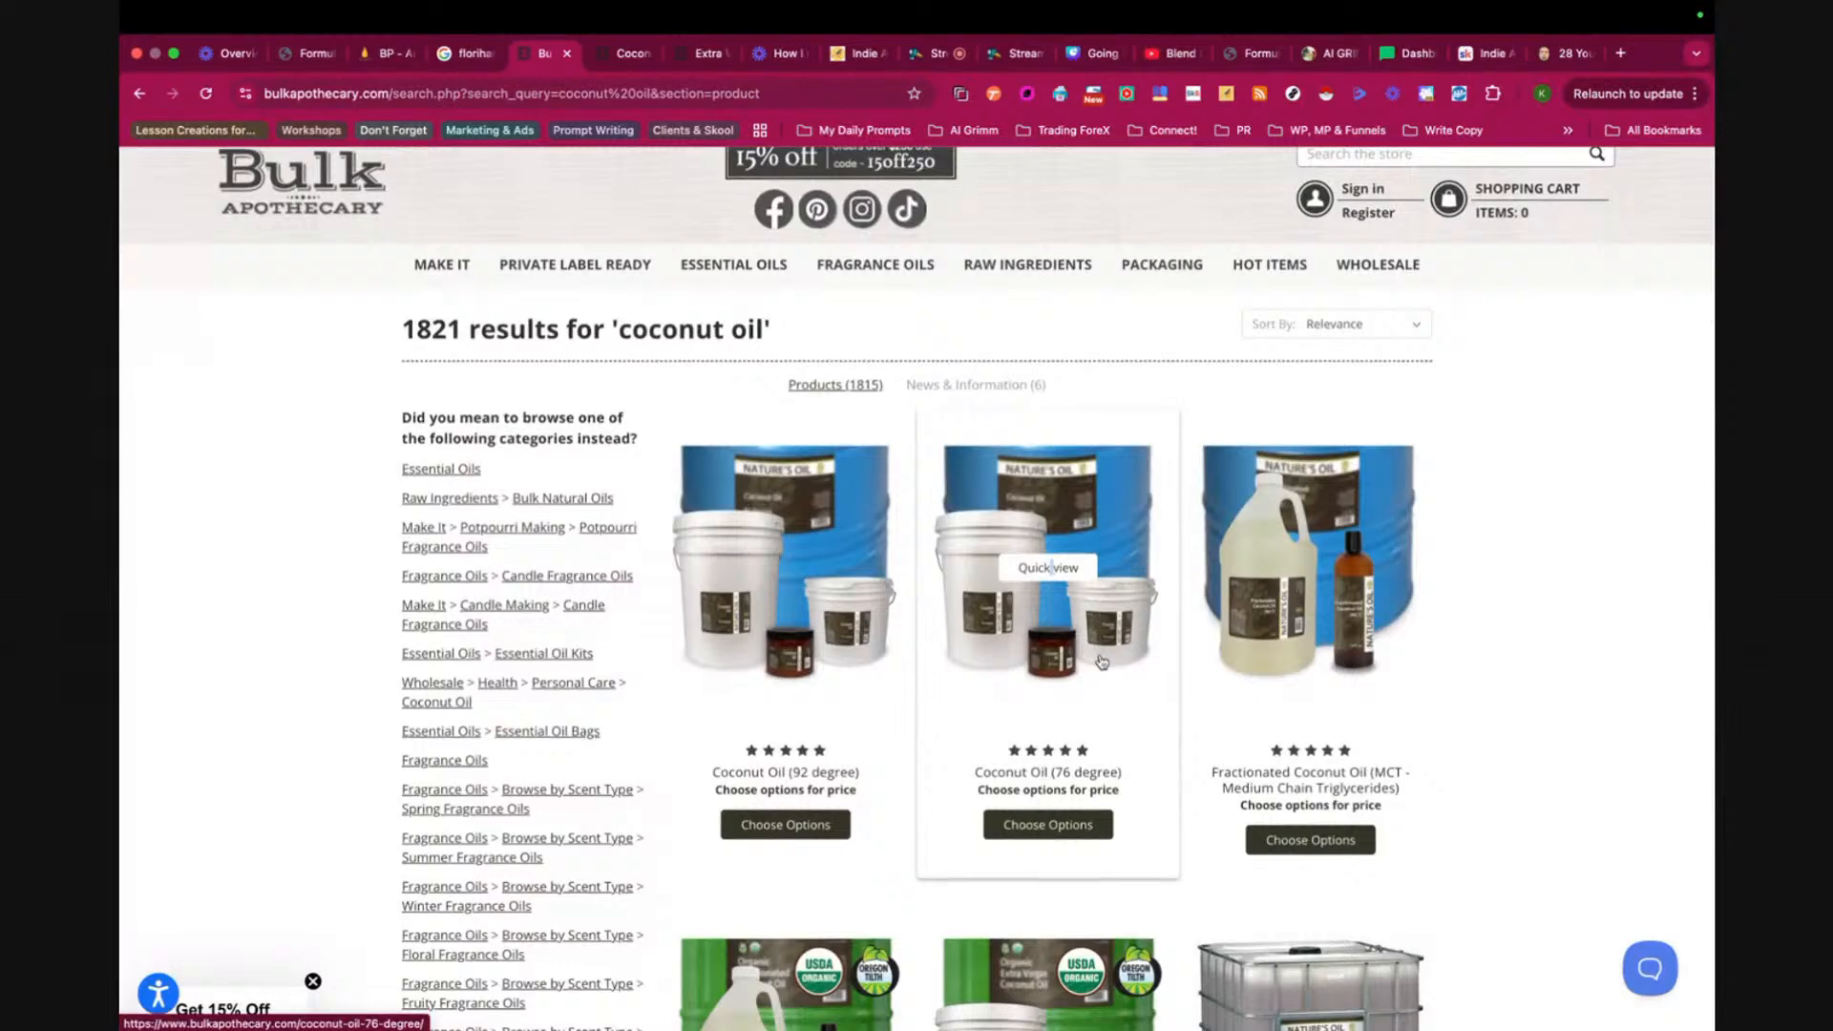
# - Compare the size options and prices of Coconut Oil (76 degree) and Extra Virgin Coconut Oil (Organic)
pyautogui.click(613, 61)
pyautogui.scroll(-1, 1004, 537)
pyautogui.scroll(-3, 1004, 538)
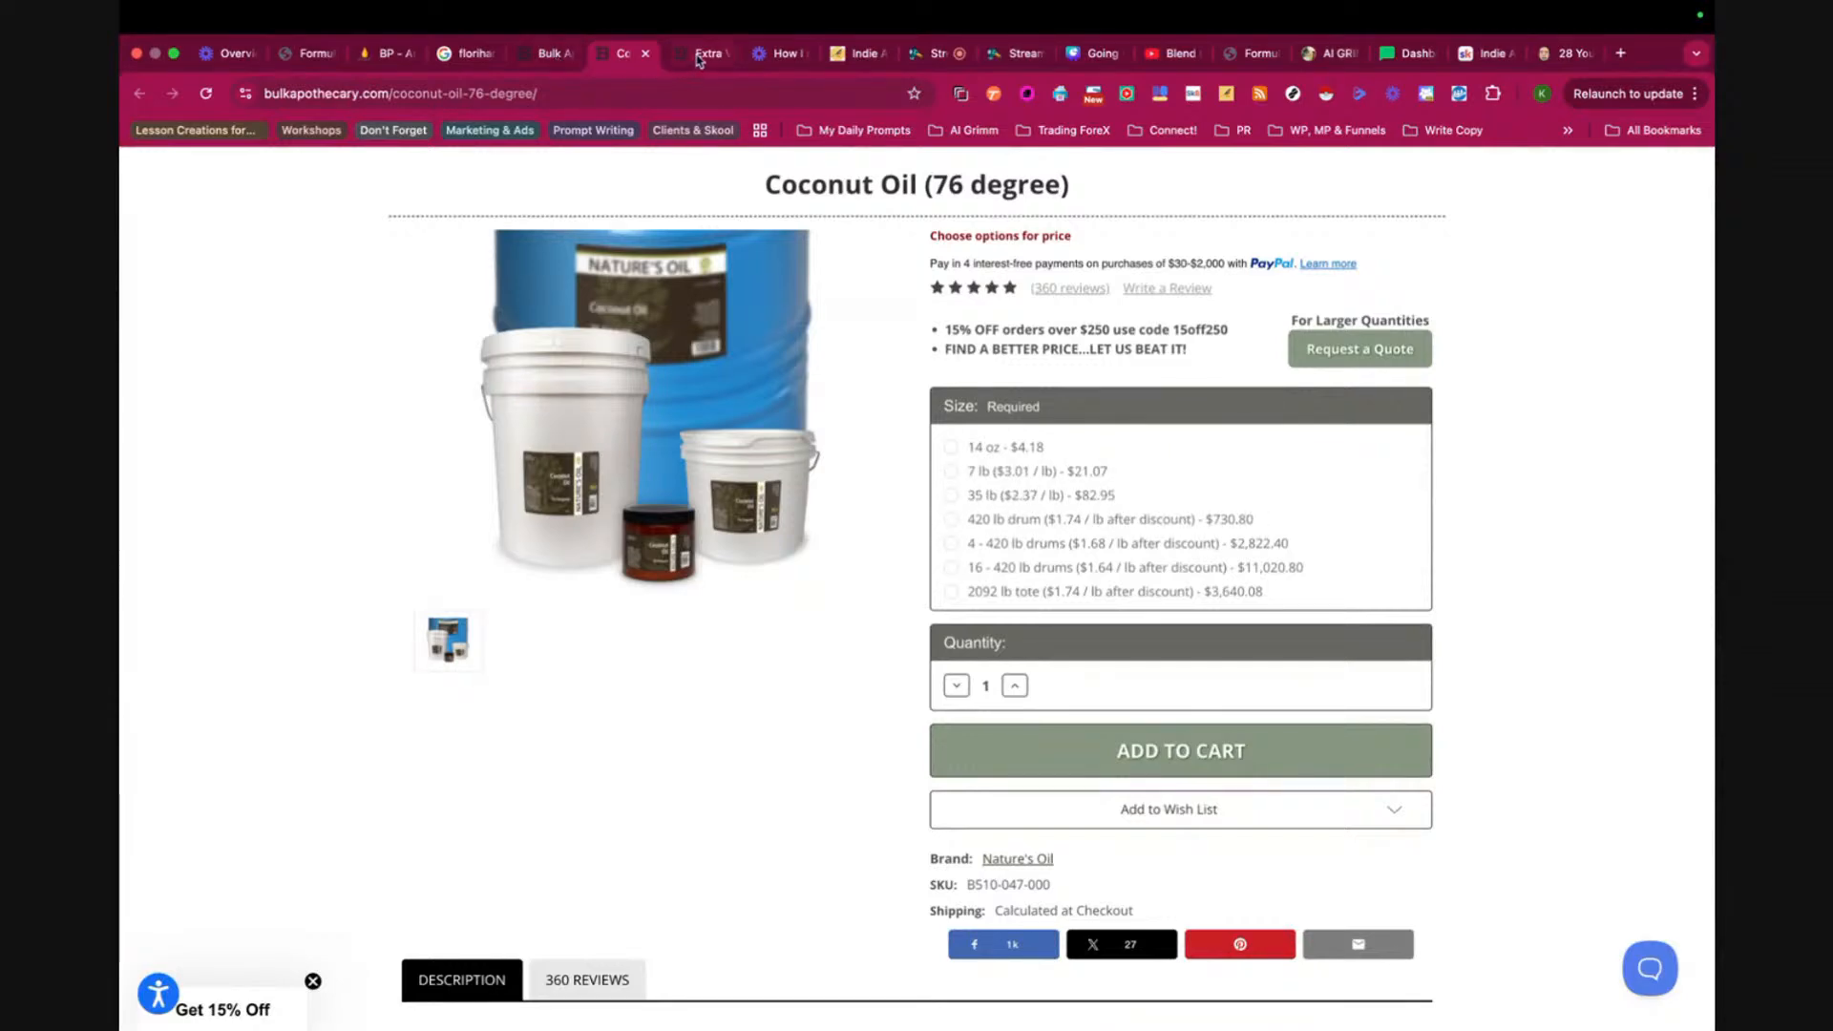
pyautogui.scroll(1, 629, 270)
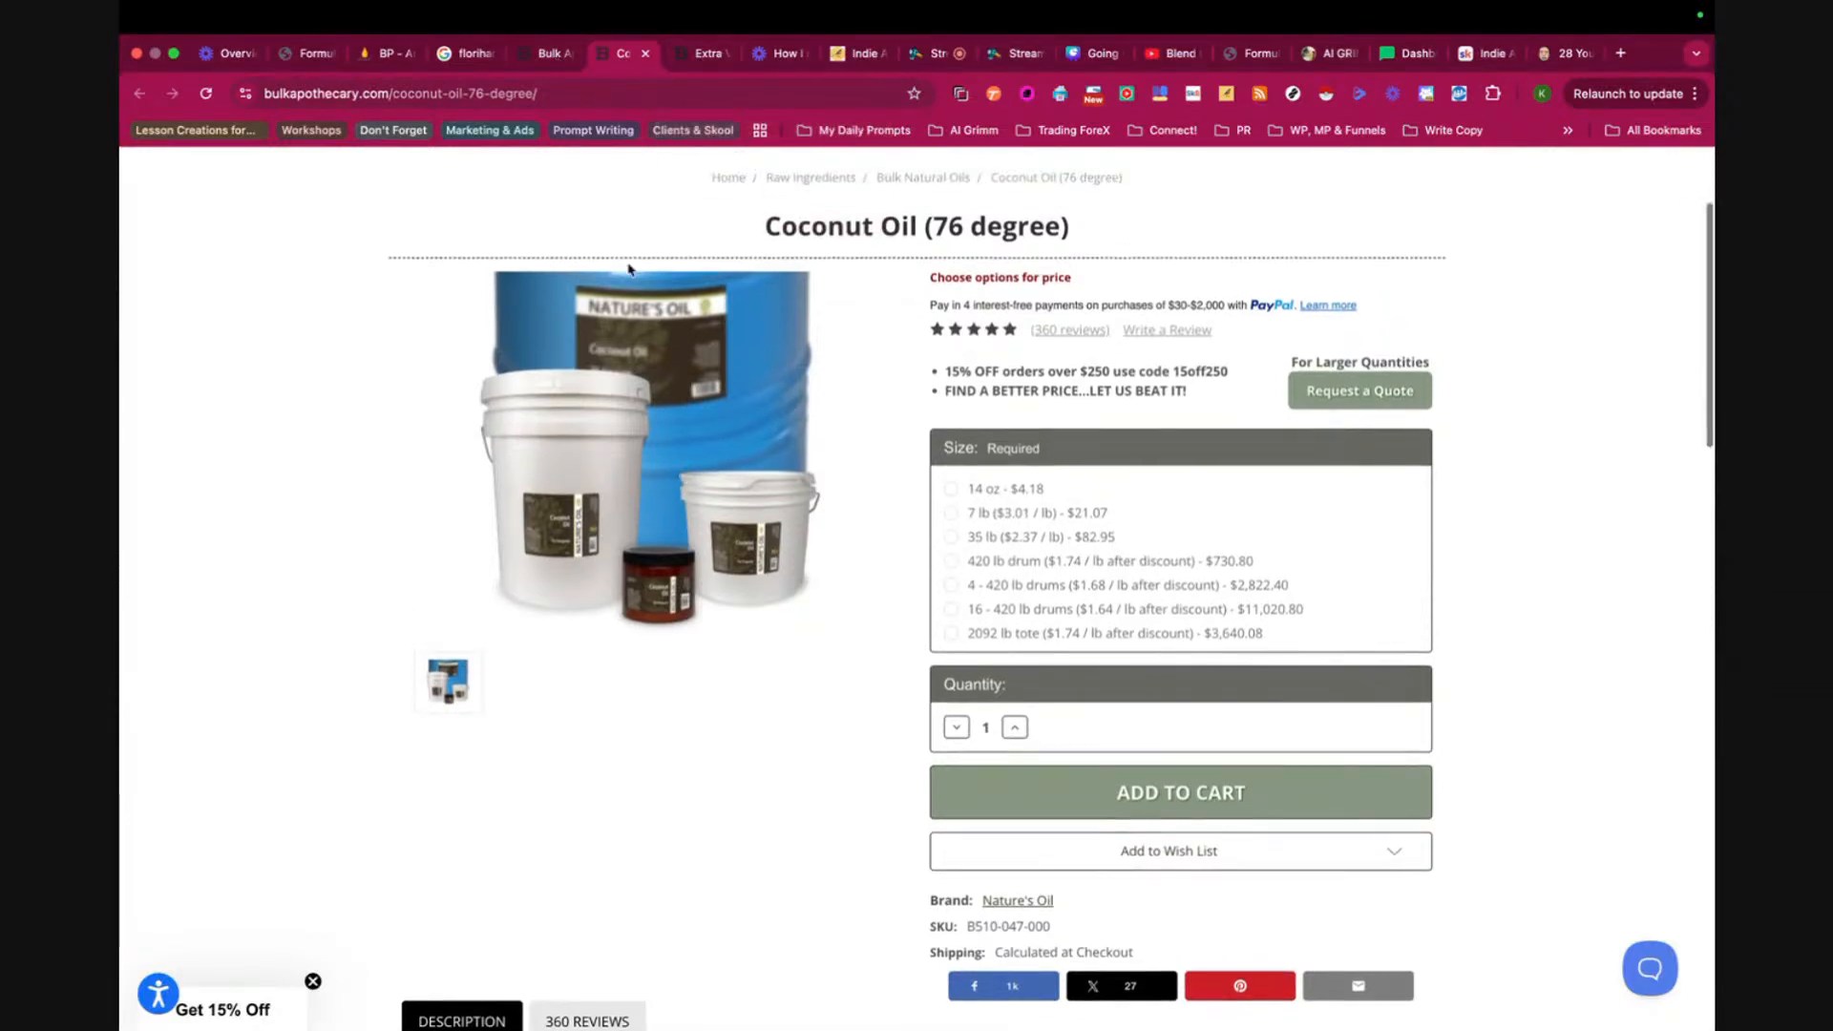
pyautogui.click(707, 52)
pyautogui.moveTo(1027, 318)
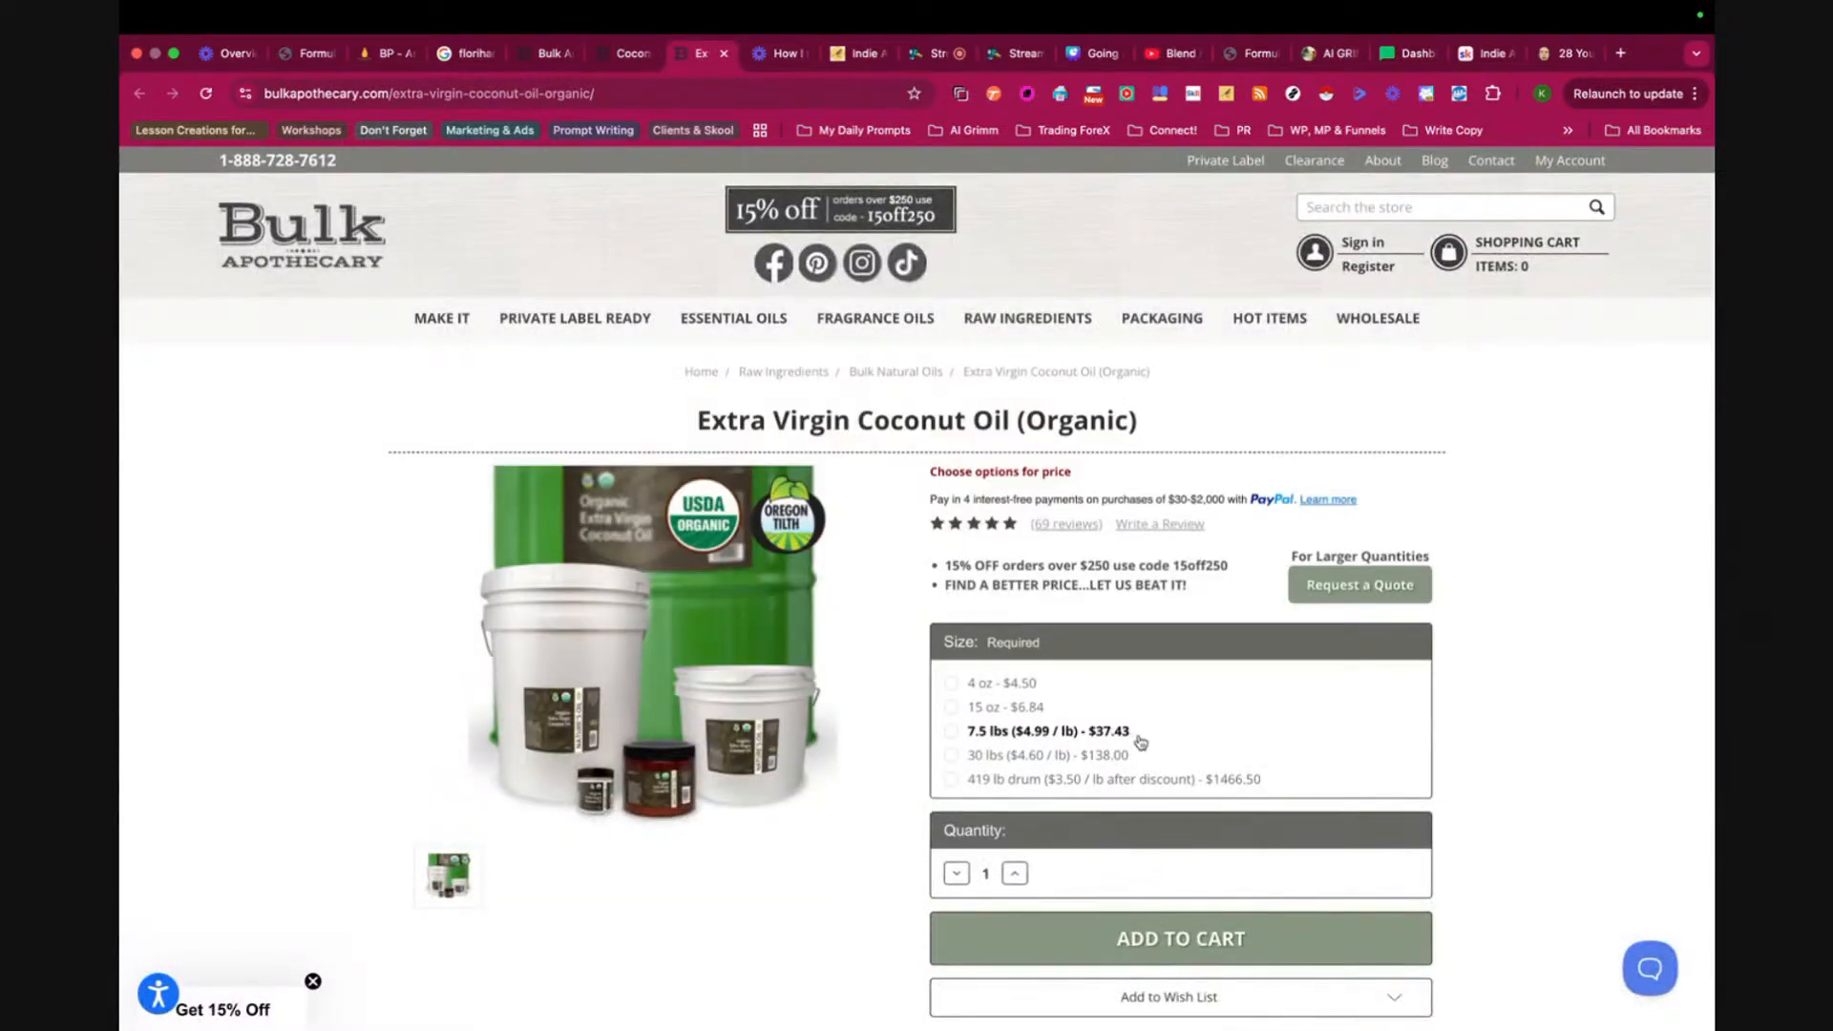
# - Compare the pound prices of Extra Virgin Coconut Oil (Organic) with the bulk size options of Coconut Oil (76 degree)
pyautogui.scroll(-1, 1134, 743)
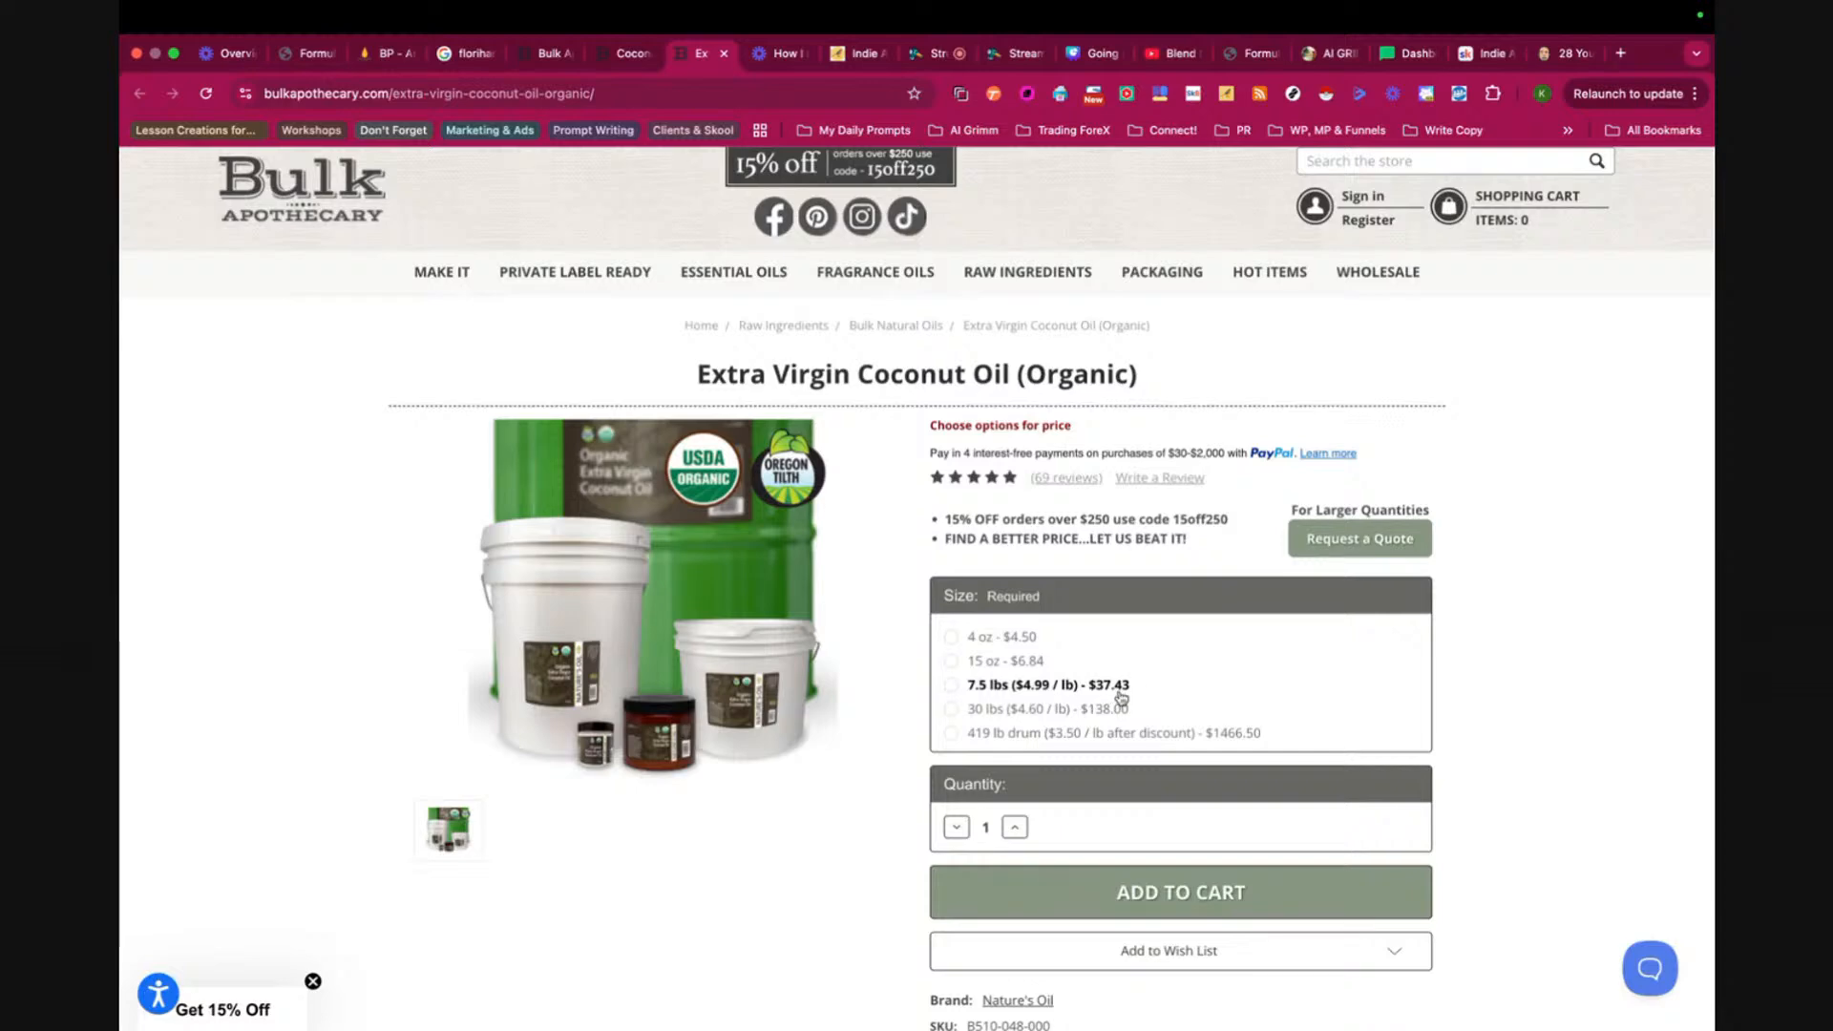
pyautogui.click(629, 60)
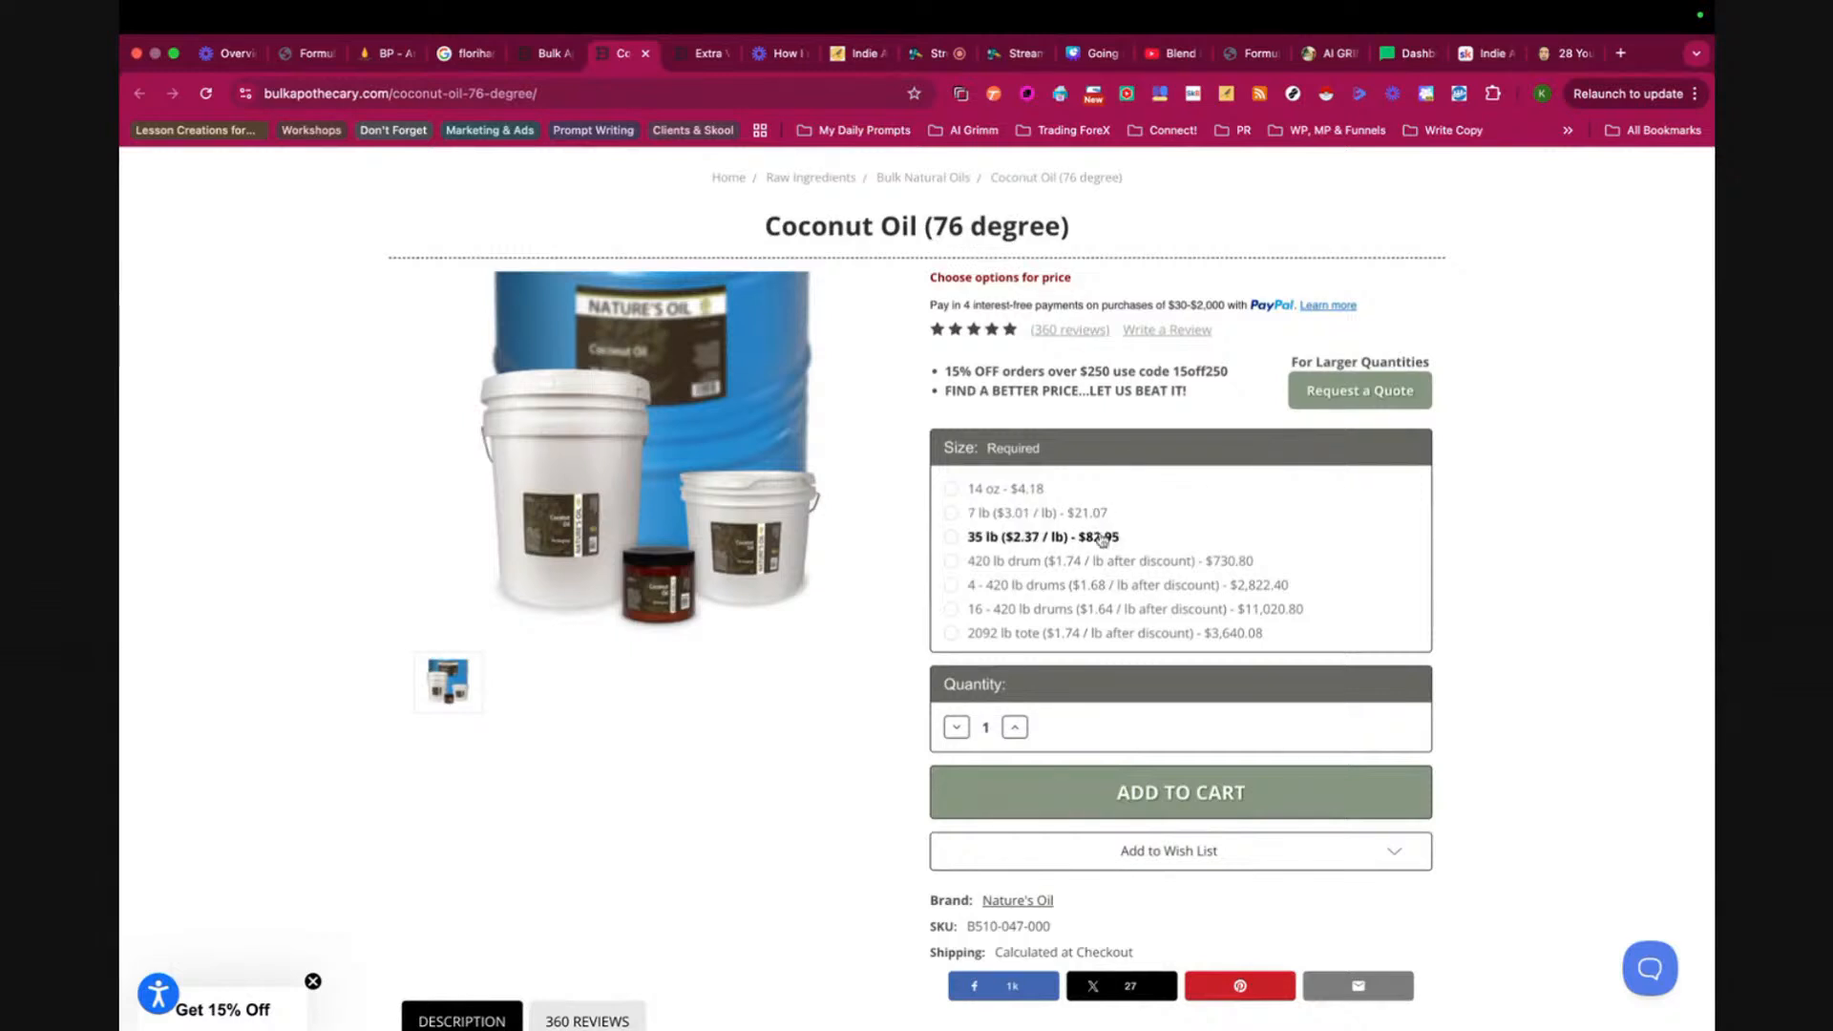
pyautogui.scroll(-1, 1100, 626)
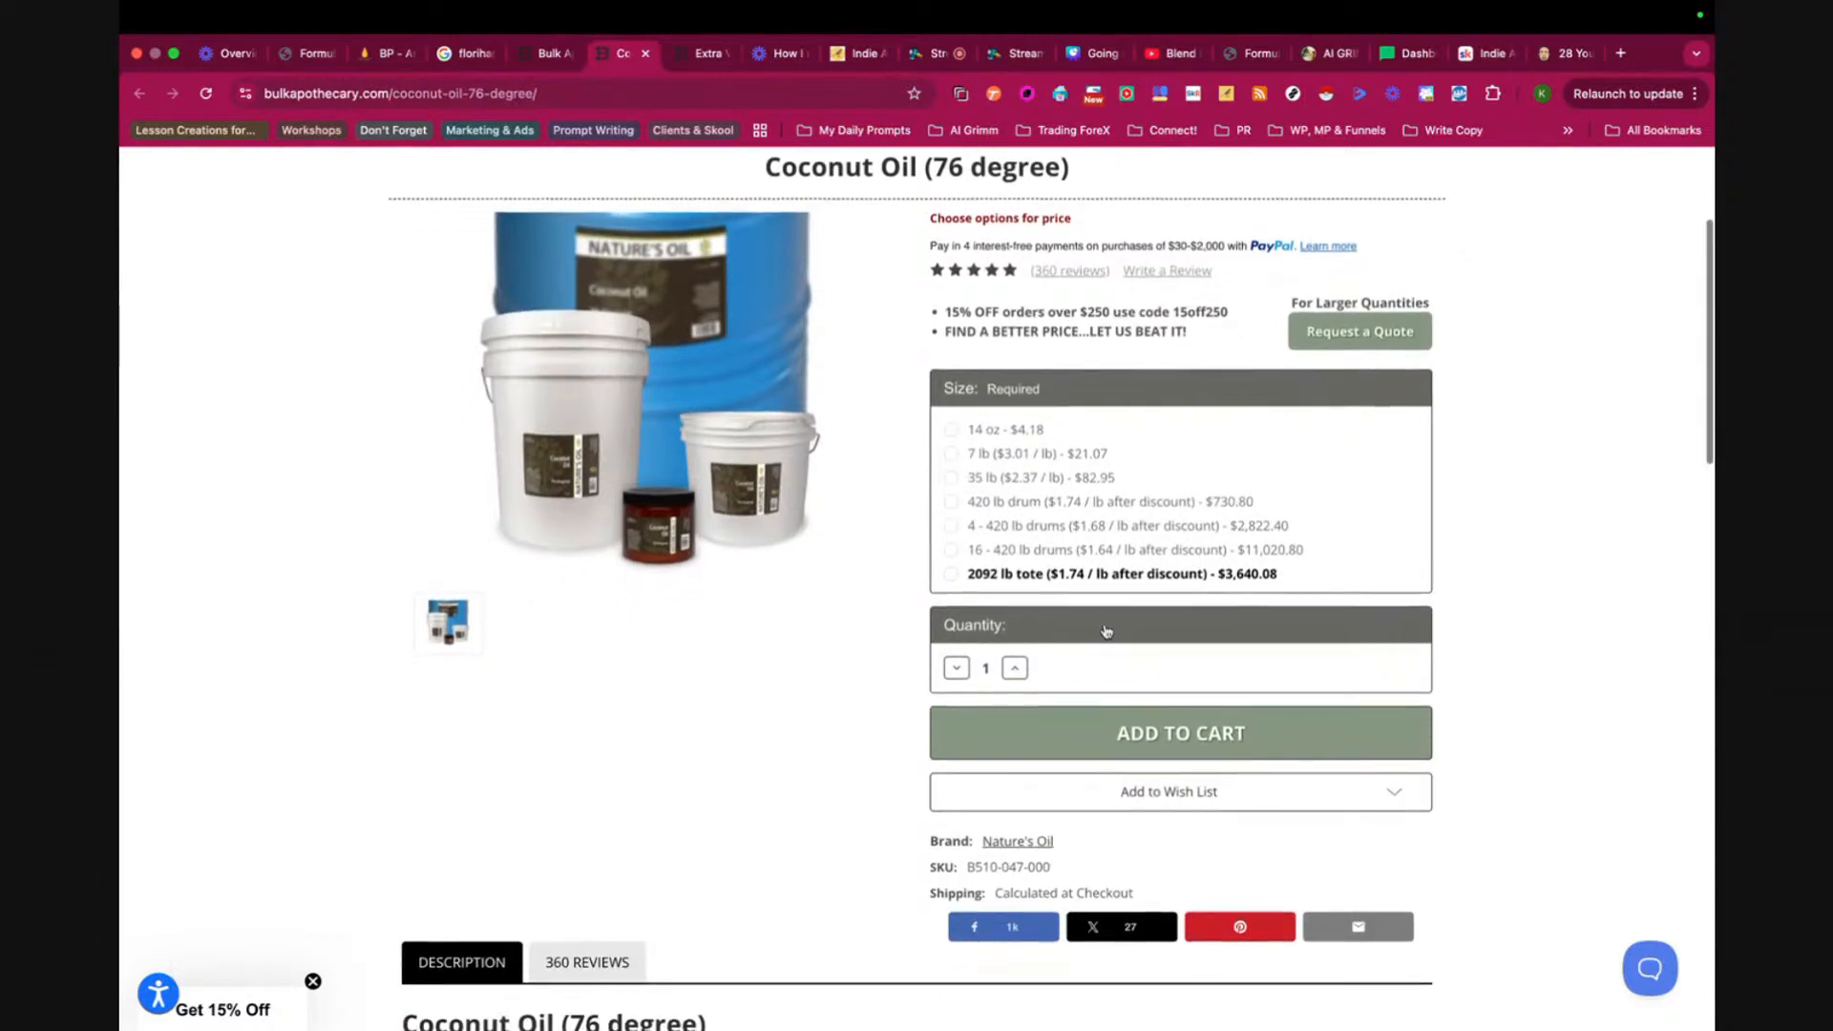
pyautogui.scroll(2, 1105, 630)
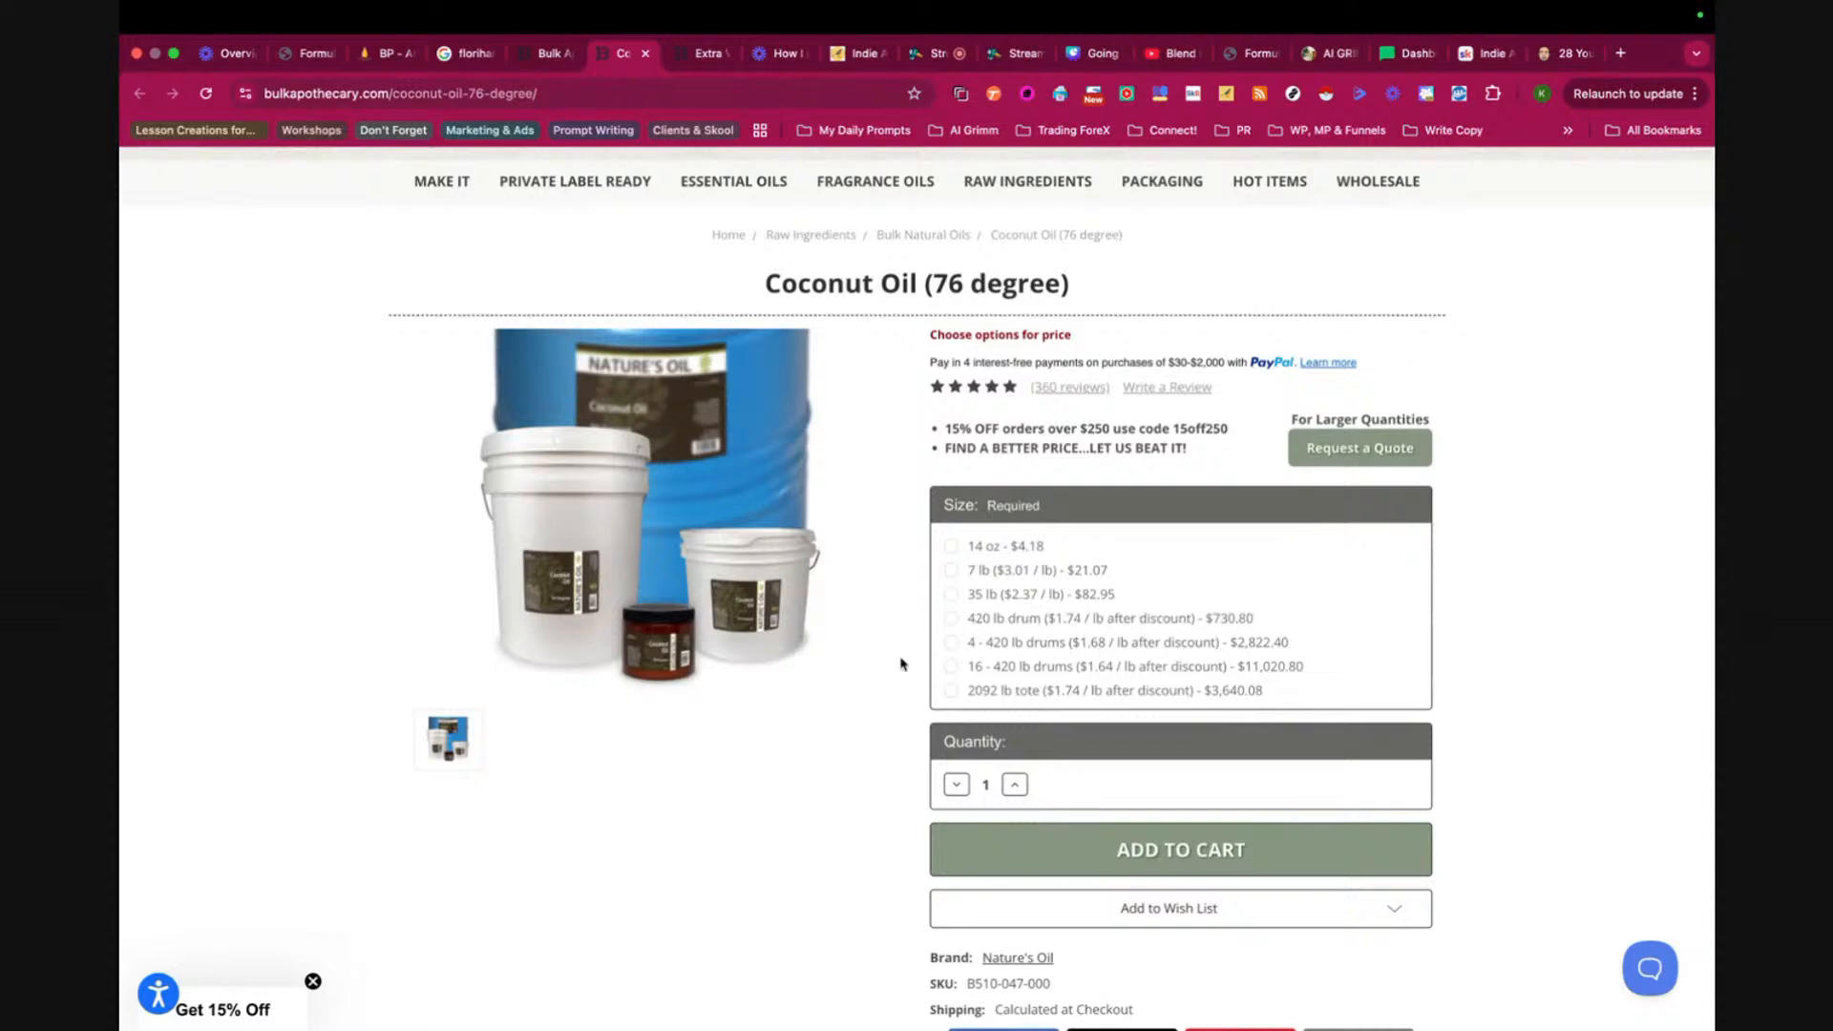
pyautogui.scroll(-2, 900, 664)
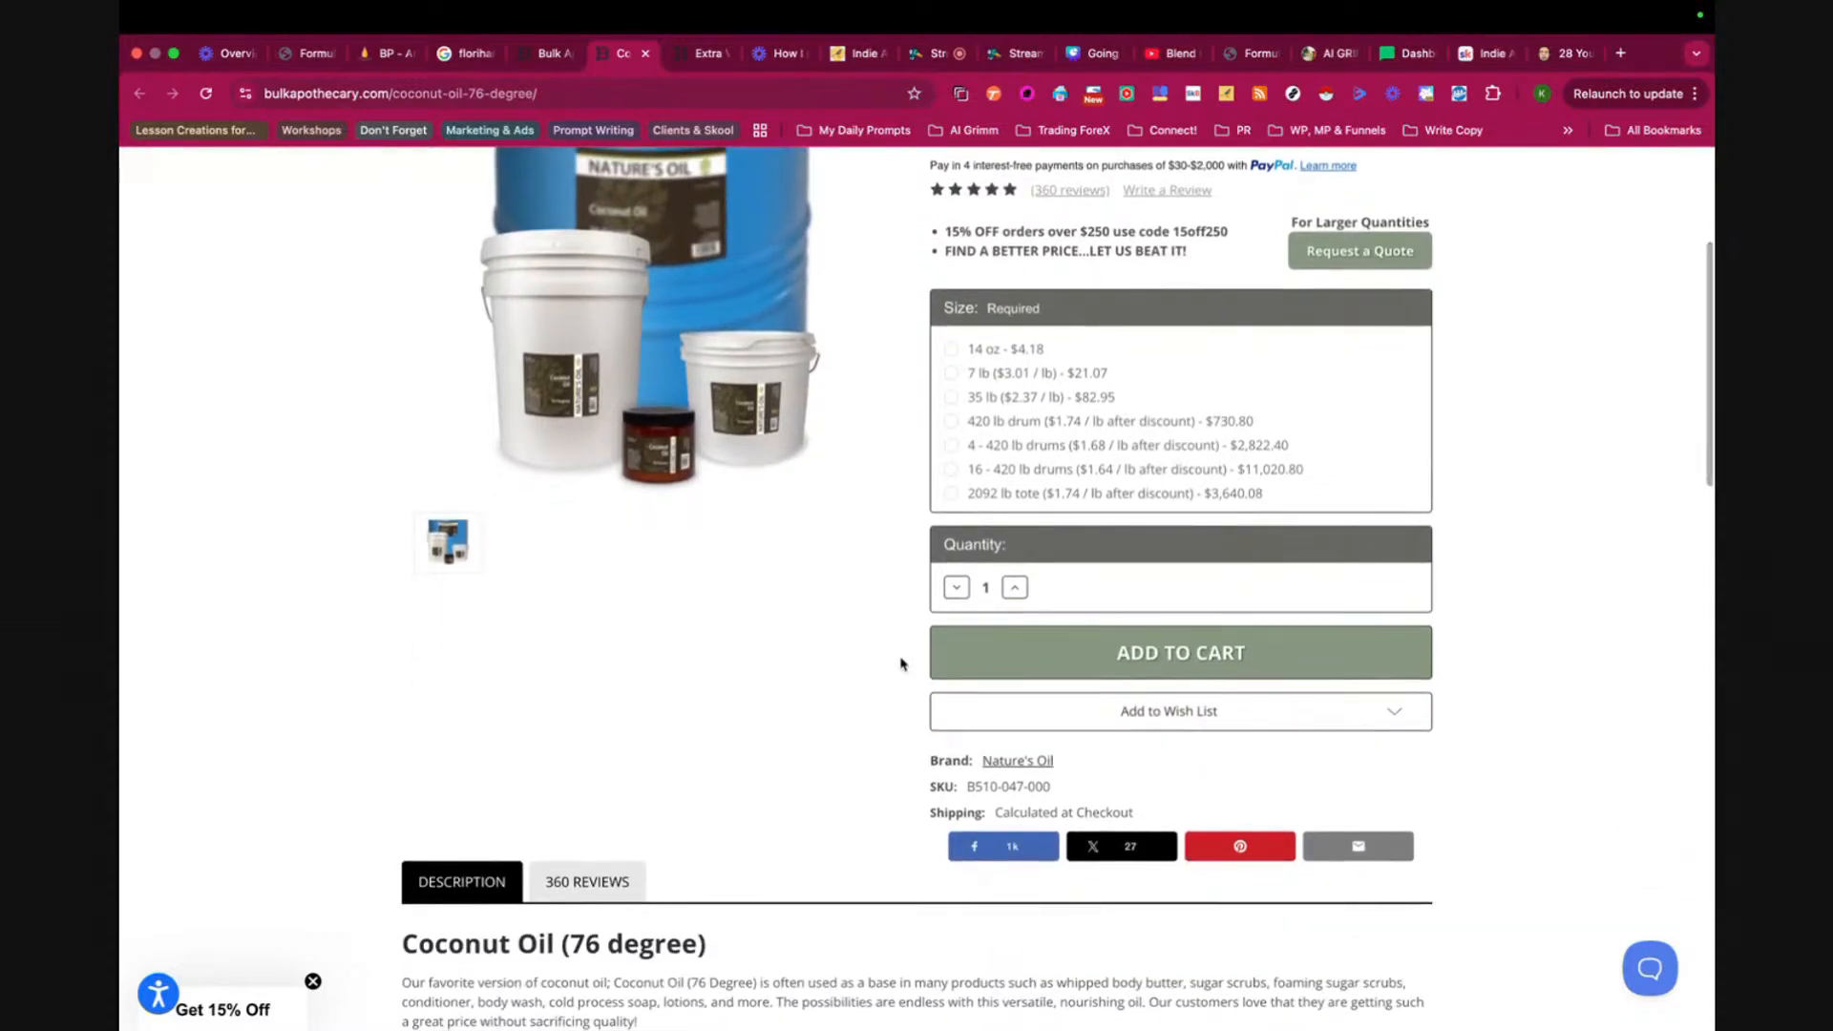
# - Read the description and specs of Coconut Oil (76 degree) and review its size options
pyautogui.scroll(-3, 900, 664)
pyautogui.scroll(-1, 900, 664)
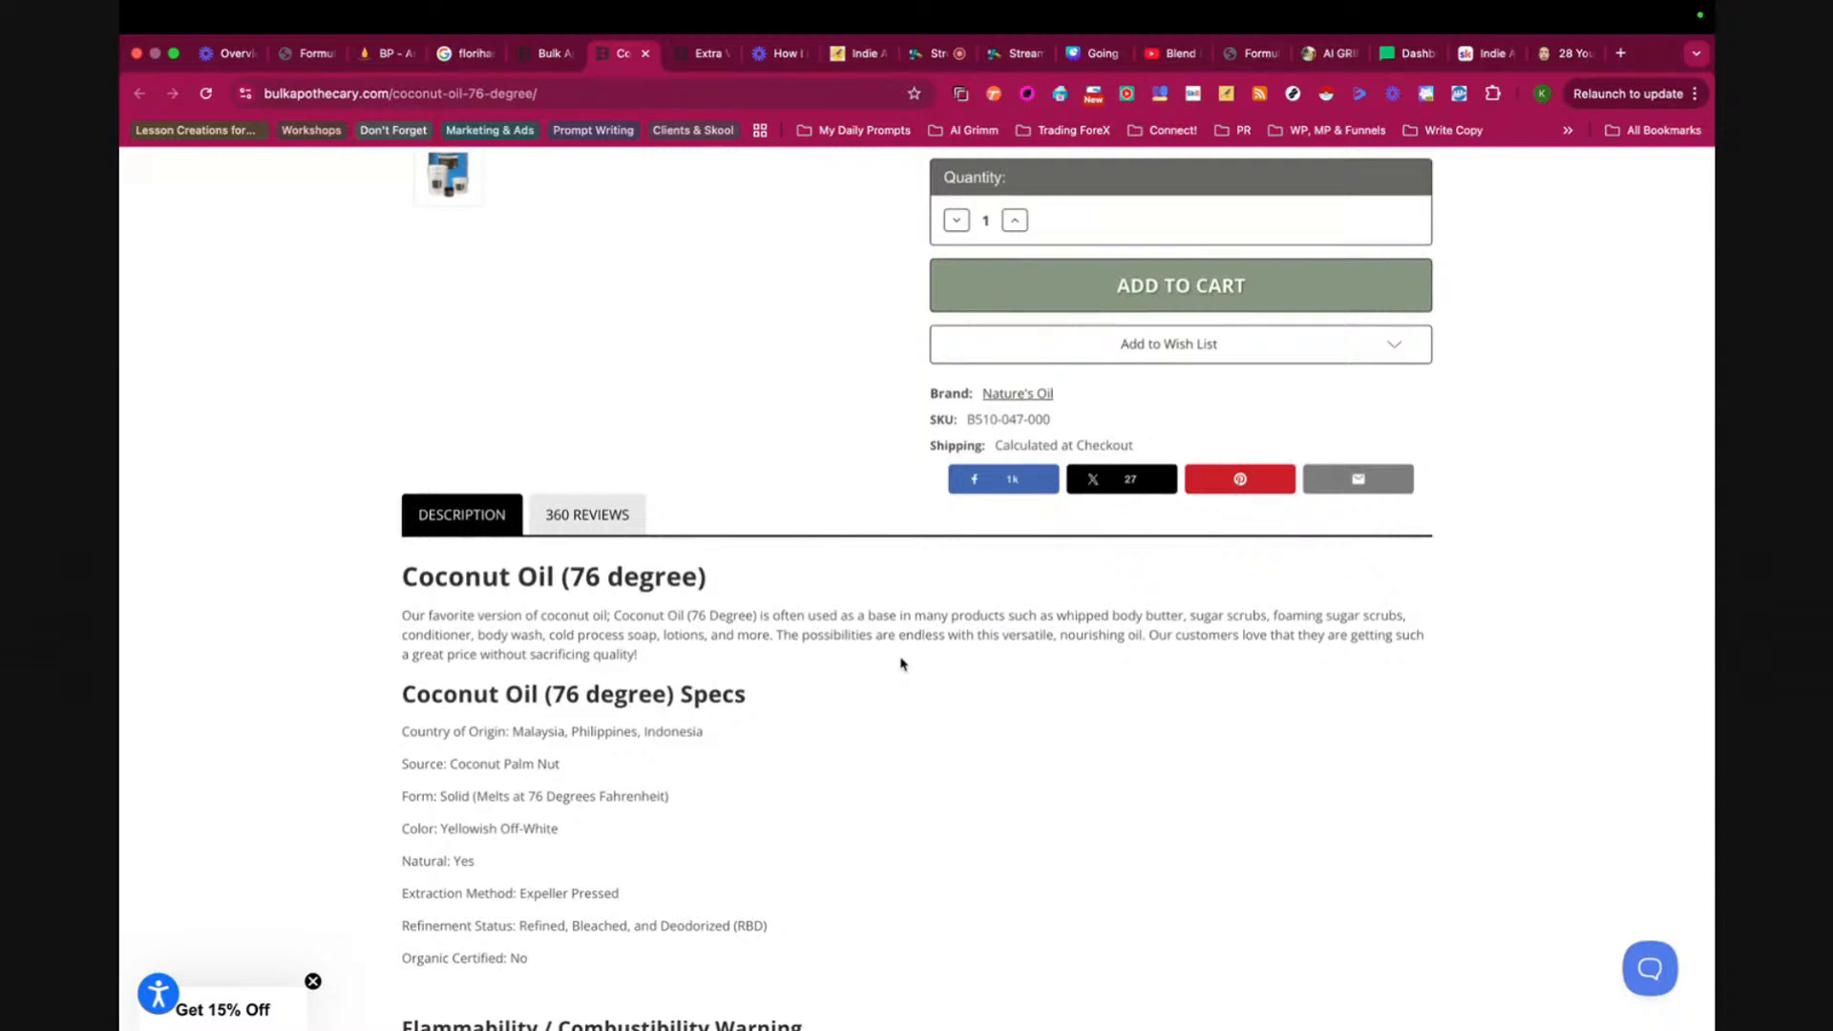
pyautogui.scroll(-3, 900, 664)
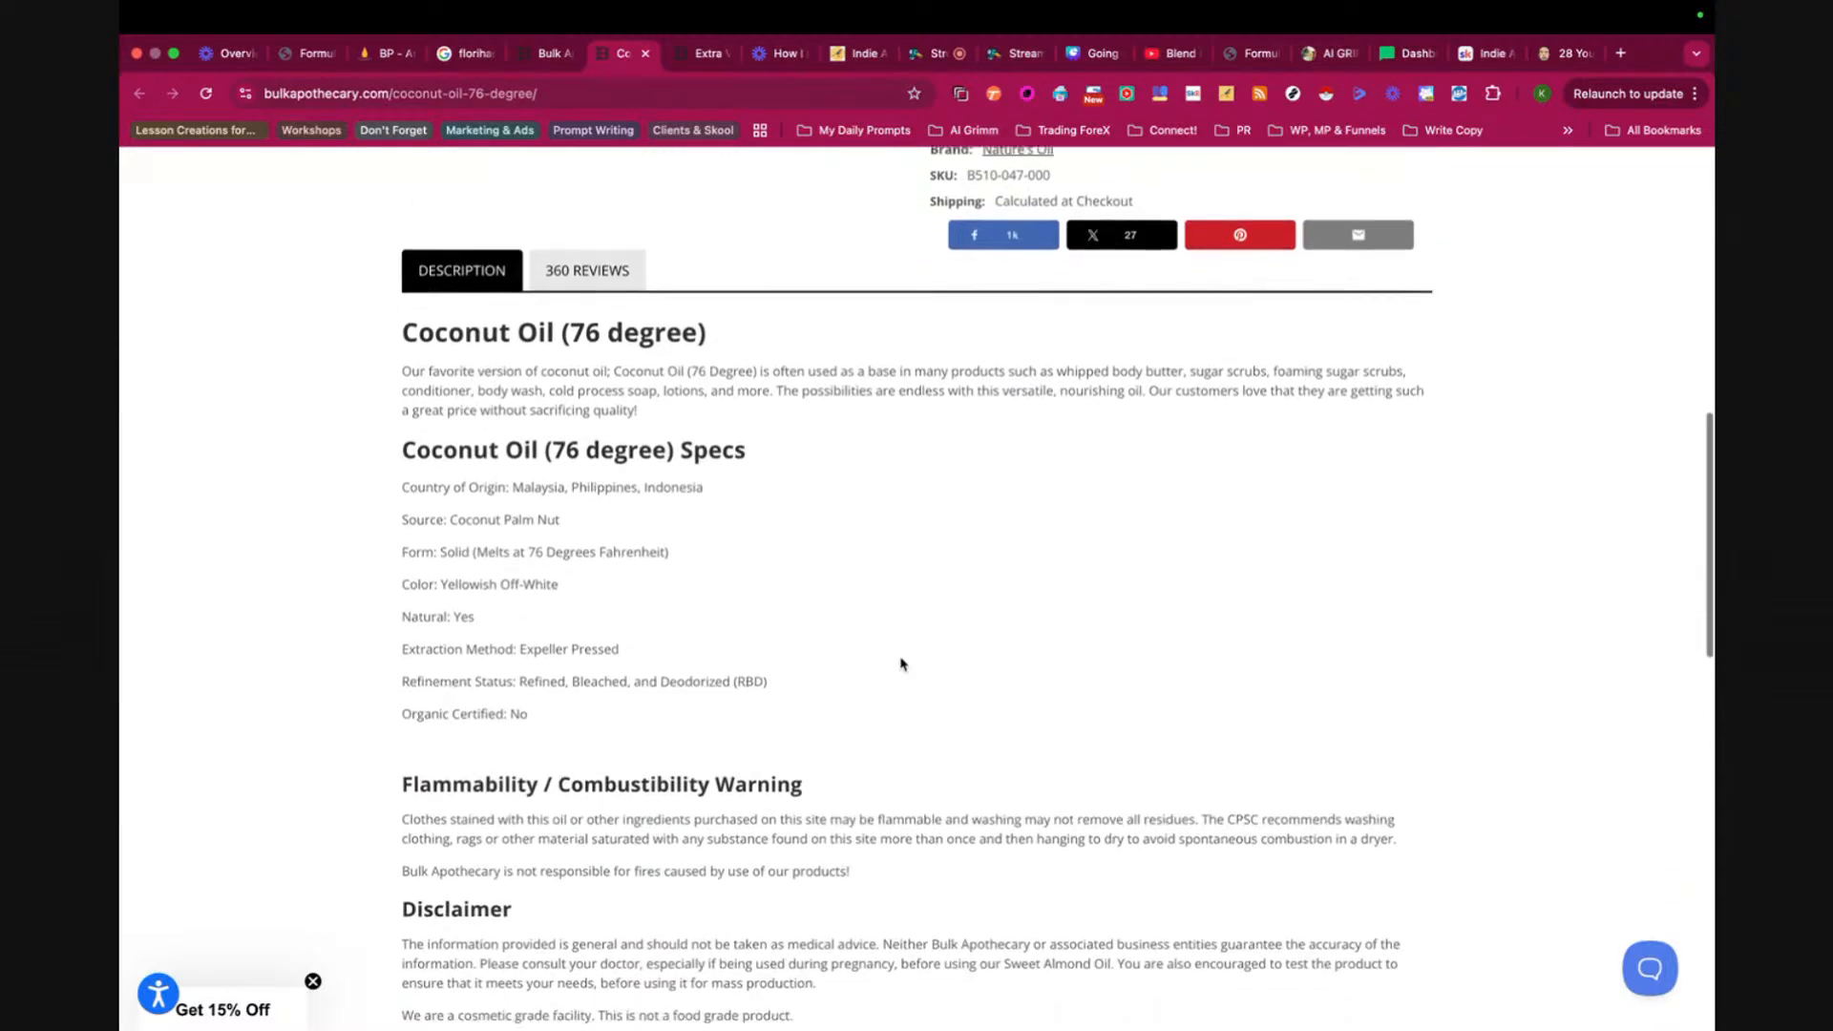
pyautogui.scroll(-4, 901, 664)
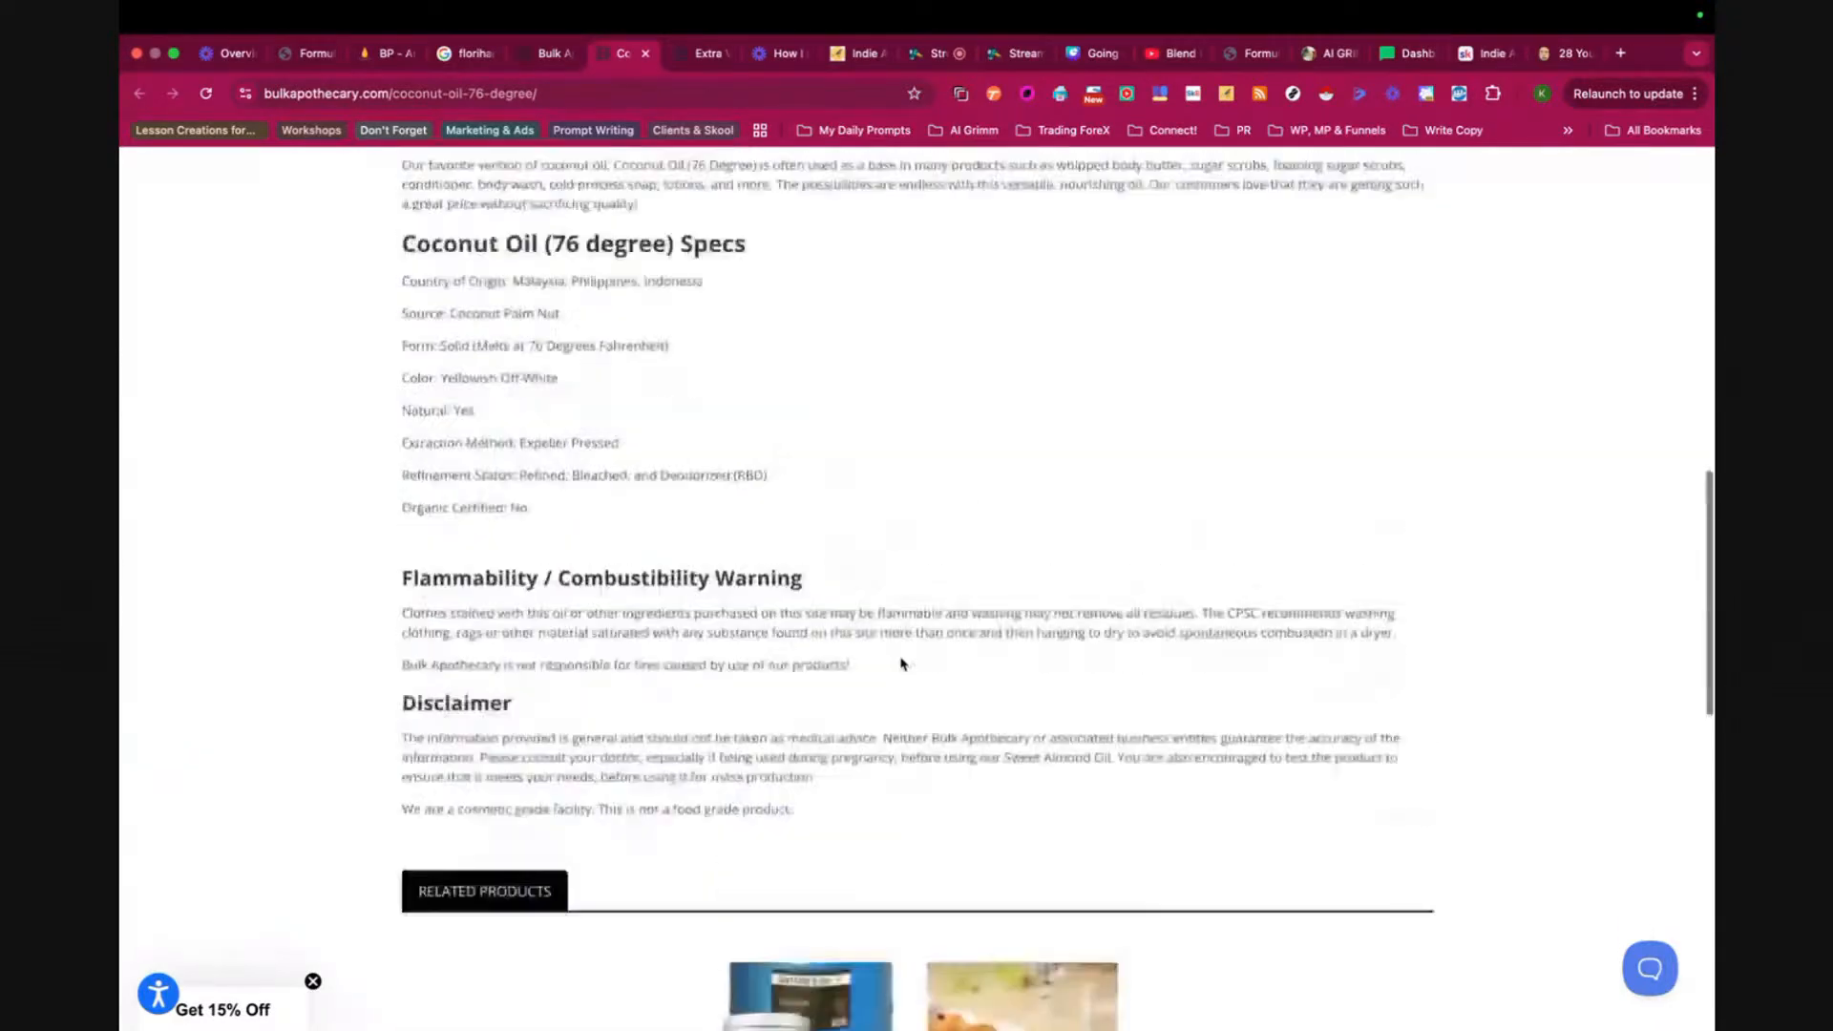
pyautogui.scroll(15, 900, 664)
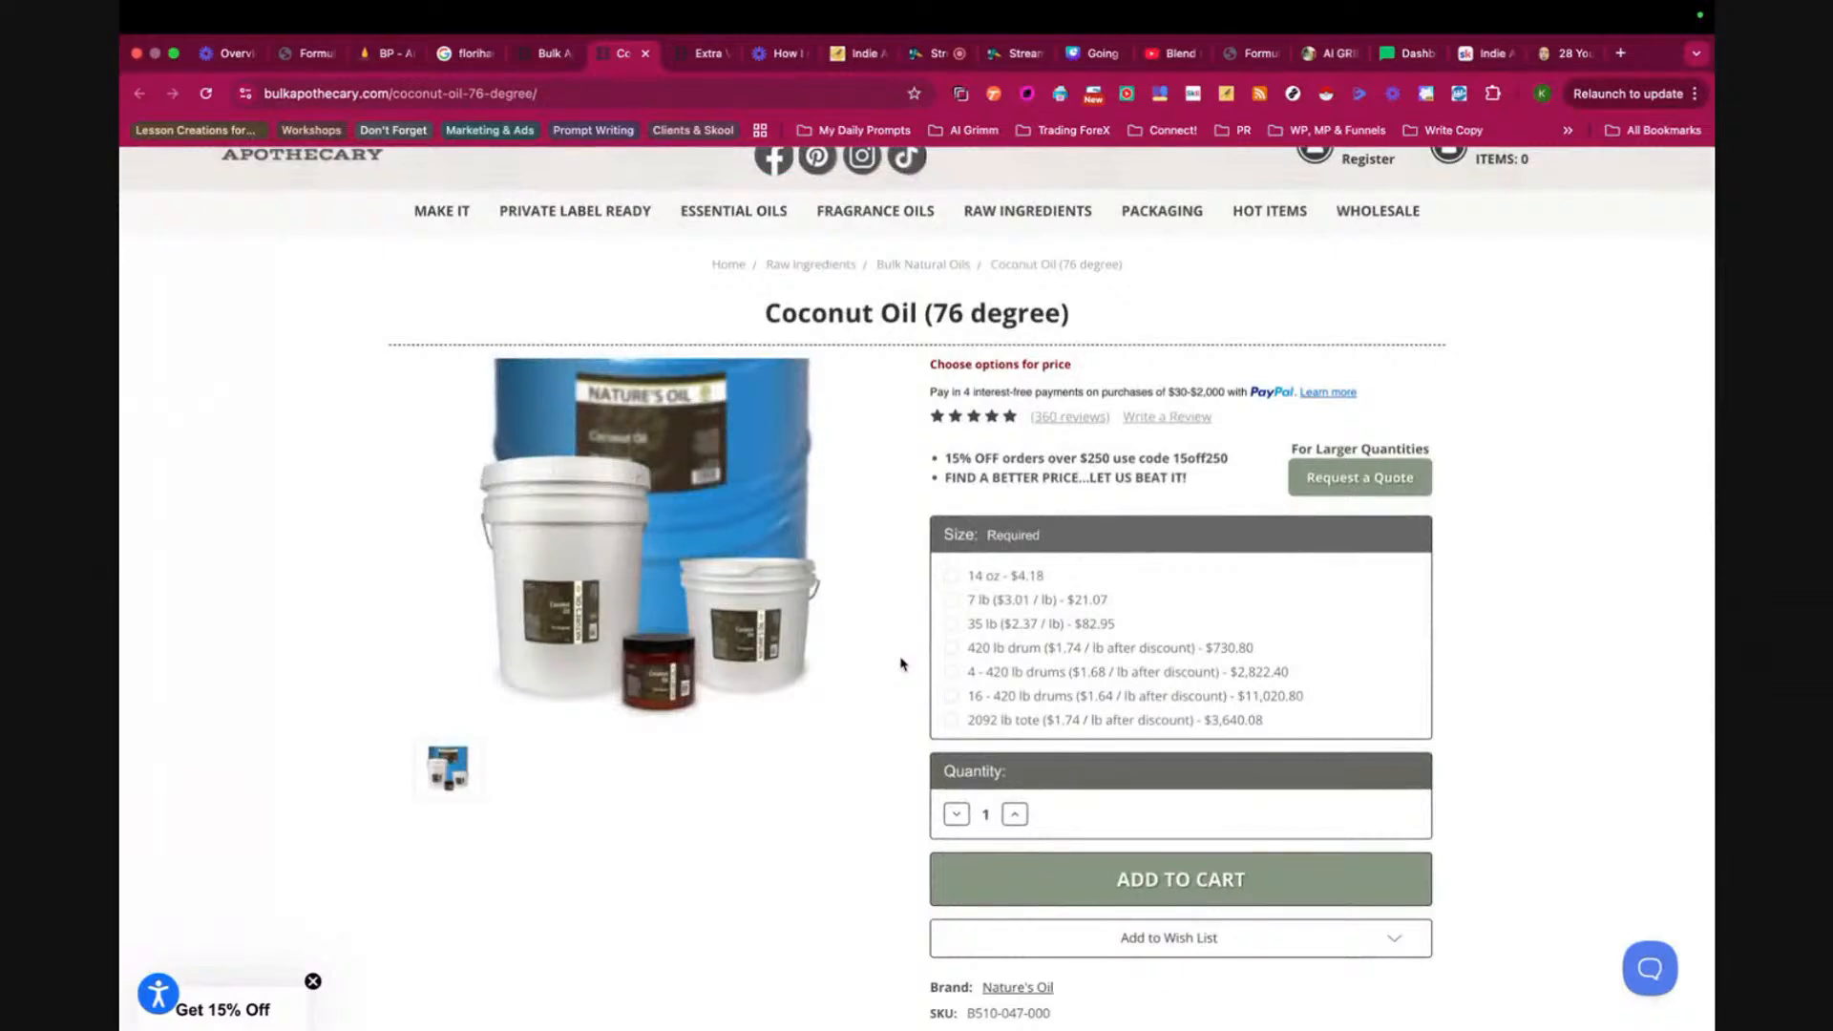
pyautogui.scroll(2, 900, 664)
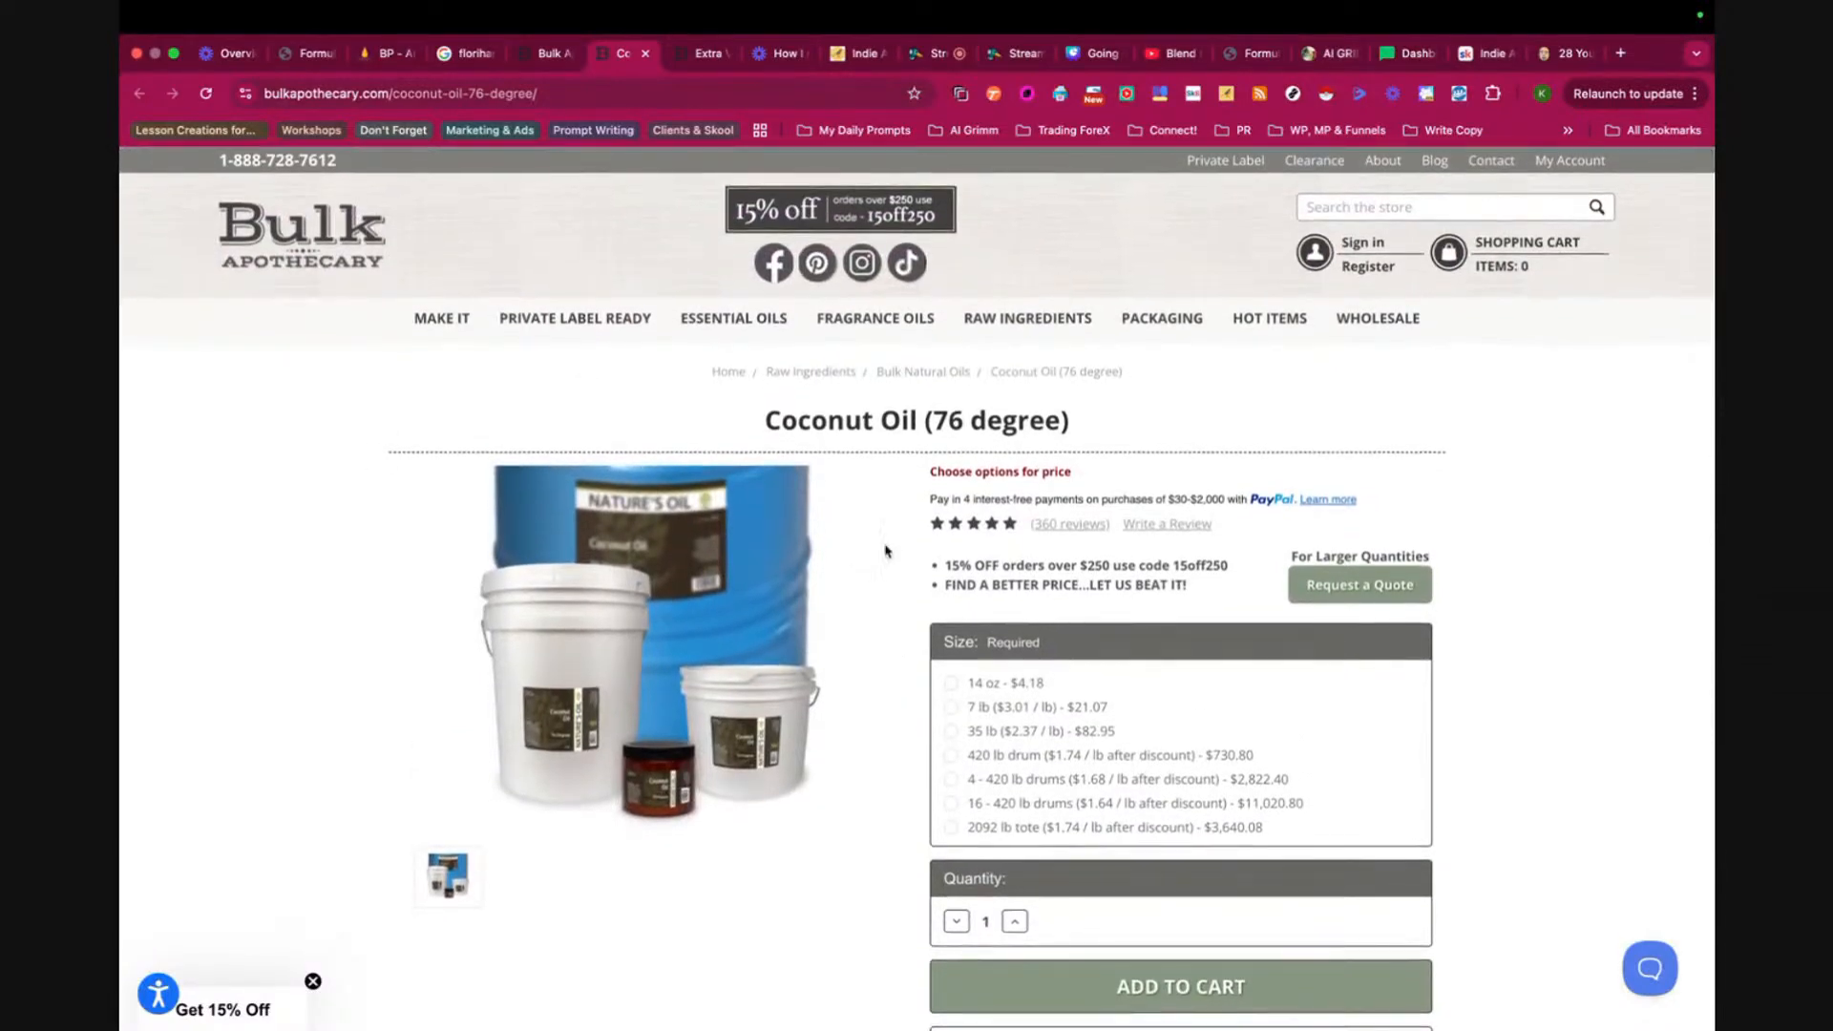
pyautogui.scroll(-4, 1217, 493)
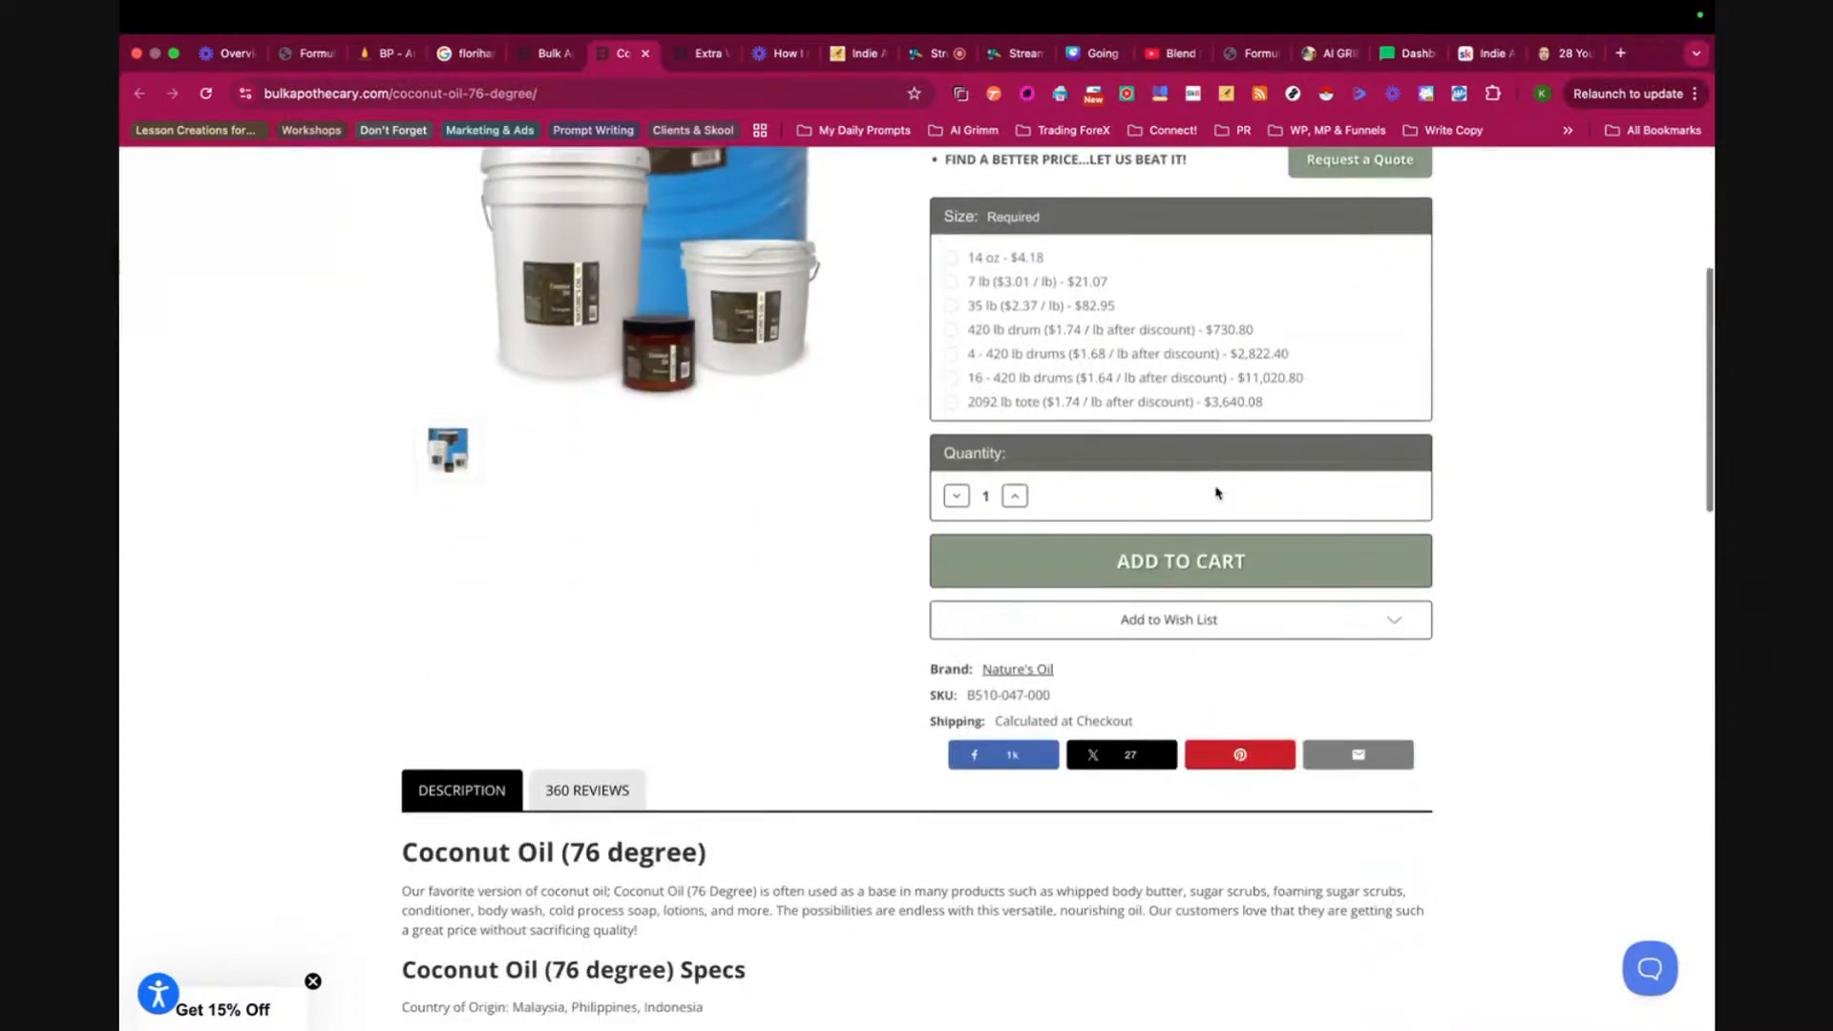
pyautogui.scroll(3, 1217, 493)
pyautogui.scroll(-11, 1217, 494)
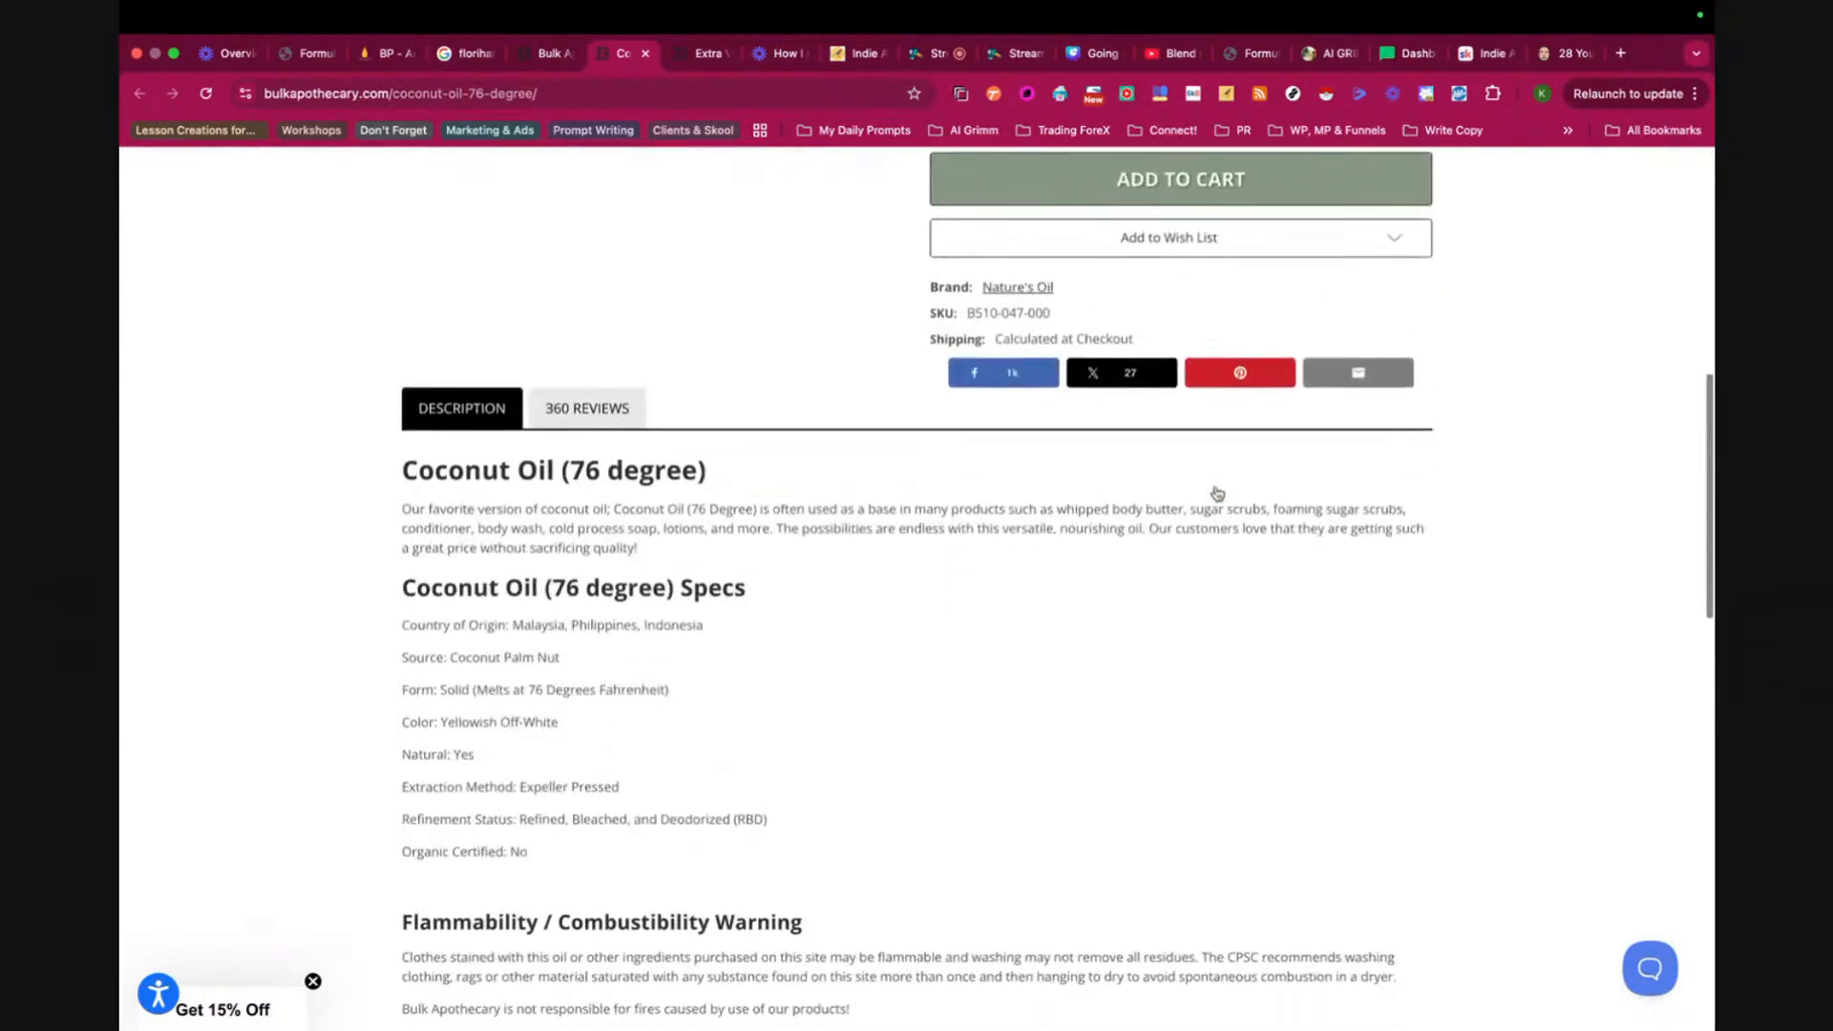
pyautogui.scroll(-4, 1093, 563)
pyautogui.scroll(14, 1093, 563)
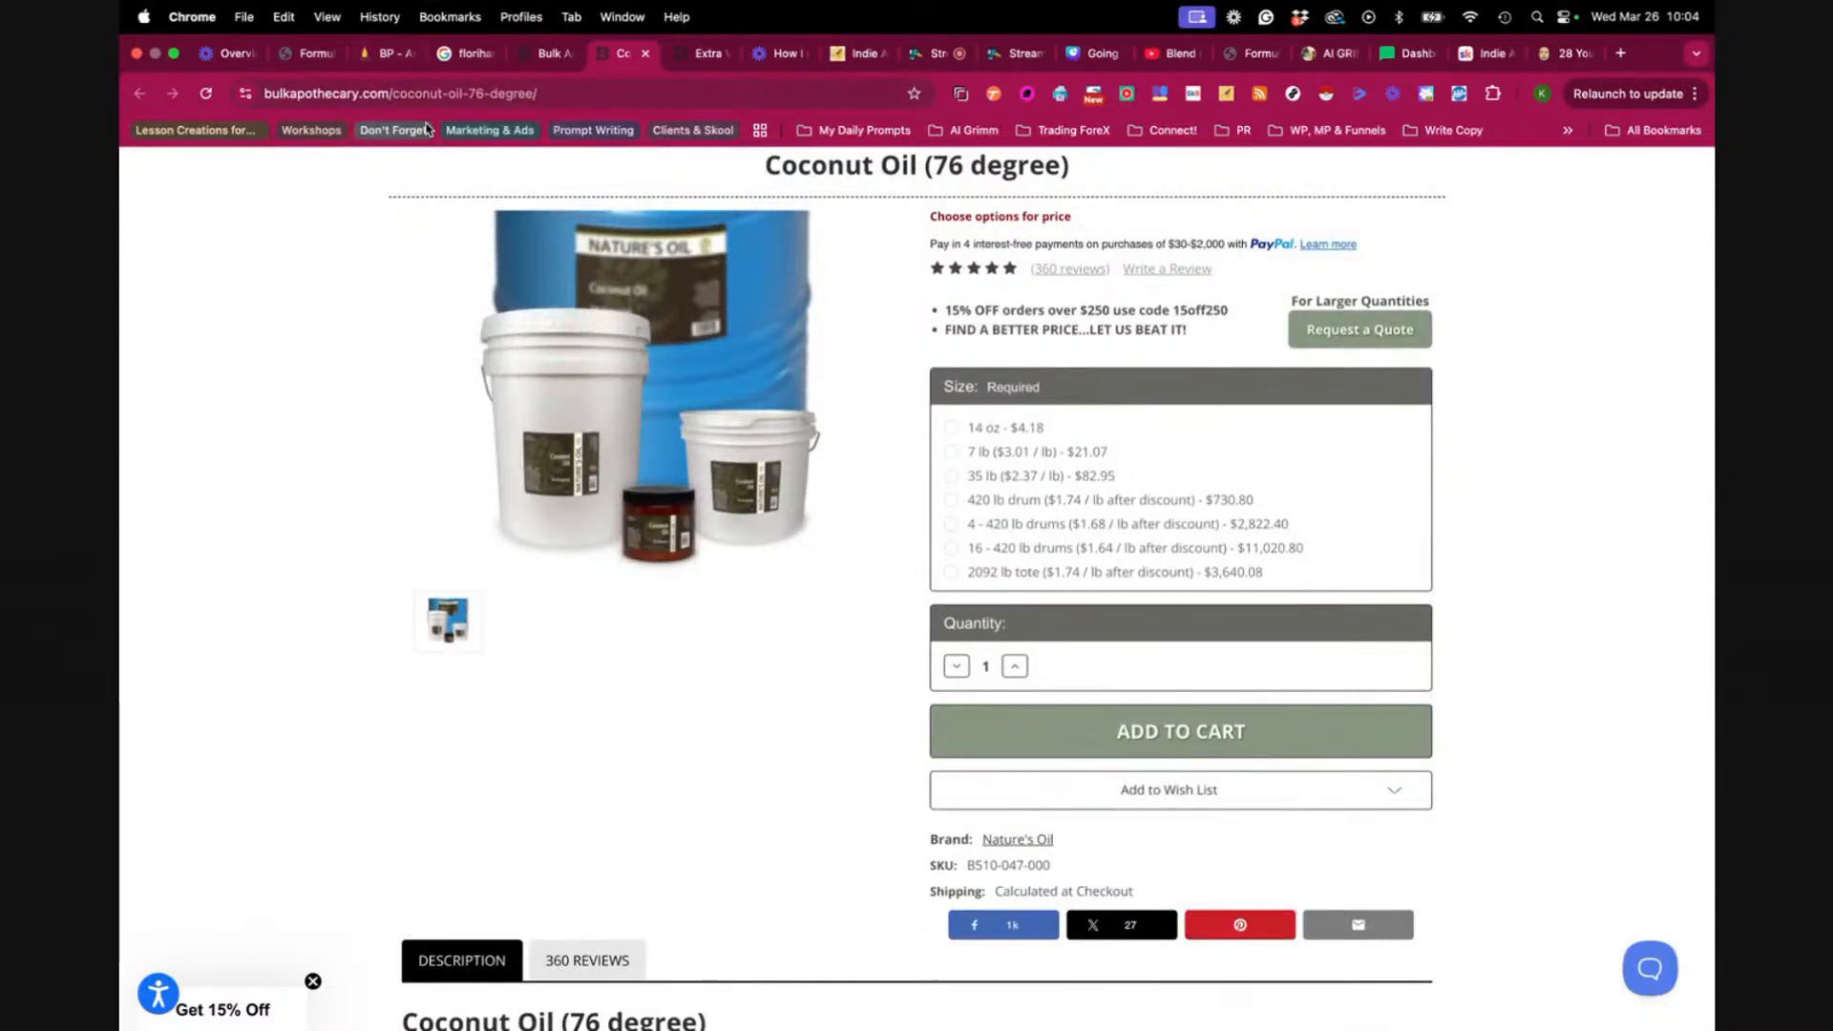
# - Return to the Blend Precisely formulation and set the virgin, cold-pressed coconut oil amount to 7 oz
pyautogui.click(396, 60)
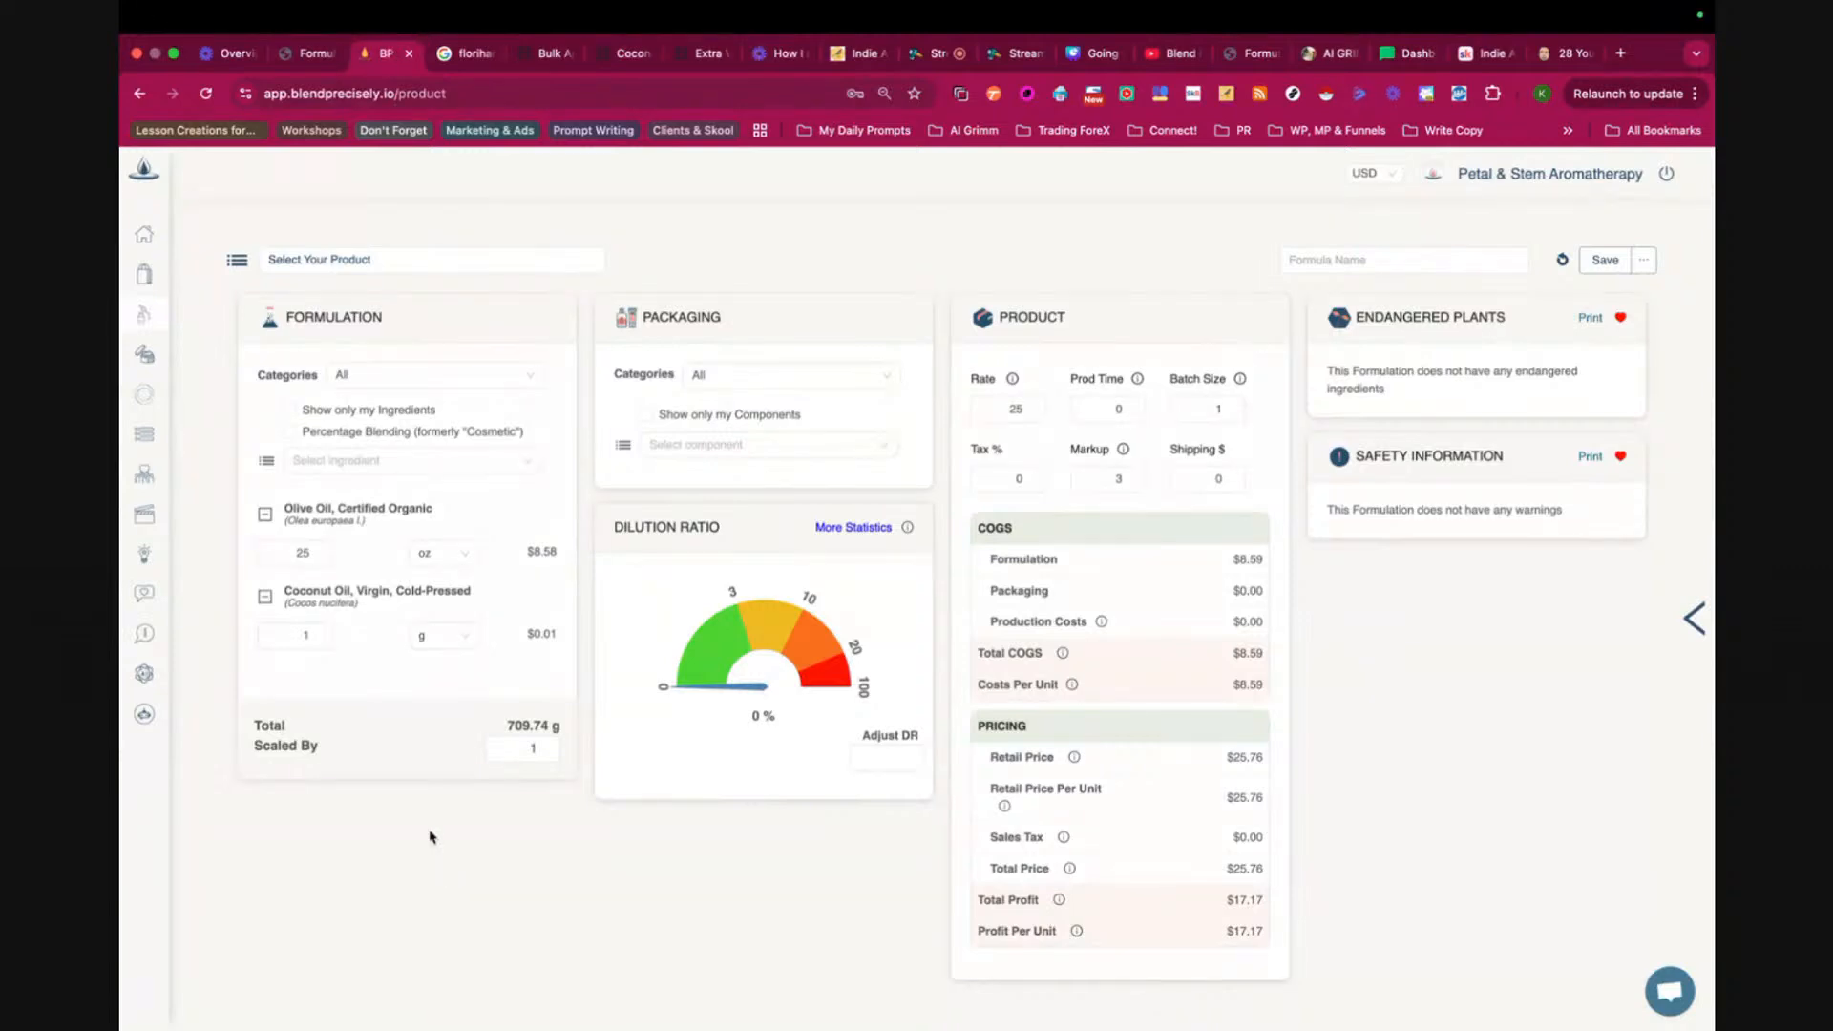
pyautogui.moveTo(417, 605)
pyautogui.doubleClick(304, 636)
pyautogui.write('7')
pyautogui.click(468, 641)
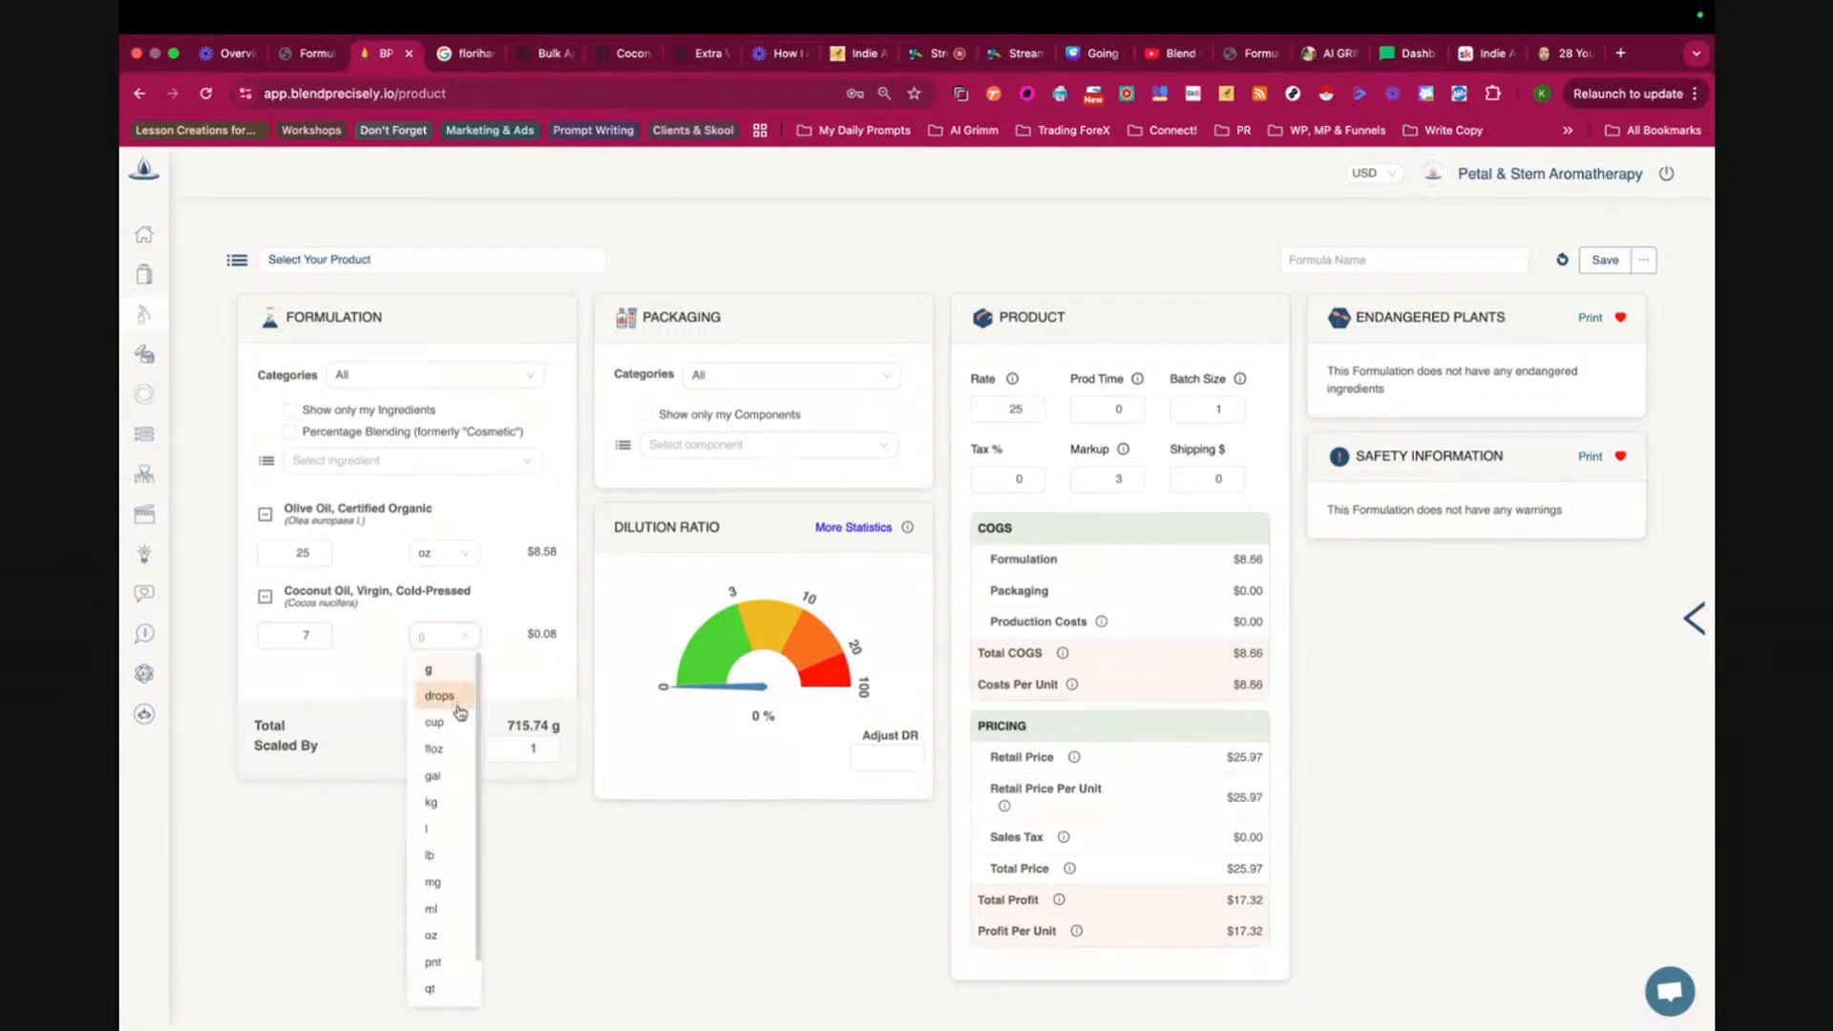
pyautogui.click(447, 938)
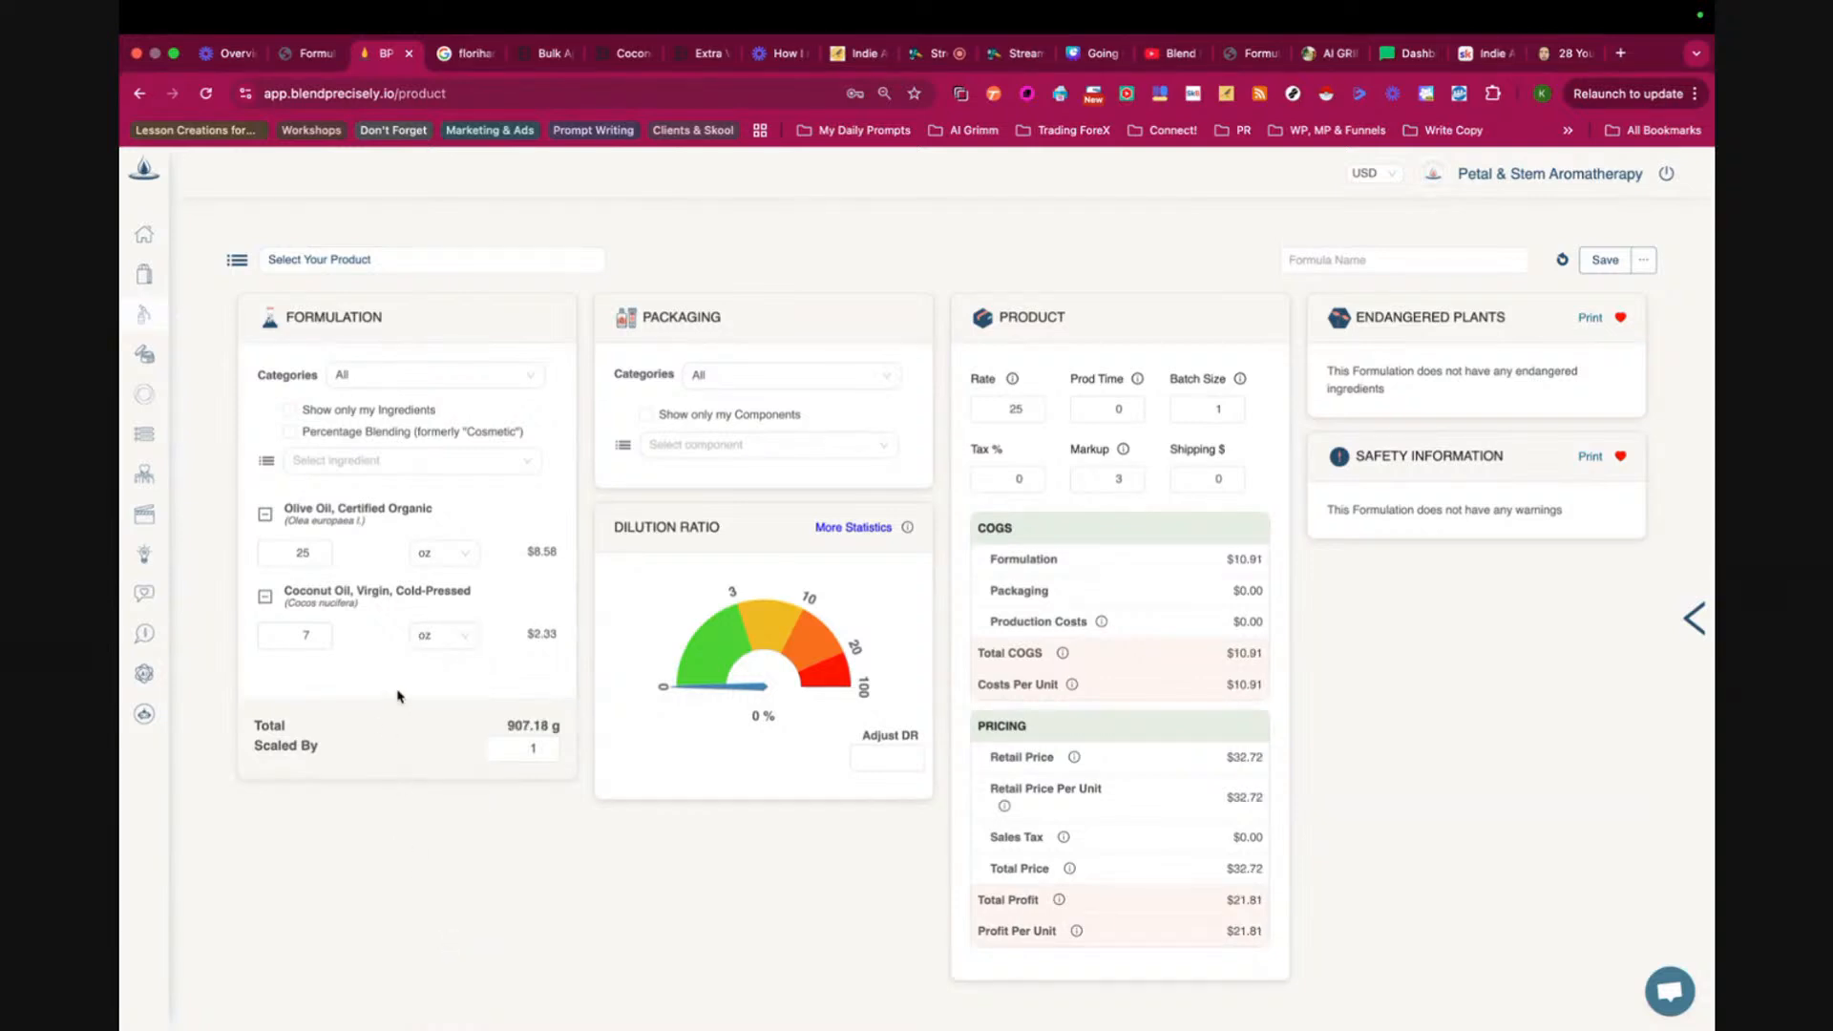
# - Add the Bramble Berry Sodium Hydroxide (Lye) ingredient to the formulation with an amount of 4 oz
pyautogui.click(325, 461)
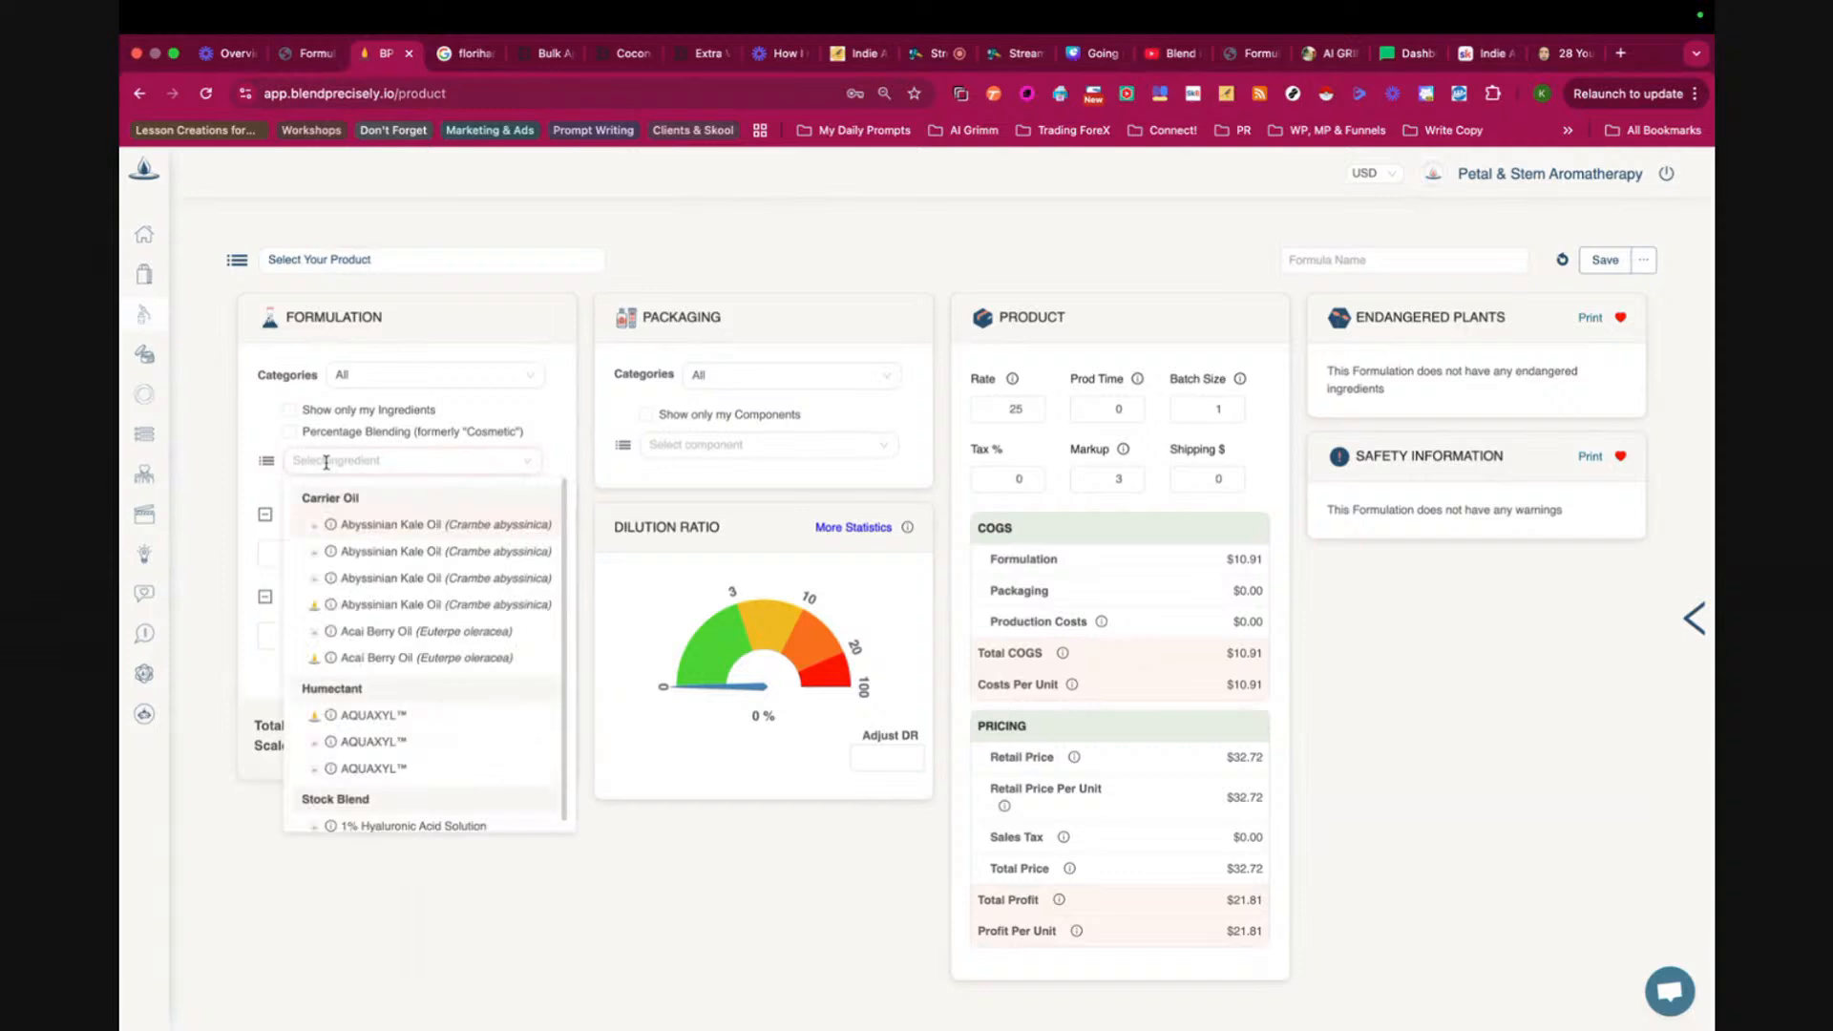
pyautogui.write('lye')
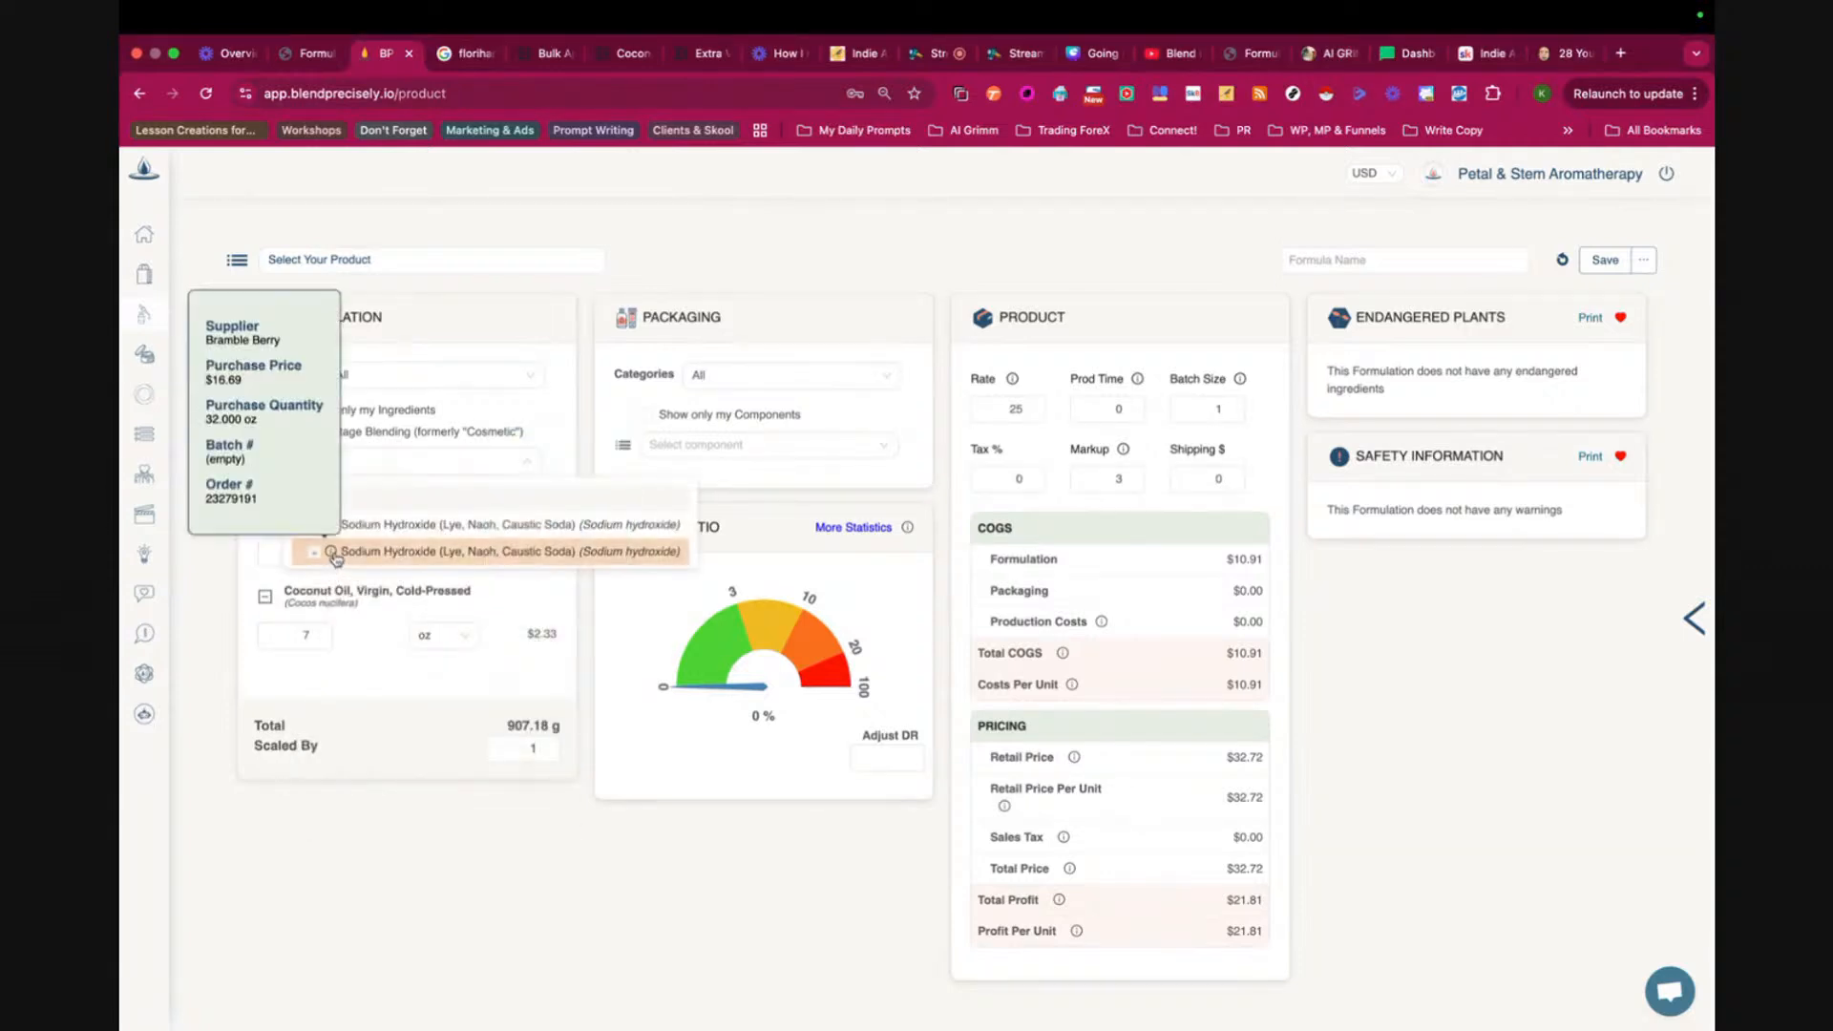
pyautogui.click(365, 551)
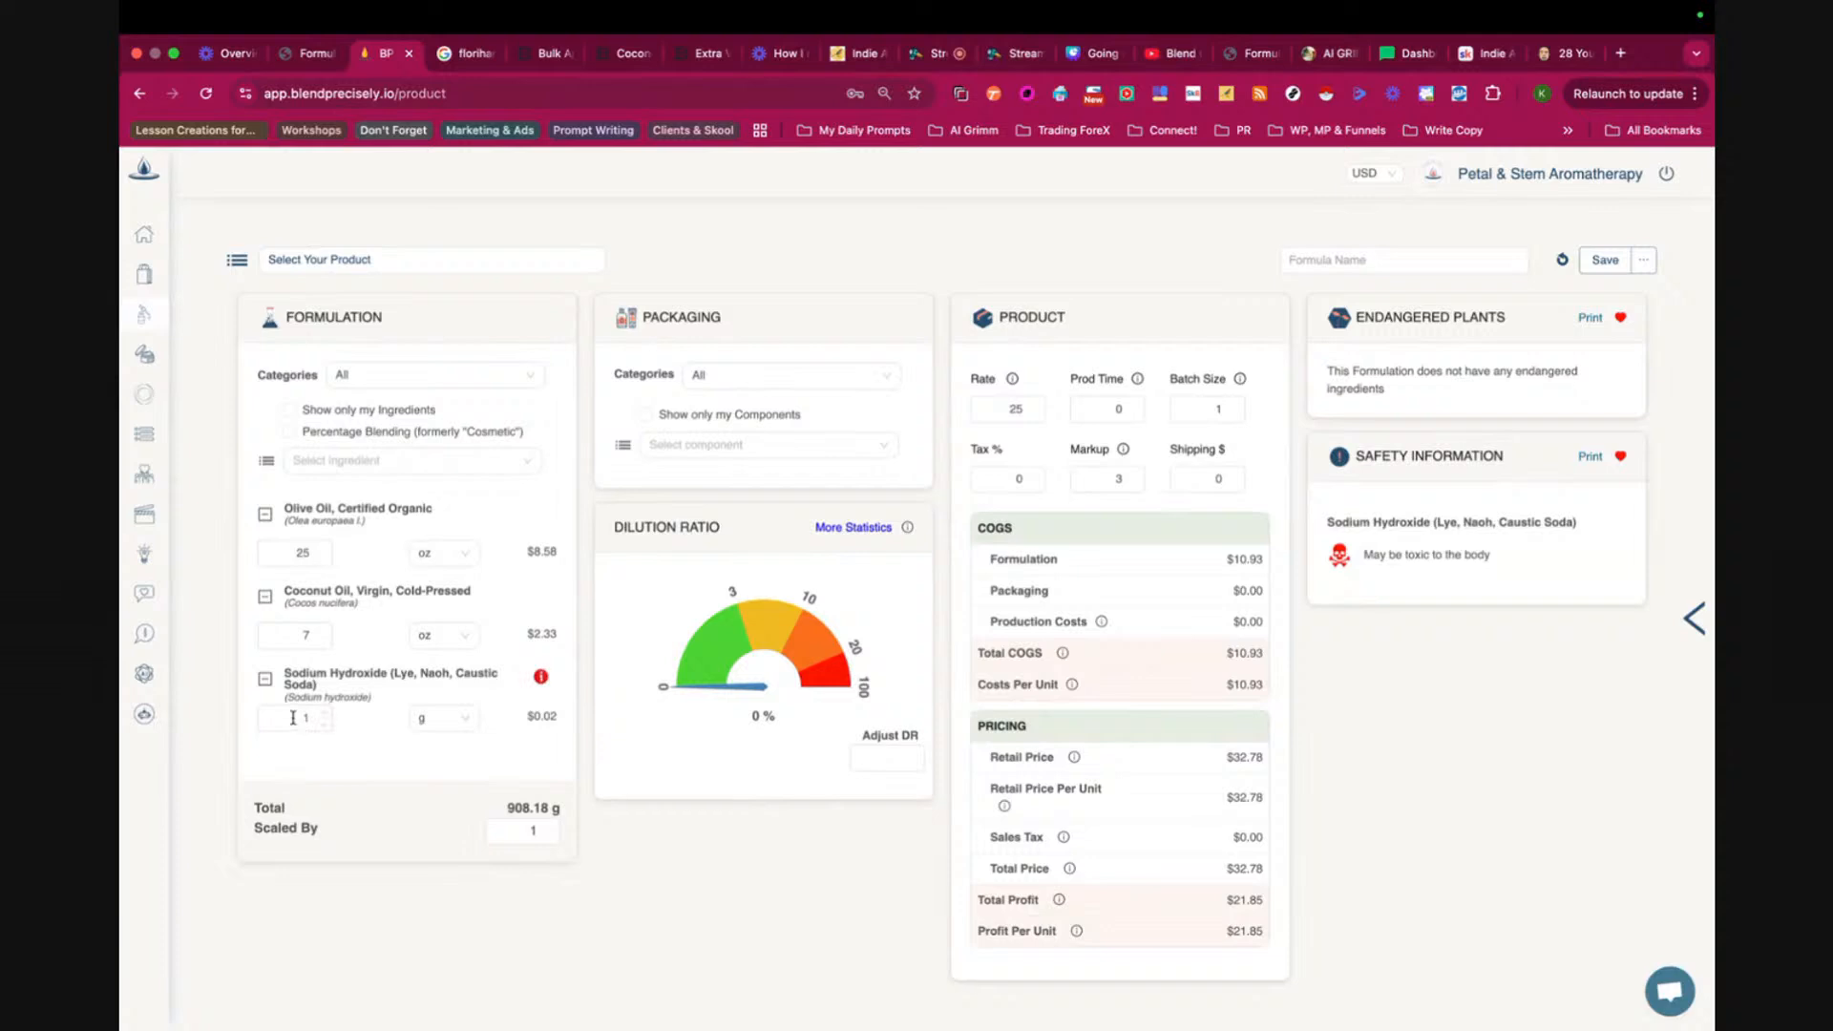
pyautogui.click(305, 718)
pyautogui.write('4')
pyautogui.click(439, 721)
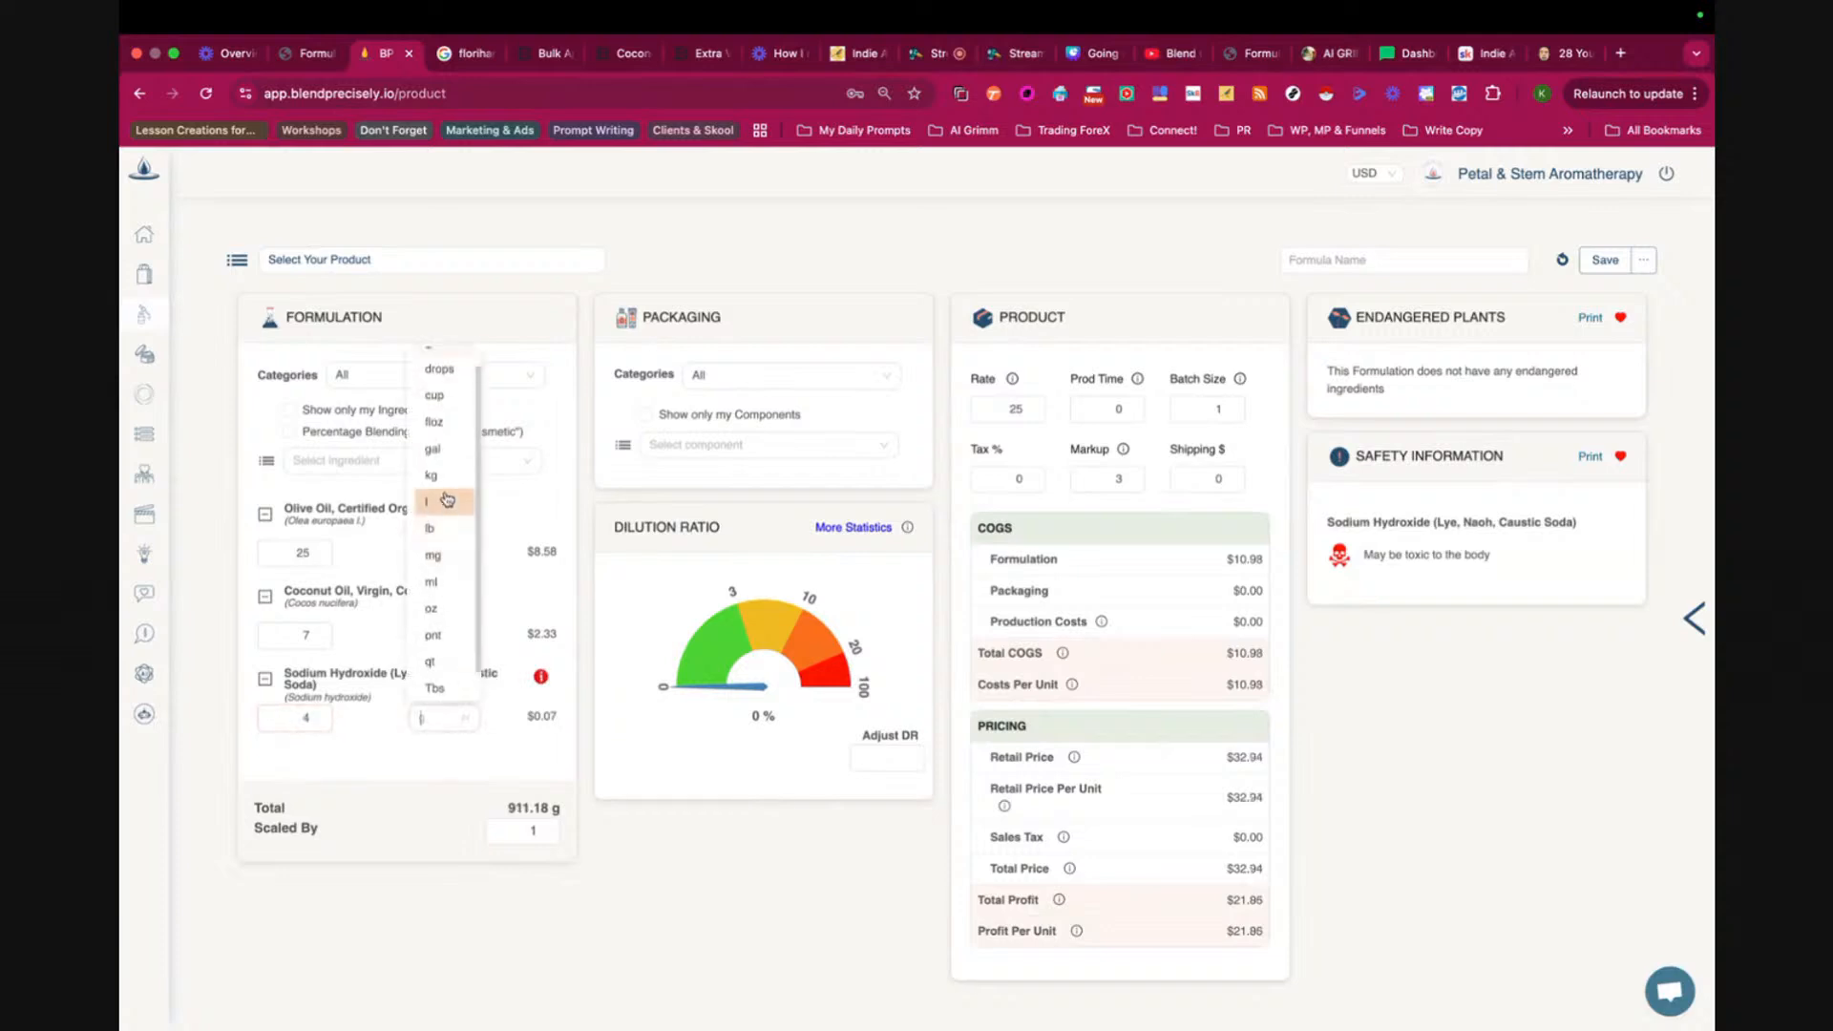
pyautogui.click(432, 608)
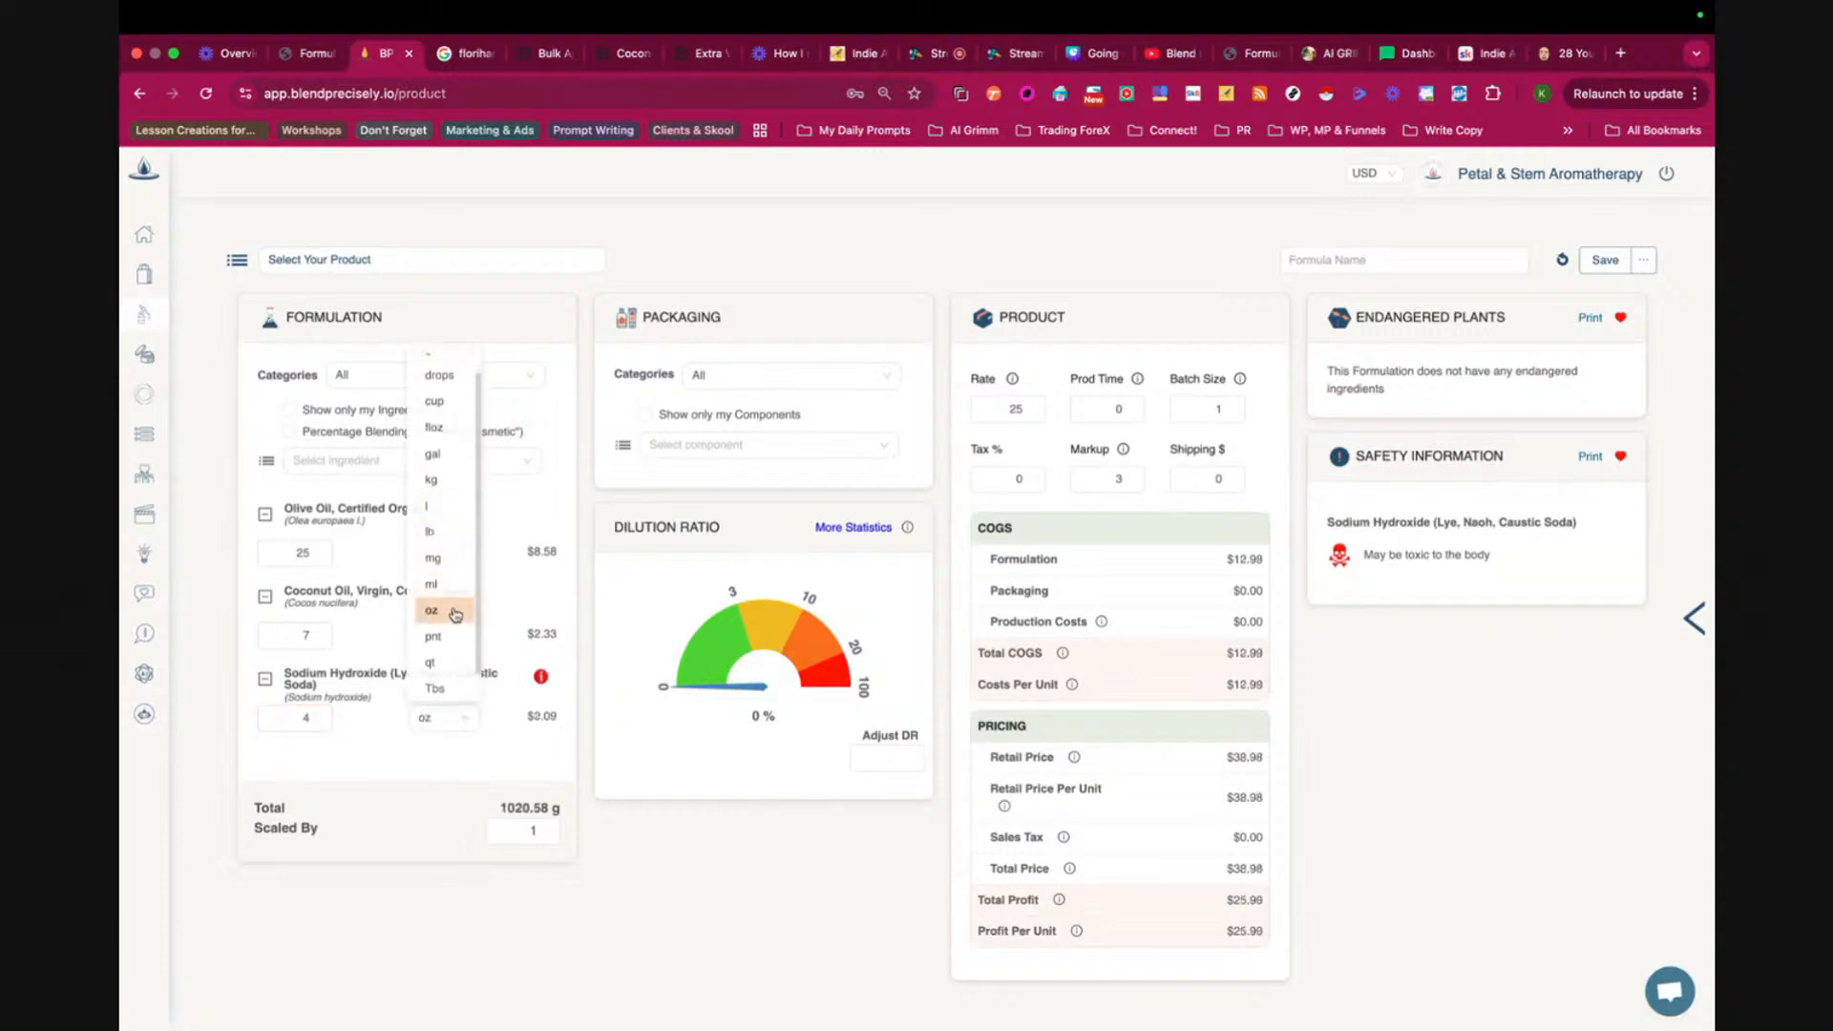
# - Add Water, Distilled to the formulation with an amount of 12 oz
pyautogui.click(373, 462)
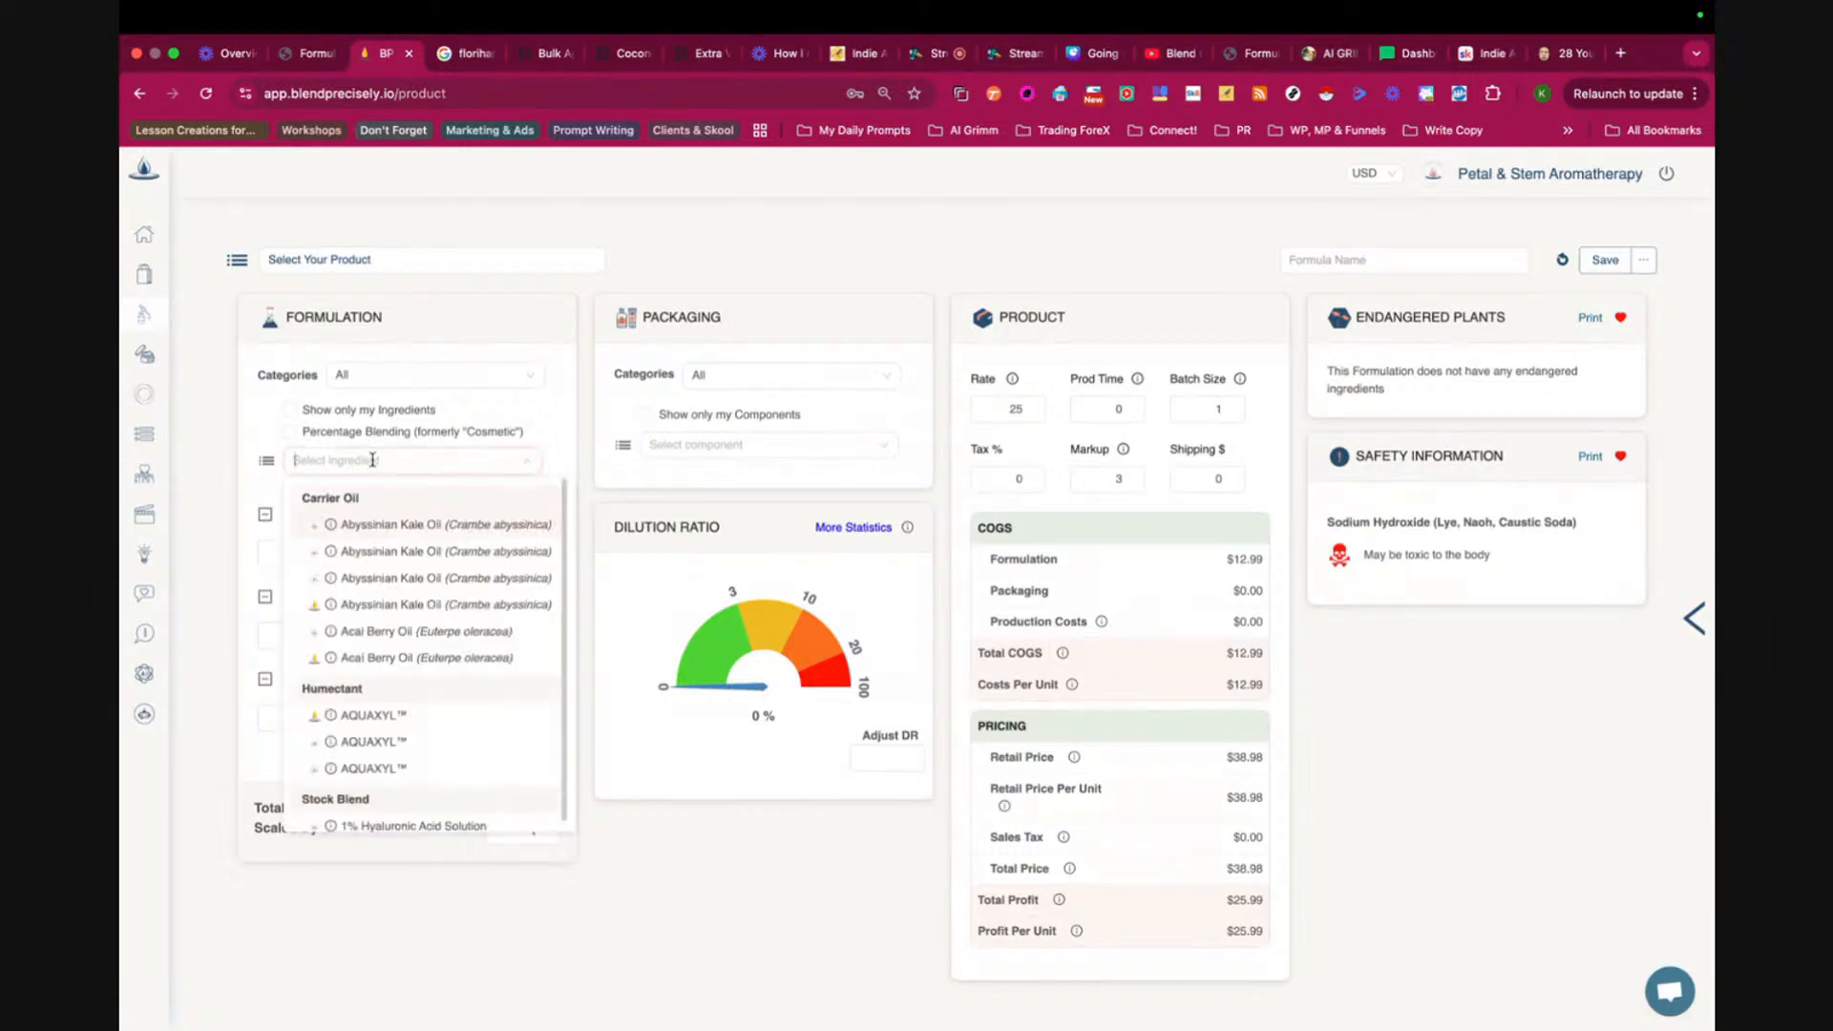
pyautogui.write('distilled')
pyautogui.click(357, 692)
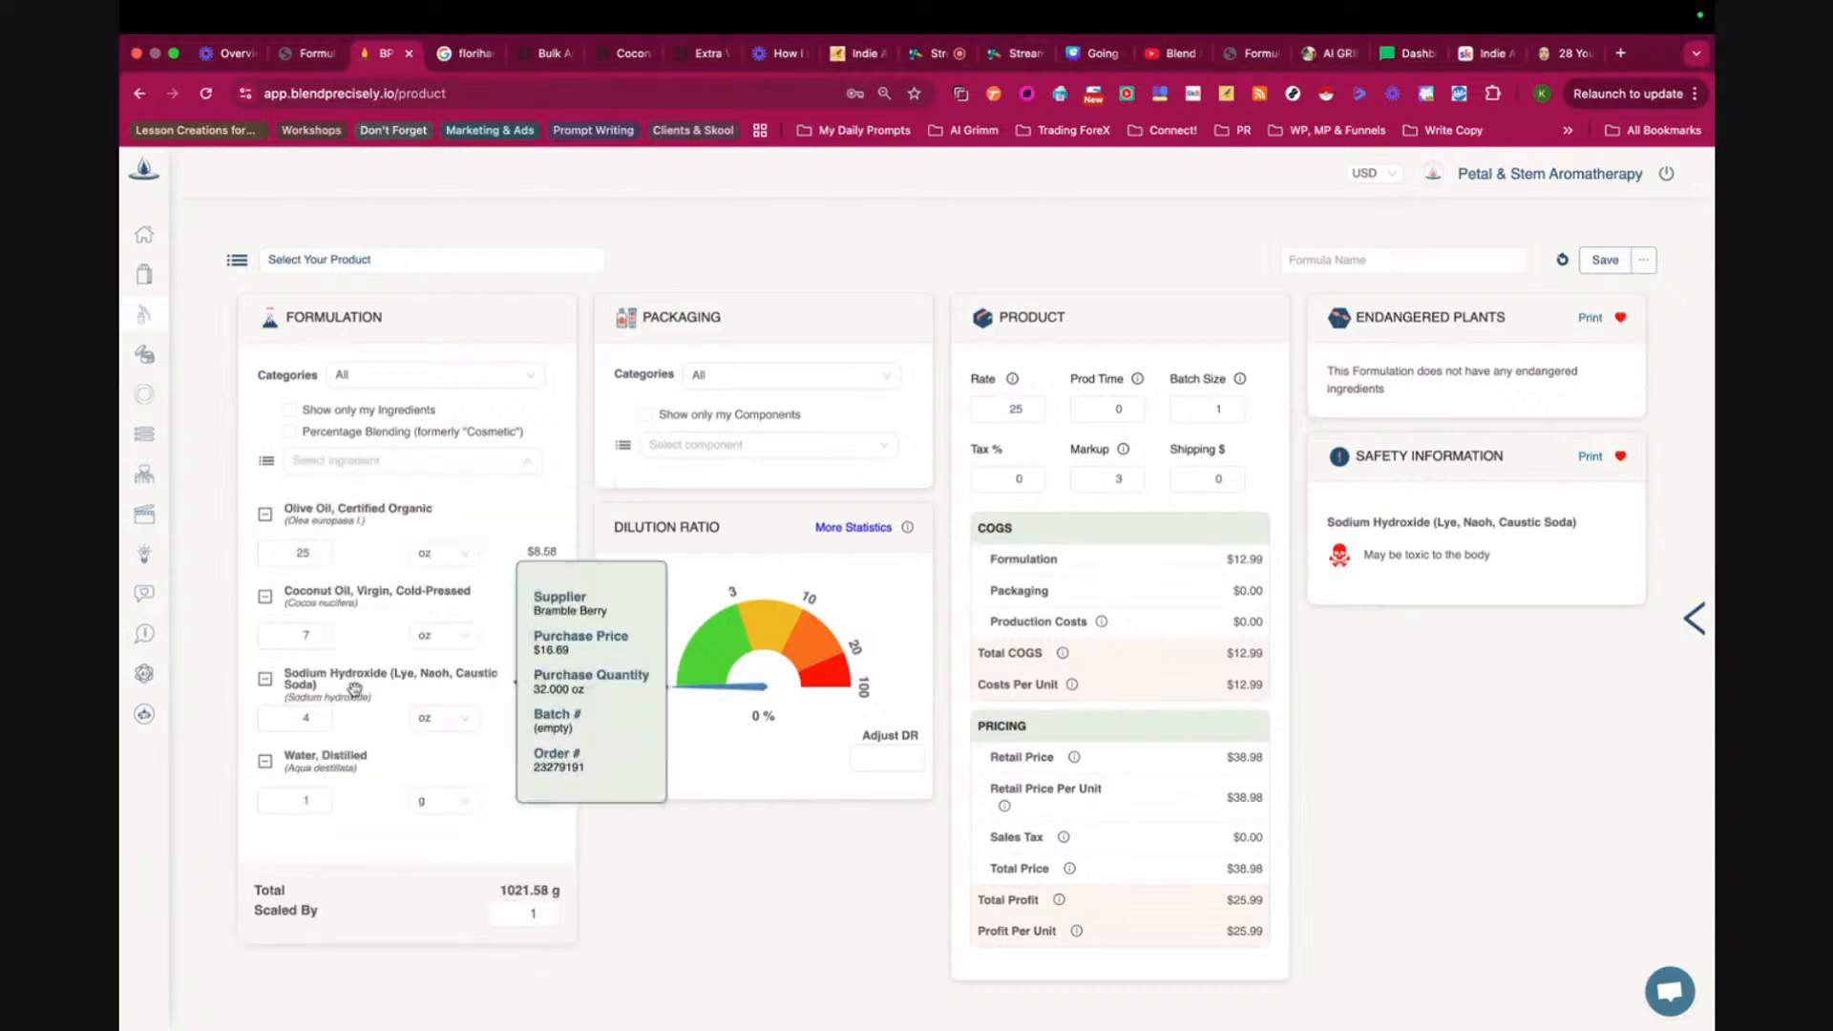
pyautogui.click(457, 801)
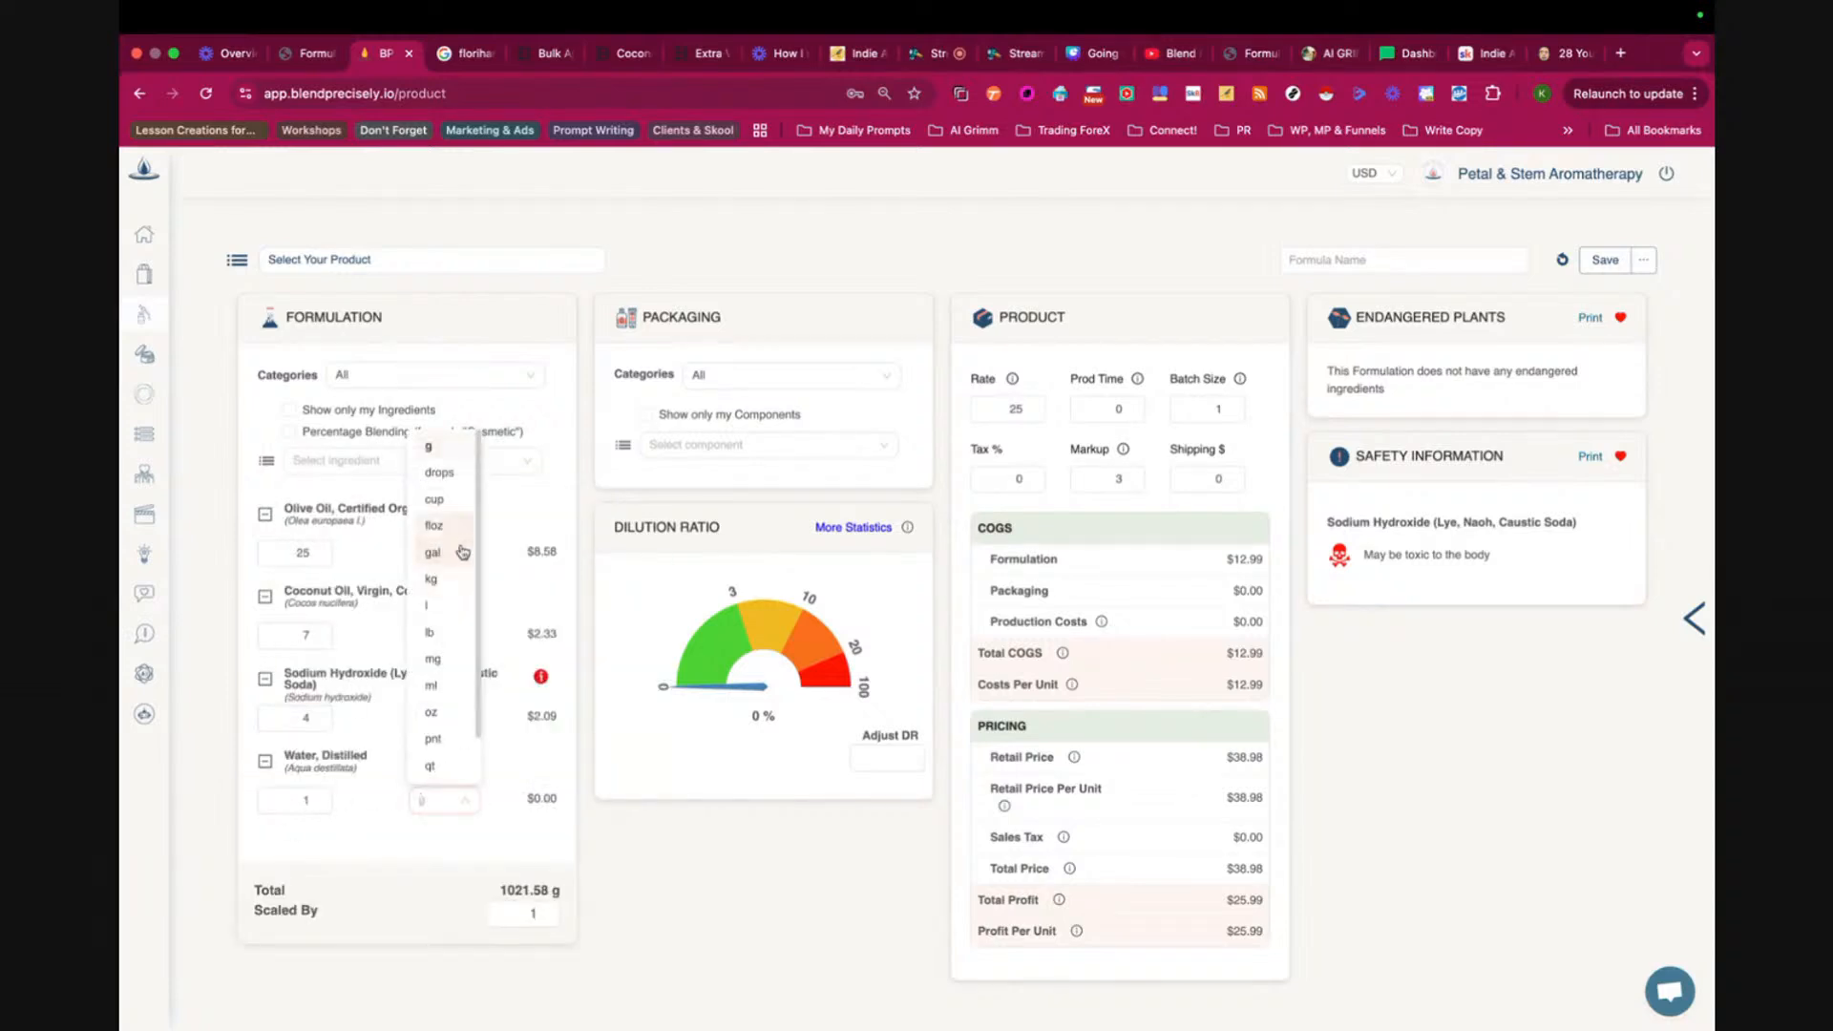
pyautogui.click(441, 714)
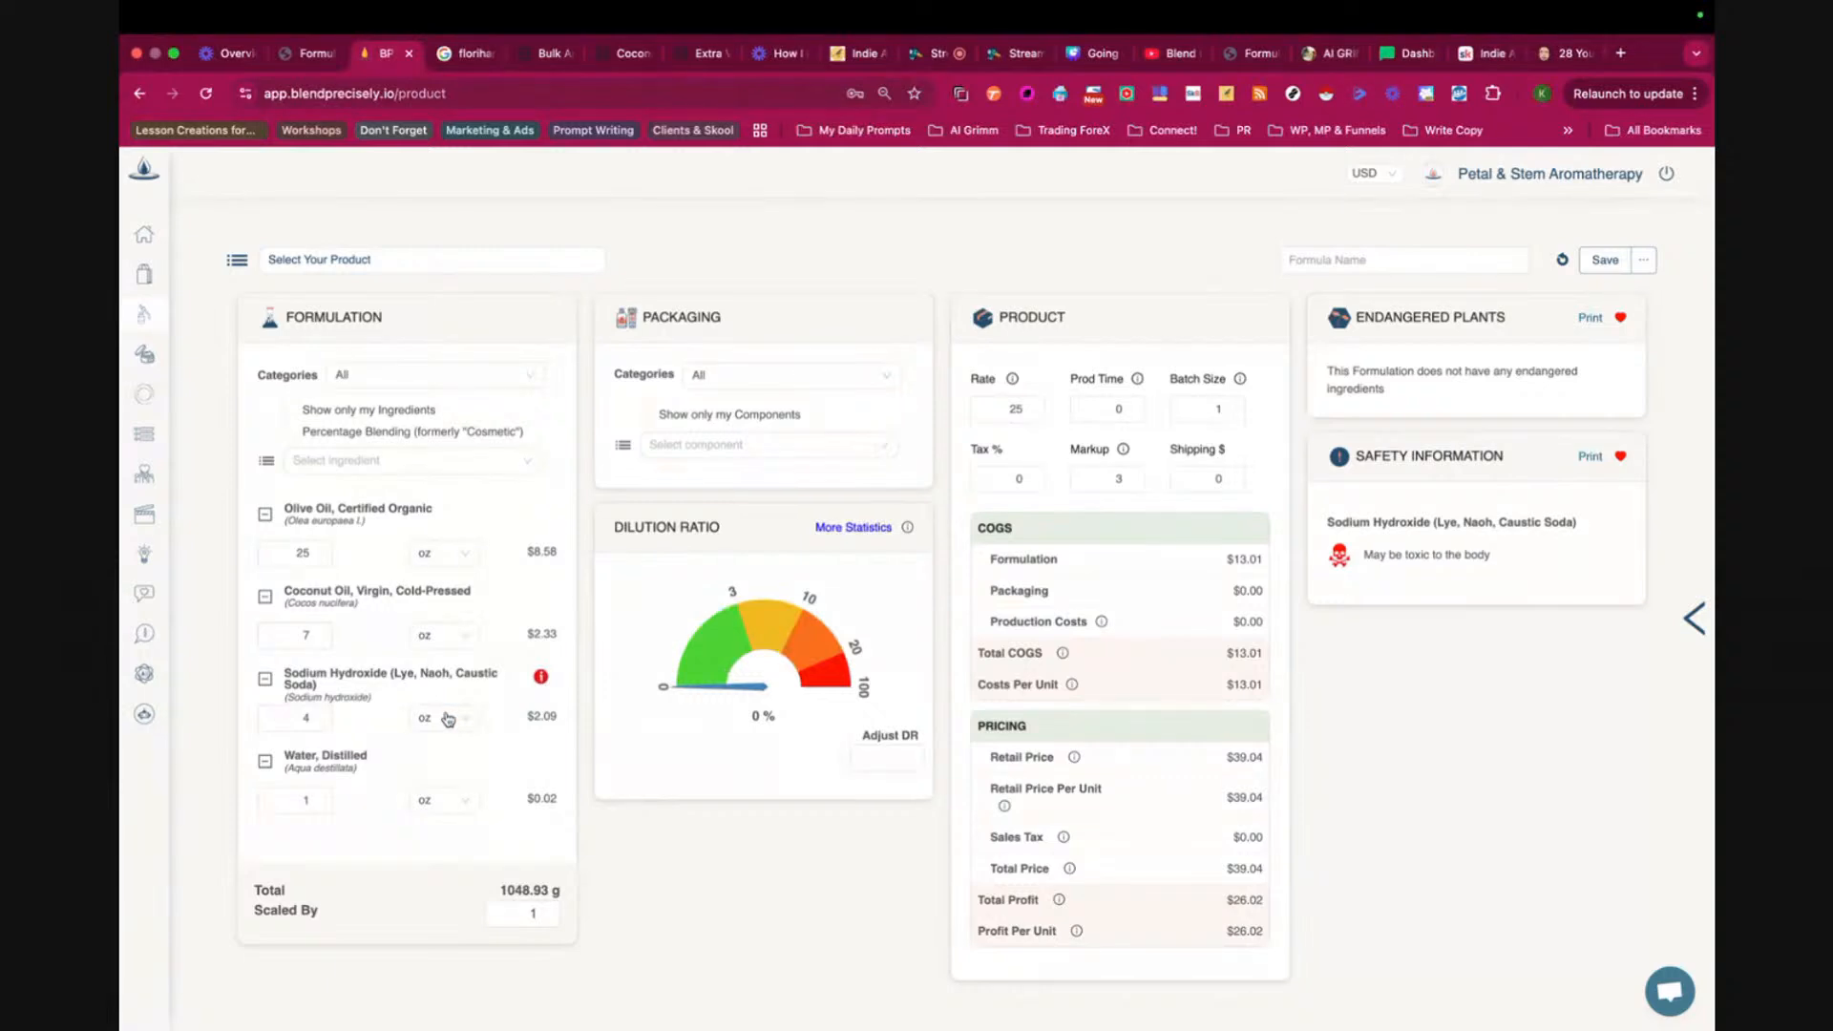
pyautogui.click(304, 800)
pyautogui.write('2')
# - Search the formulation's ingredient list for french clay and check the French Green Clay entry without adding it
pyautogui.click(328, 462)
pyautogui.write('fresh')
pyautogui.write(' clay')
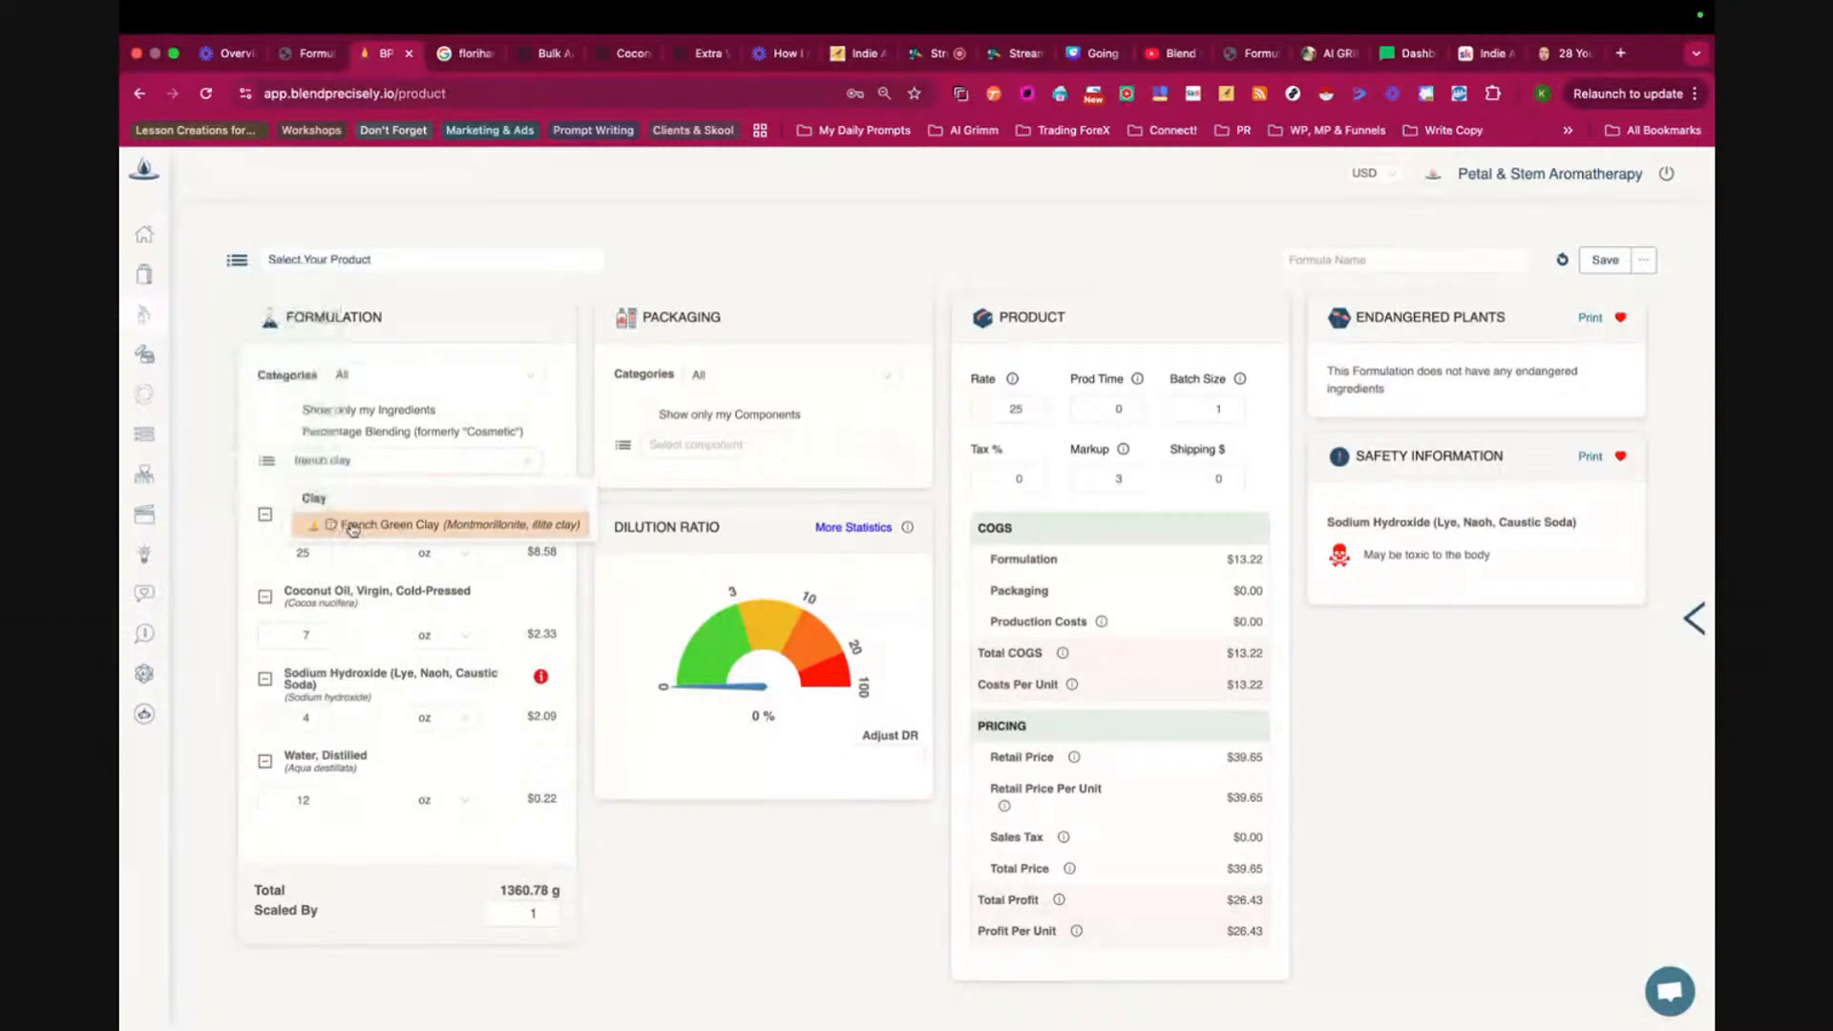
pyautogui.click(260, 489)
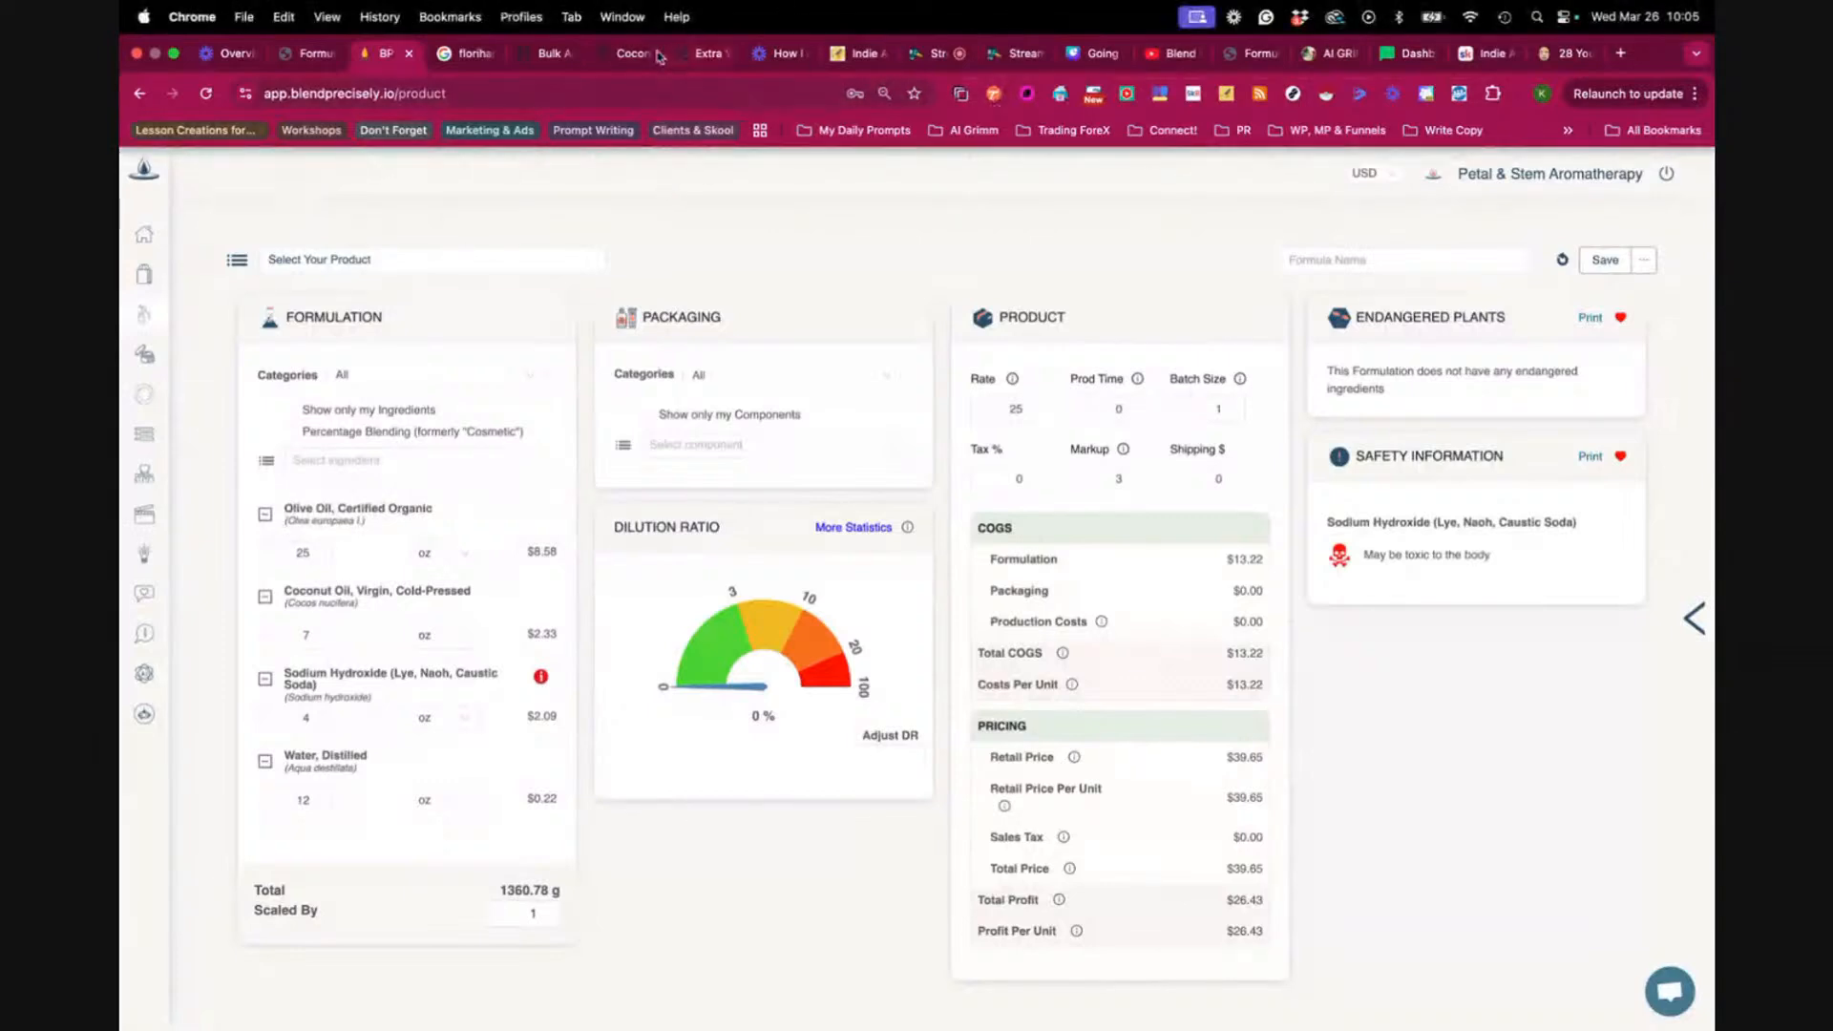
# - Open the Bramble Berry website in the browser tab that holds the Coconut Oil (76 degree) page
pyautogui.click(631, 55)
pyautogui.click(431, 94)
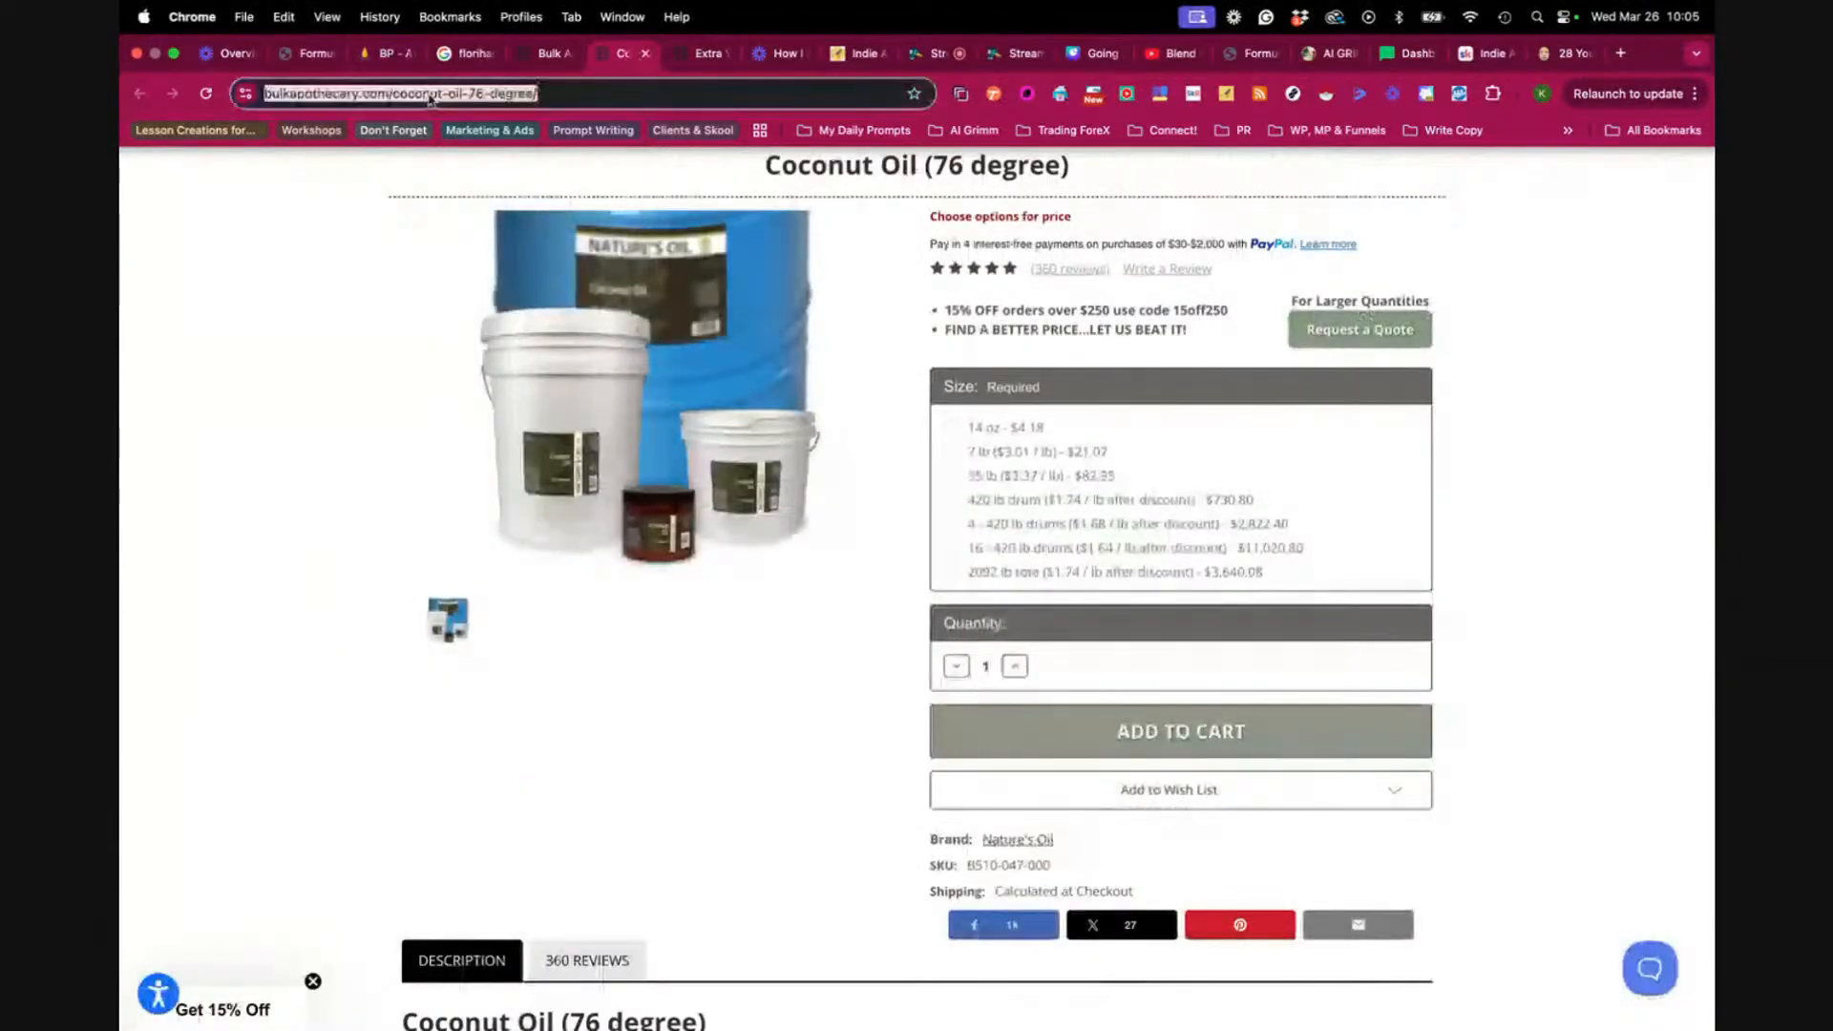
pyautogui.write('bramb')
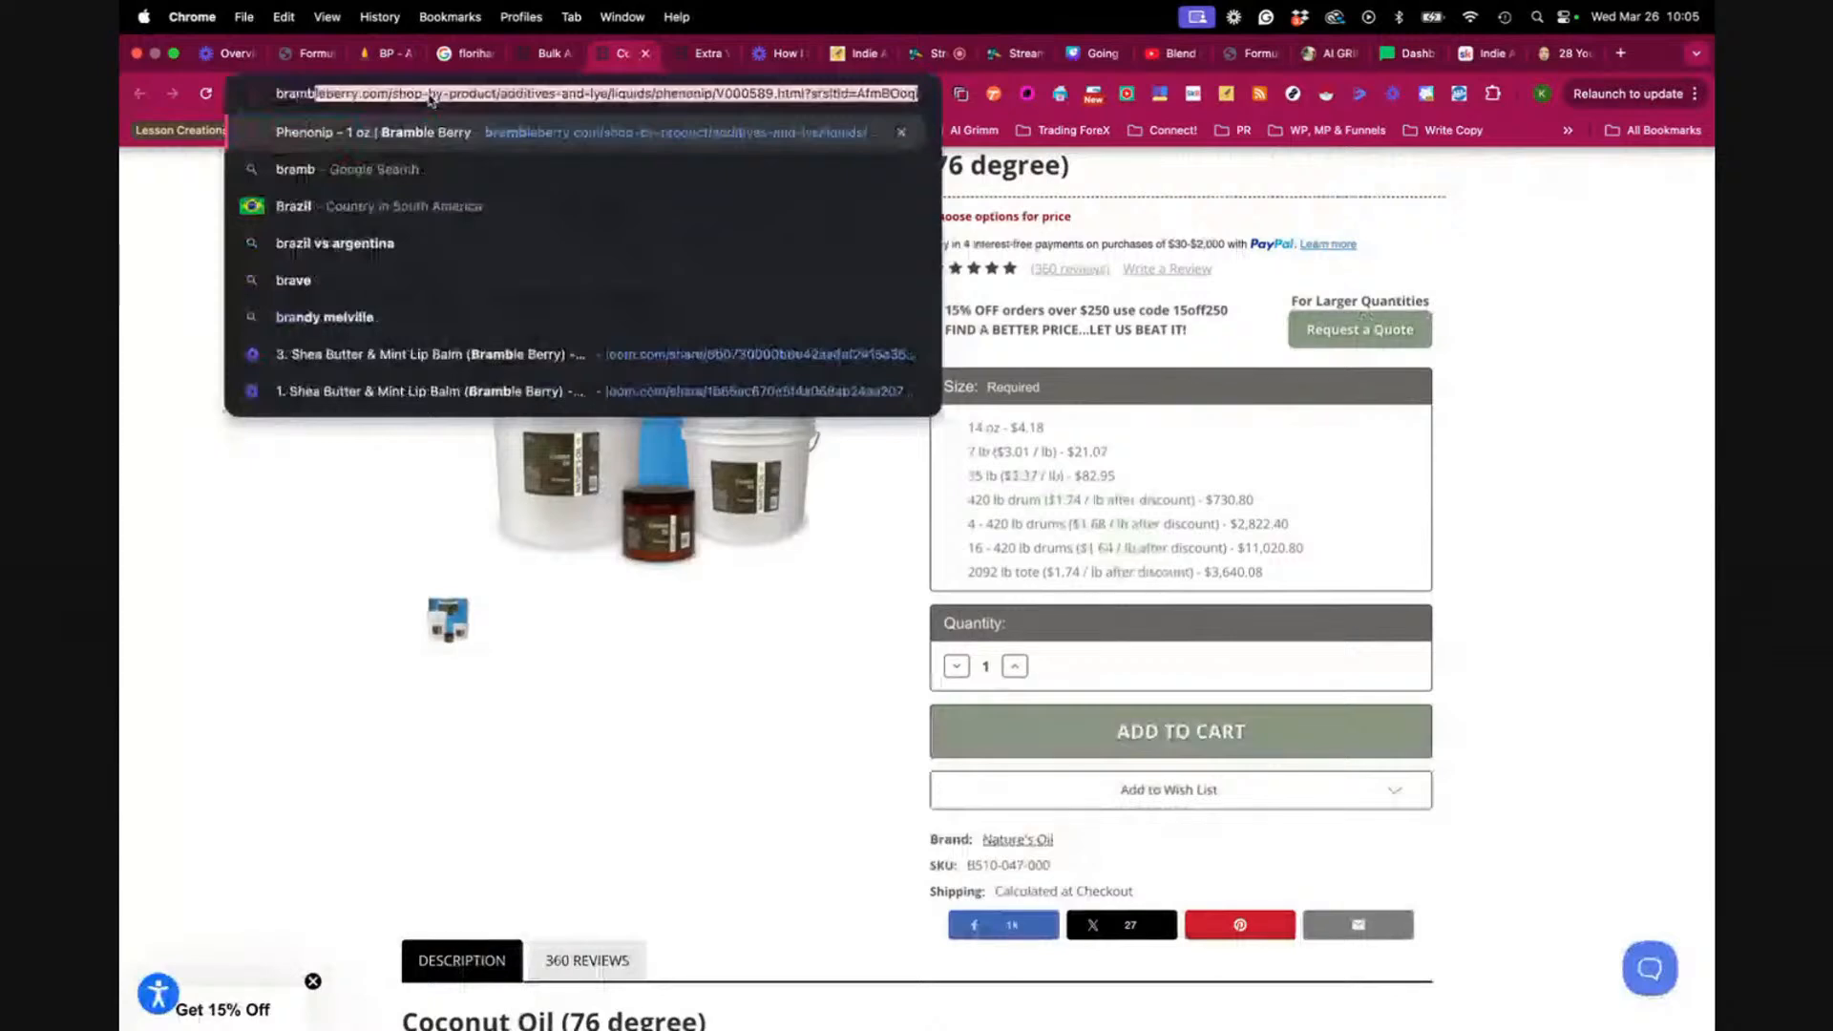
pyautogui.write('le')
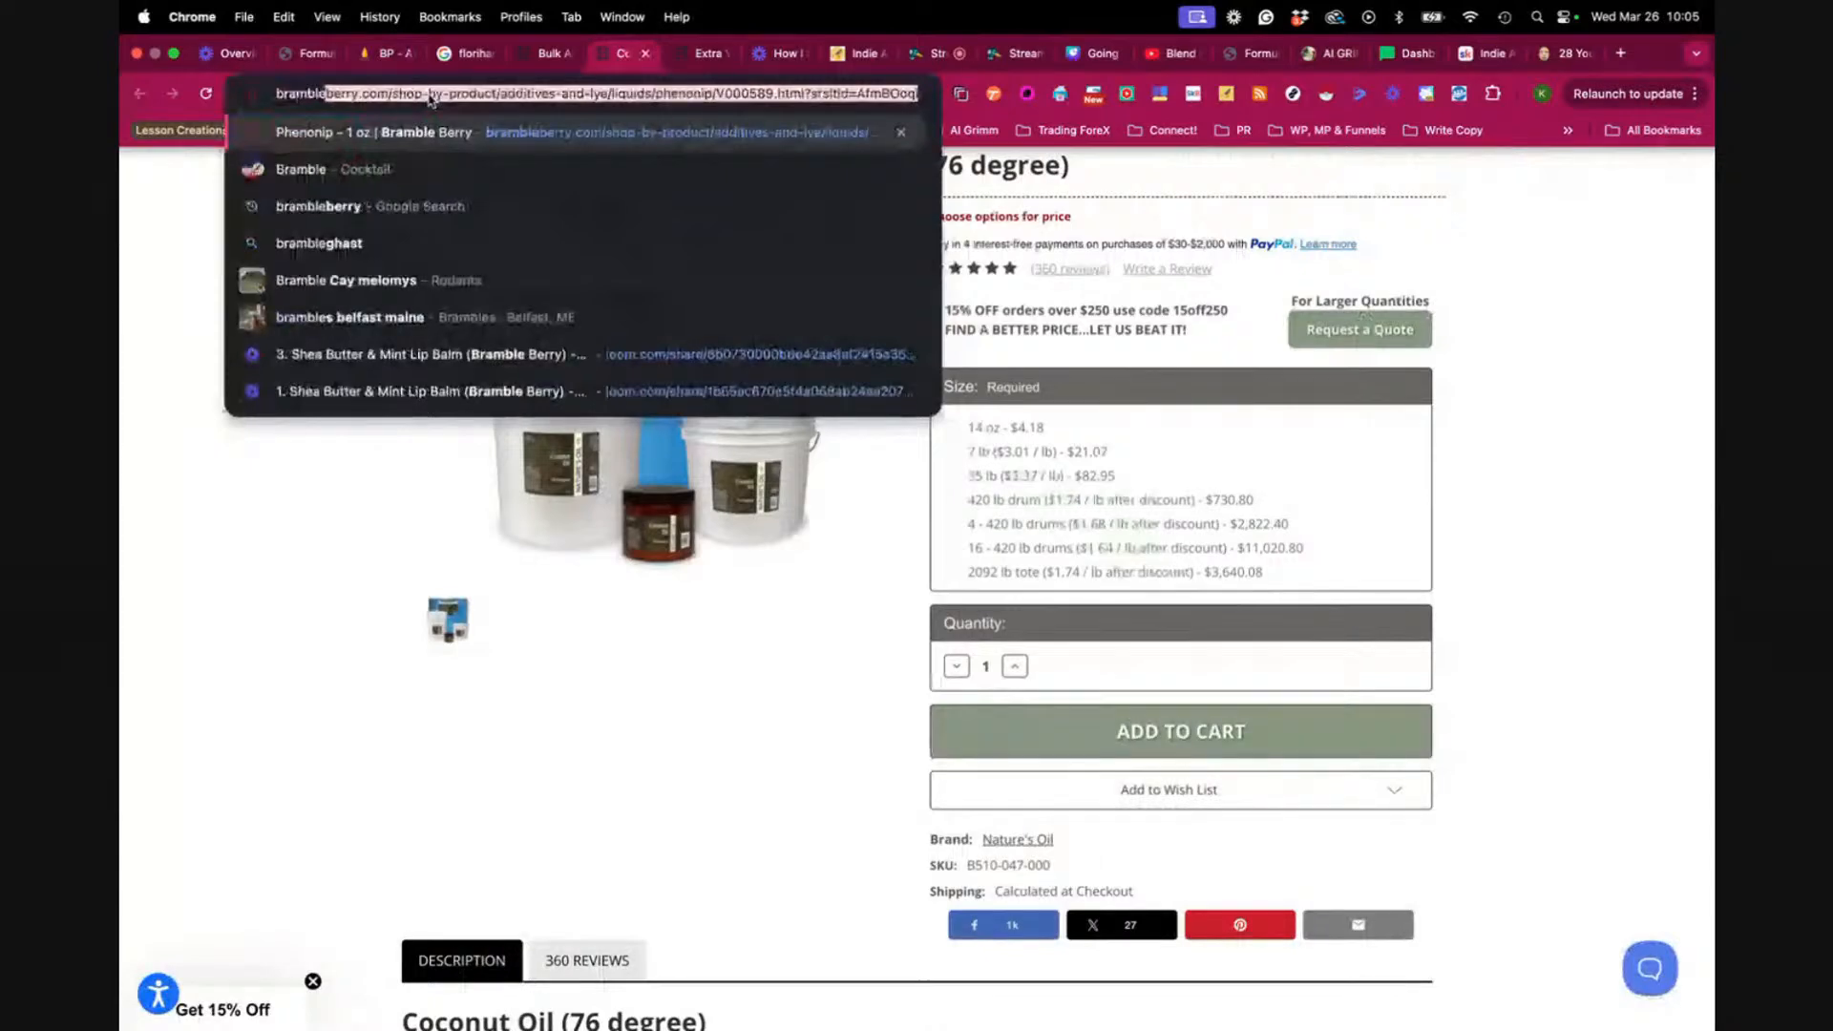
pyautogui.press('Return')
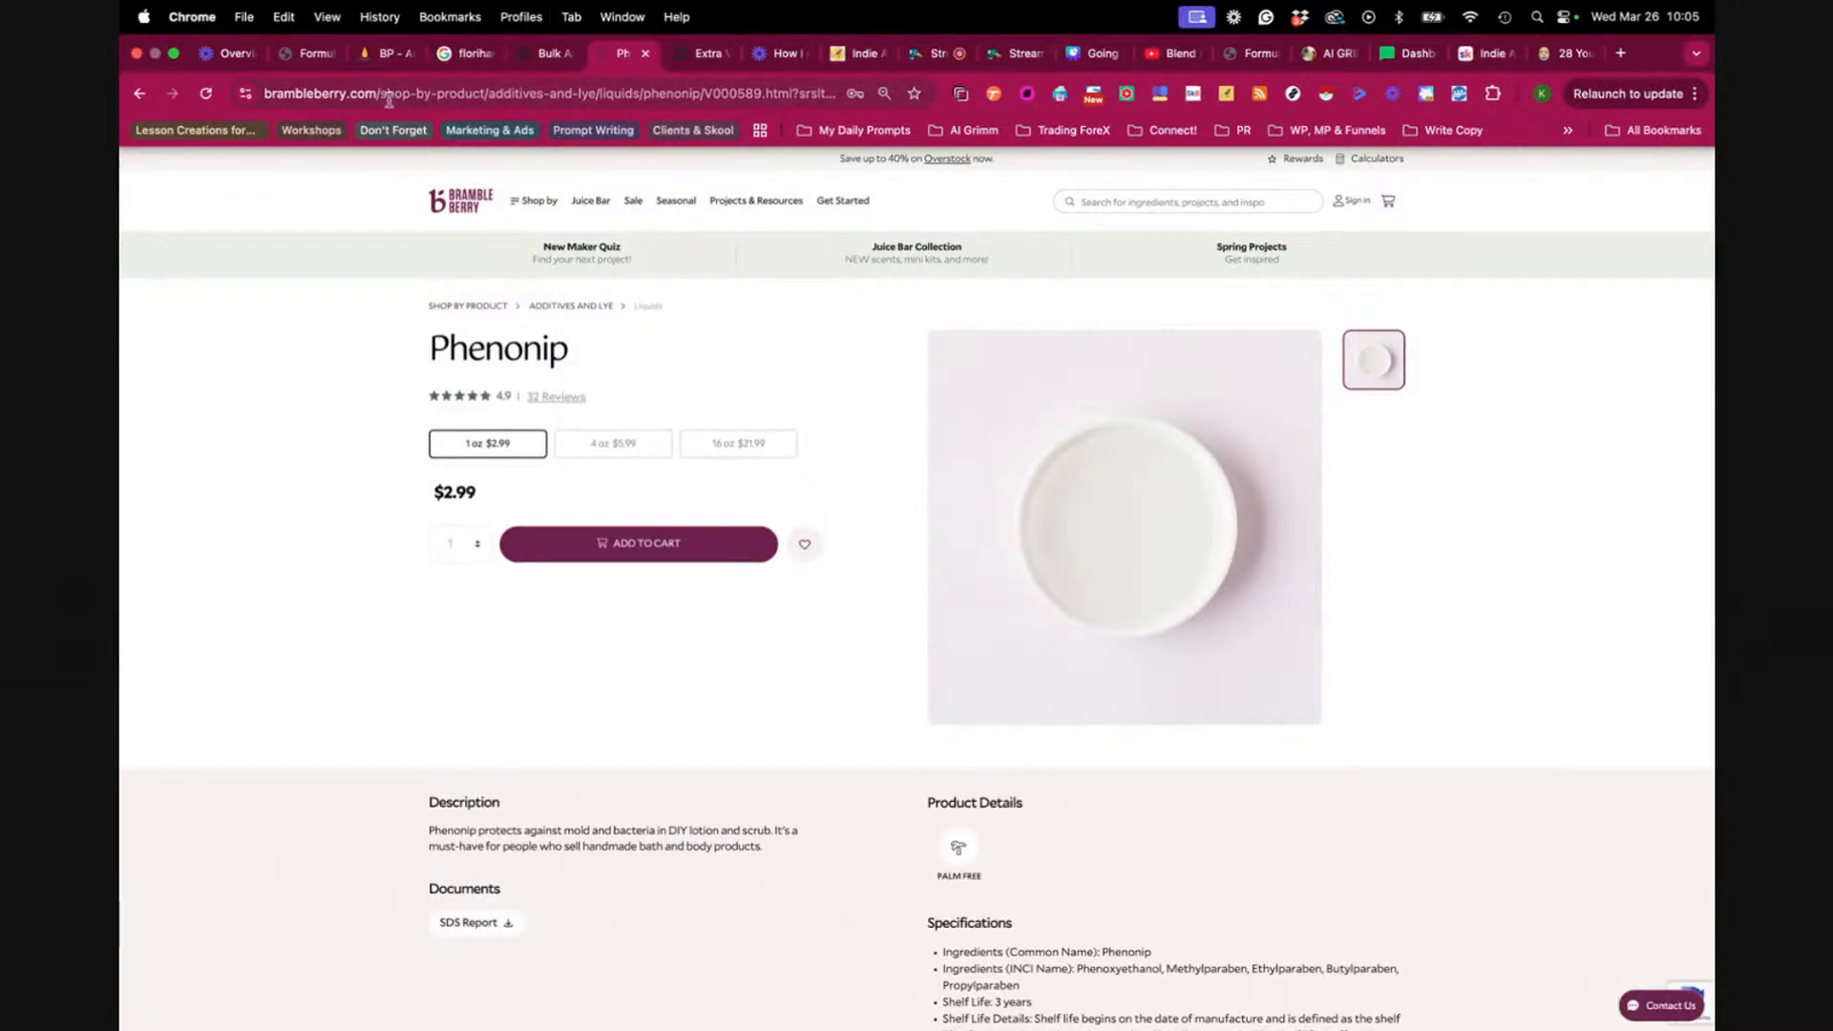
# - Search the Bramble Berry store for french, open the French Green Clay product and choose its 16 oz size
pyautogui.click(1146, 203)
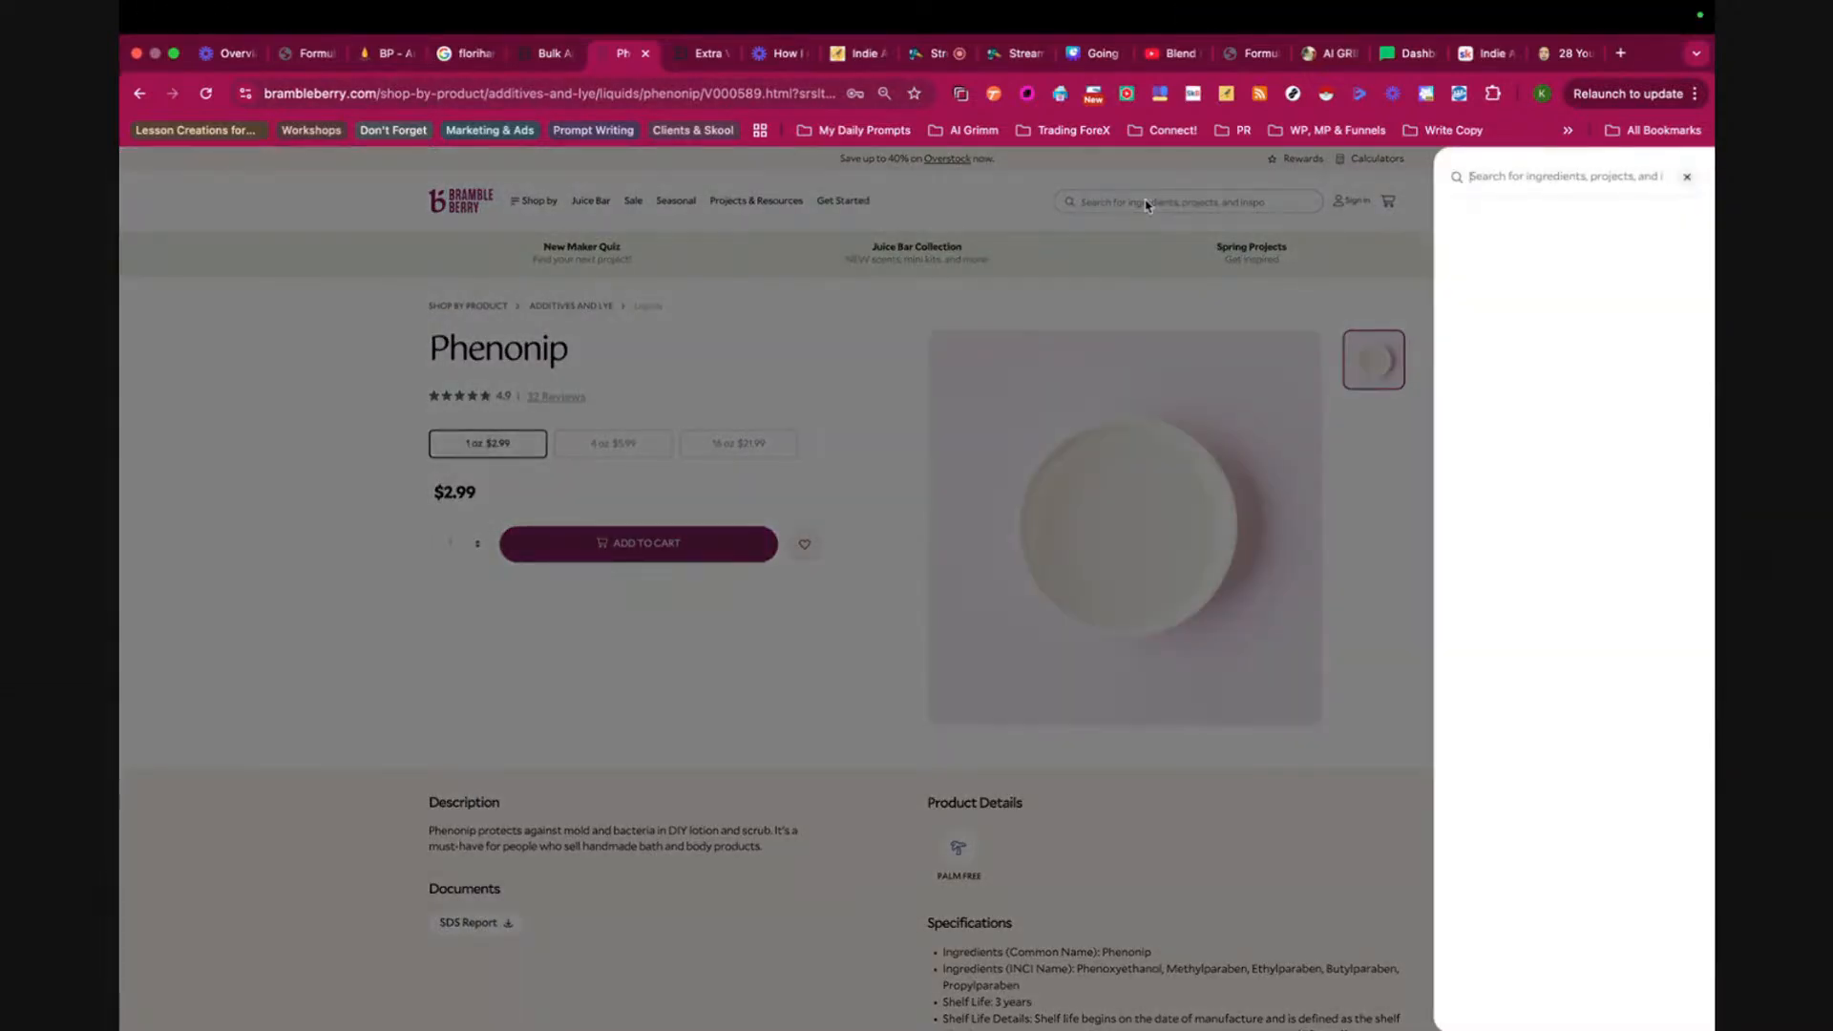
pyautogui.write('french')
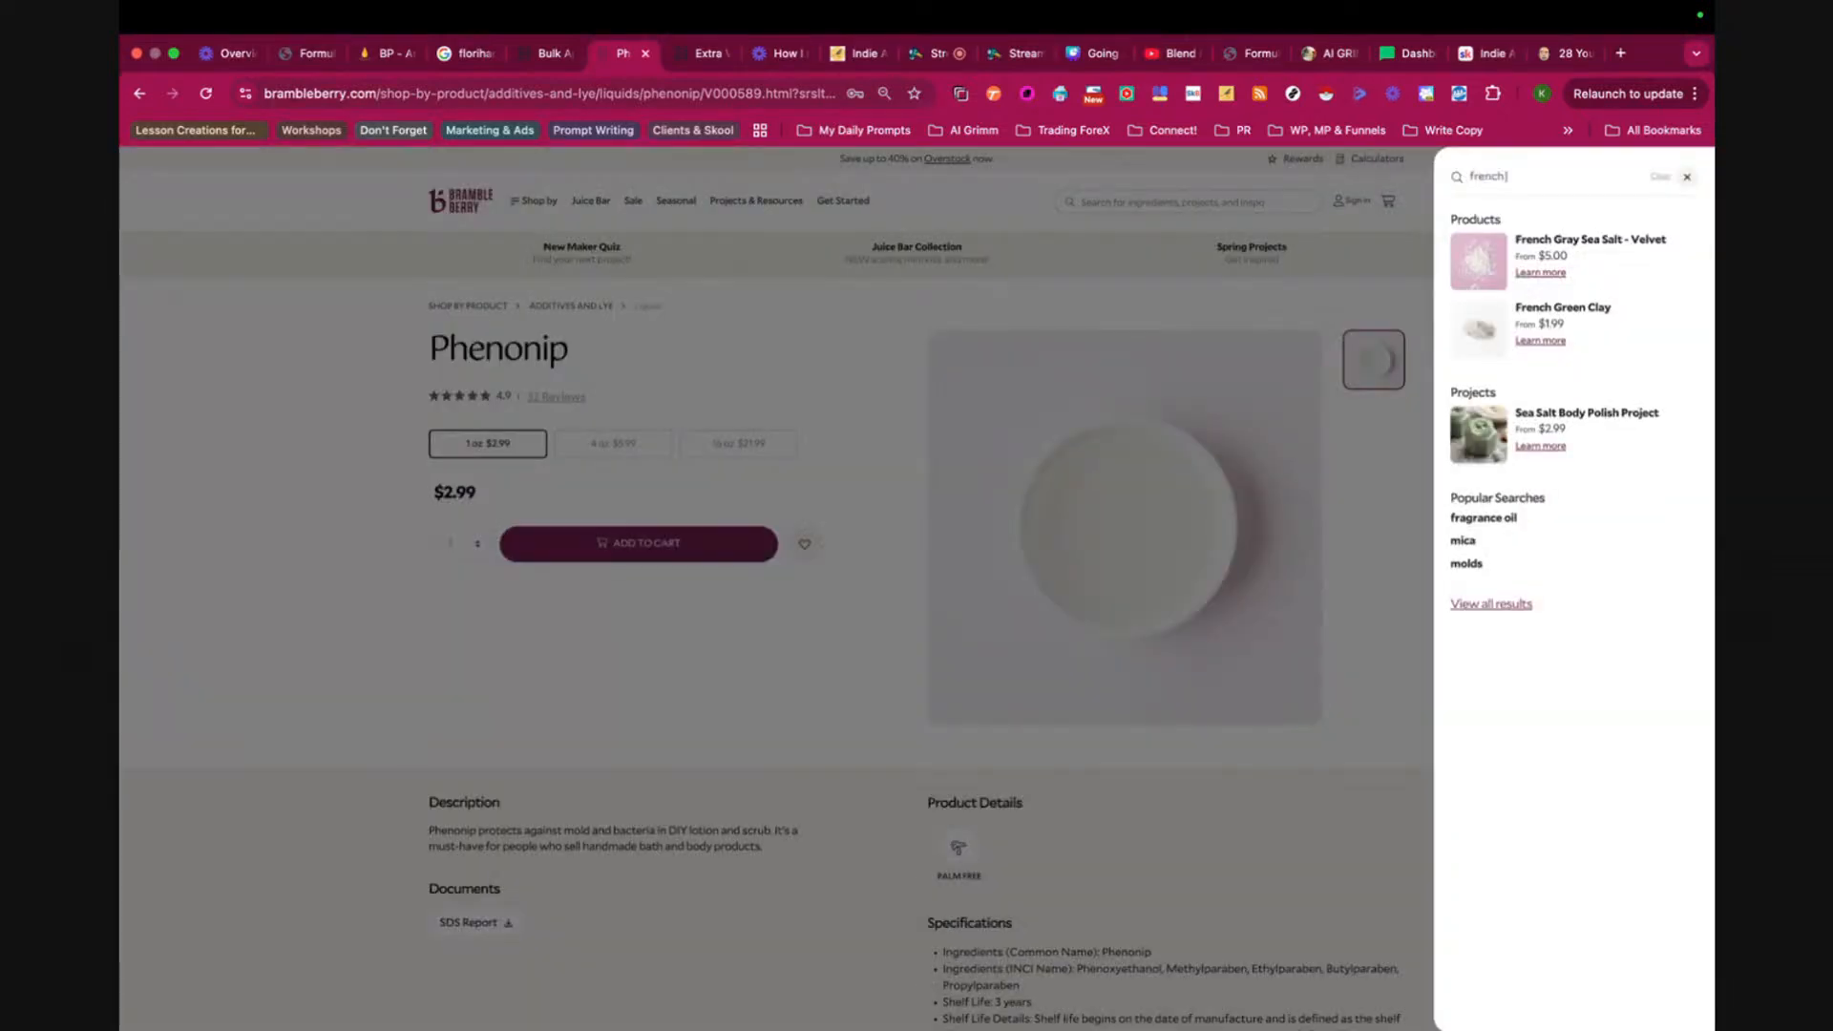
pyautogui.click(1594, 311)
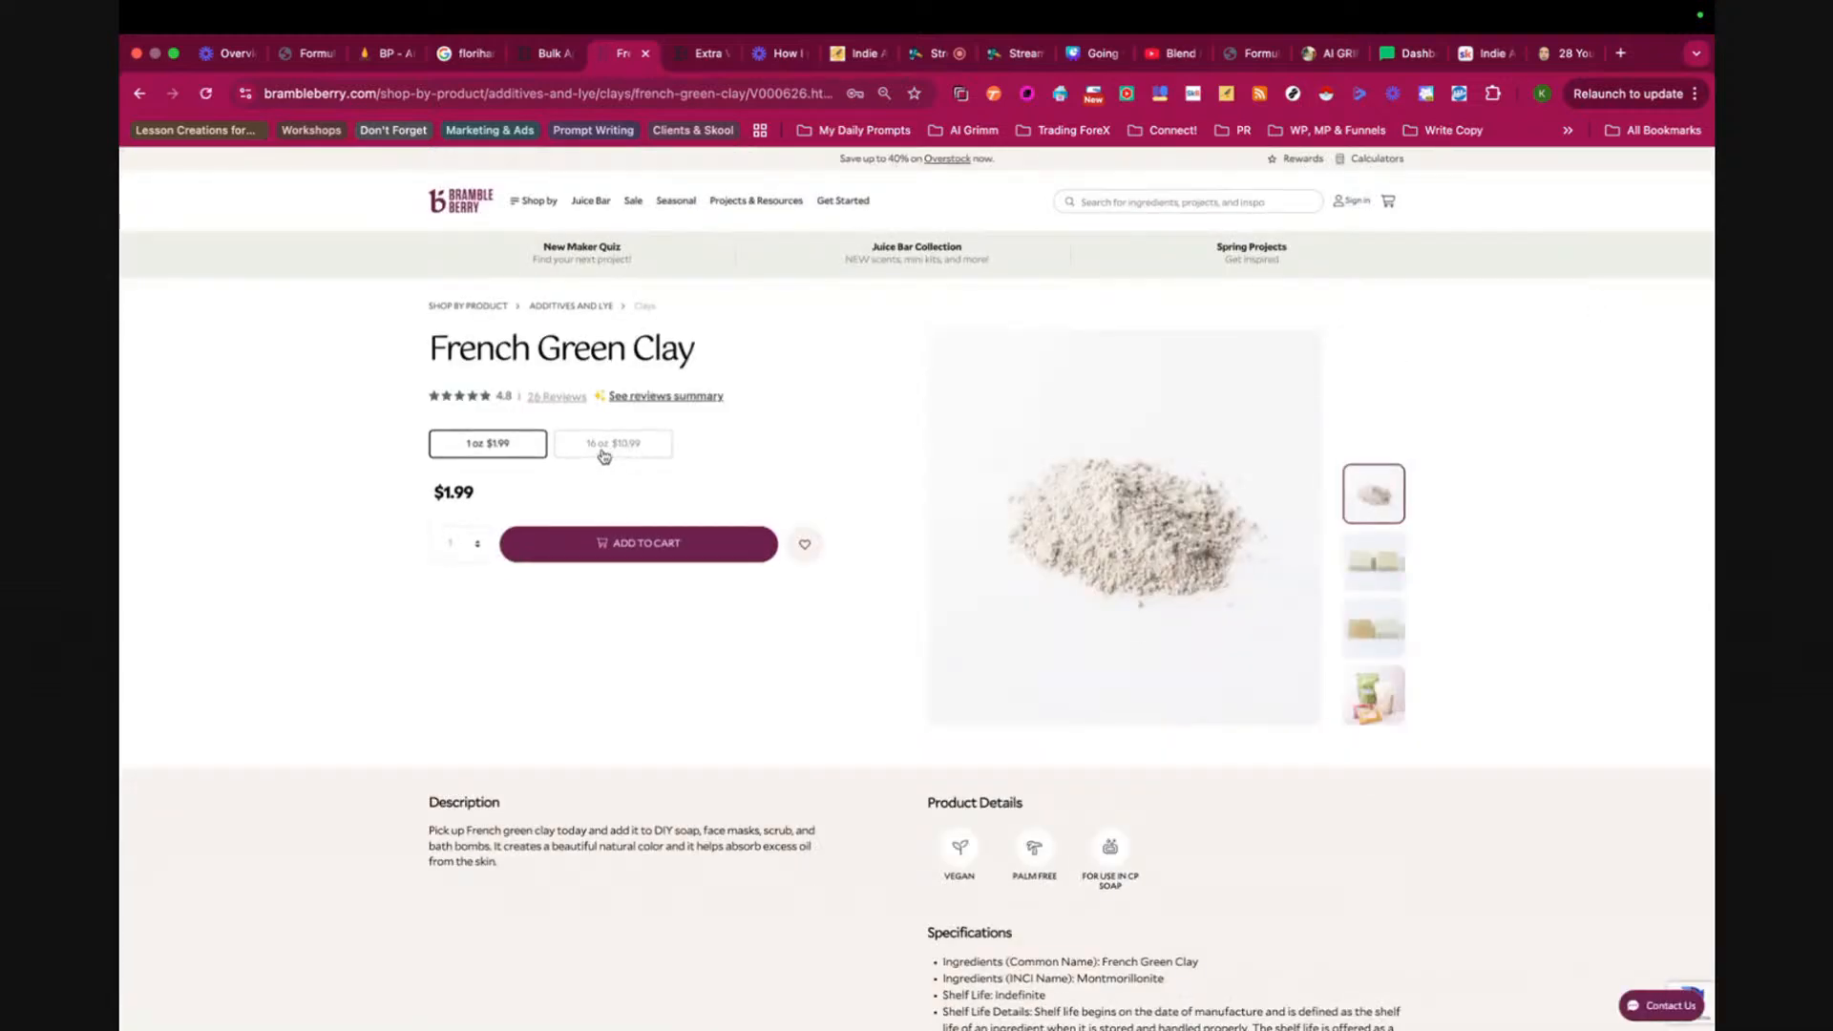
pyautogui.click(603, 456)
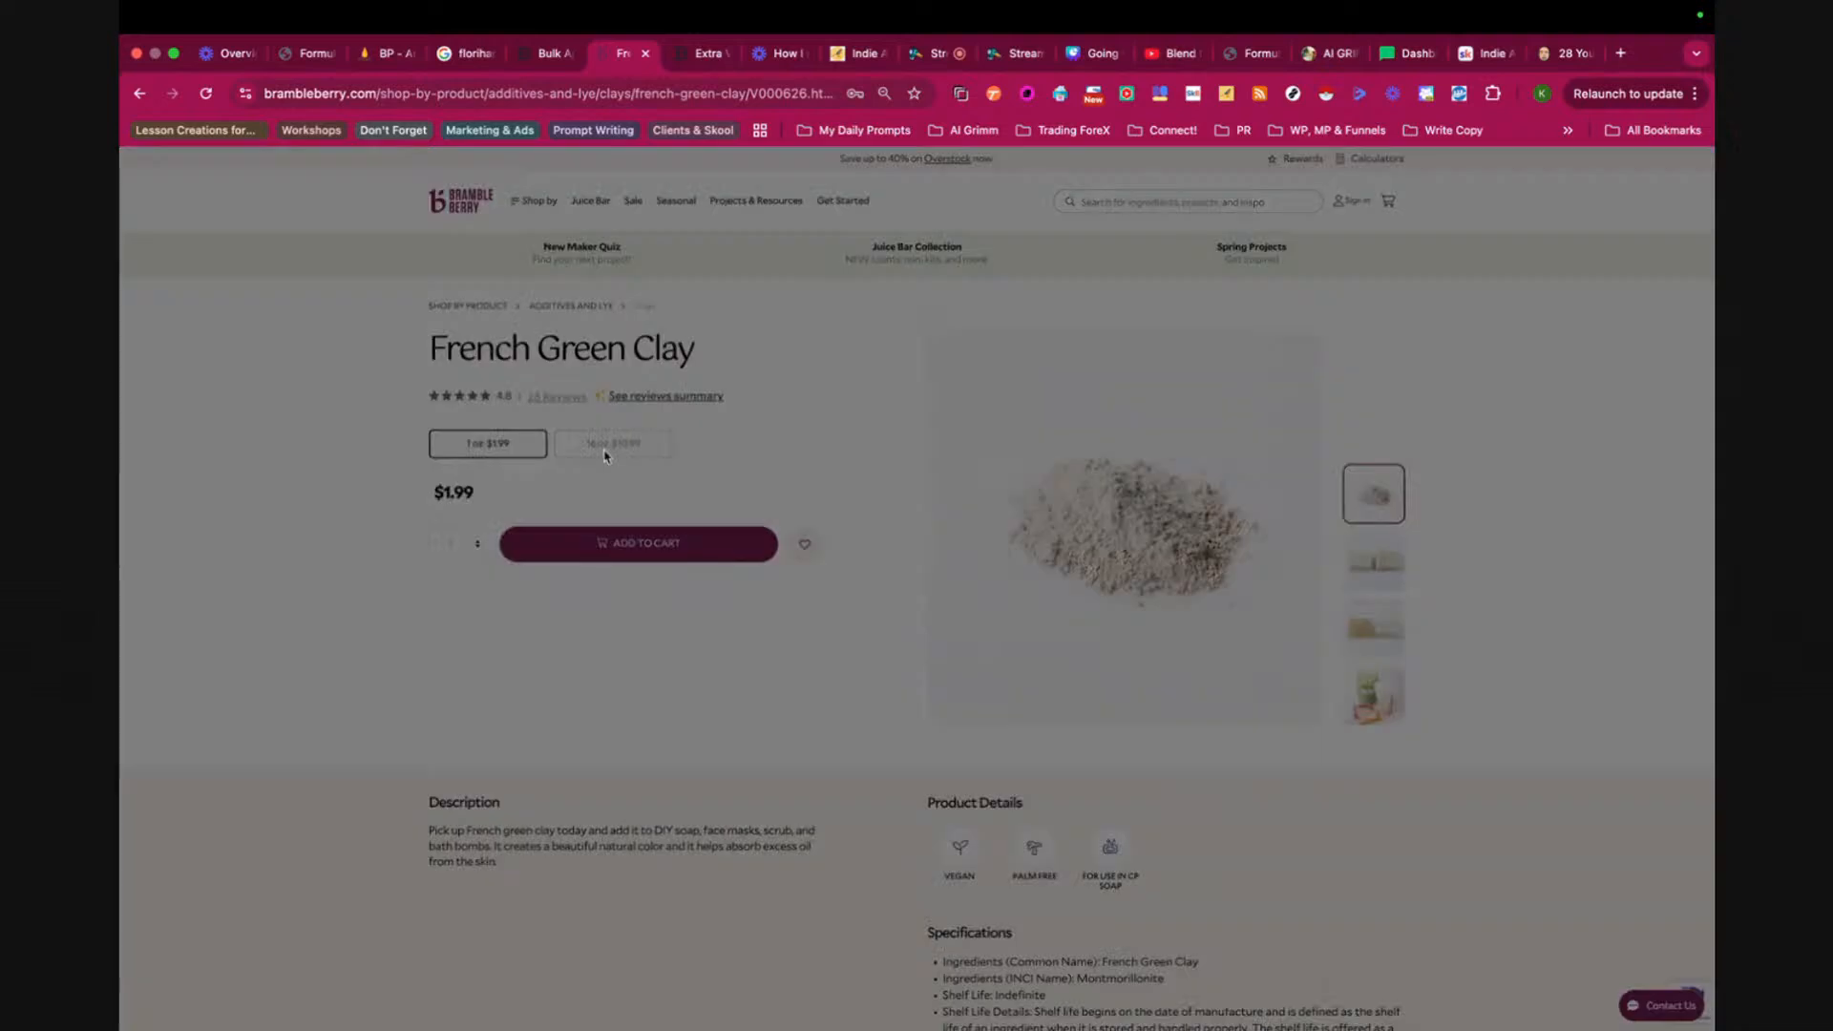
# - Switch back to Blend Precisely, name the formula Castile Soap 10 Bars and save it
pyautogui.click(379, 55)
pyautogui.click(1374, 258)
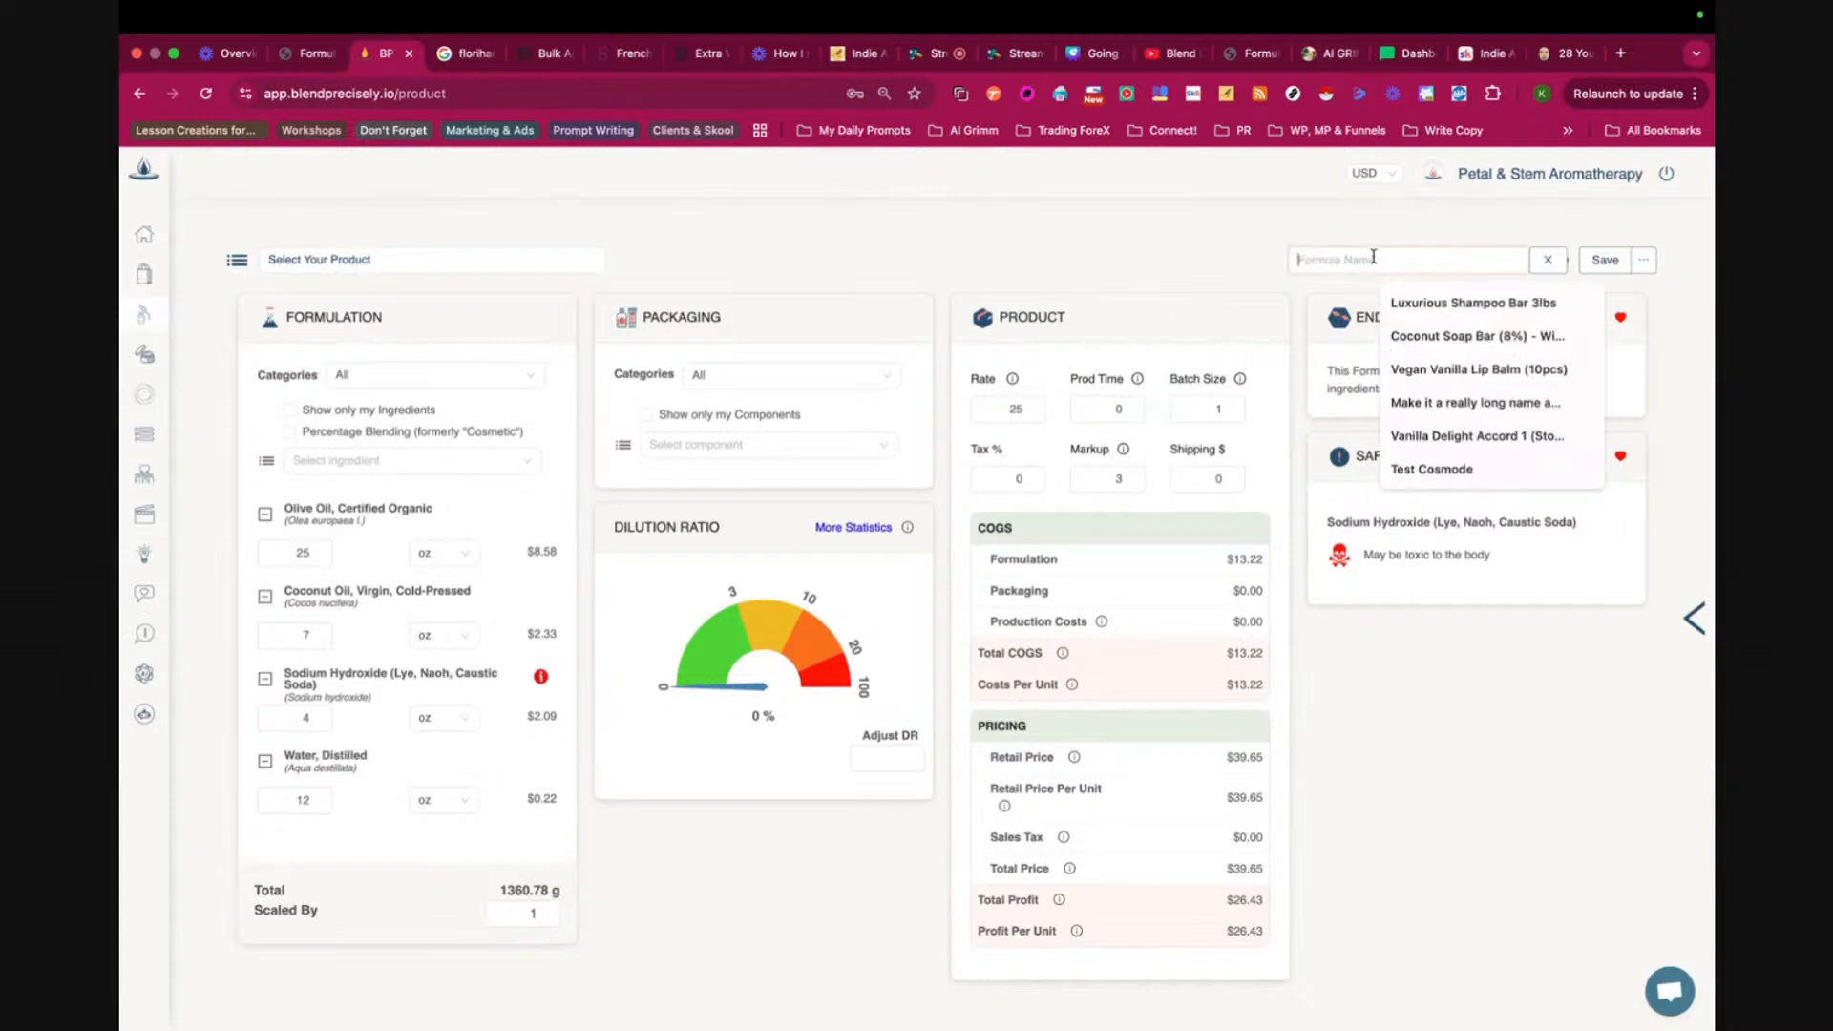
pyautogui.write('Castile Soap 10 Bars')
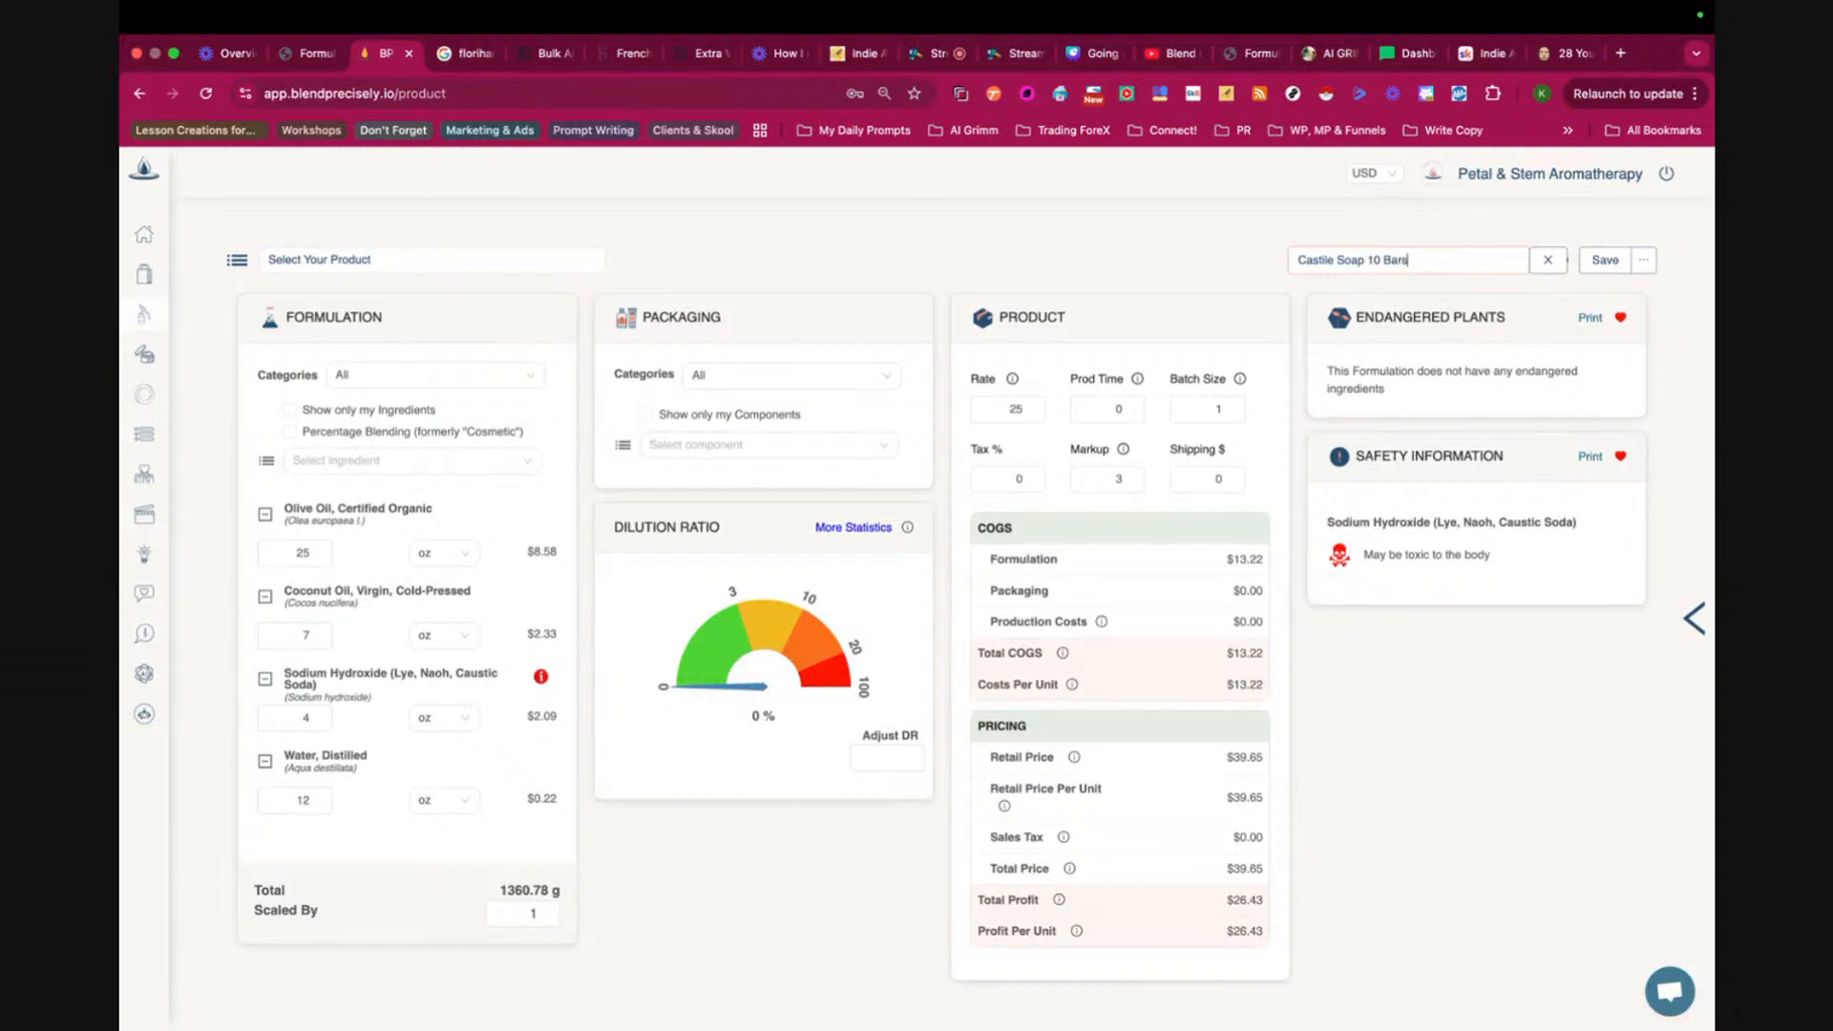
pyautogui.click(1603, 260)
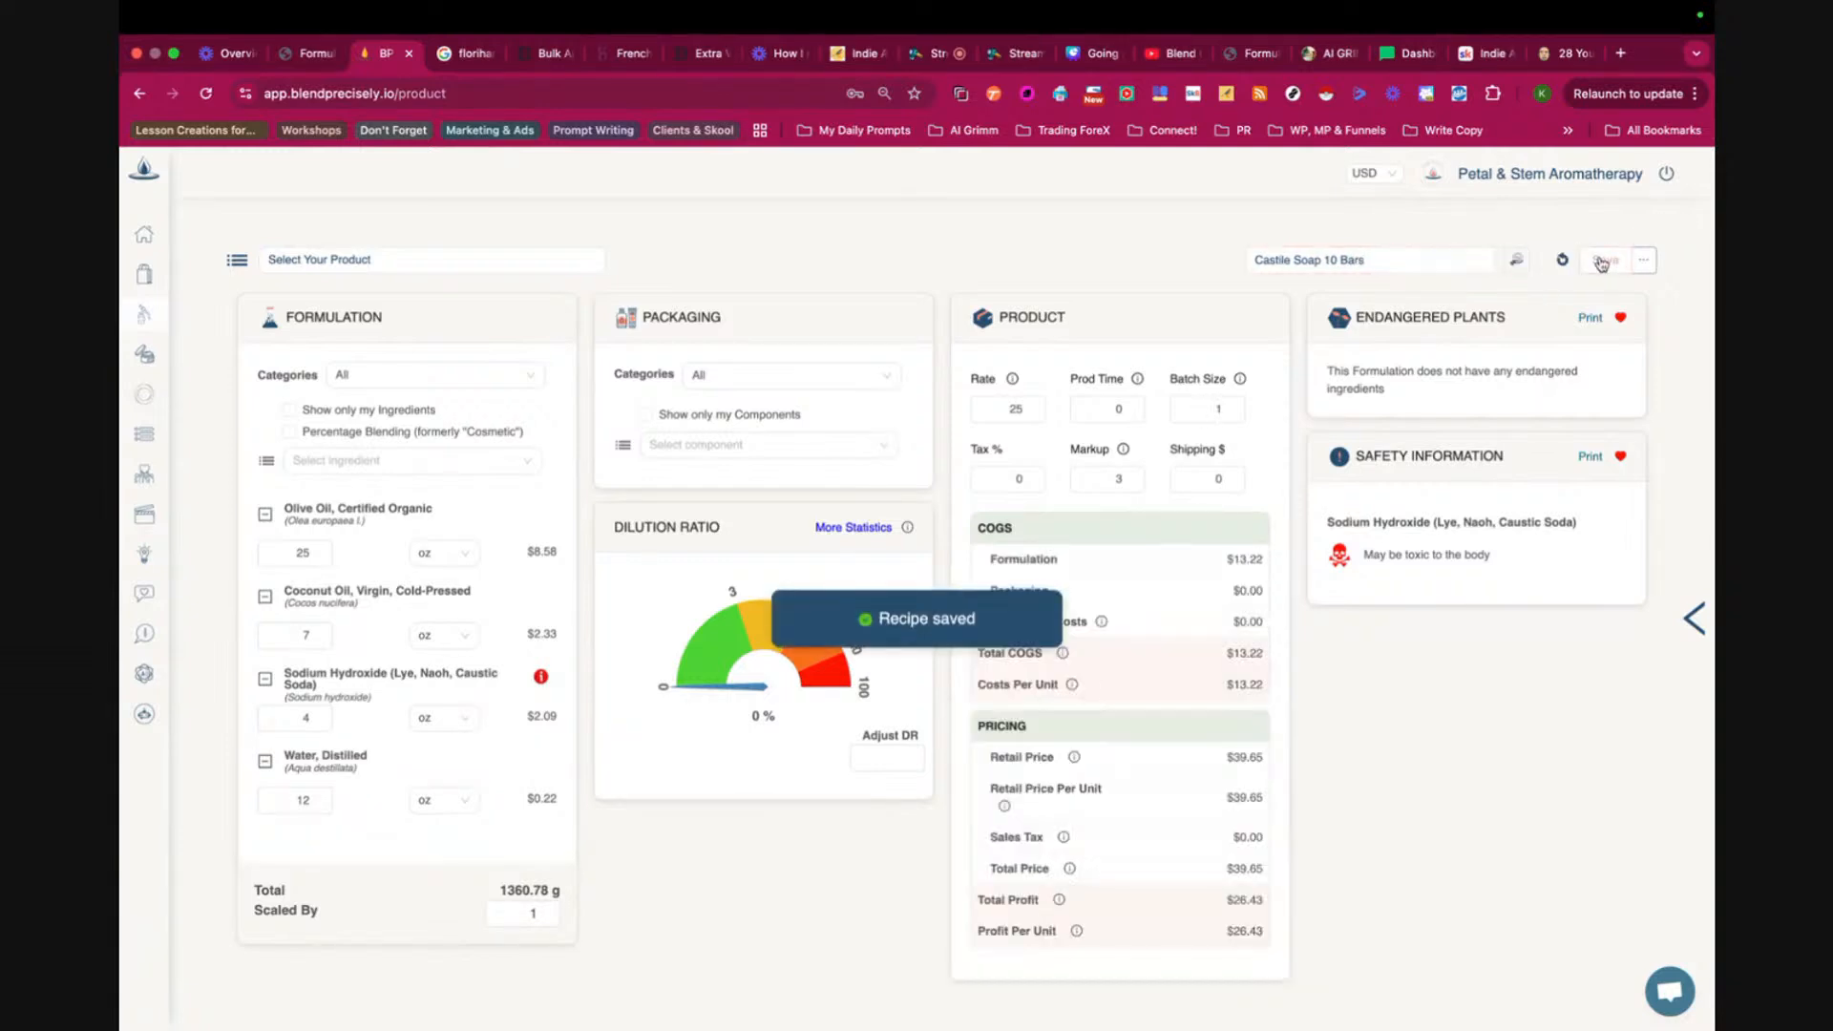
# - In the inventory, search the BP Ingredients for french clay and add French Green Clay to the account's own ingredients
pyautogui.click(201, 432)
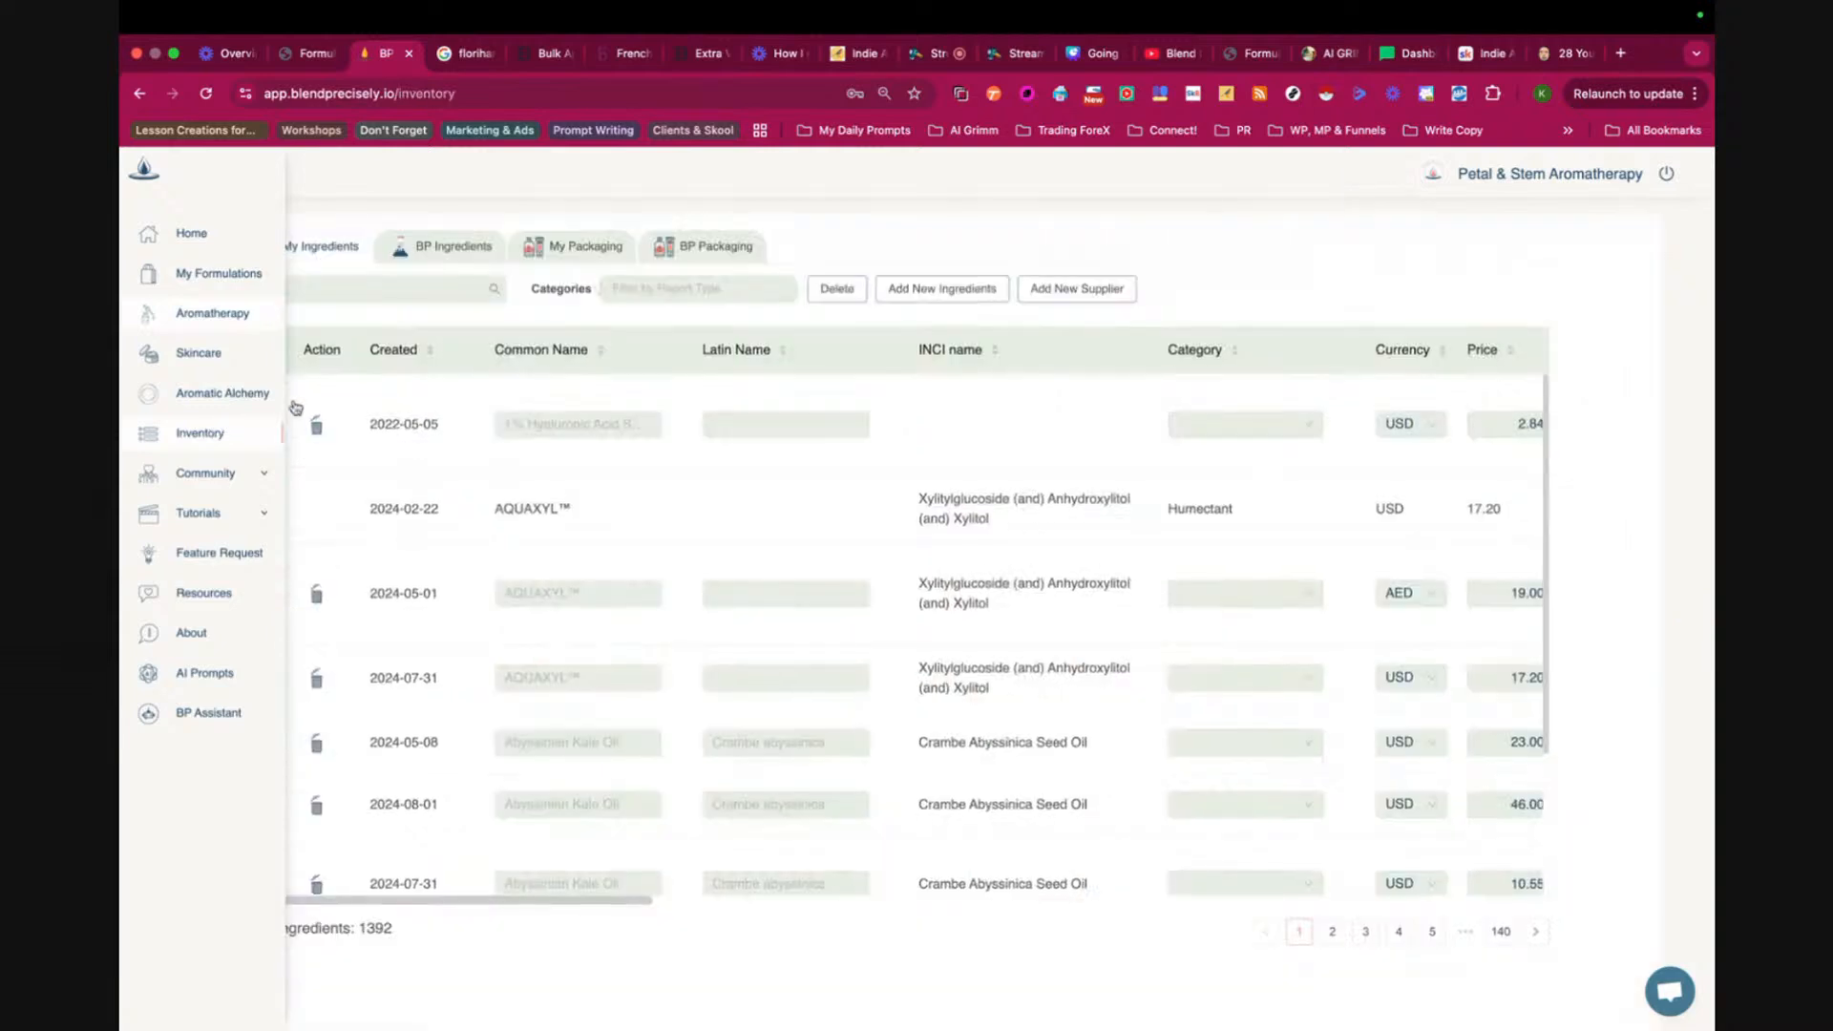
pyautogui.click(451, 248)
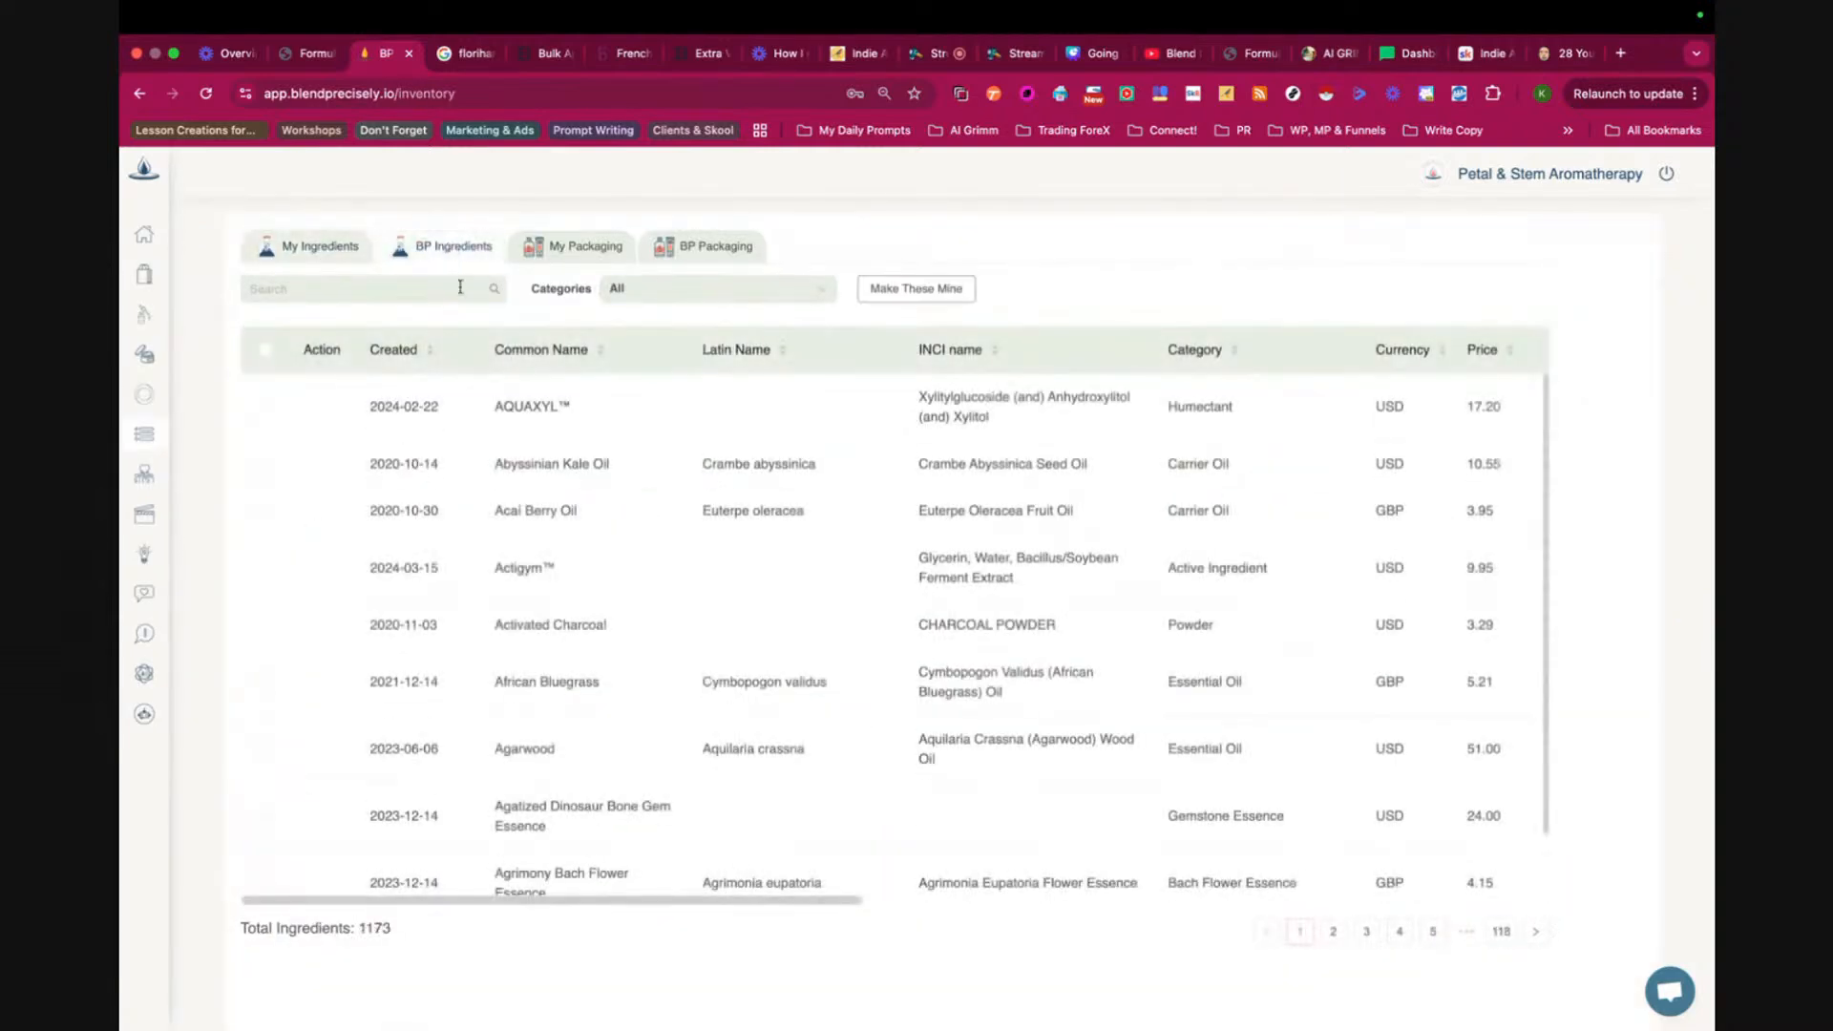
pyautogui.write('french clay')
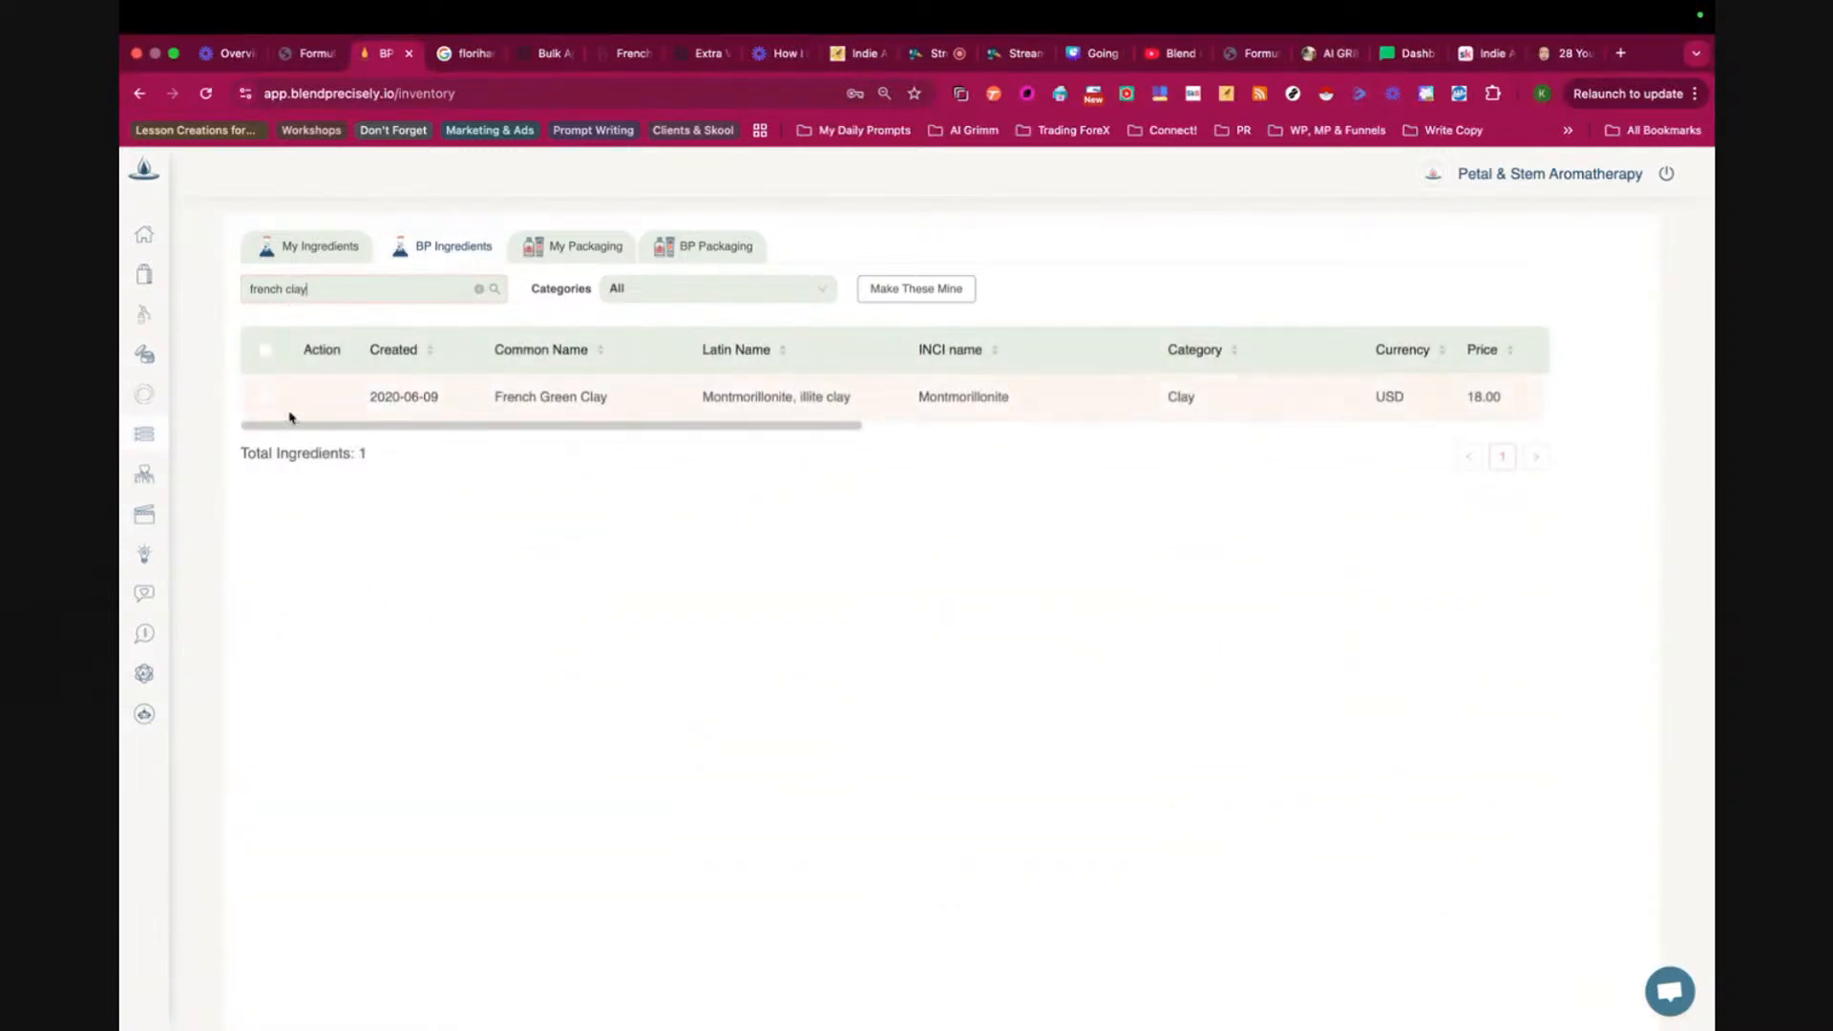
pyautogui.click(267, 398)
pyautogui.click(902, 295)
# - Set the price of French Green Clay to 10.99 in the account's own ingredients
pyautogui.click(318, 246)
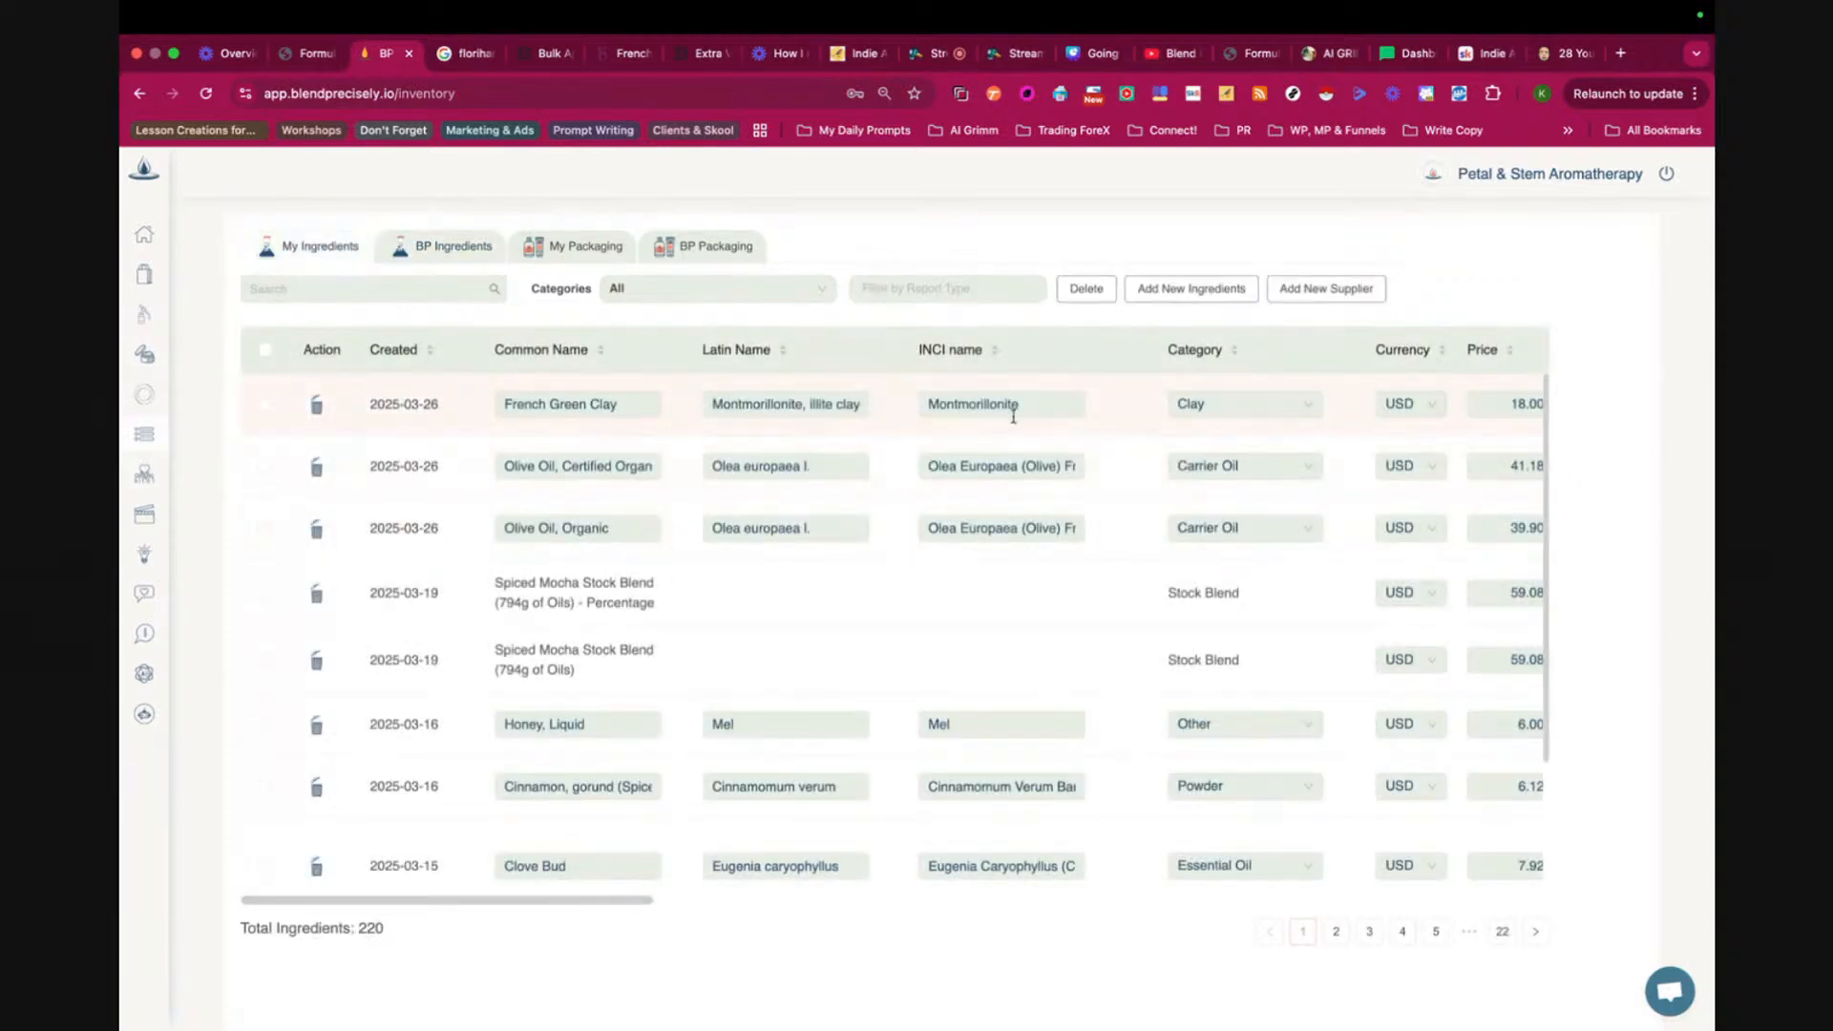
pyautogui.hscroll(5, 1018, 428)
pyautogui.doubleClick(1068, 408)
pyautogui.write('1')
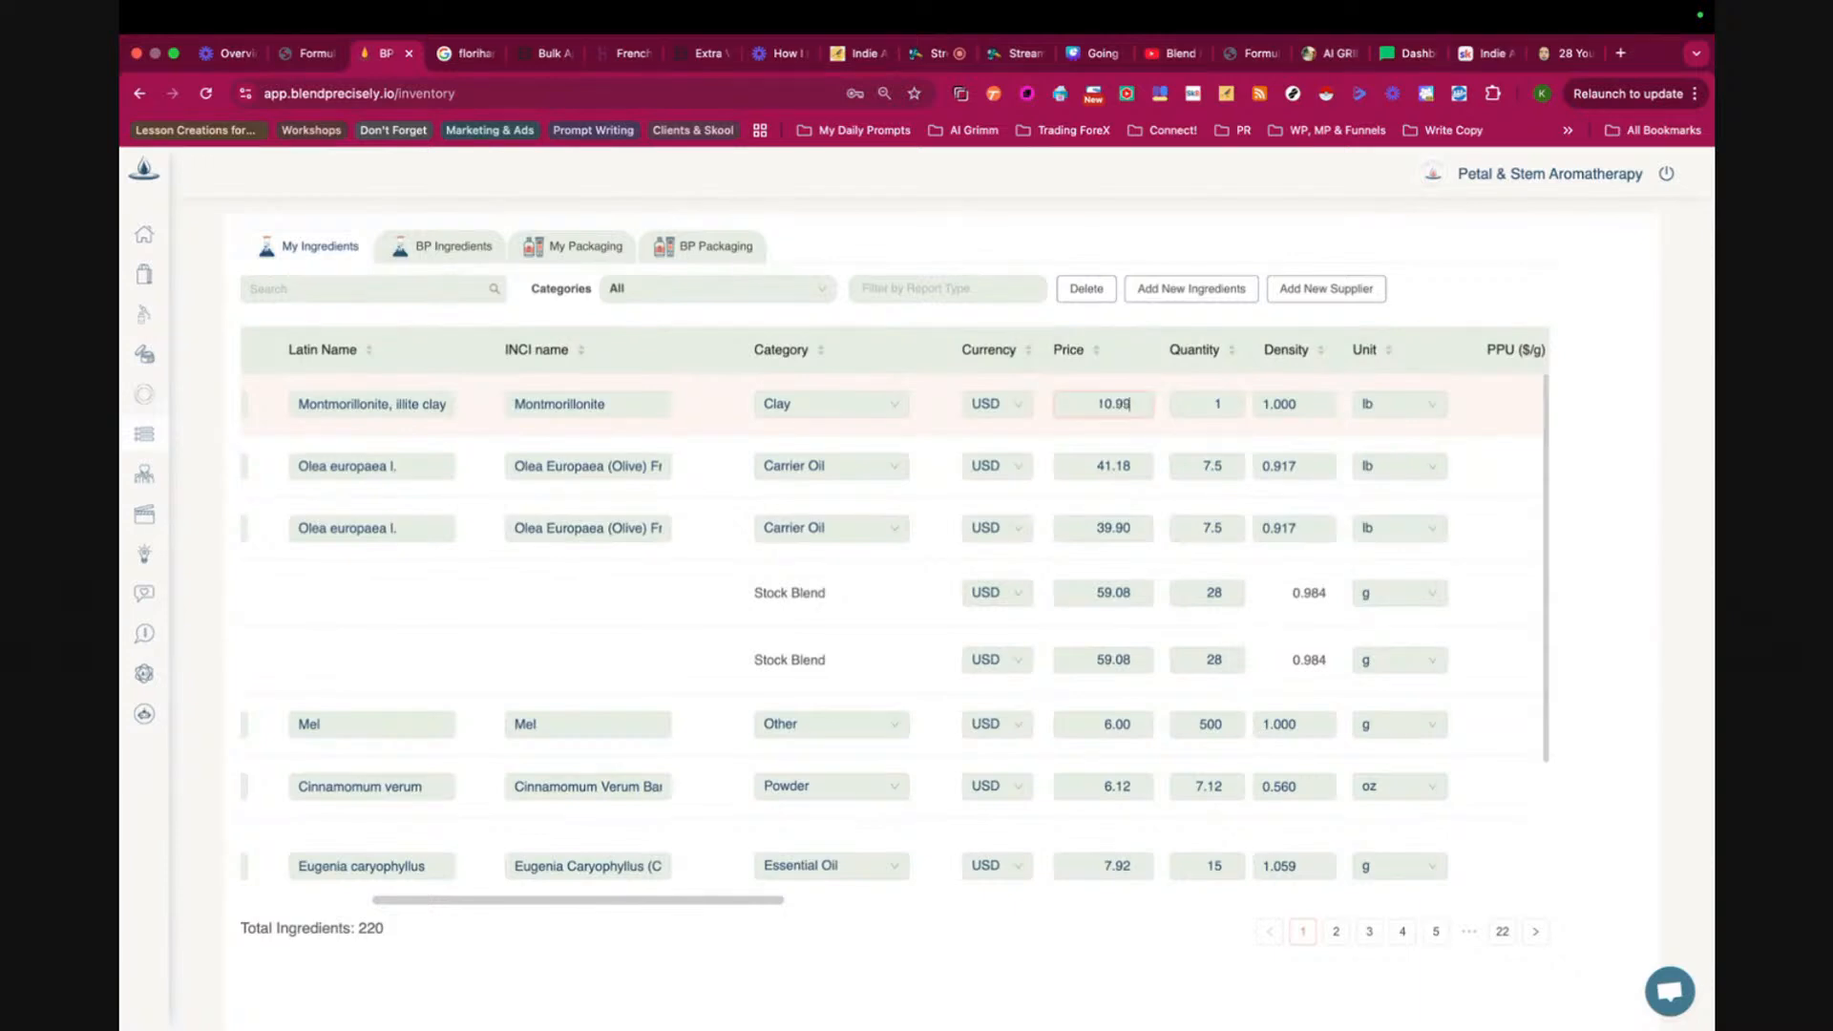
pyautogui.write('0.99')
# - Switch to the Bramble Berry French Green Clay page and copy its web address
pyautogui.doubleClick(1210, 405)
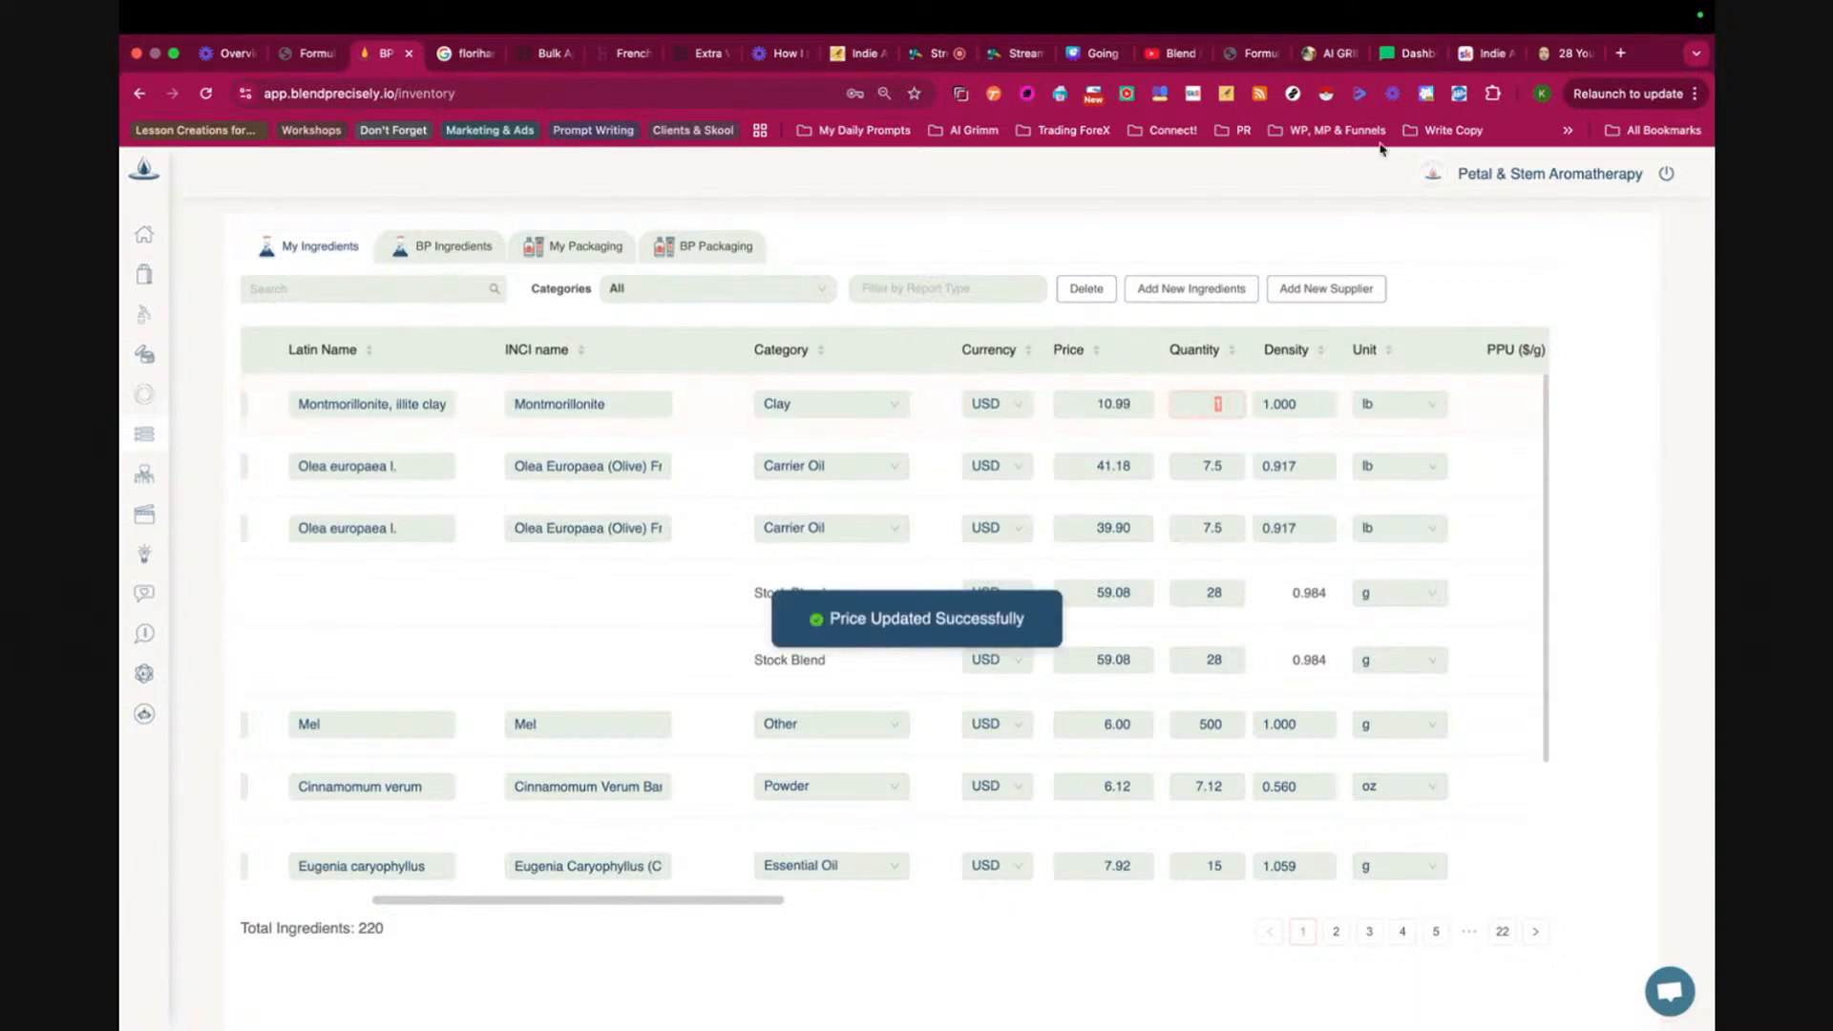
pyautogui.click(606, 60)
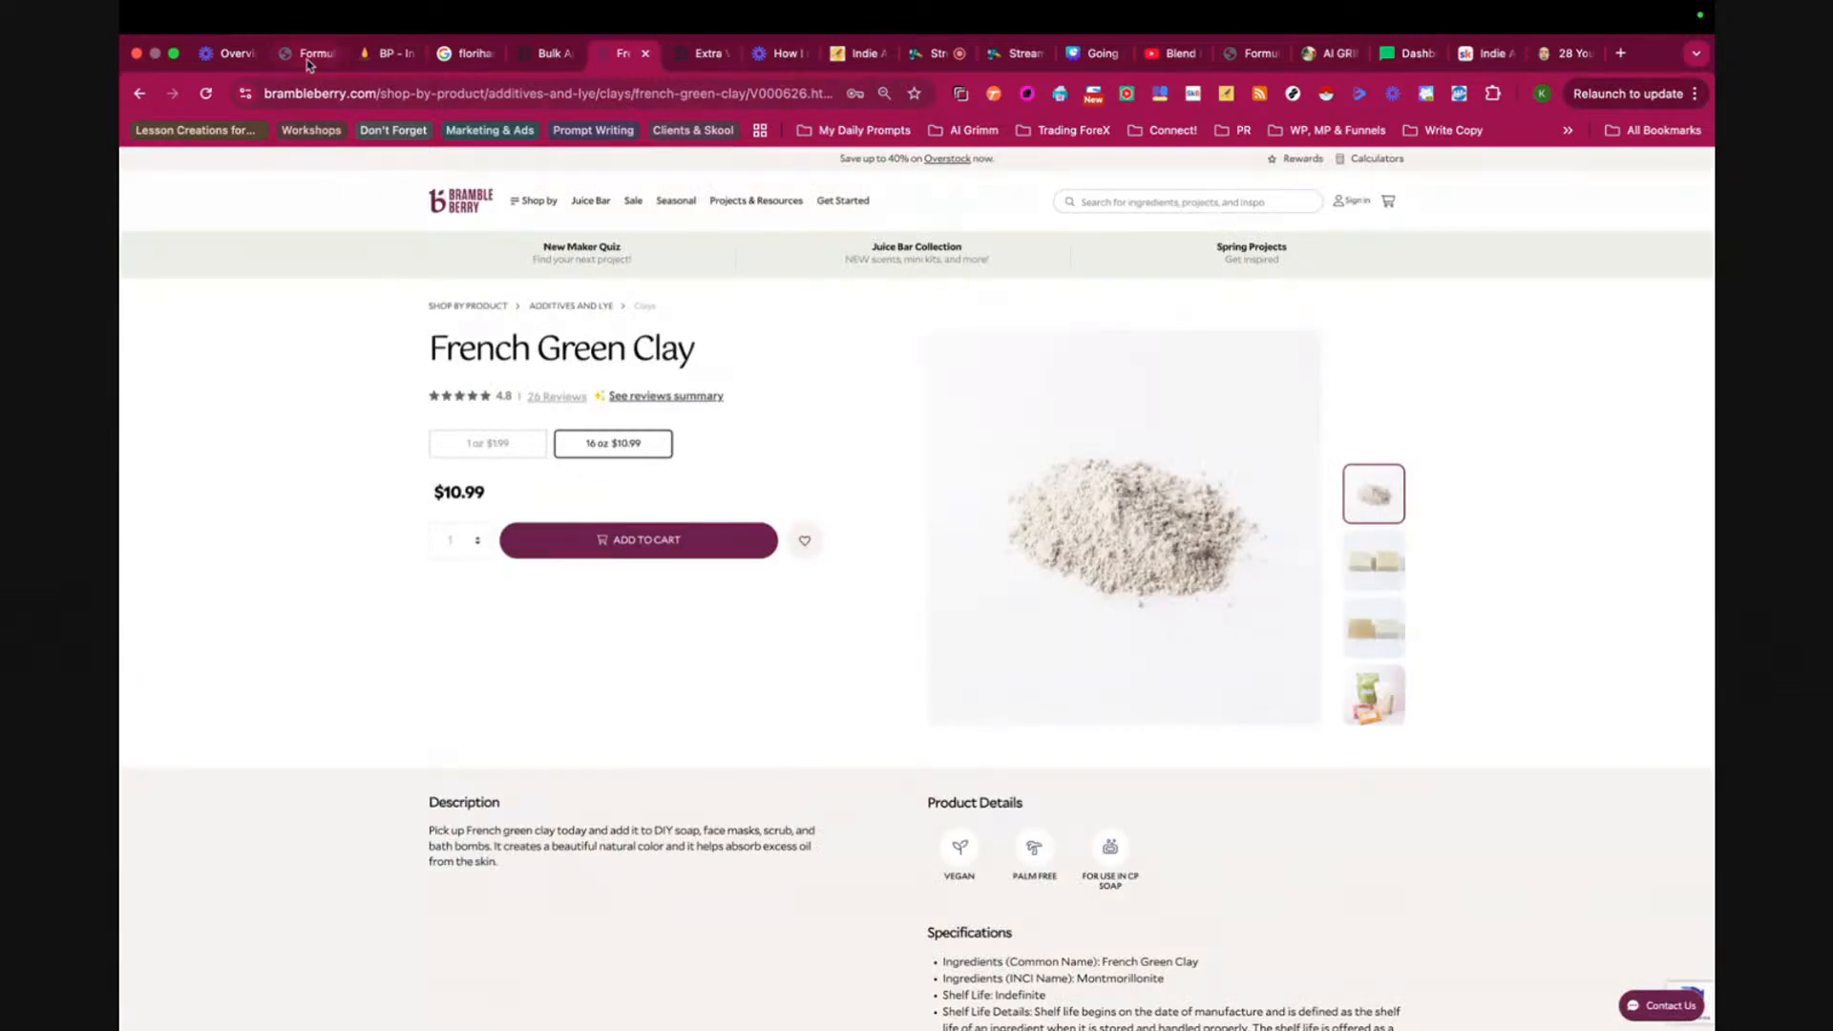
pyautogui.click(326, 95)
pyautogui.press('super+c')
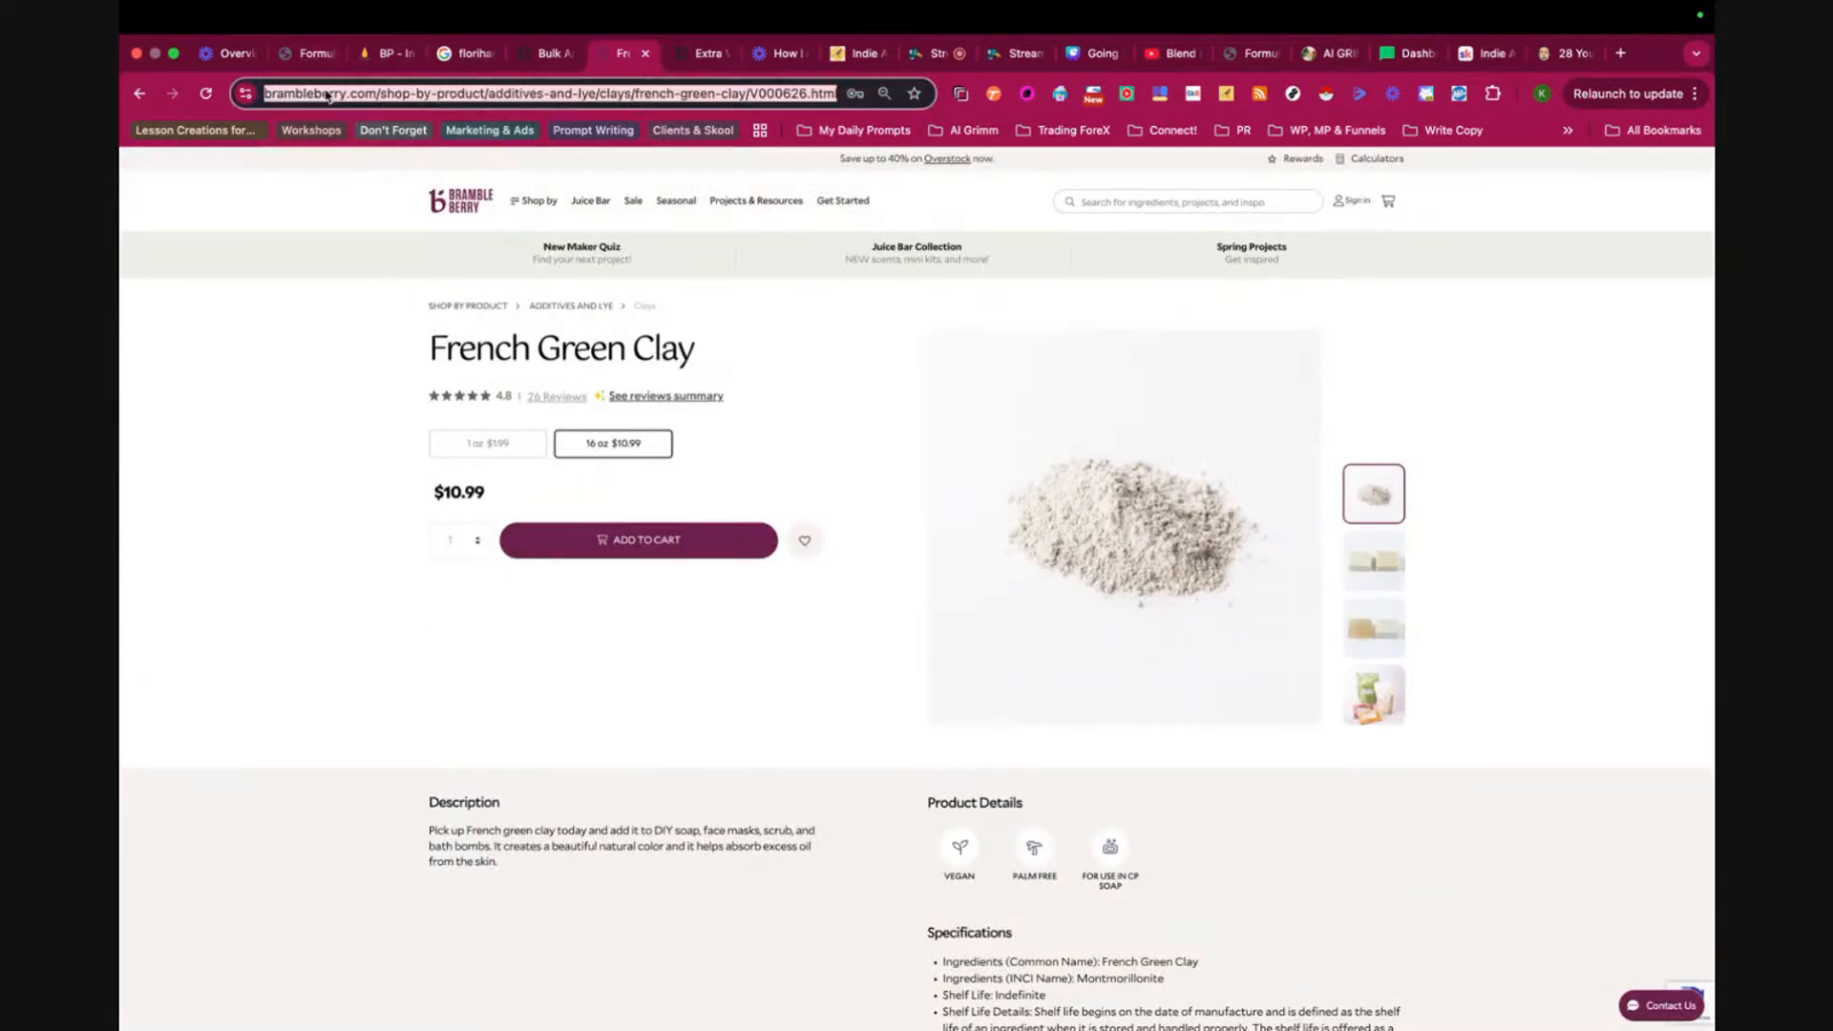
# - Back in the Blend Precisely inventory, set French Green Clay's quantity to 16 and its unit to oz
pyautogui.click(387, 54)
pyautogui.click(1034, 600)
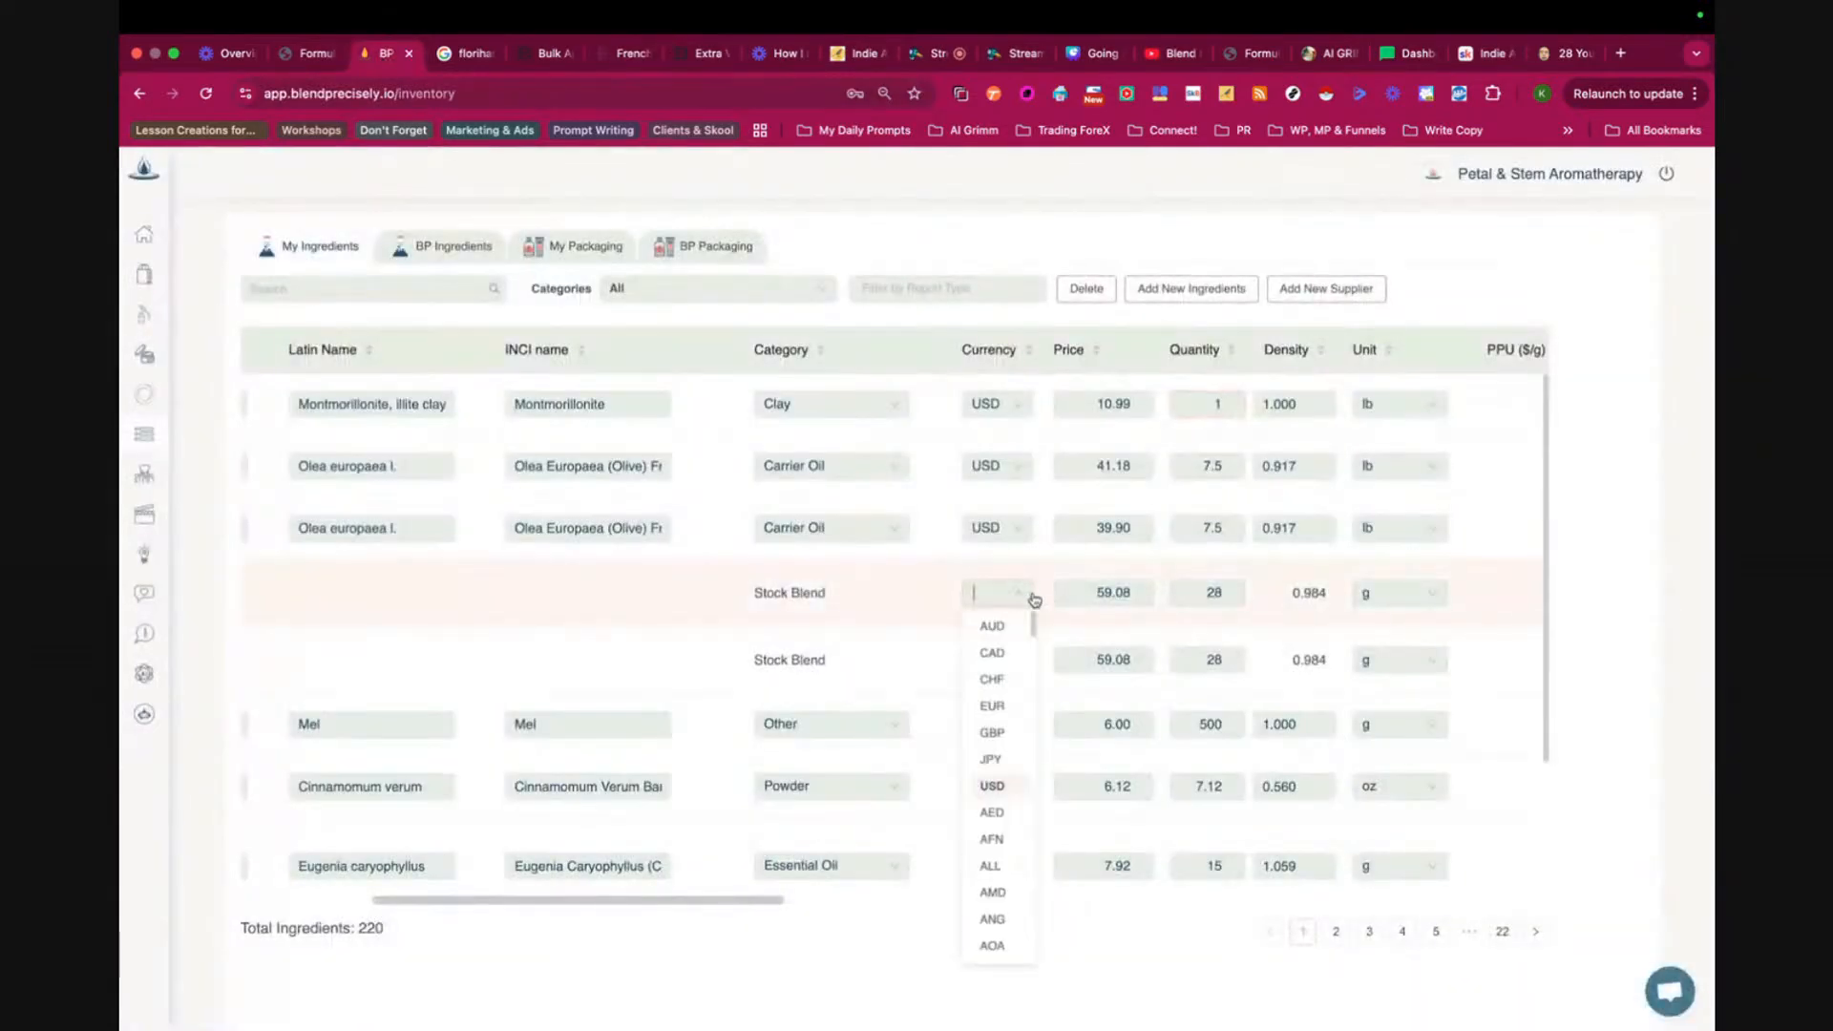
pyautogui.doubleClick(1229, 404)
pyautogui.write('6')
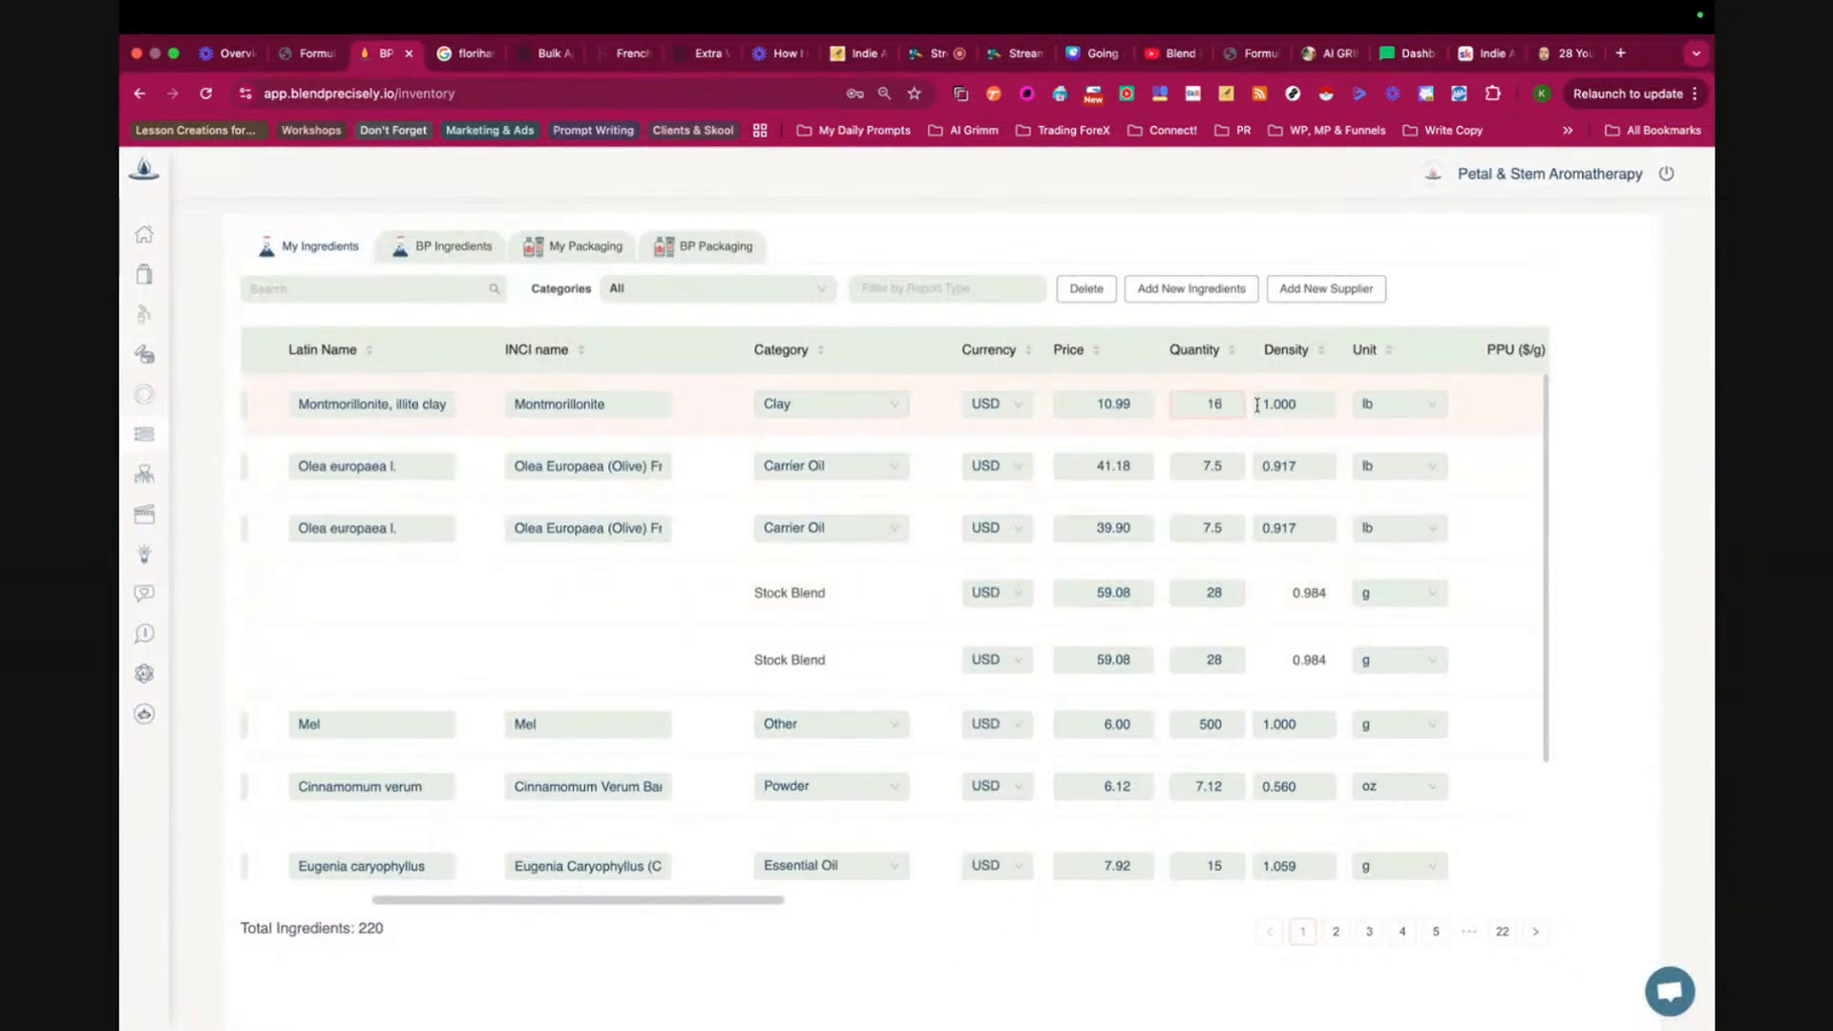
pyautogui.click(1395, 404)
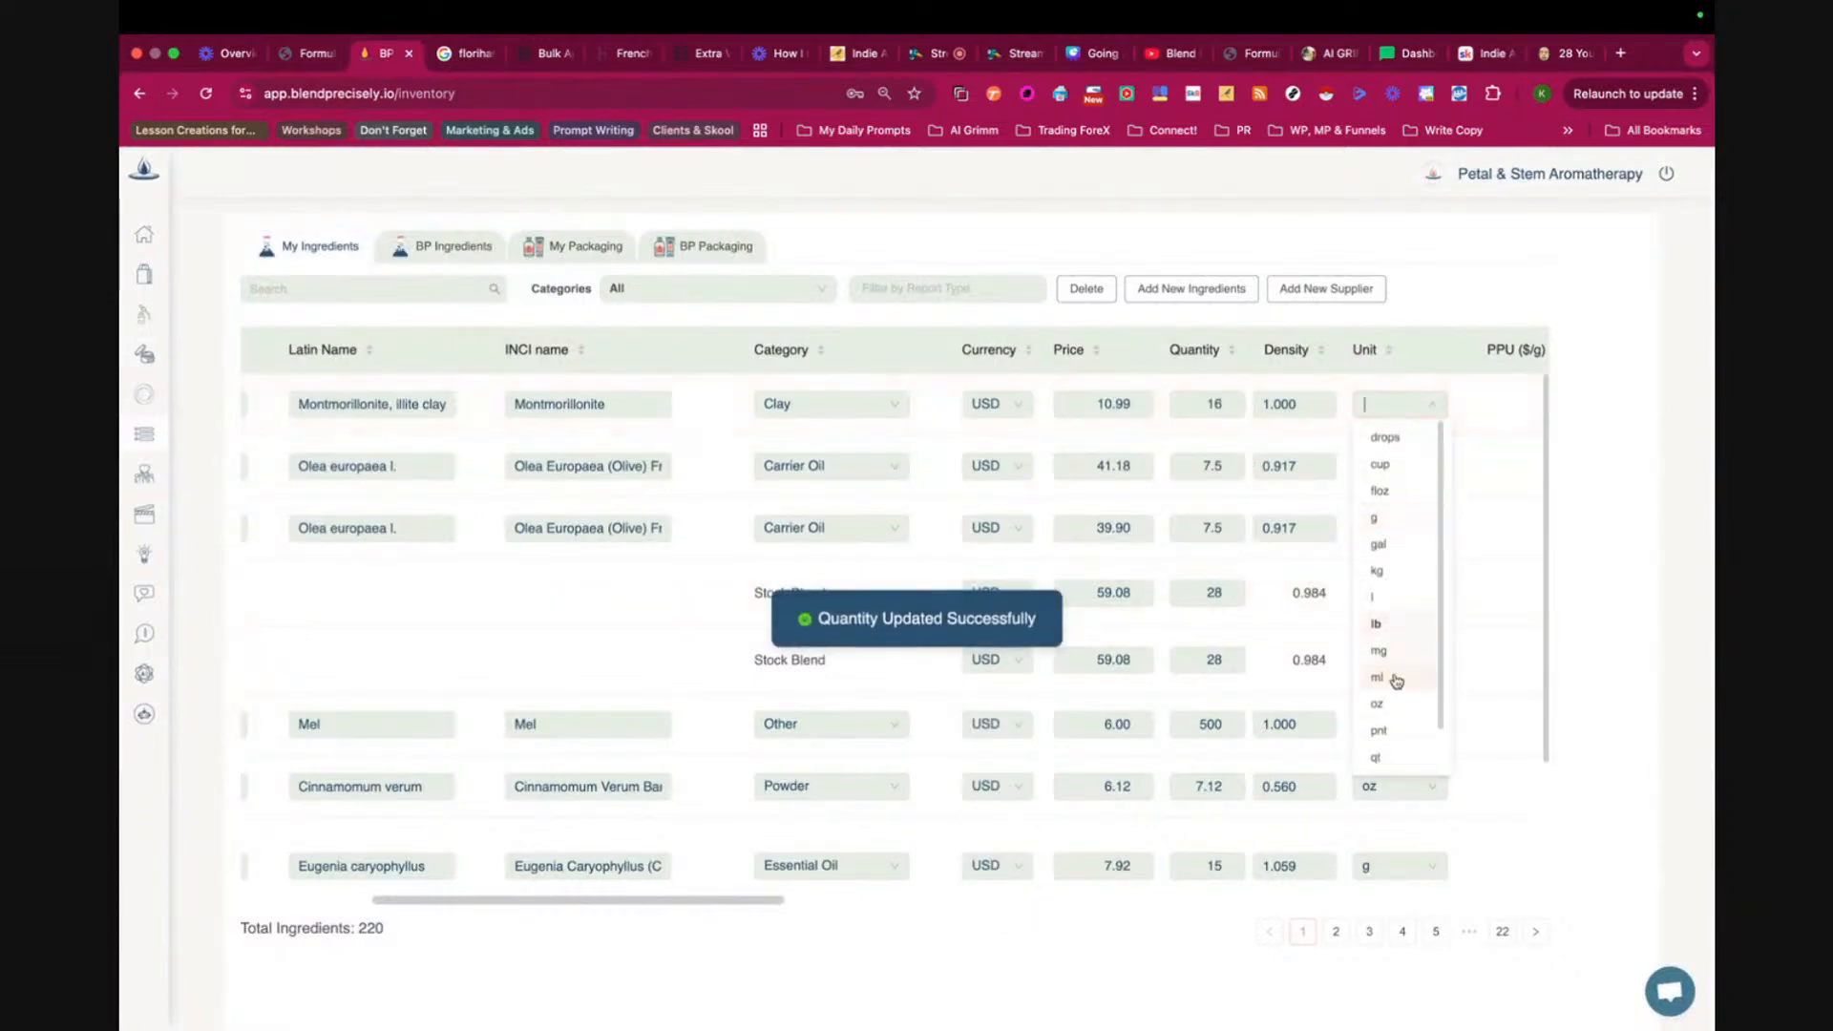
pyautogui.click(1395, 711)
# - Set the supplier of French Green Clay to Bramble Berry
pyautogui.hscroll(5, 1304, 399)
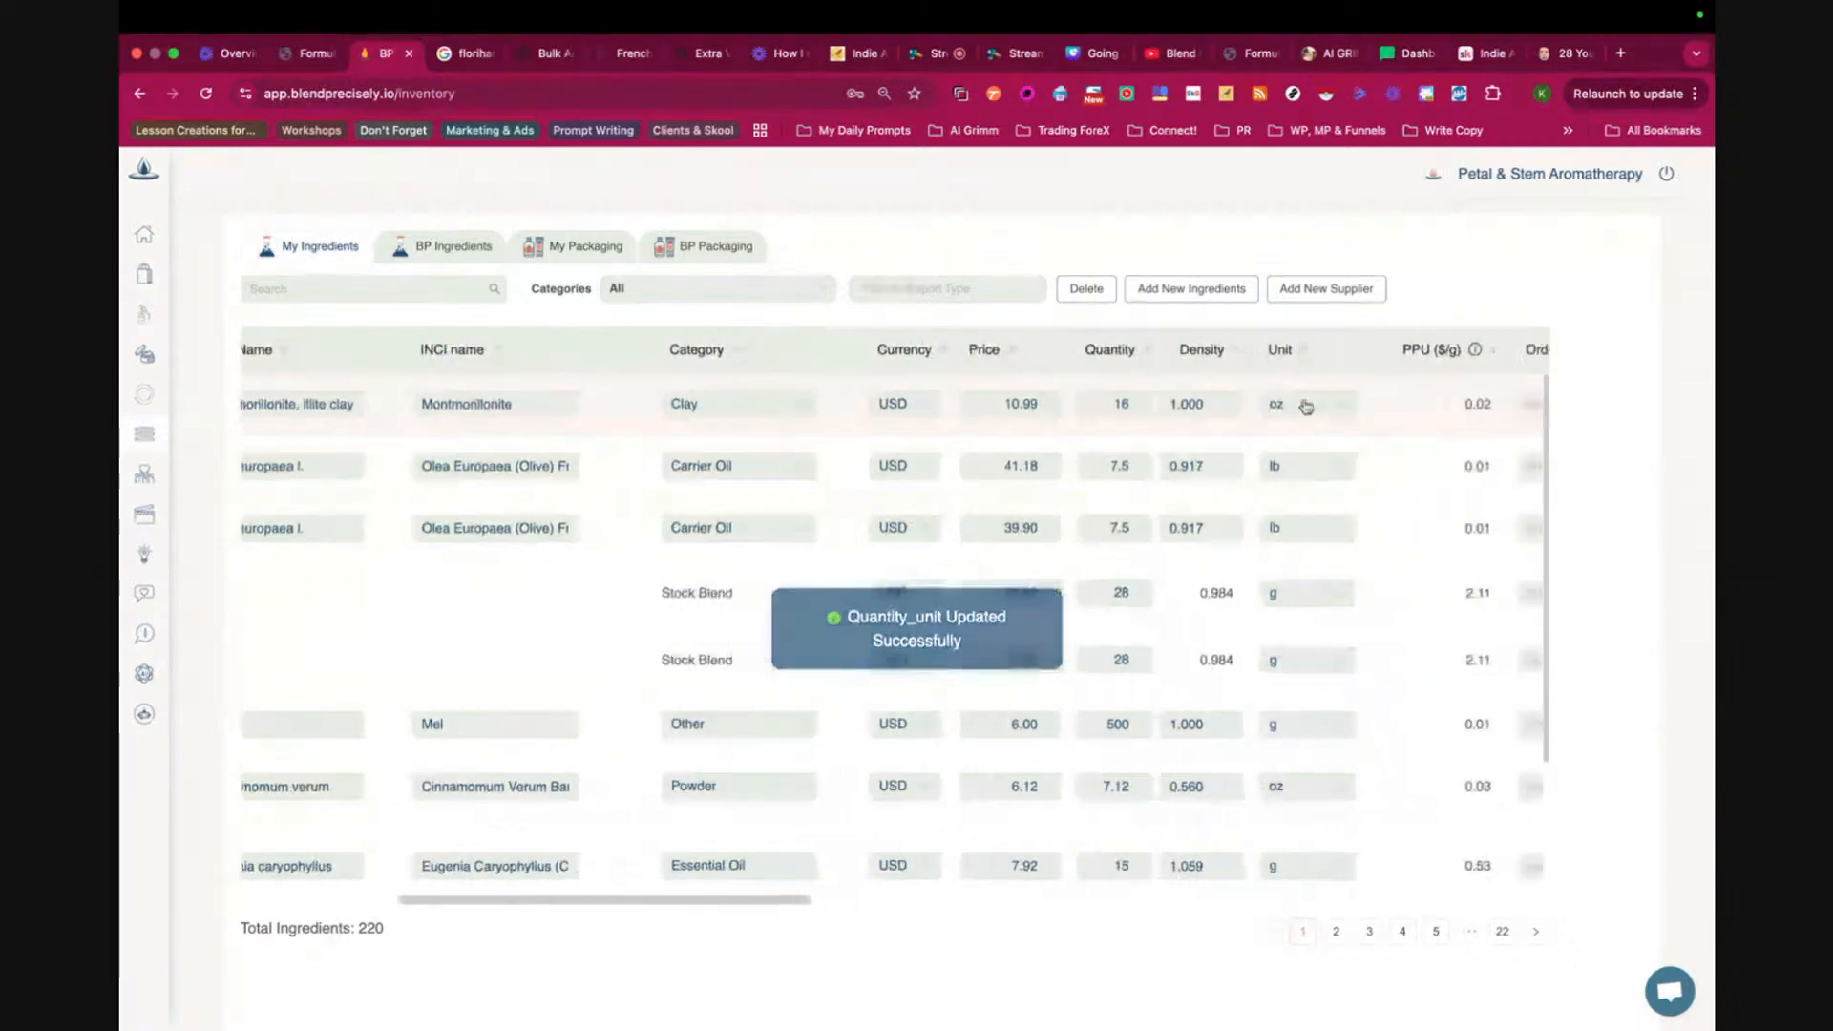
pyautogui.hscroll(5, 1289, 401)
pyautogui.click(1260, 405)
pyautogui.click(1166, 623)
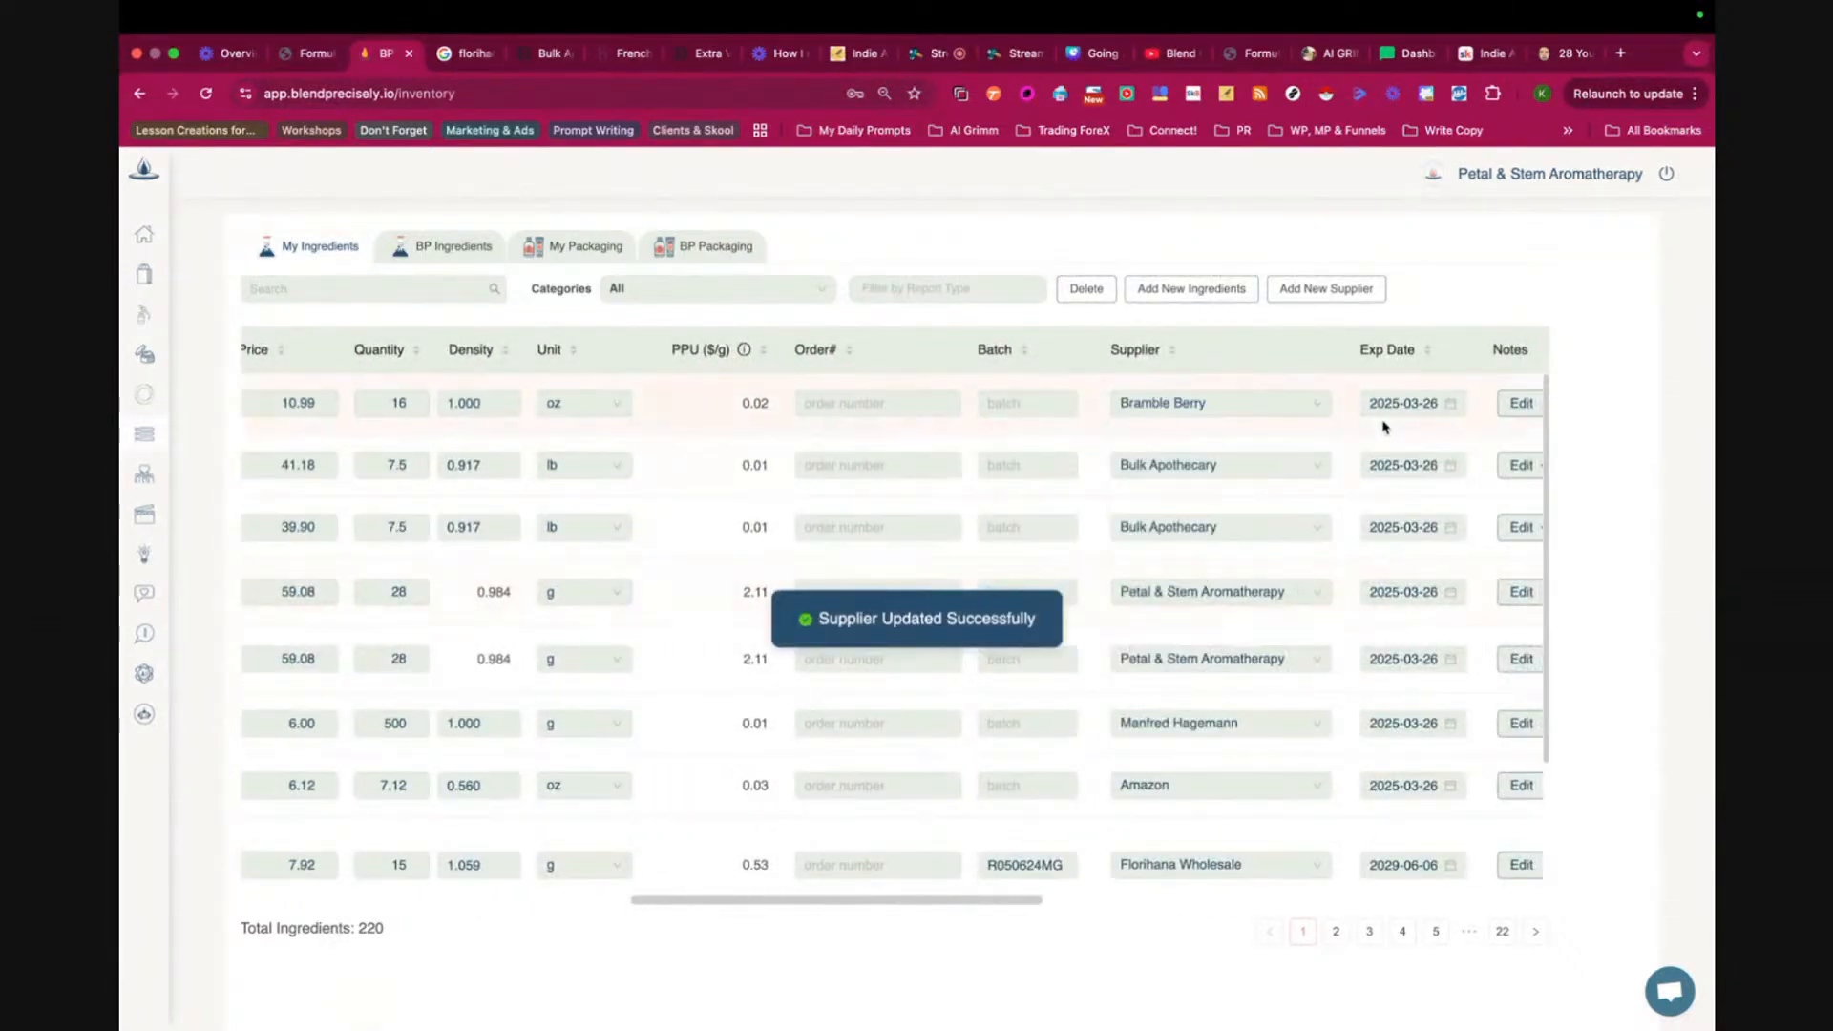
# - Paste the copied product web address into French Green Clay's notes and save them
pyautogui.hscroll(5, 1384, 427)
pyautogui.hscroll(5, 1384, 427)
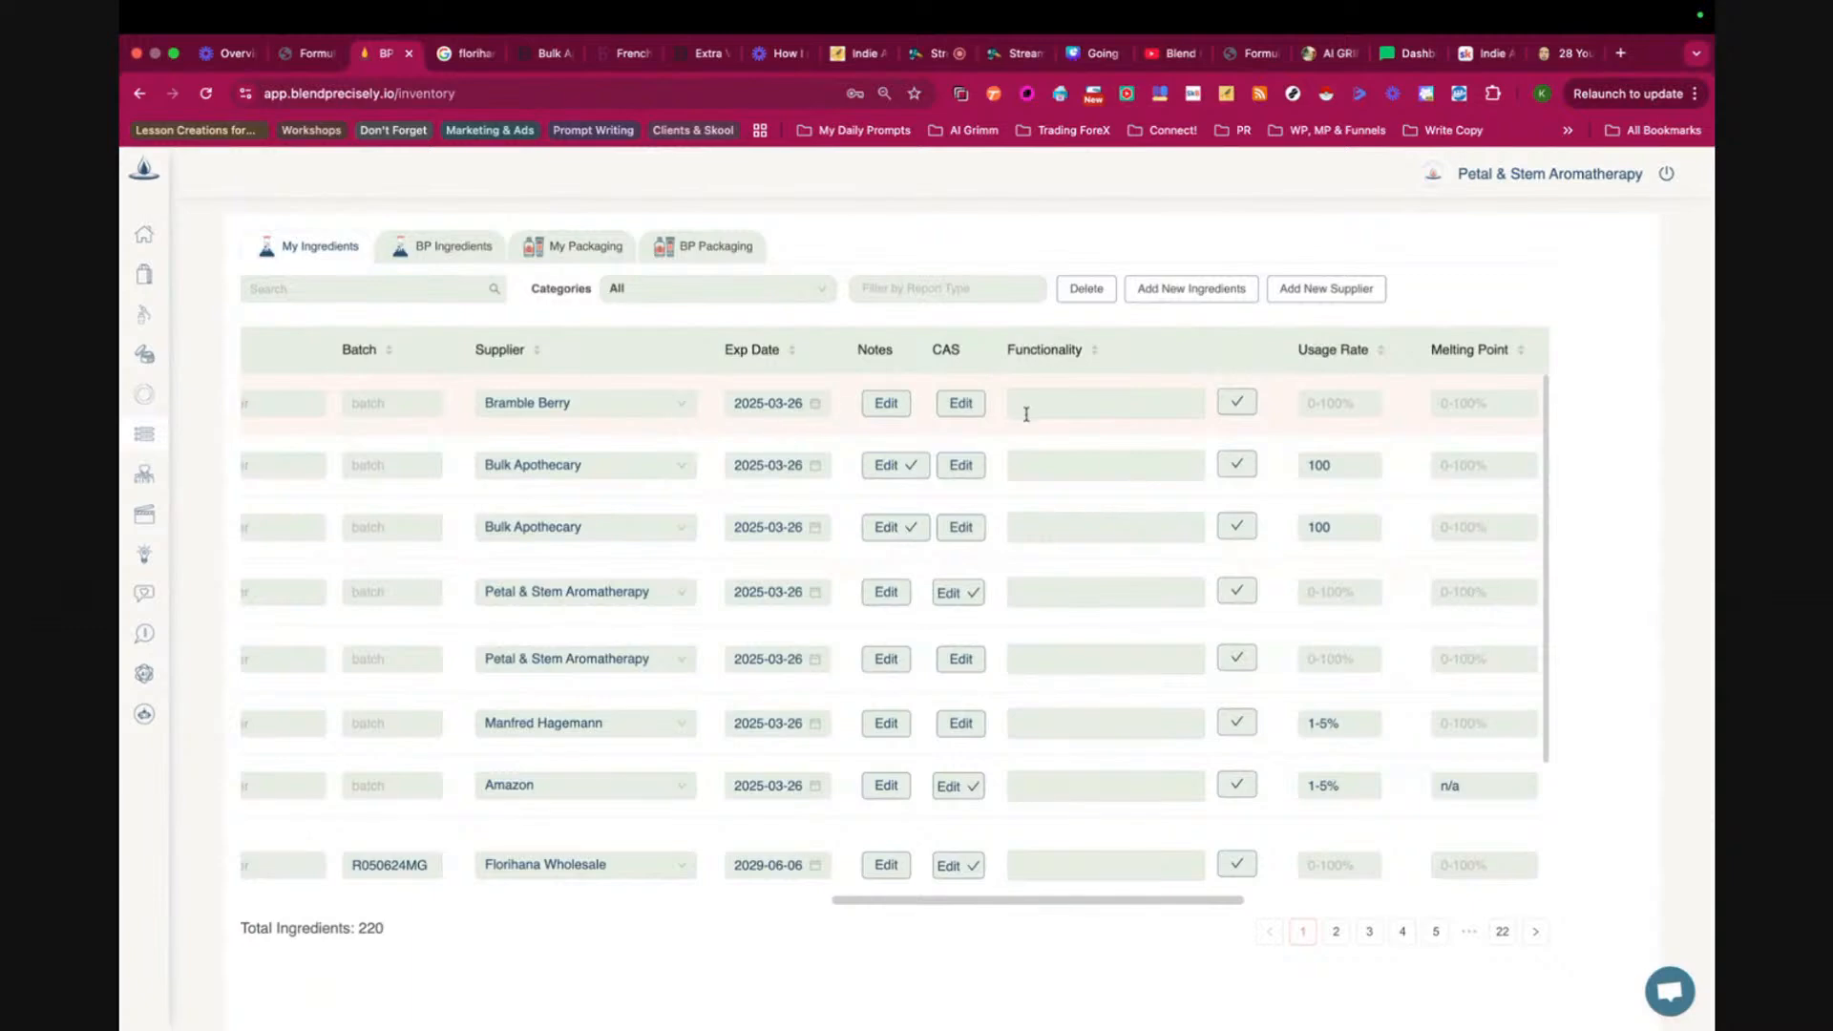
pyautogui.click(866, 403)
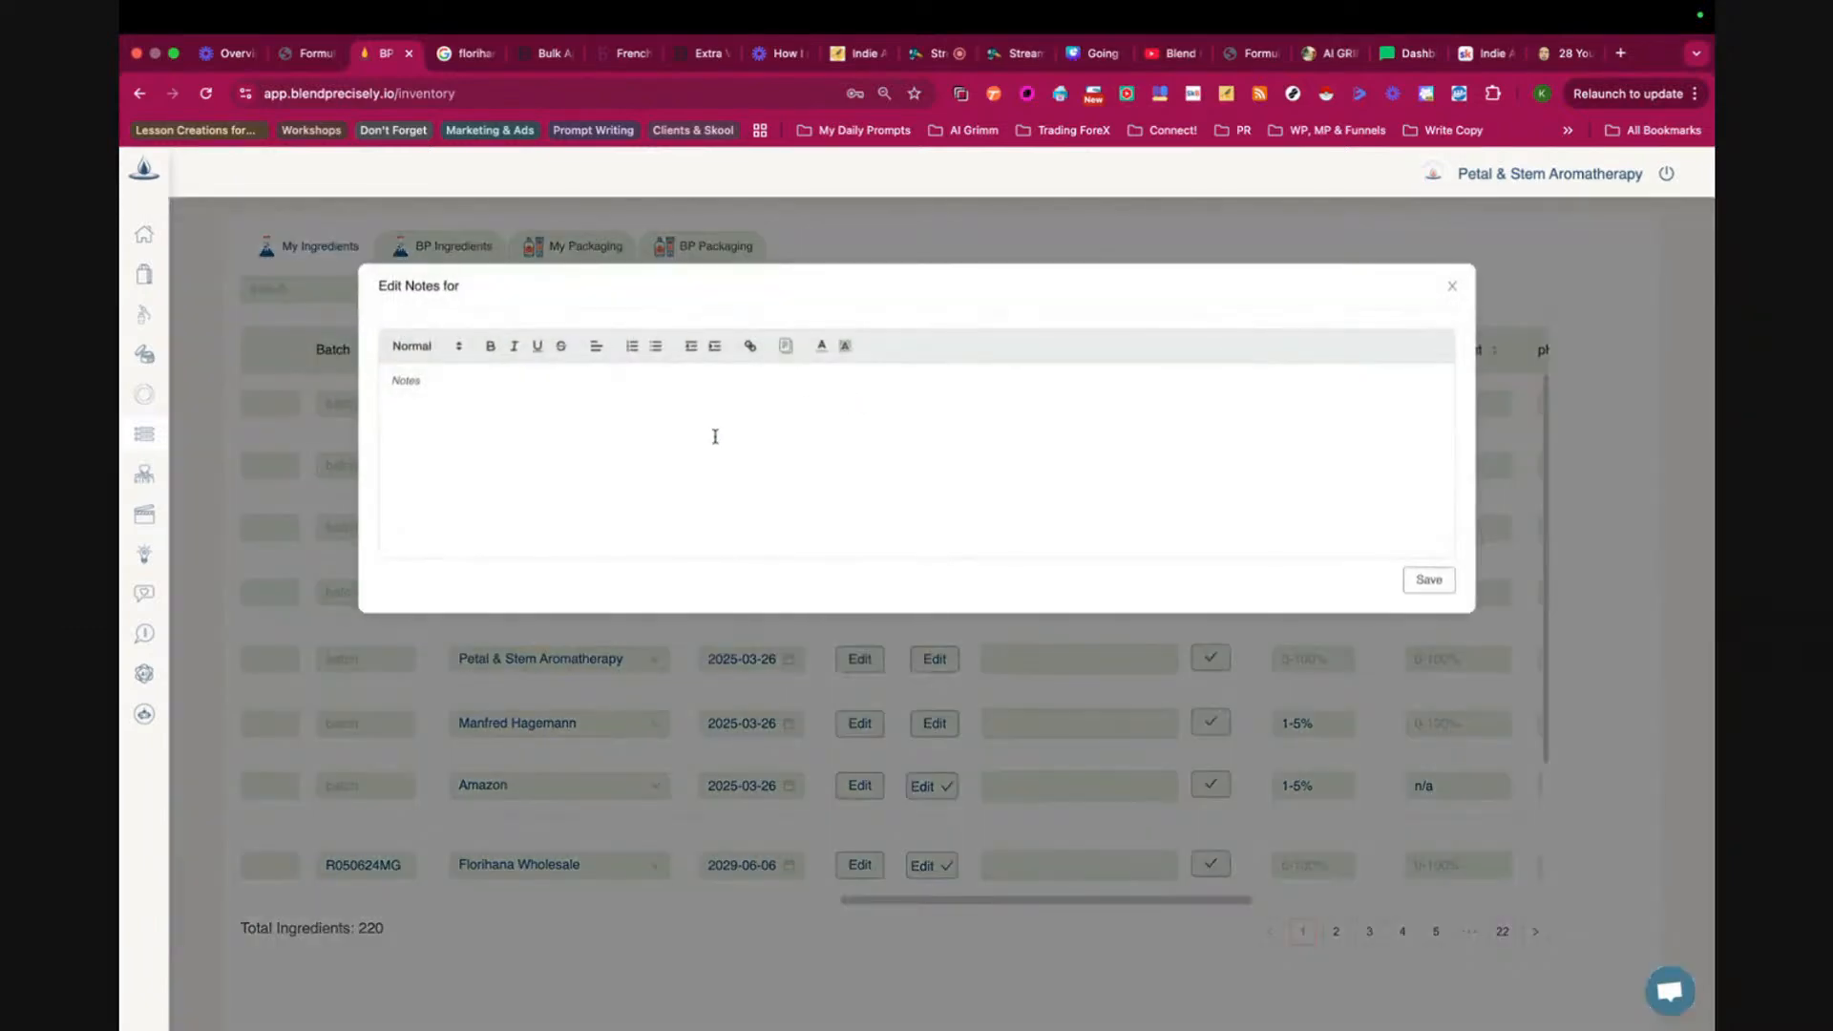
pyautogui.press('super+v')
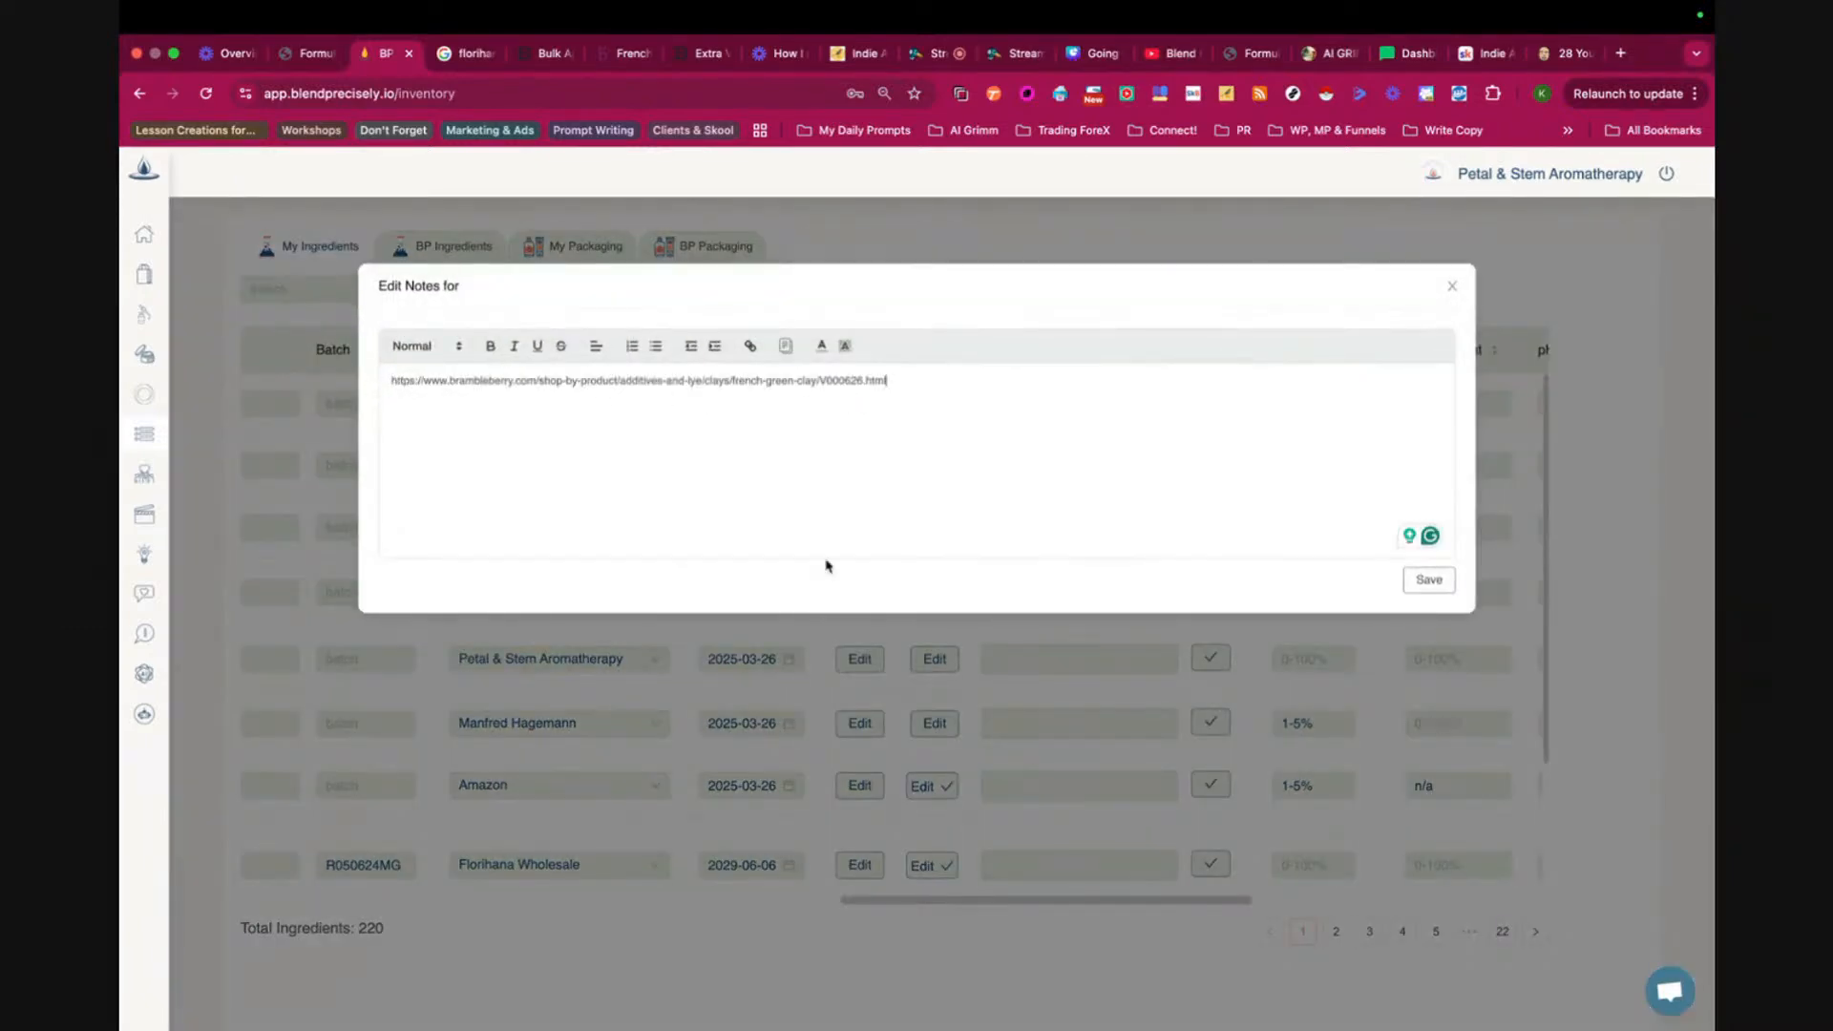
pyautogui.click(1428, 581)
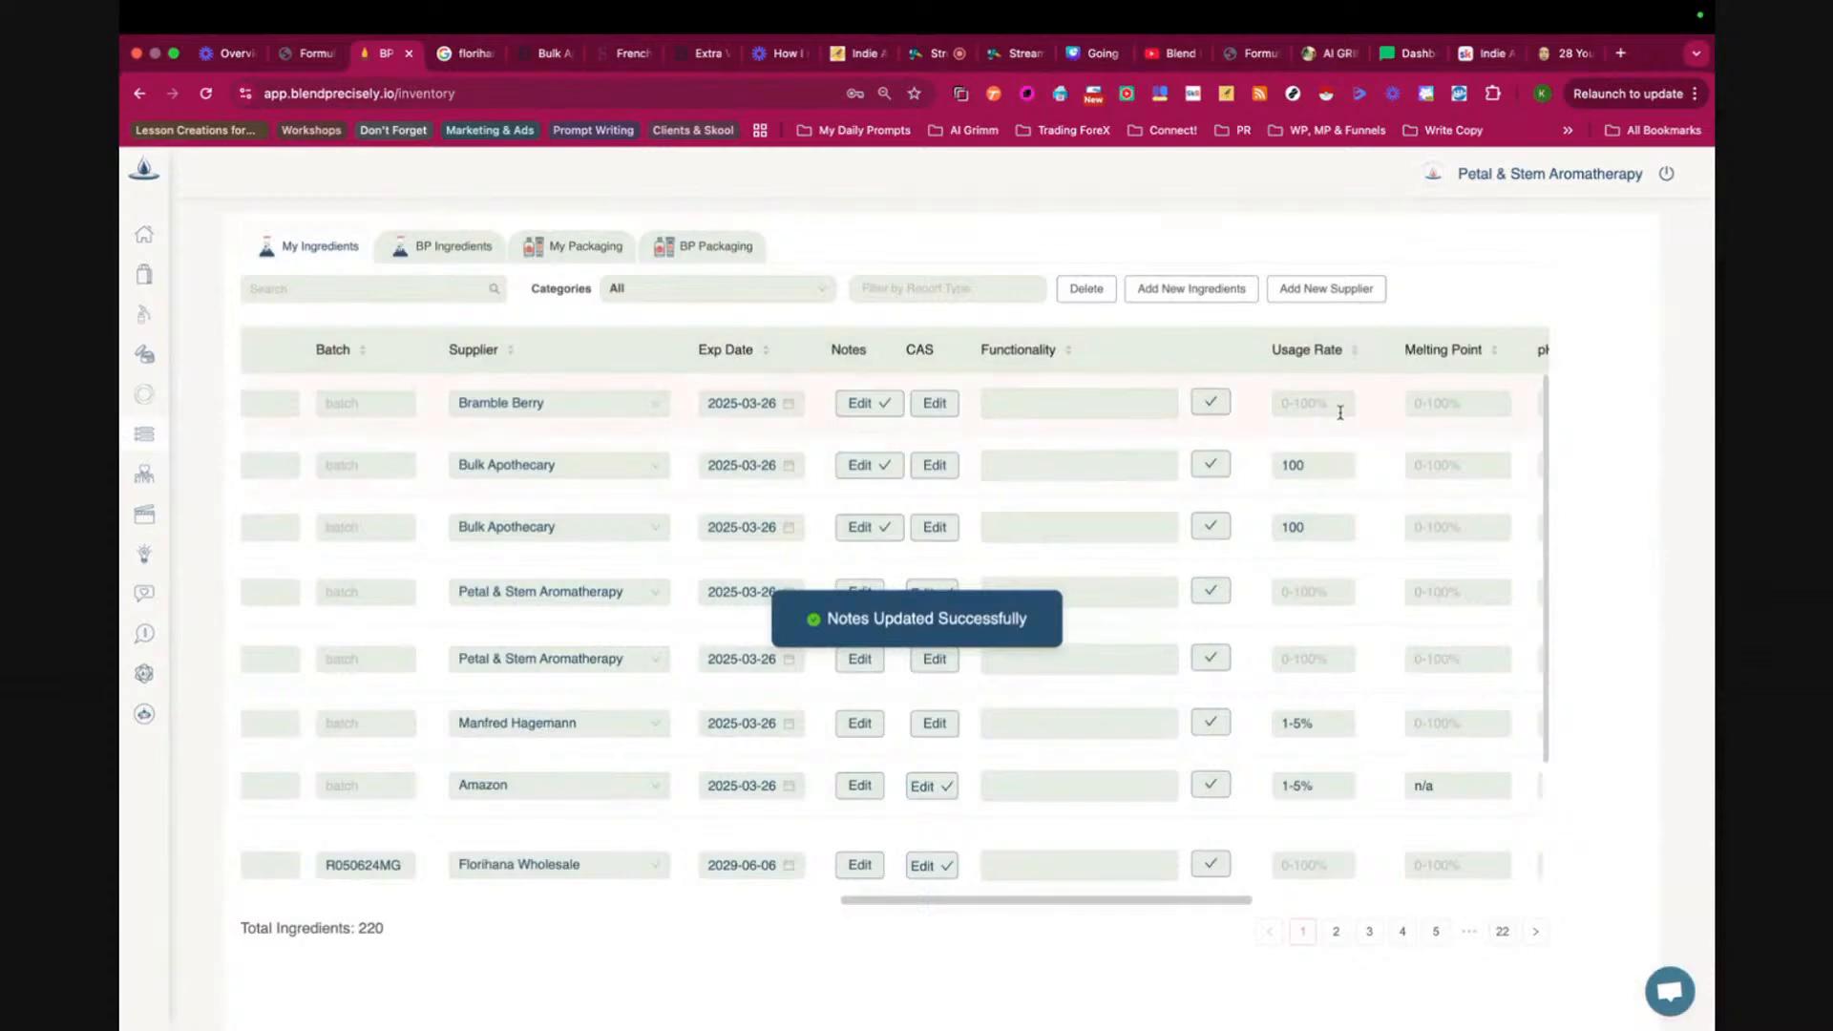
# - On the Bramble Berry French Green Clay page, expand the Specifications and copy the full list with its heading
pyautogui.hscroll(5, 1337, 413)
pyautogui.hscroll(7, 1339, 412)
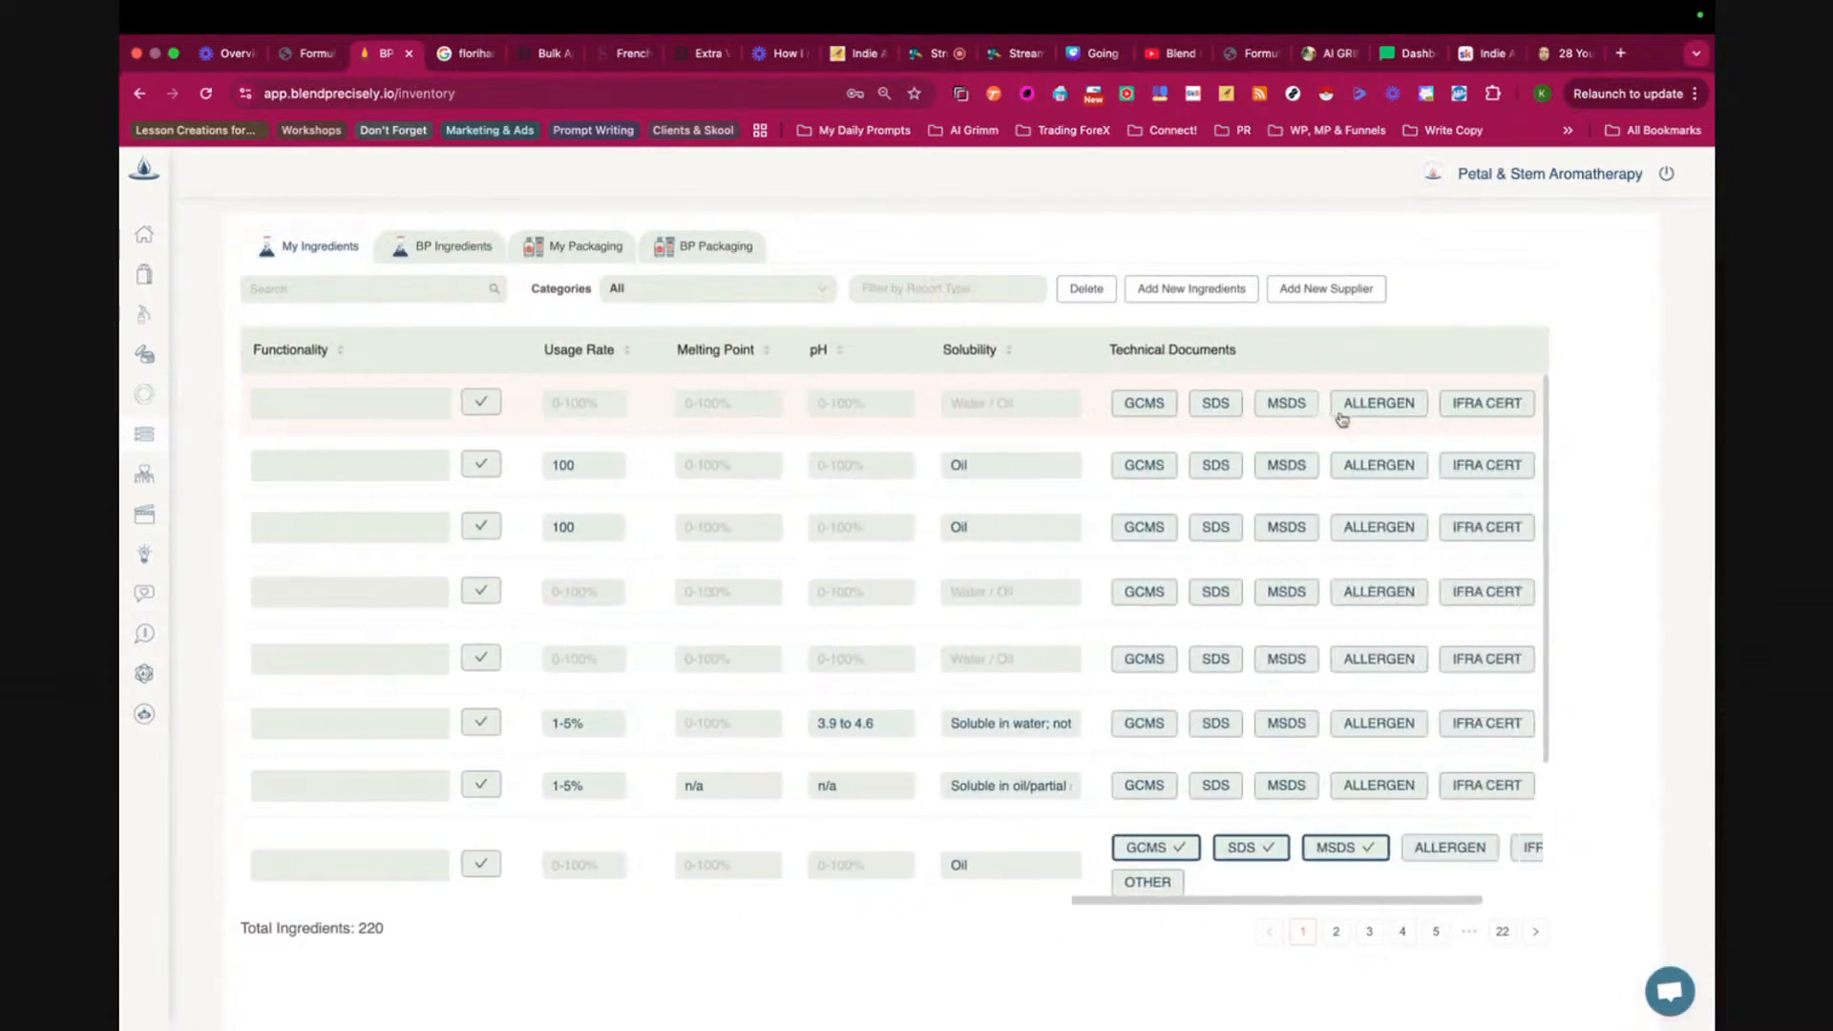
pyautogui.hscroll(-8, 1341, 419)
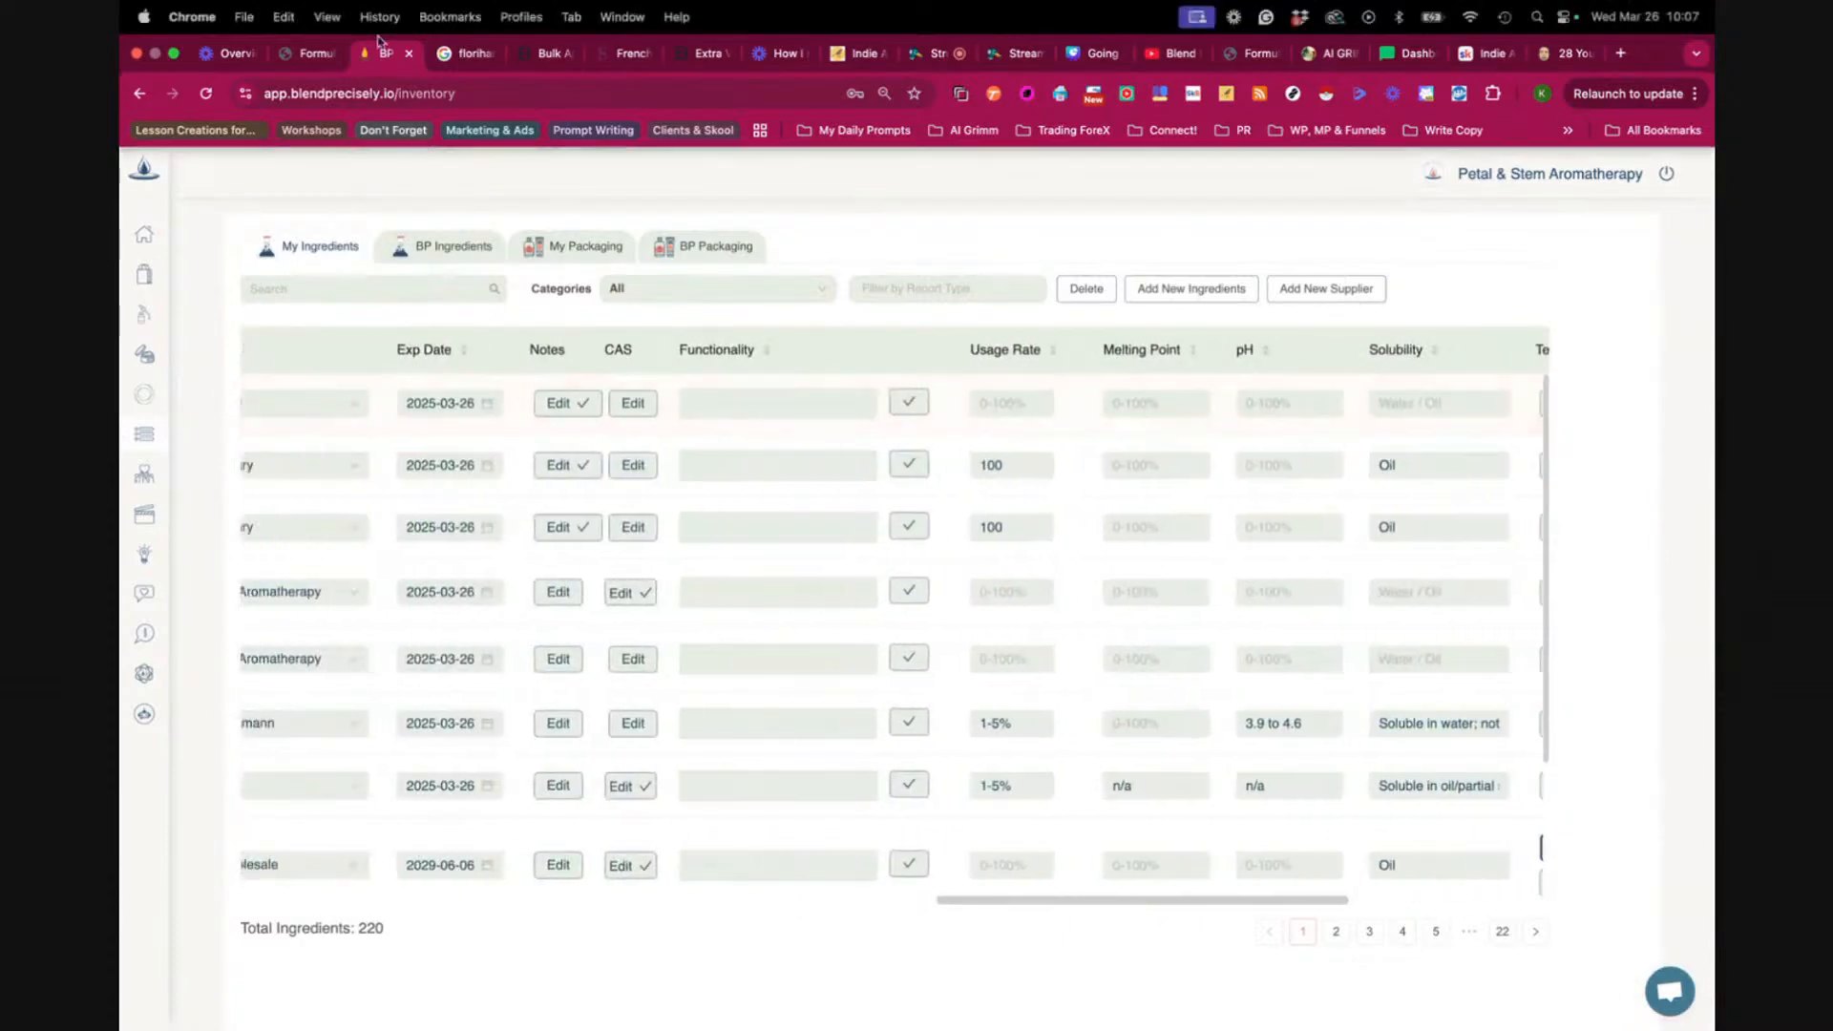
pyautogui.click(615, 57)
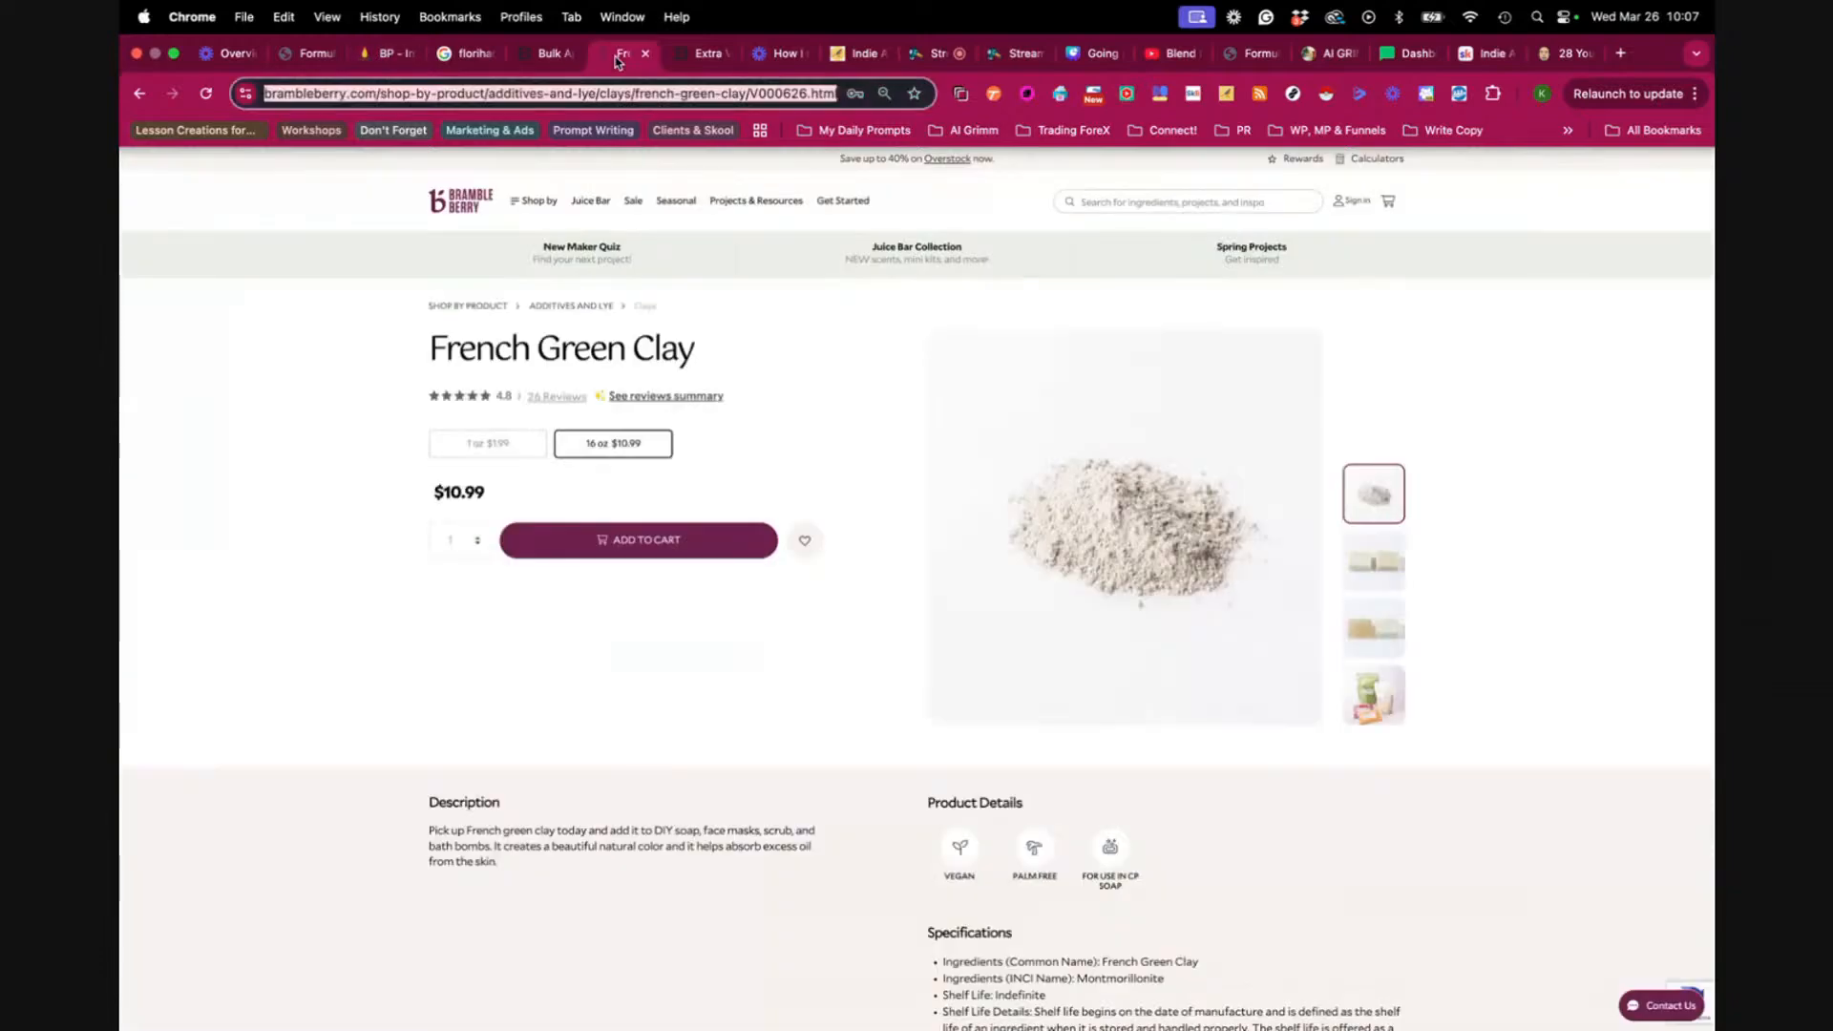
pyautogui.scroll(-5, 740, 640)
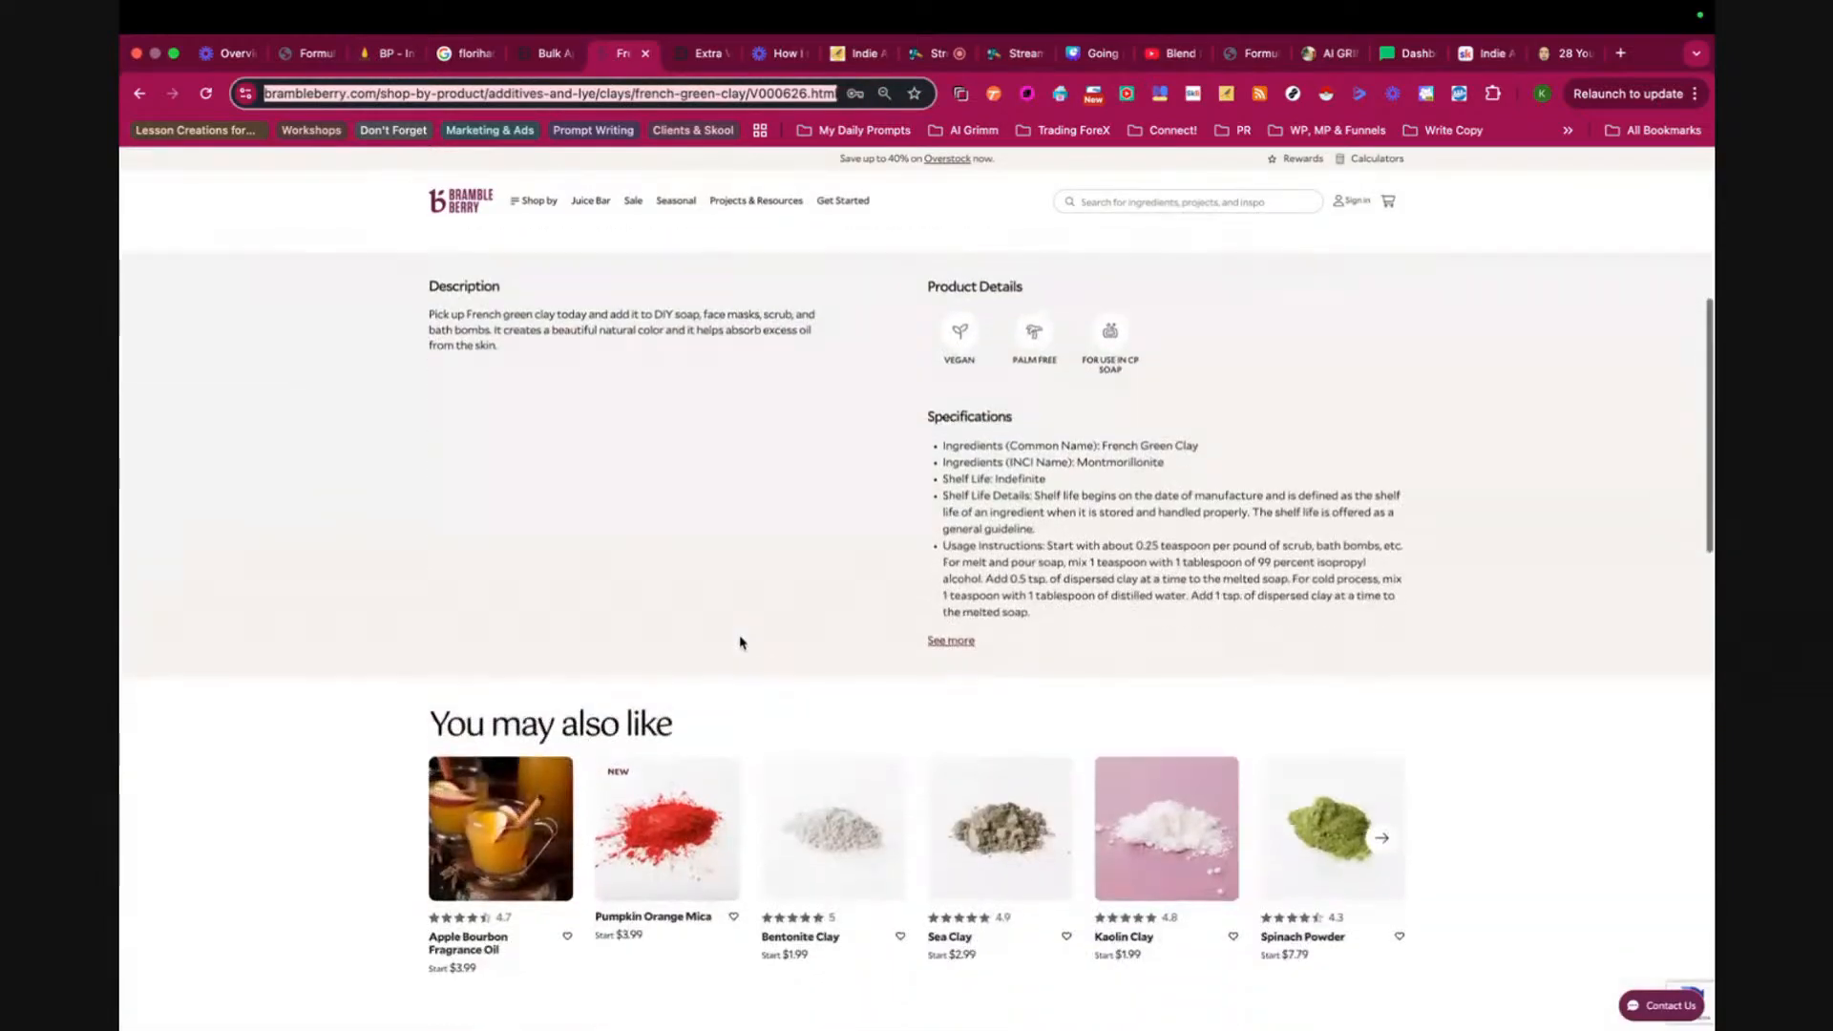
pyautogui.click(960, 642)
pyautogui.moveTo(1218, 783); pyautogui.dragTo(921, 424)
pyautogui.press('super+c')
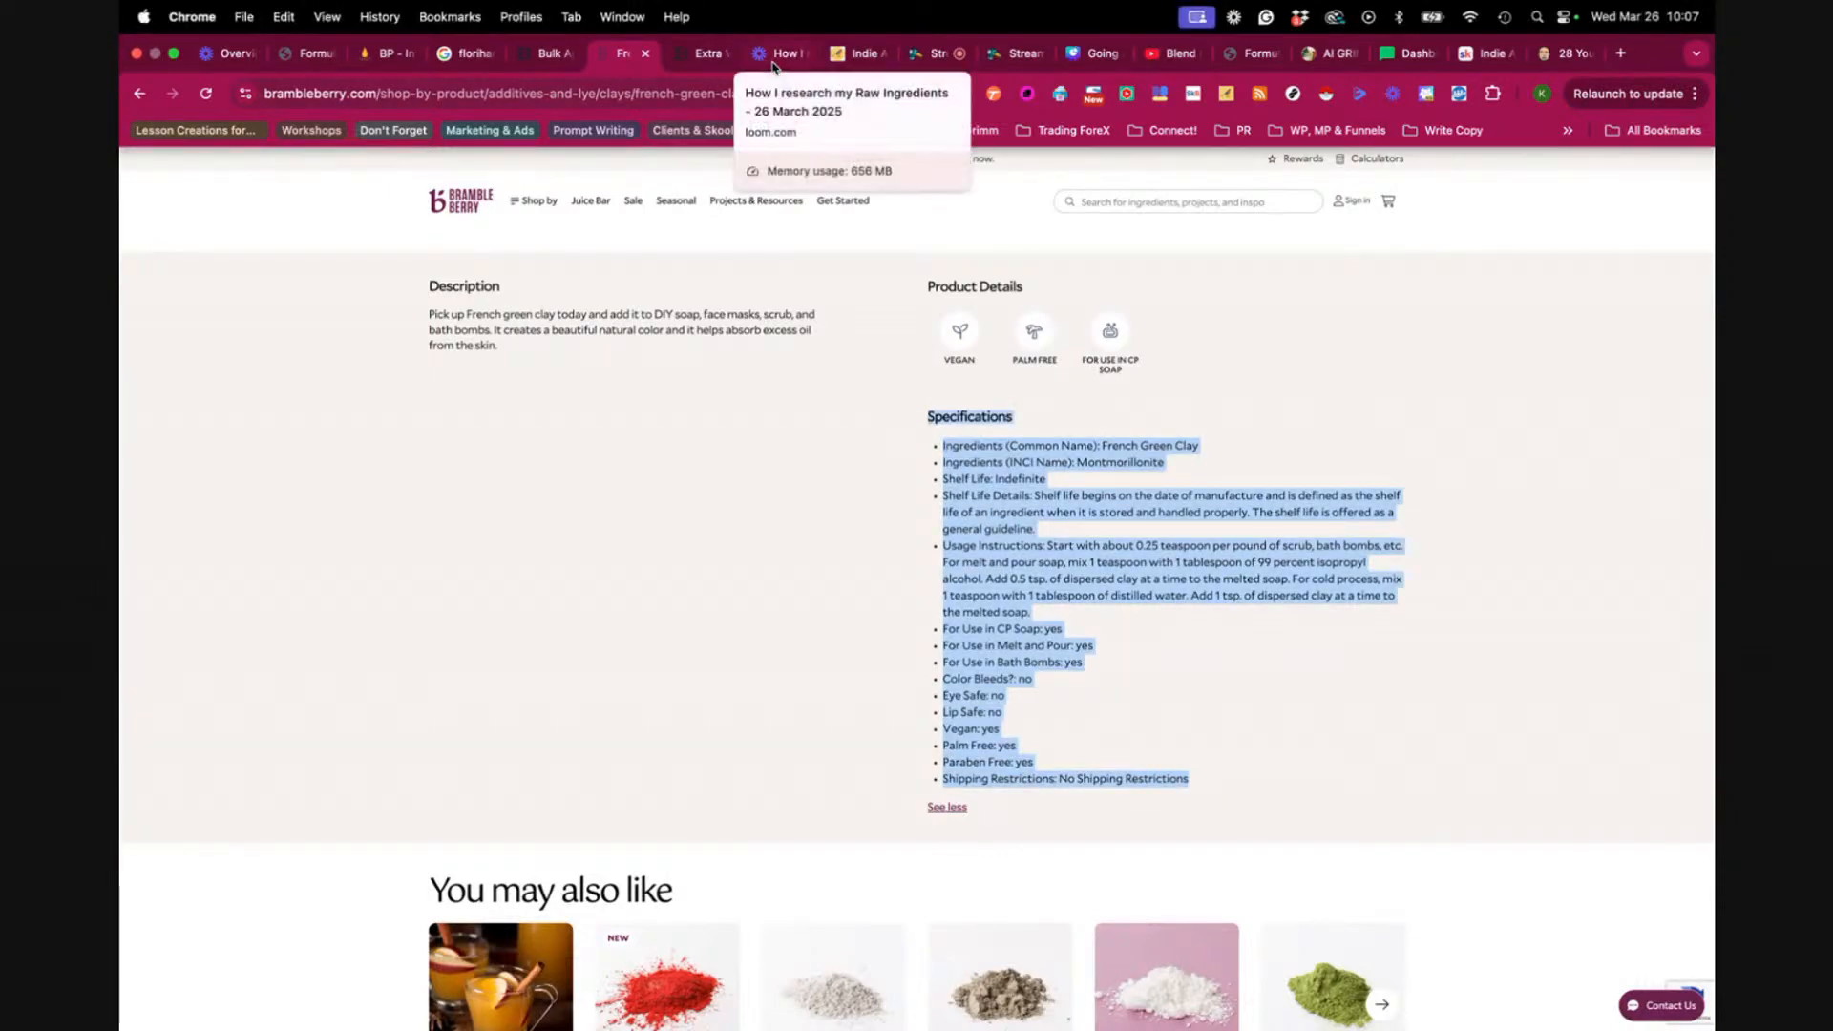
# - Reopen French Green Clay's notes in Blend Precisely and paste the specifications below the product link
pyautogui.click(387, 54)
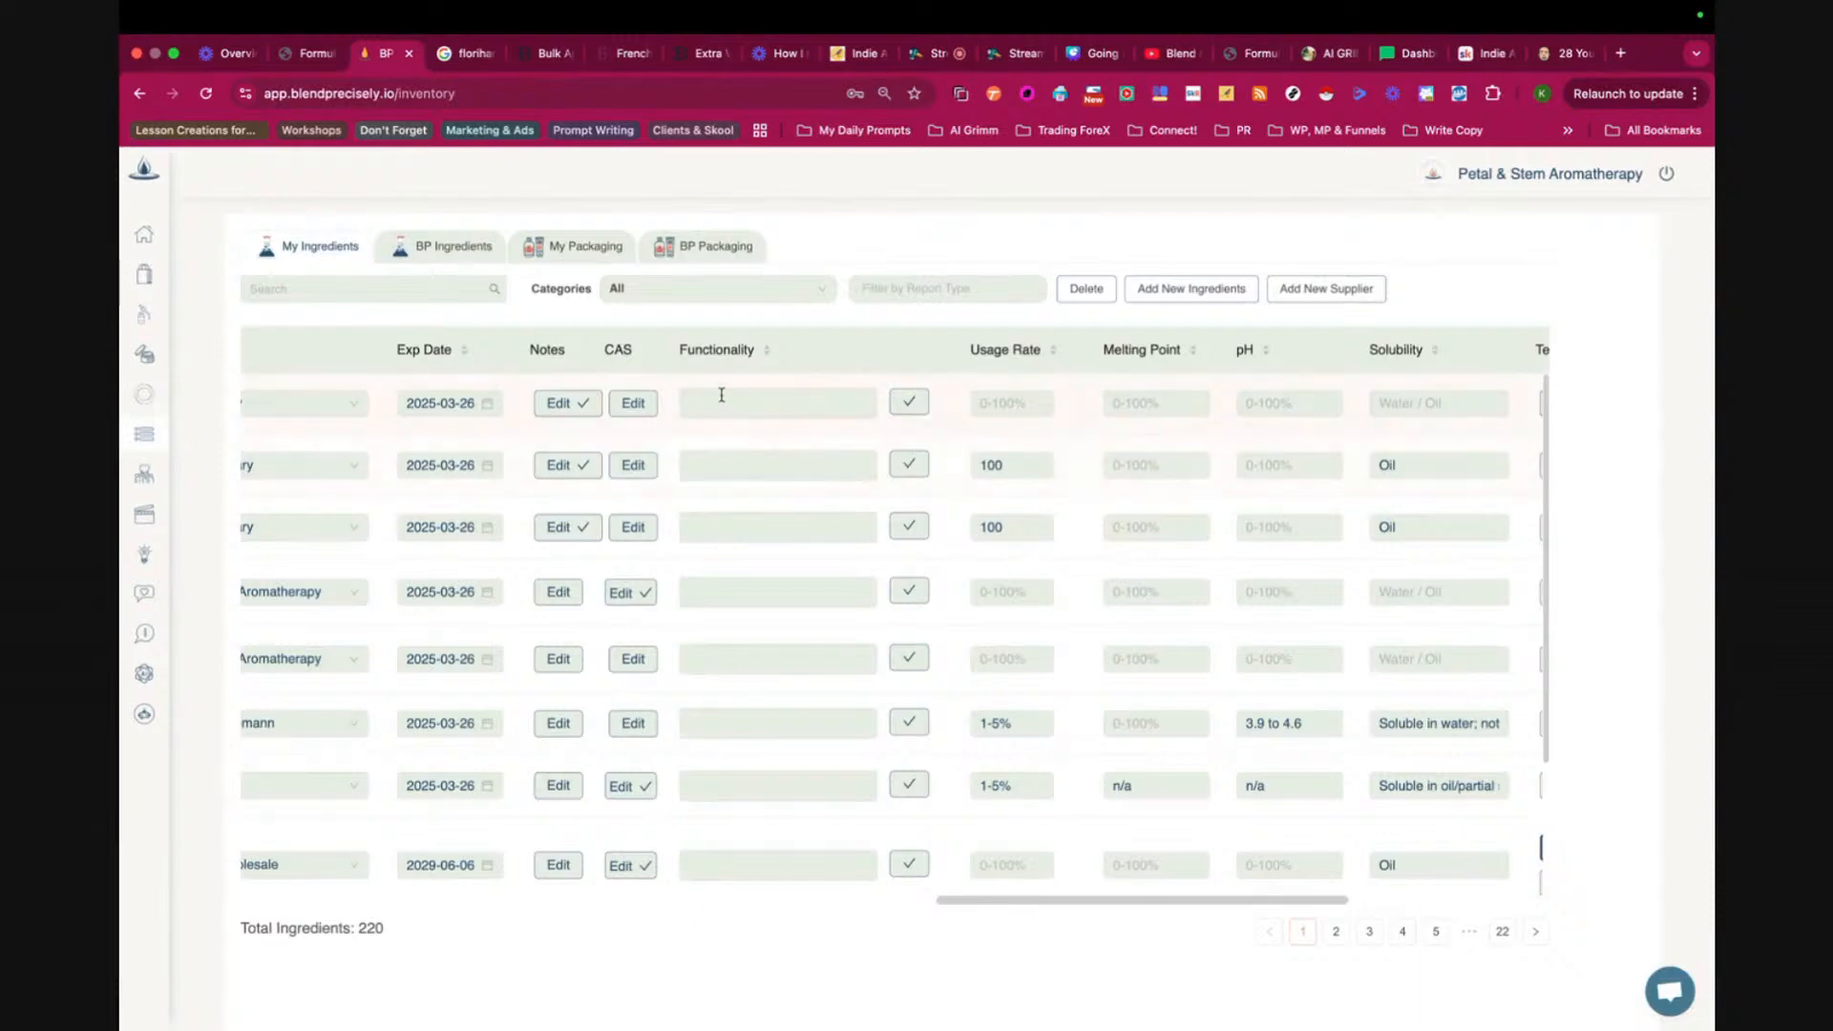
pyautogui.click(567, 404)
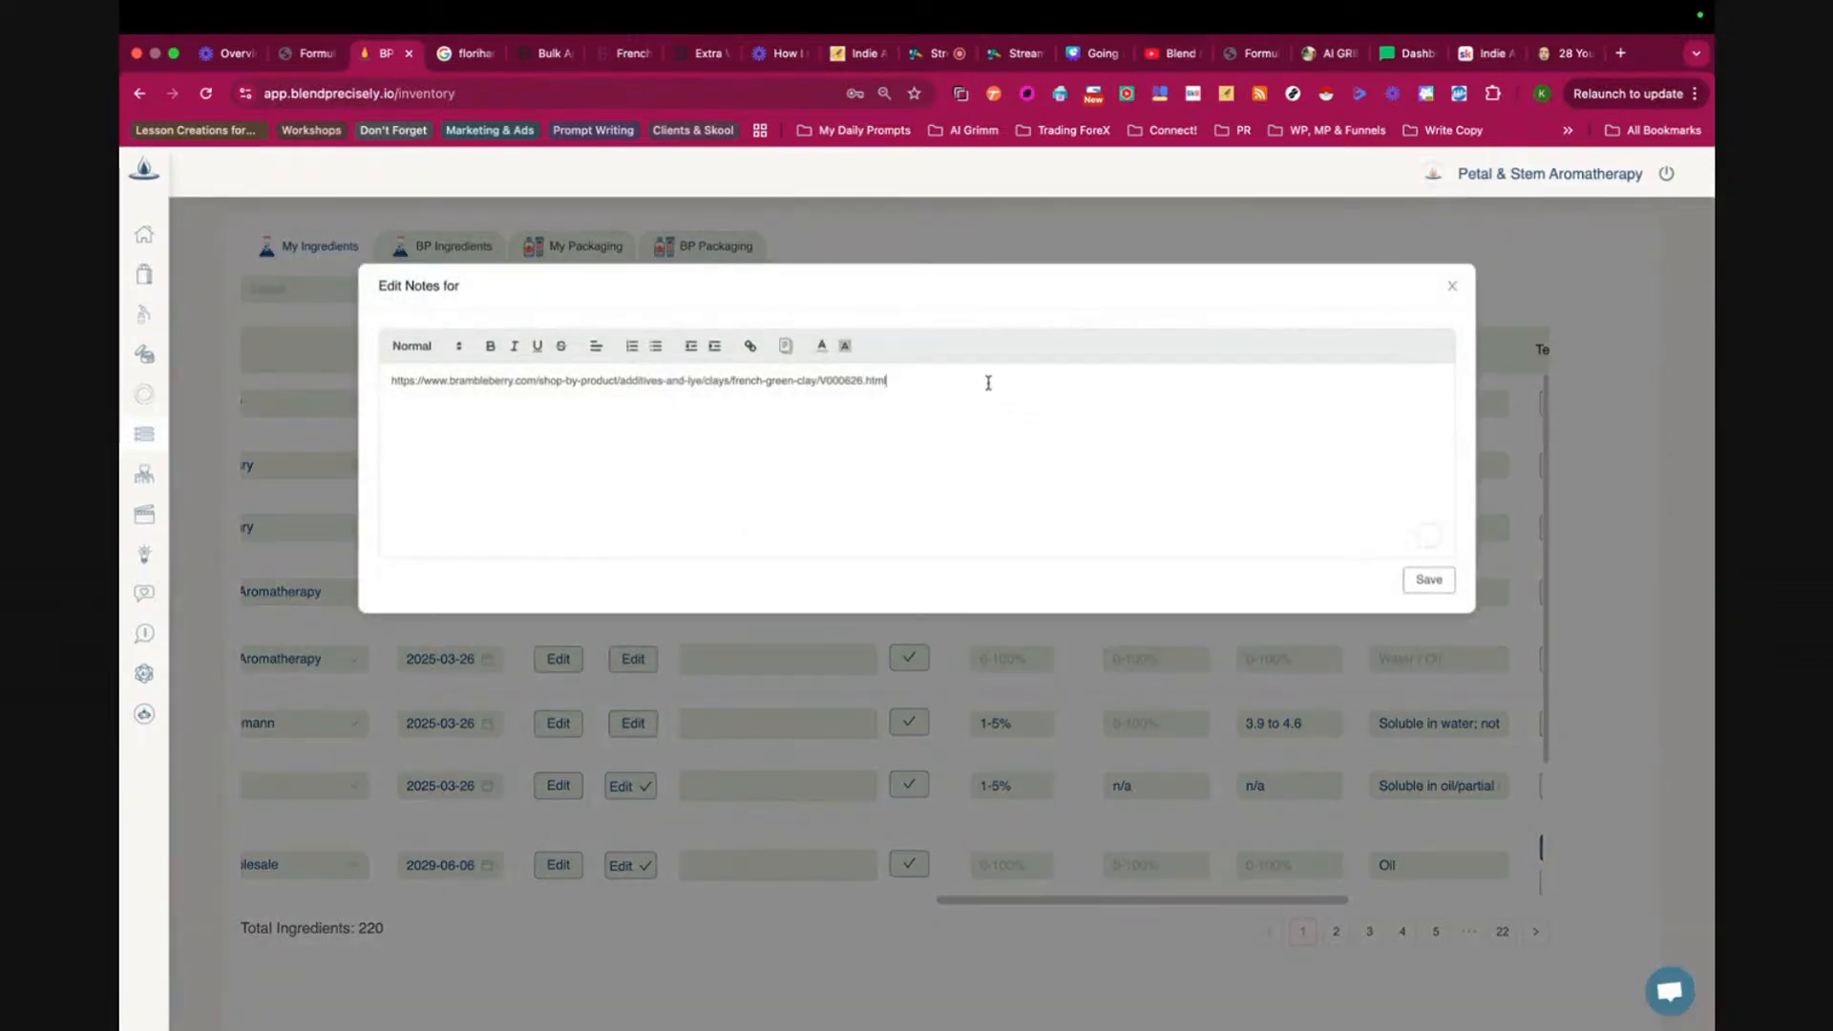
pyautogui.press('super+v')
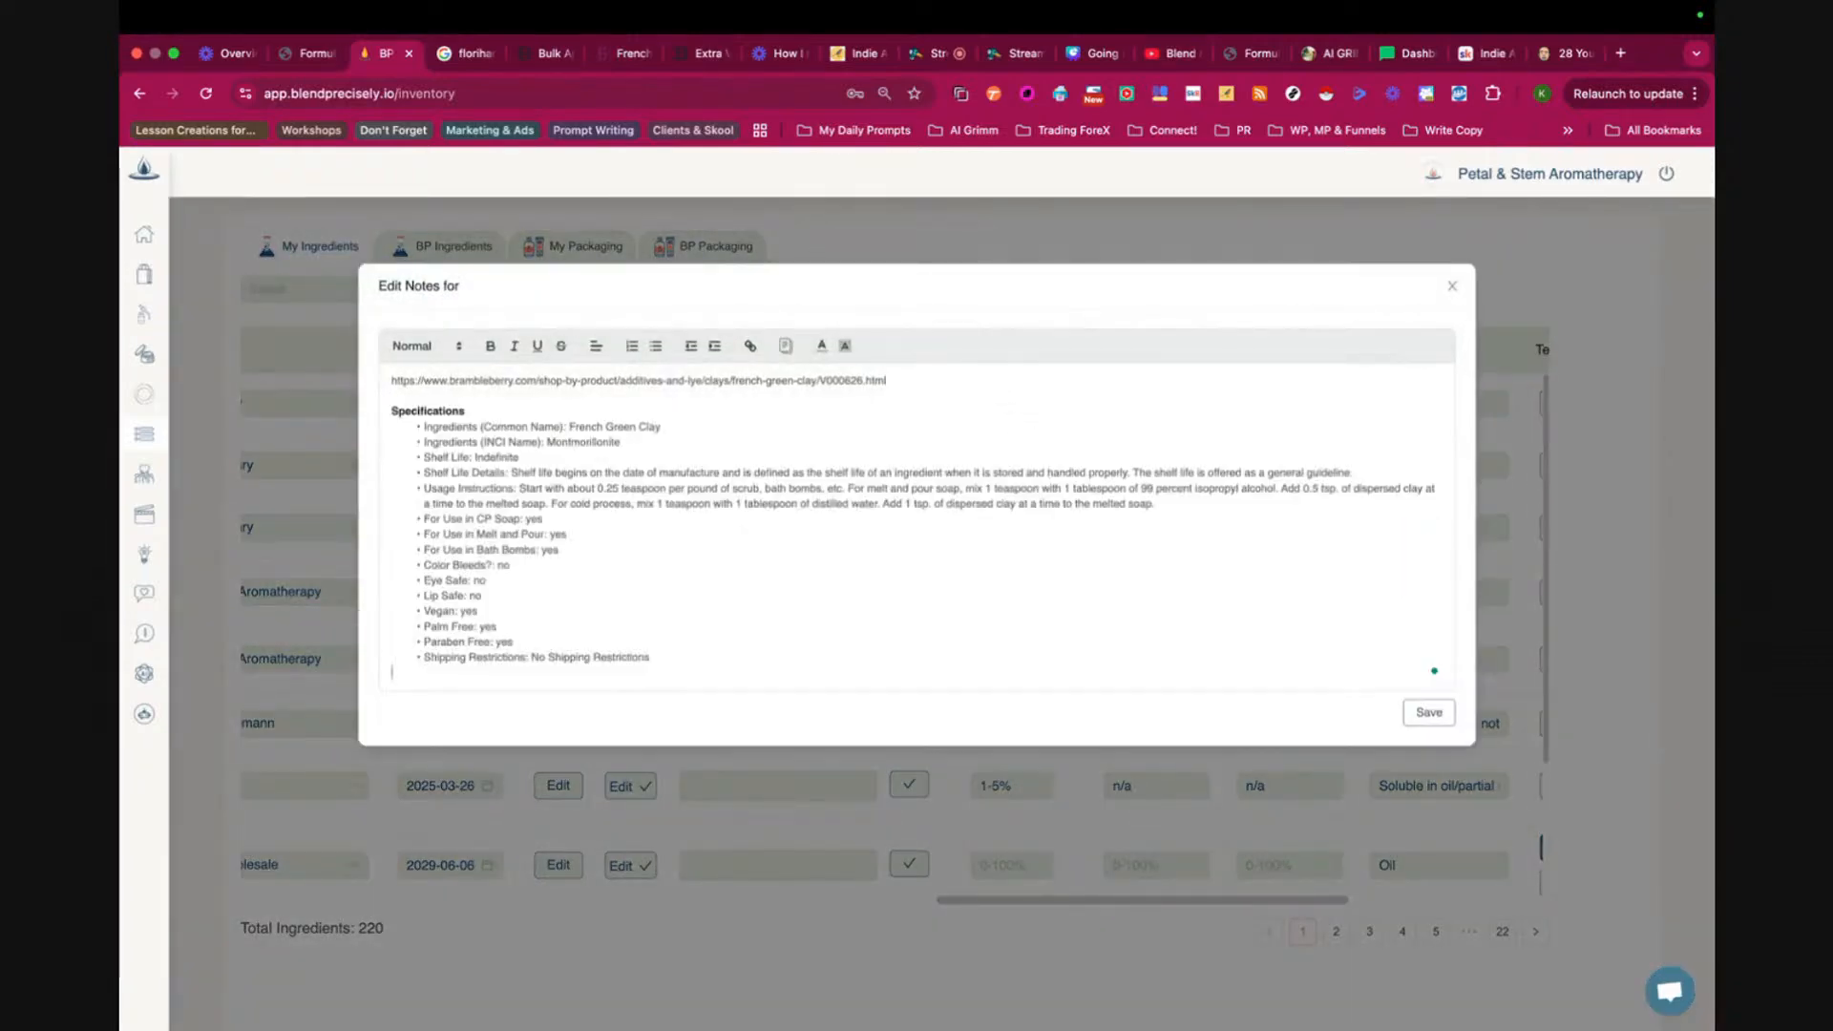
# - Copy the product description from Bramble Berry, paste it between the link and the specifications in the notes, and save
pyautogui.click(611, 55)
pyautogui.moveTo(522, 362); pyautogui.dragTo(398, 329)
pyautogui.press('super+c')
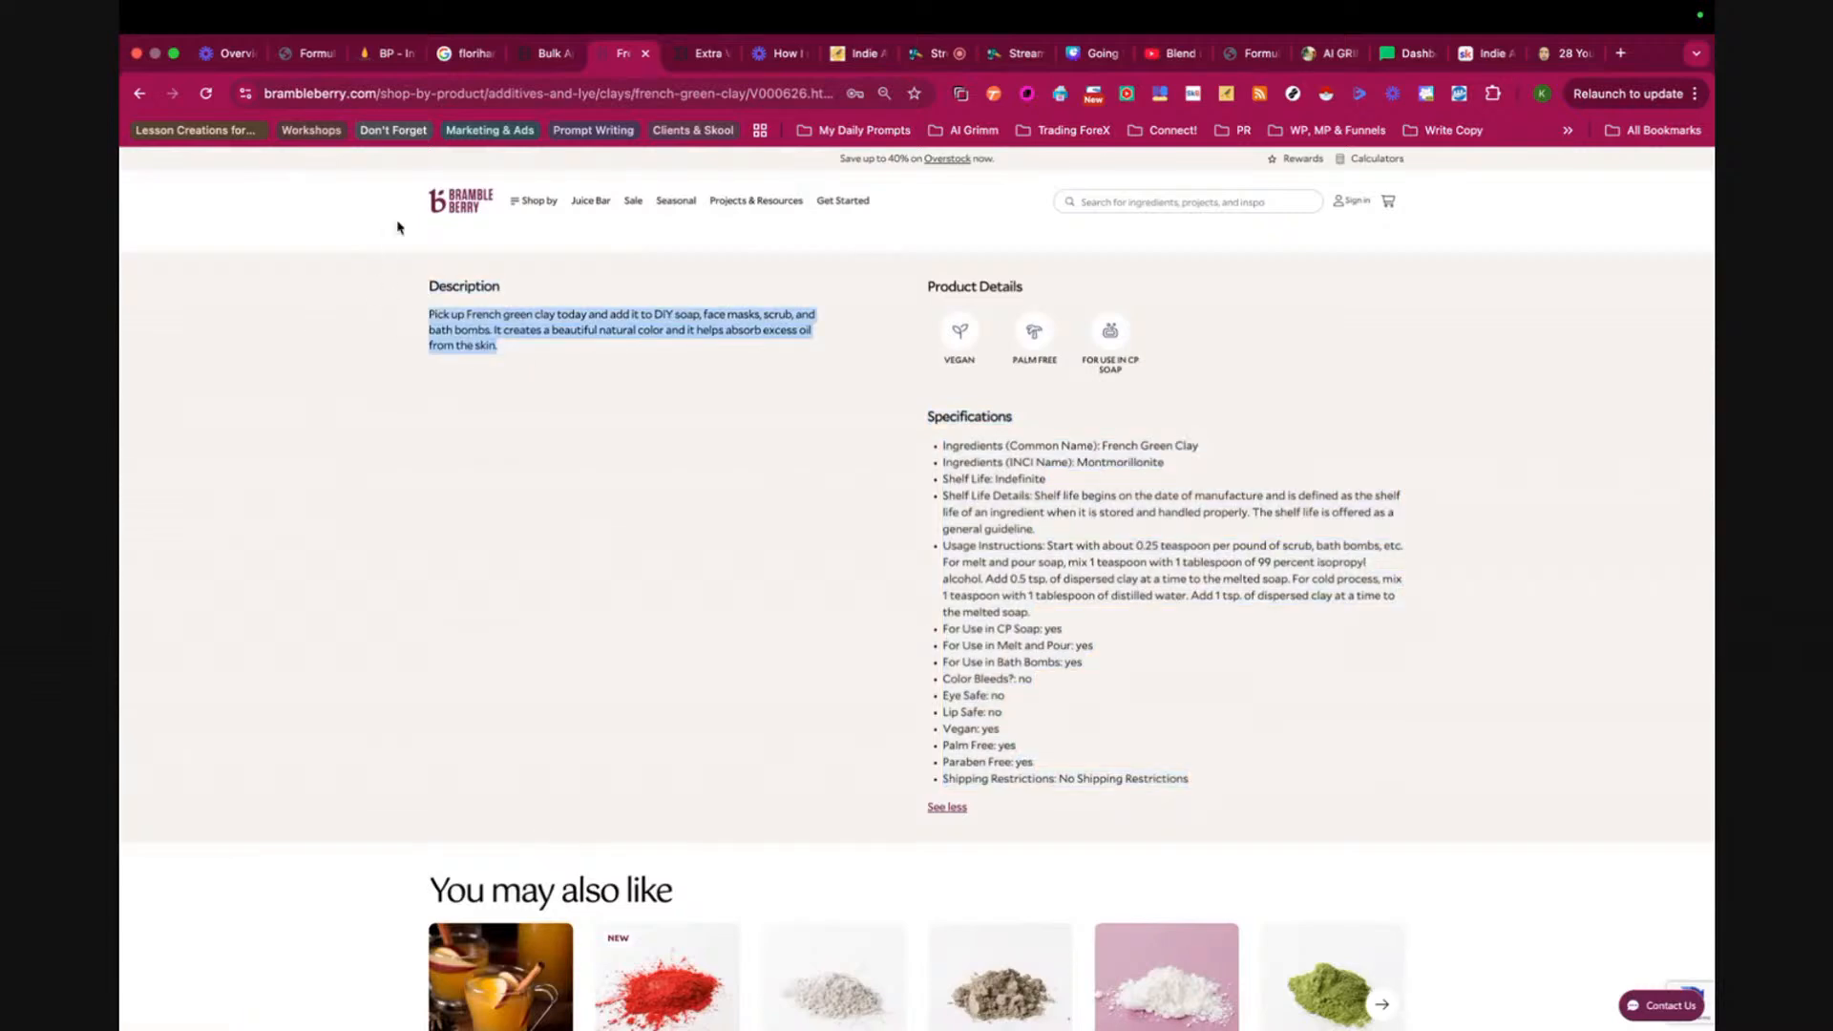
pyautogui.click(399, 61)
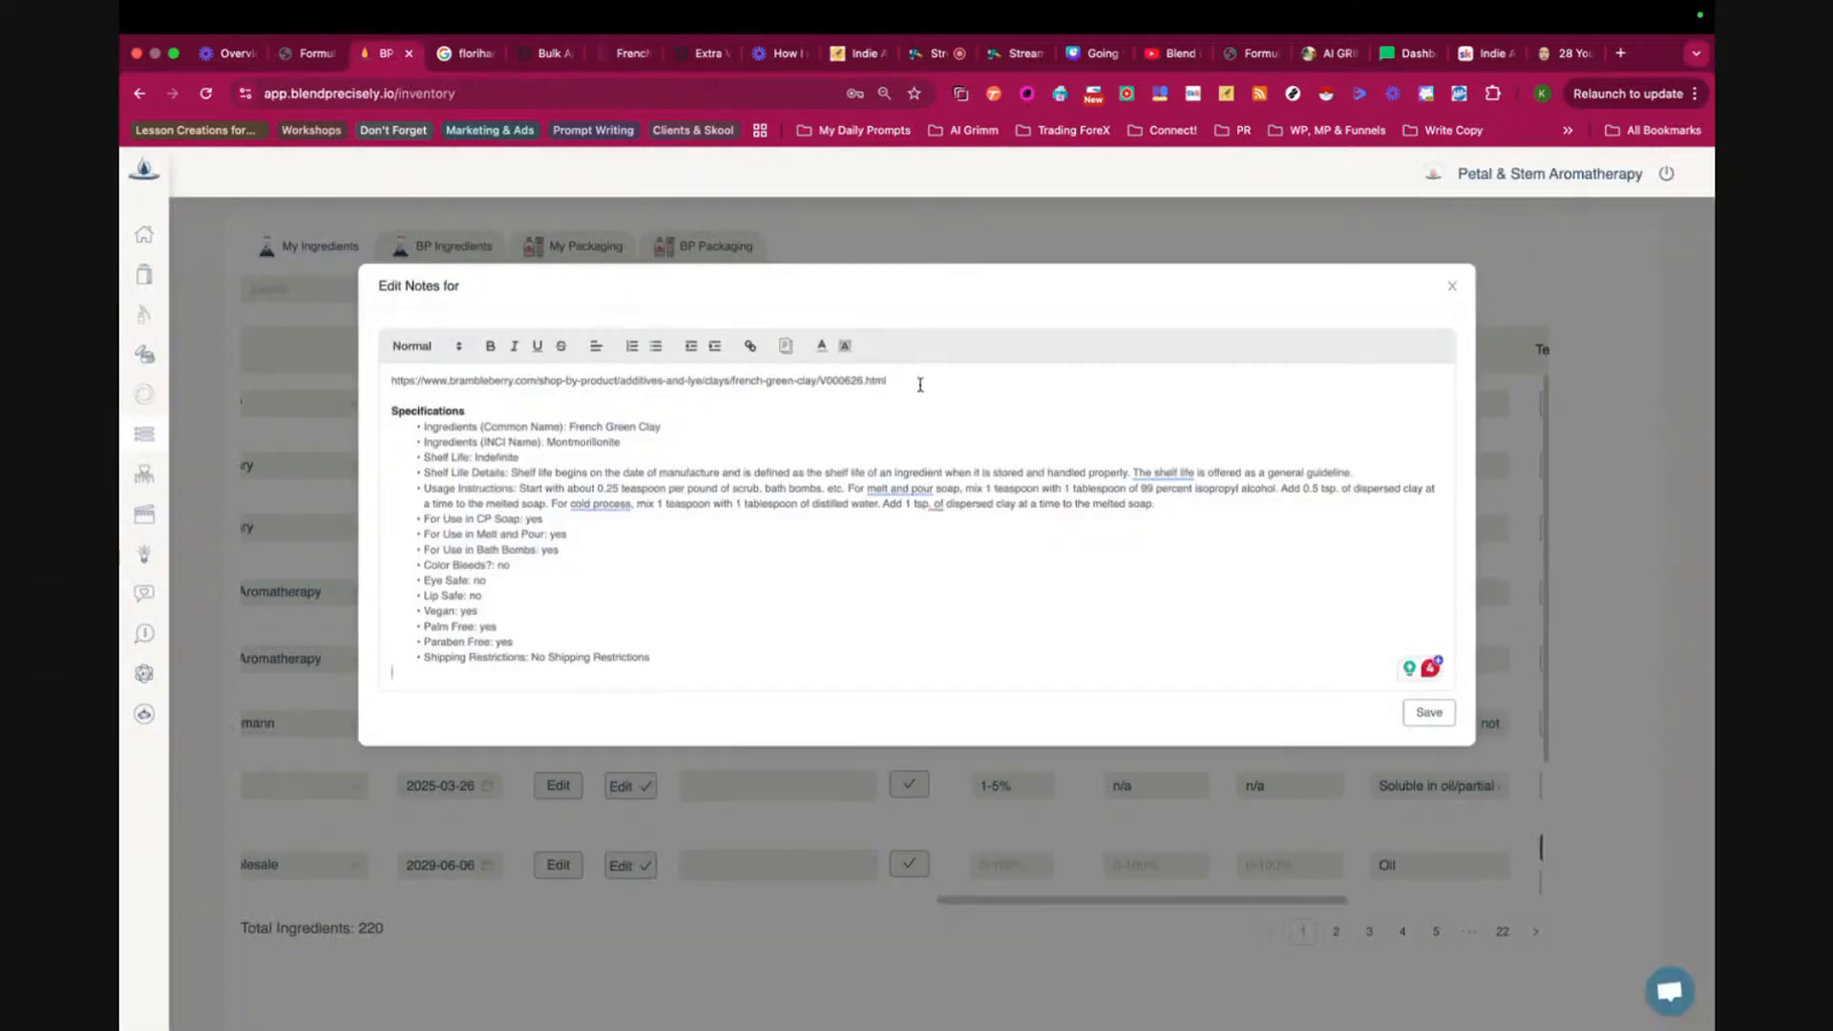
pyautogui.press('Return')
pyautogui.press('super+v')
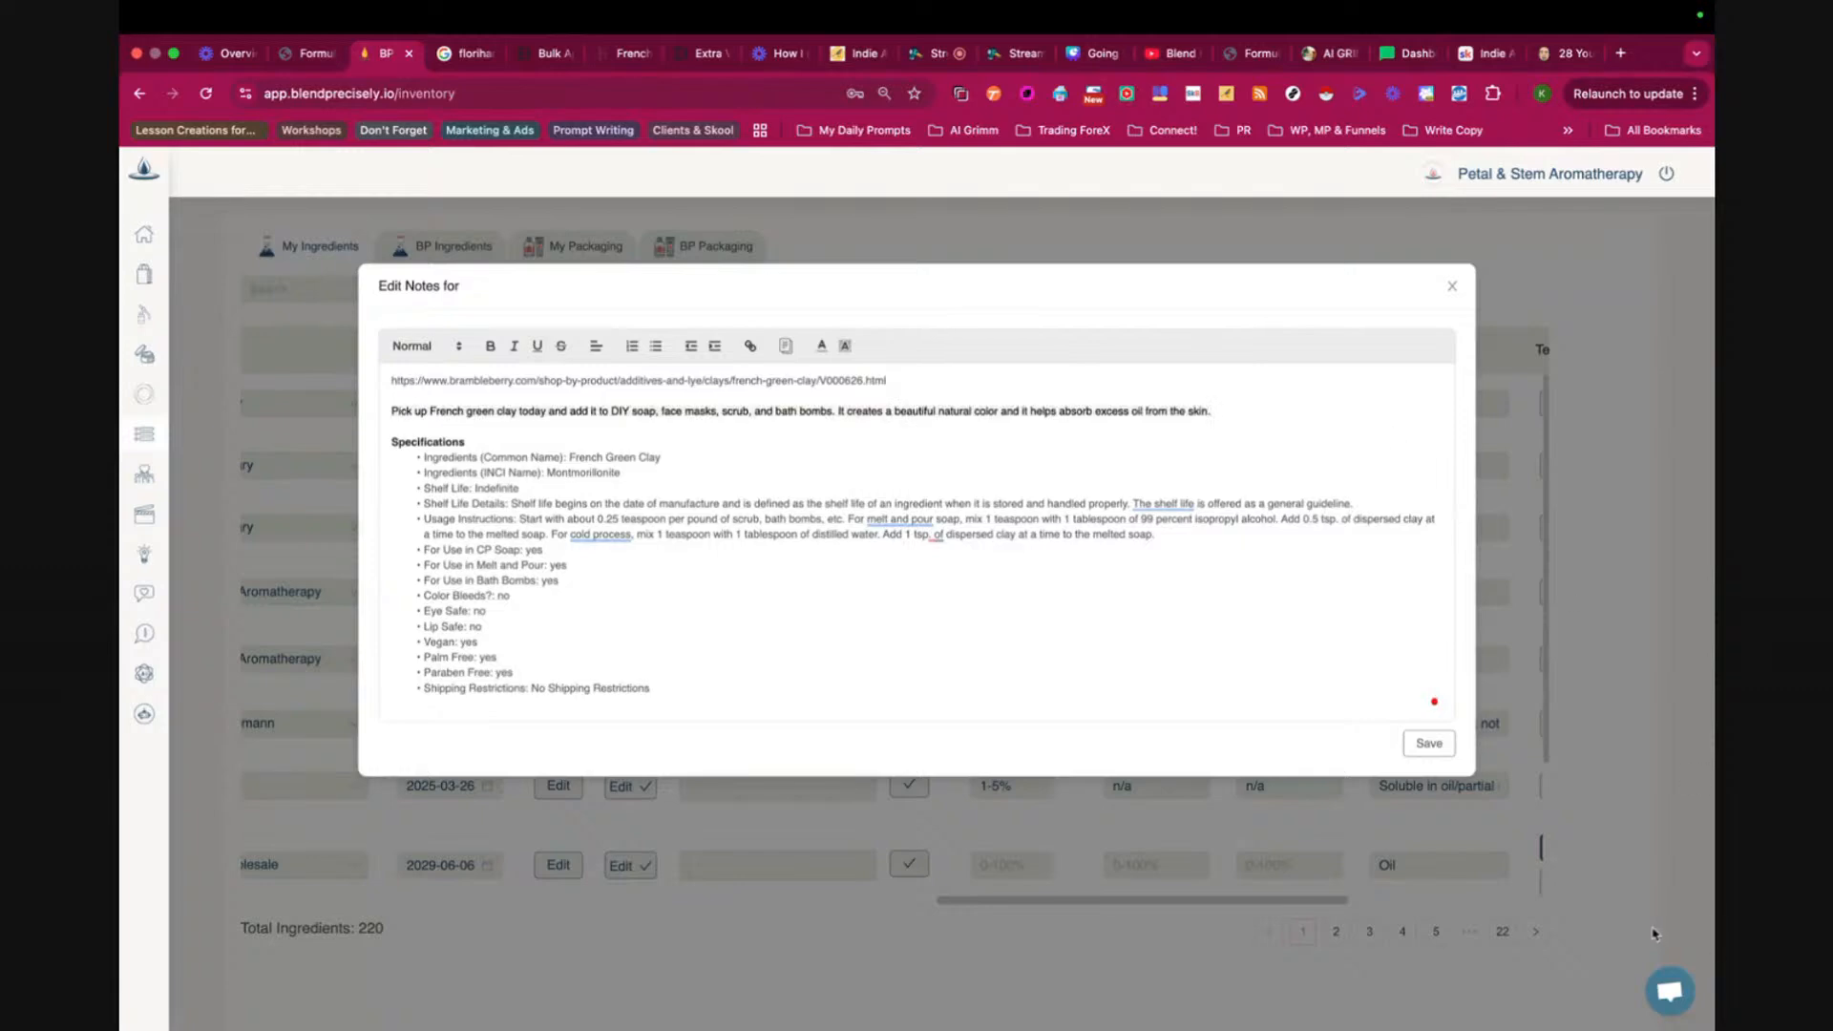
pyautogui.click(1429, 744)
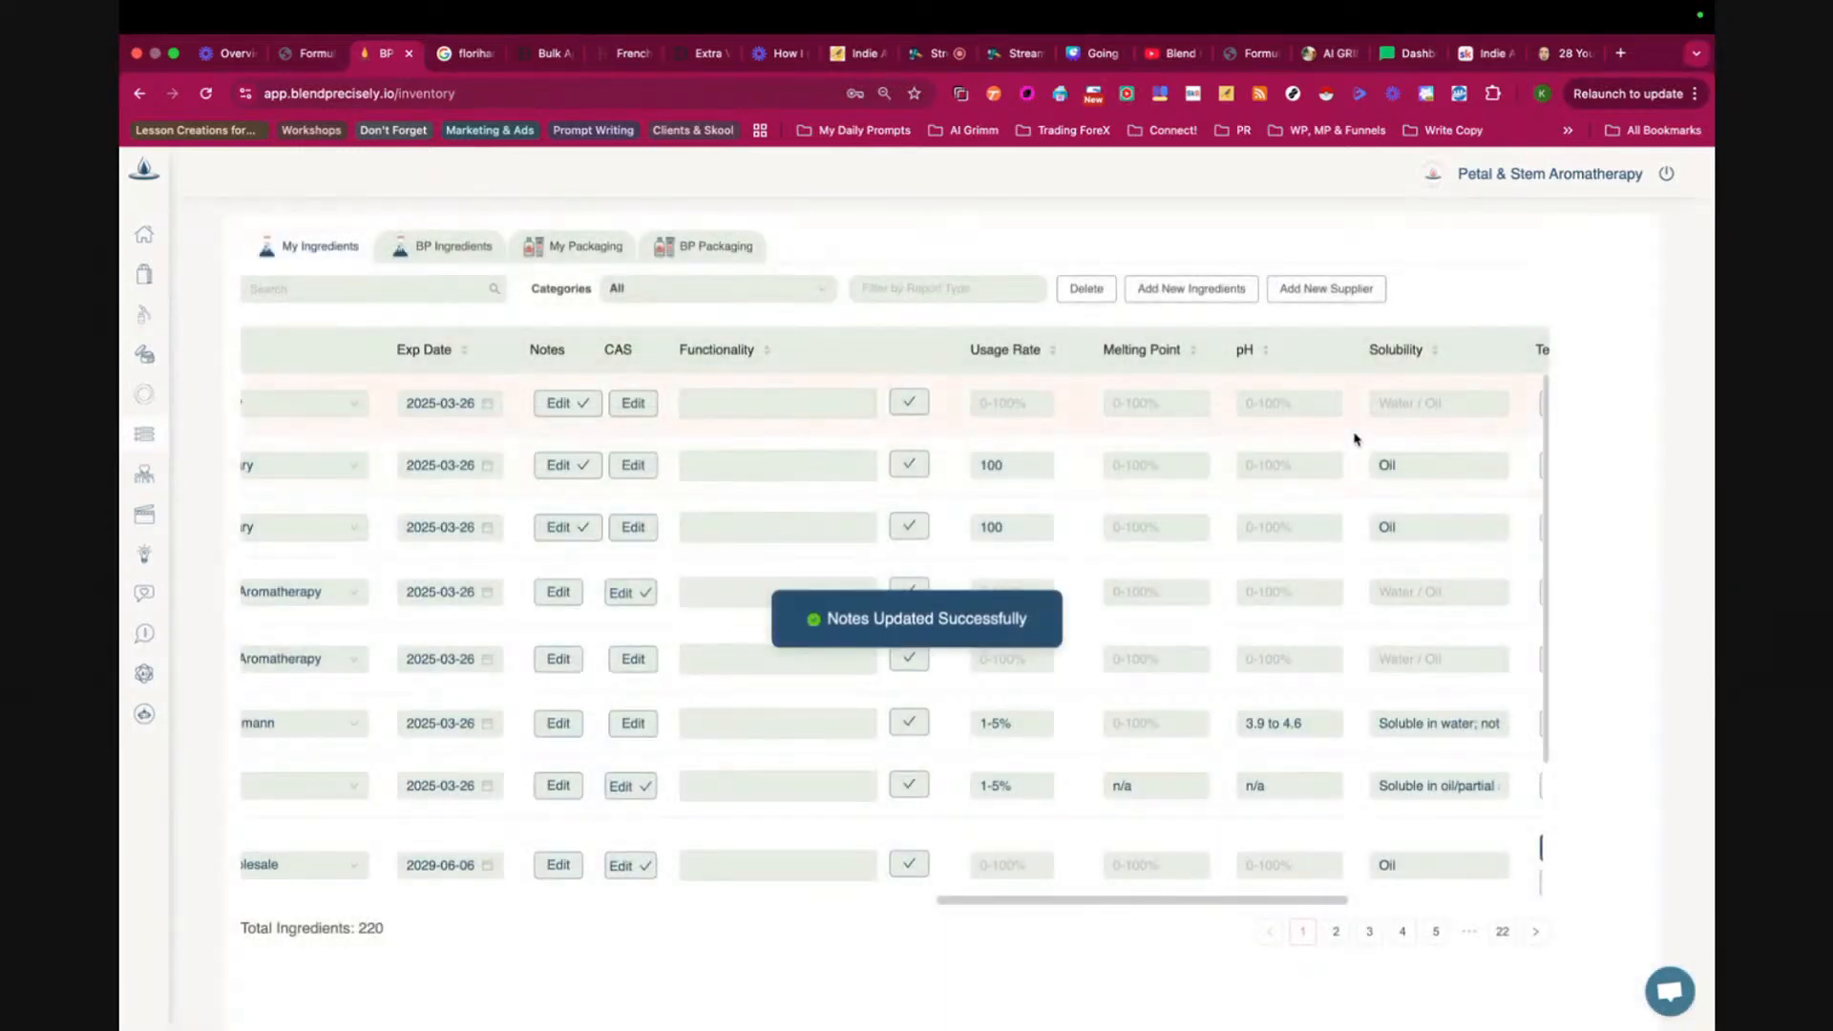
# - Look over the remaining French Green Clay fields and technical documents, and return to the Aromatherapy formulation page
pyautogui.hscroll(10, 1364, 432)
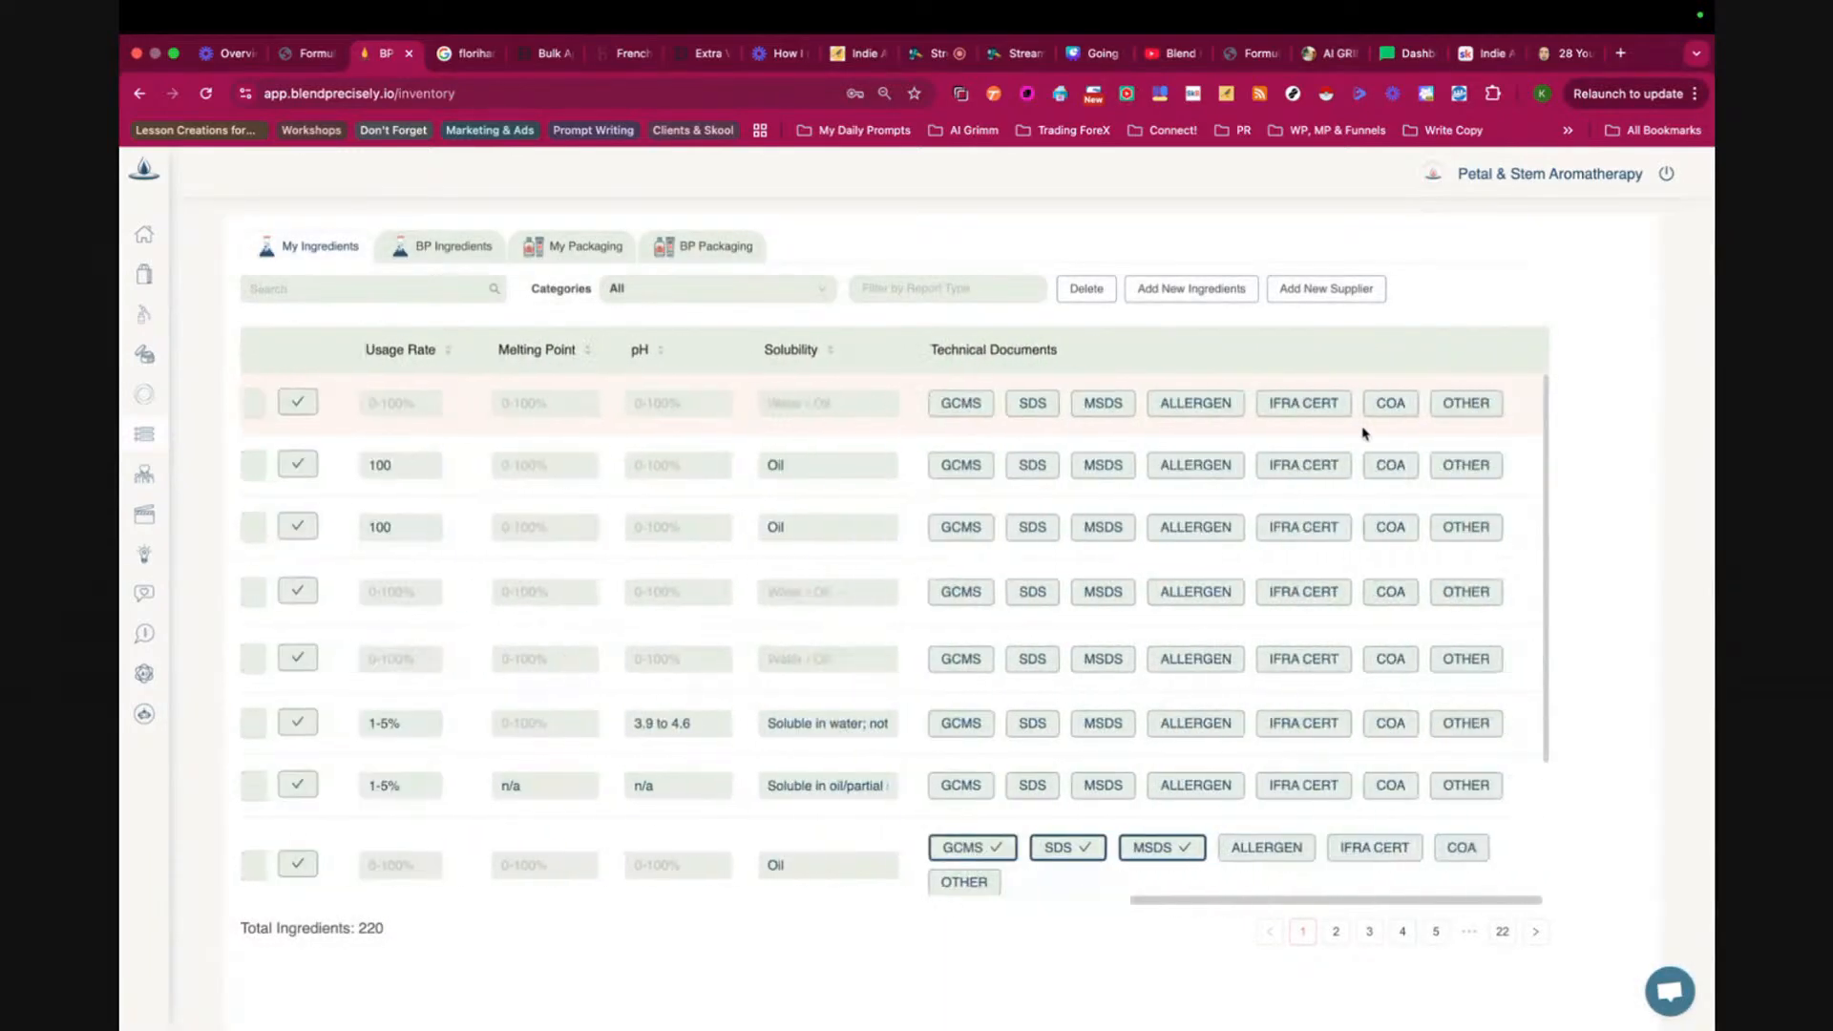
pyautogui.hscroll(-10, 1363, 433)
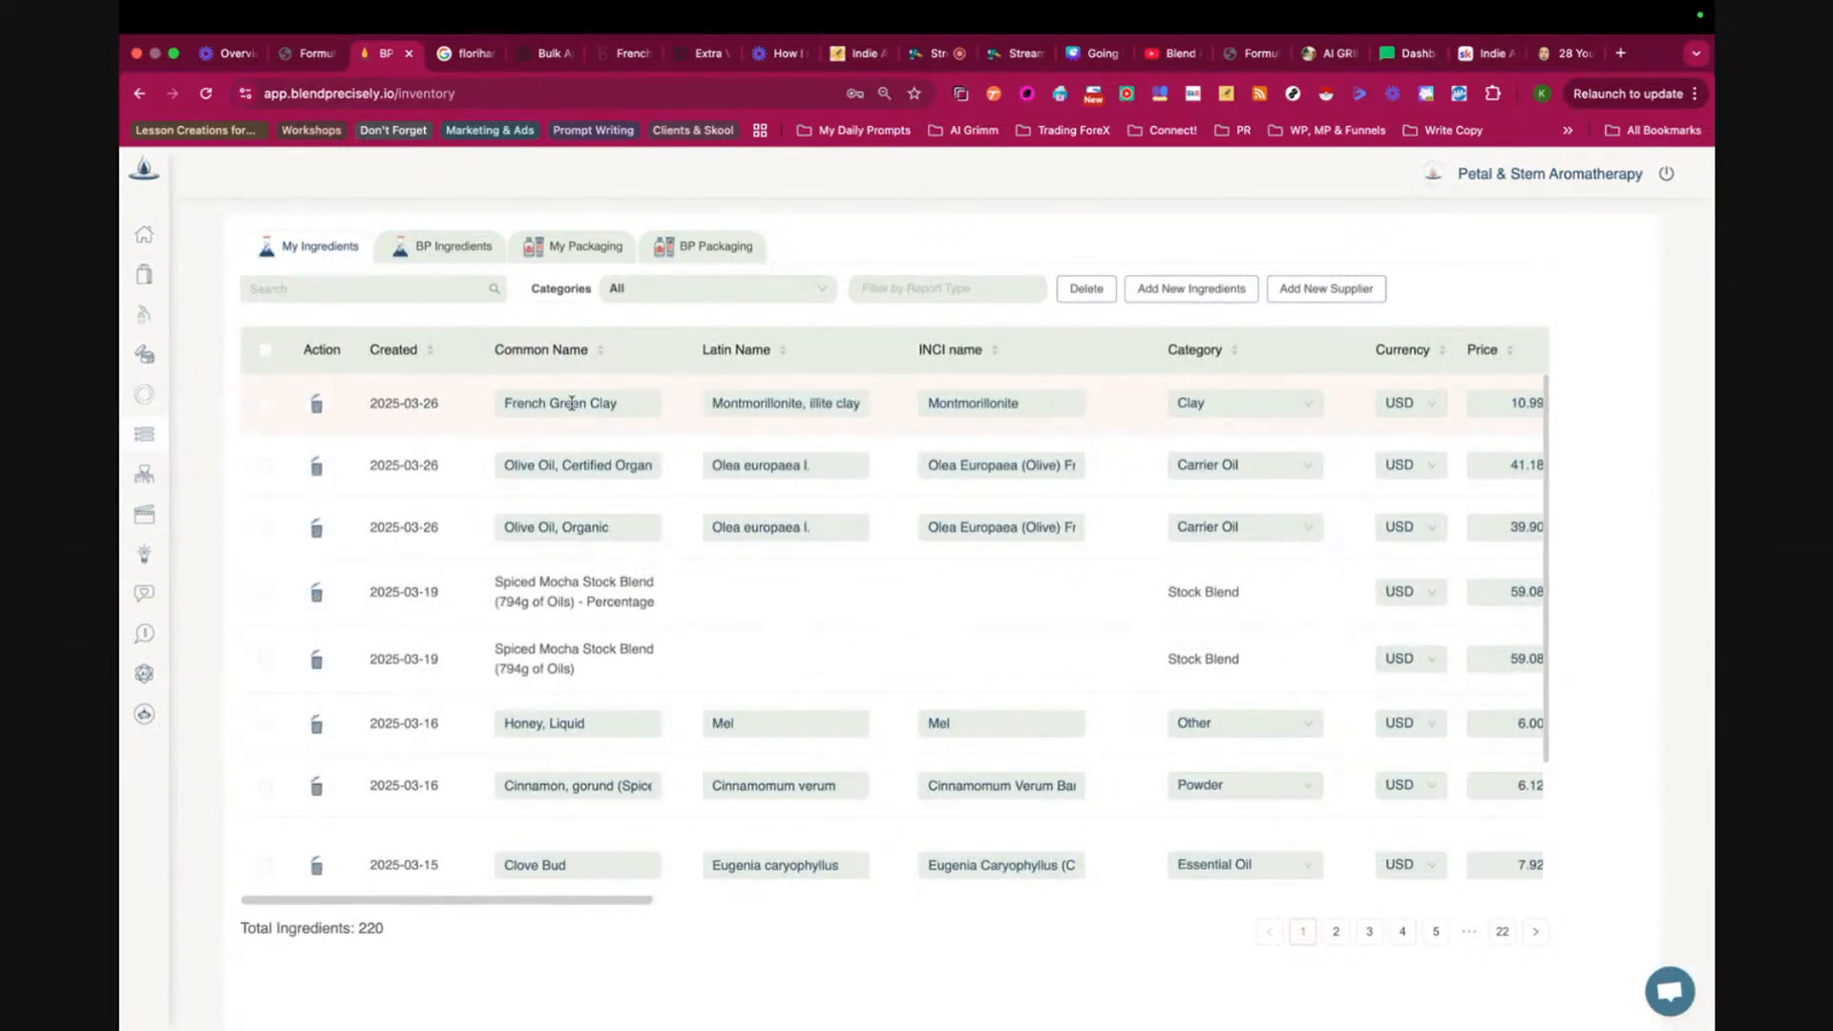
pyautogui.moveTo(145, 371)
pyautogui.click(212, 313)
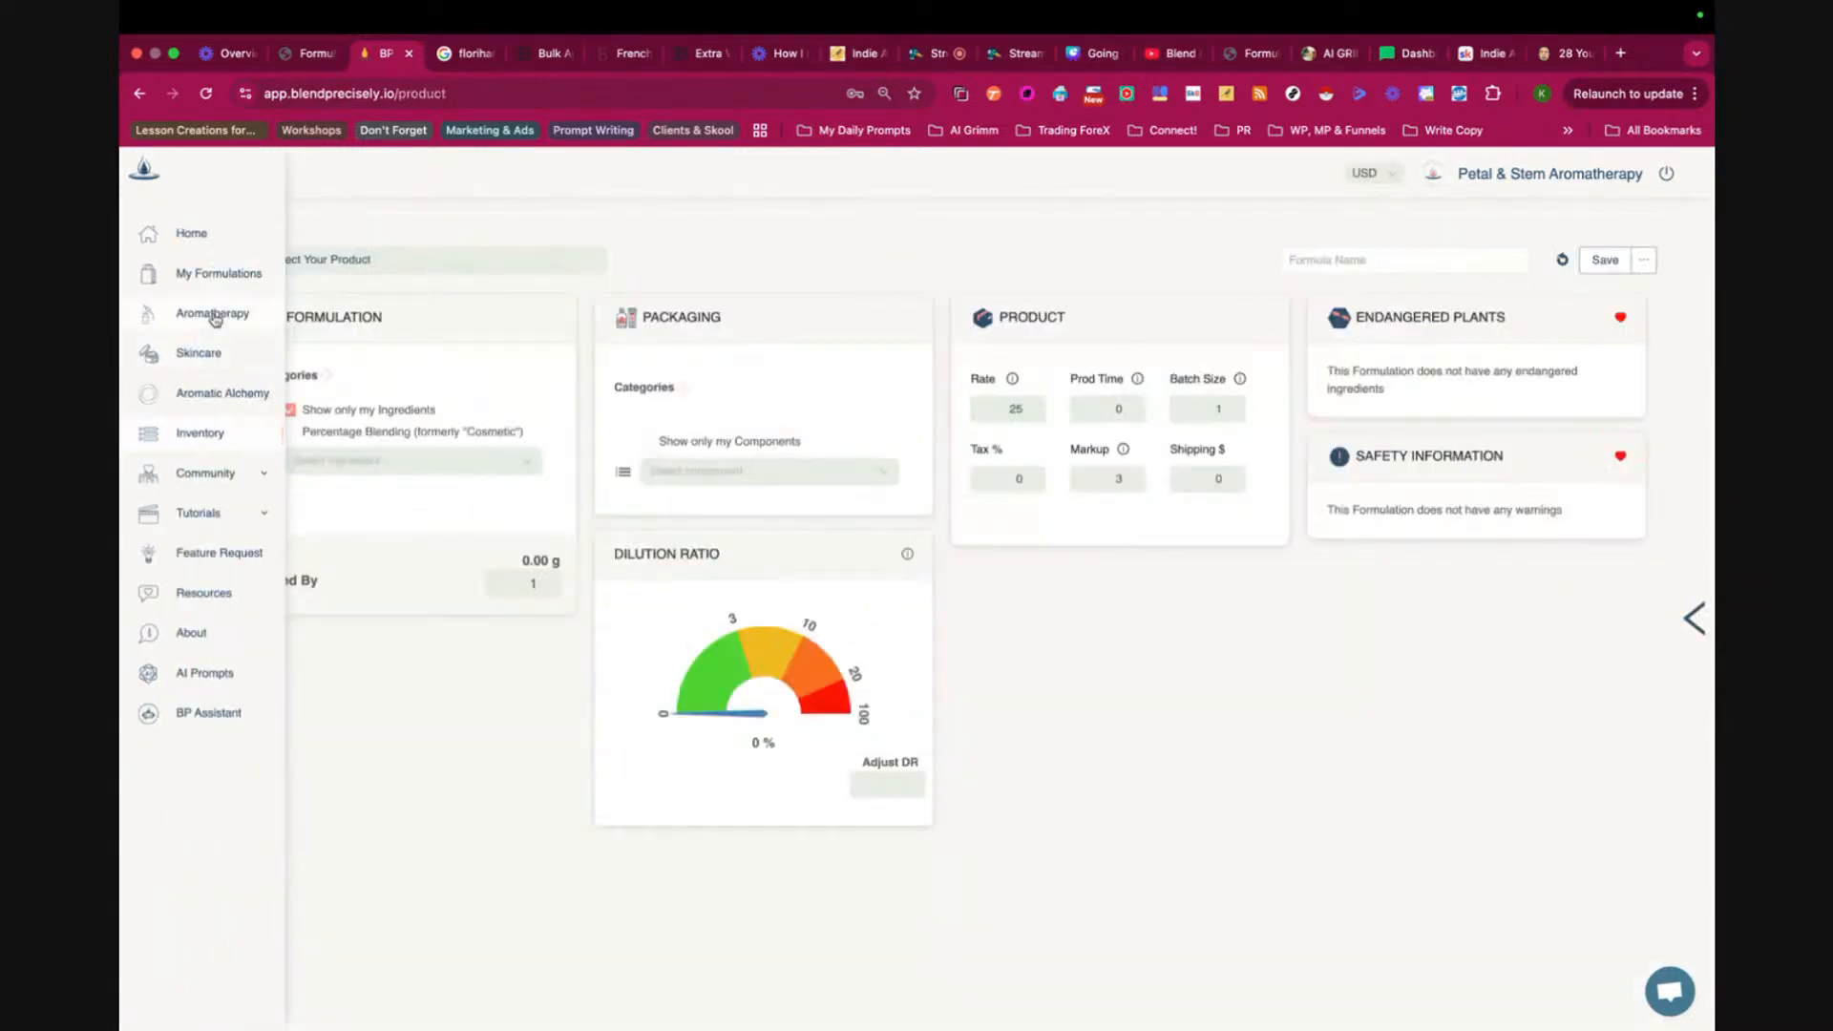
# - Open the saved Castile Soap 10 Bars formulation
pyautogui.click(446, 262)
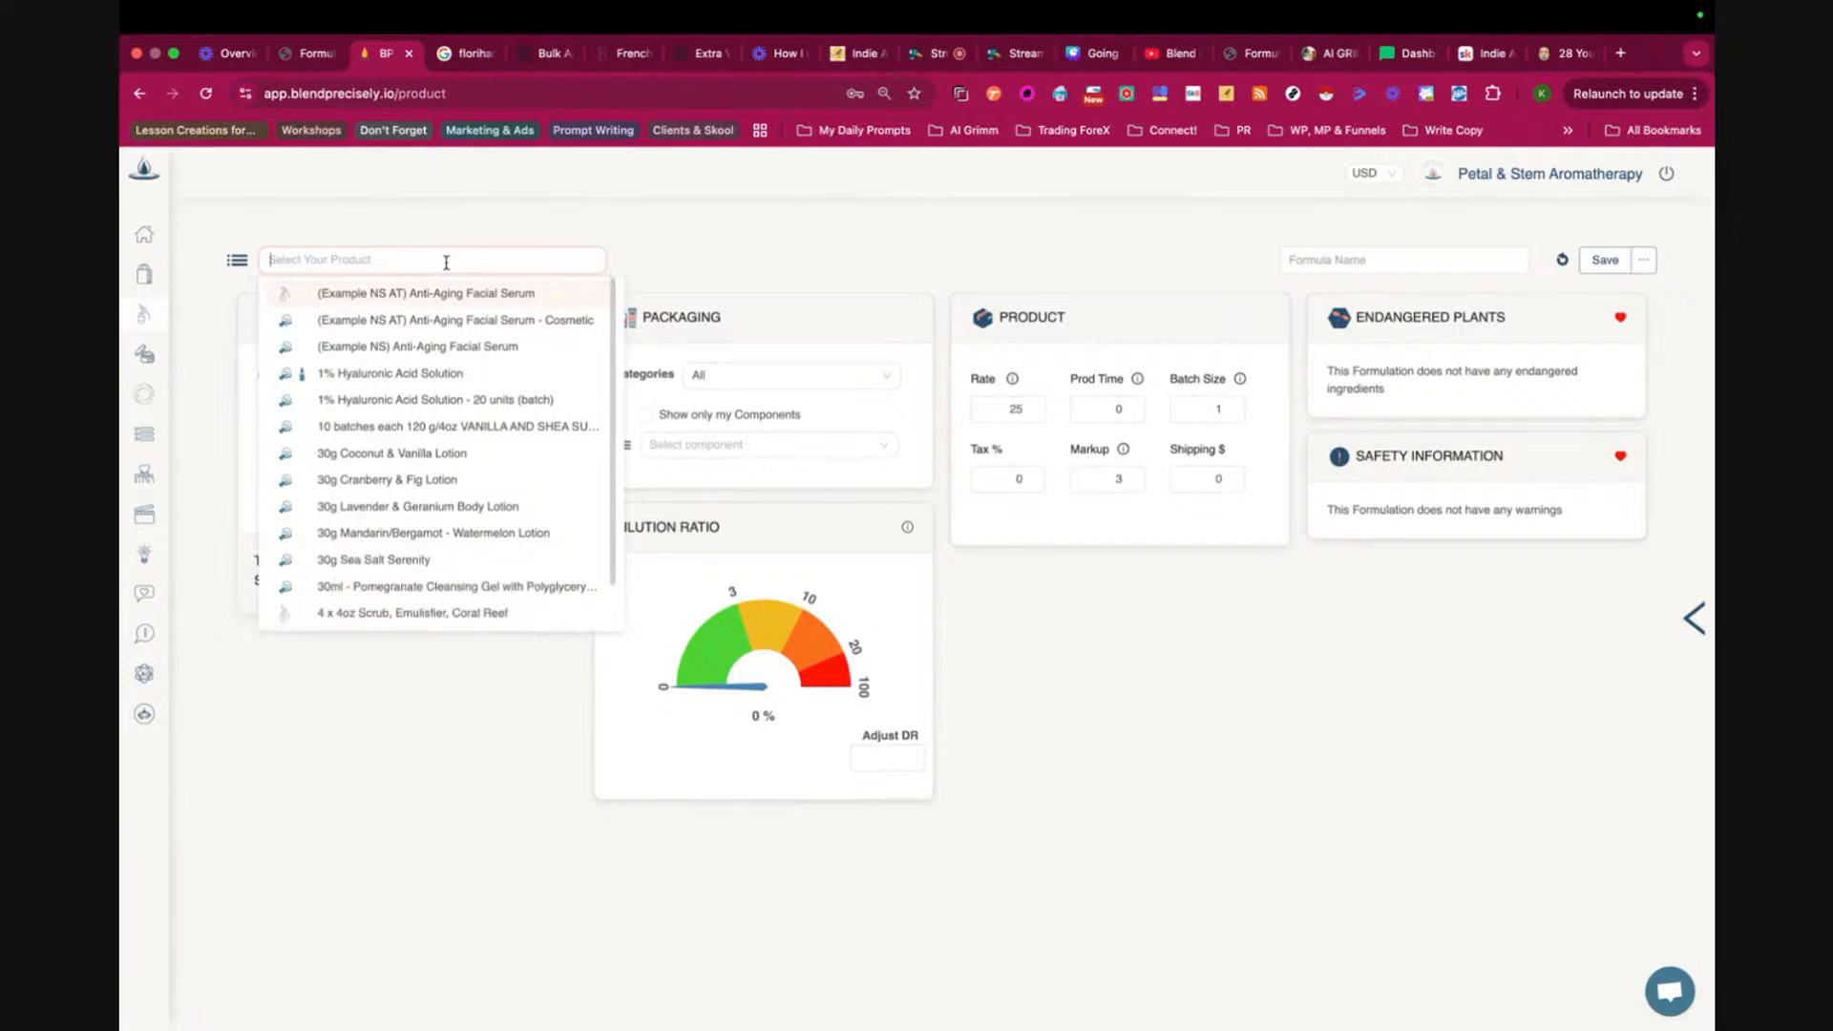
pyautogui.write('castile')
pyautogui.click(349, 293)
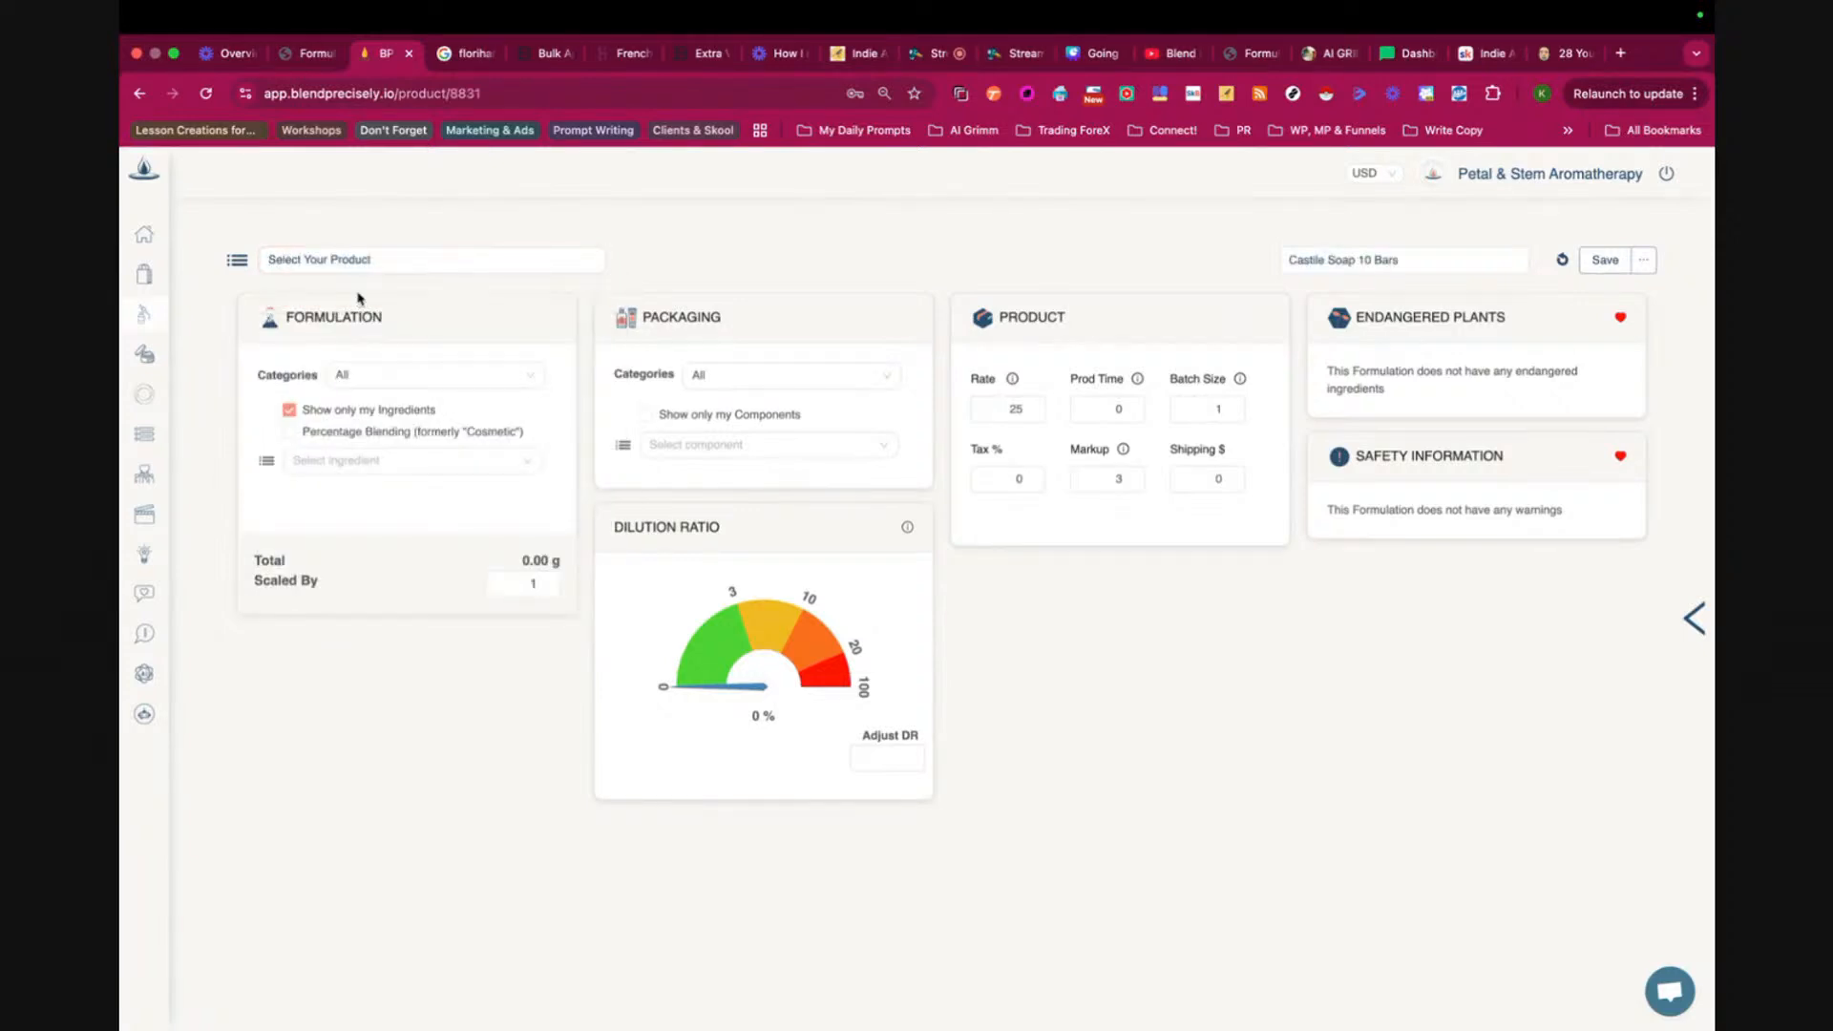
# - Add French Green Clay to the formulation with an amount of 0.7 oz
pyautogui.click(403, 462)
pyautogui.write('fi')
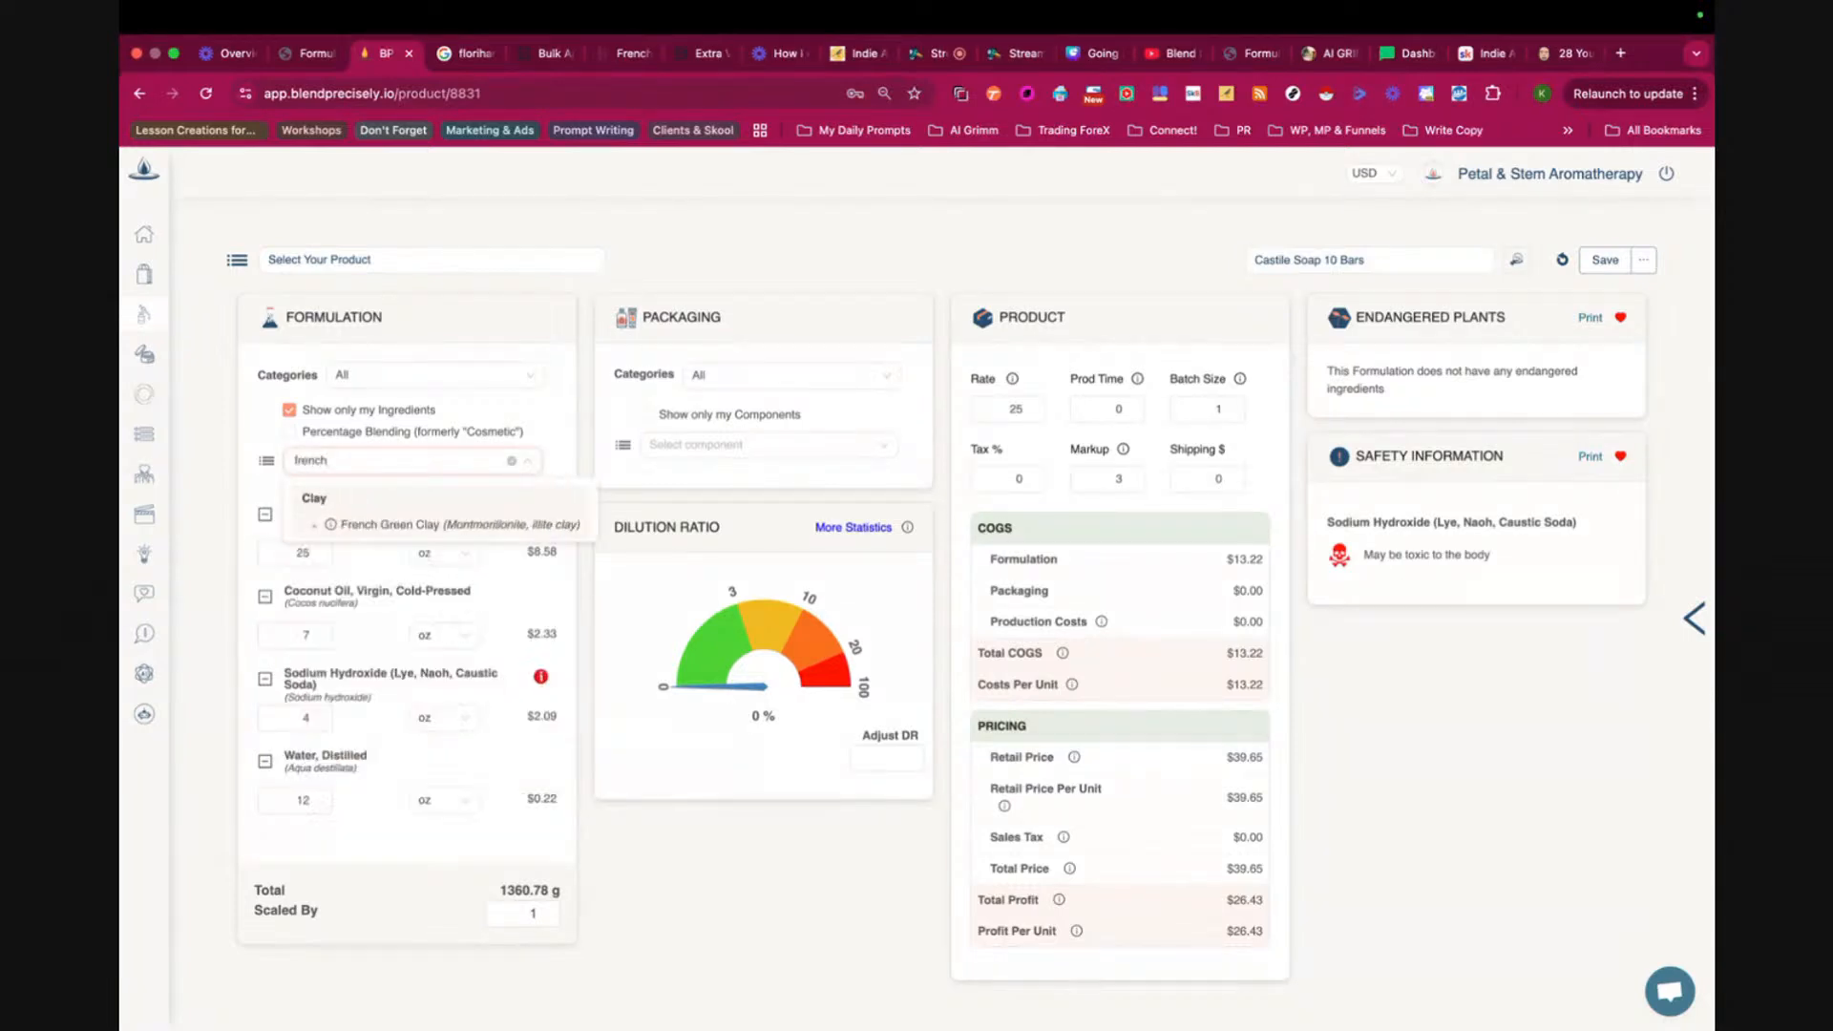
pyautogui.click(411, 524)
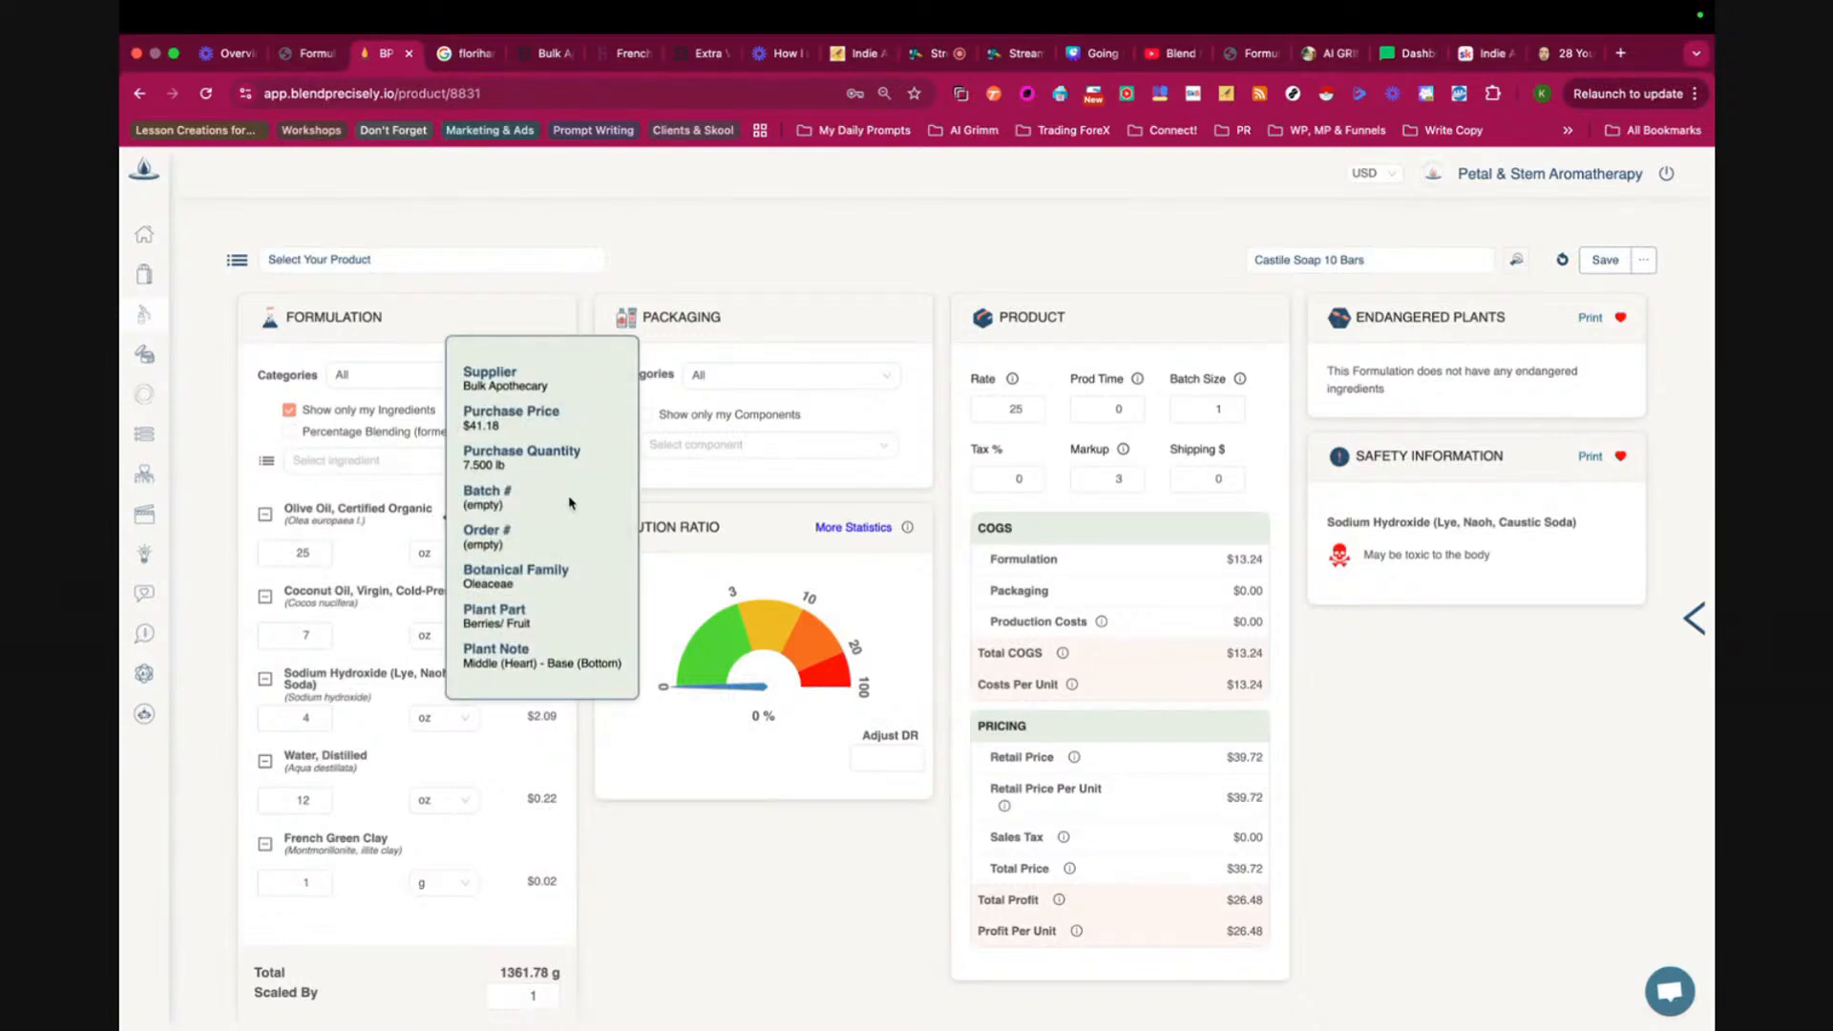
pyautogui.click(439, 882)
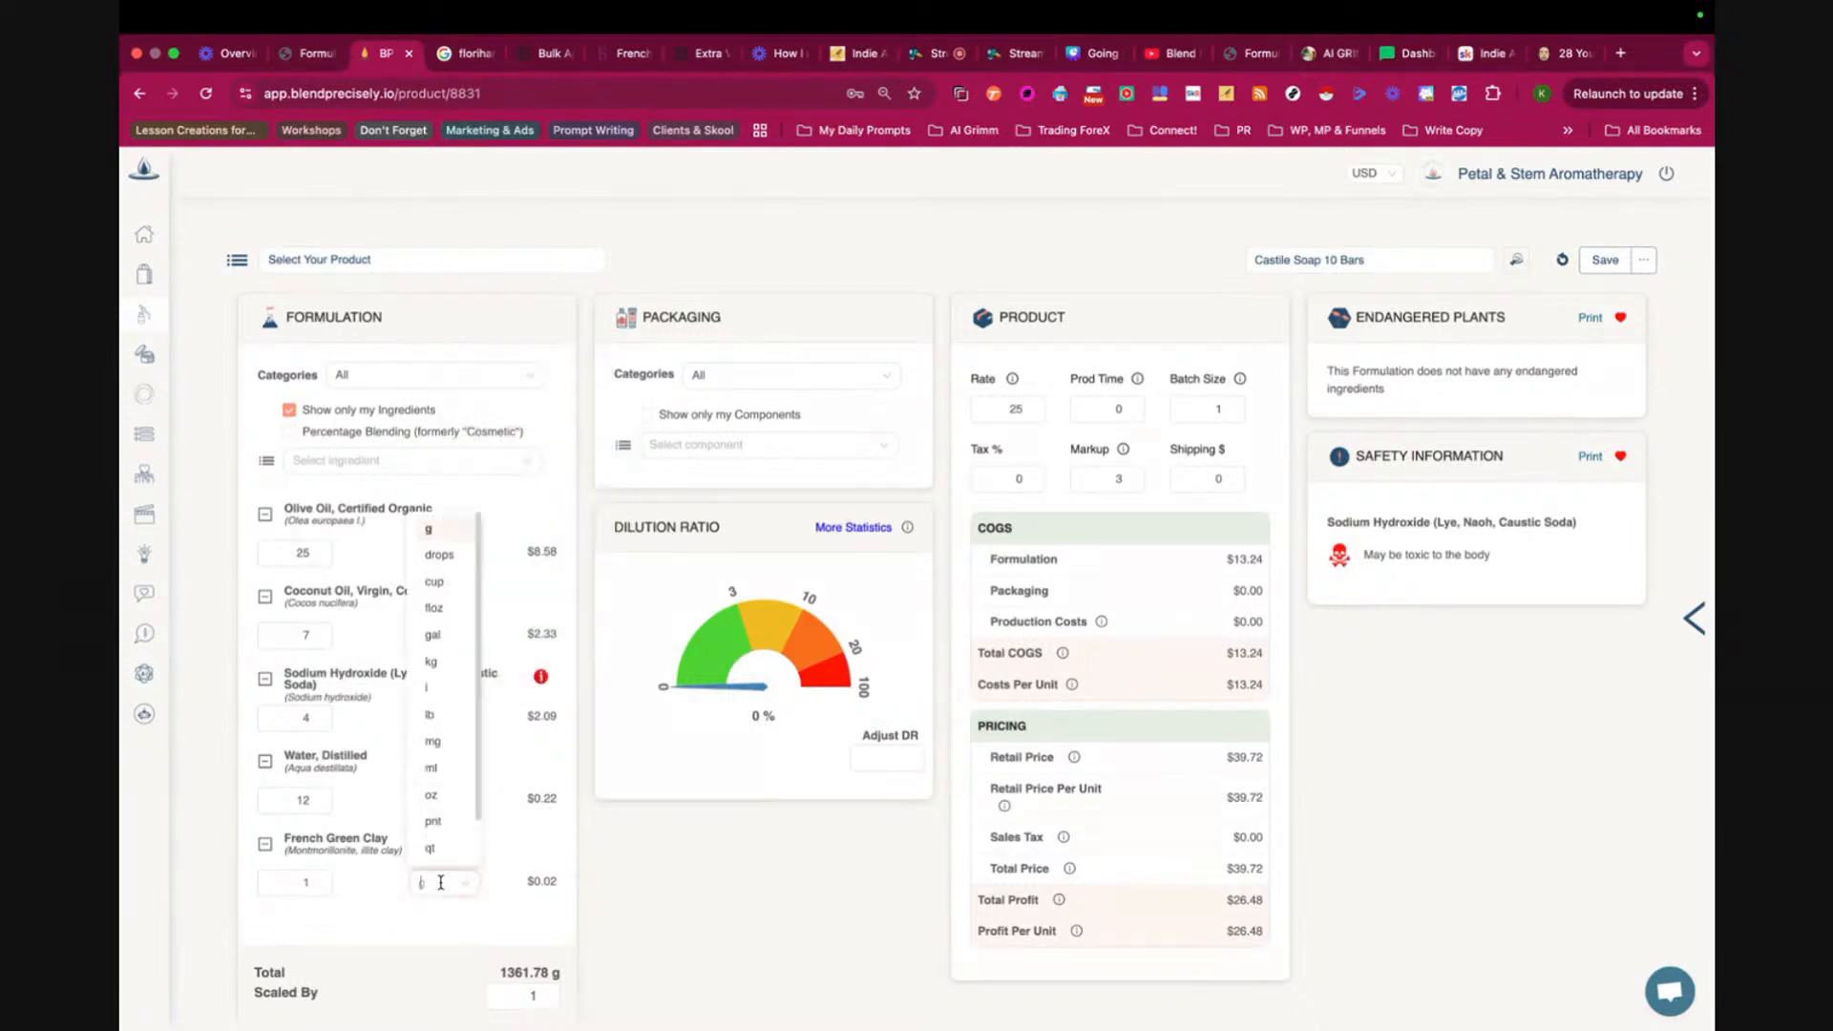
pyautogui.click(431, 794)
pyautogui.write('0.7')
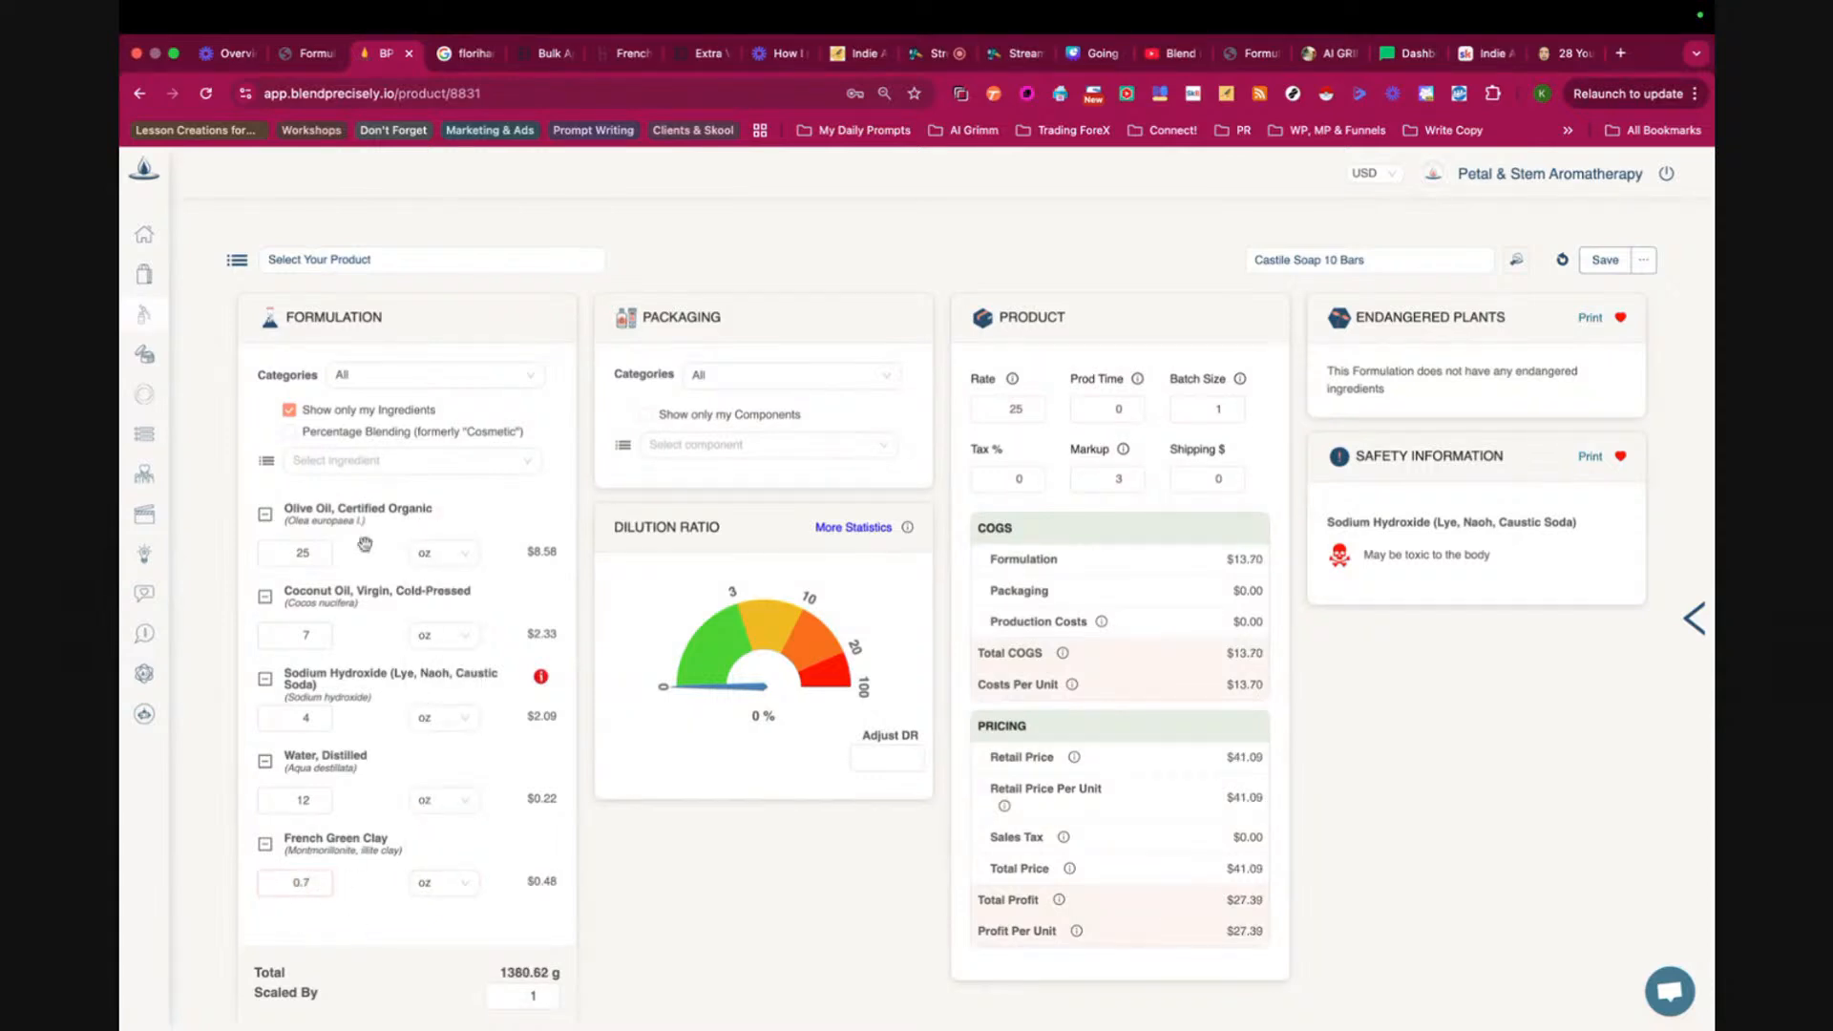
# - Stop limiting the ingredient search to owned ingredients and add the essential oil Eucalyptus, Smithii to the formulation
pyautogui.click(357, 462)
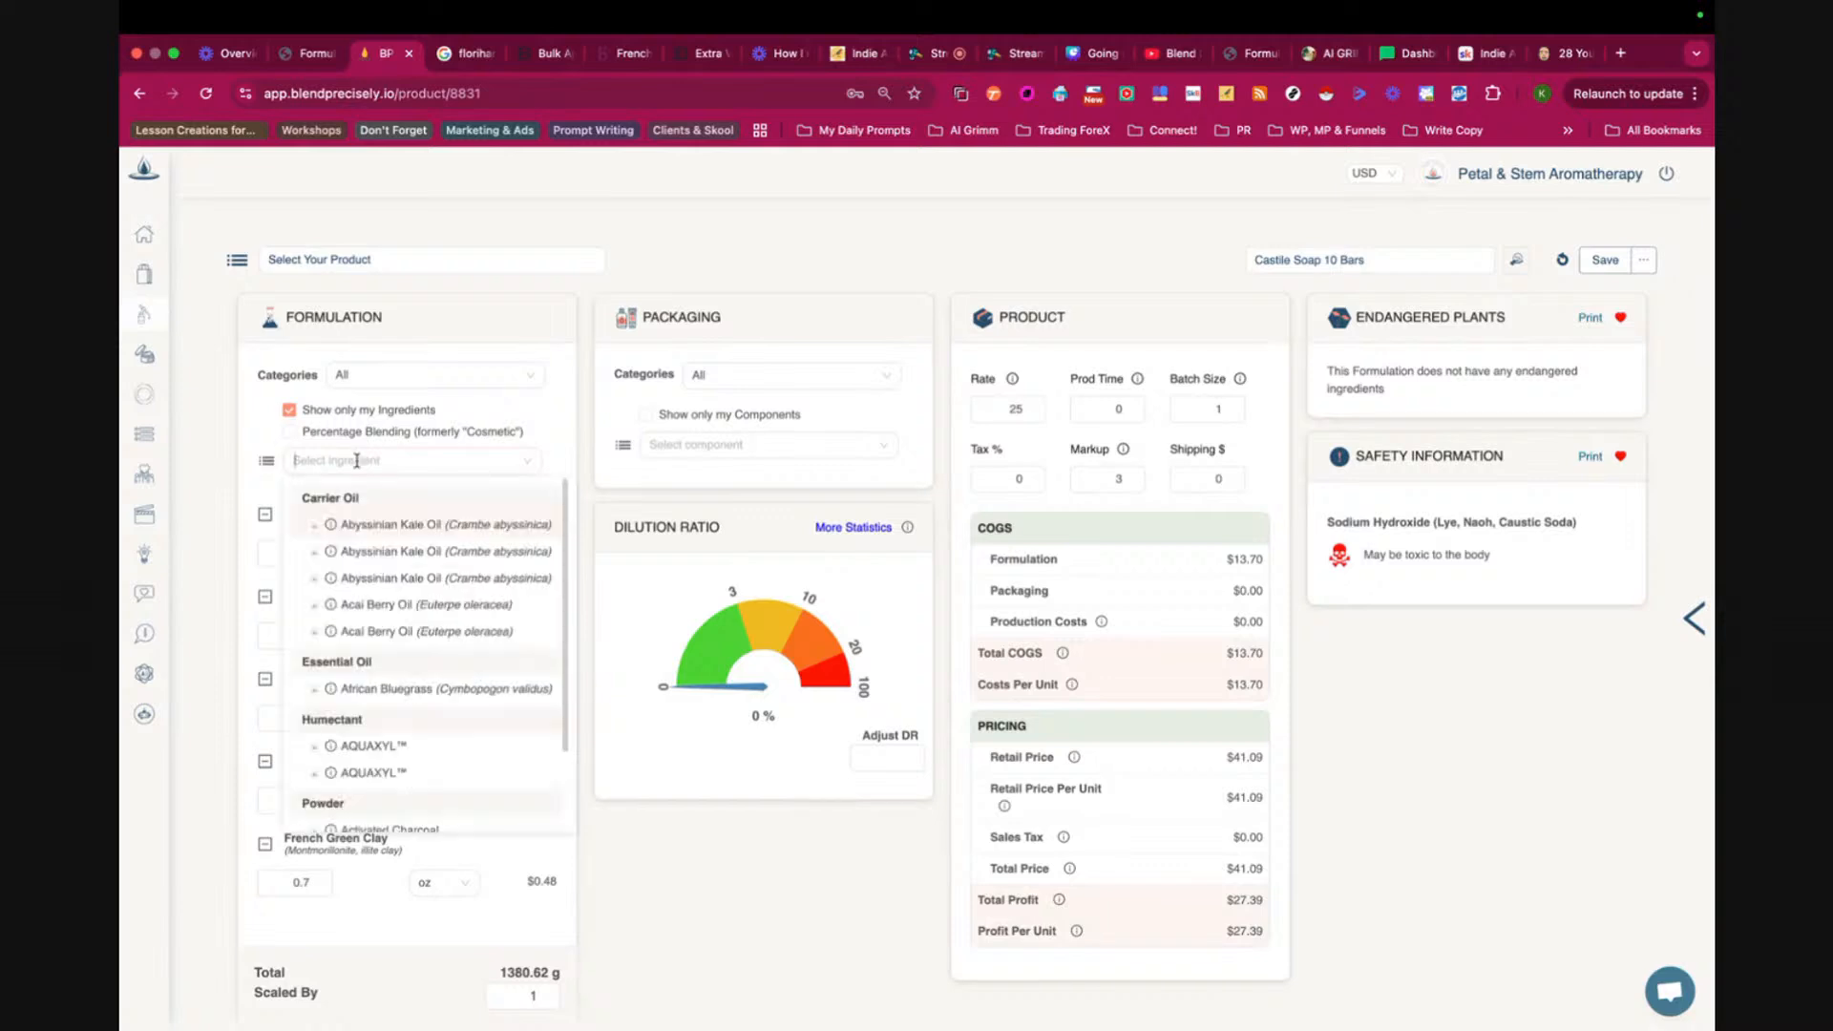
pyautogui.write('eucalyptus')
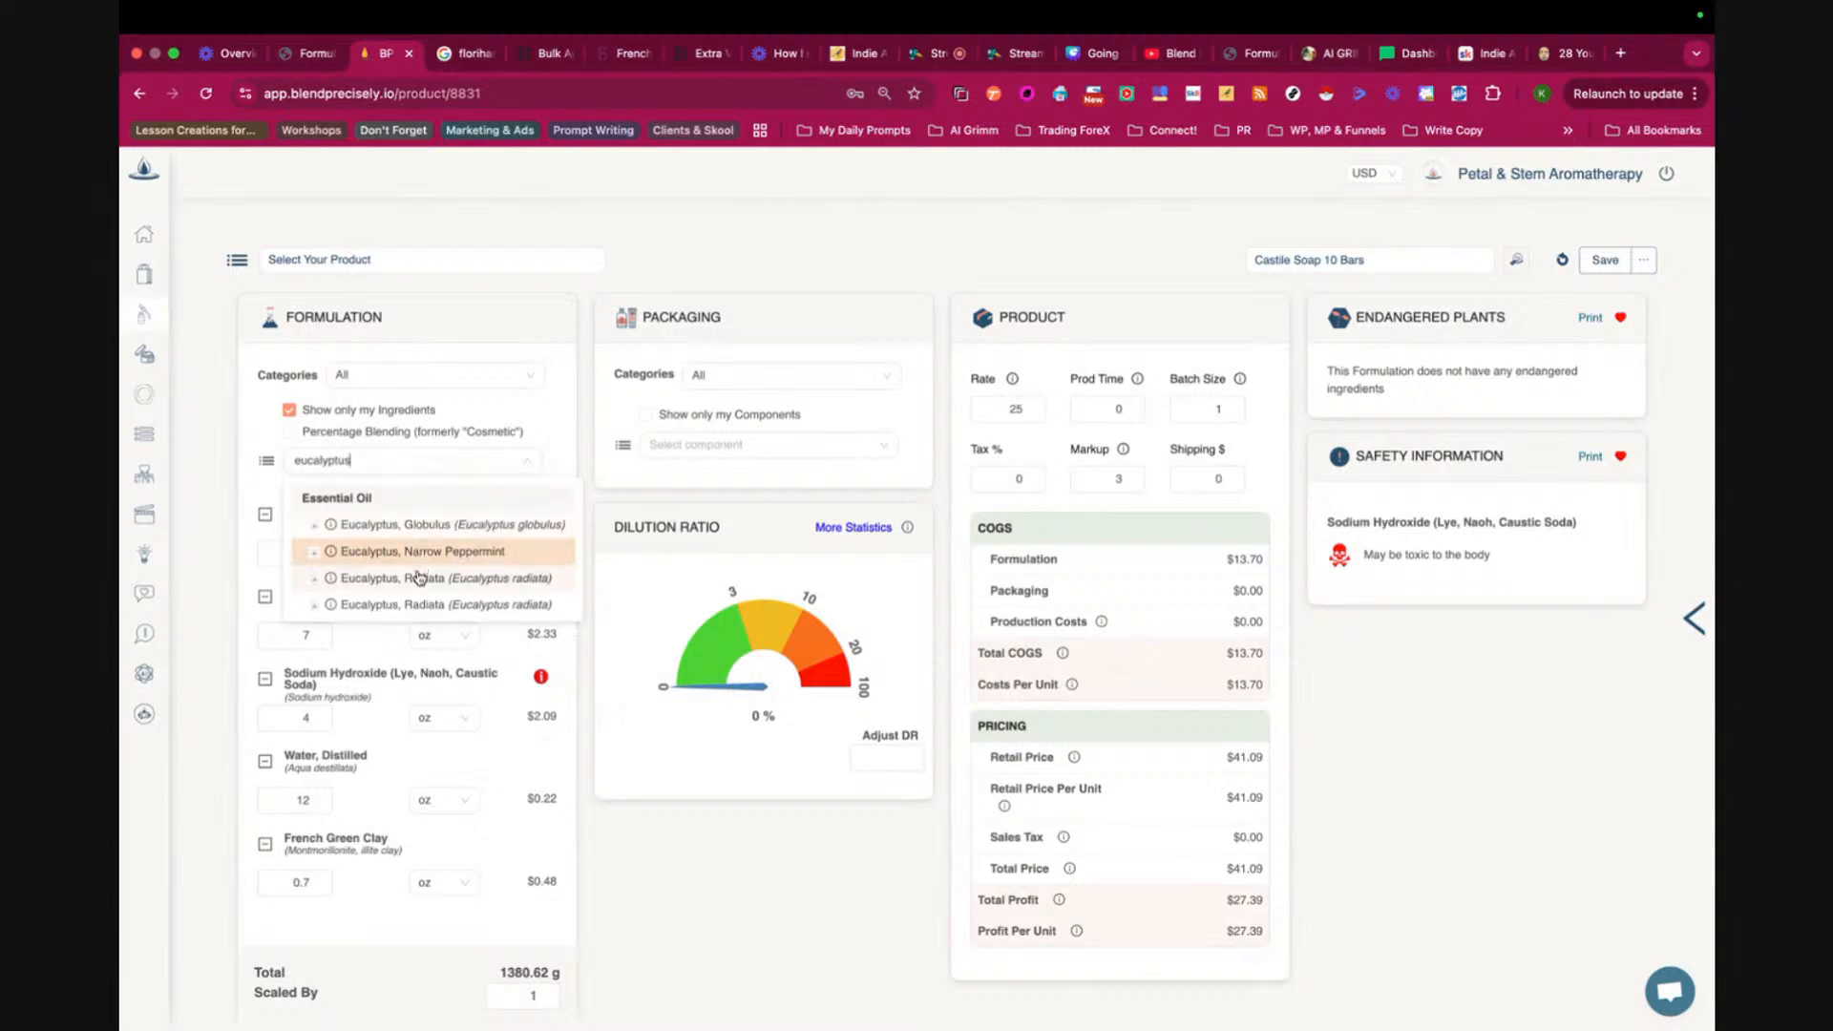
pyautogui.click(289, 410)
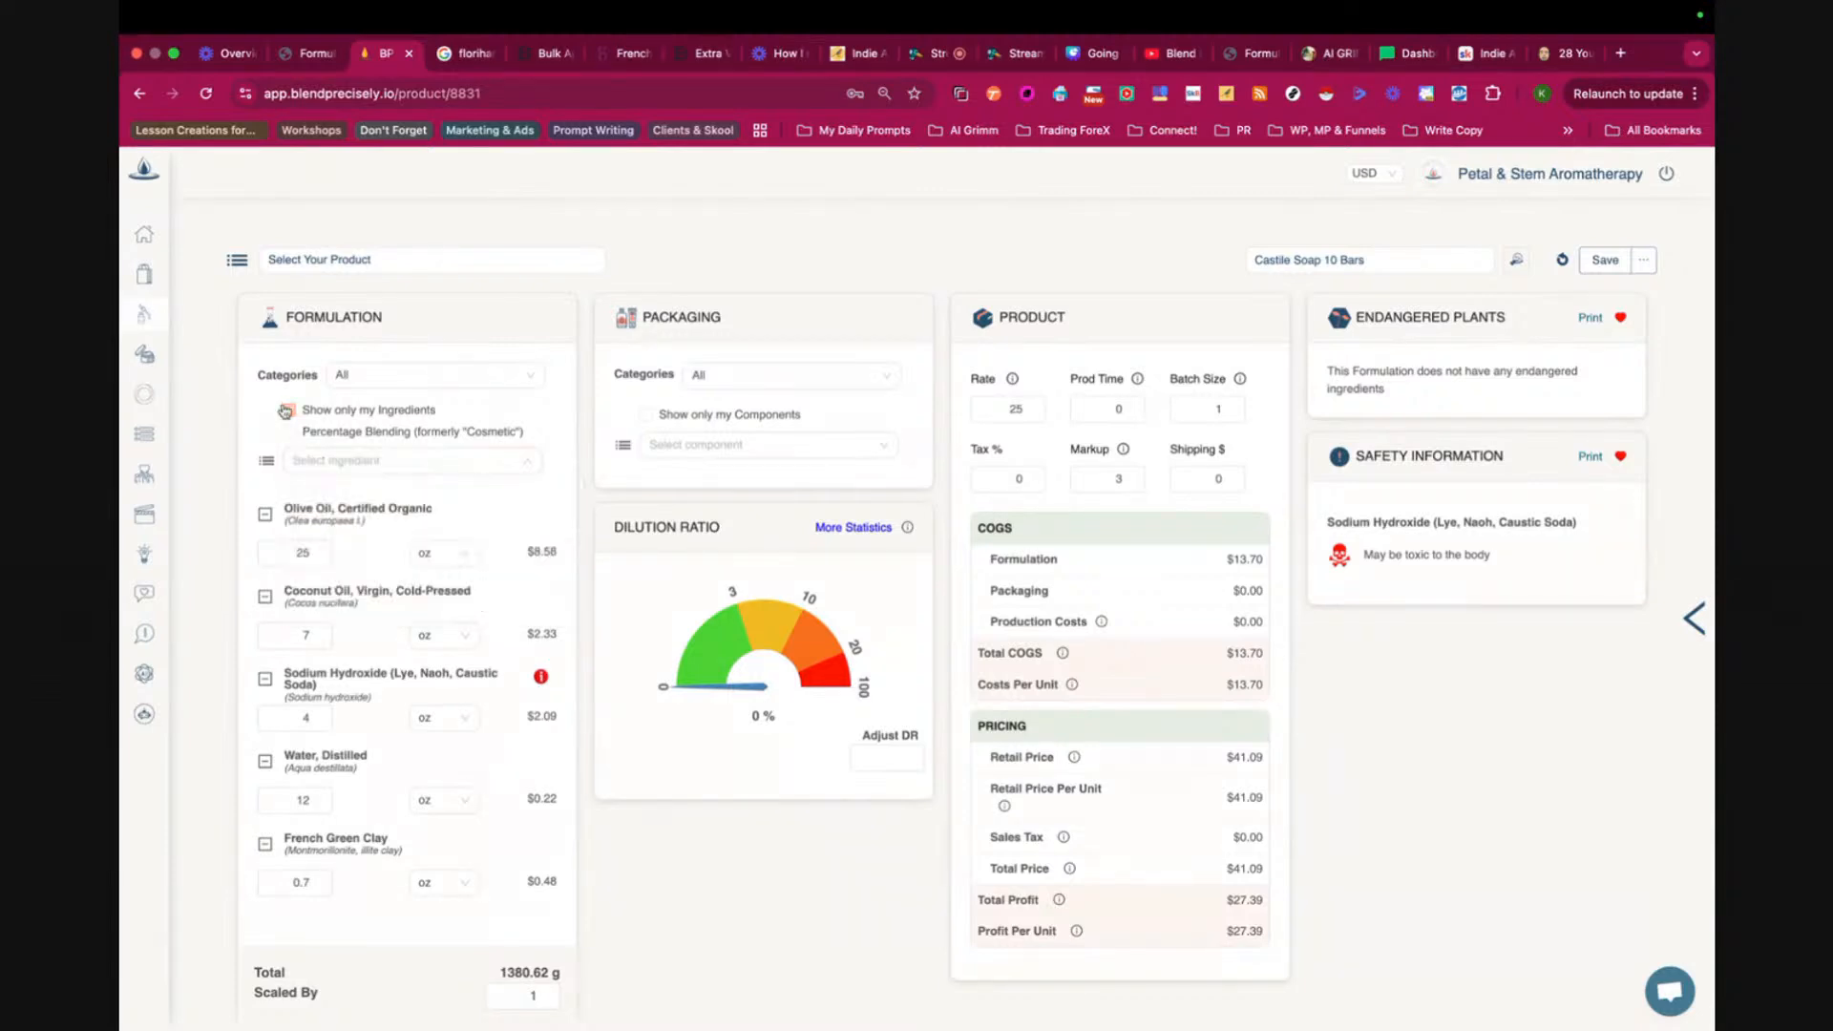
pyautogui.click(357, 462)
pyautogui.write('e')
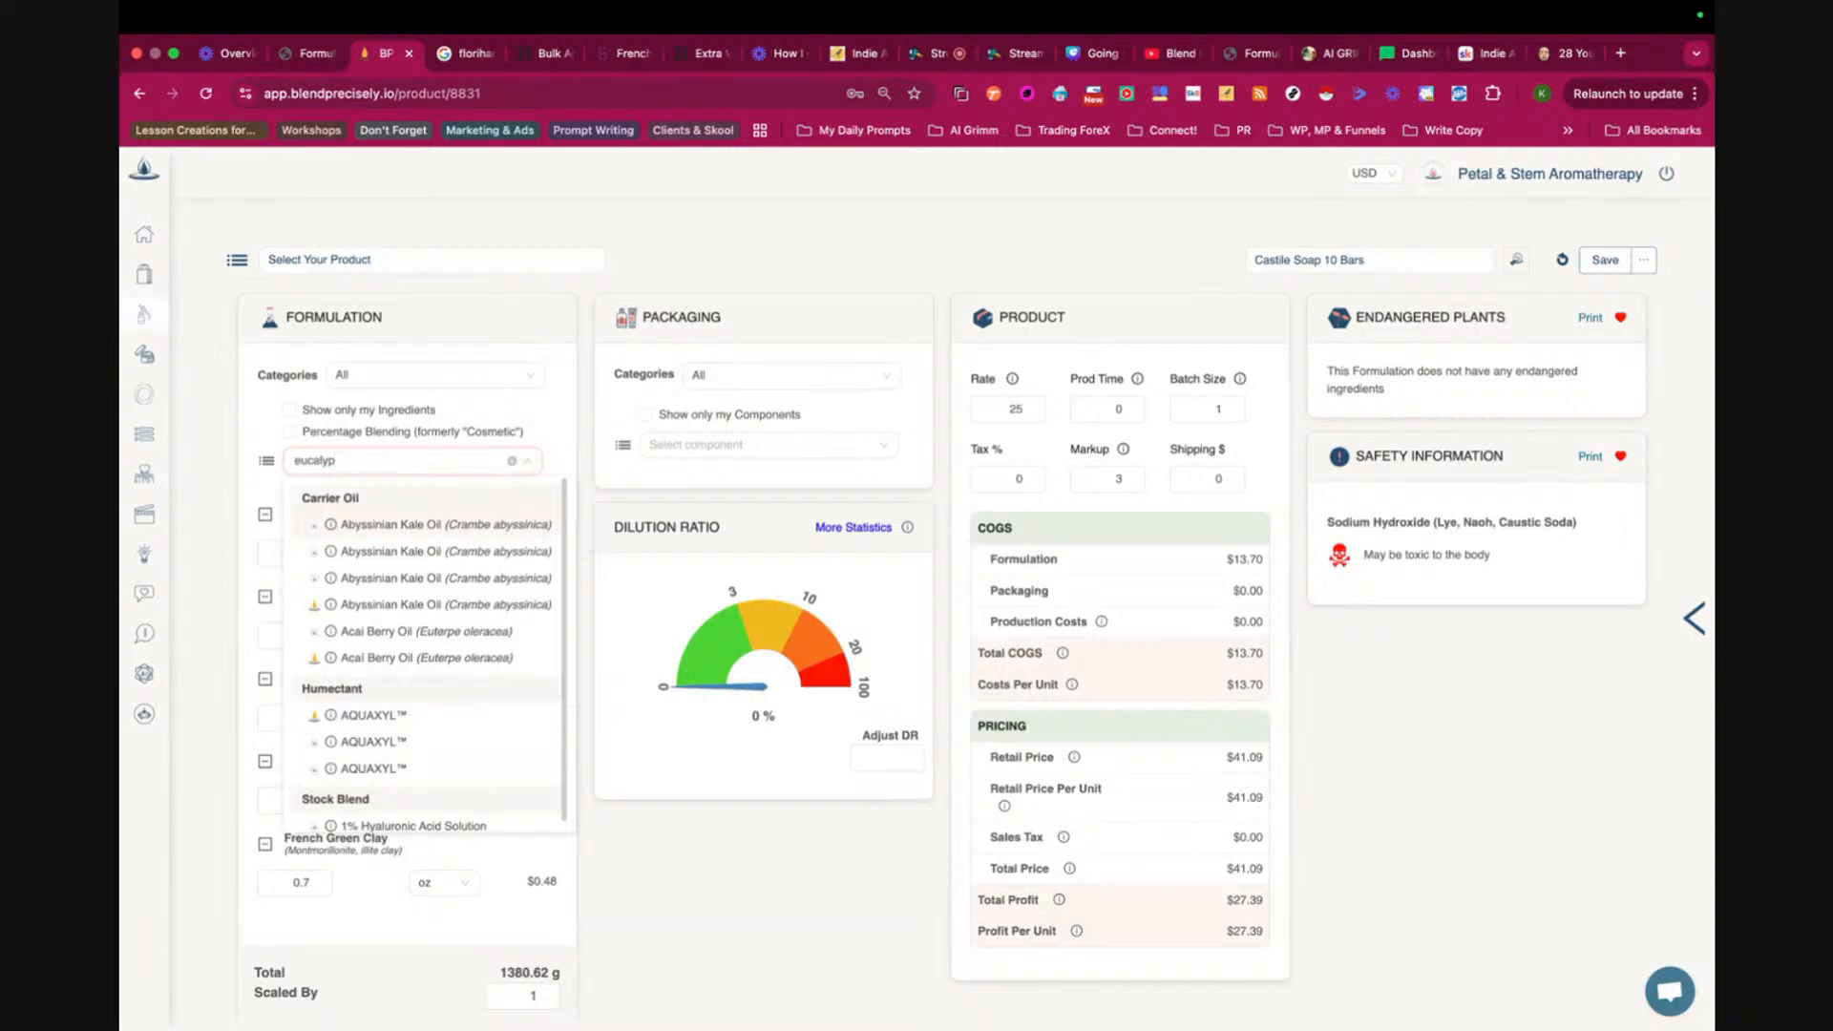
pyautogui.write('ucalyp')
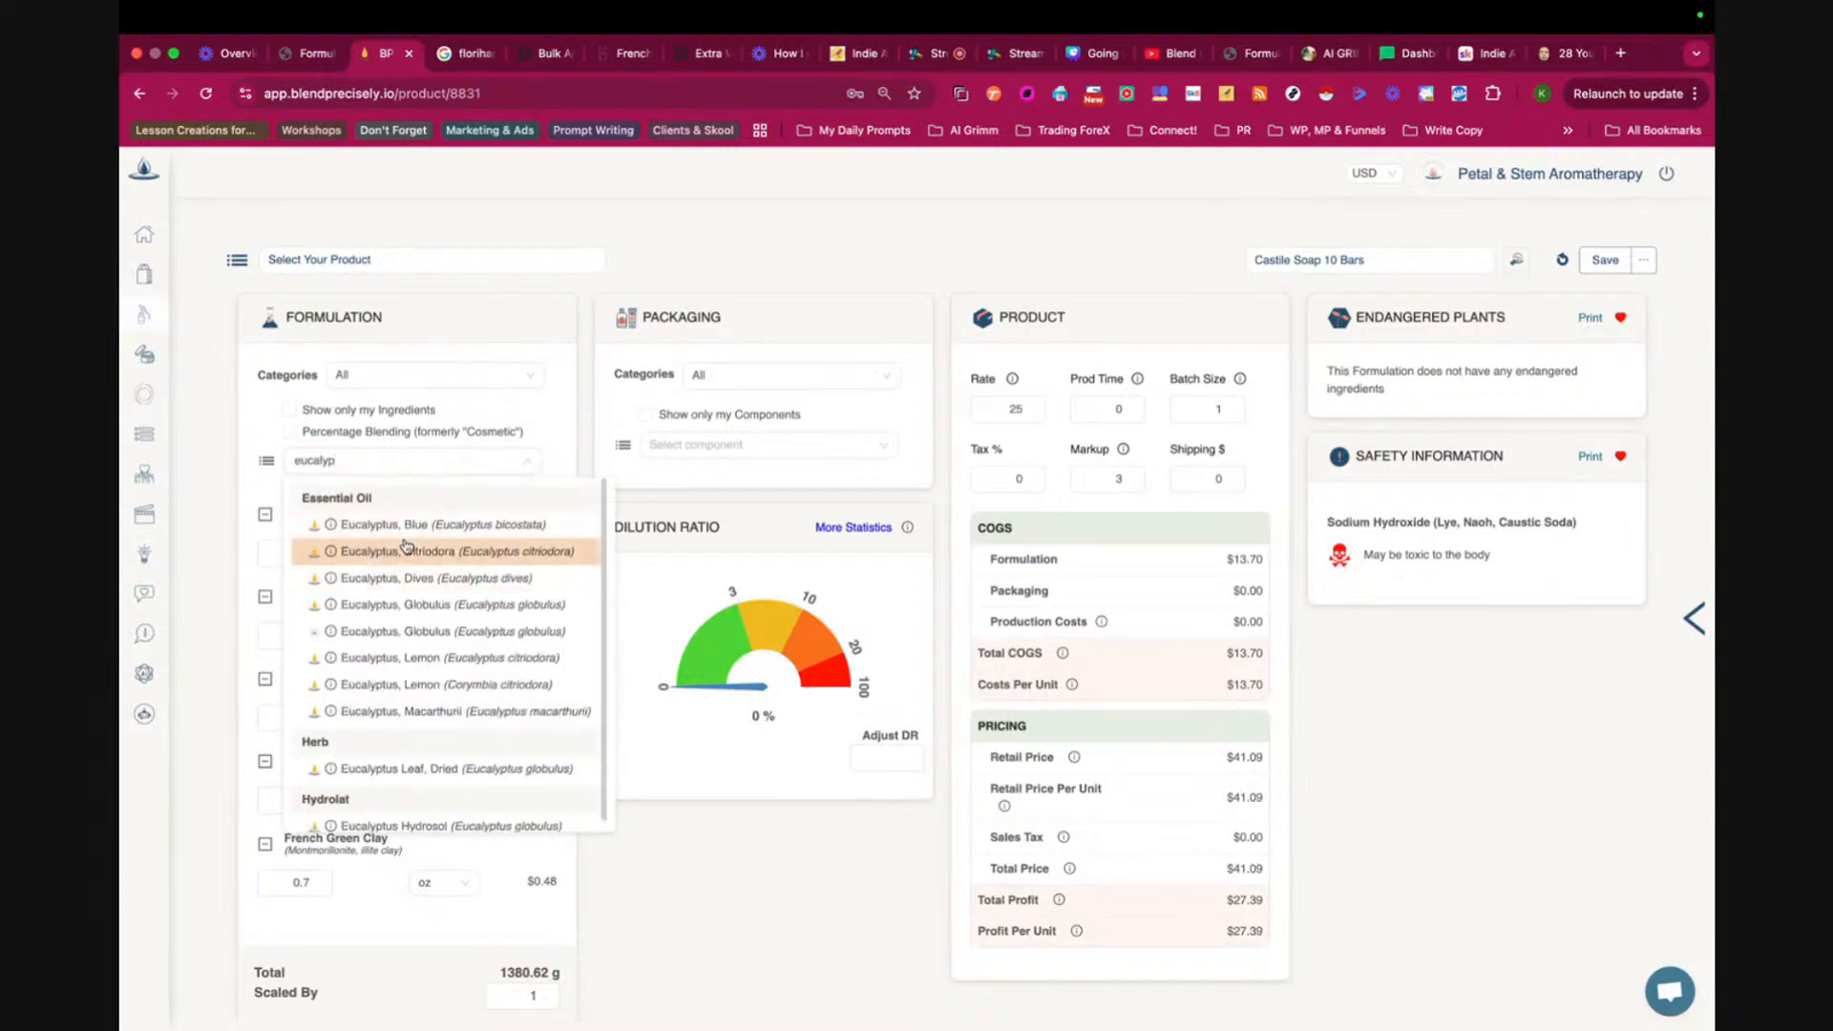
pyautogui.scroll(-4, 391, 597)
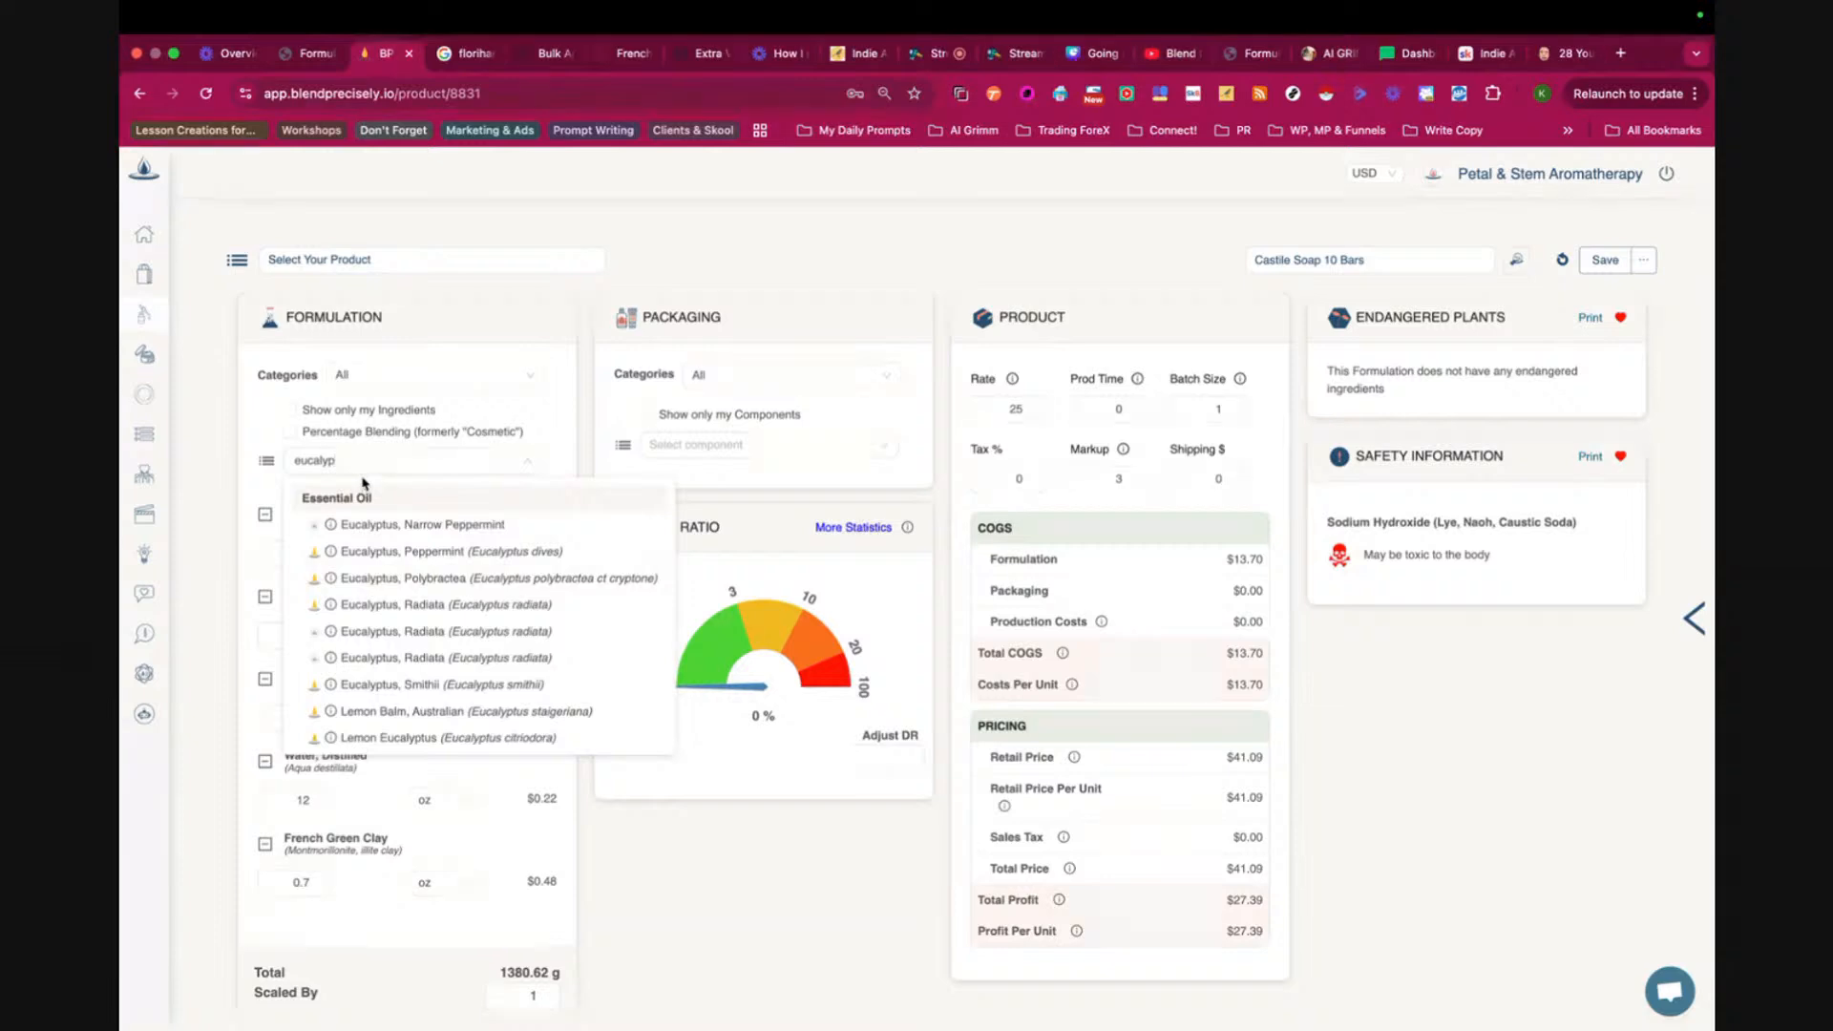
pyautogui.write('tus sm')
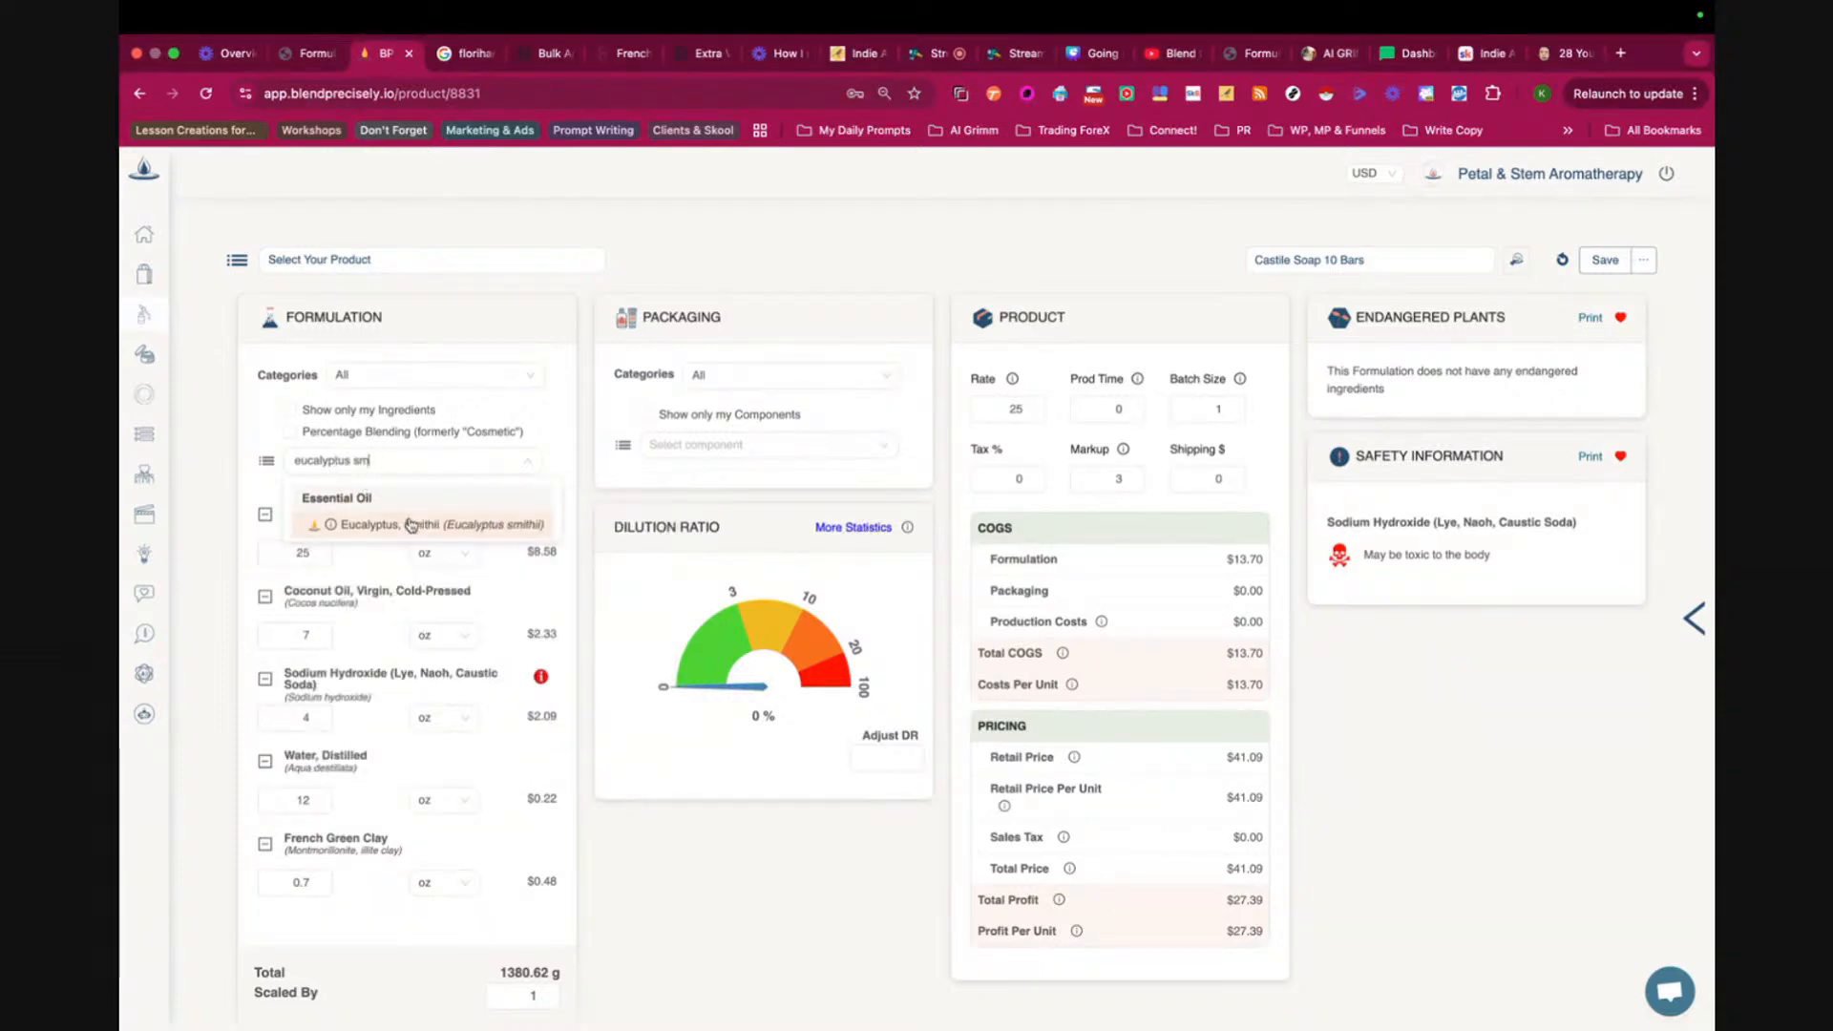
pyautogui.click(385, 525)
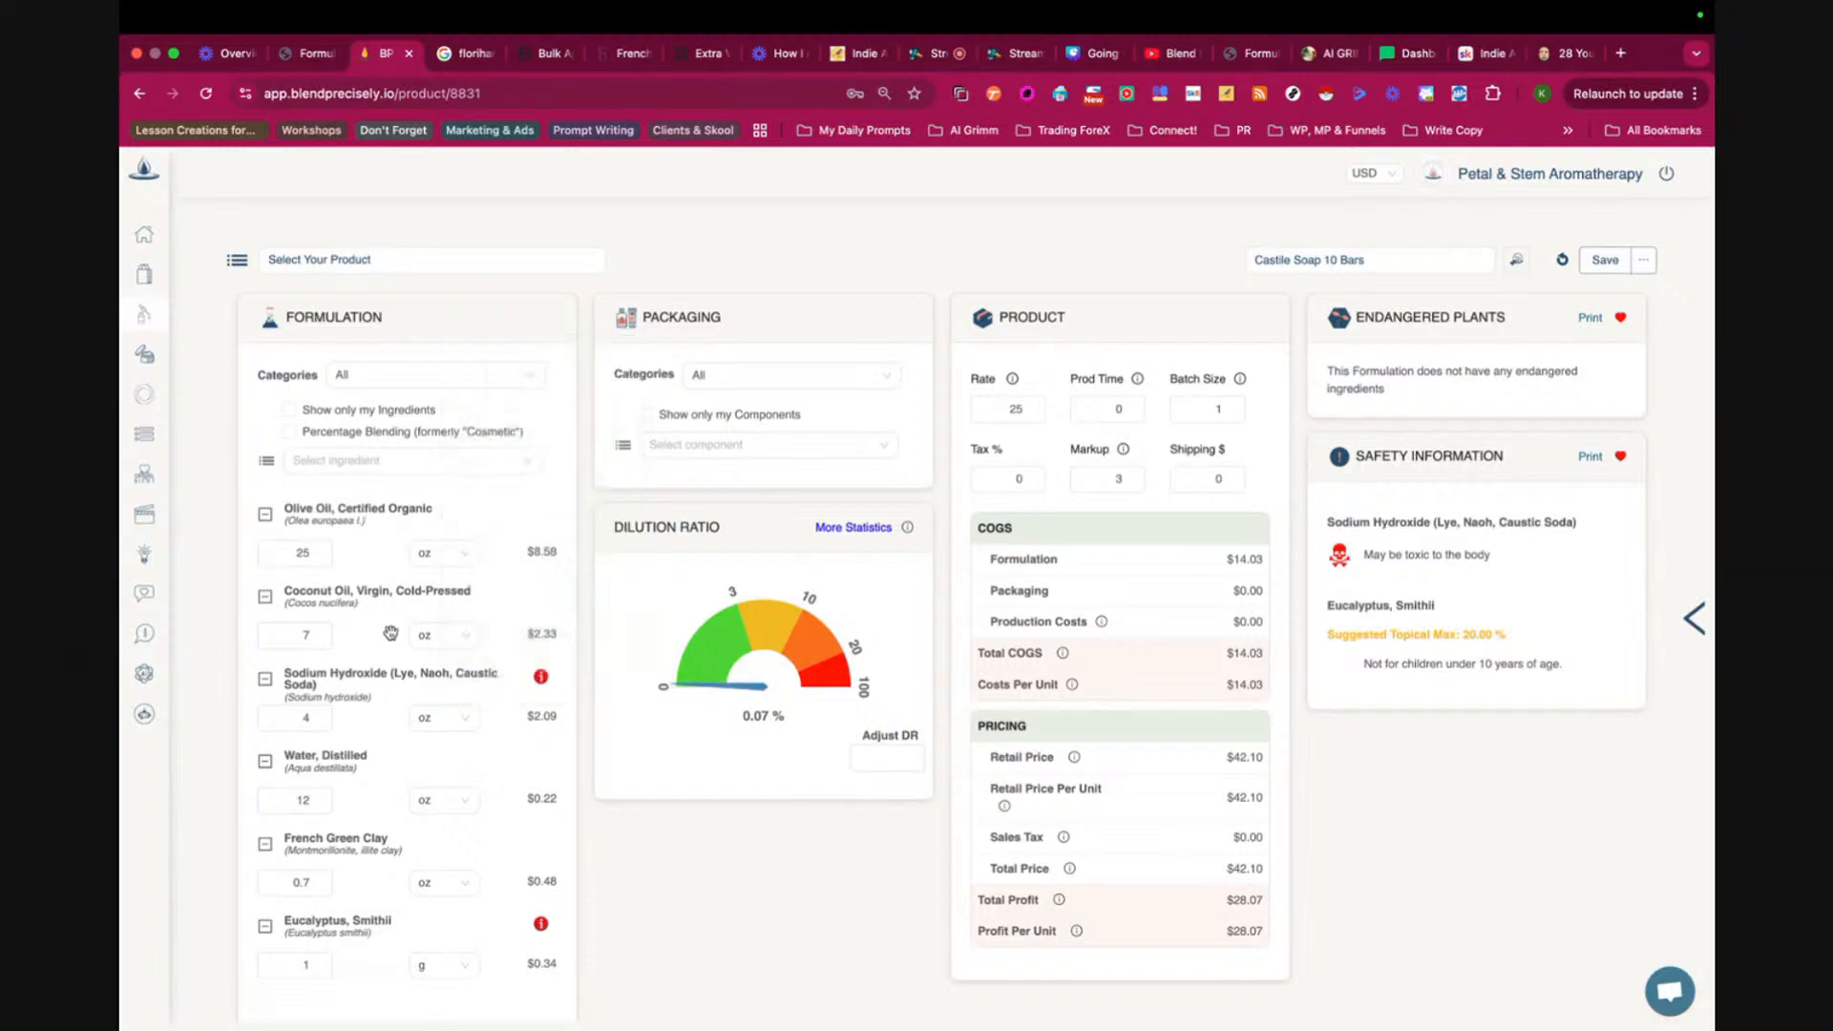
# - Add the Clary Sage (Salvia sclarea) essential oil to the formulation
pyautogui.scroll(-1, 390, 633)
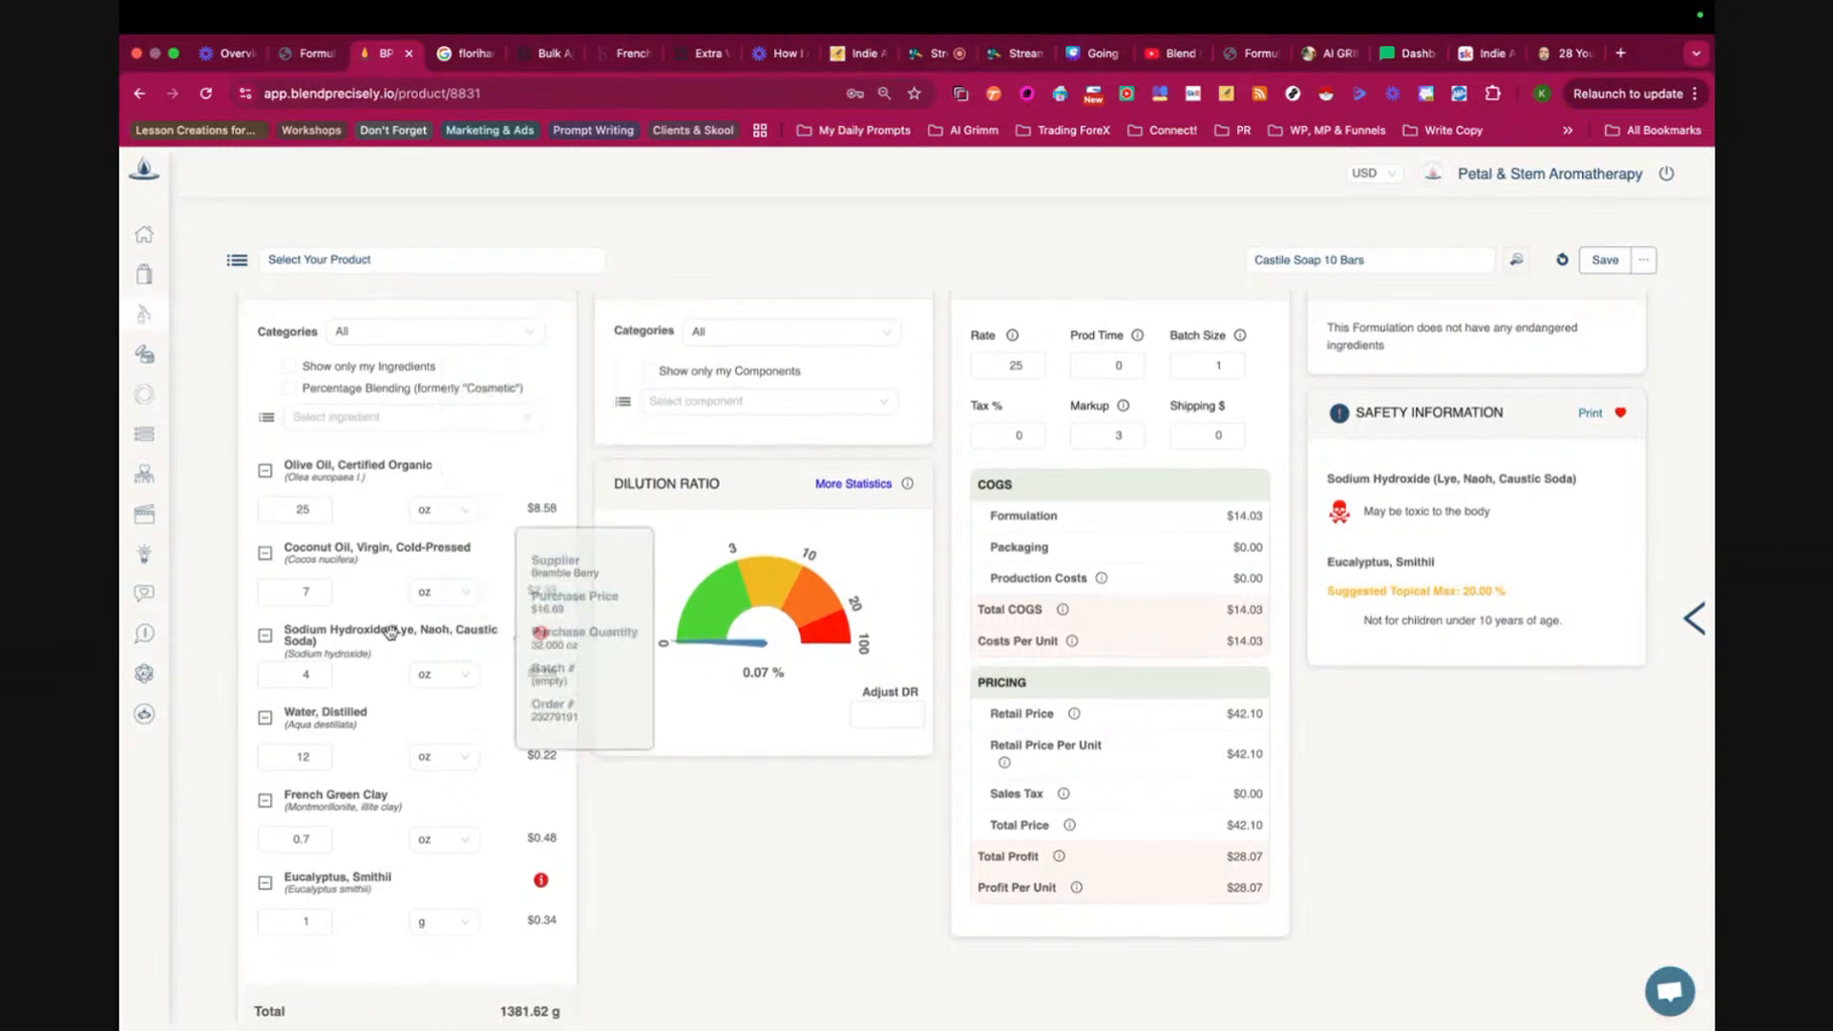
pyautogui.click(374, 416)
pyautogui.write('c')
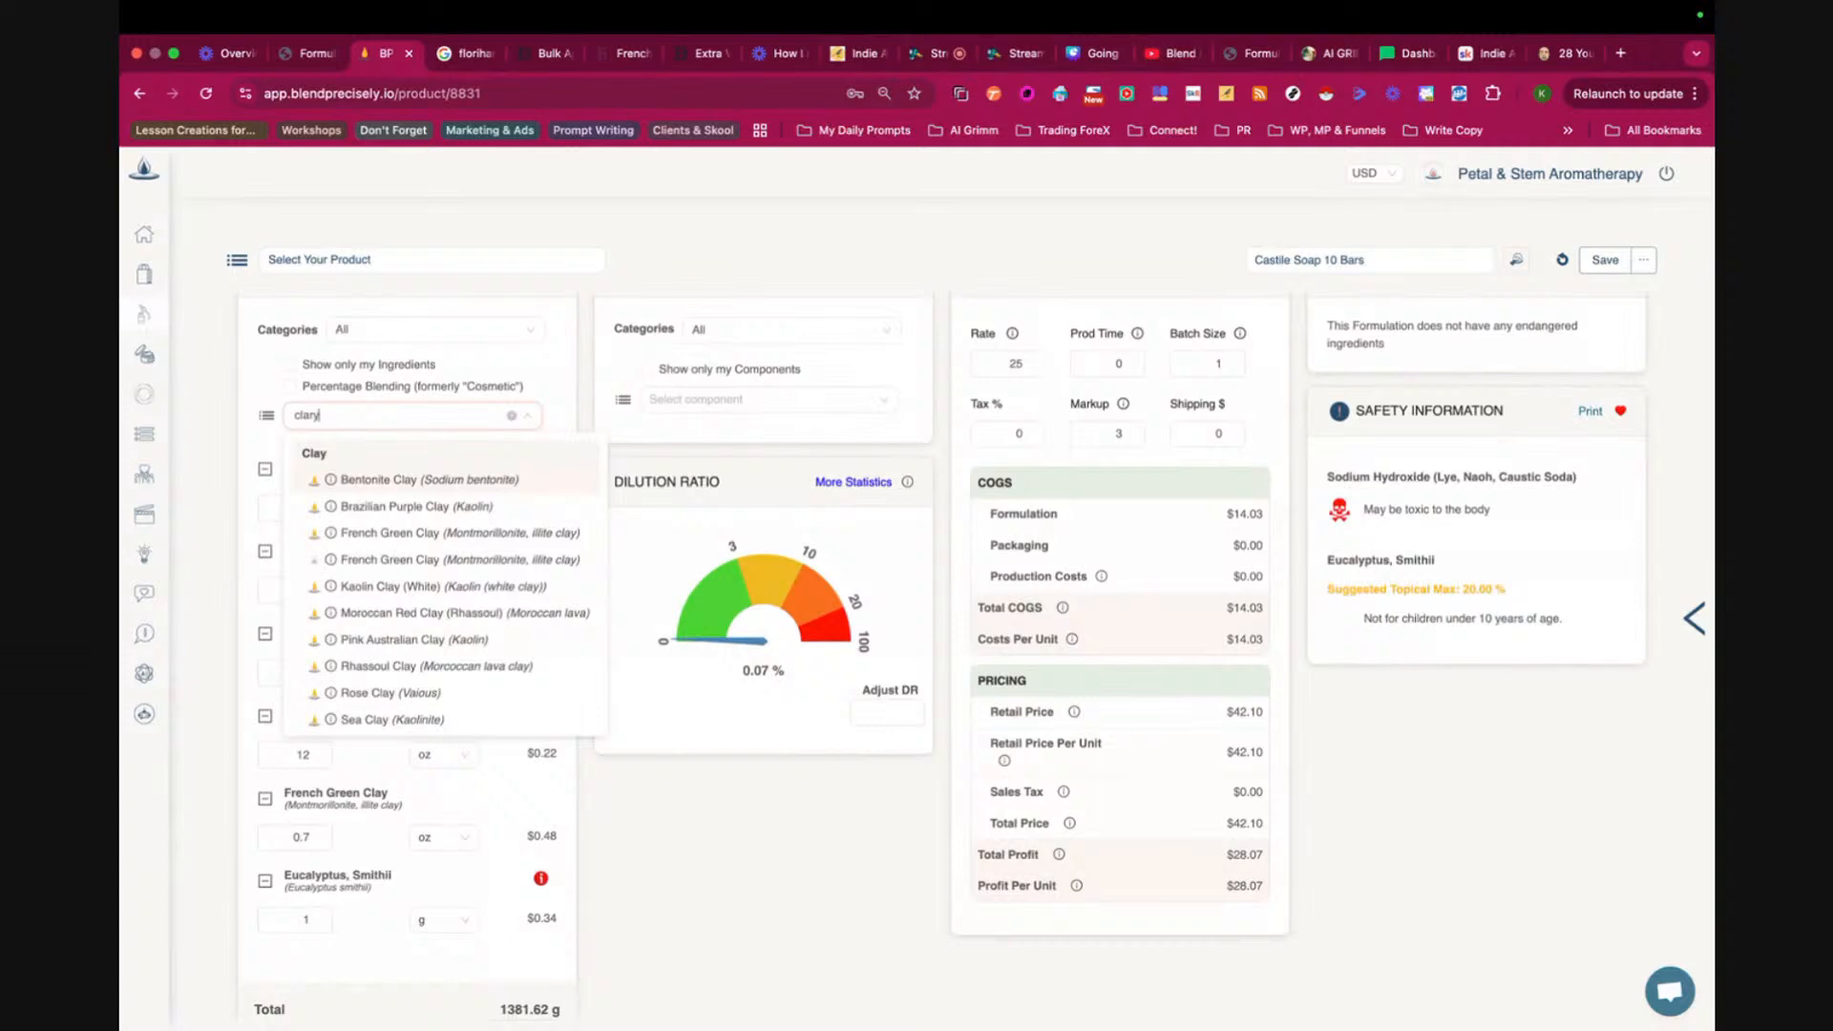
pyautogui.write('lary sage')
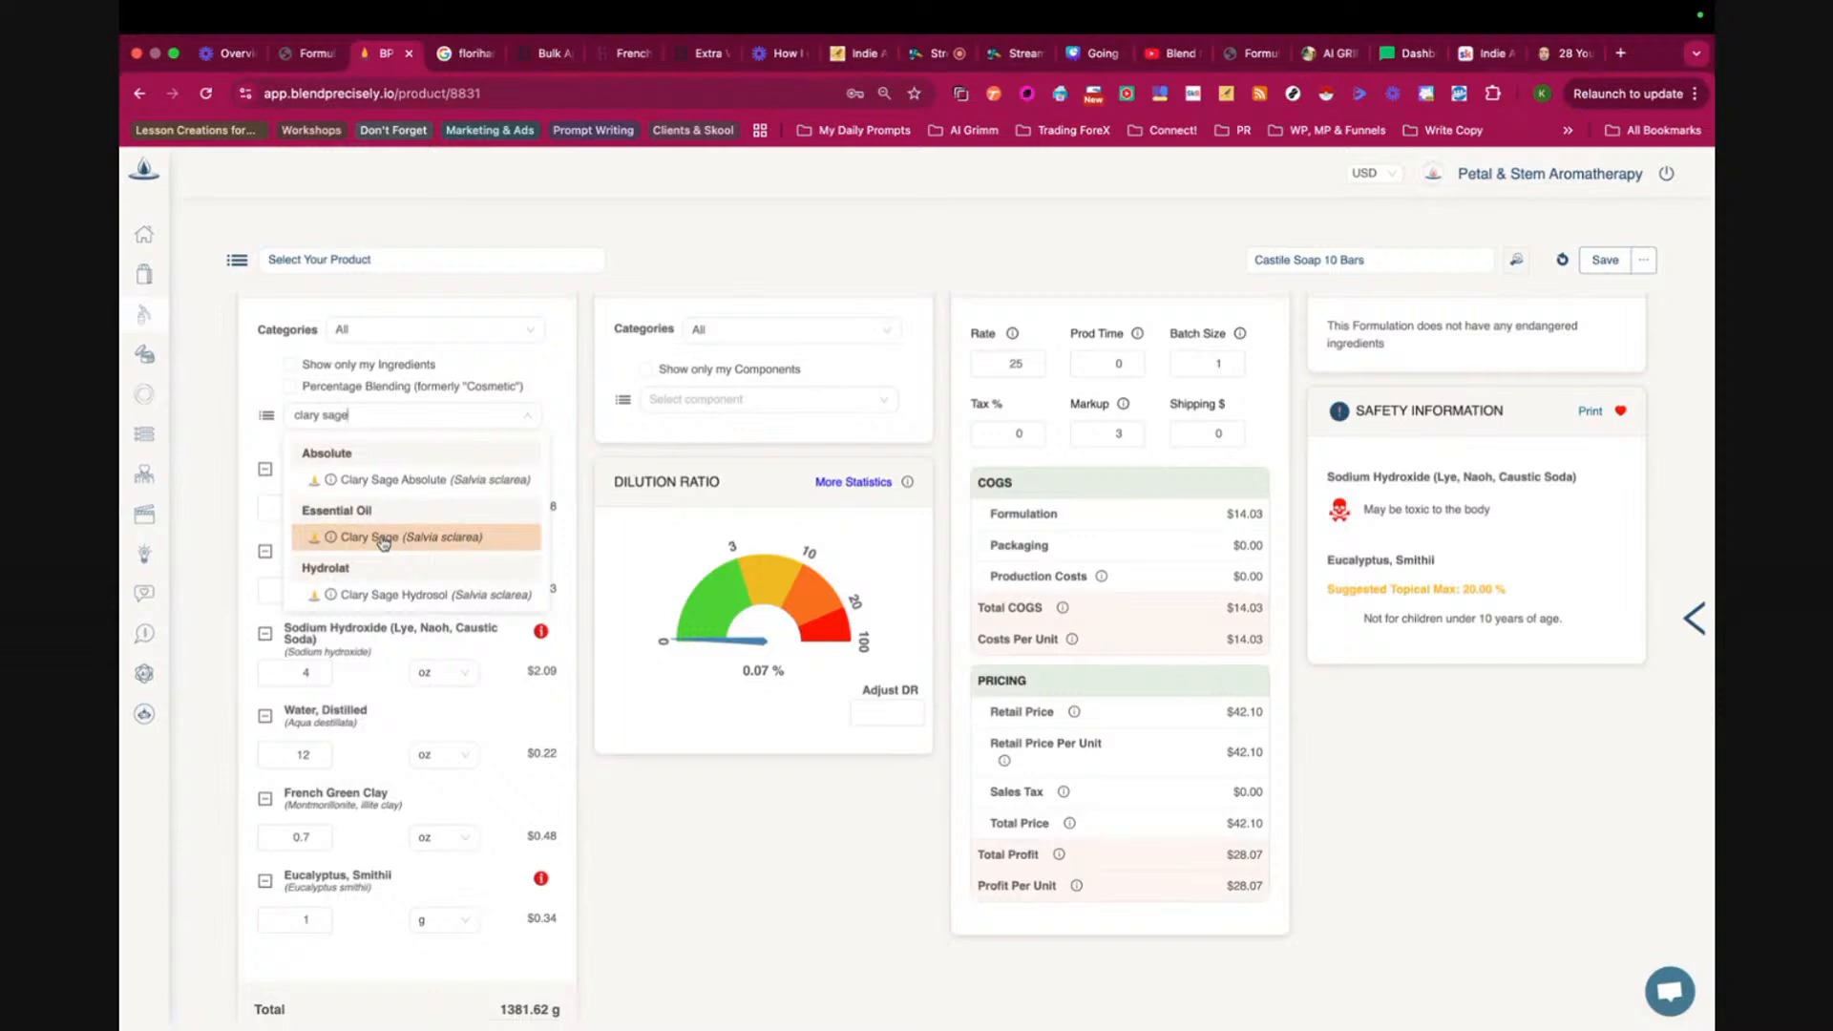
pyautogui.click(383, 539)
# - Change both essential oils to ounces, with 0.508 oz of Eucalyptus, Smithii and 0.512 oz of Clary Sage
pyautogui.scroll(-3, 380, 718)
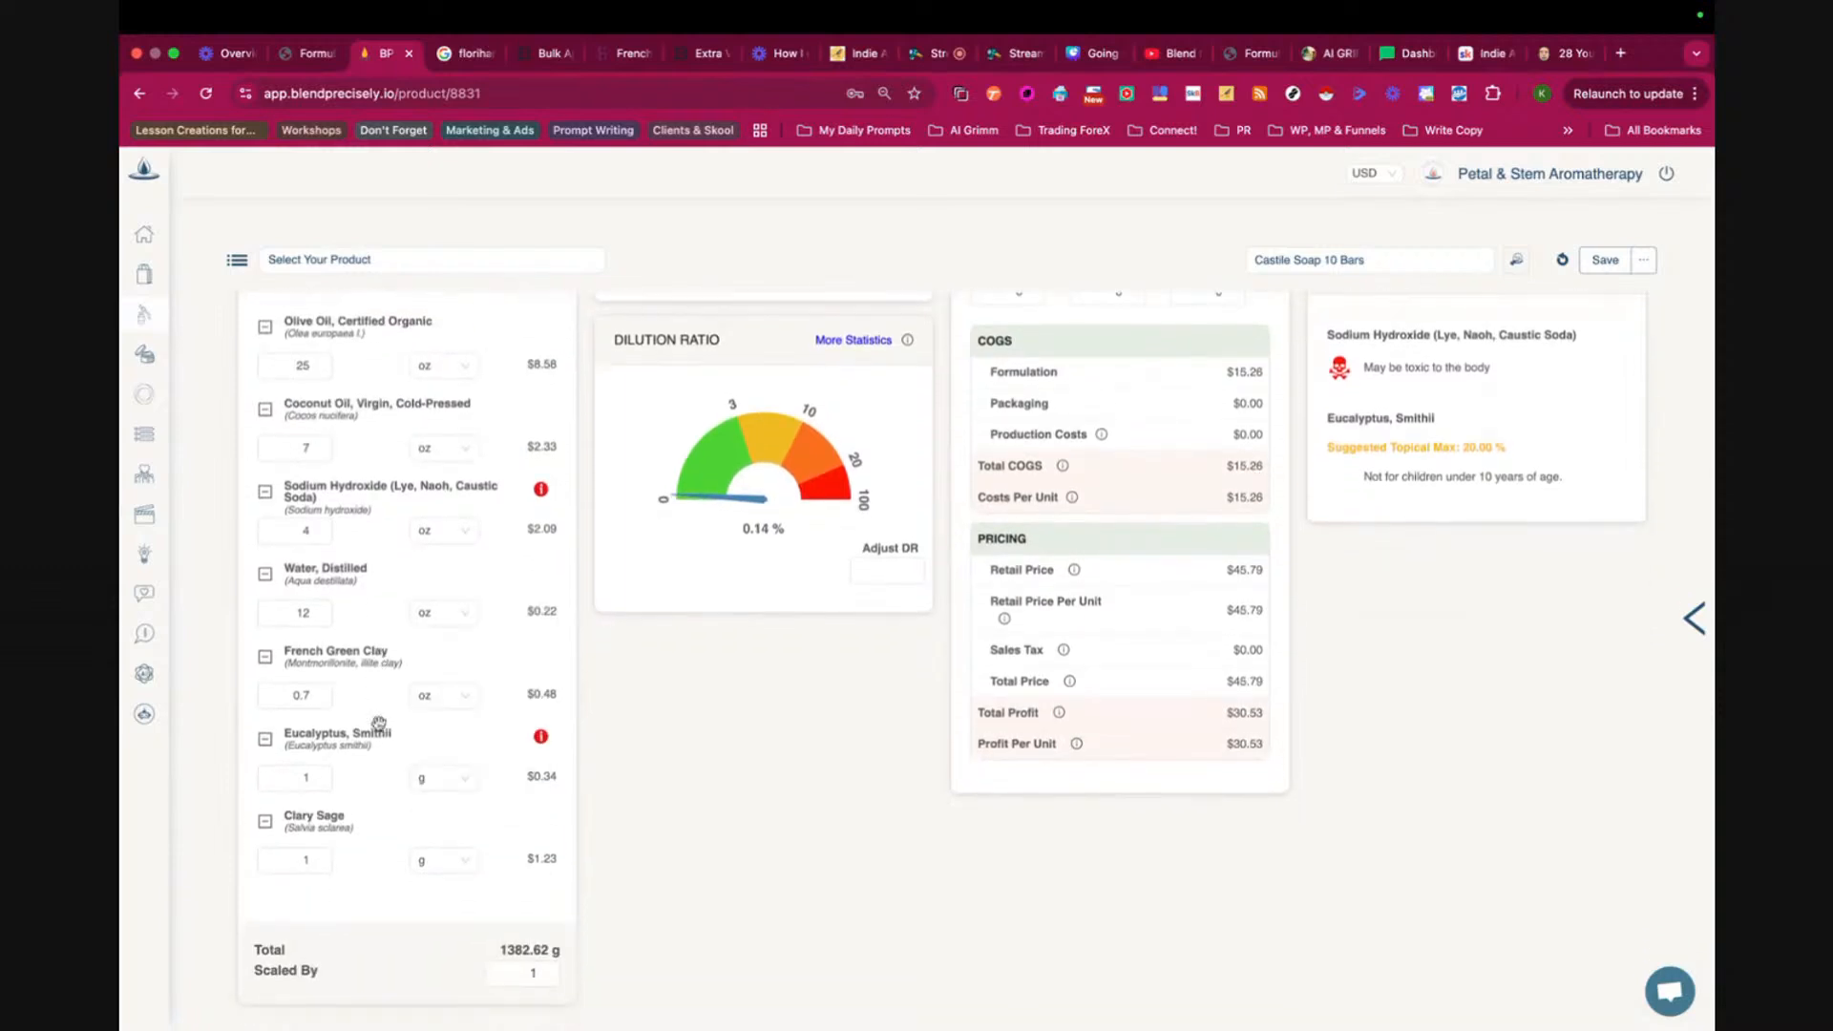
pyautogui.click(441, 778)
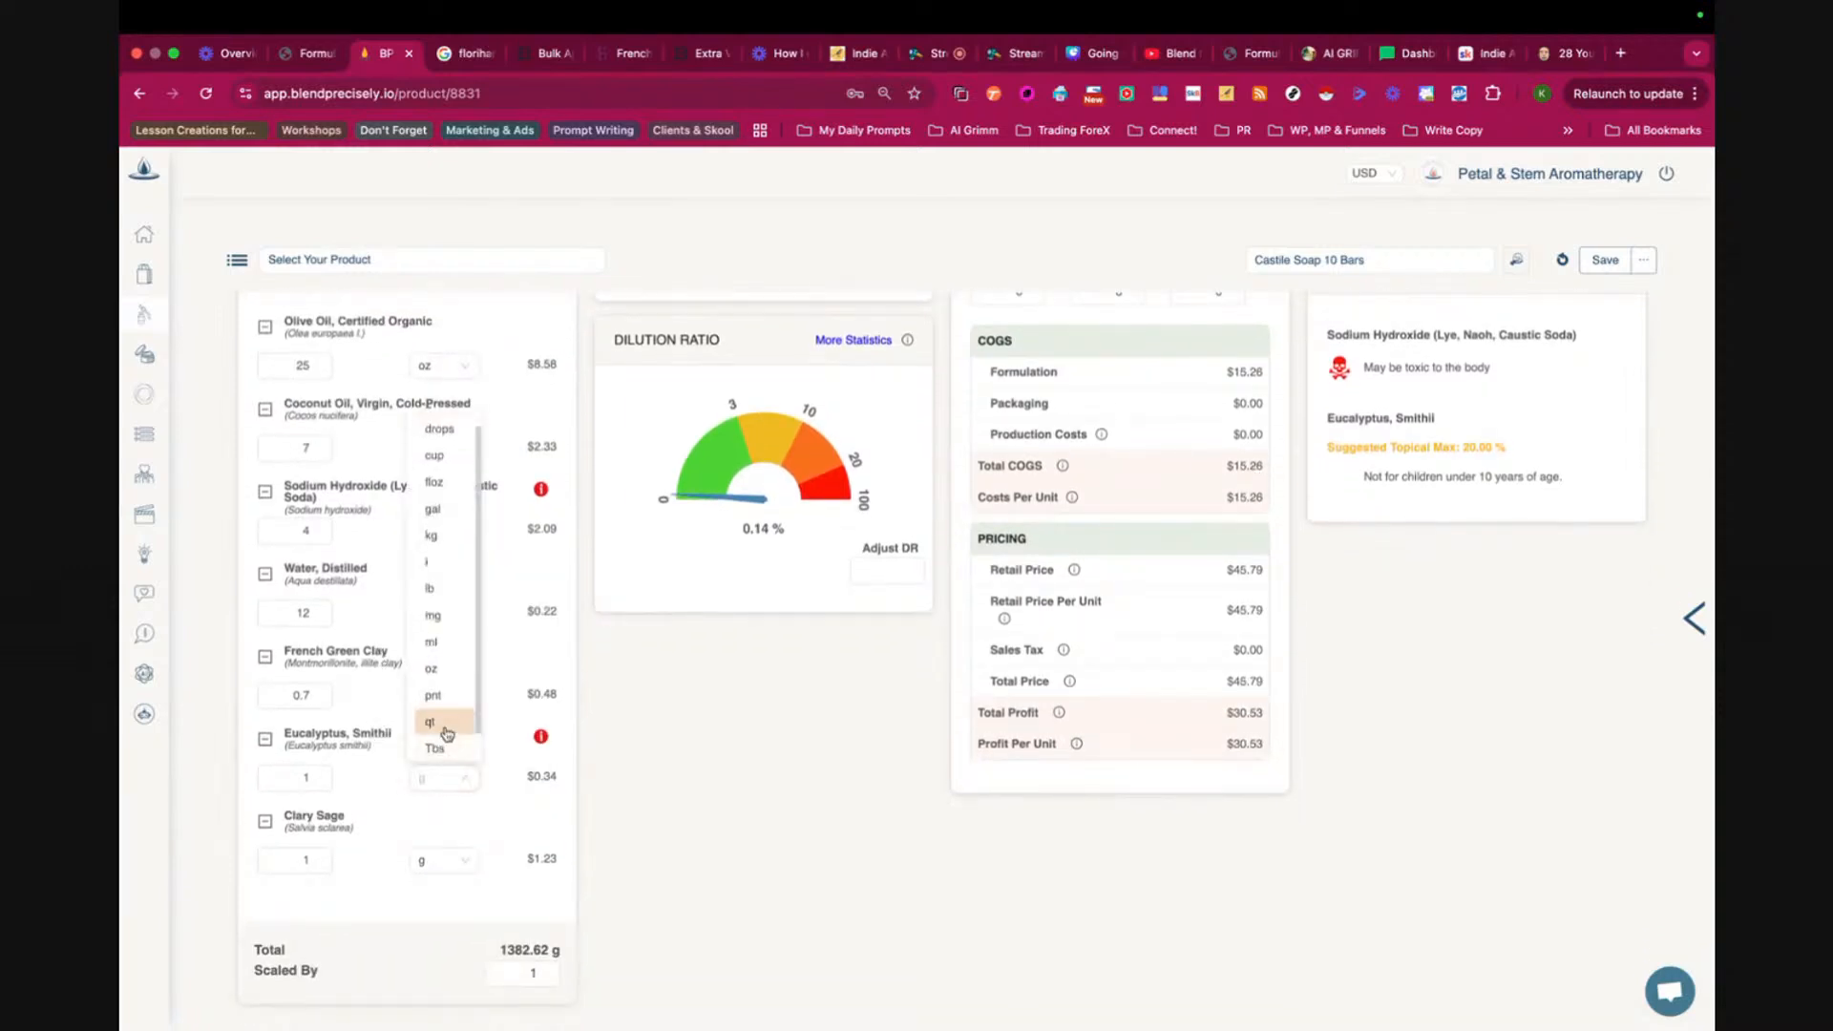
pyautogui.click(430, 668)
pyautogui.click(439, 860)
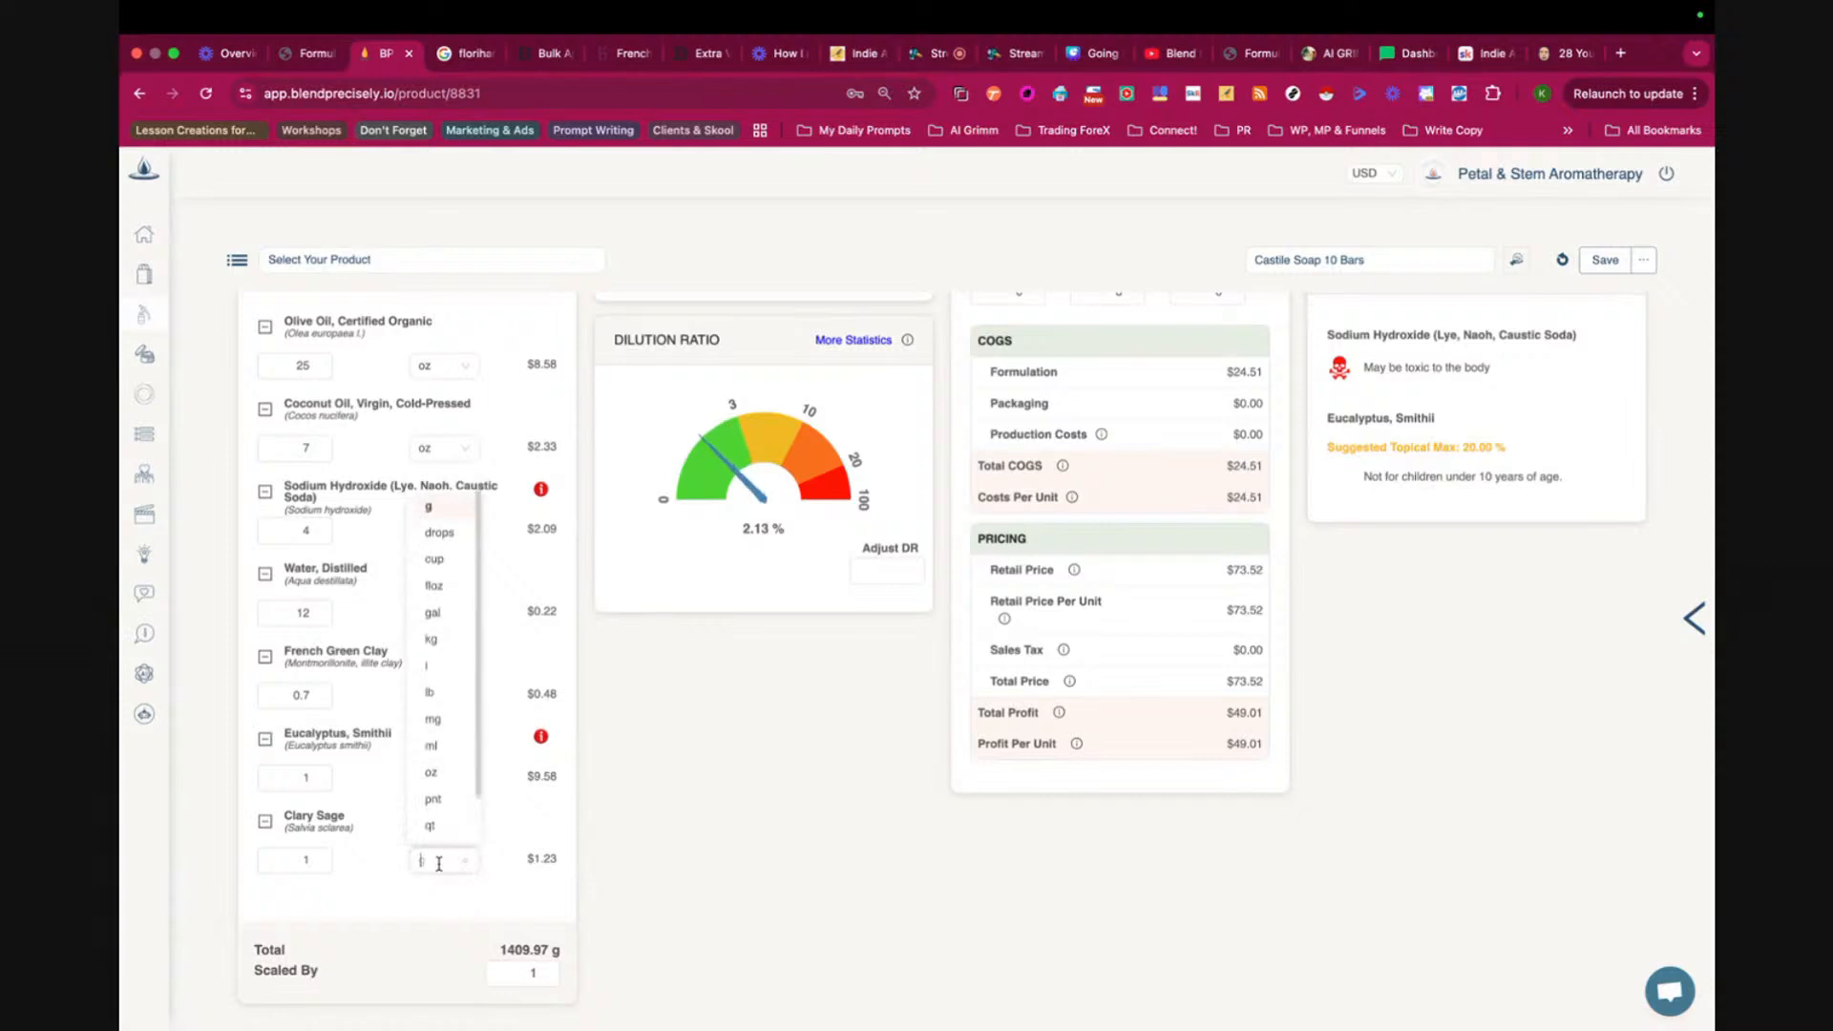
pyautogui.click(430, 772)
pyautogui.click(325, 778)
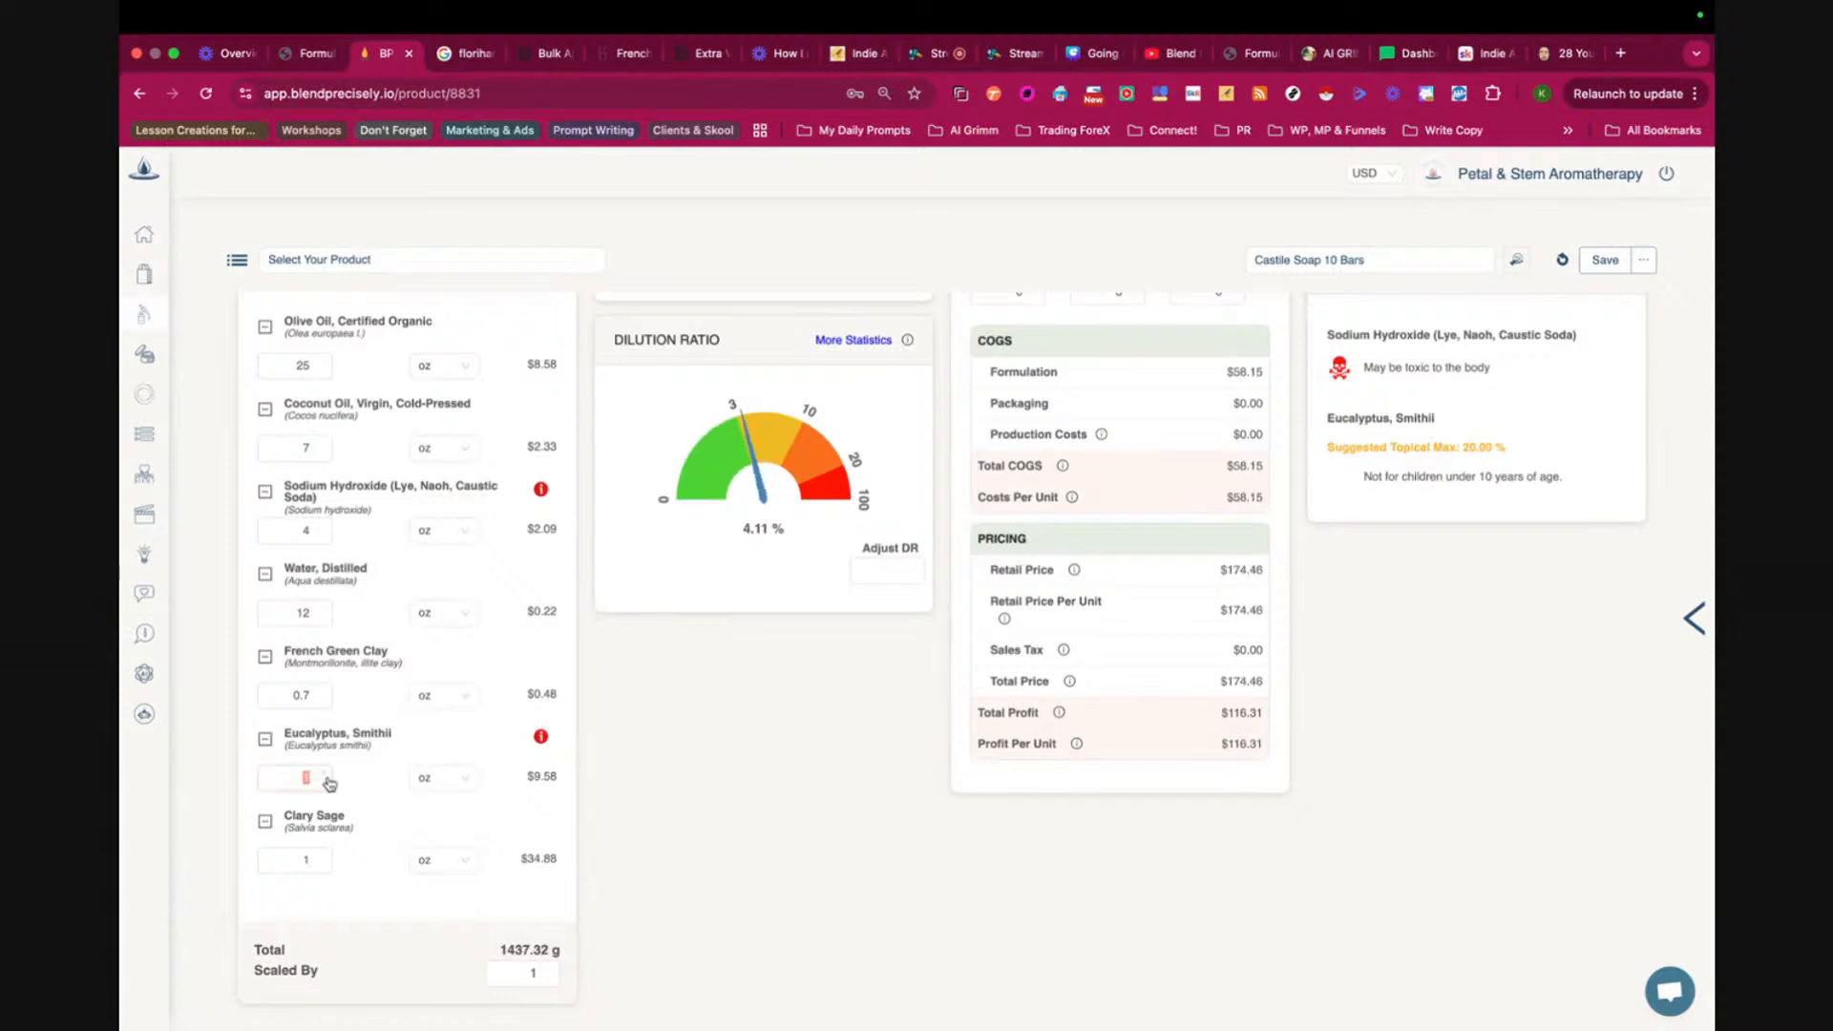
pyautogui.write('0.508')
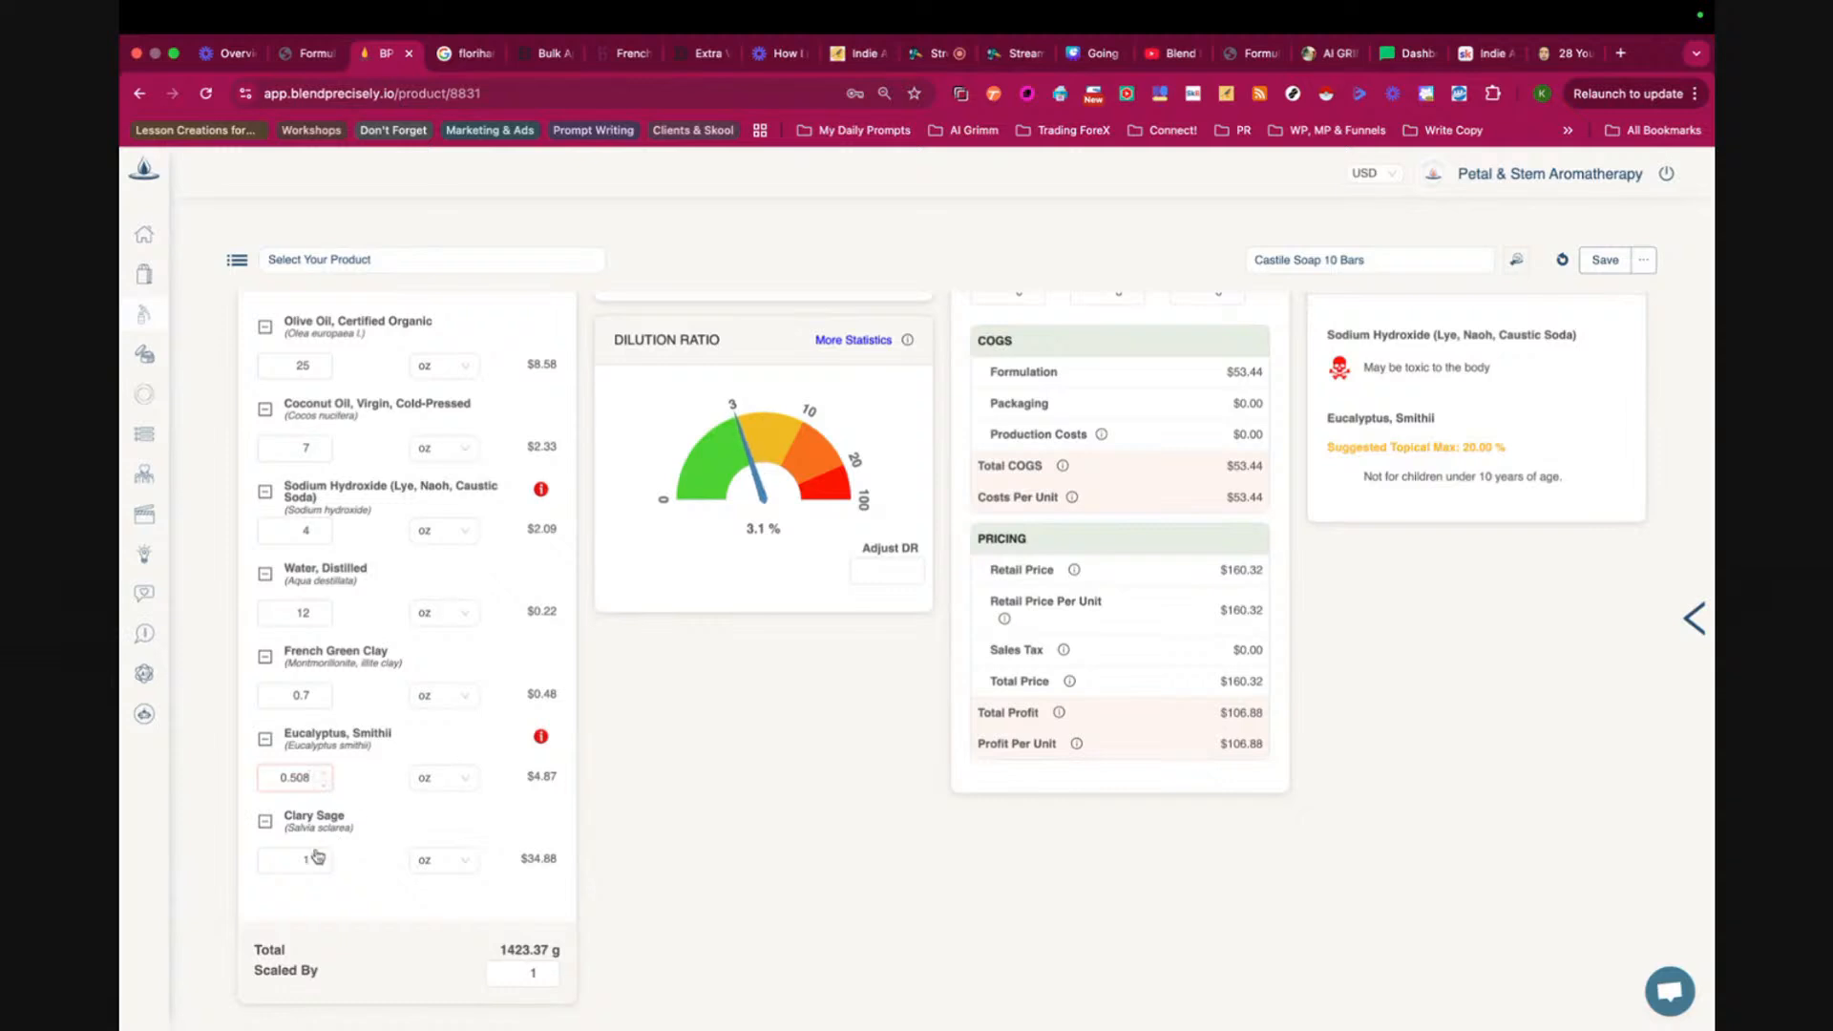
pyautogui.moveTo(299, 861); pyautogui.dragTo(391, 862)
pyautogui.write('0.512')
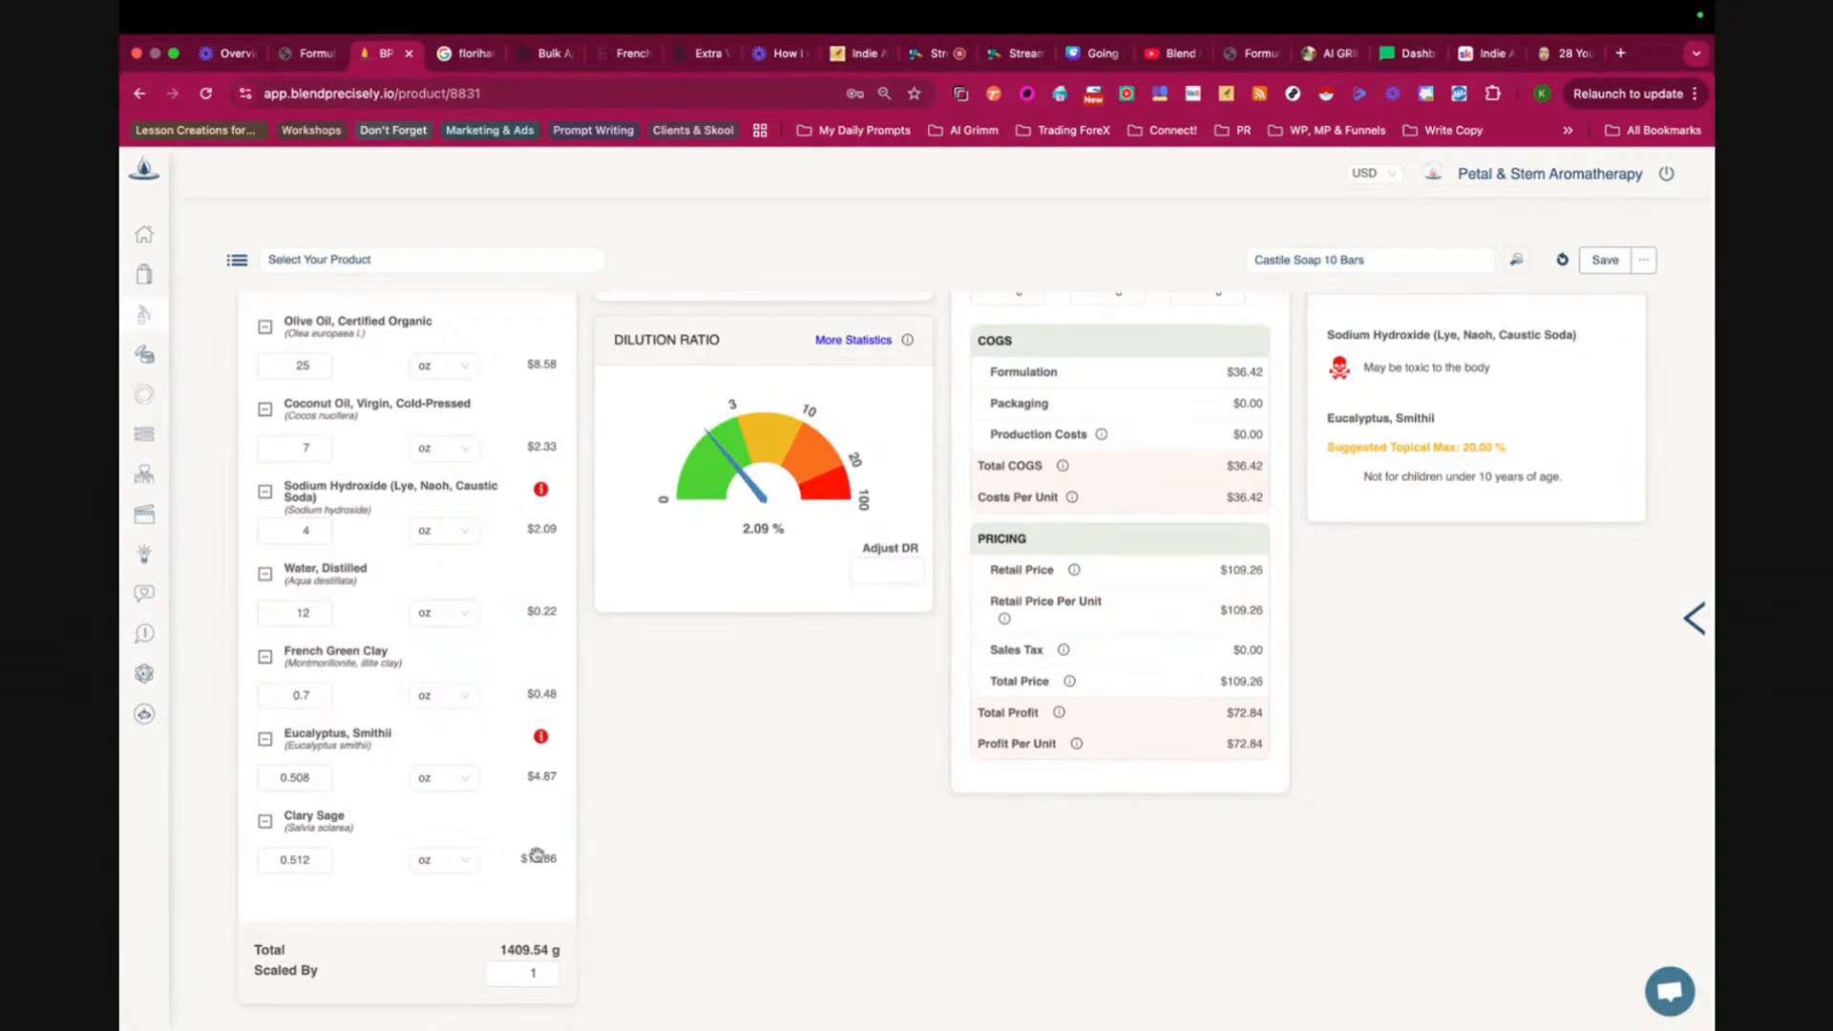
# - Review the formulation's costs and the eucalyptus safety information, and check its blend percentage in the detailed statistics
pyautogui.scroll(3, 531, 830)
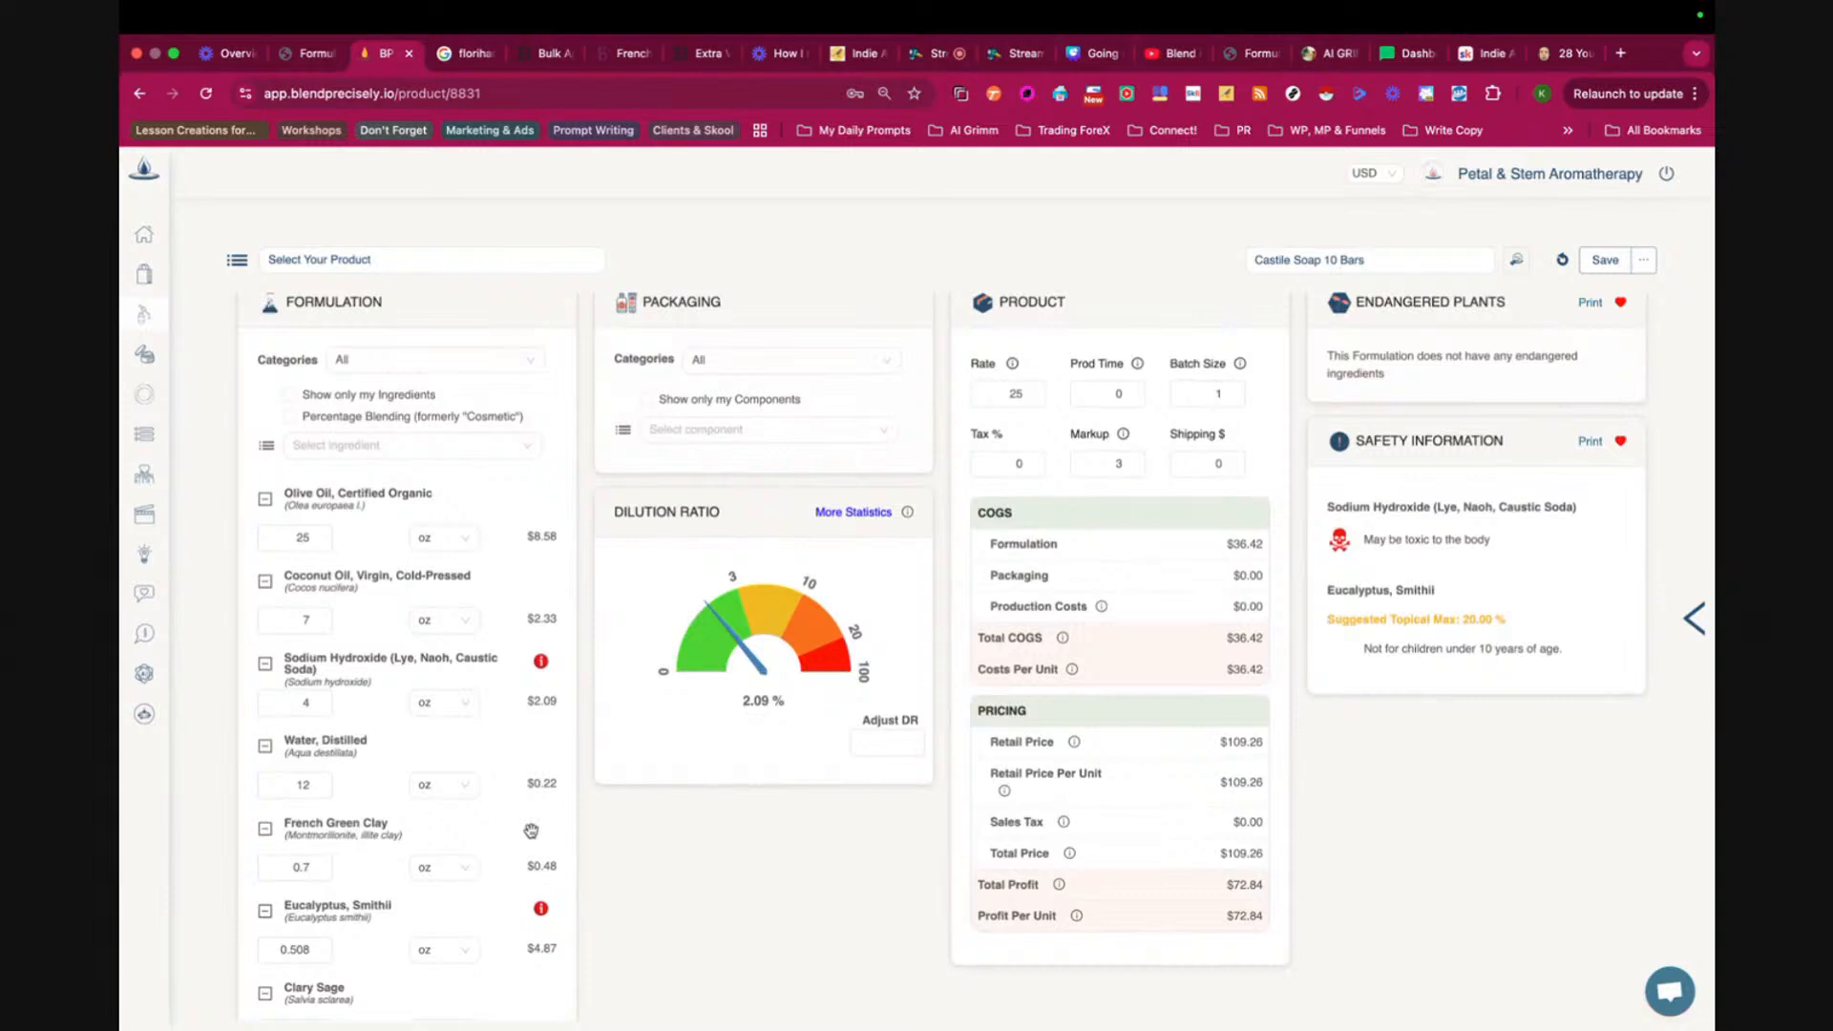
pyautogui.scroll(1, 531, 830)
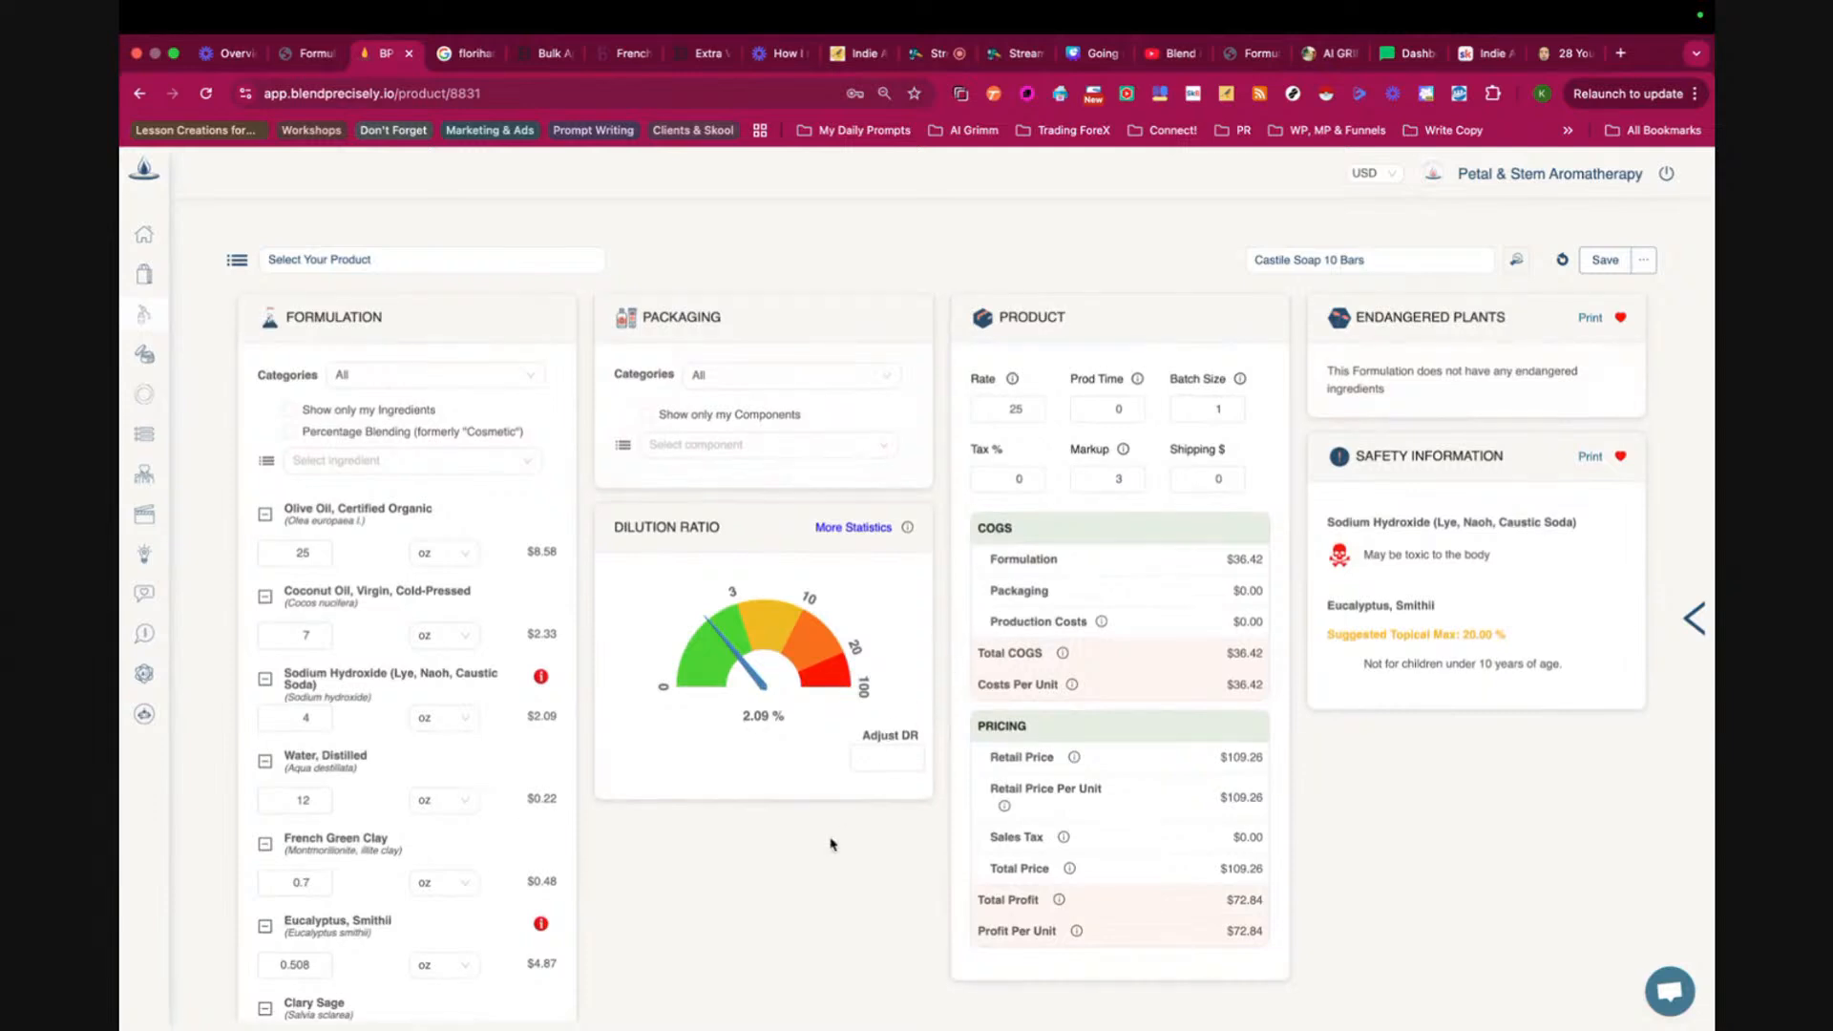
pyautogui.scroll(-3, 444, 762)
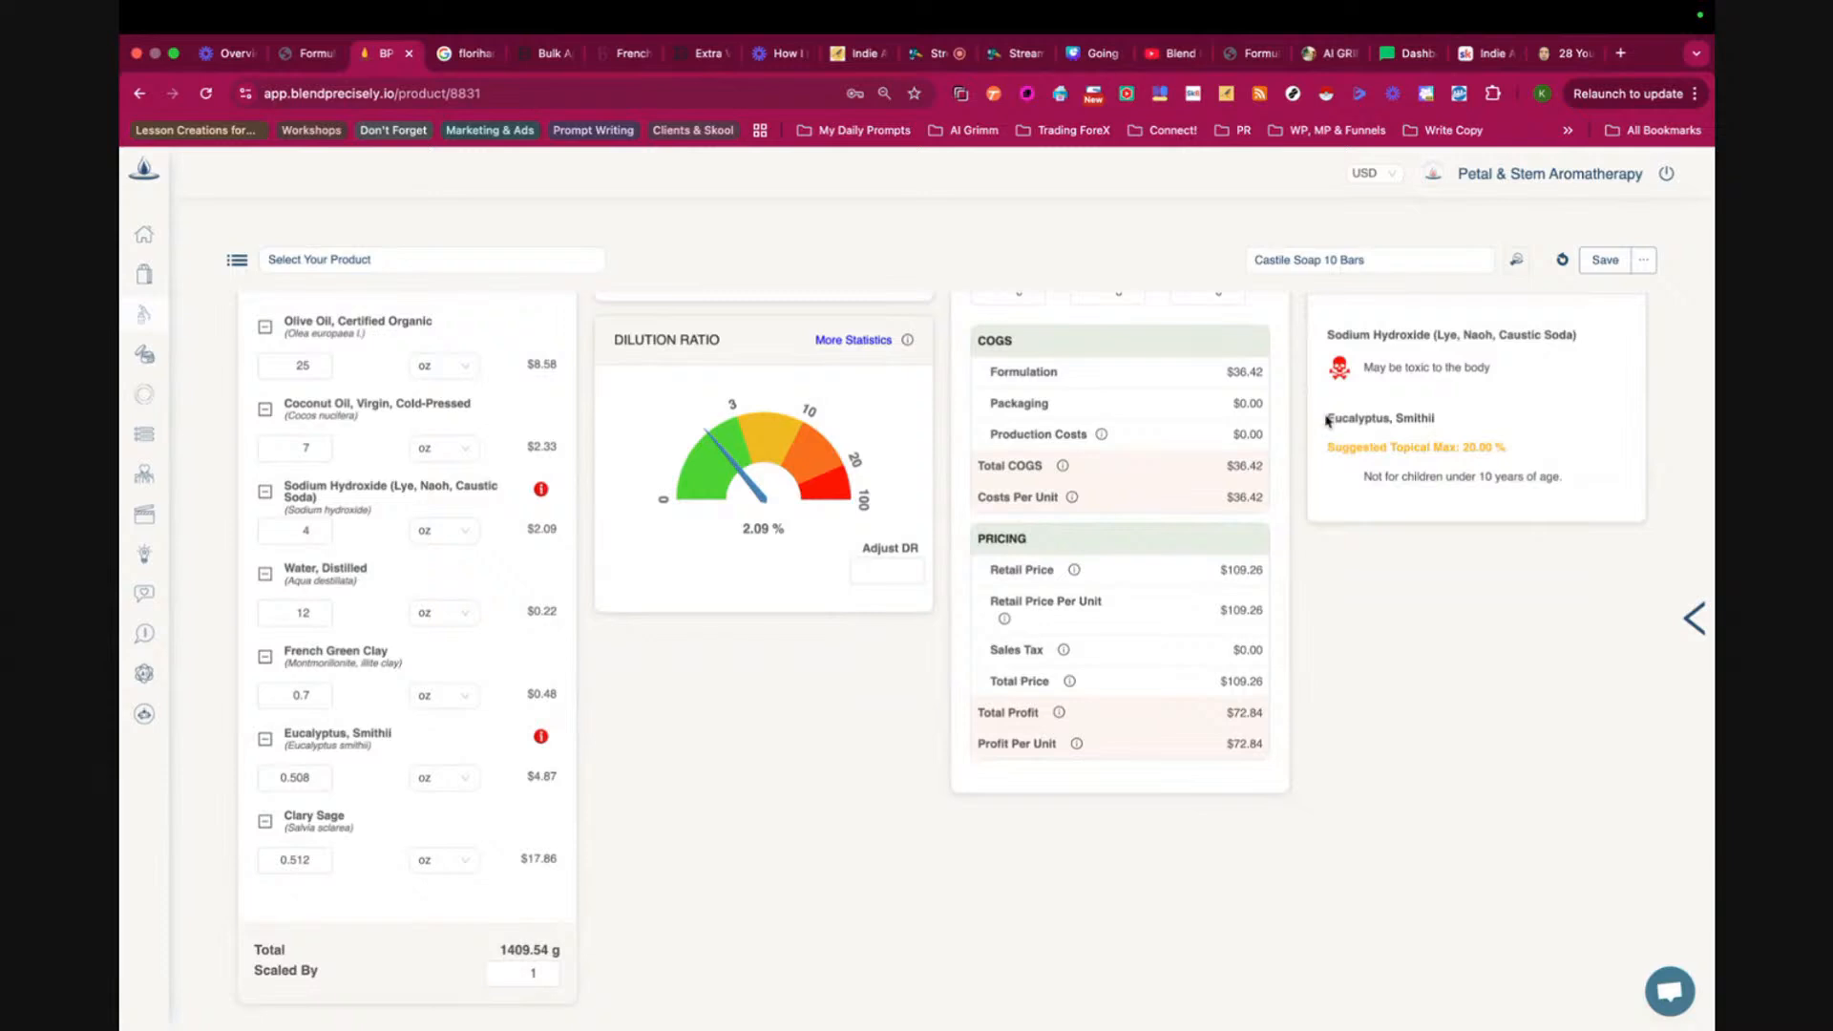
pyautogui.moveTo(1327, 418); pyautogui.dragTo(1462, 447)
pyautogui.moveTo(1358, 483); pyautogui.dragTo(1551, 482)
pyautogui.click(853, 343)
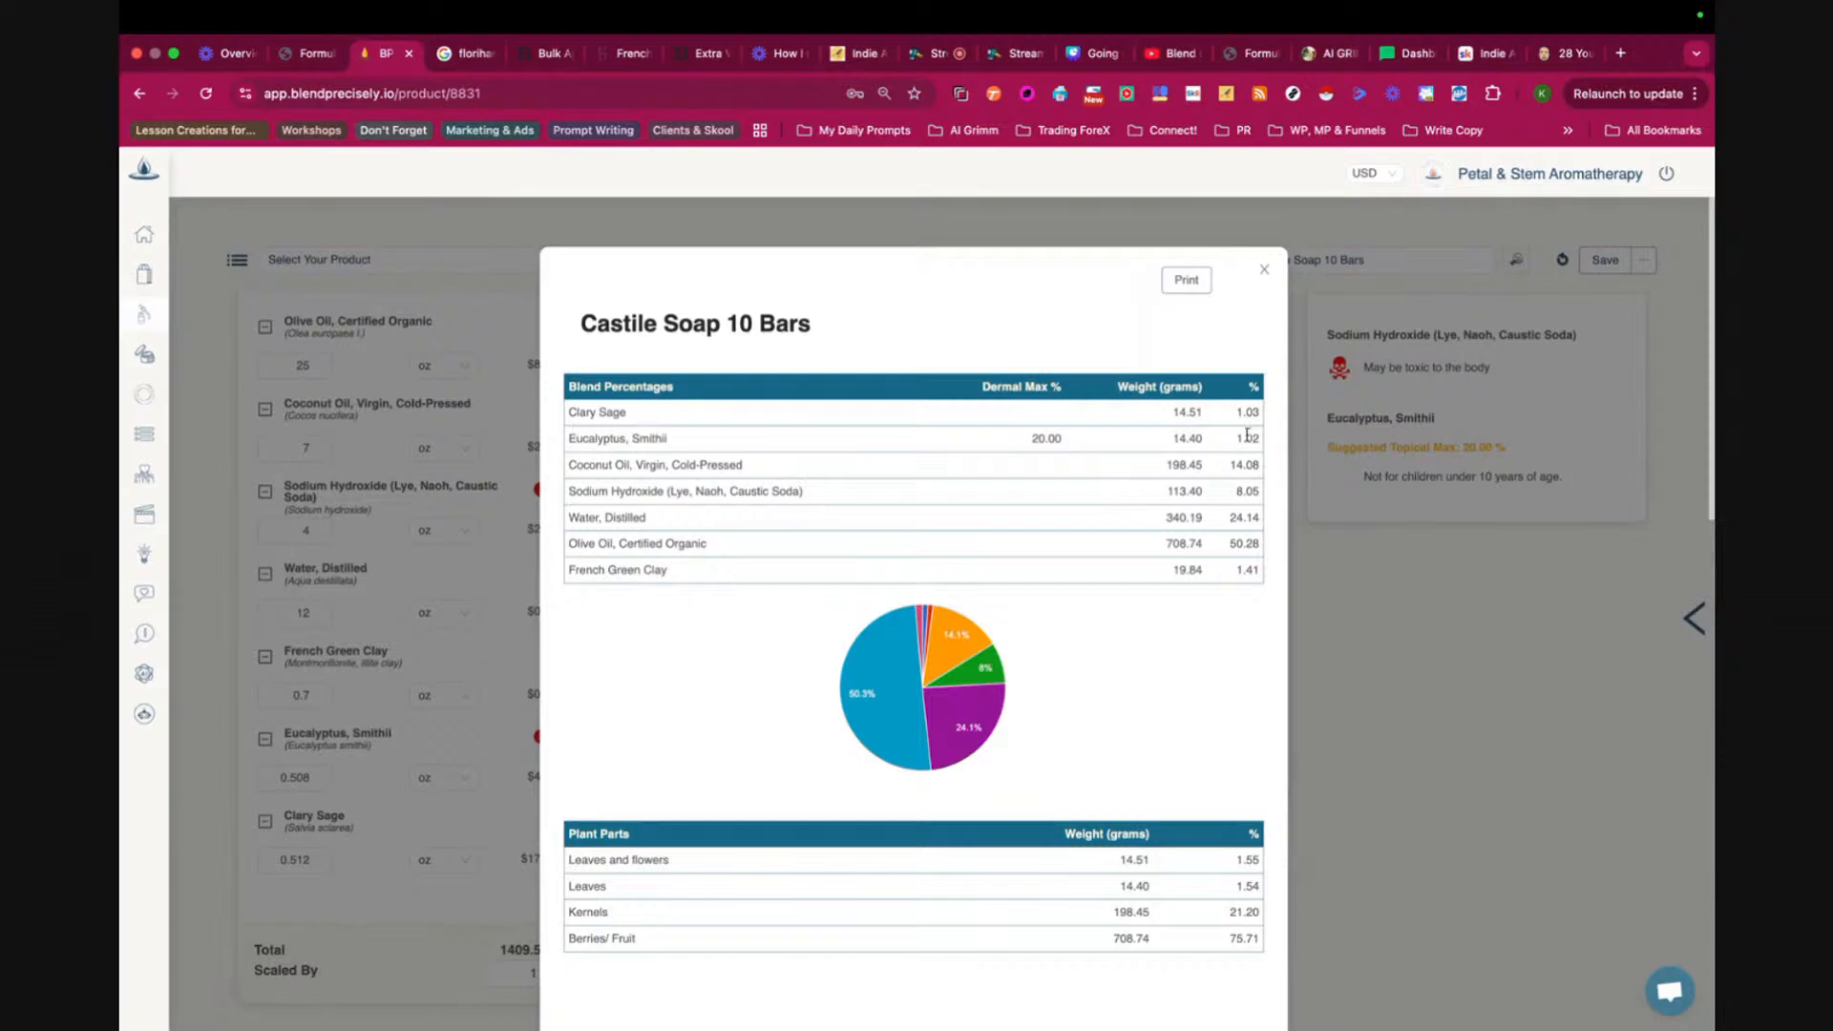
pyautogui.moveTo(1236, 440); pyautogui.dragTo(1273, 445)
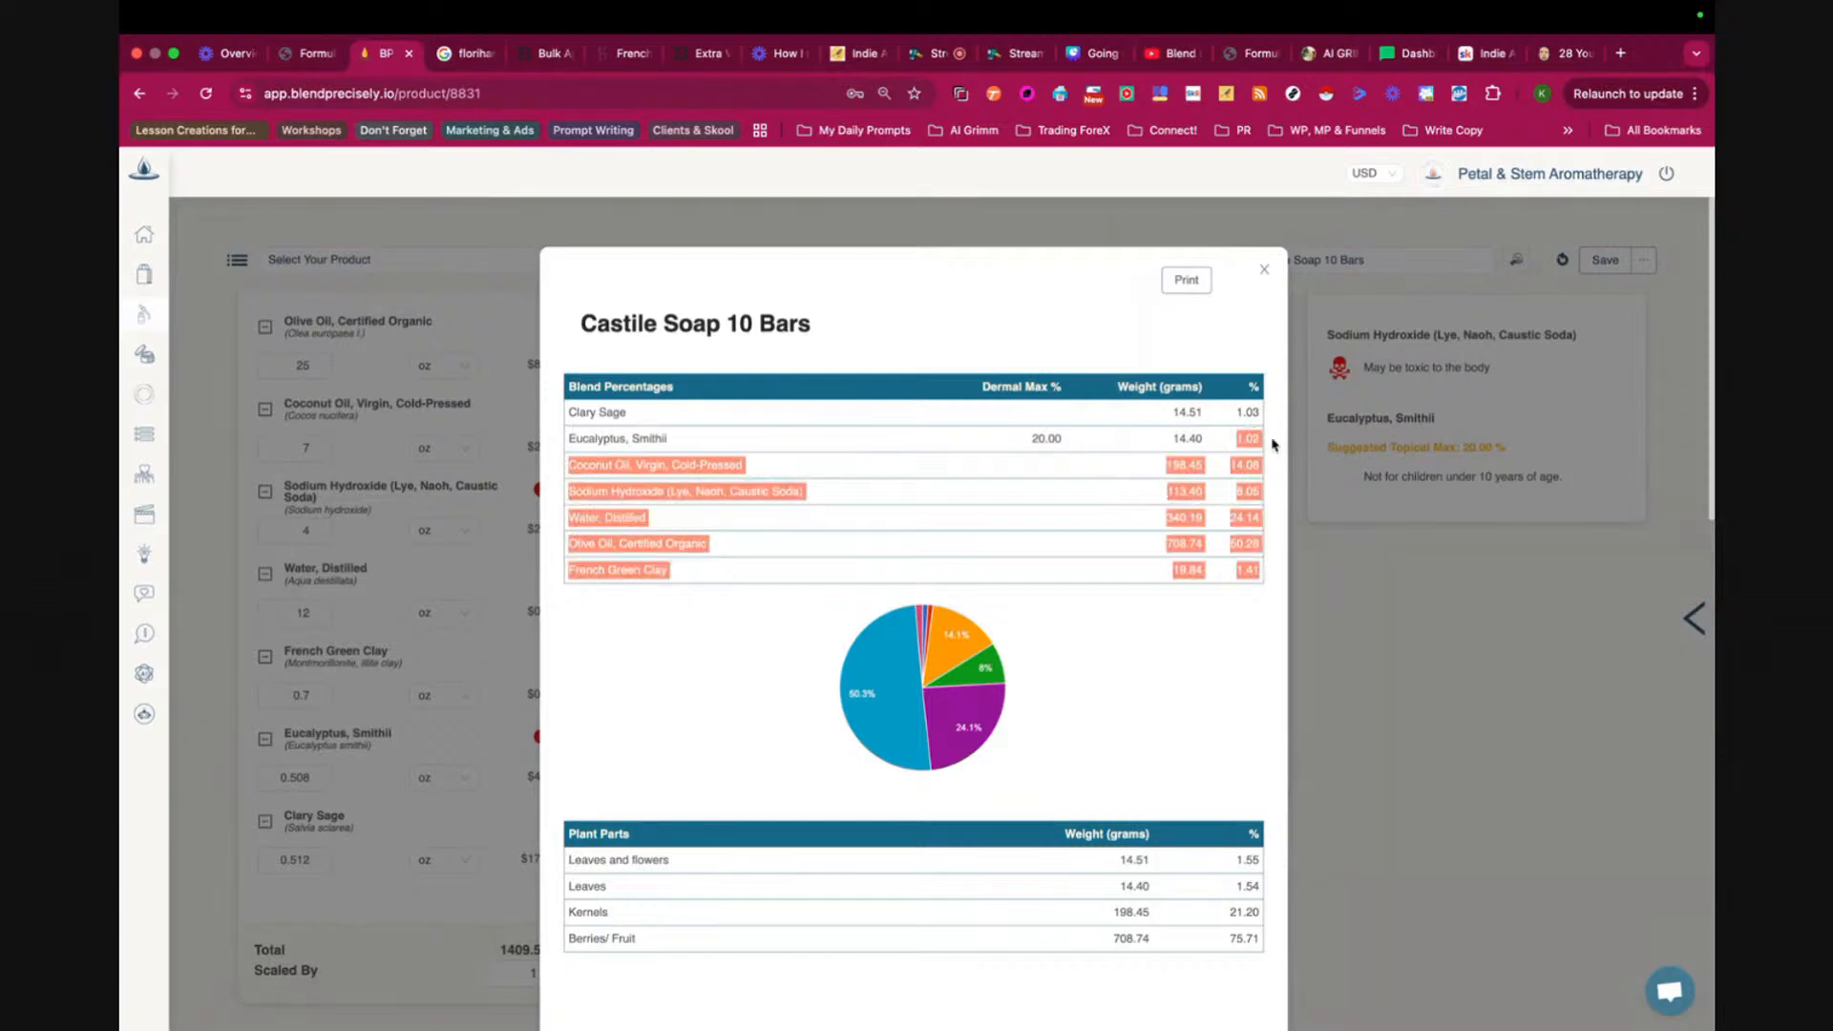
pyautogui.click(1265, 271)
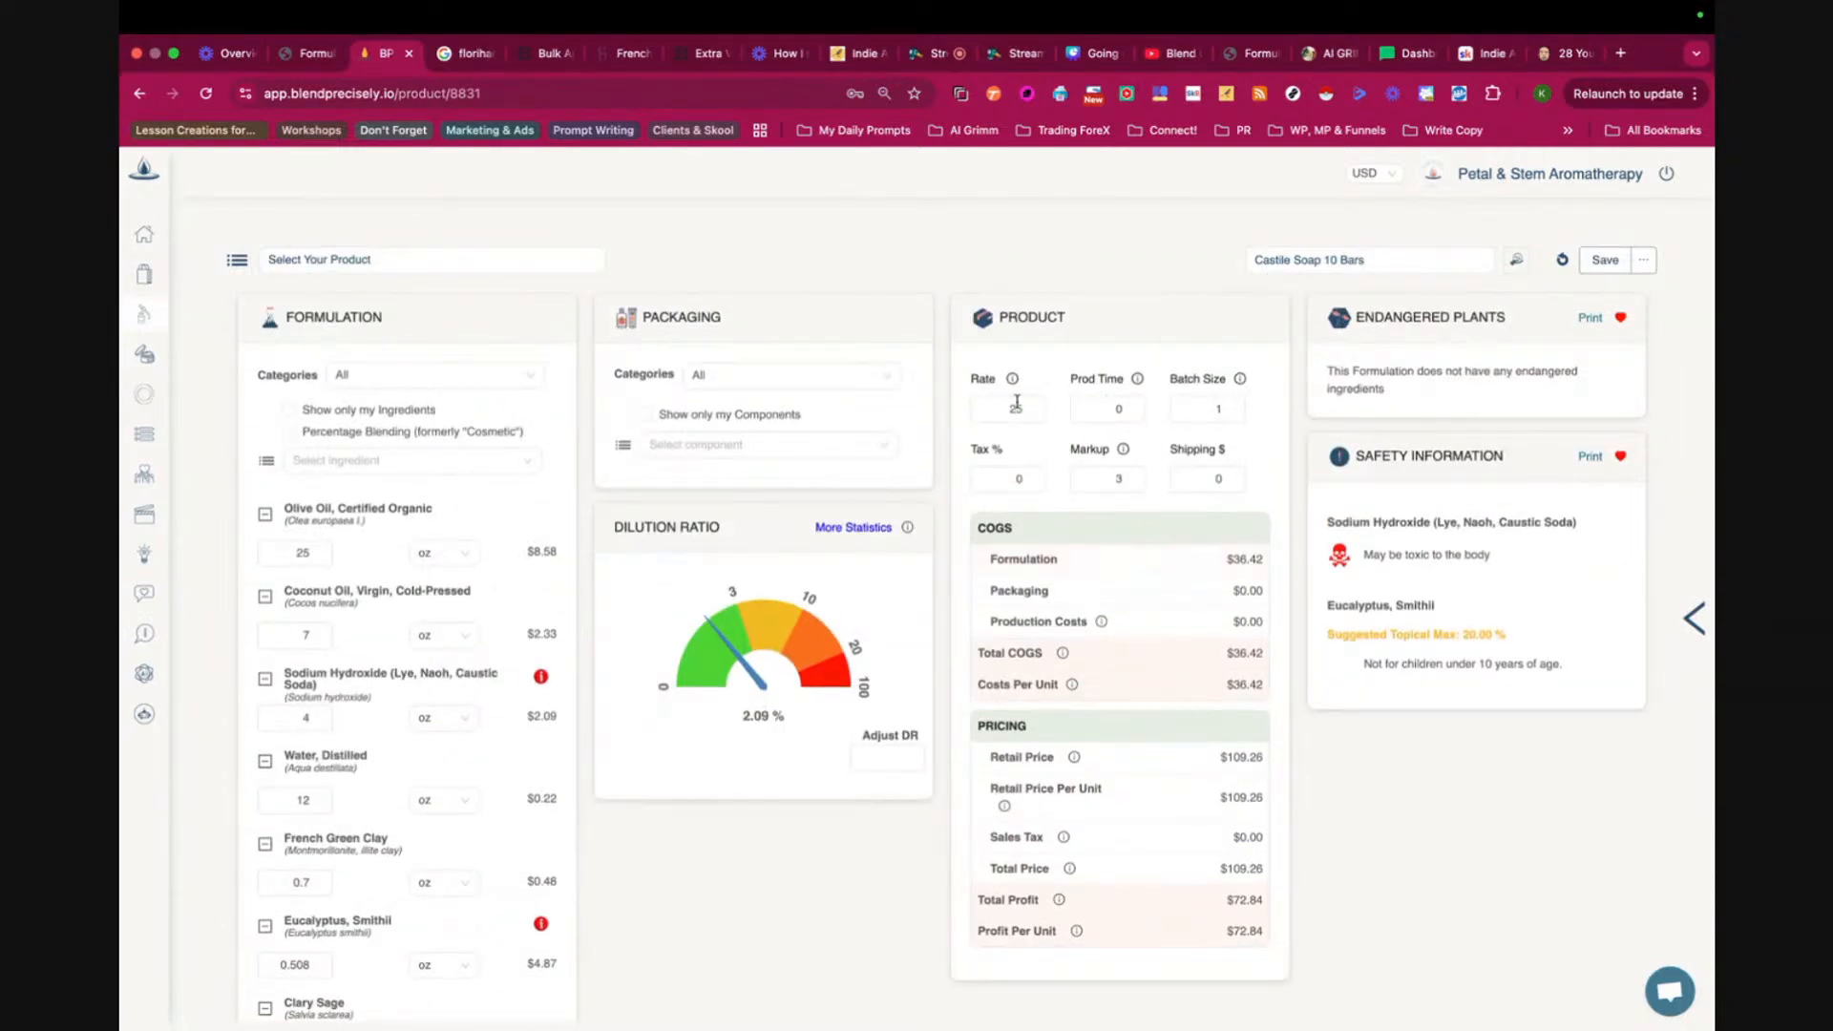
# - Set the product's production time to 60 and its batch size to 10
pyautogui.click(1127, 411)
pyautogui.write('1')
pyautogui.press('BackSpace')
pyautogui.write('60')
pyautogui.click(1221, 409)
pyautogui.write('0')
# - Open the list of packaging components, switch to Amazon and search for soap wrapping
pyautogui.click(682, 449)
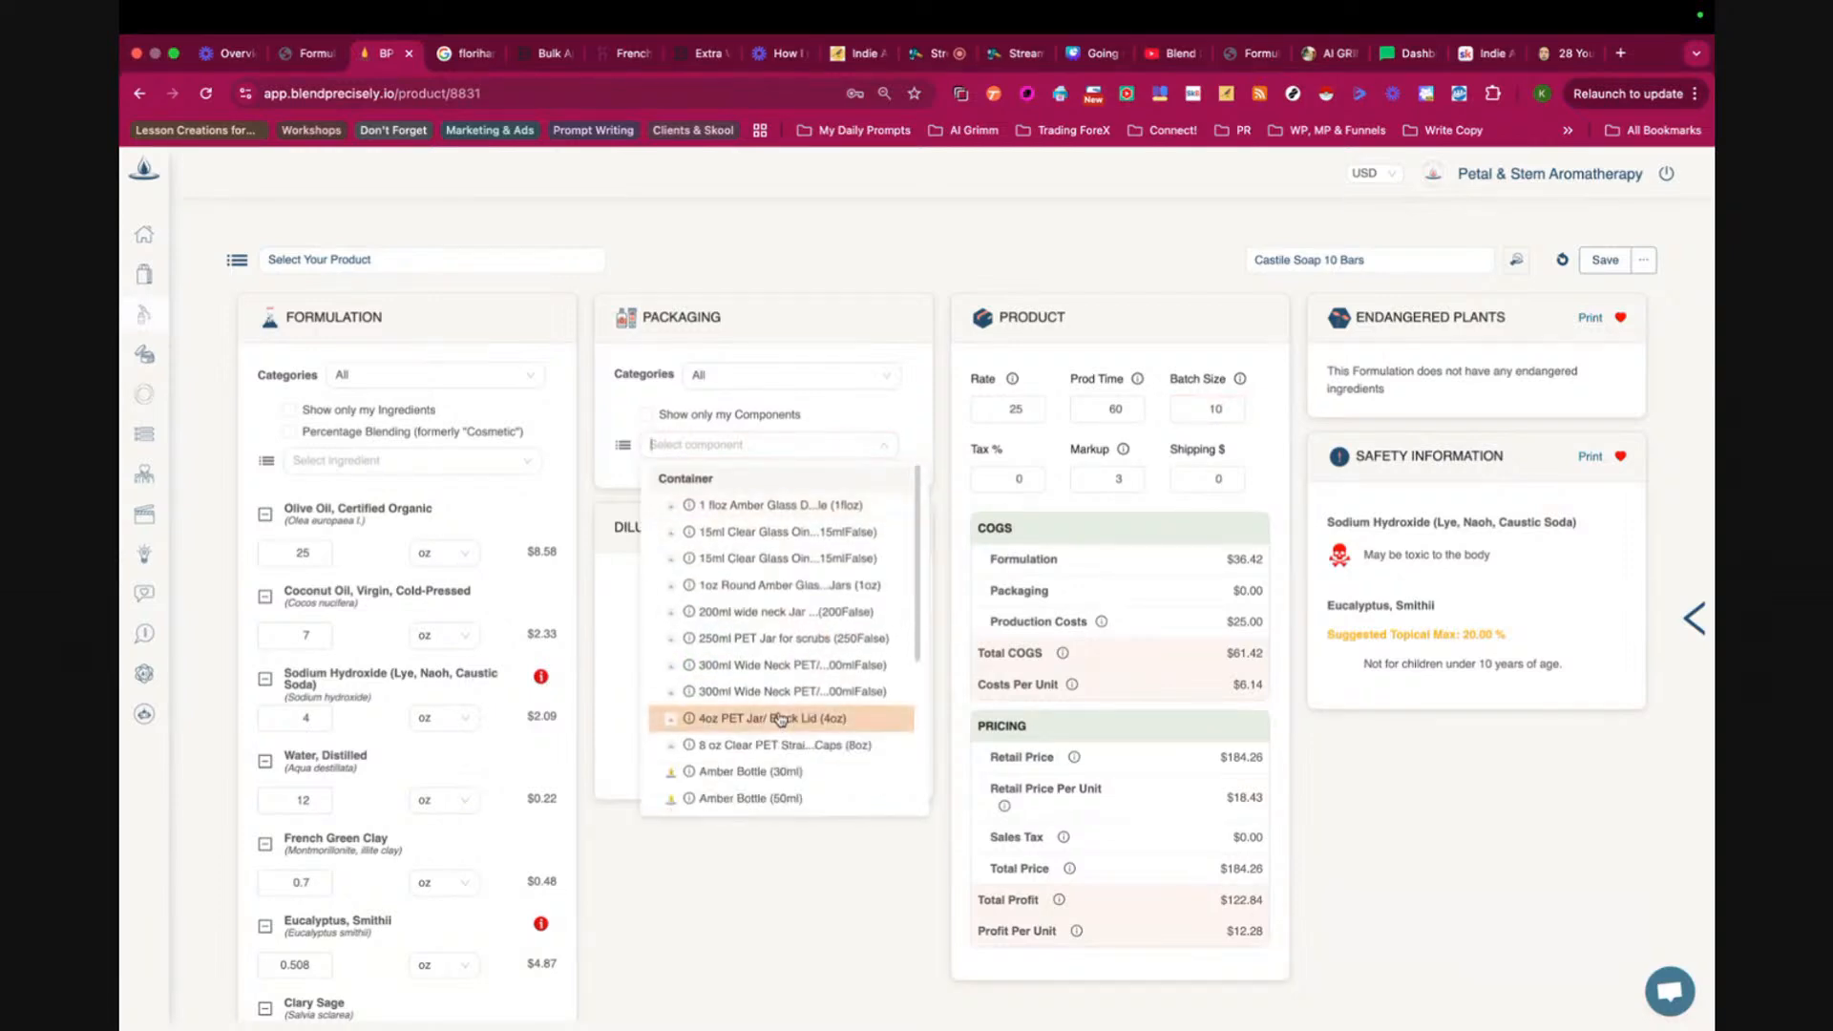
pyautogui.click(630, 54)
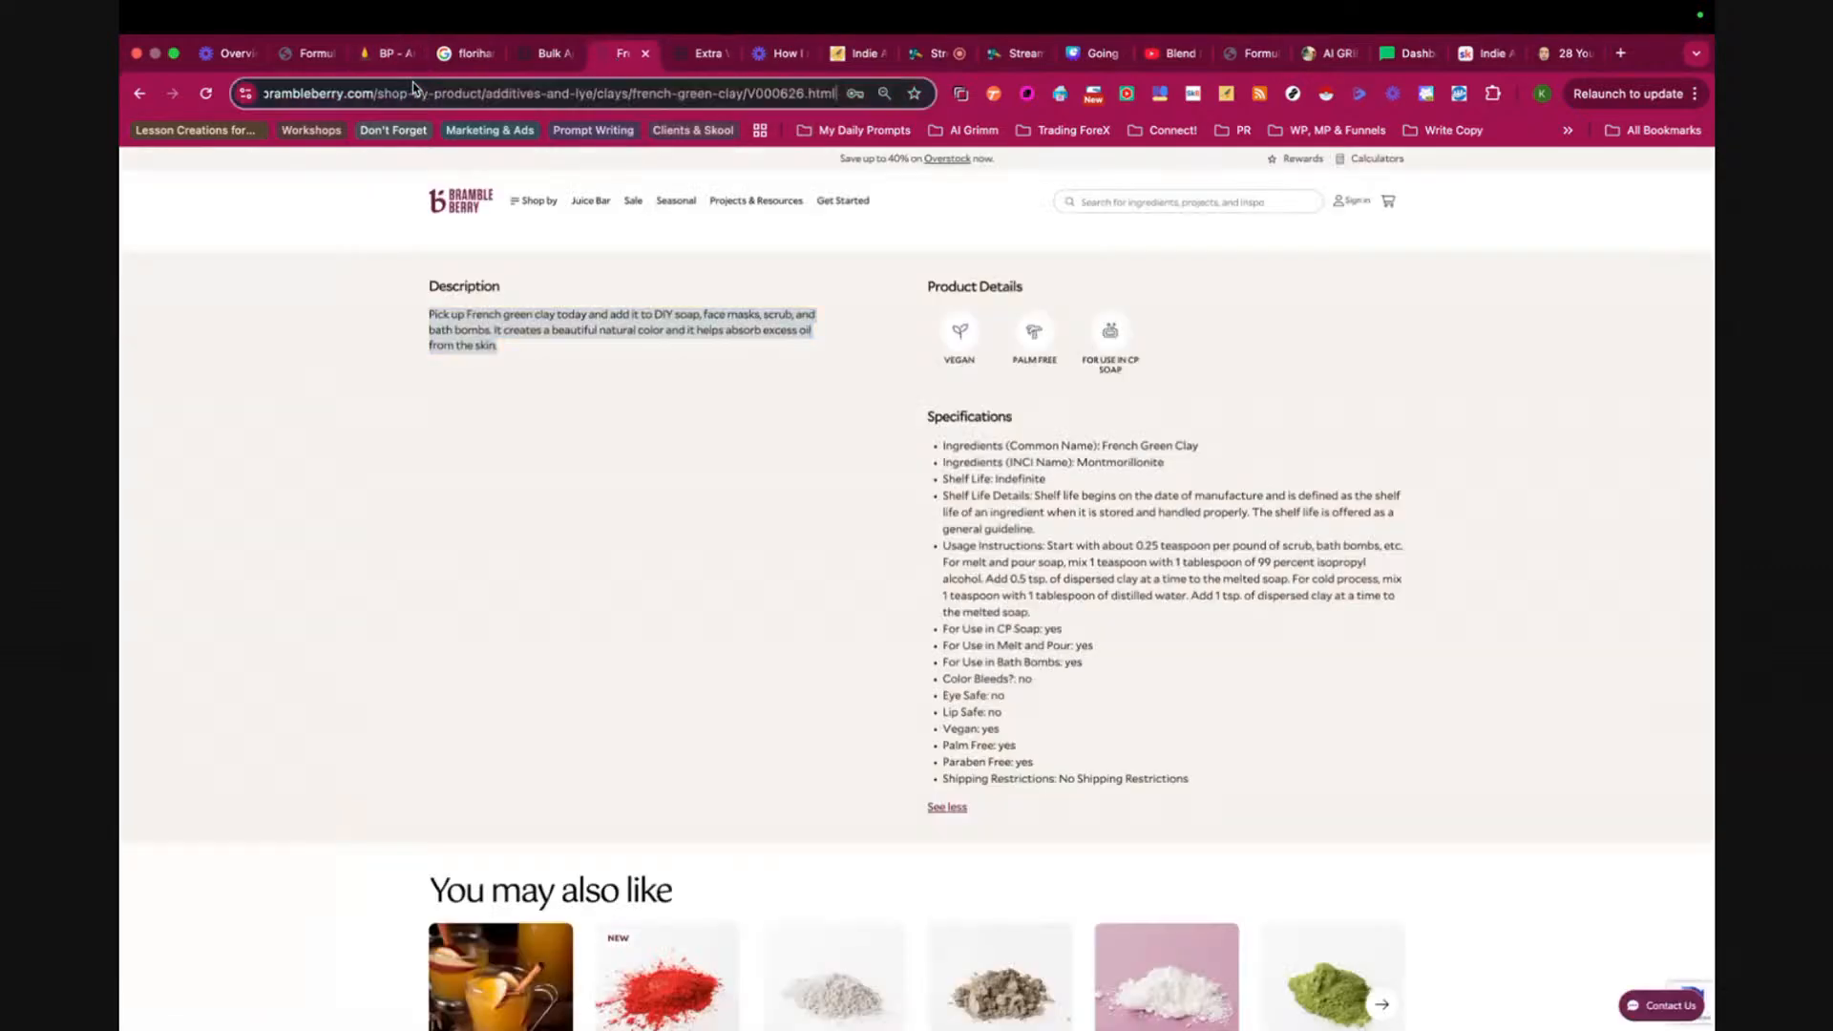
pyautogui.click(413, 88)
pyautogui.write('amazon')
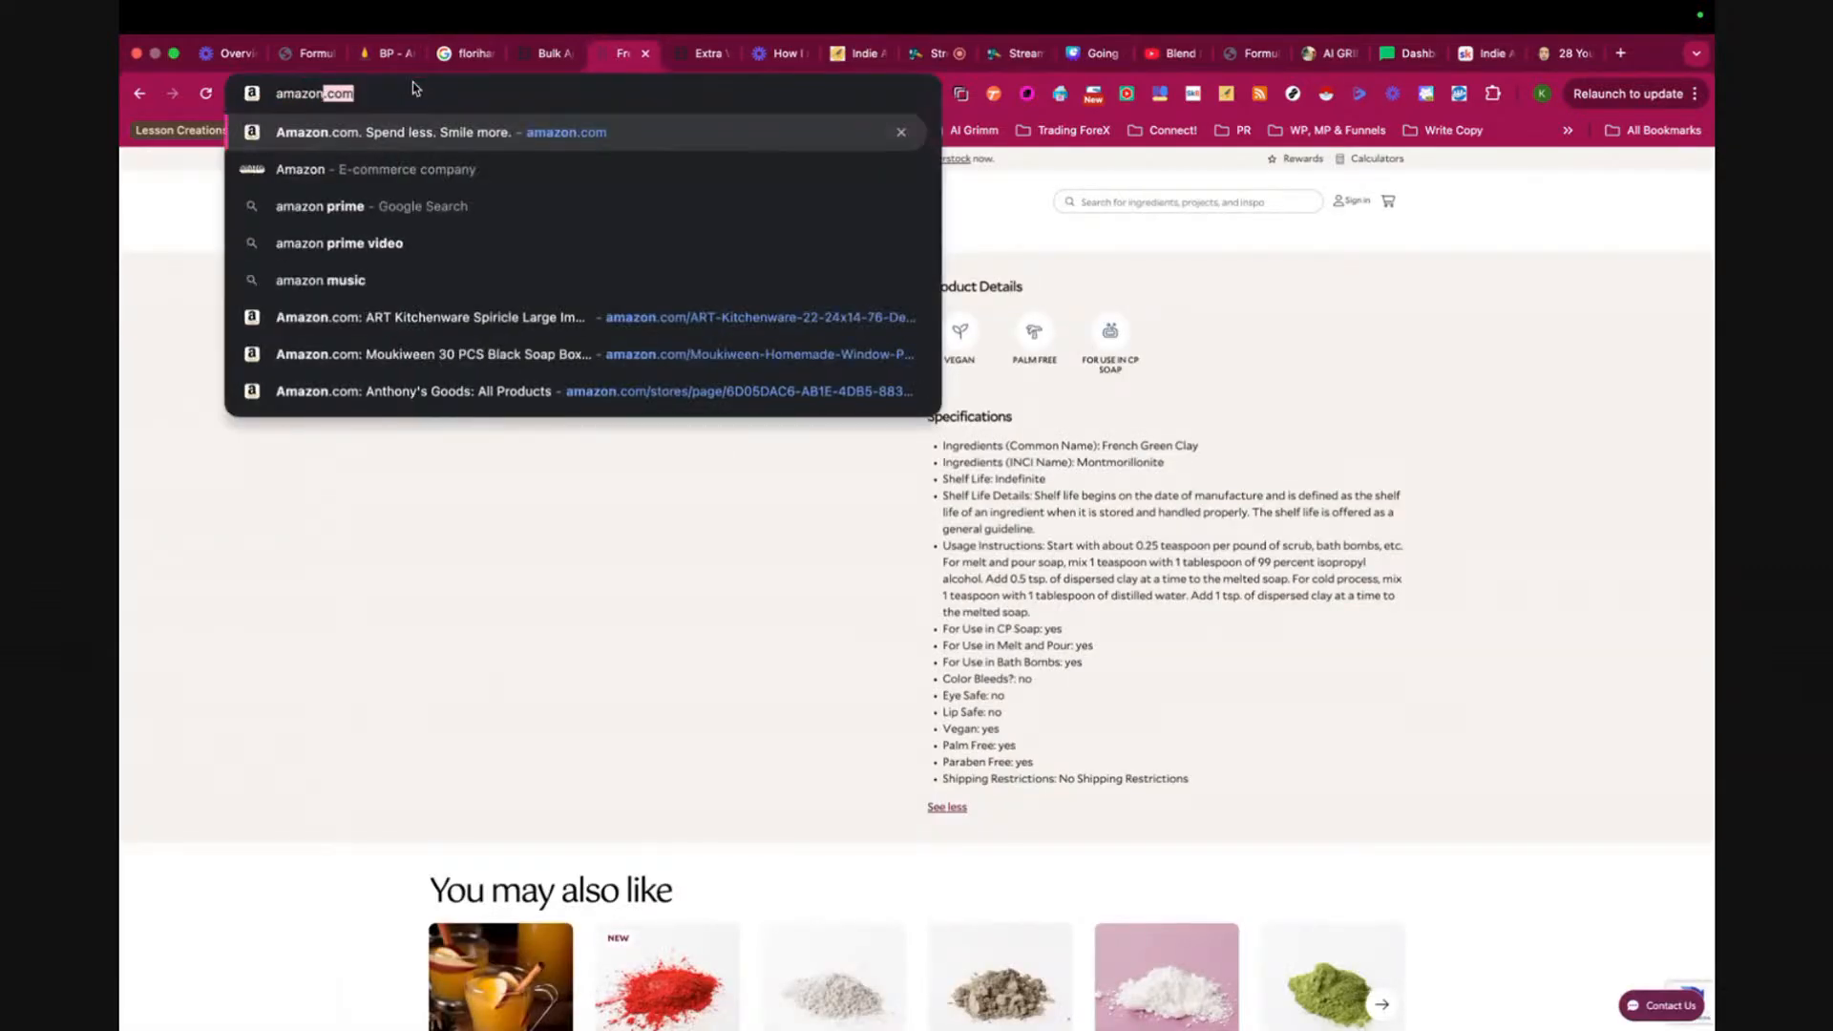
pyautogui.press('Return')
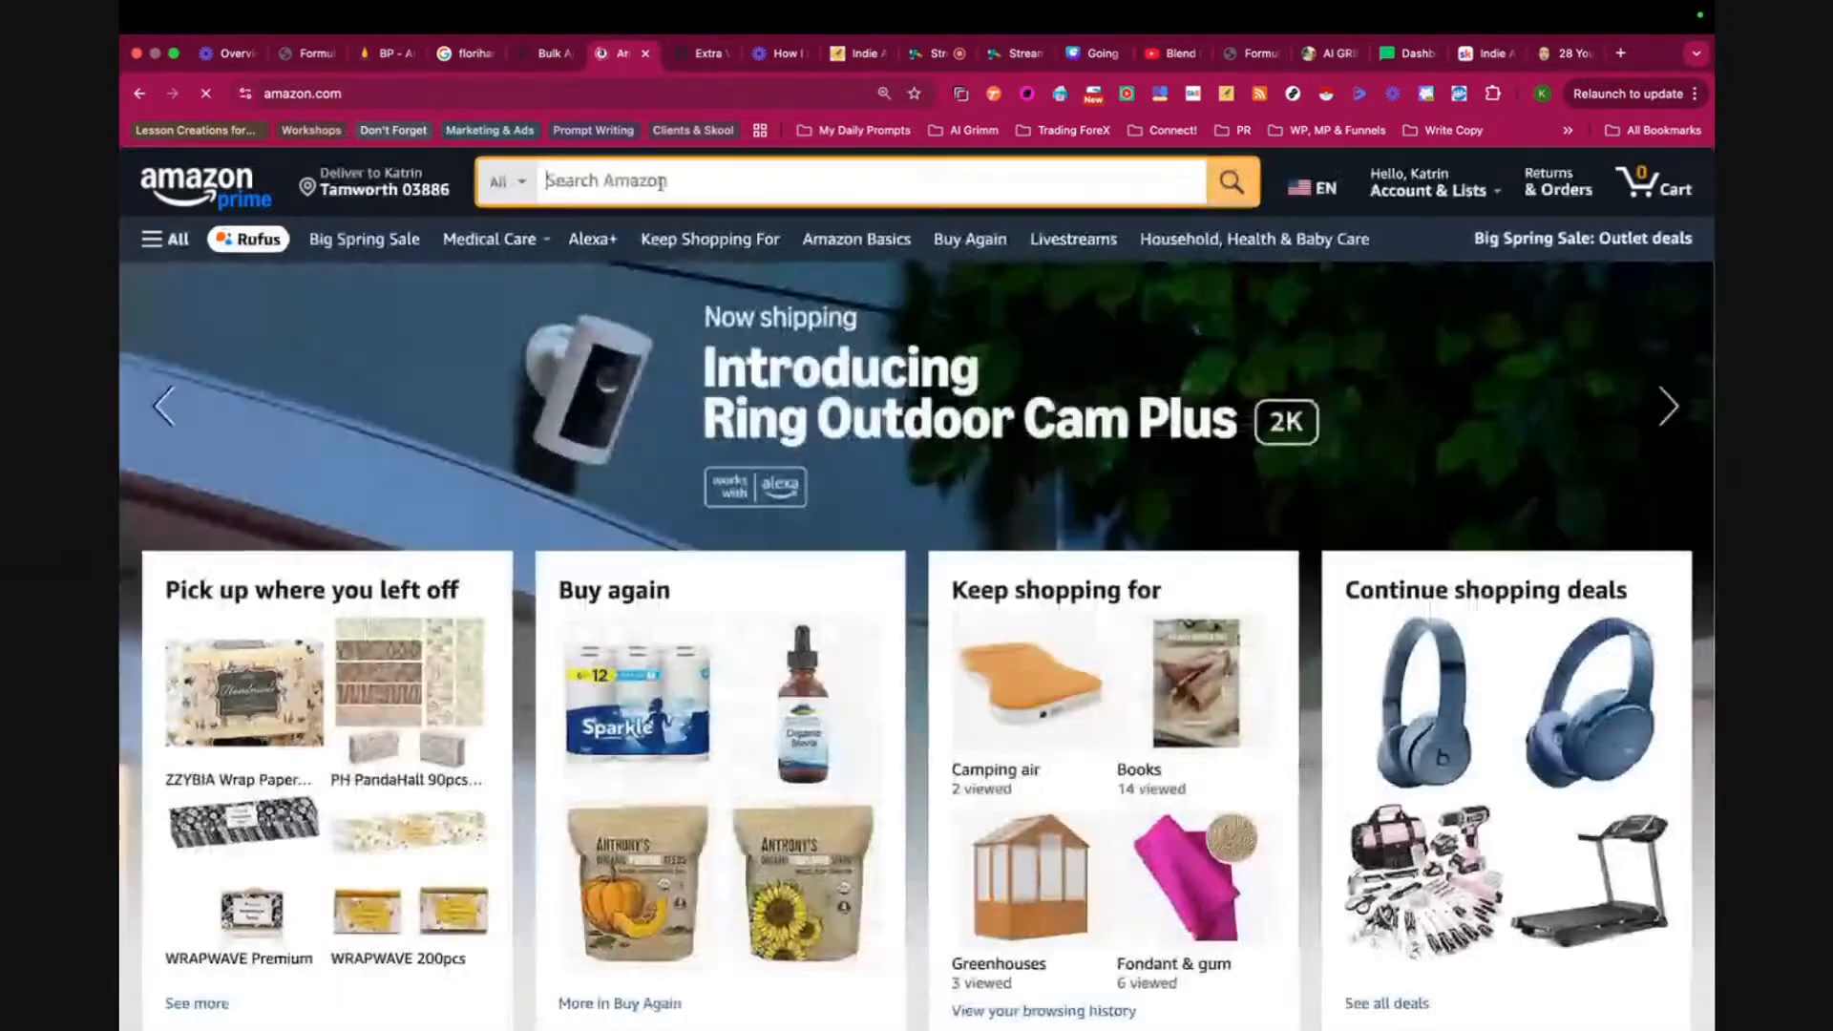
pyautogui.click(660, 182)
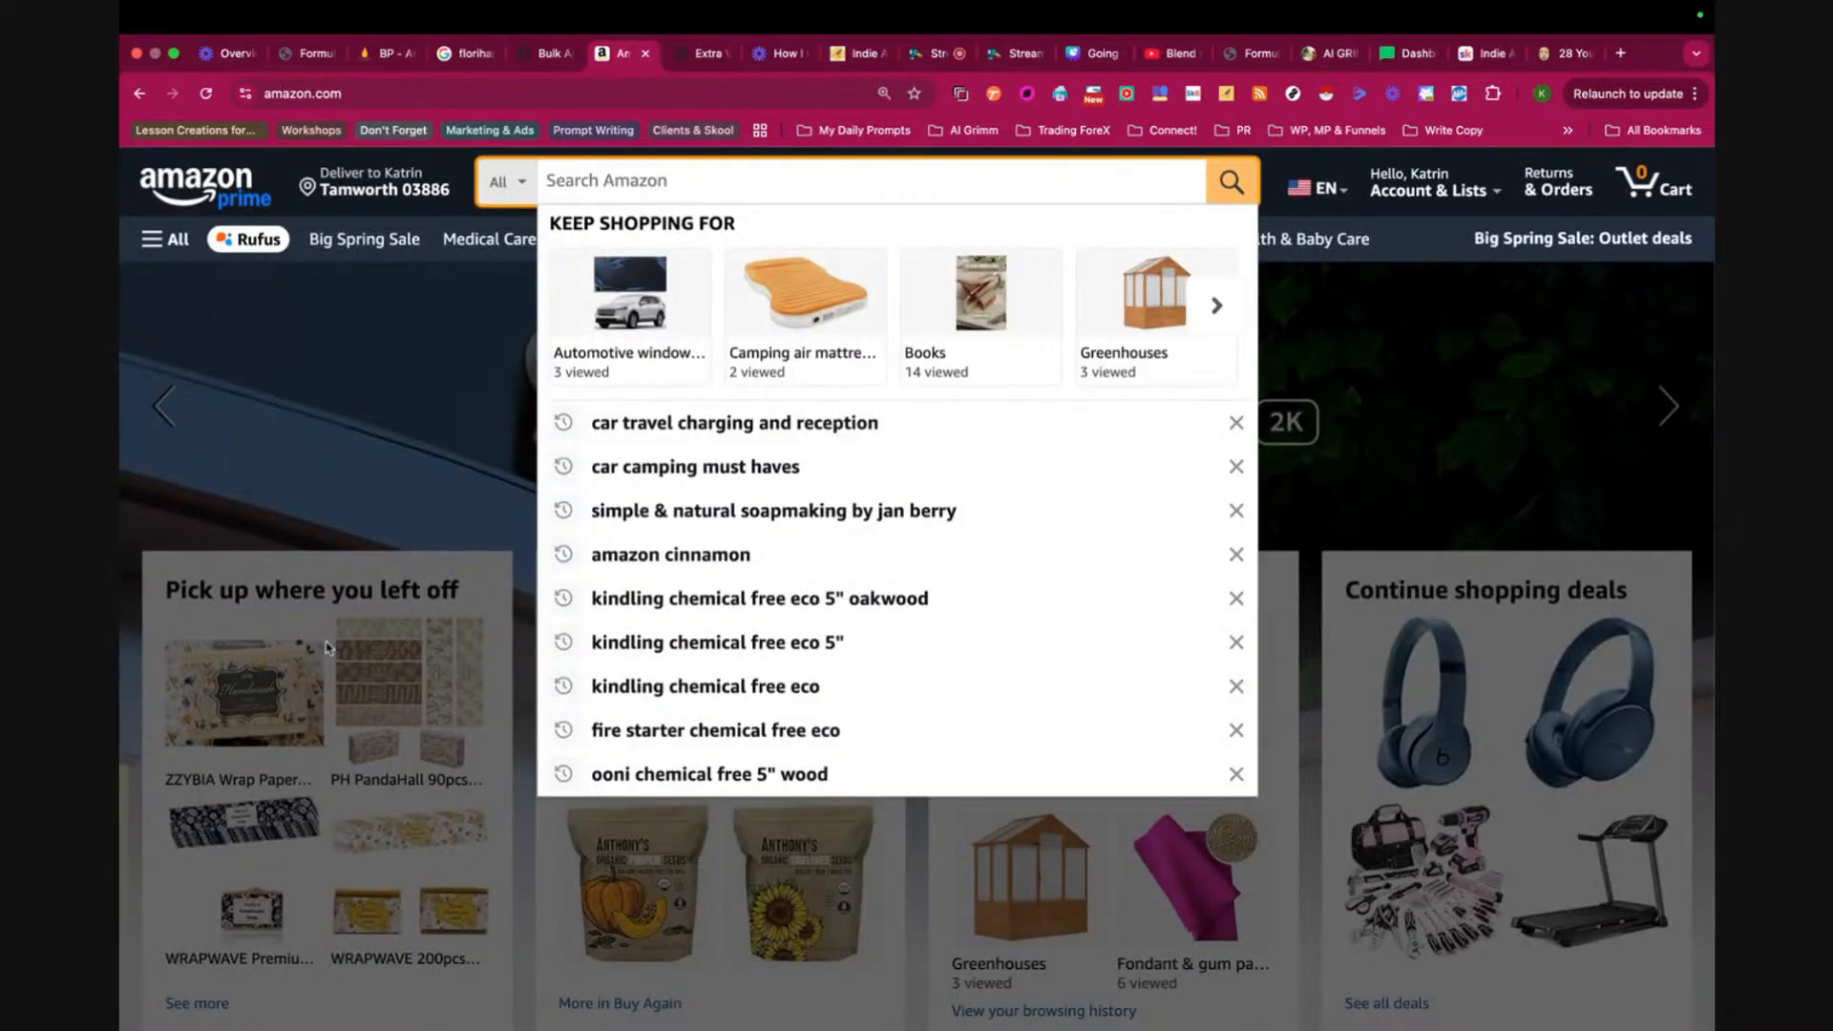
pyautogui.write('soap ')
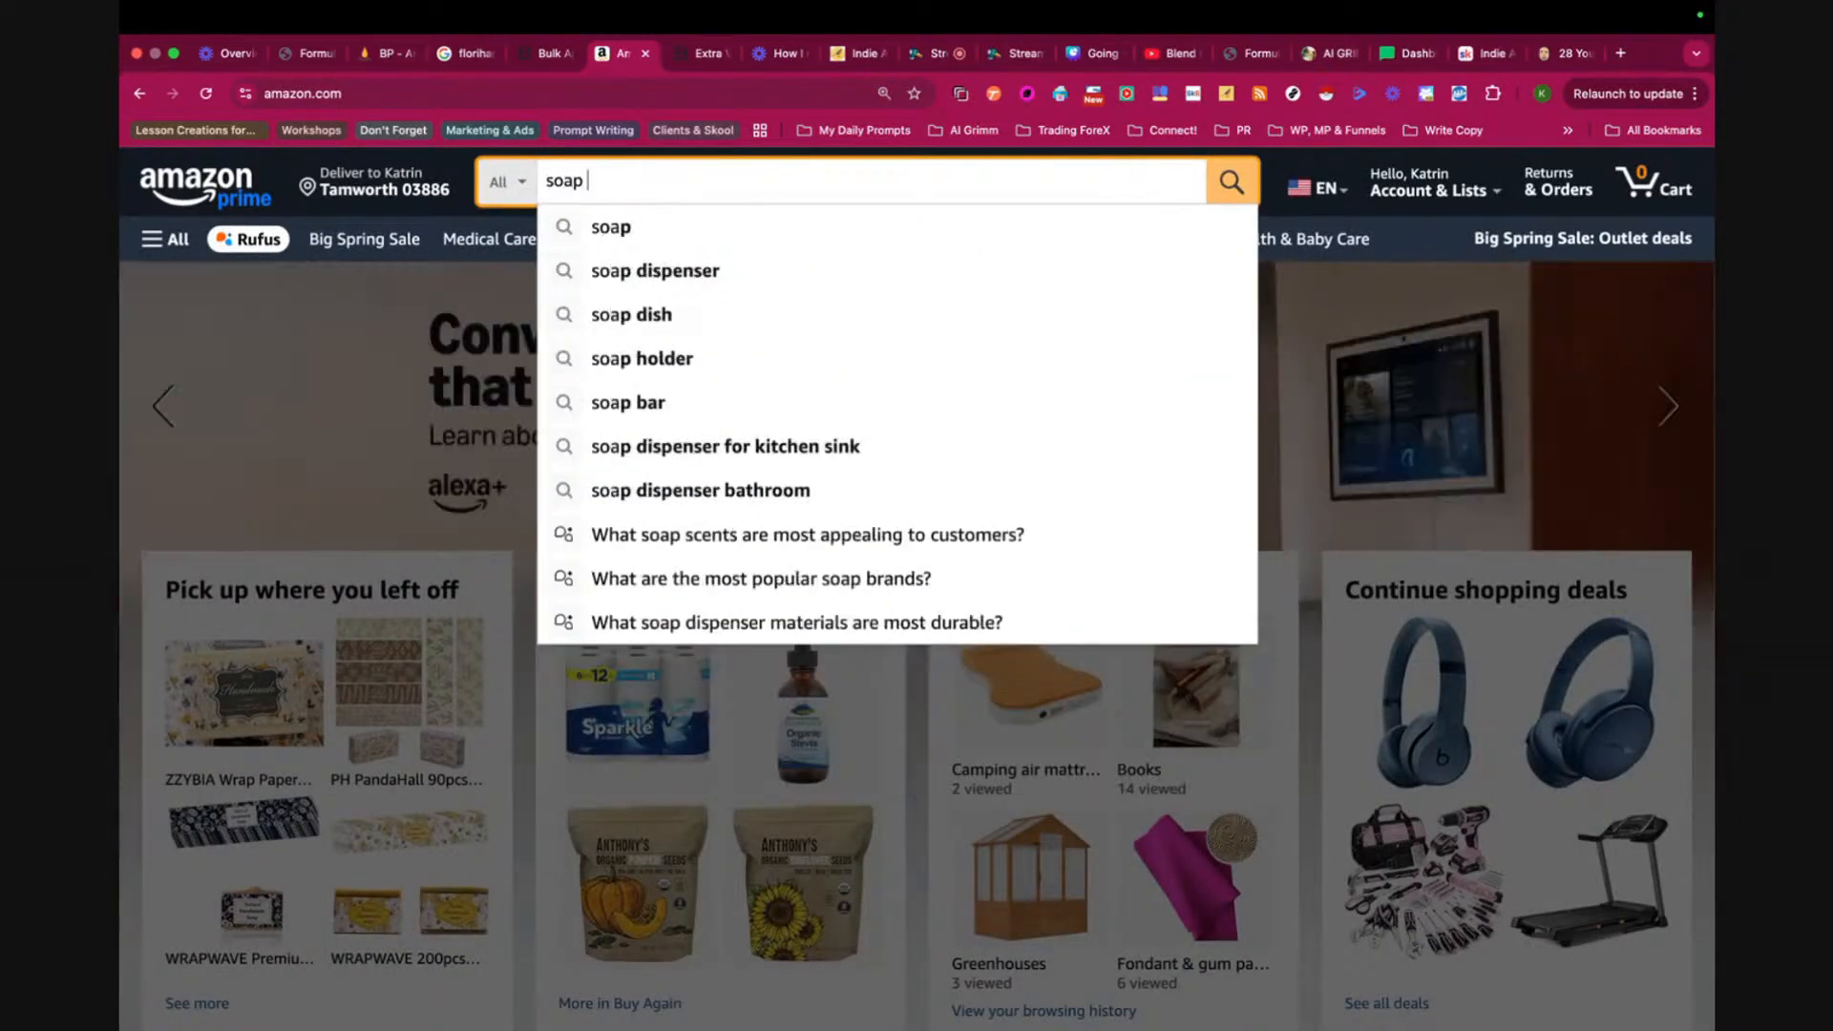
pyautogui.write('wrapping')
pyautogui.press('Return')
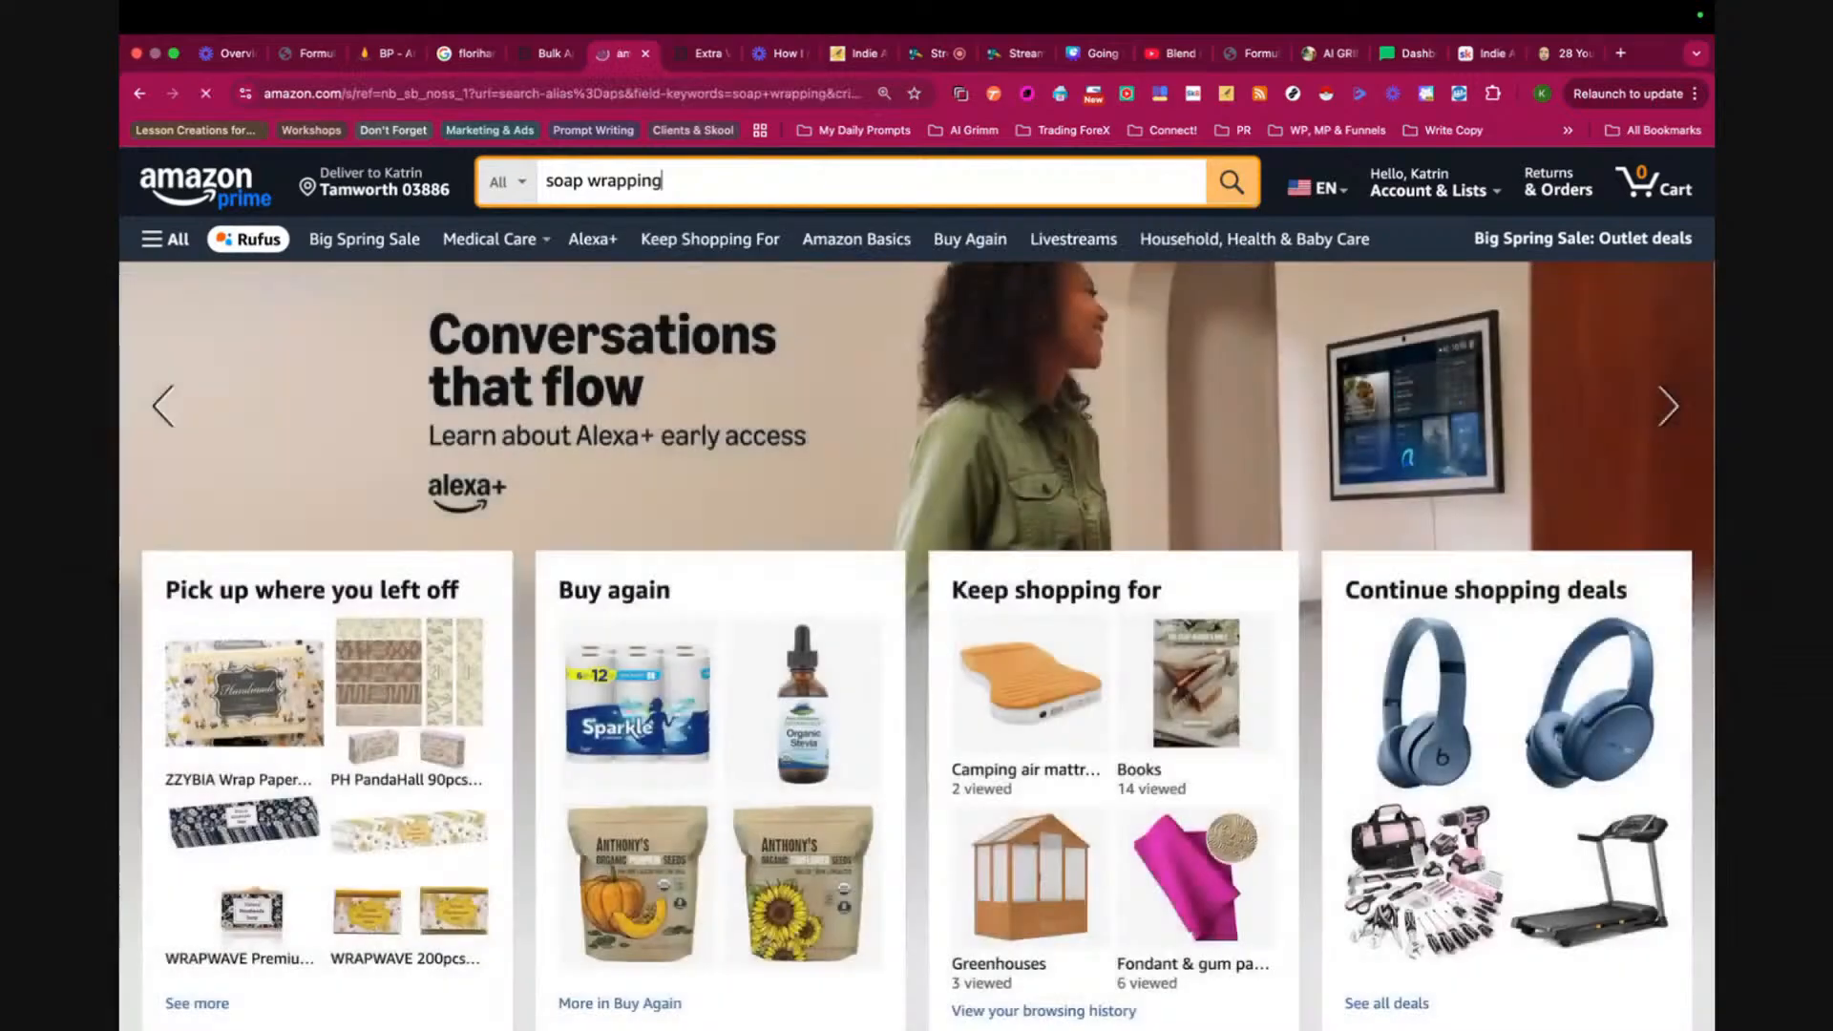
# - Examine the soap wrapping results on Amazon, comparing the paper wrappers, boxes, labels and shrink bags with their pack sizes and prices
pyautogui.scroll(-4, 591, 565)
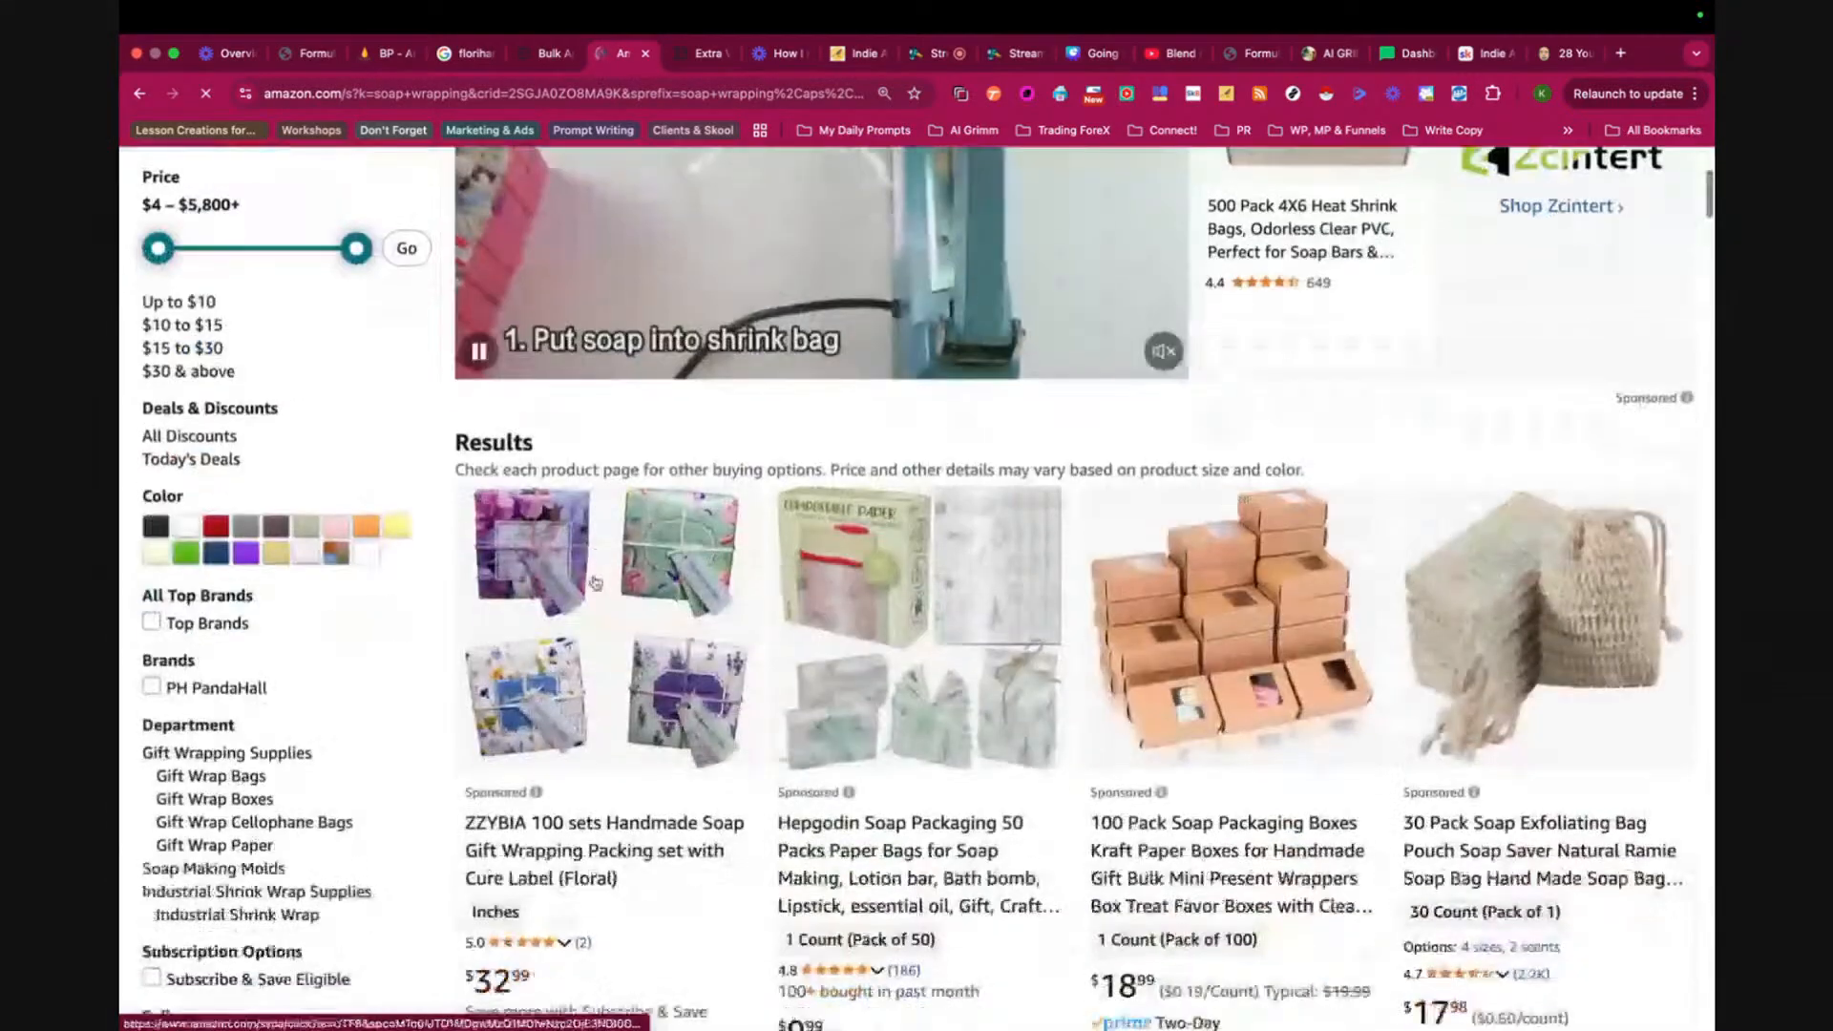
pyautogui.scroll(-5, 594, 582)
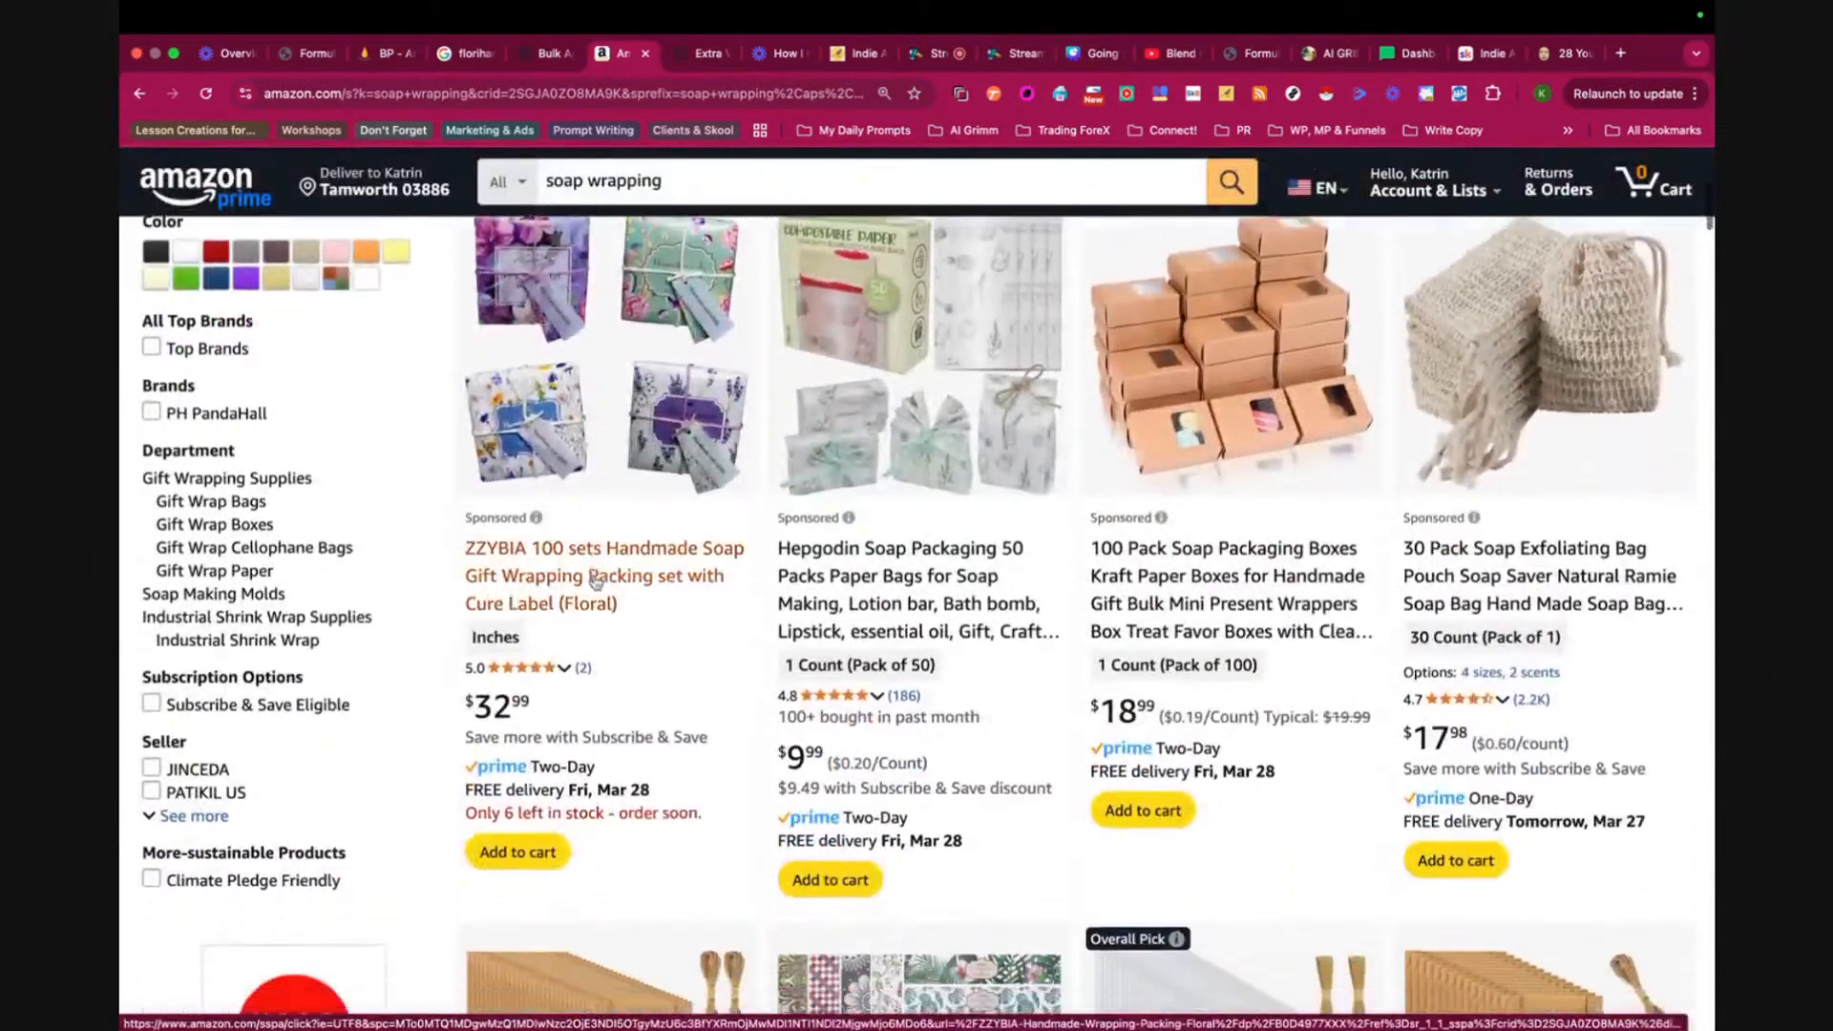
pyautogui.scroll(-12, 593, 580)
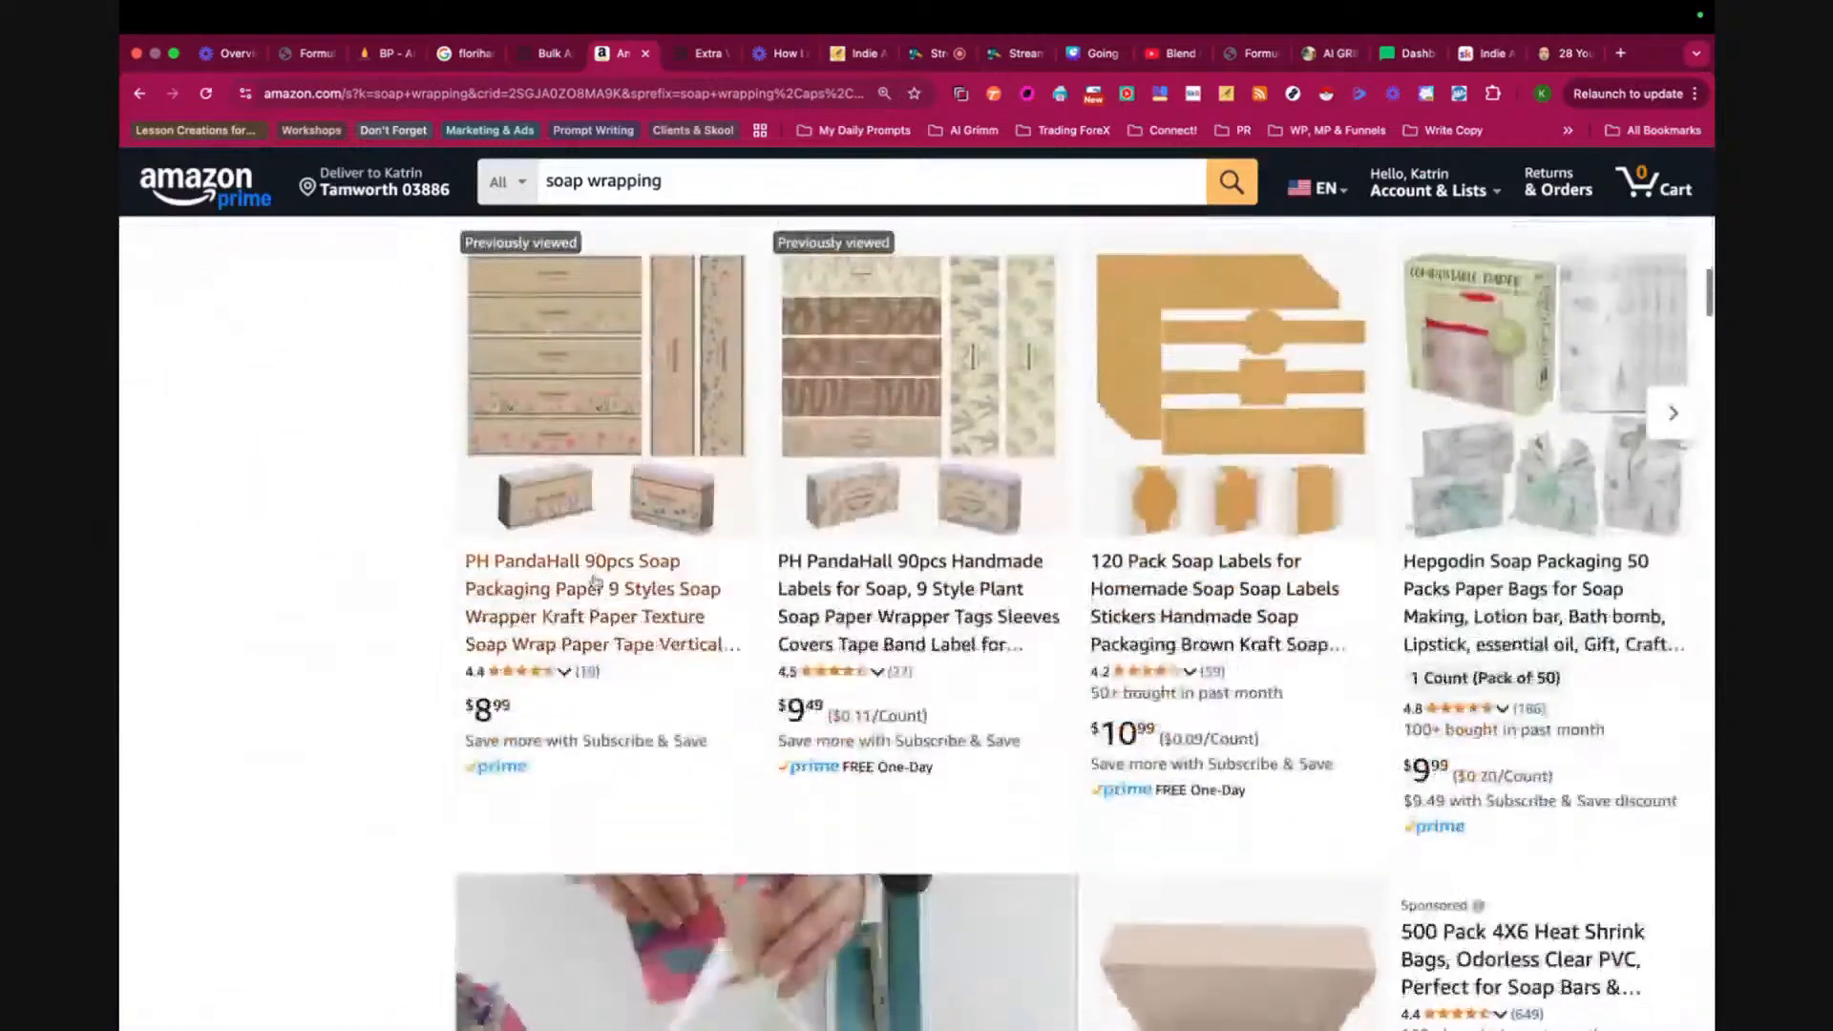
pyautogui.scroll(-10, 594, 579)
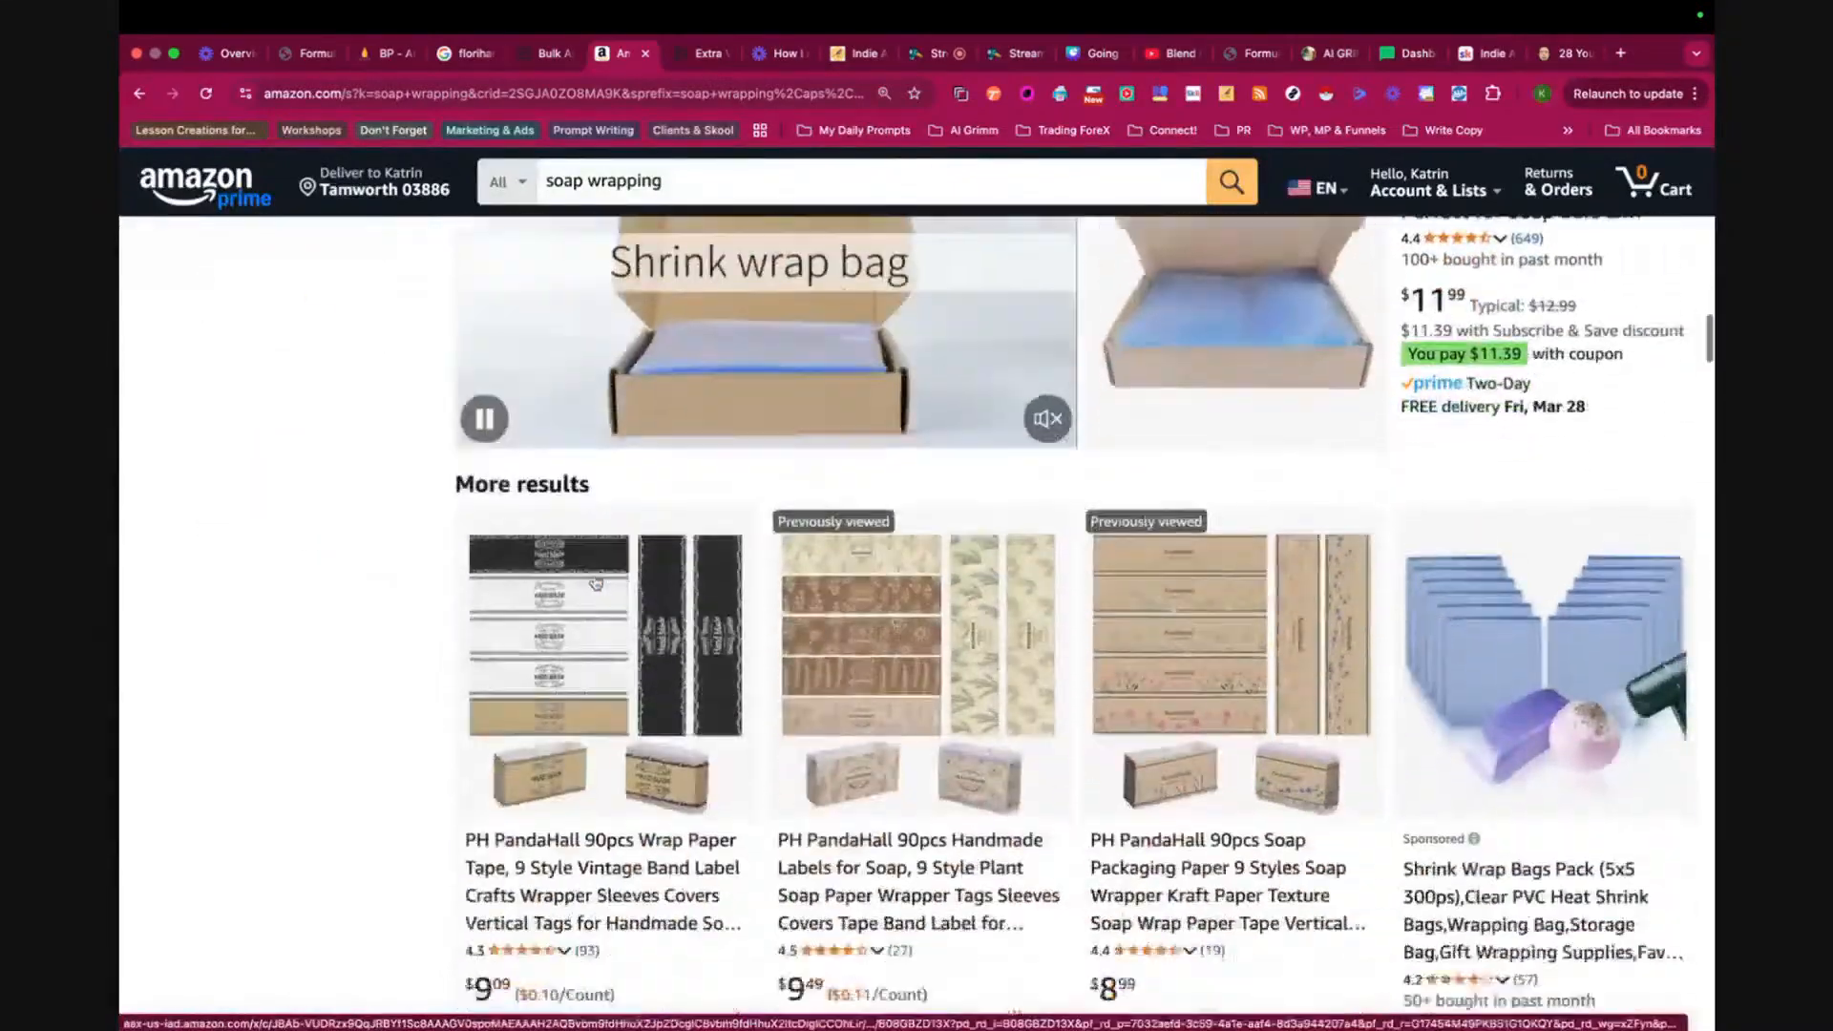
pyautogui.scroll(4, 593, 579)
pyautogui.scroll(-7, 594, 579)
pyautogui.scroll(-9, 593, 580)
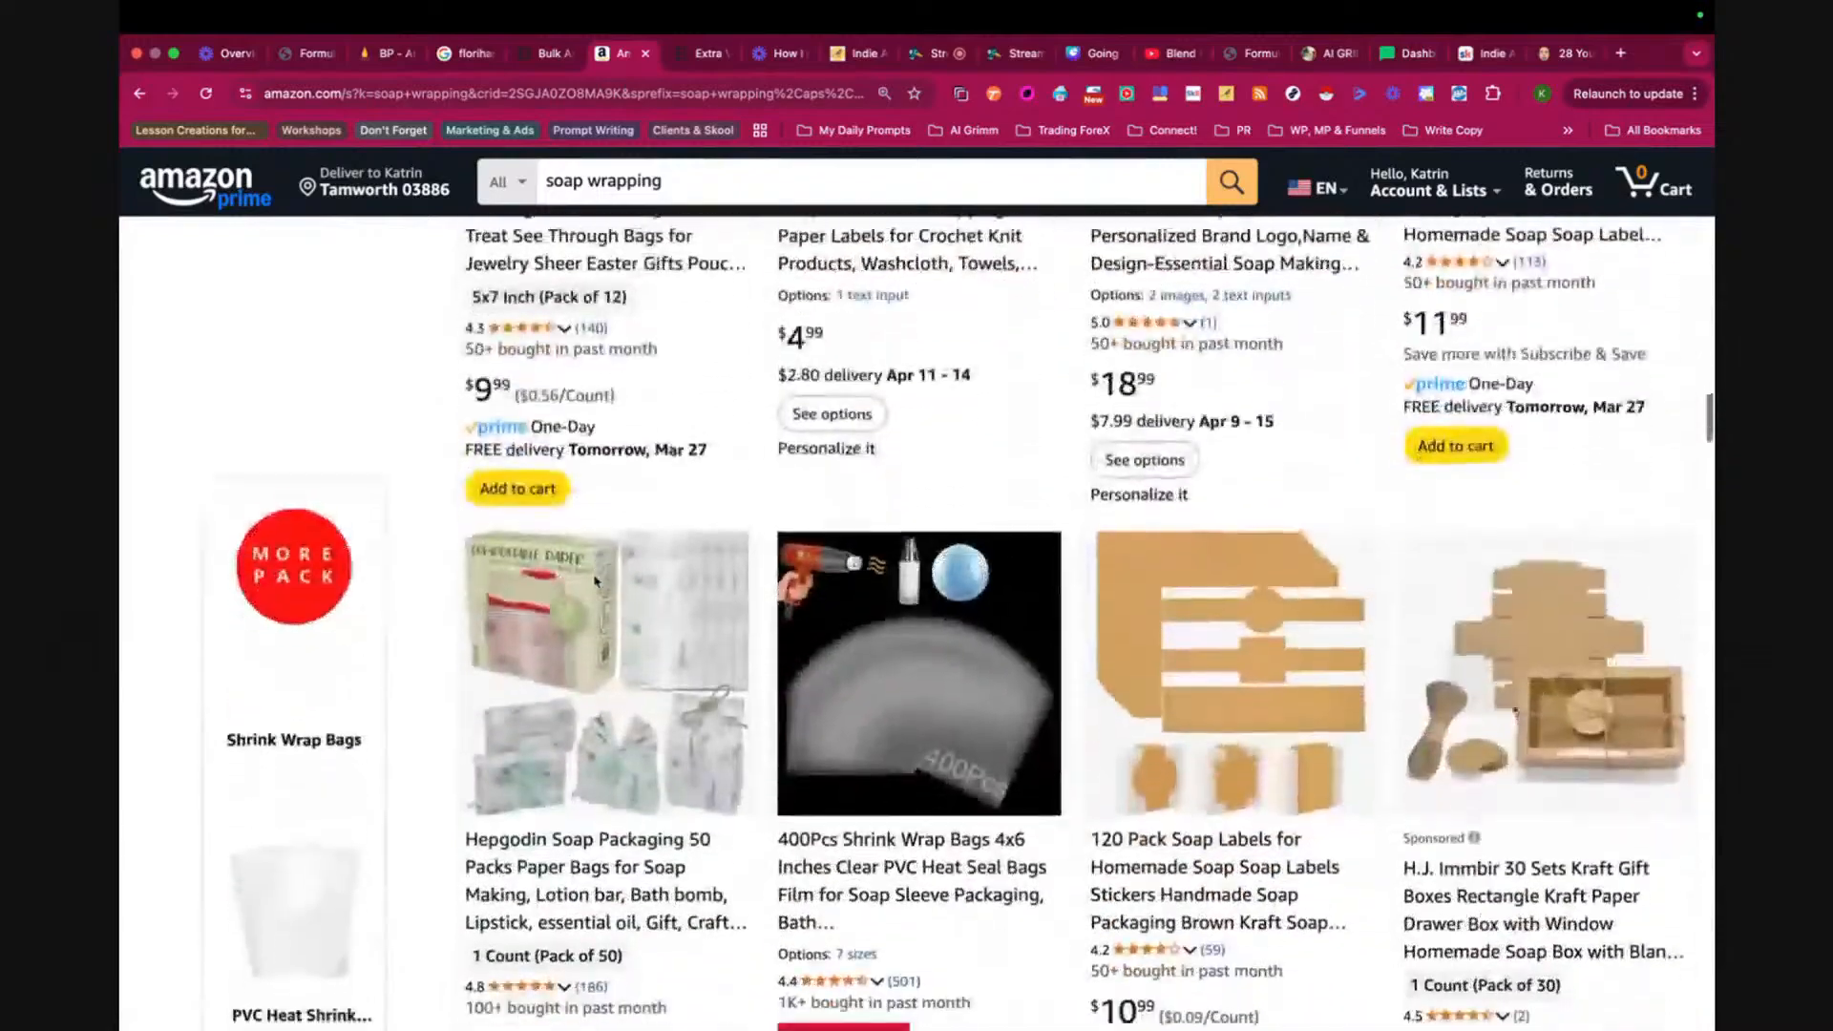
pyautogui.scroll(-11, 594, 580)
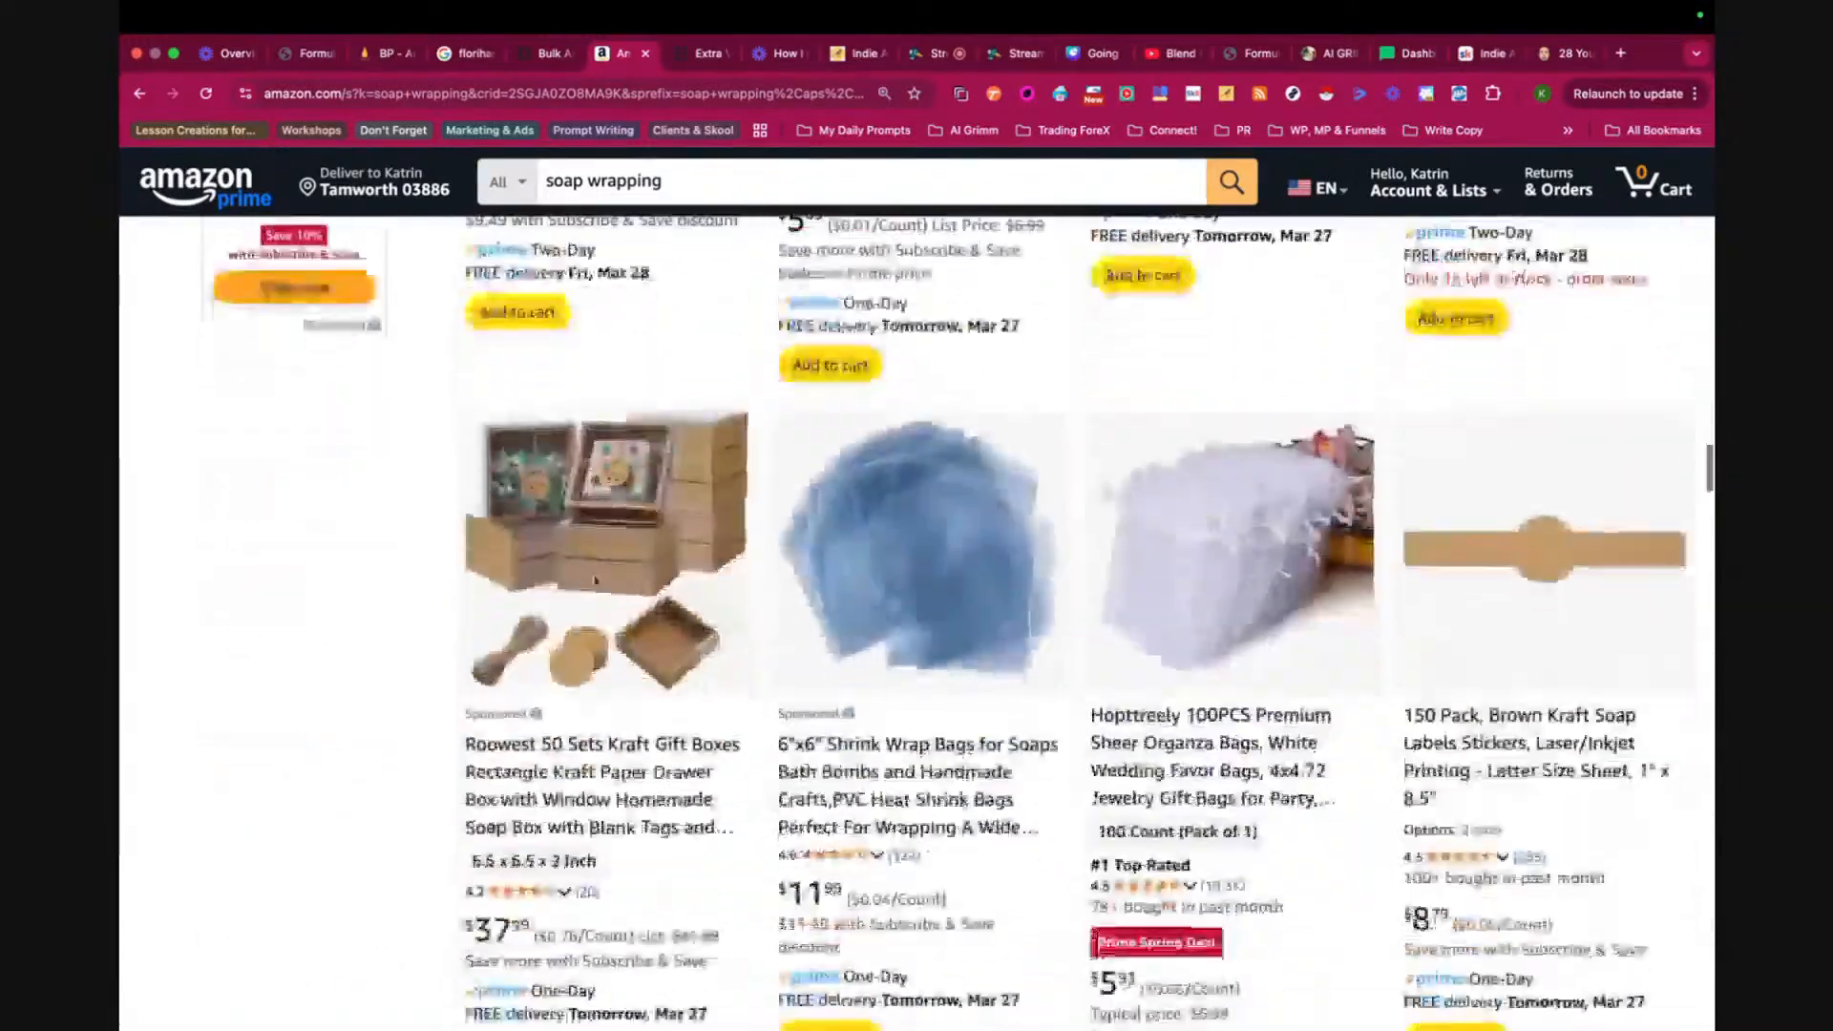
pyautogui.scroll(-10, 594, 580)
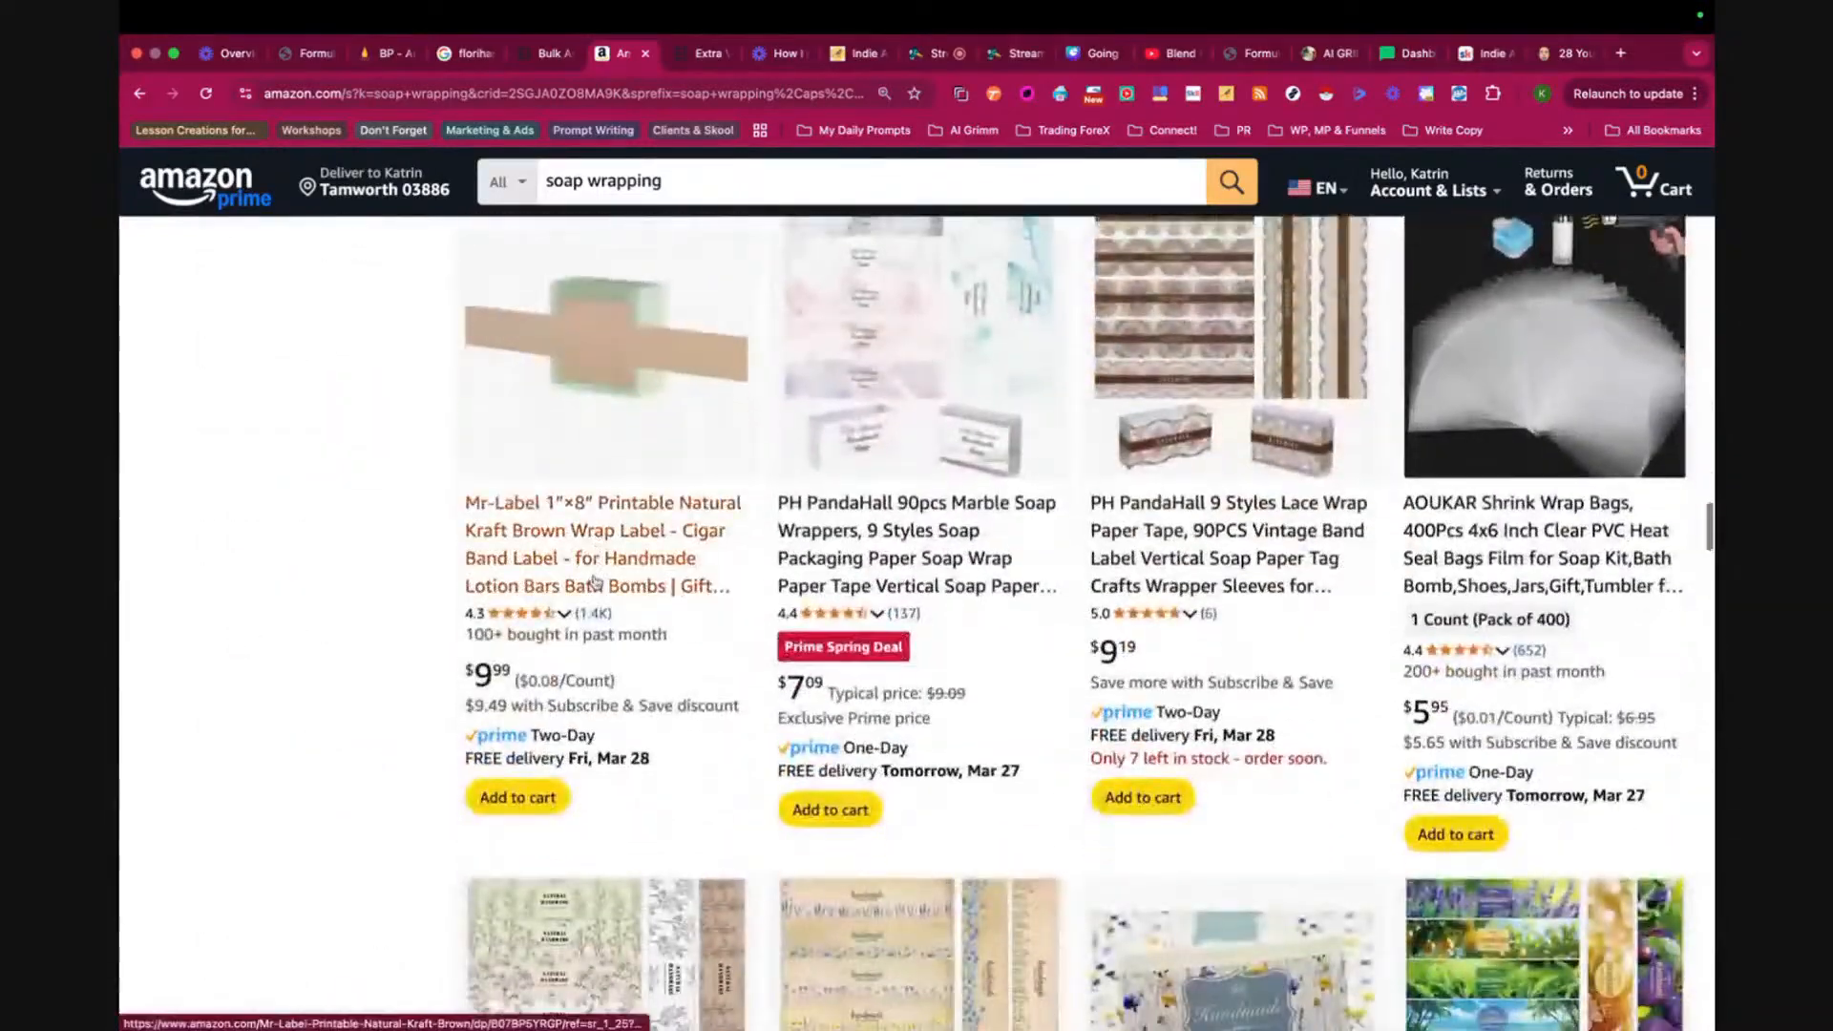
pyautogui.scroll(-4, 594, 579)
pyautogui.scroll(5, 594, 580)
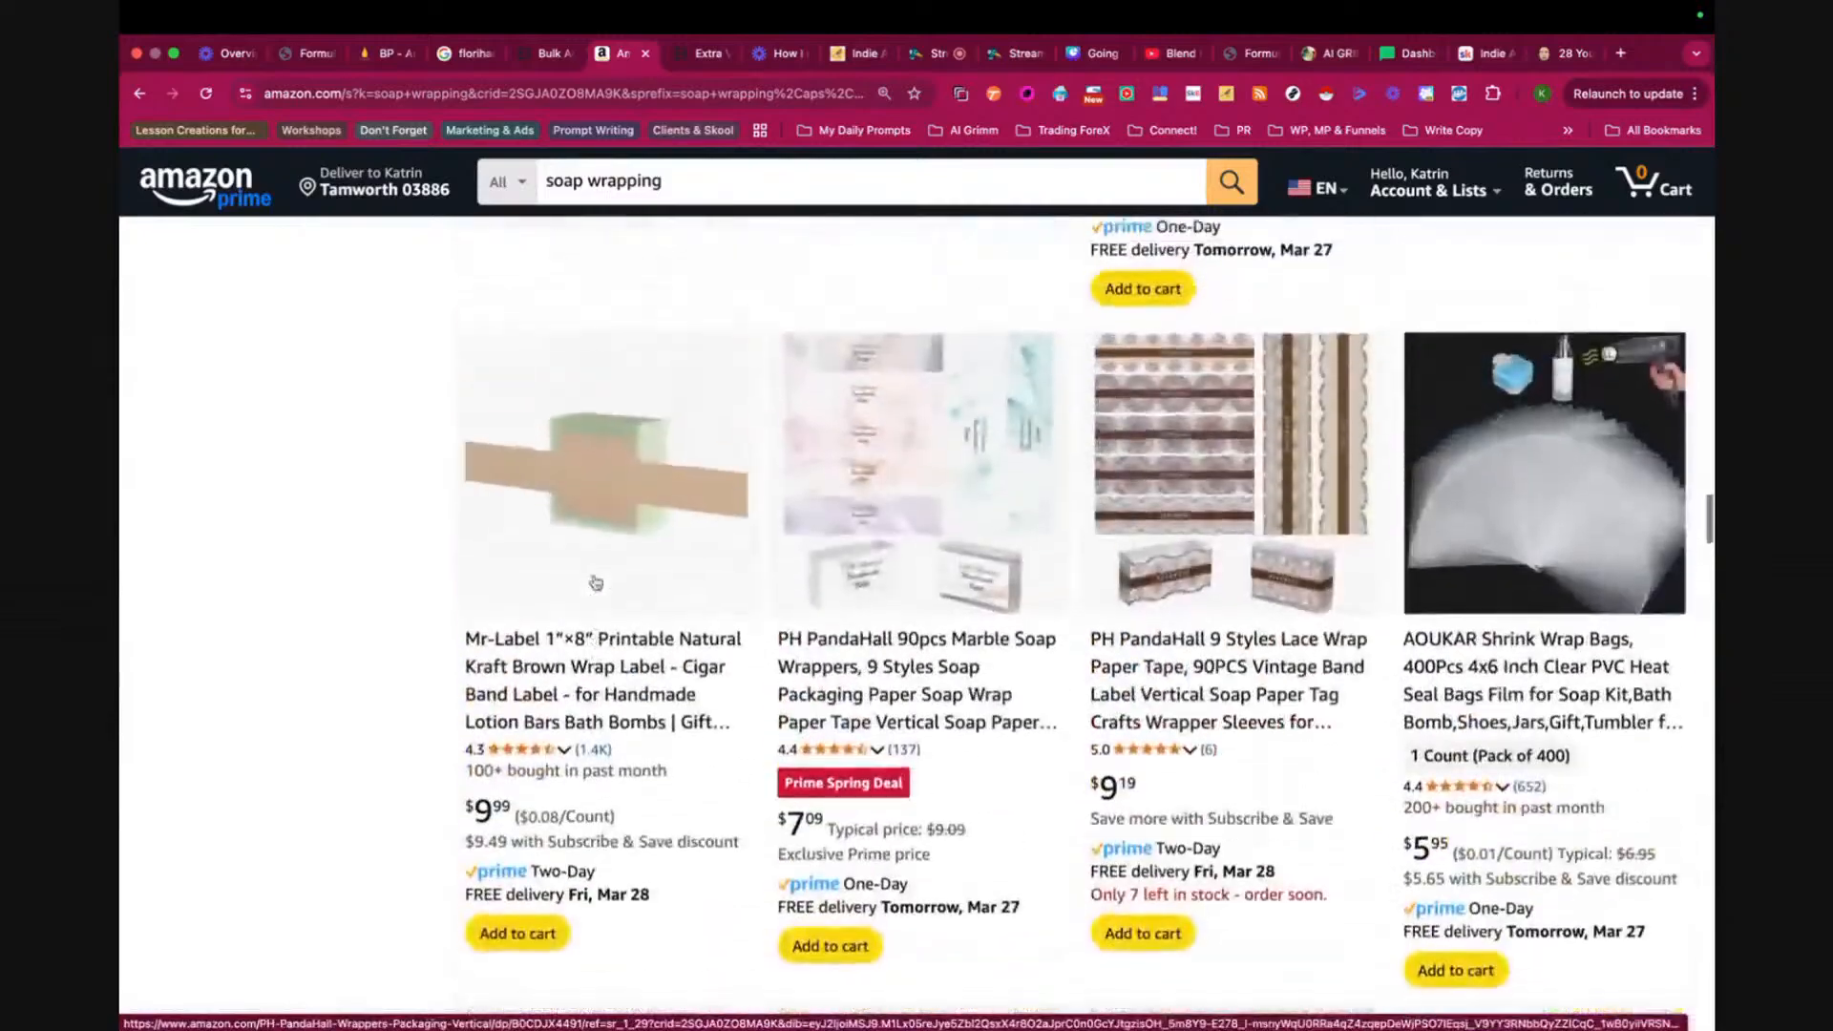
pyautogui.scroll(-18, 647, 503)
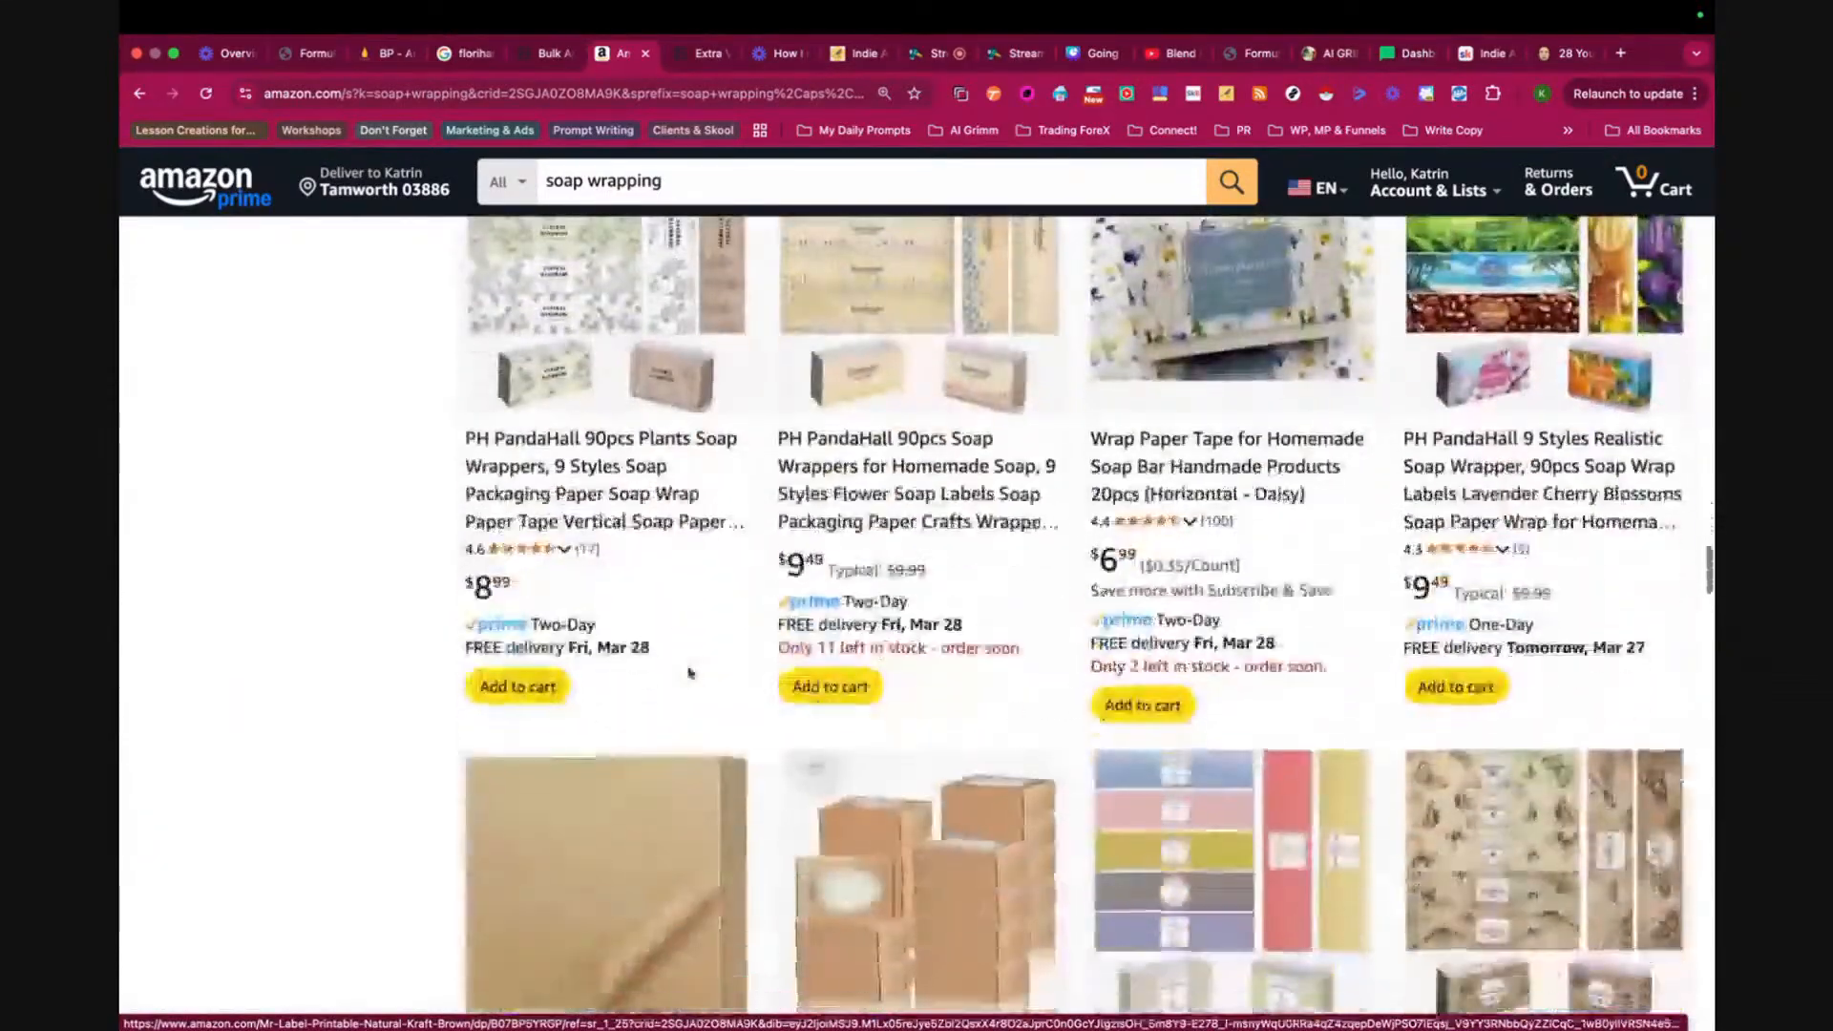
pyautogui.scroll(-9, 689, 674)
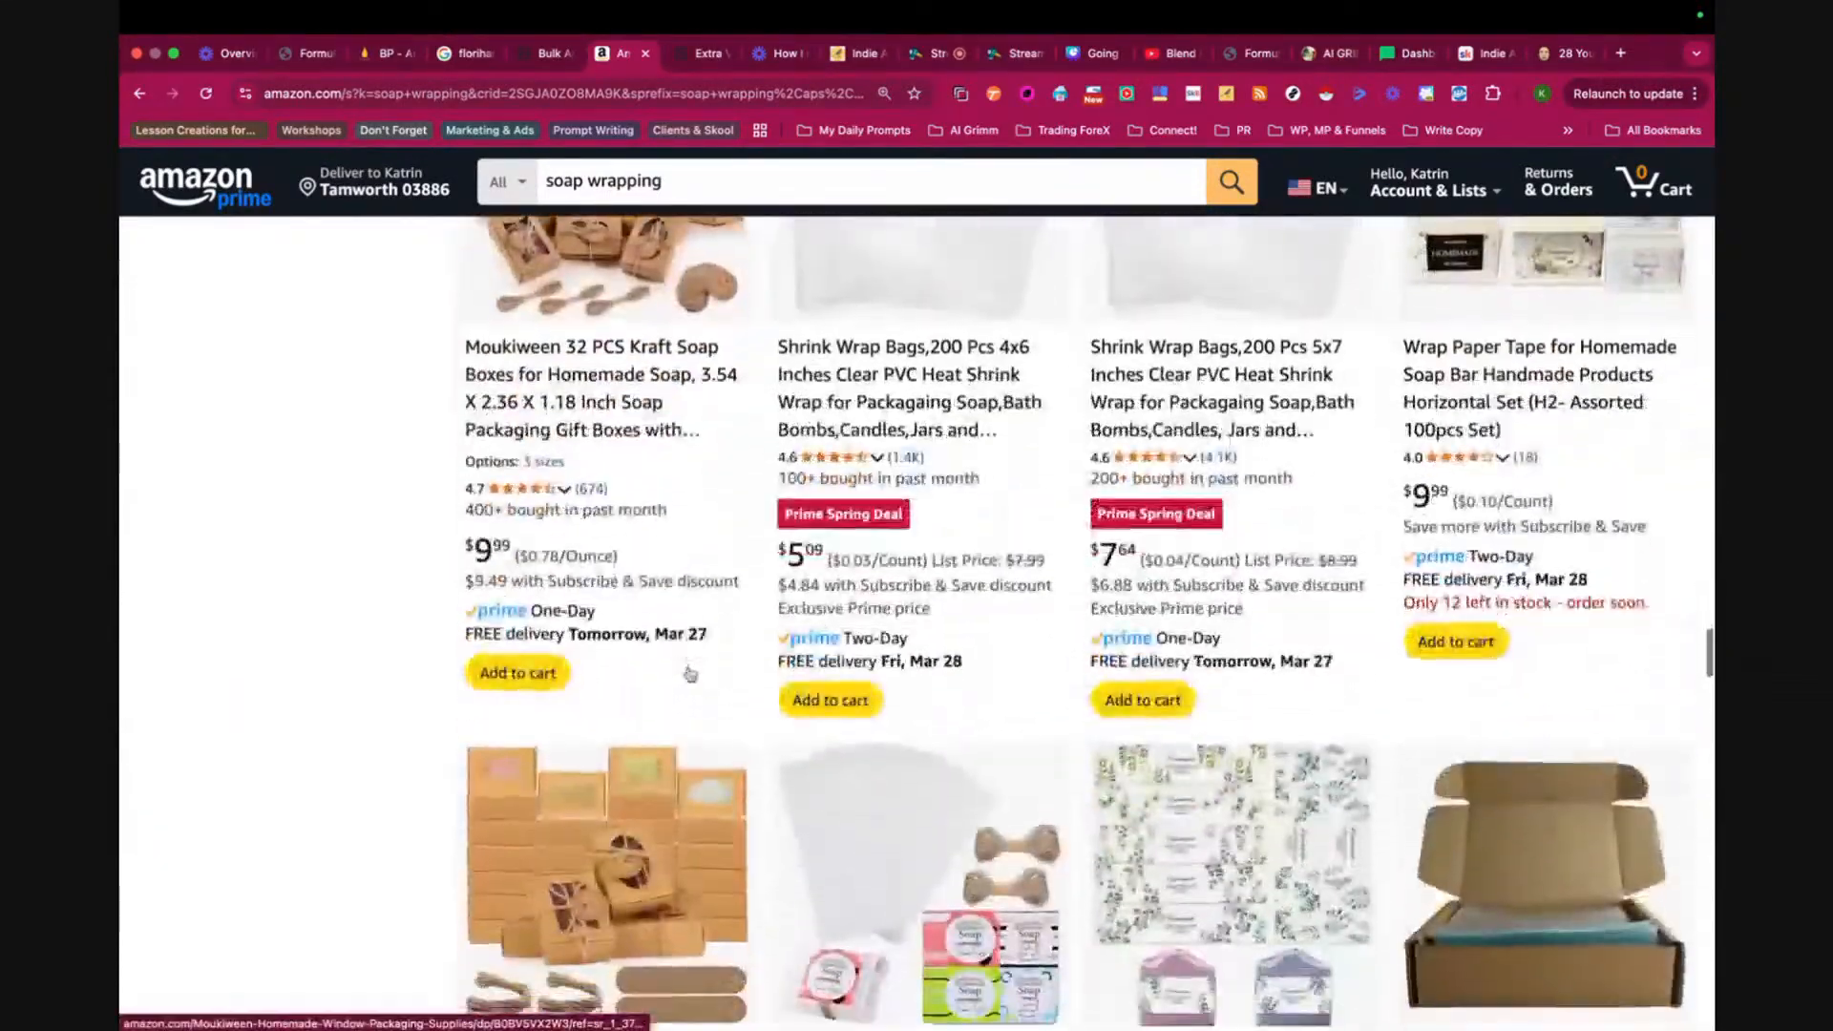
pyautogui.scroll(-8, 689, 674)
pyautogui.scroll(8, 689, 674)
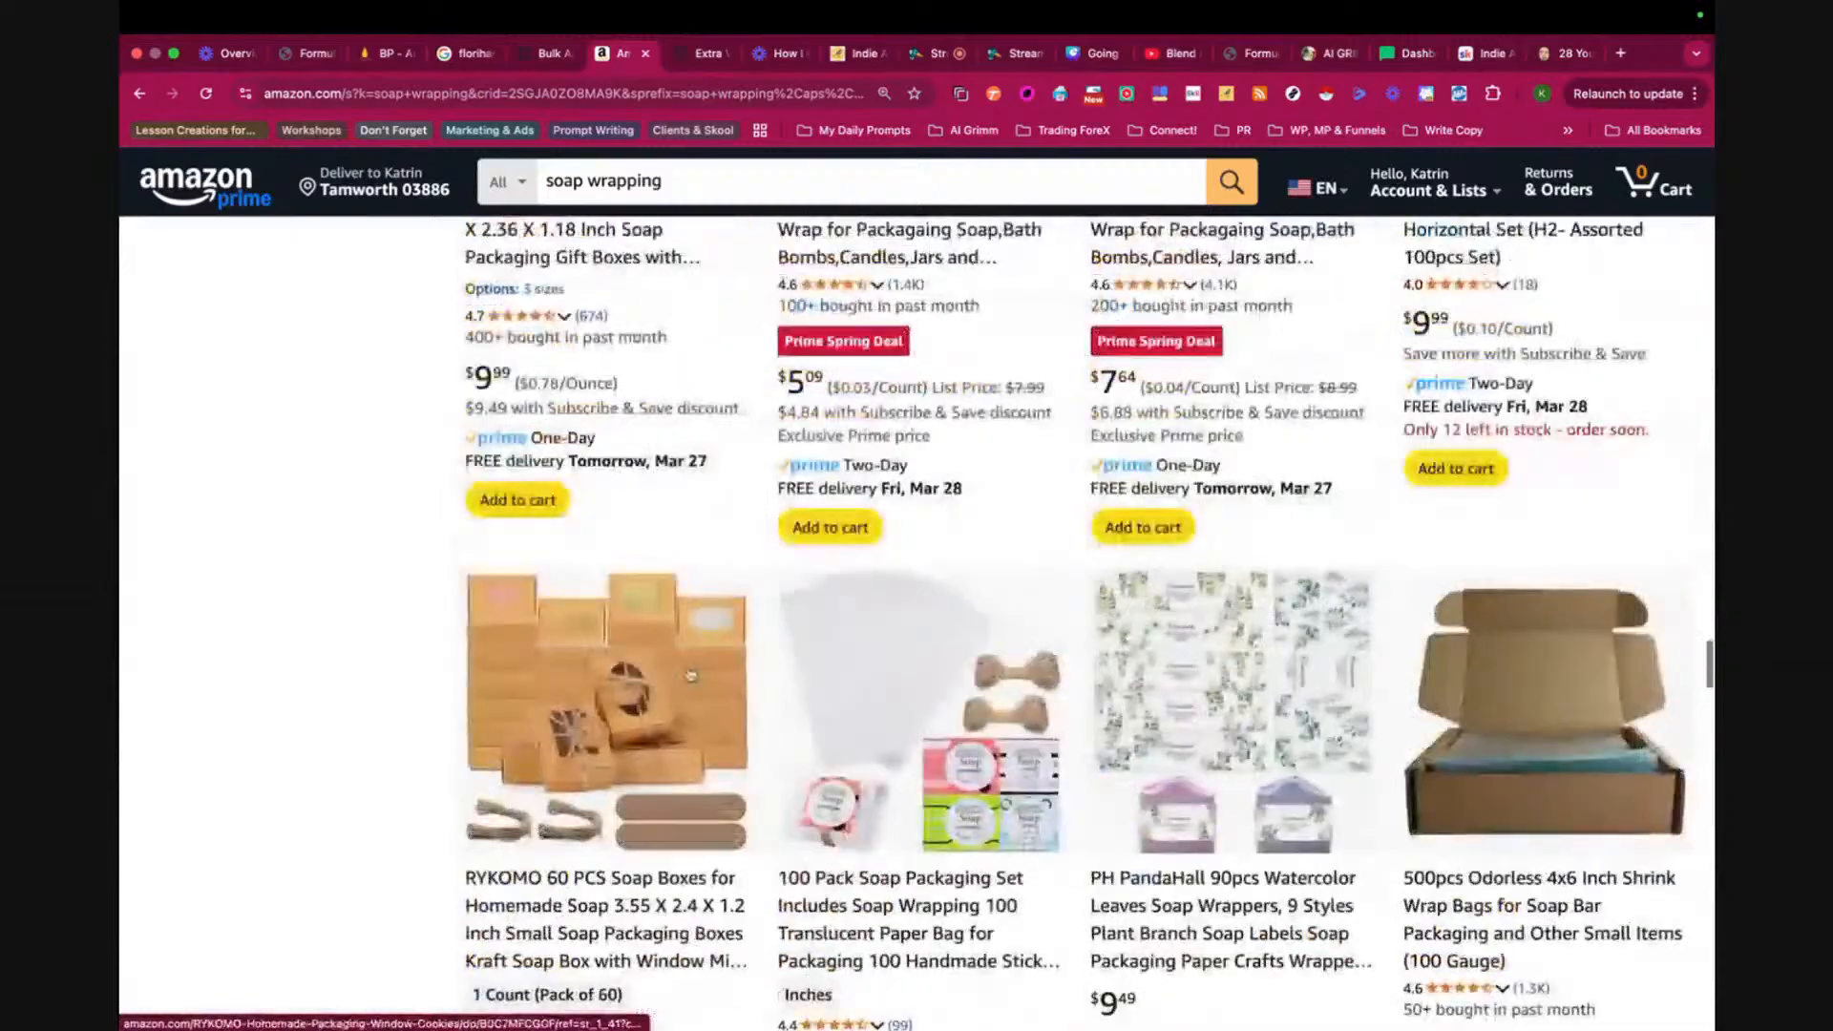
pyautogui.scroll(-5, 690, 674)
pyautogui.scroll(-11, 689, 674)
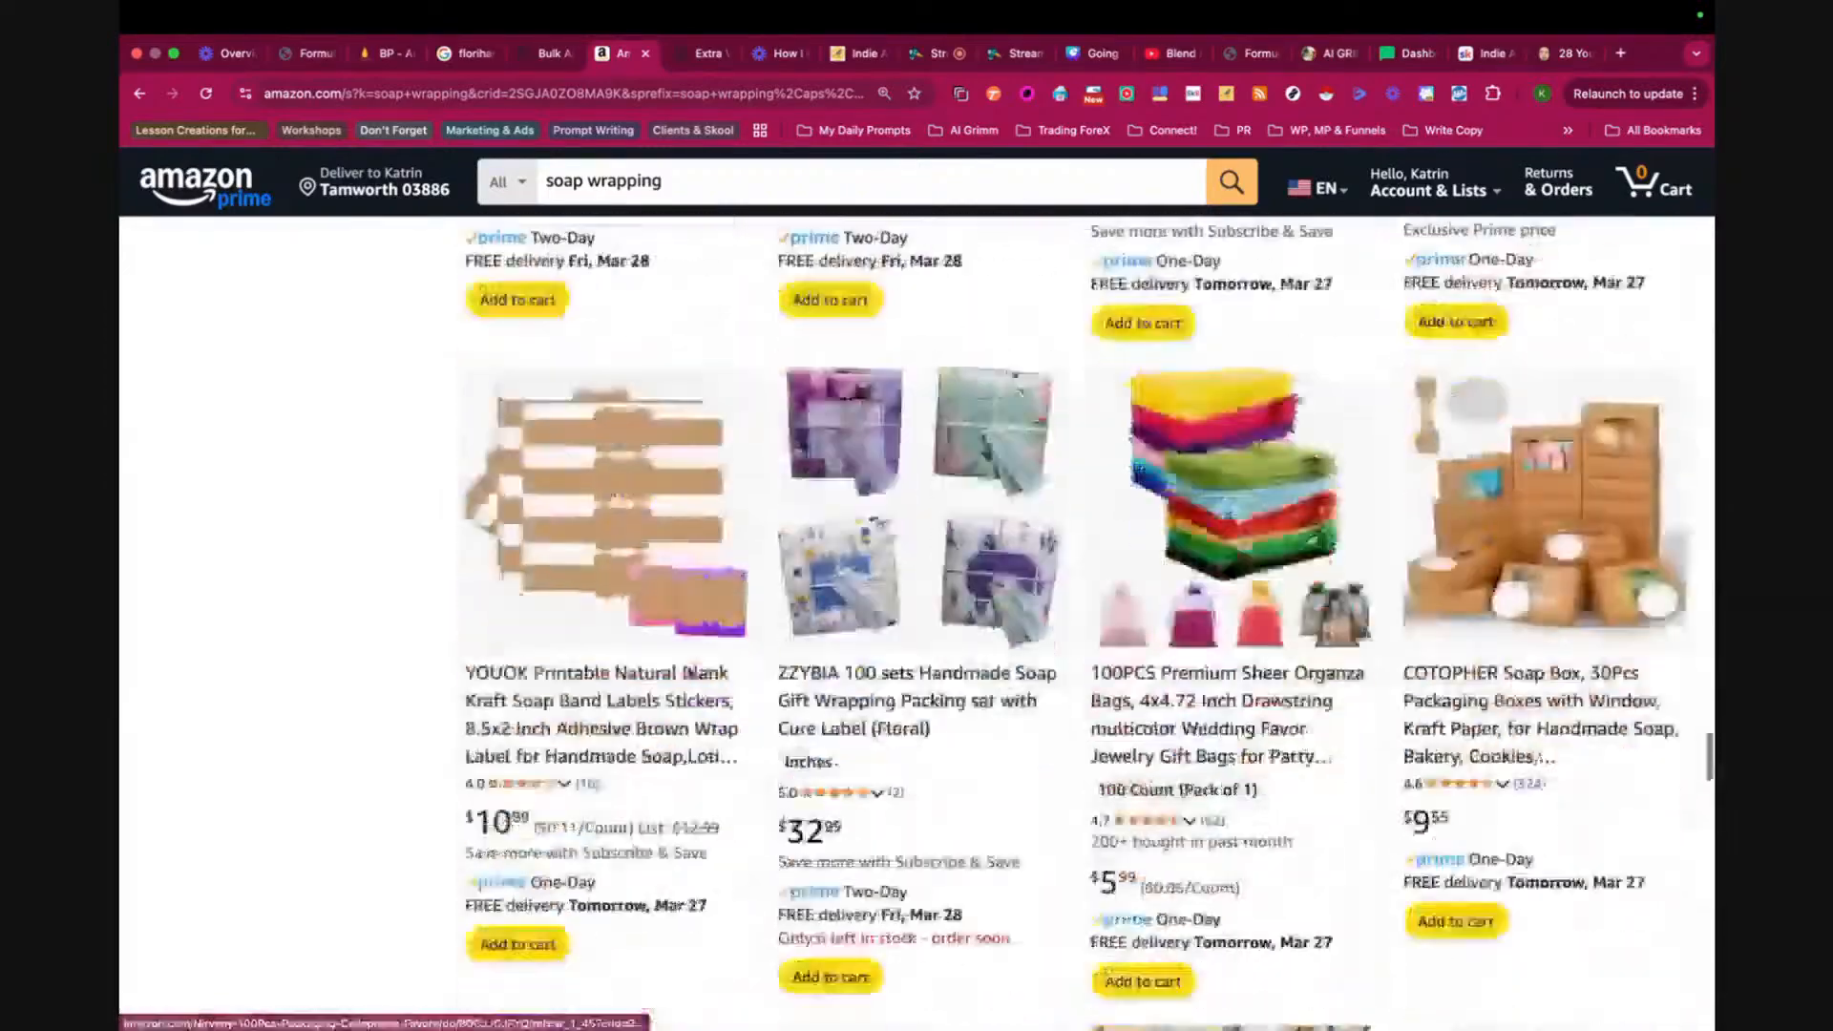
pyautogui.scroll(-13, 688, 666)
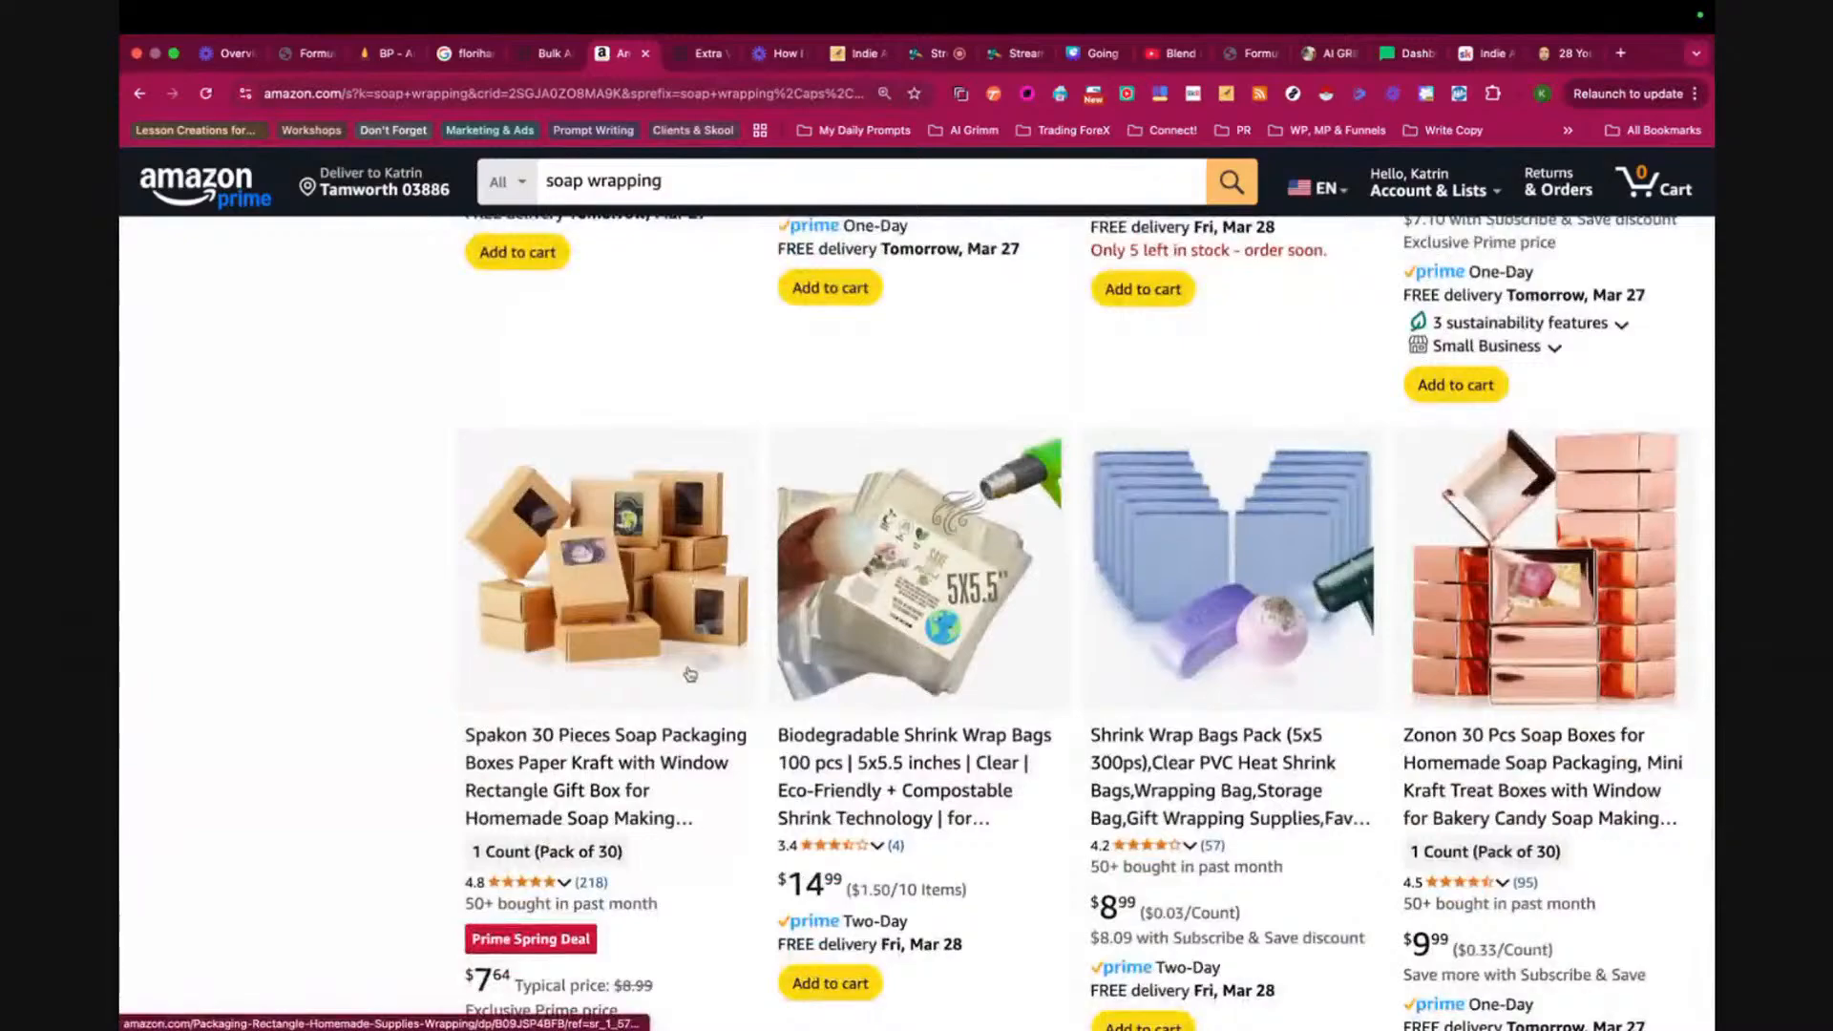
pyautogui.scroll(-6, 689, 674)
pyautogui.scroll(-7, 689, 674)
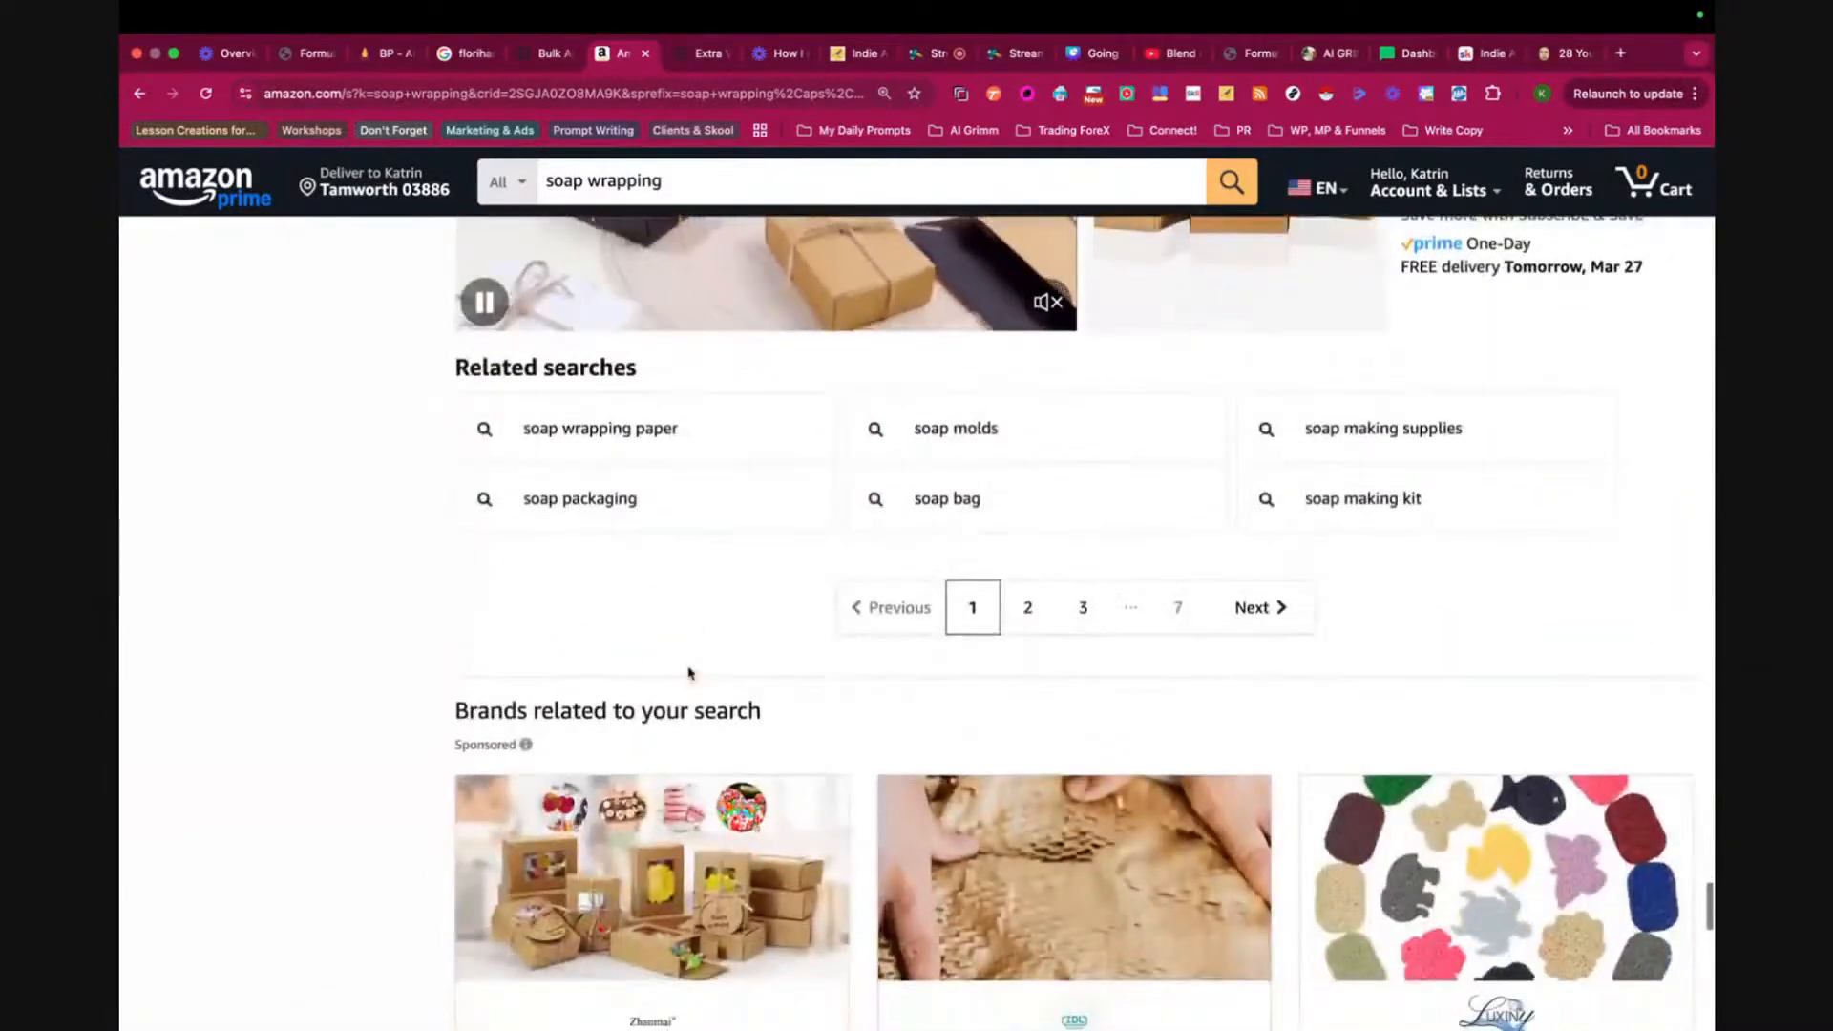
pyautogui.scroll(20, 690, 673)
pyautogui.scroll(15, 689, 674)
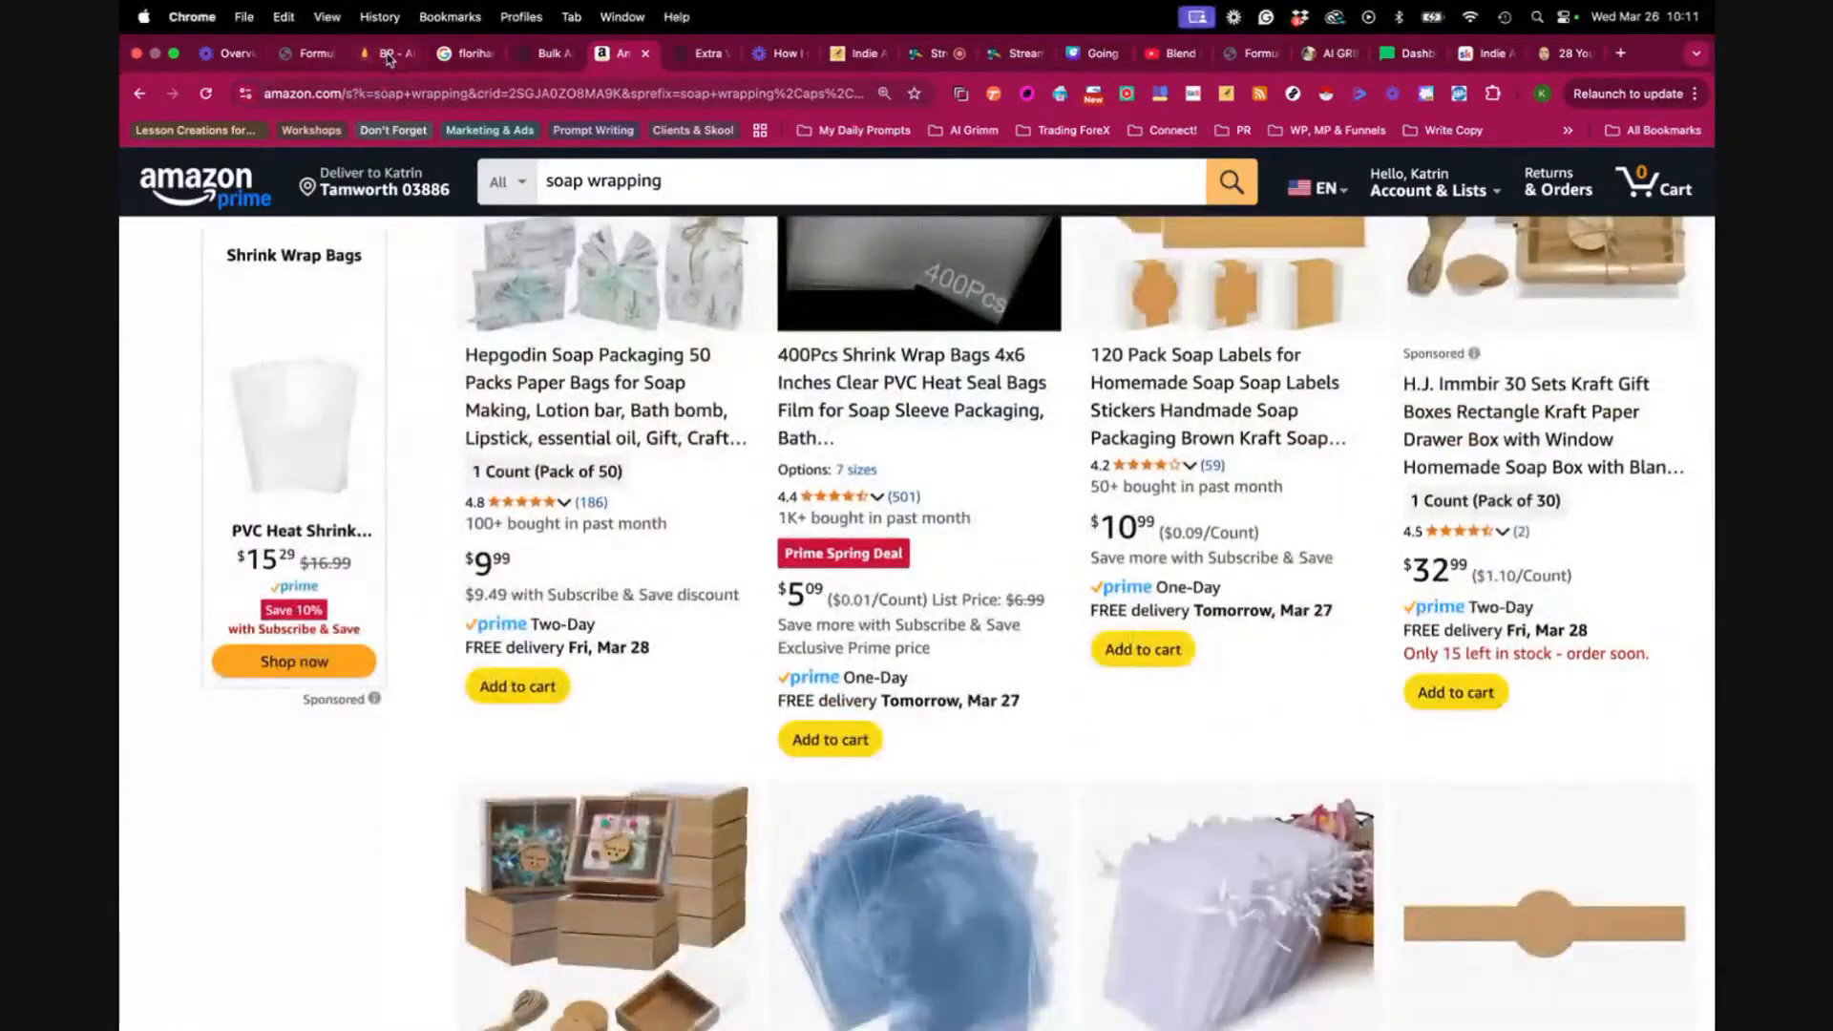
# - Switch back to the Castile Soap 10 Bars product in Blend Precisely and review its costs per unit, markup and profit per unit
pyautogui.click(388, 55)
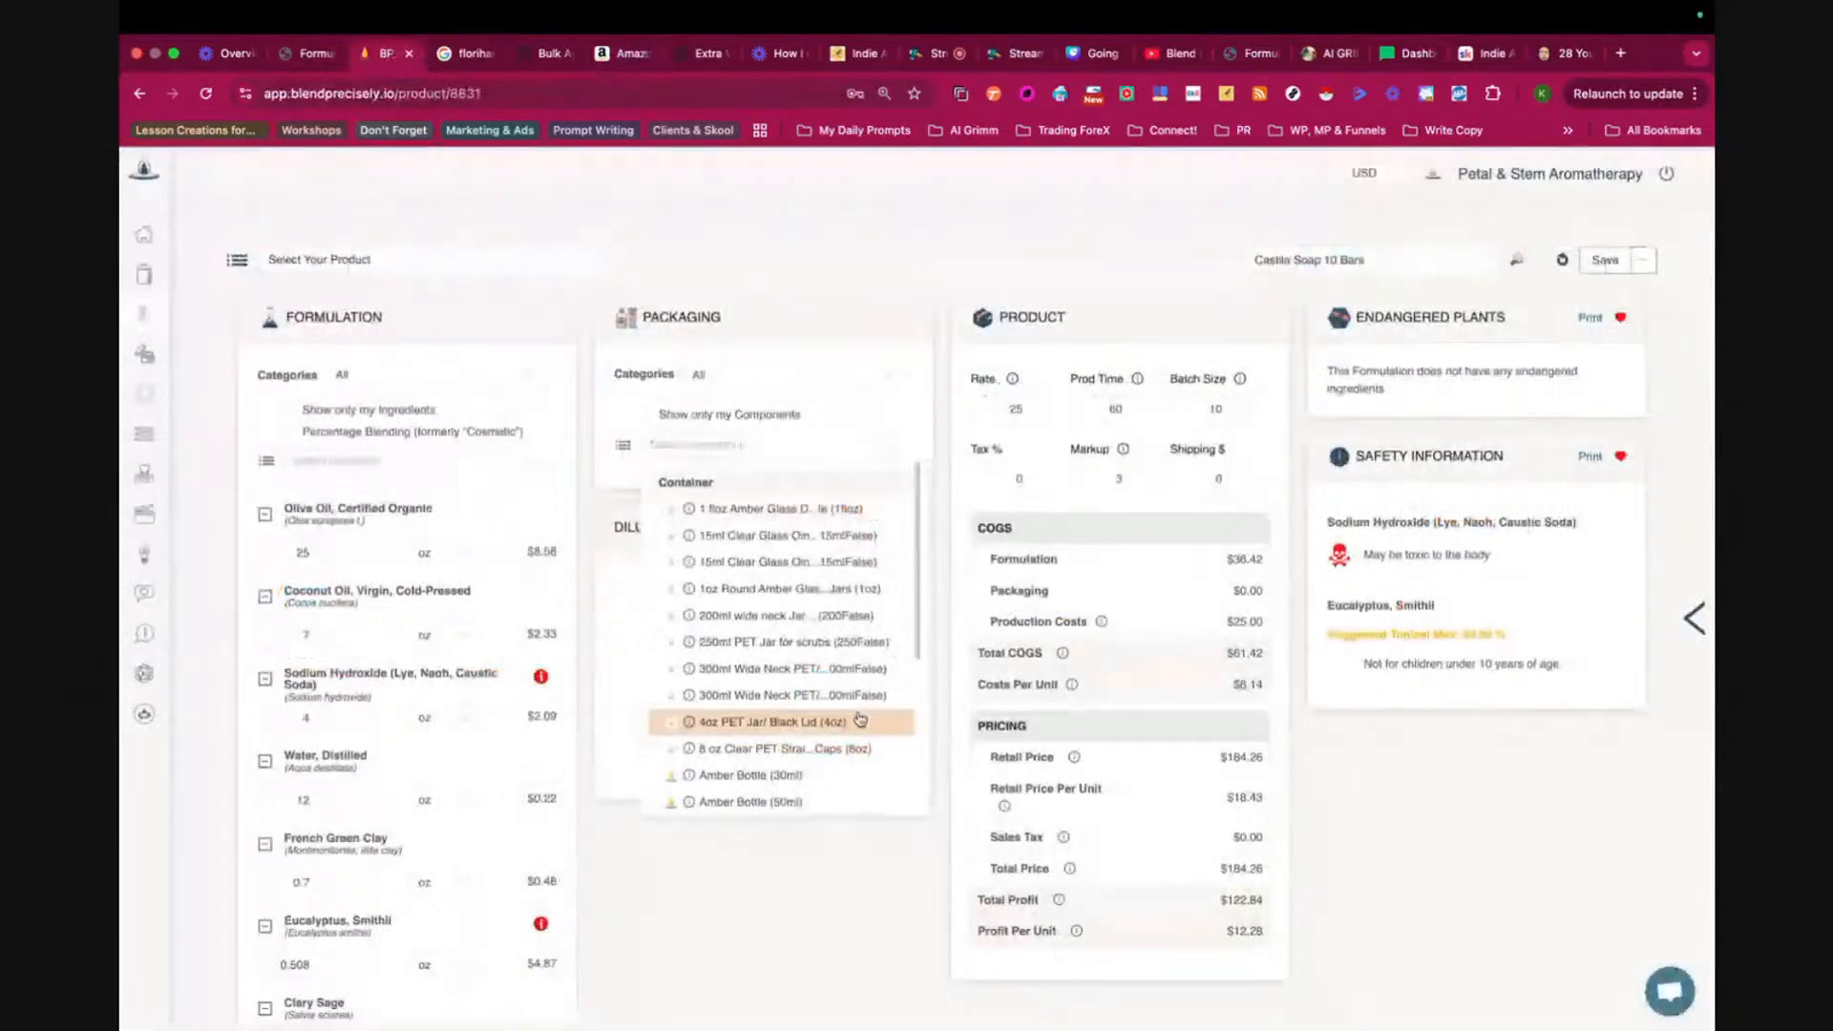
pyautogui.click(649, 446)
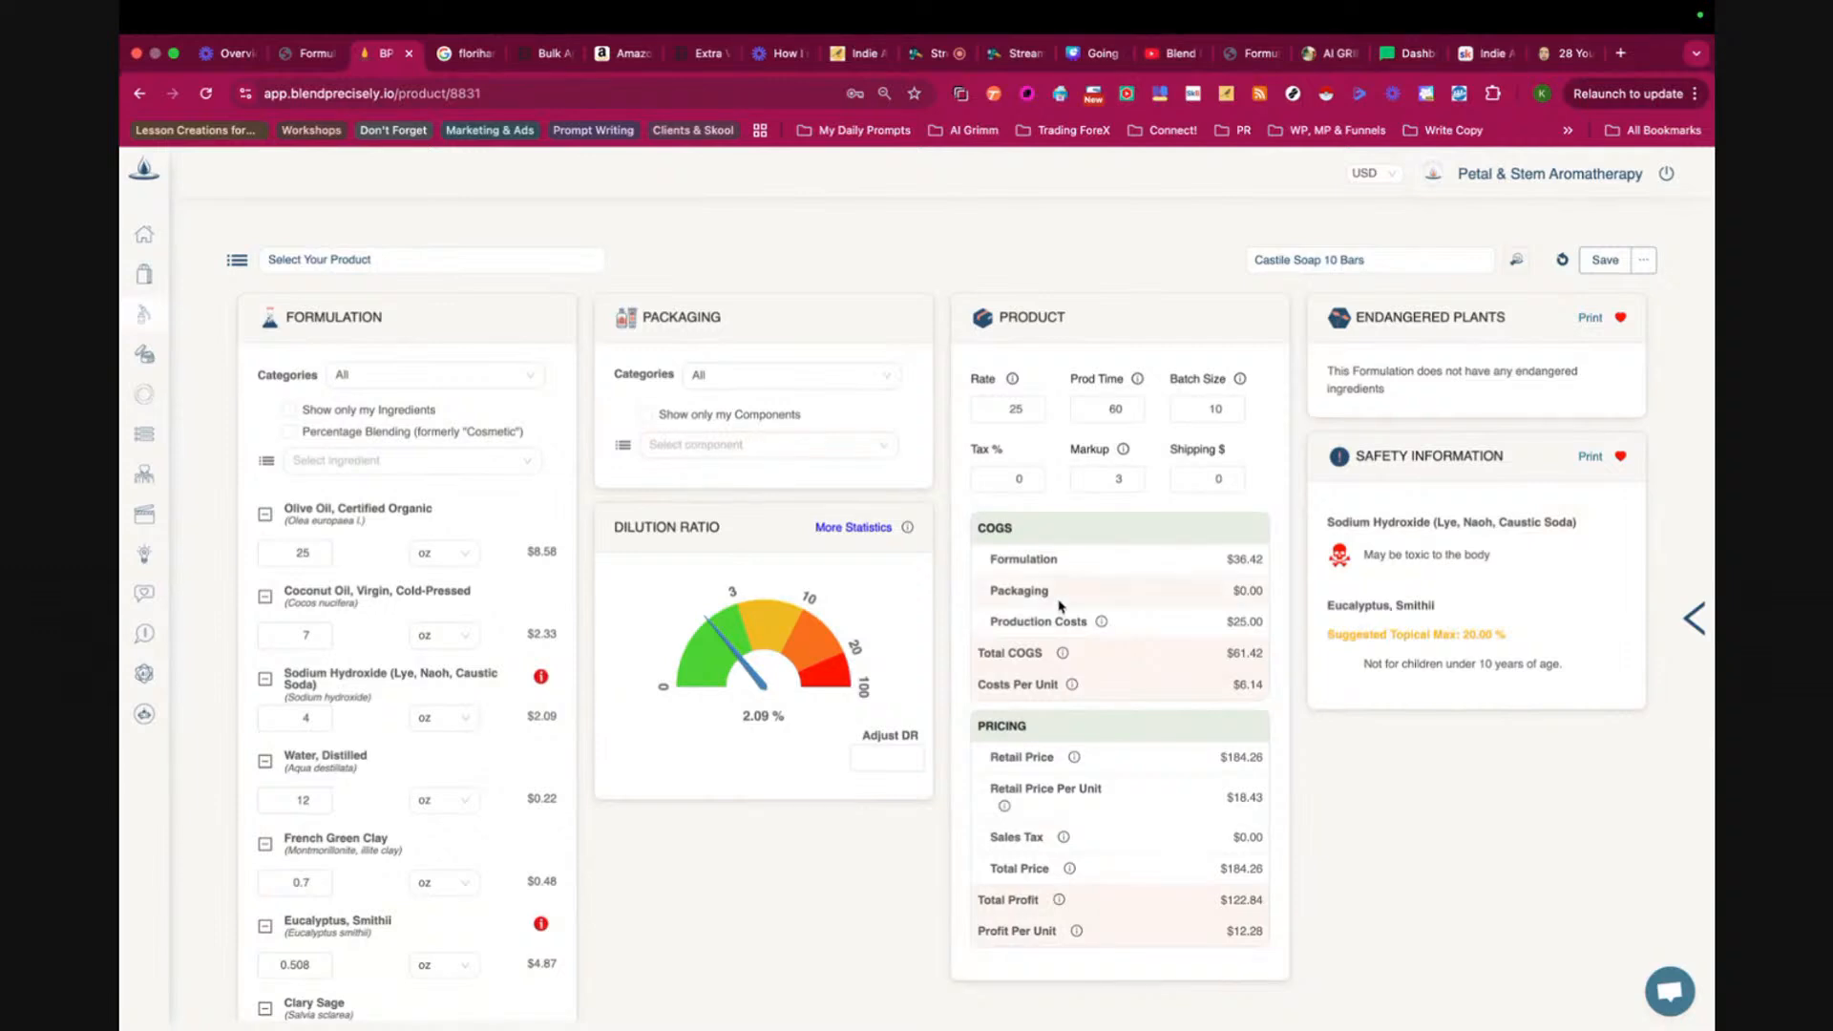
pyautogui.scroll(-1, 1059, 606)
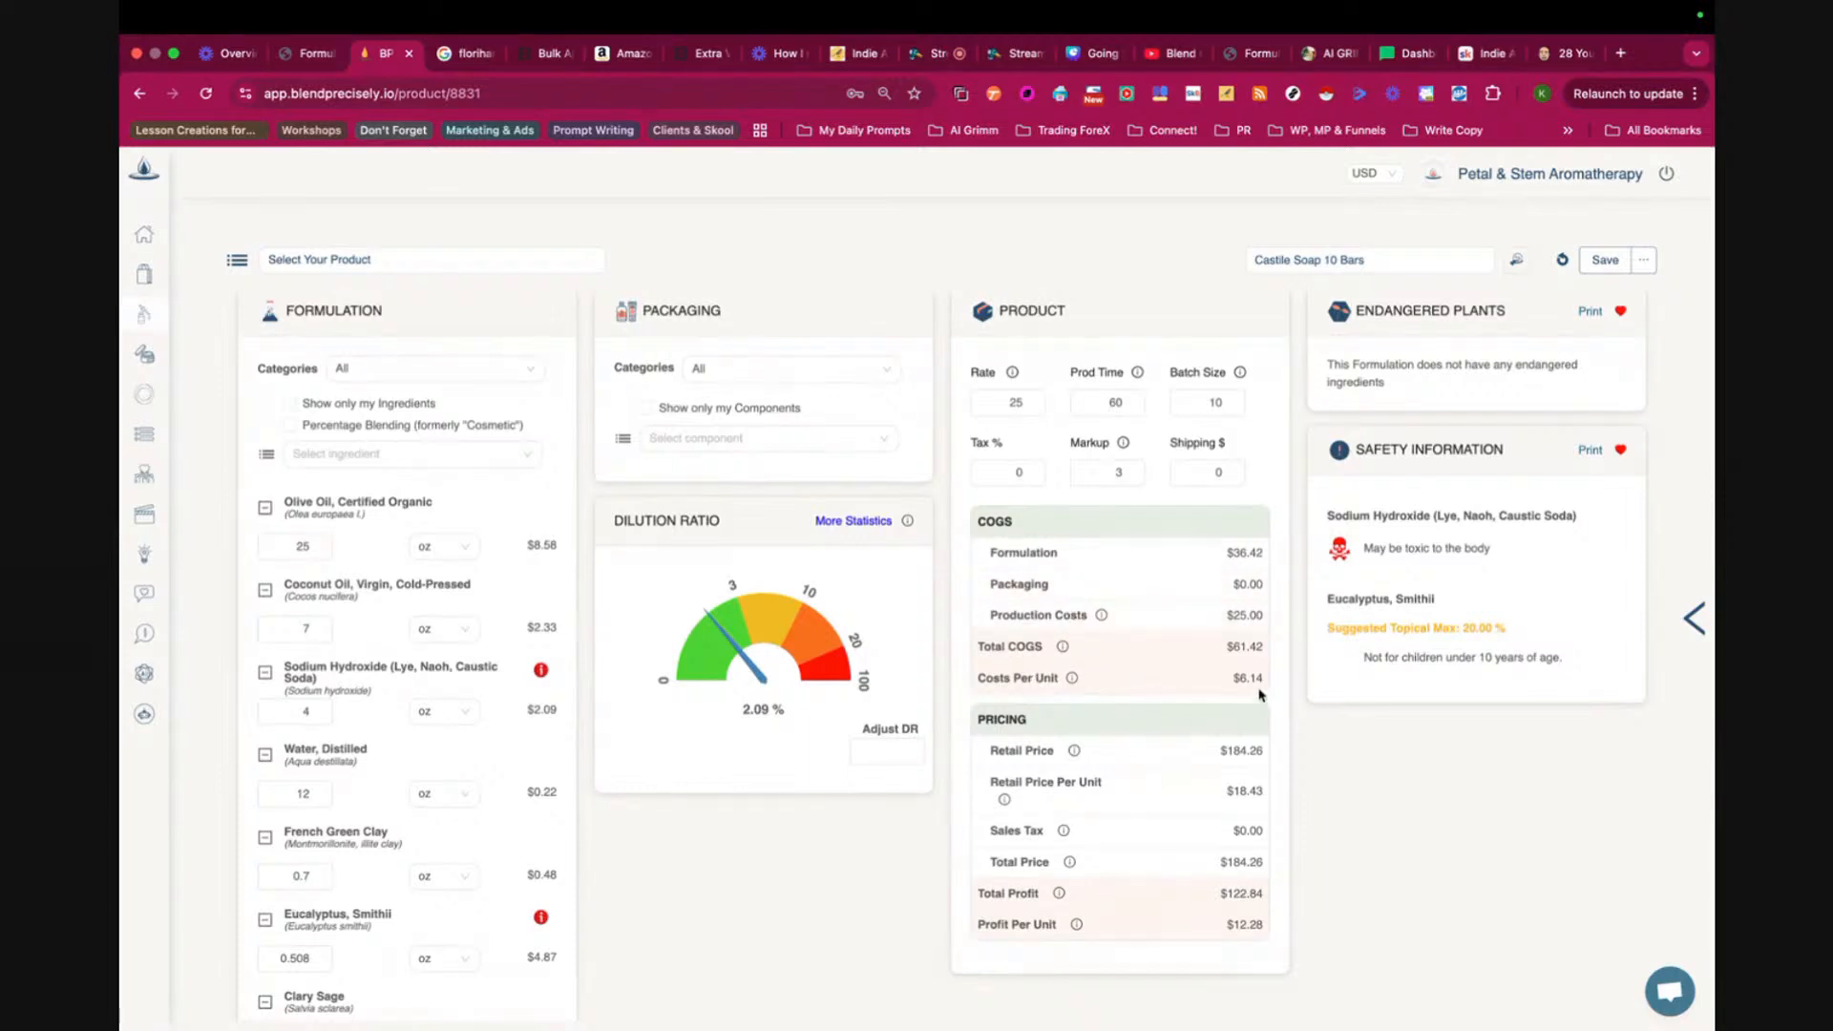
pyautogui.moveTo(1234, 679); pyautogui.dragTo(1268, 682)
pyautogui.doubleClick(1123, 474)
pyautogui.moveTo(1225, 924); pyautogui.dragTo(1274, 928)
# - Check the purchase details of the Eucalyptus, Smithii and Clary Sage essential oils and review the full formulation
pyautogui.scroll(-2, 465, 902)
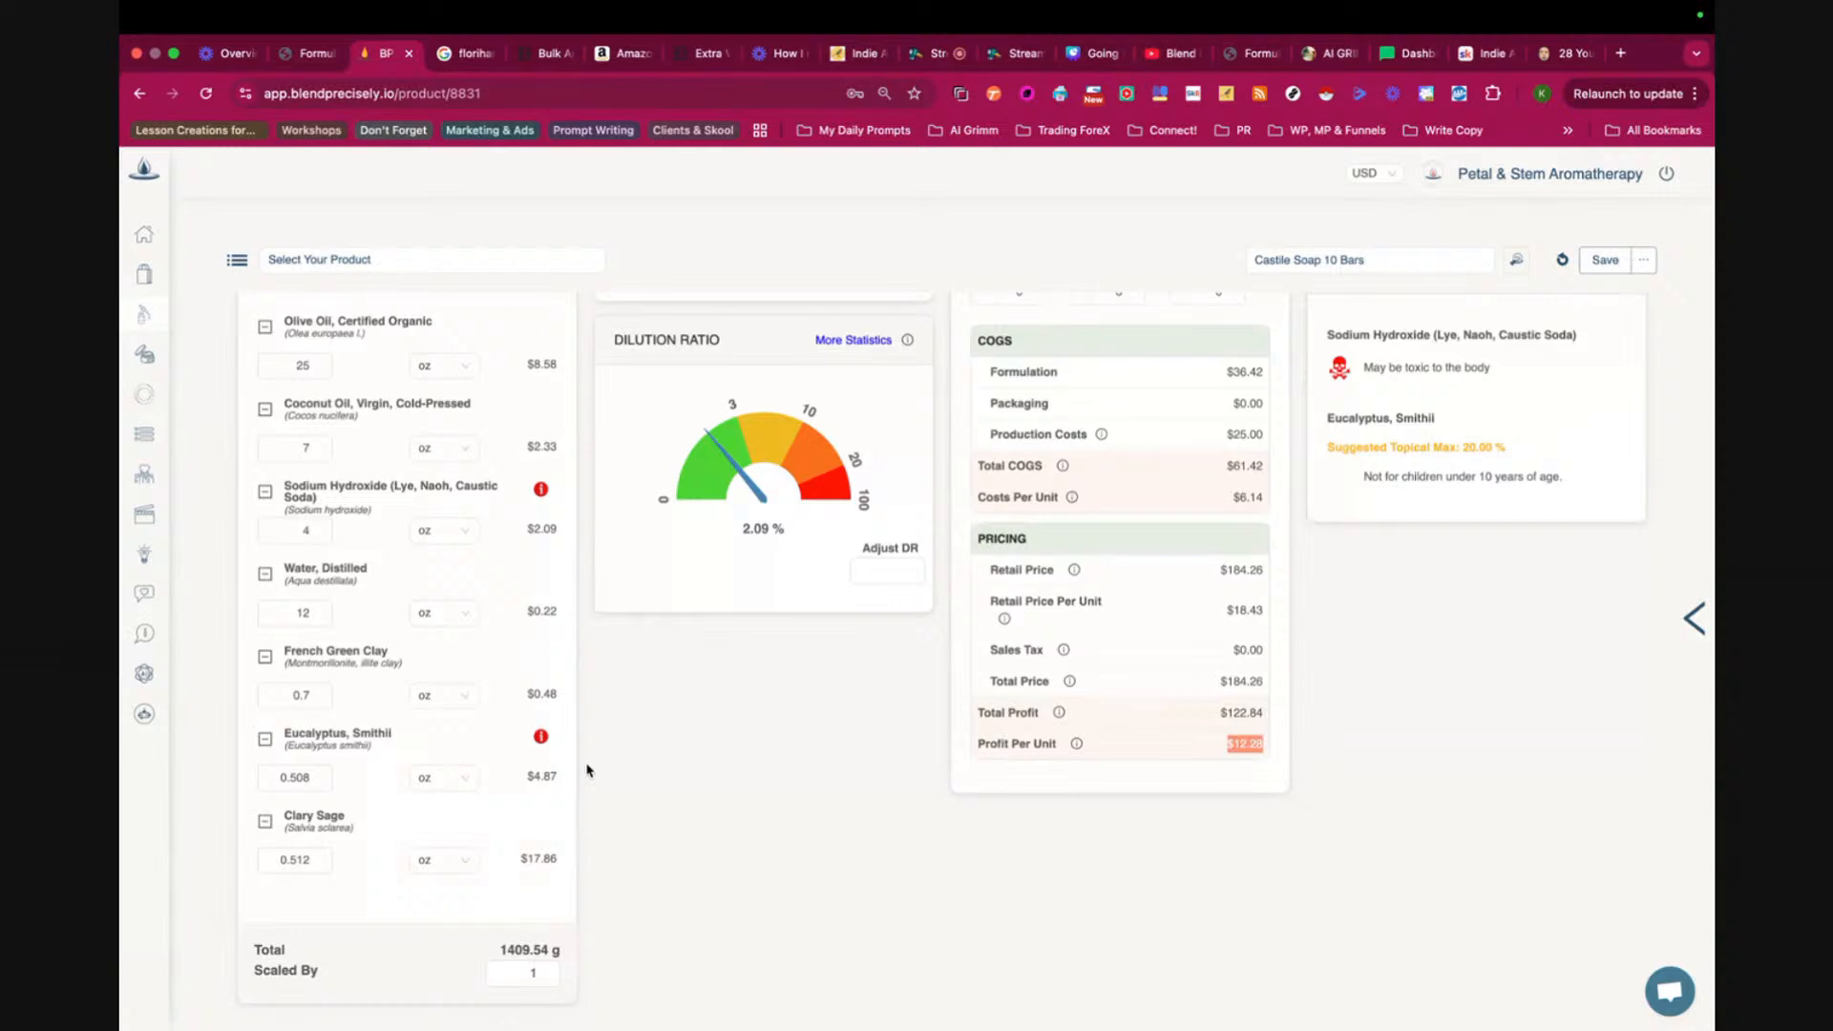
pyautogui.moveTo(329, 746)
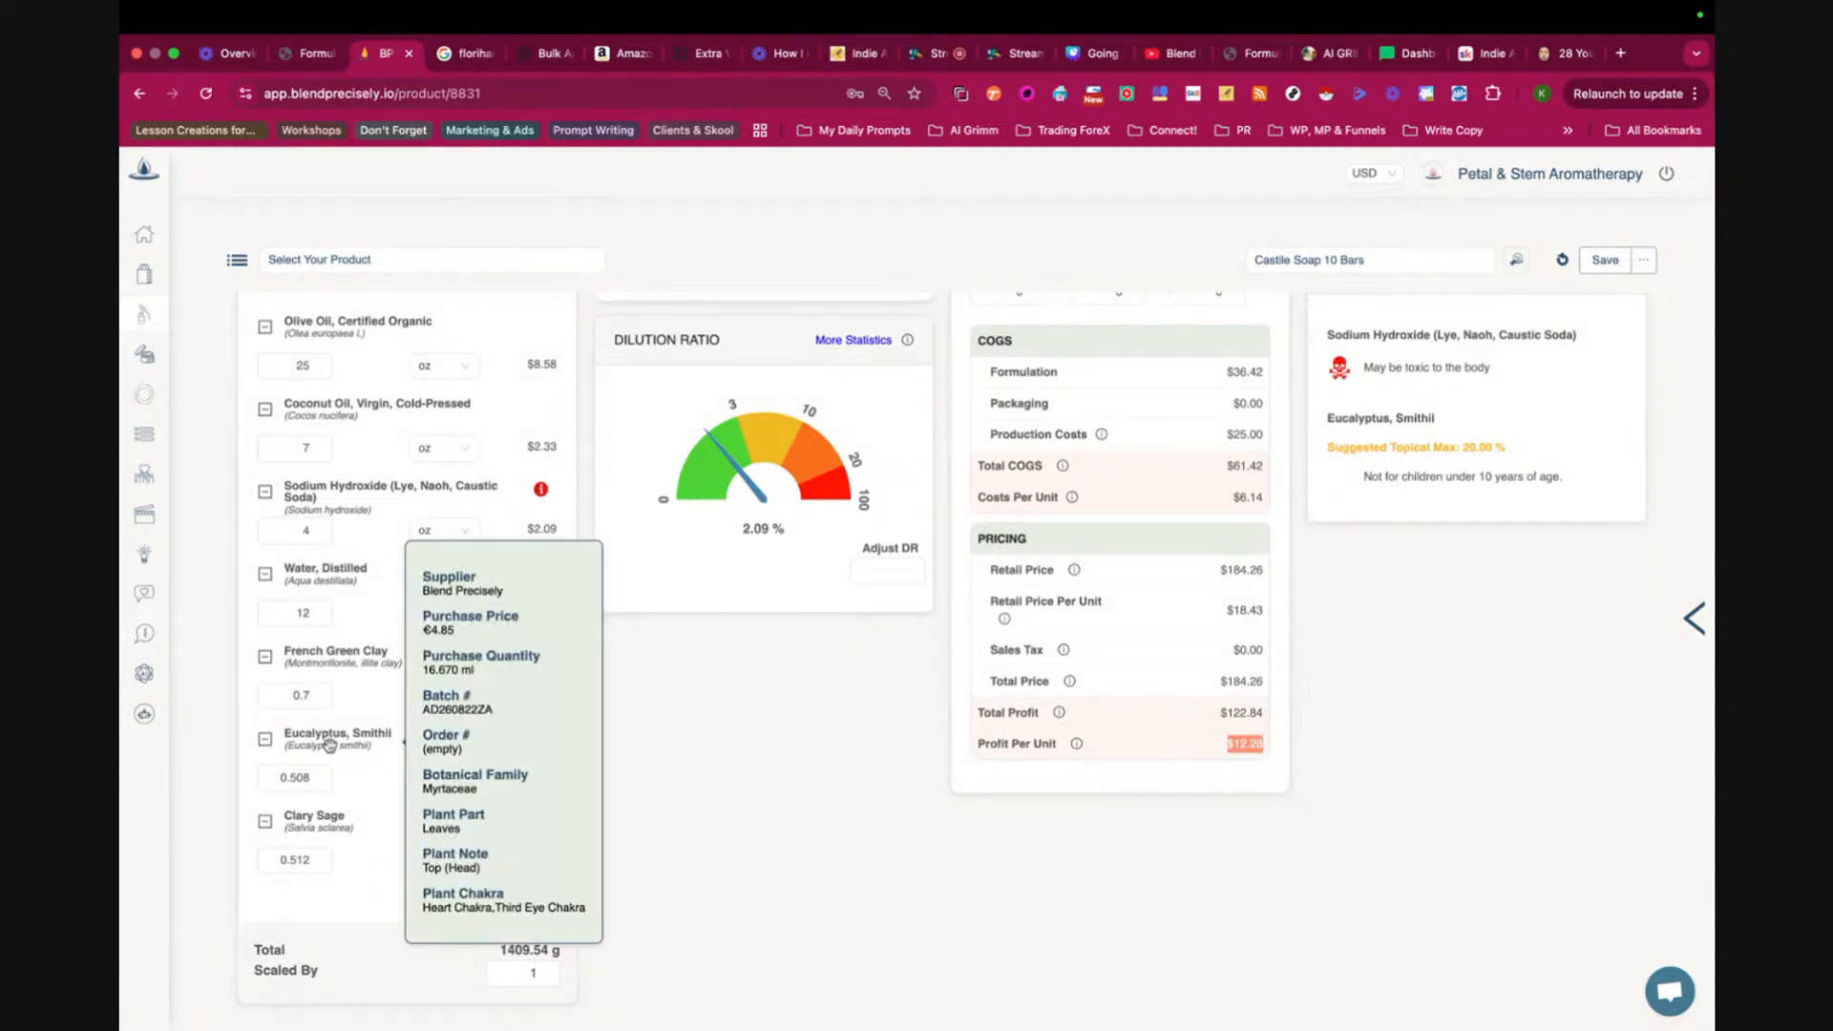
pyautogui.moveTo(344, 832)
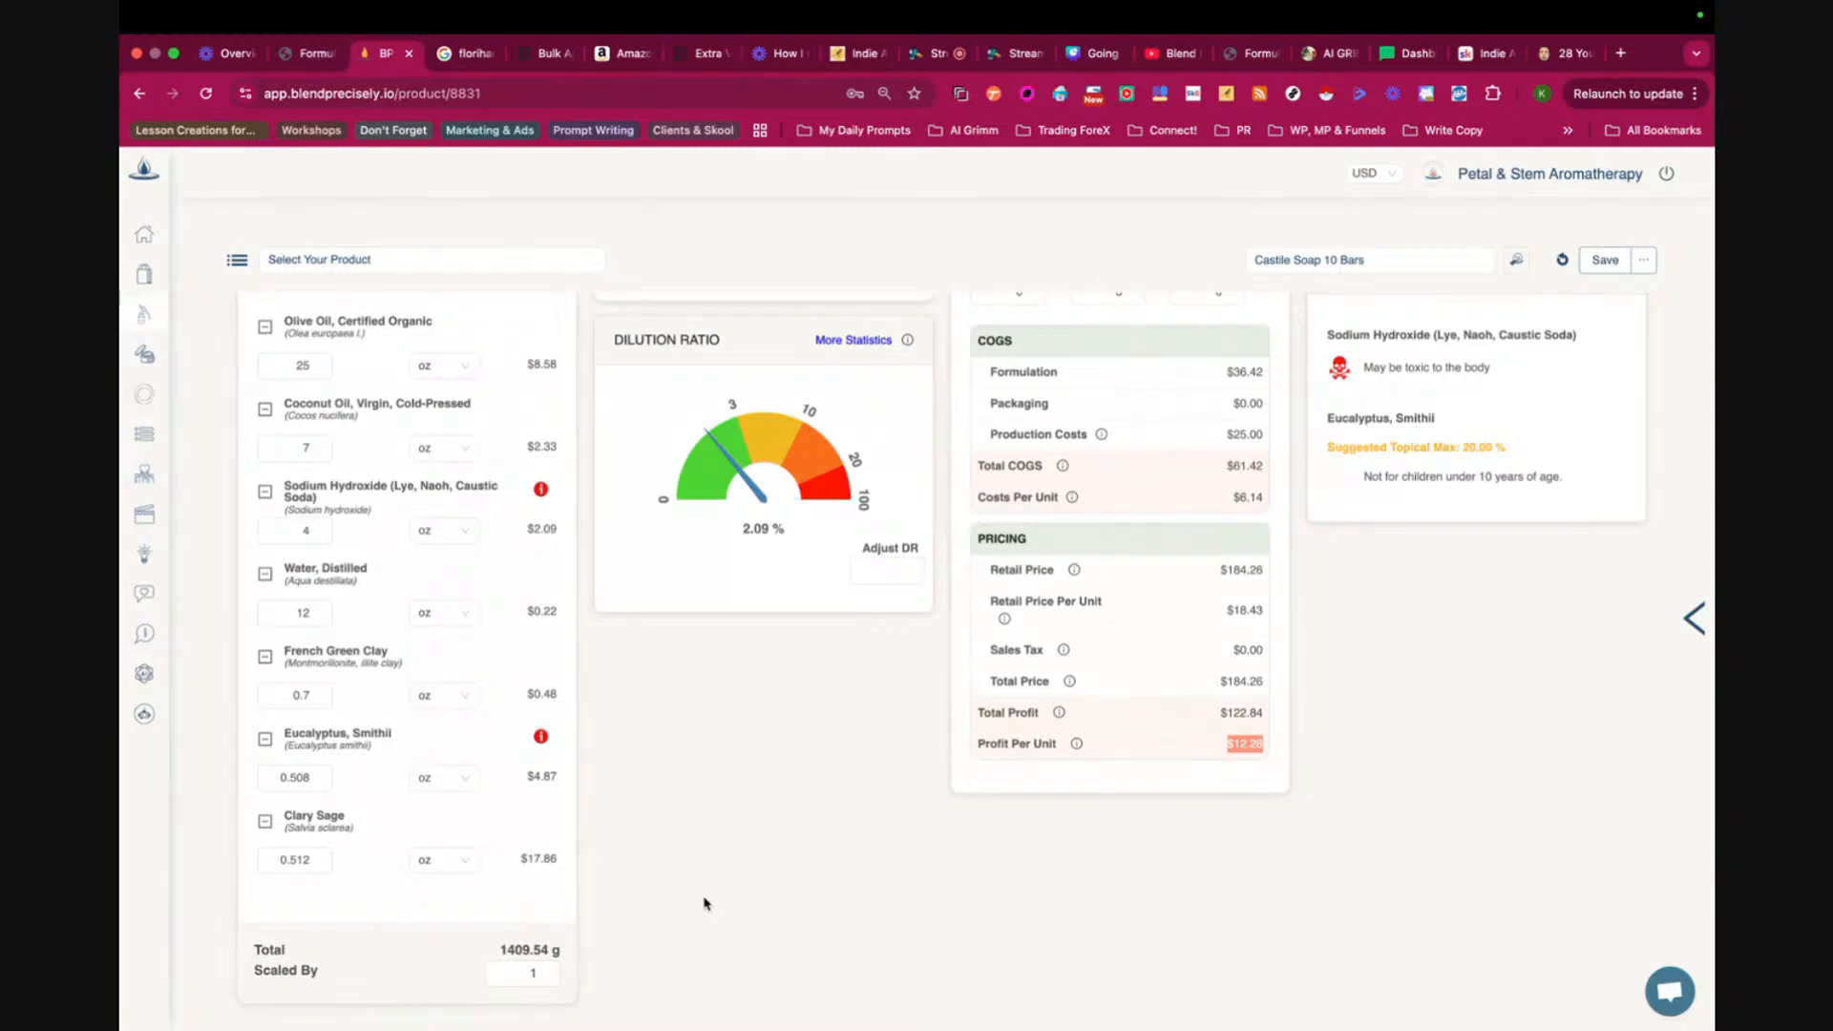
pyautogui.scroll(3, 723, 745)
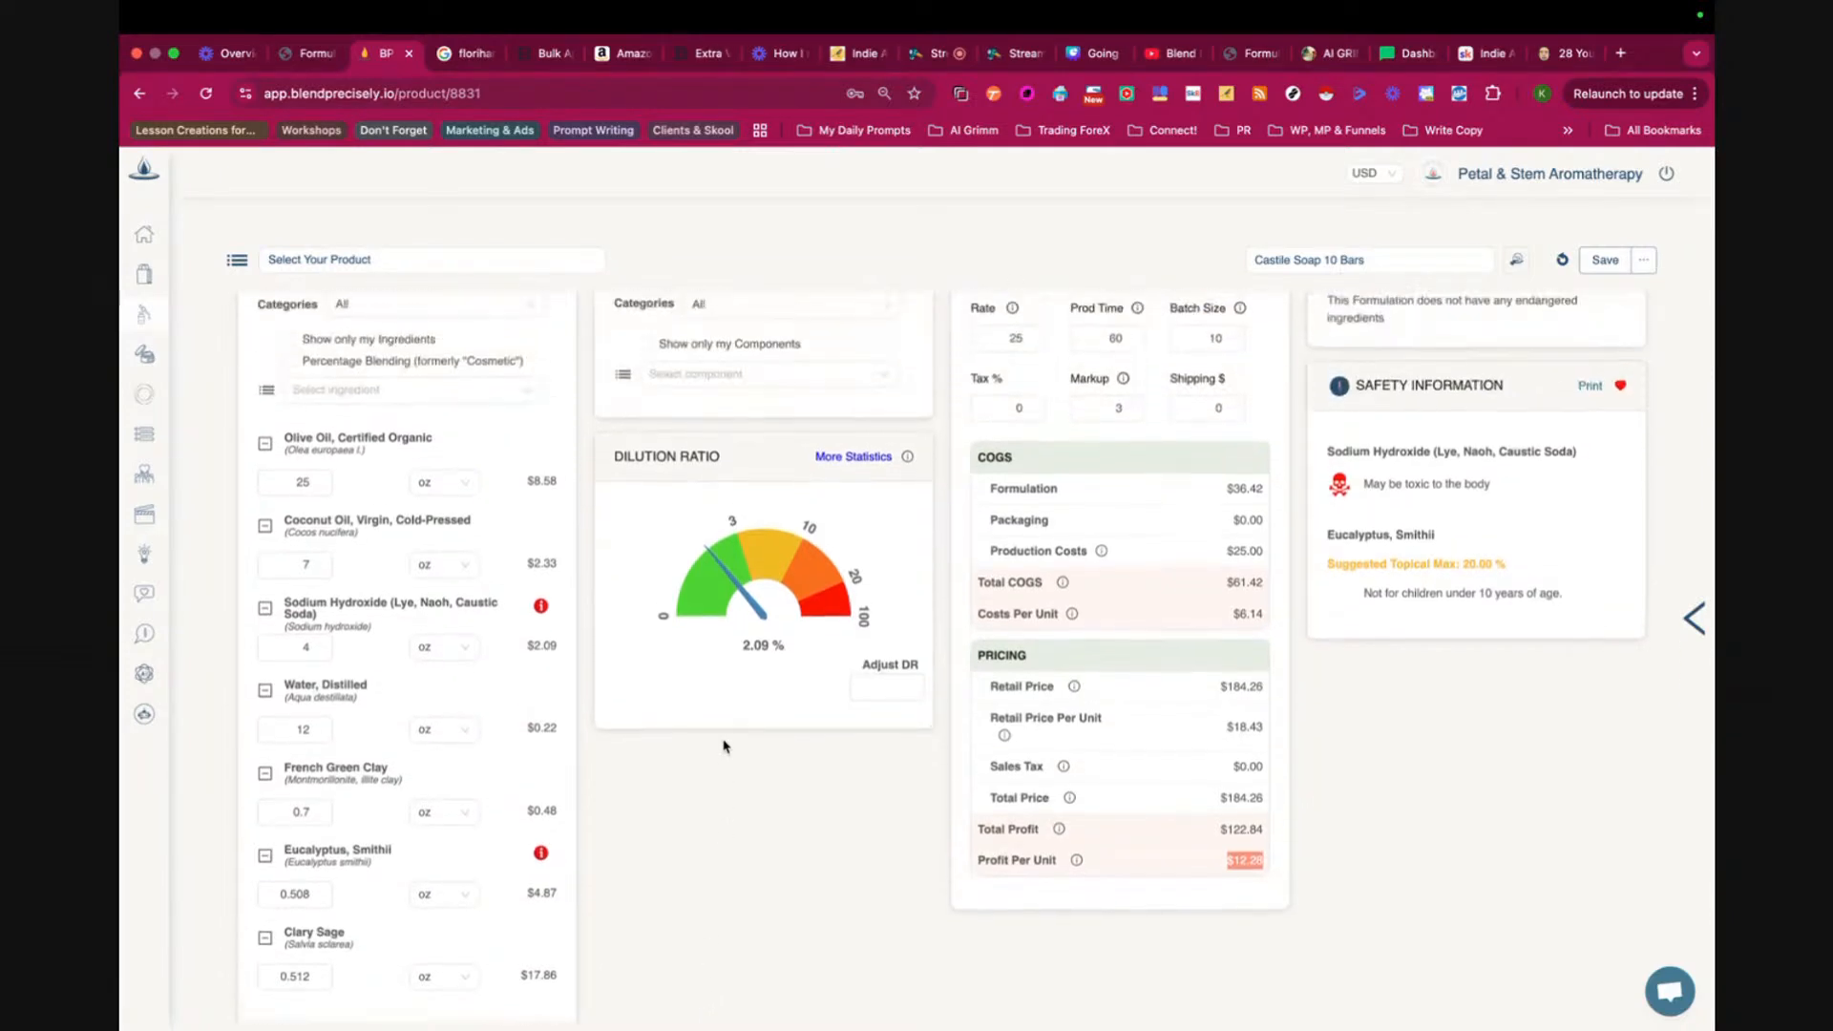
pyautogui.scroll(2, 723, 746)
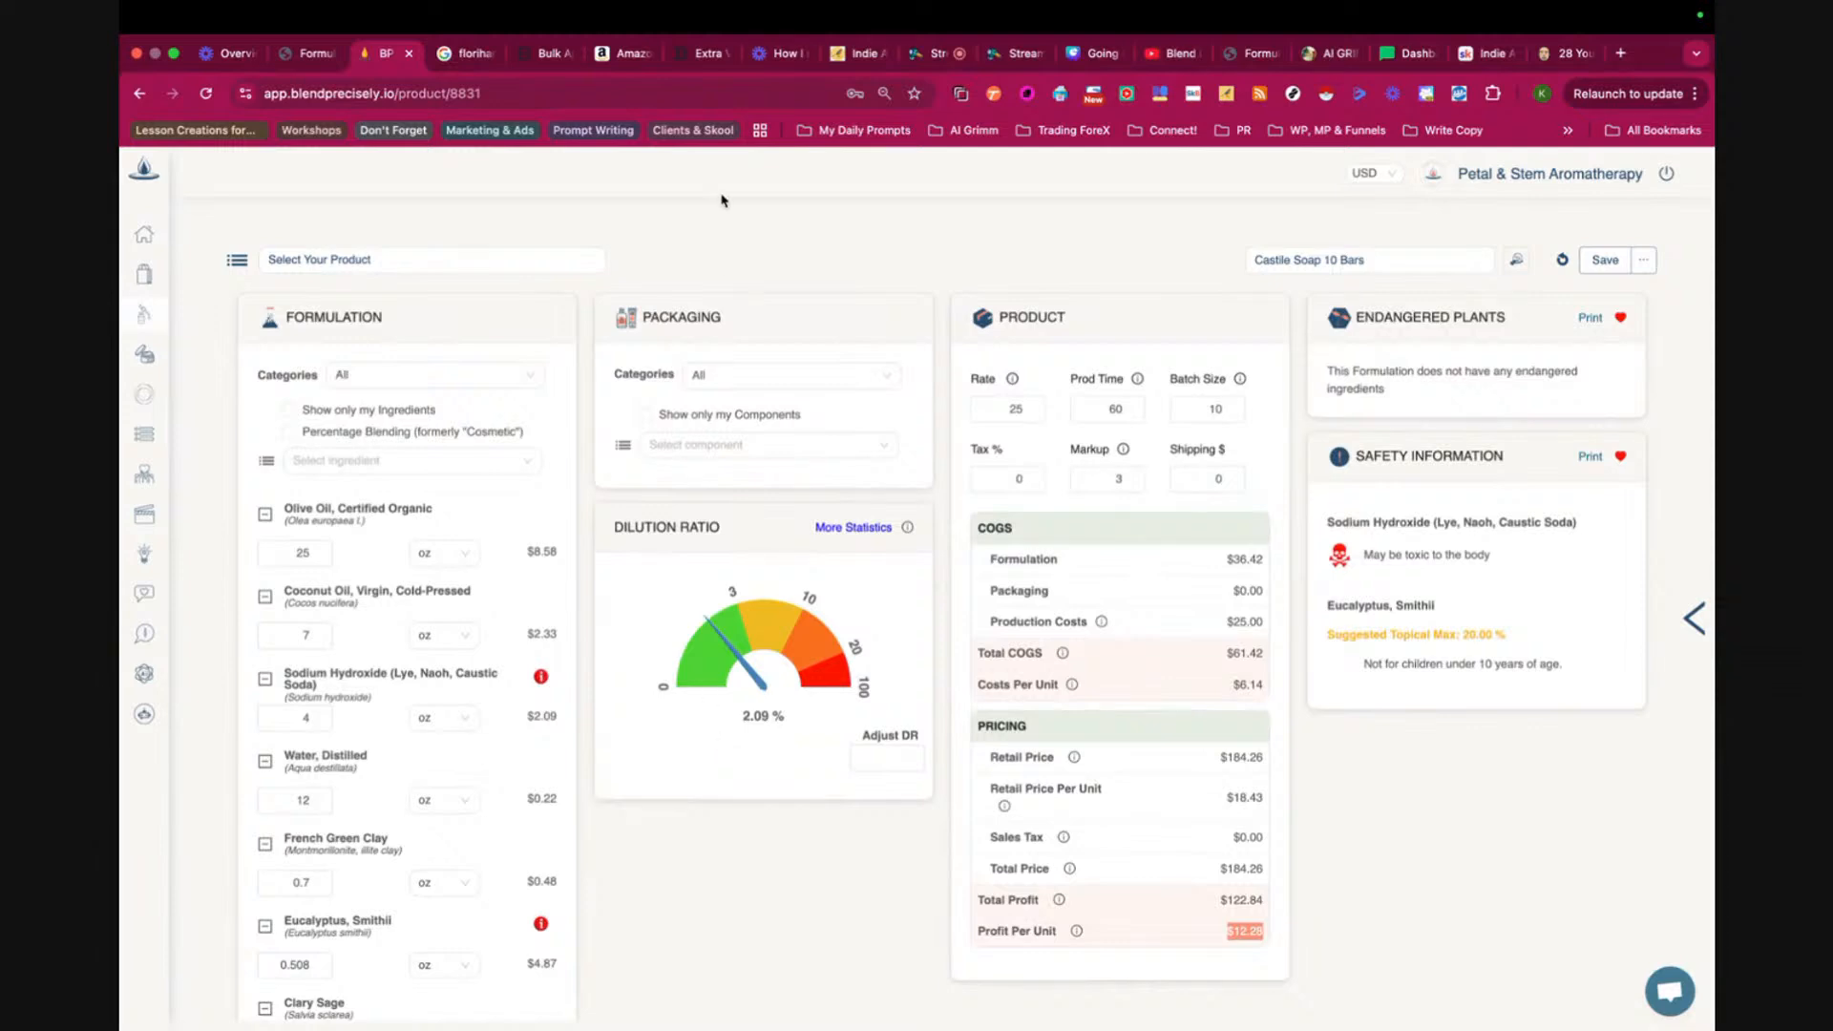
pyautogui.scroll(-4, 725, 880)
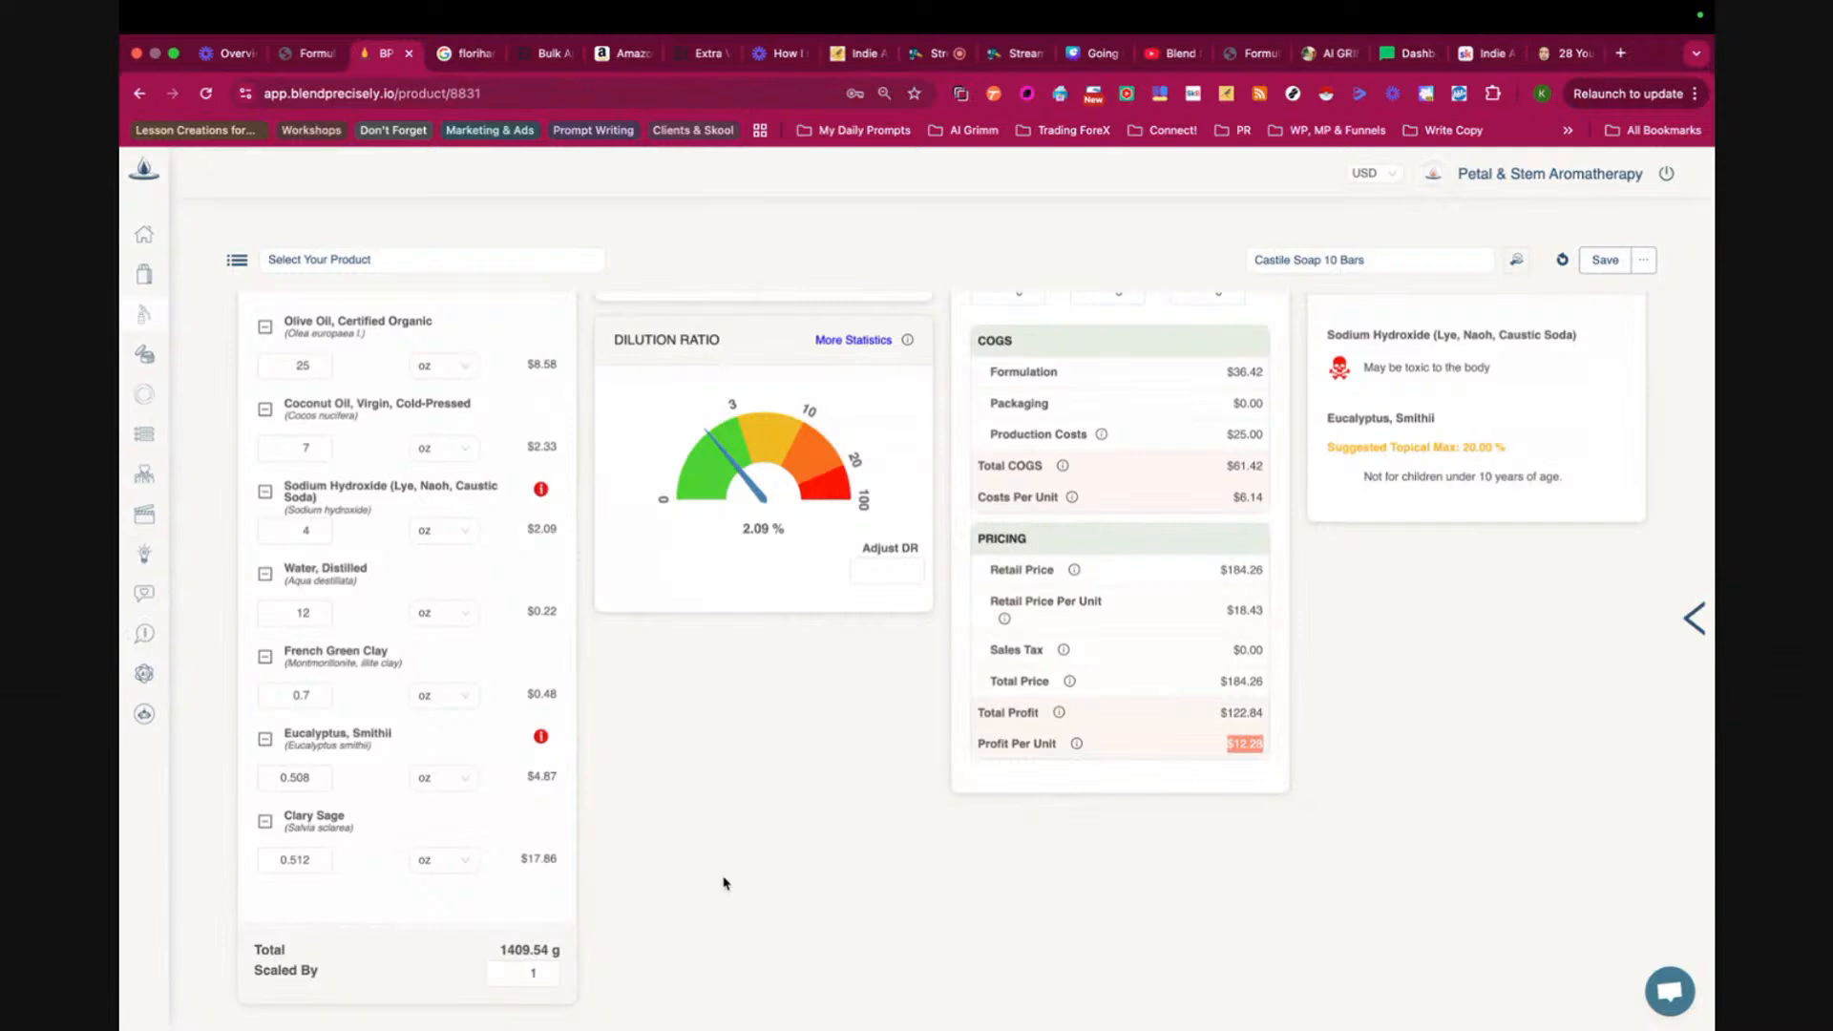
# - Review the product's costs per unit and pricing again and check the purchase price and quantity of Clary Sage
pyautogui.scroll(3, 725, 882)
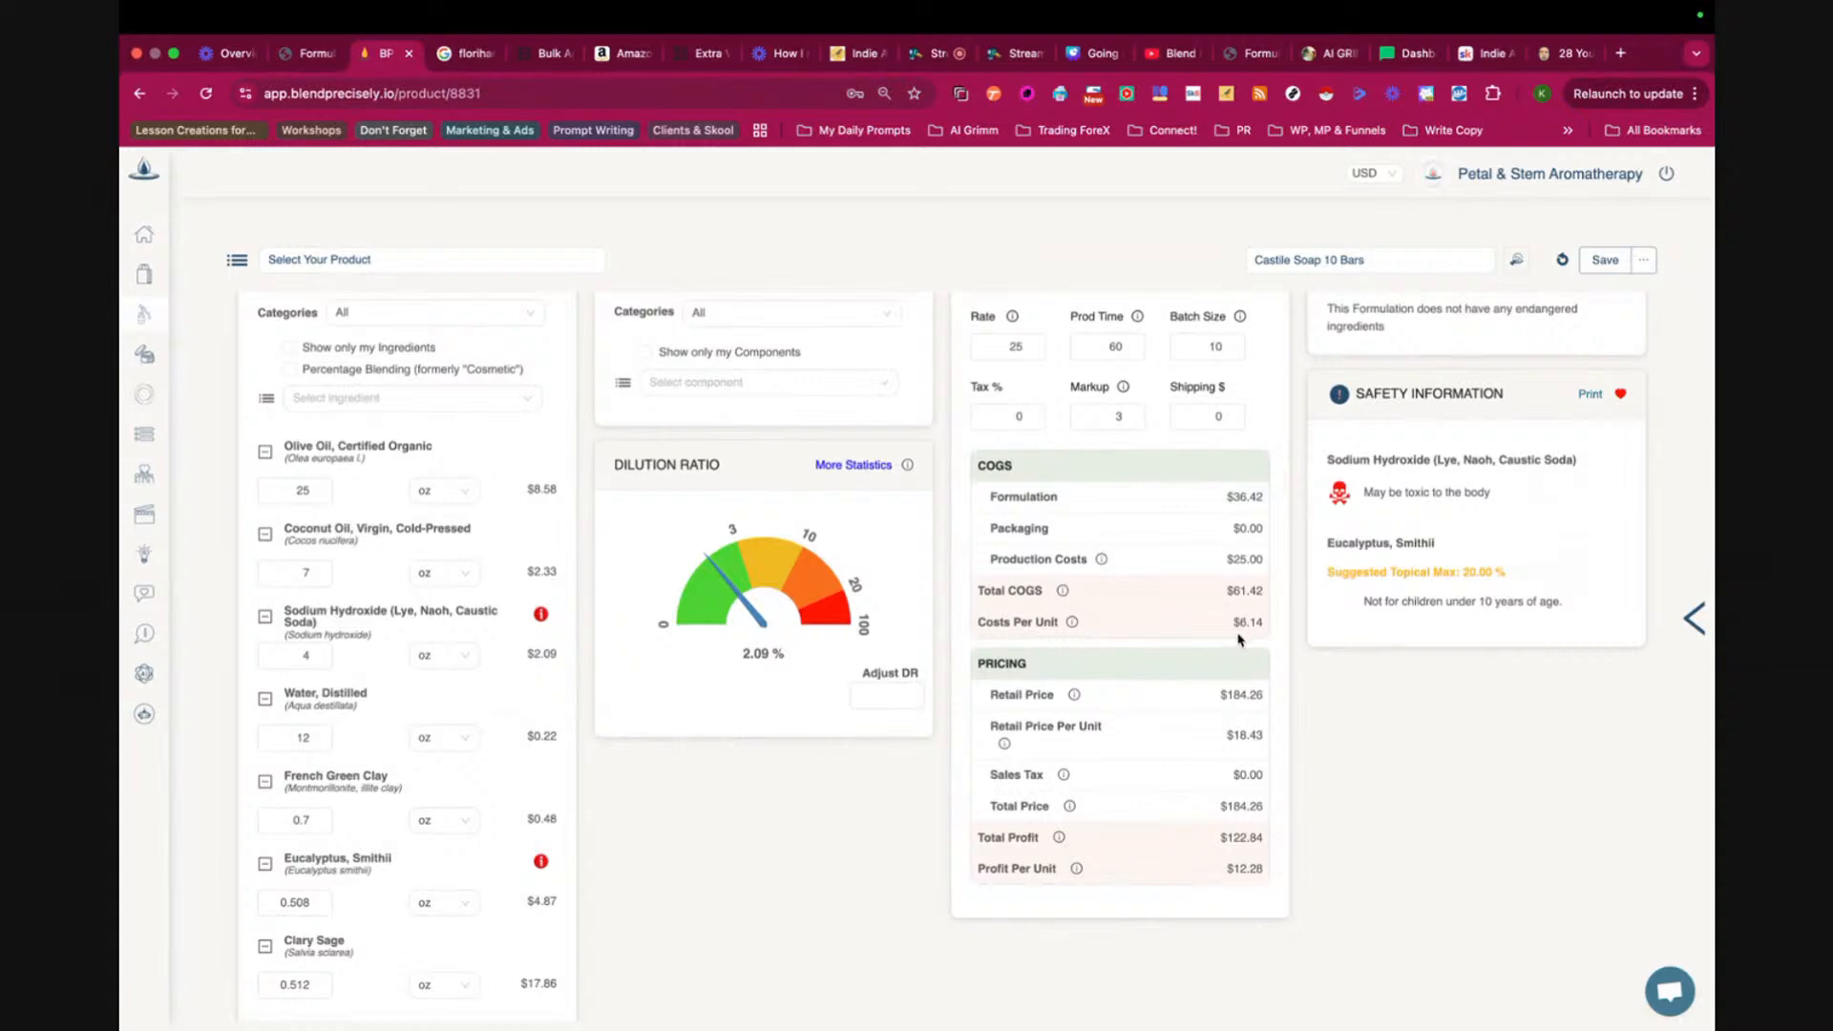
pyautogui.moveTo(1233, 624); pyautogui.dragTo(1261, 625)
pyautogui.click(1254, 948)
pyautogui.scroll(2, 1252, 908)
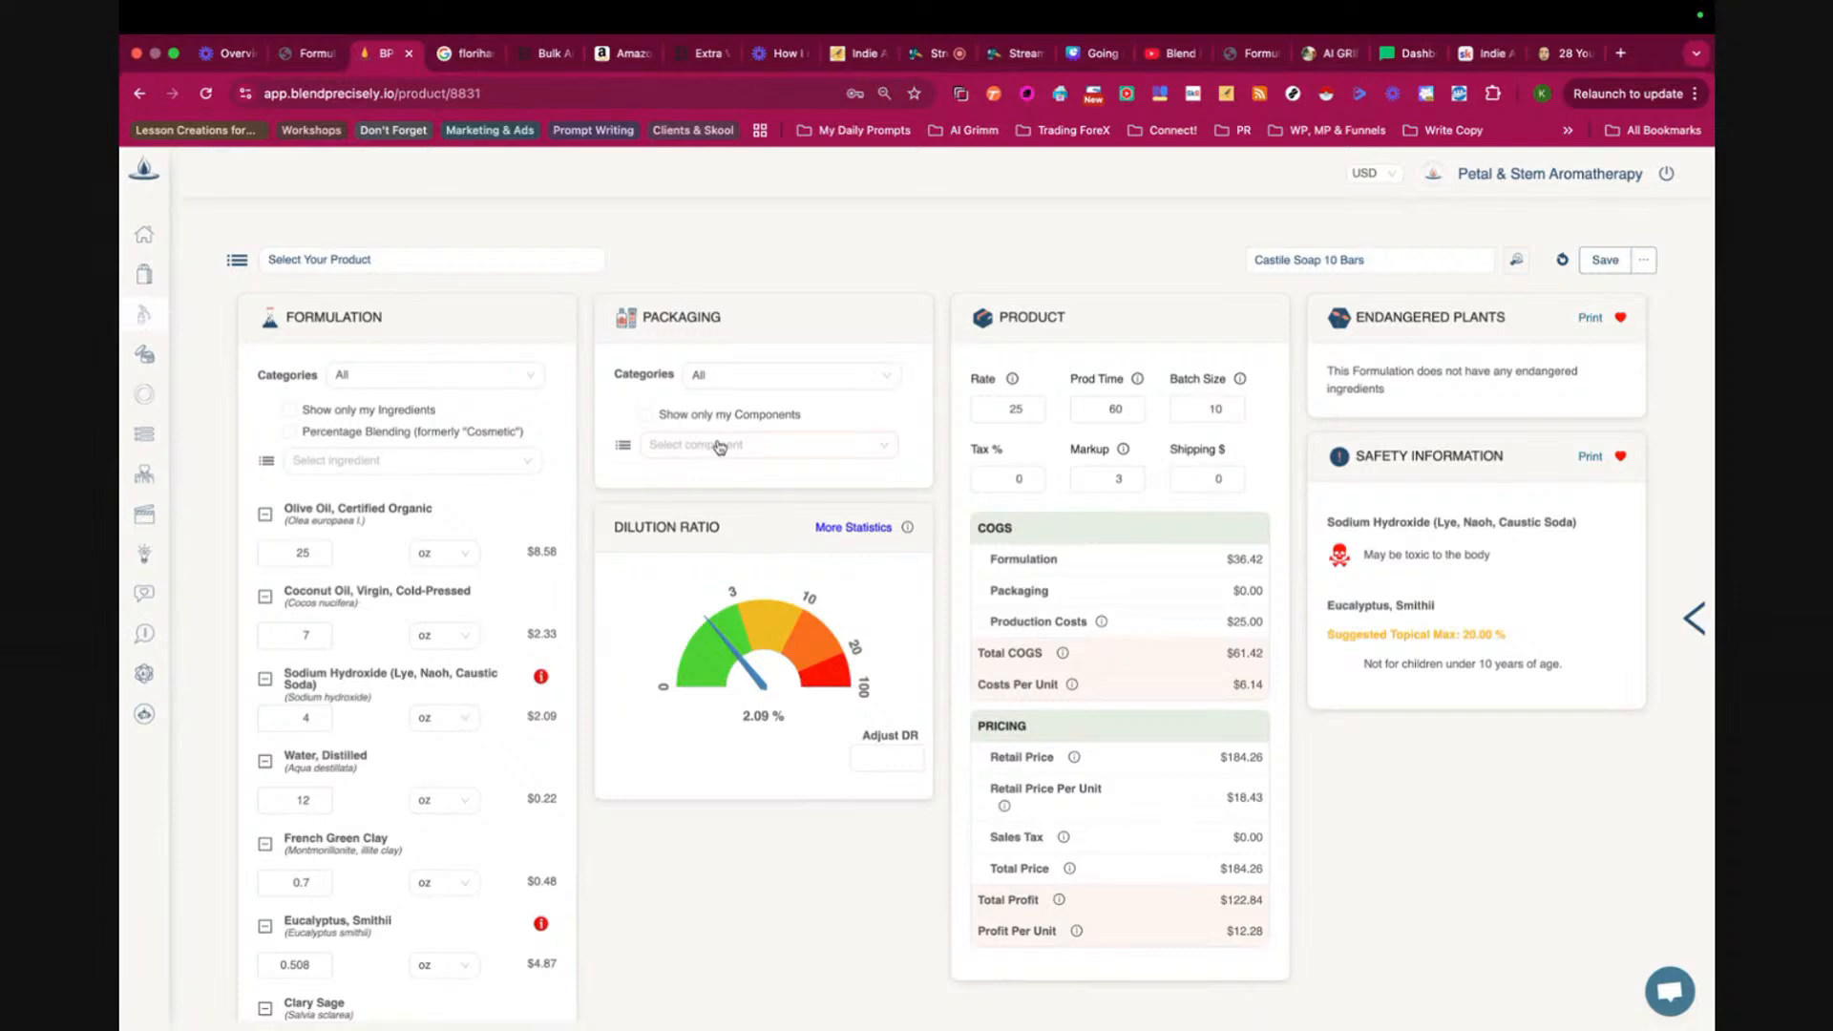
pyautogui.scroll(-4, 809, 996)
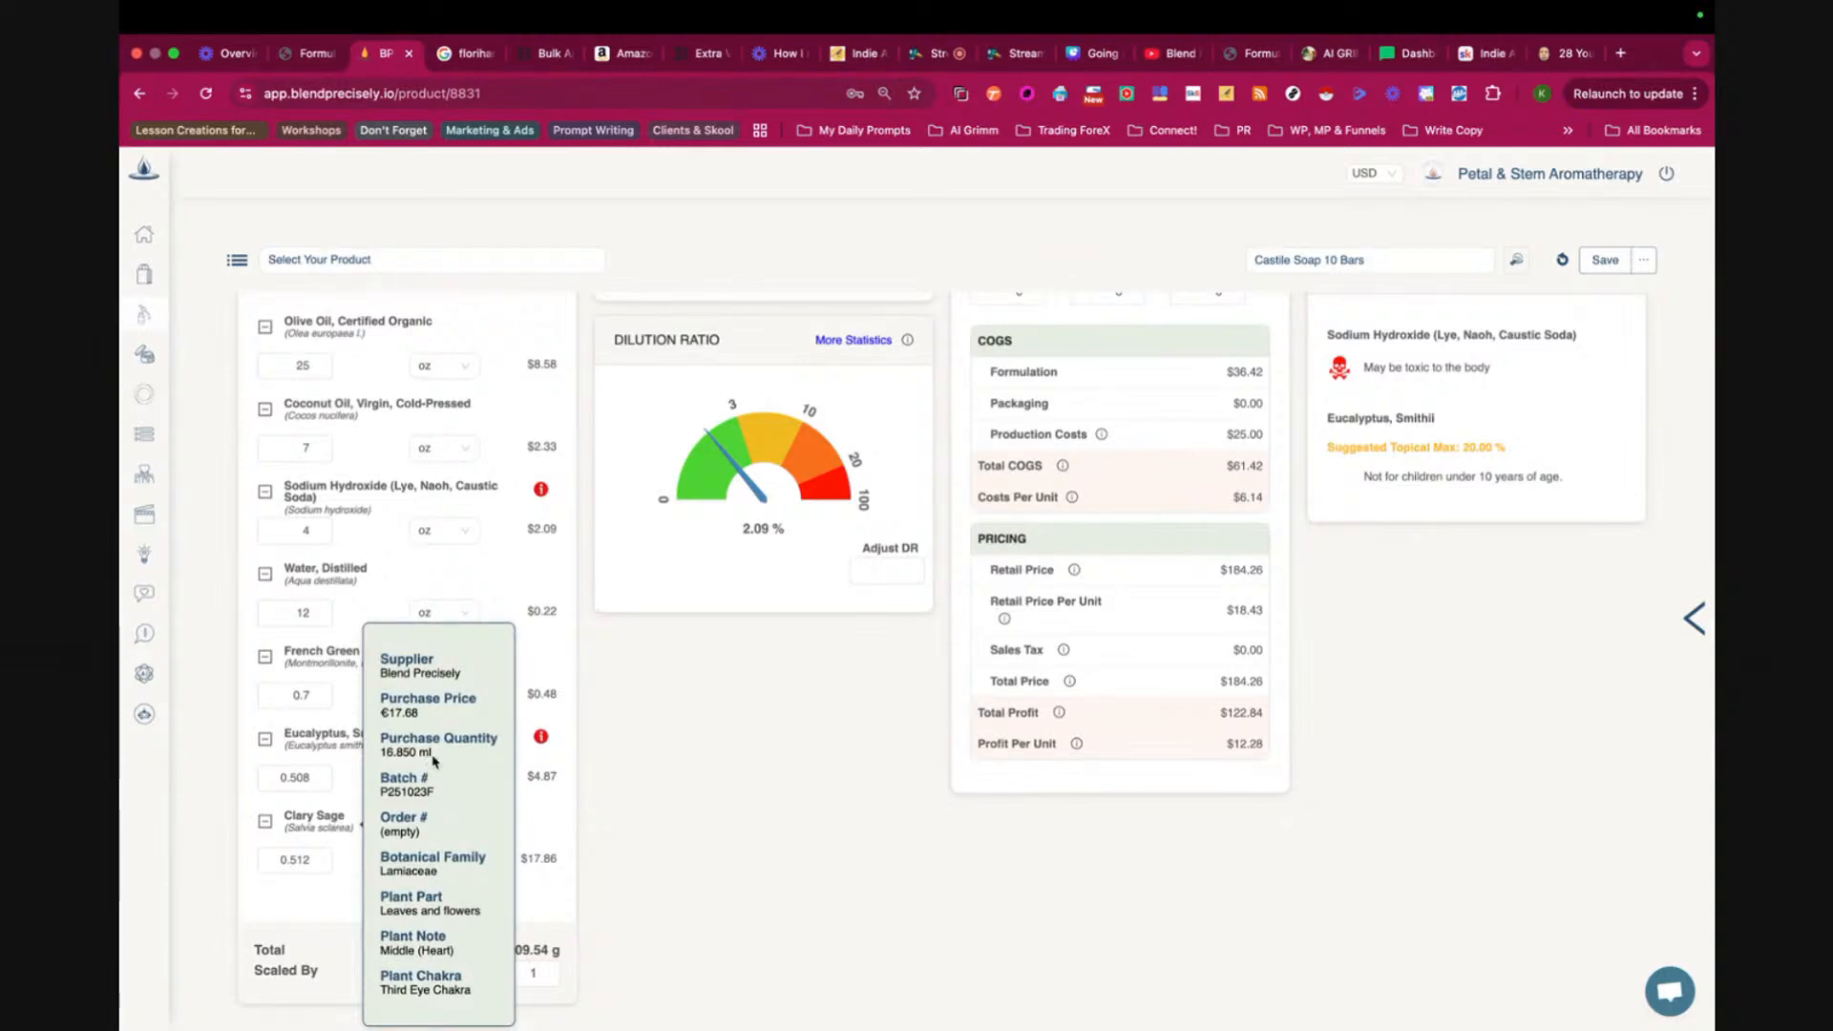
# - Switch to the Bulk Apothecary site and search the store for "eucalyptus"
pyautogui.click(706, 54)
pyautogui.click(341, 96)
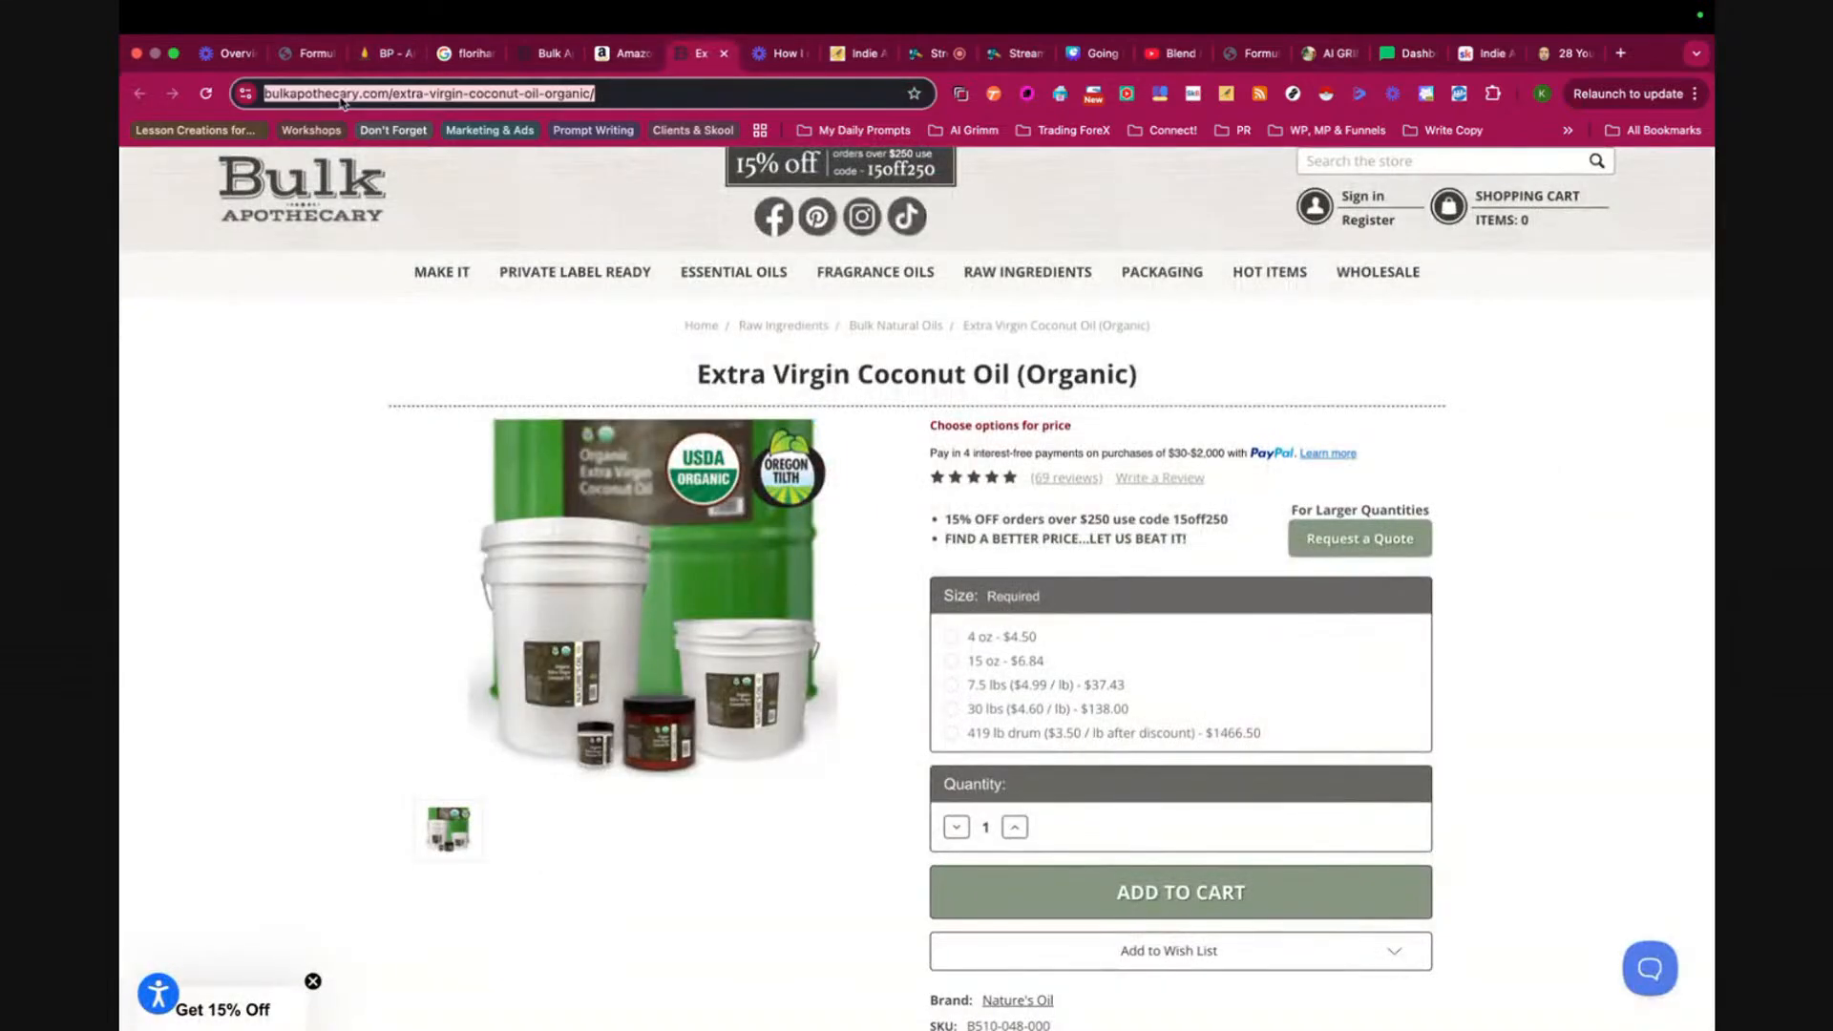
pyautogui.click(332, 447)
pyautogui.write('eucalyptus')
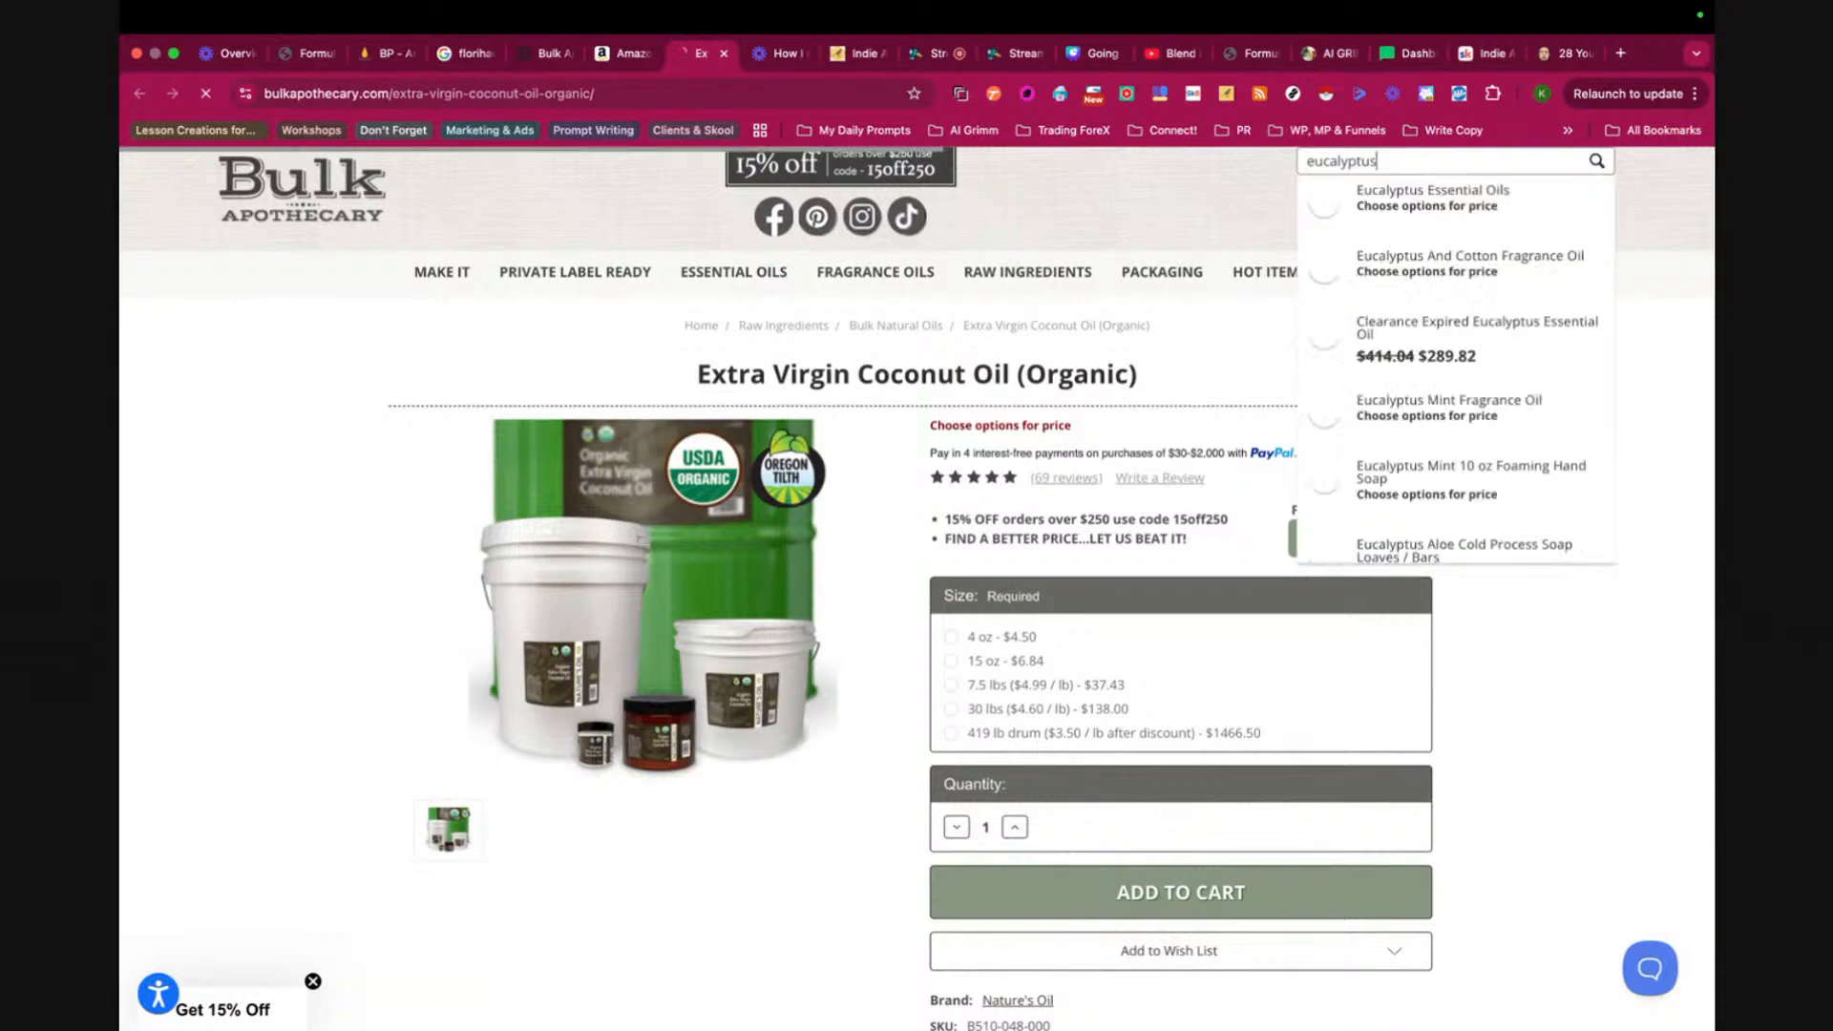
pyautogui.press('Return')
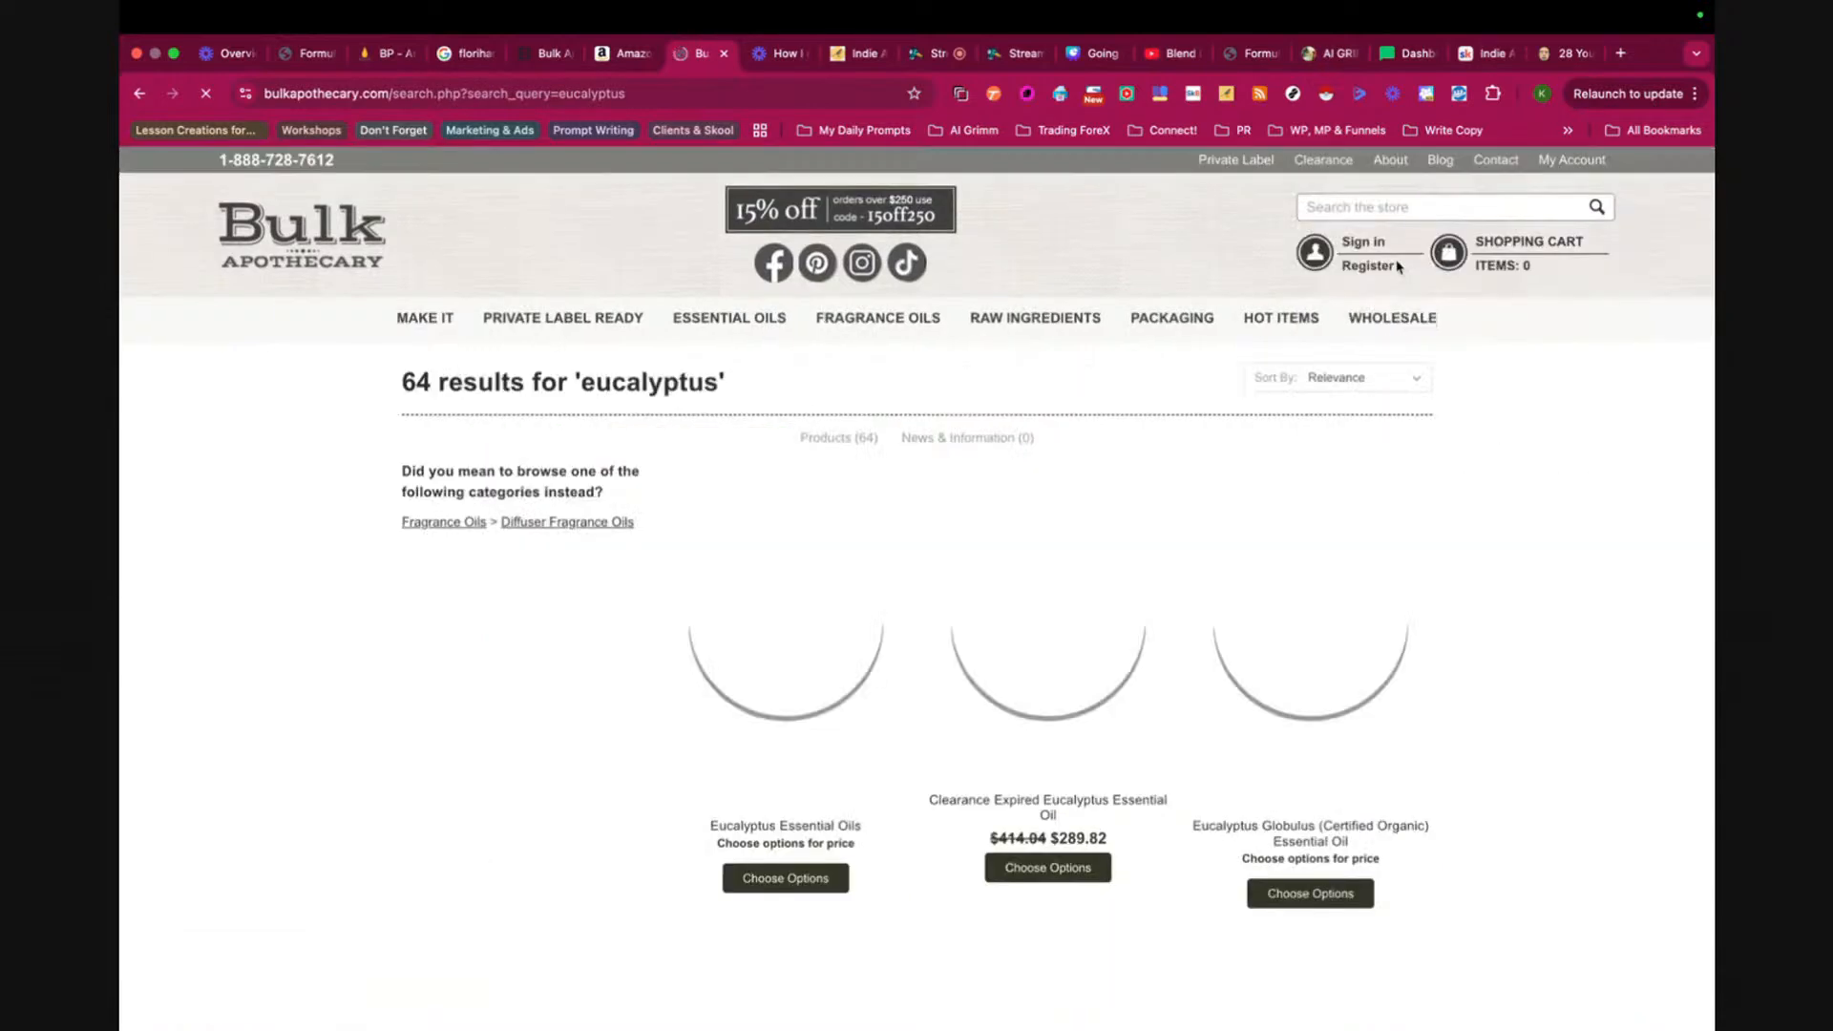
# - Examine the eucalyptus search results for the essential oil varieties on offer
pyautogui.scroll(-2, 1104, 651)
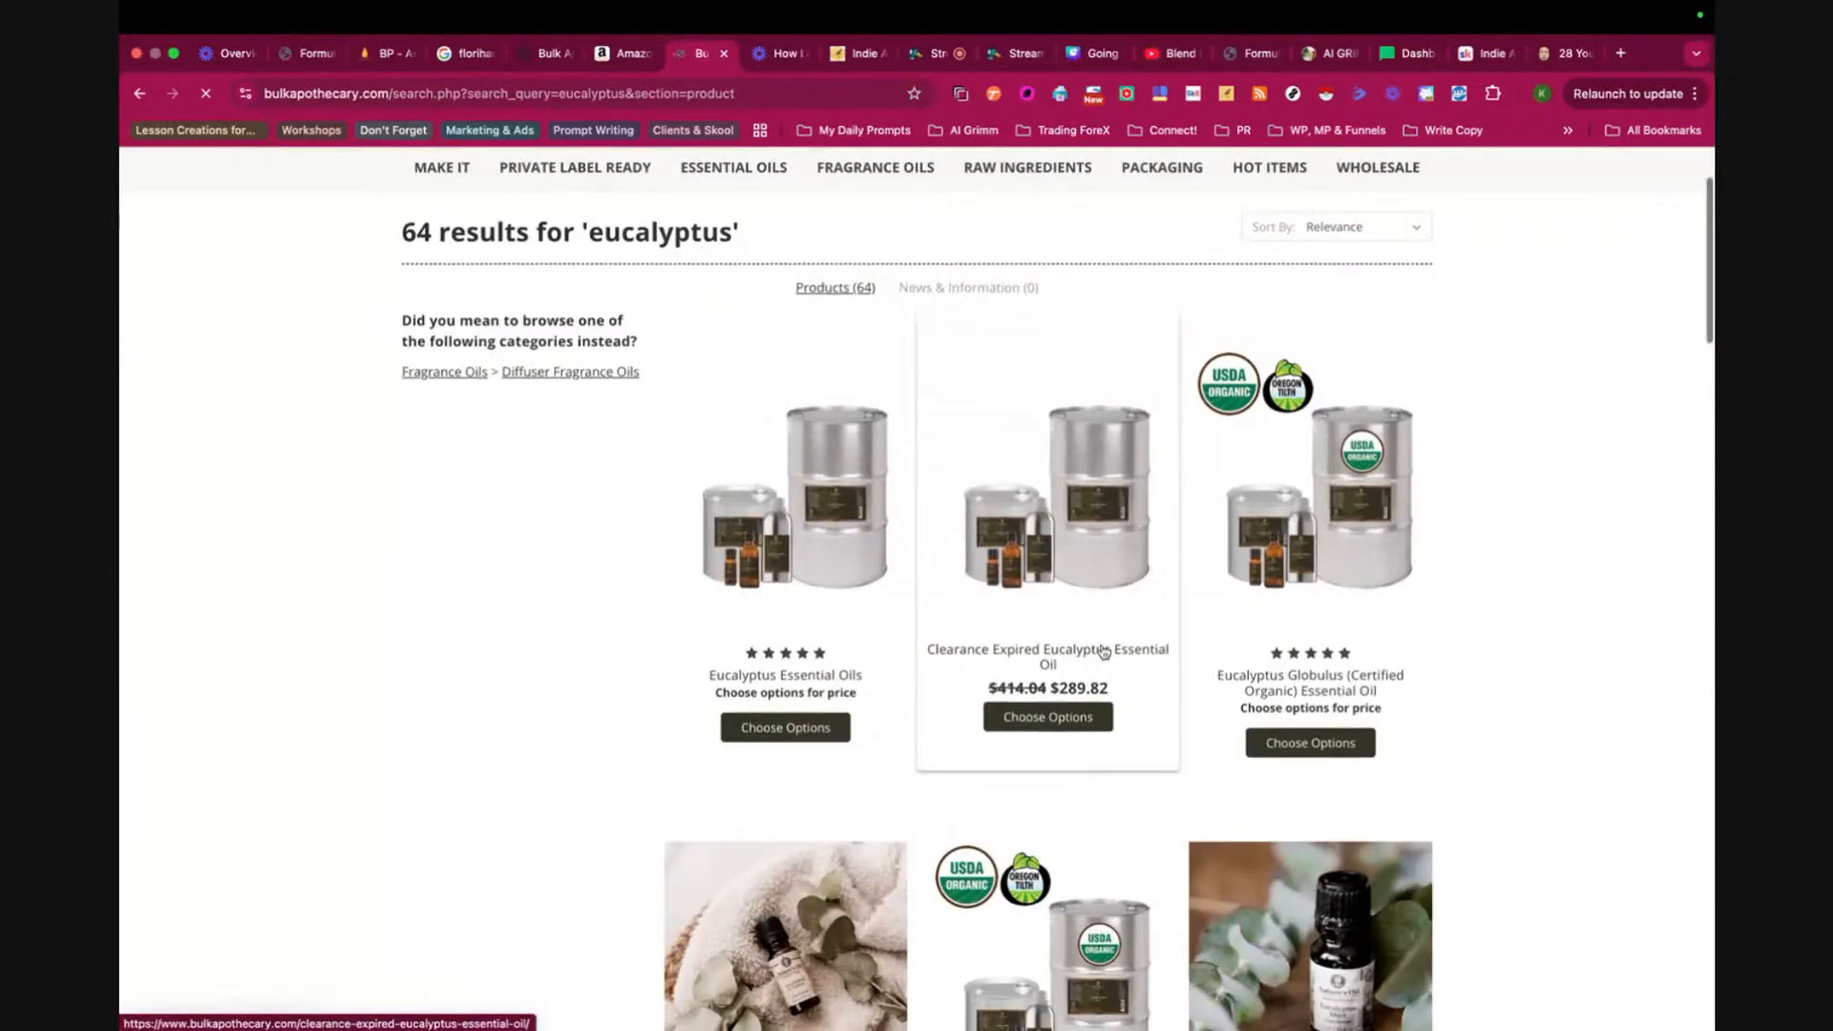
pyautogui.scroll(-3, 1104, 651)
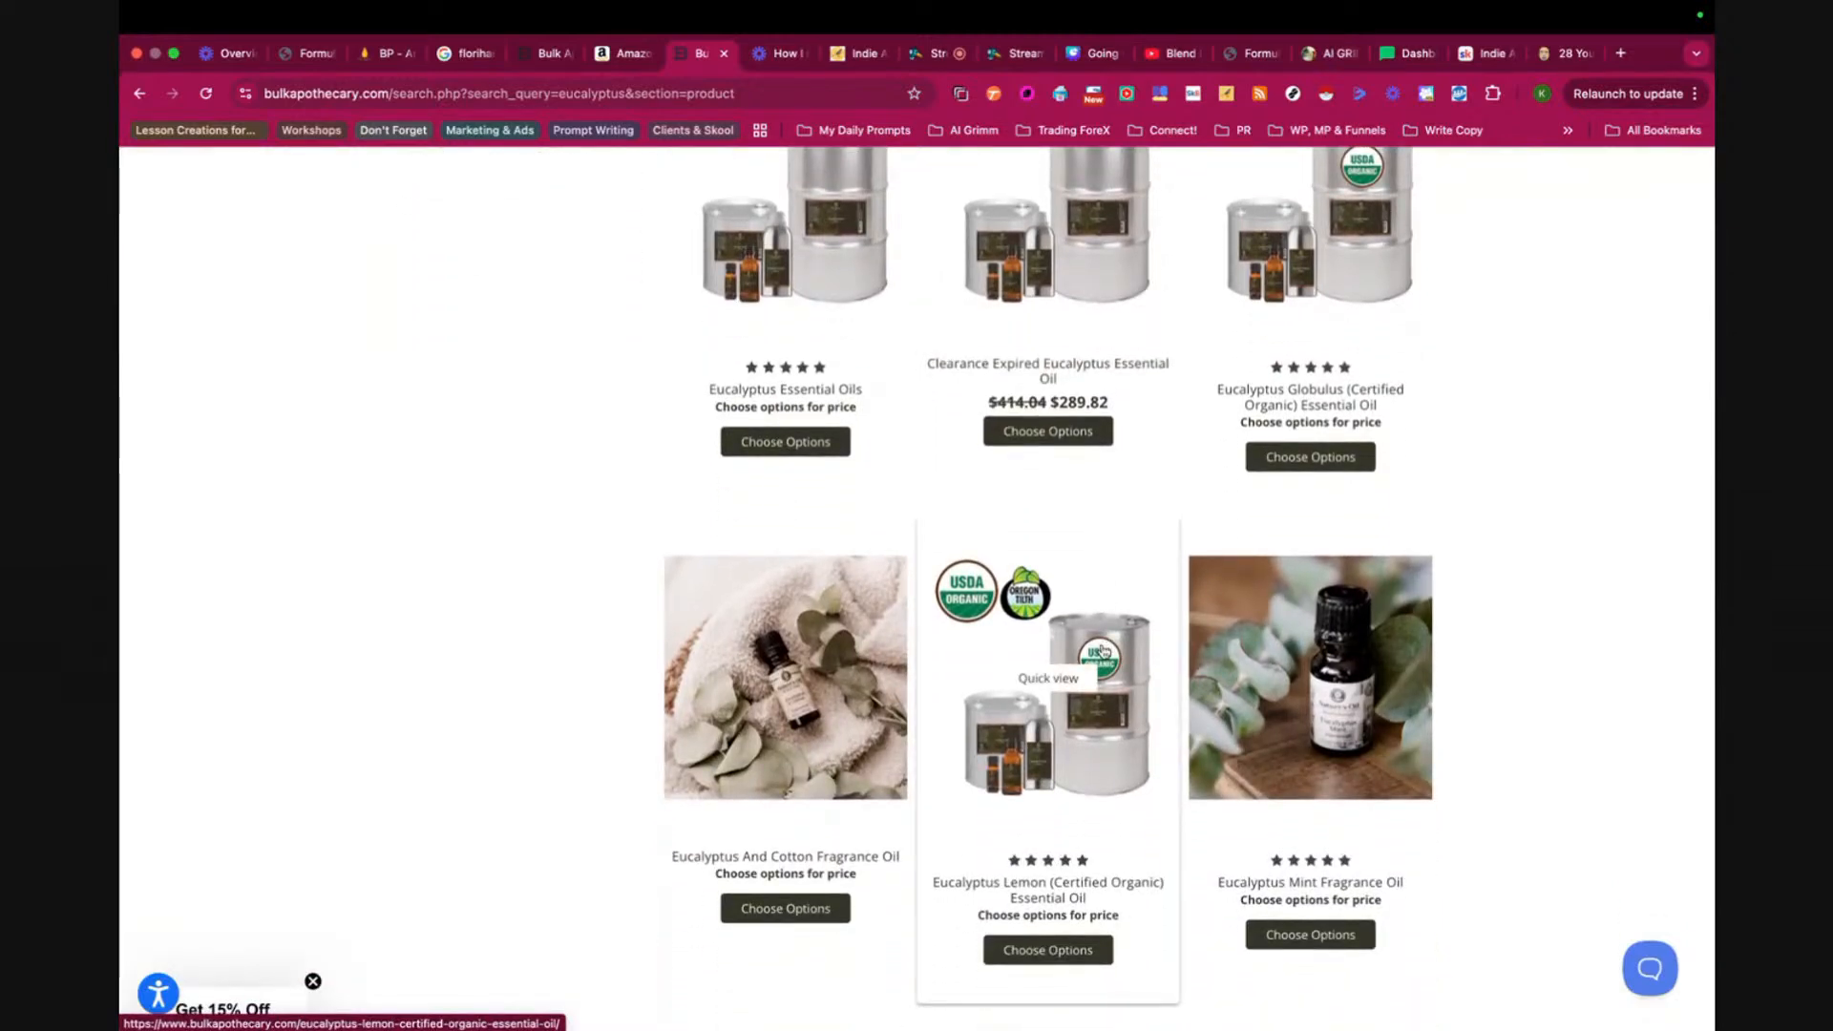
pyautogui.scroll(-1, 1104, 651)
pyautogui.scroll(-4, 1105, 651)
pyautogui.scroll(-6, 1104, 651)
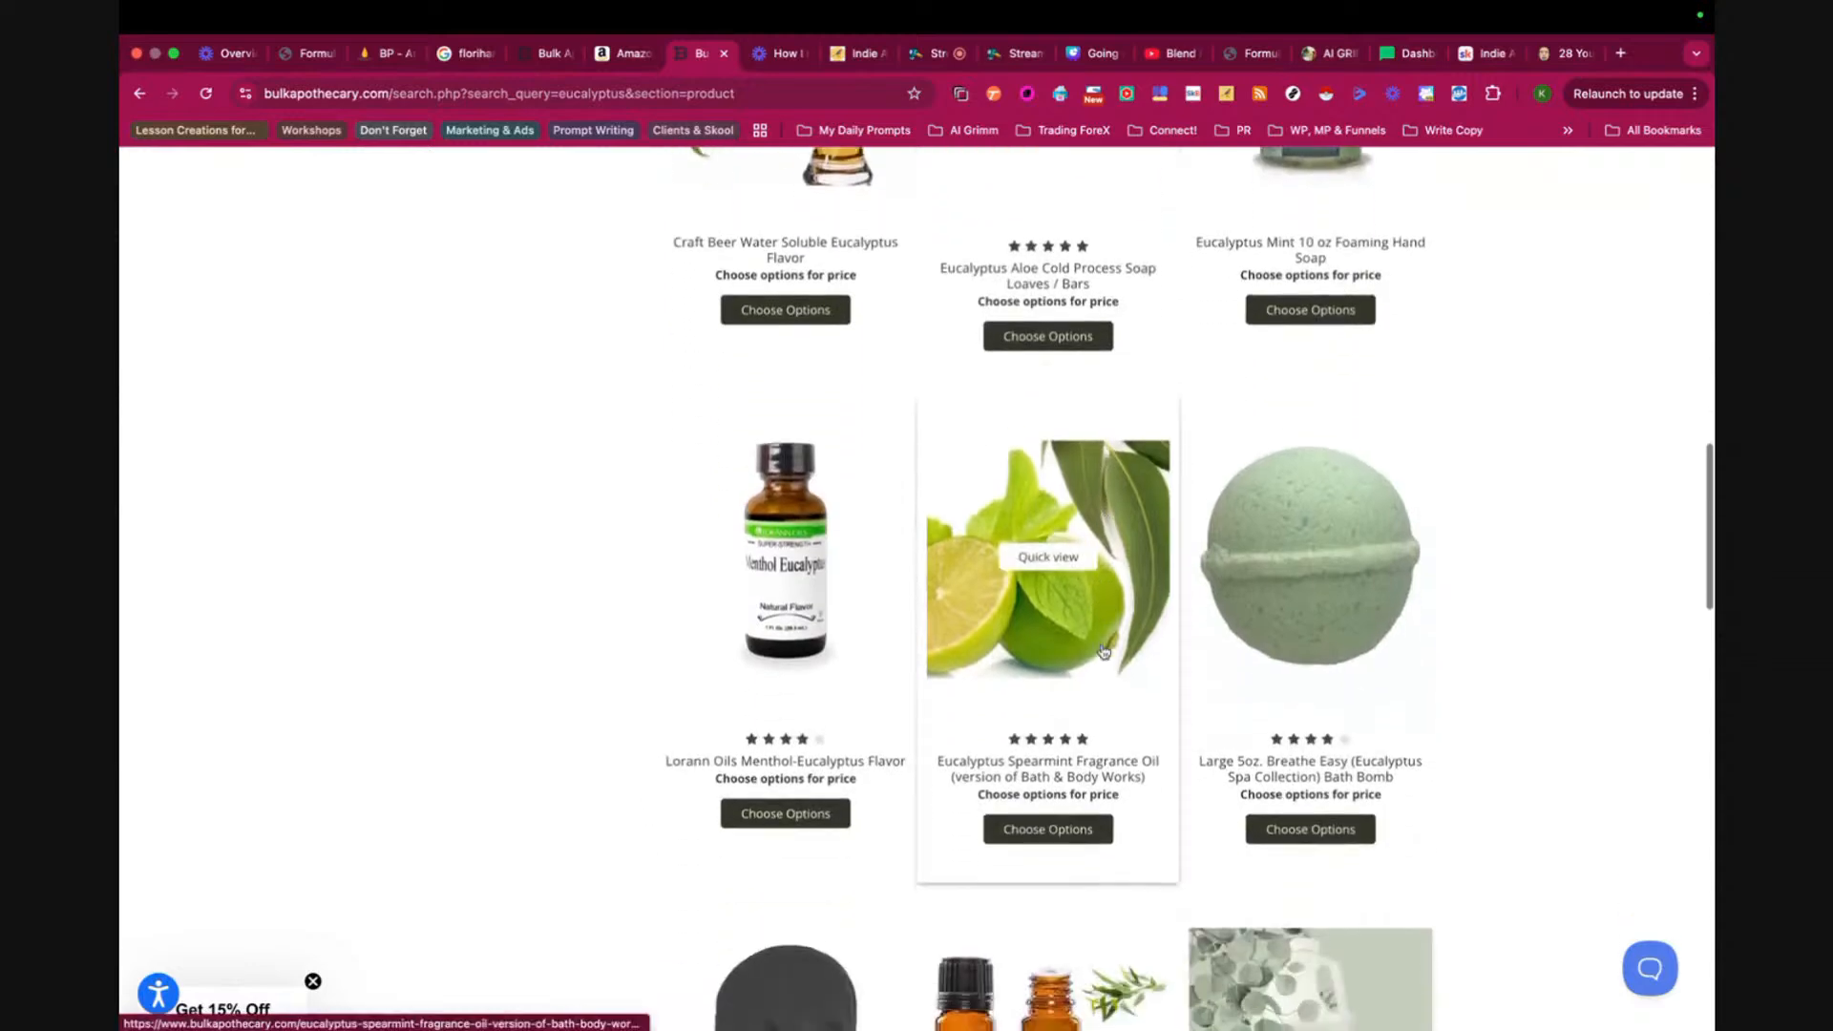
pyautogui.scroll(-2, 1104, 651)
pyautogui.scroll(5, 1105, 651)
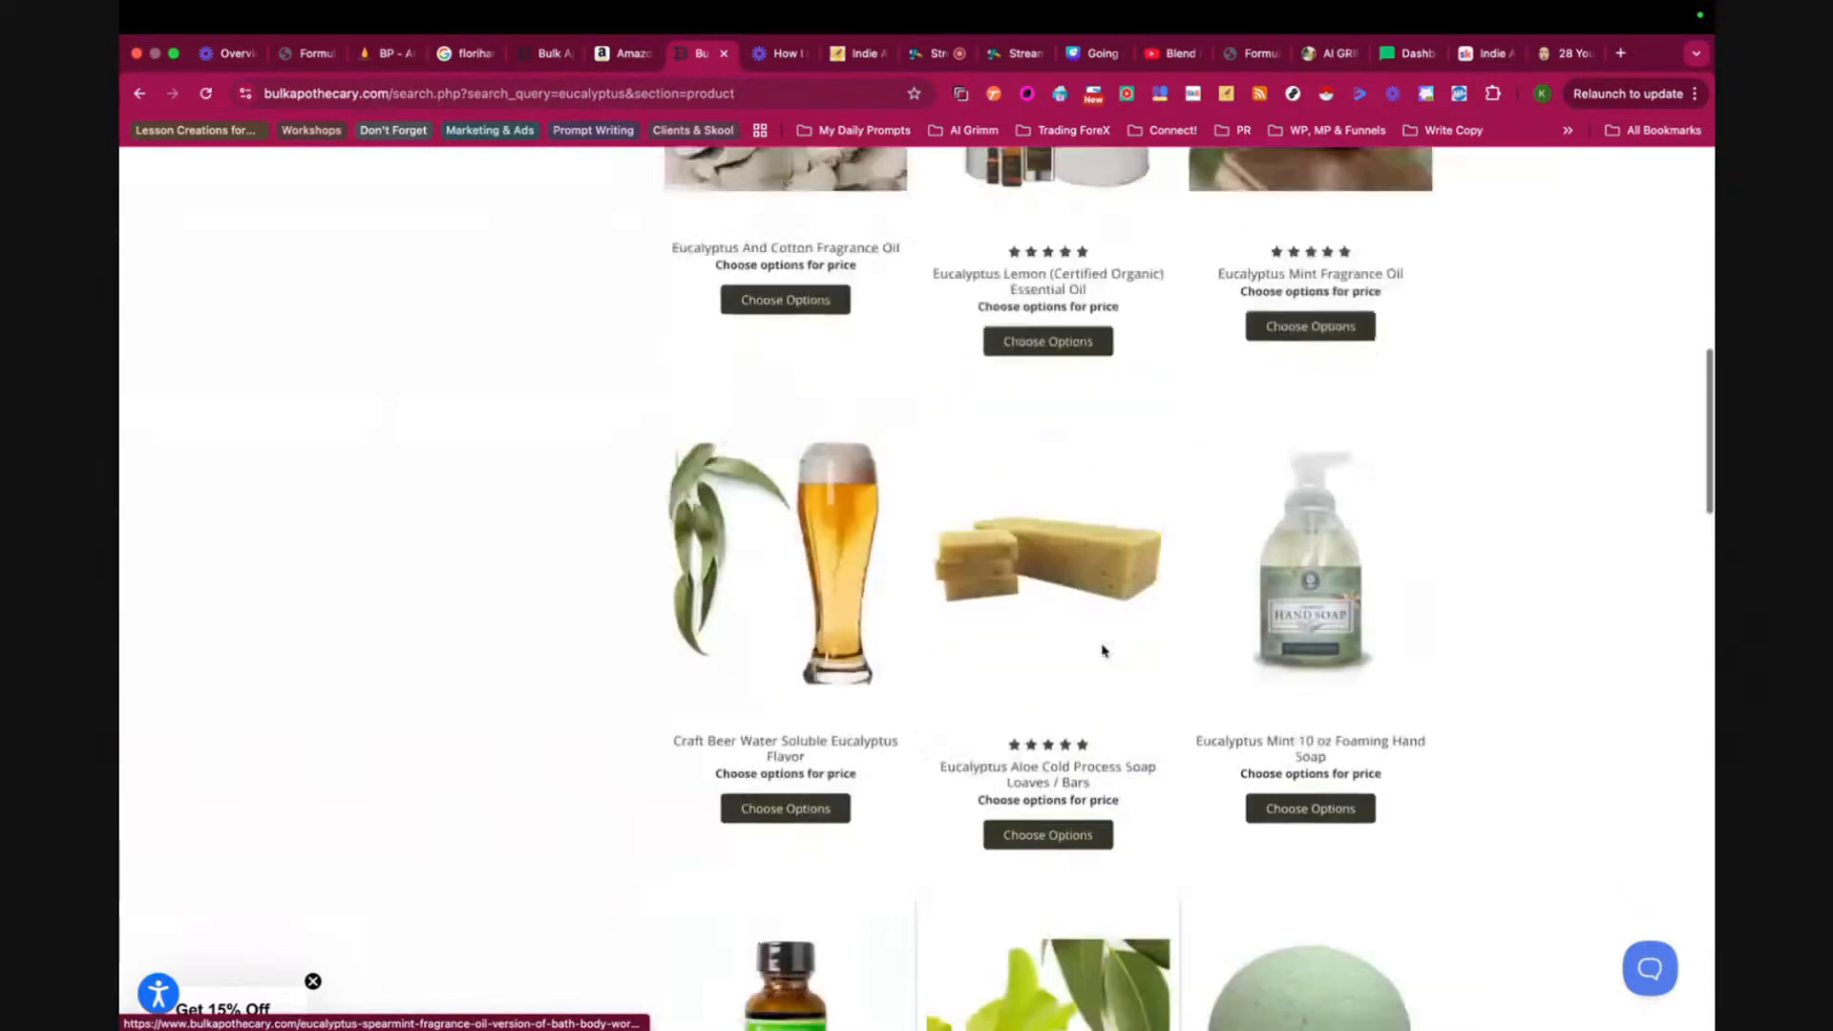
pyautogui.scroll(12, 1105, 651)
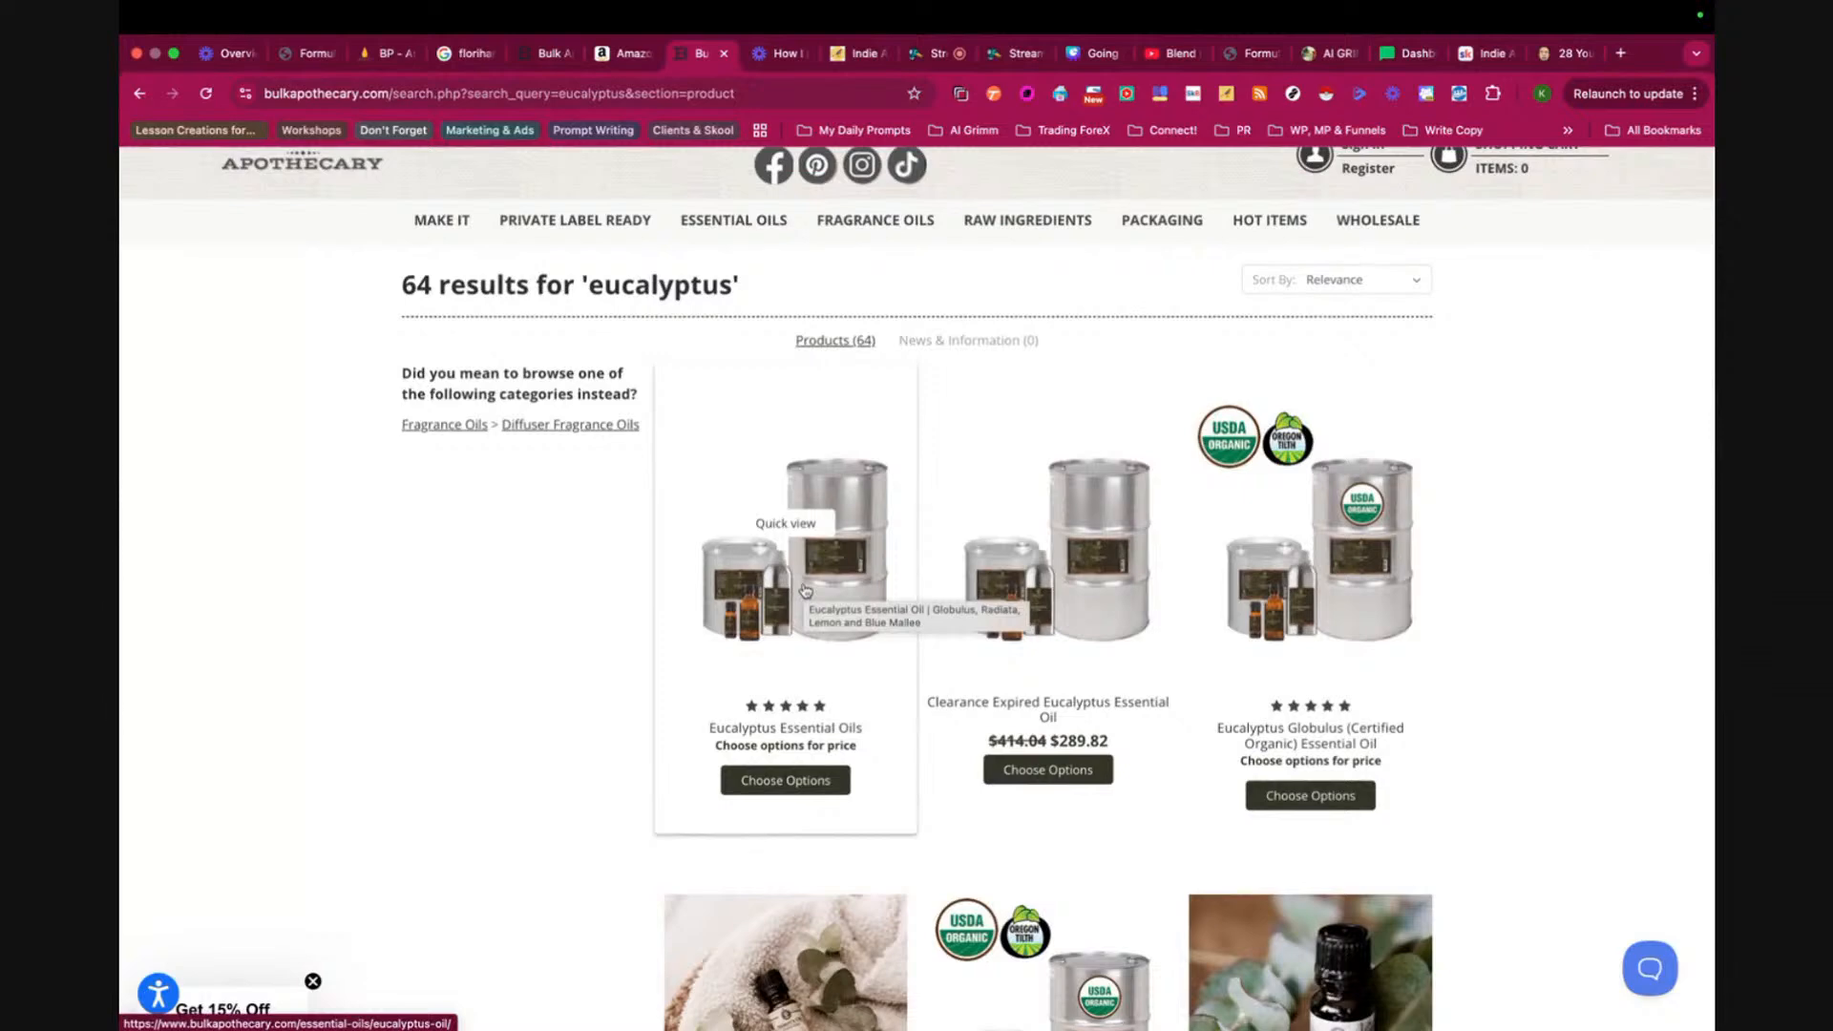
# - Open the Eucalyptus Essential Oils product and review its description, listed eucalyptus varieties and related products
pyautogui.click(805, 590)
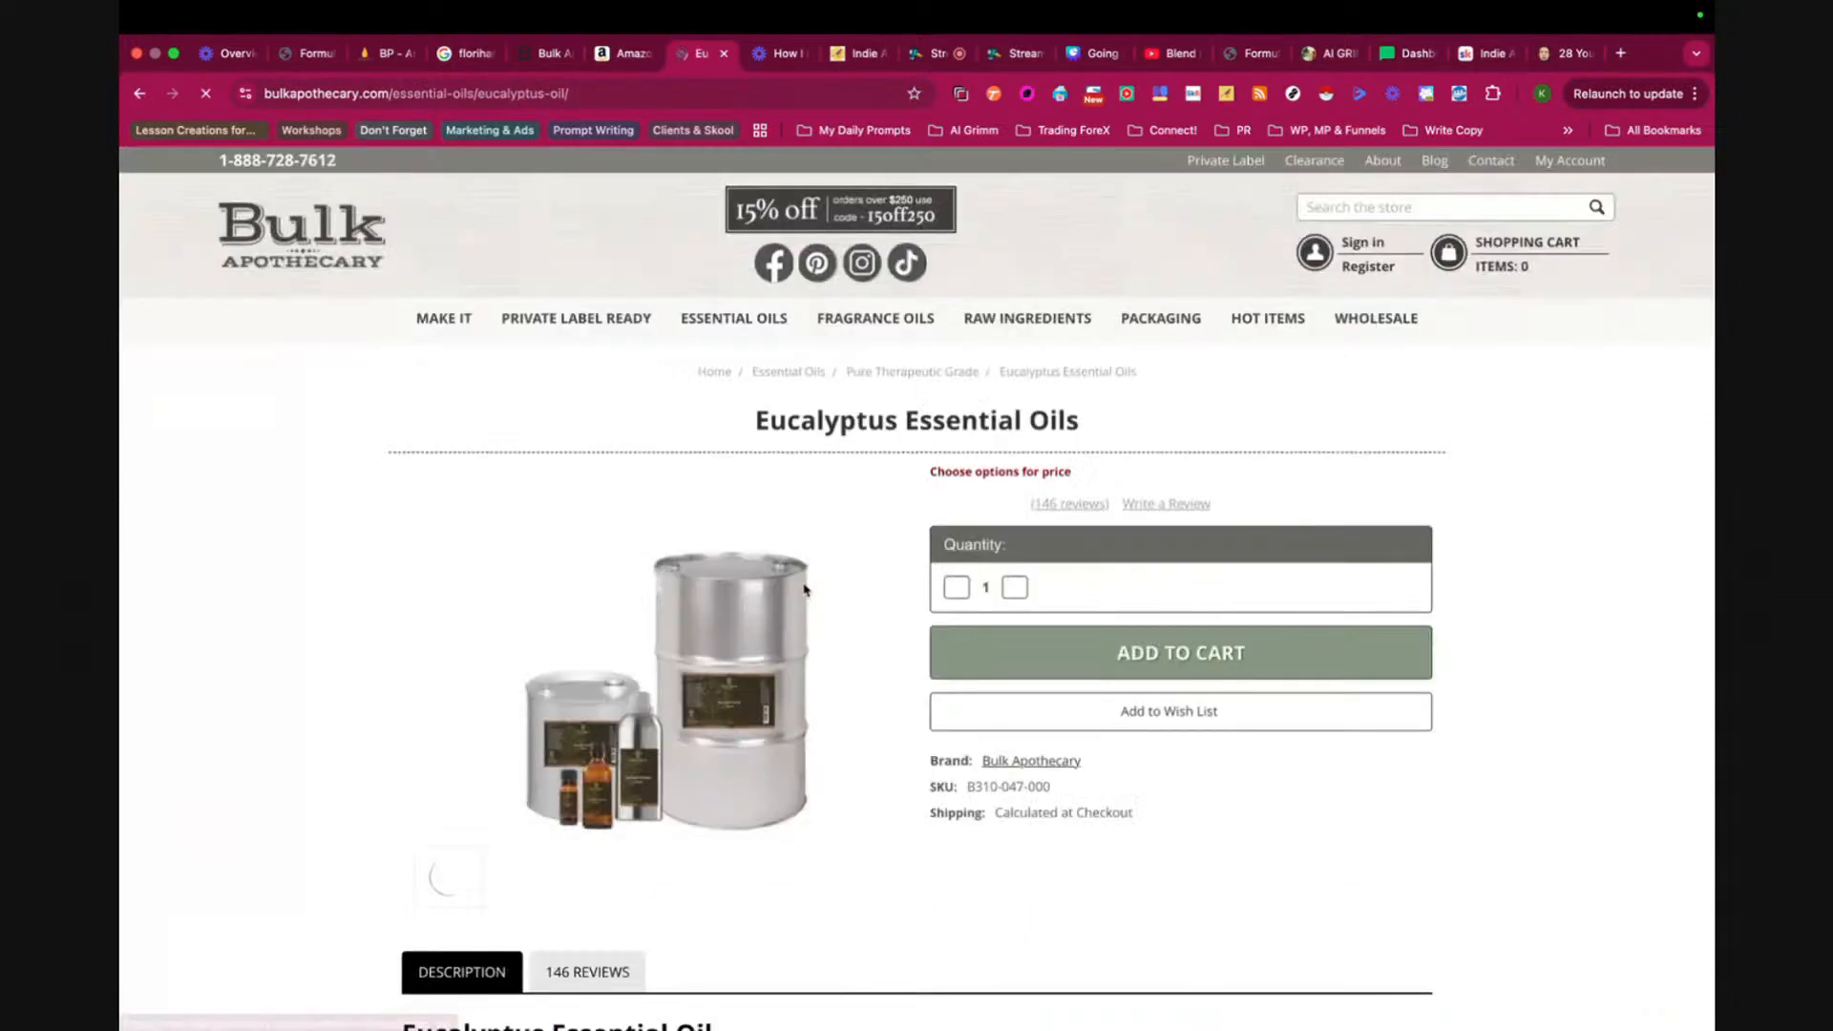
pyautogui.scroll(-10, 913, 592)
pyautogui.scroll(-3, 914, 592)
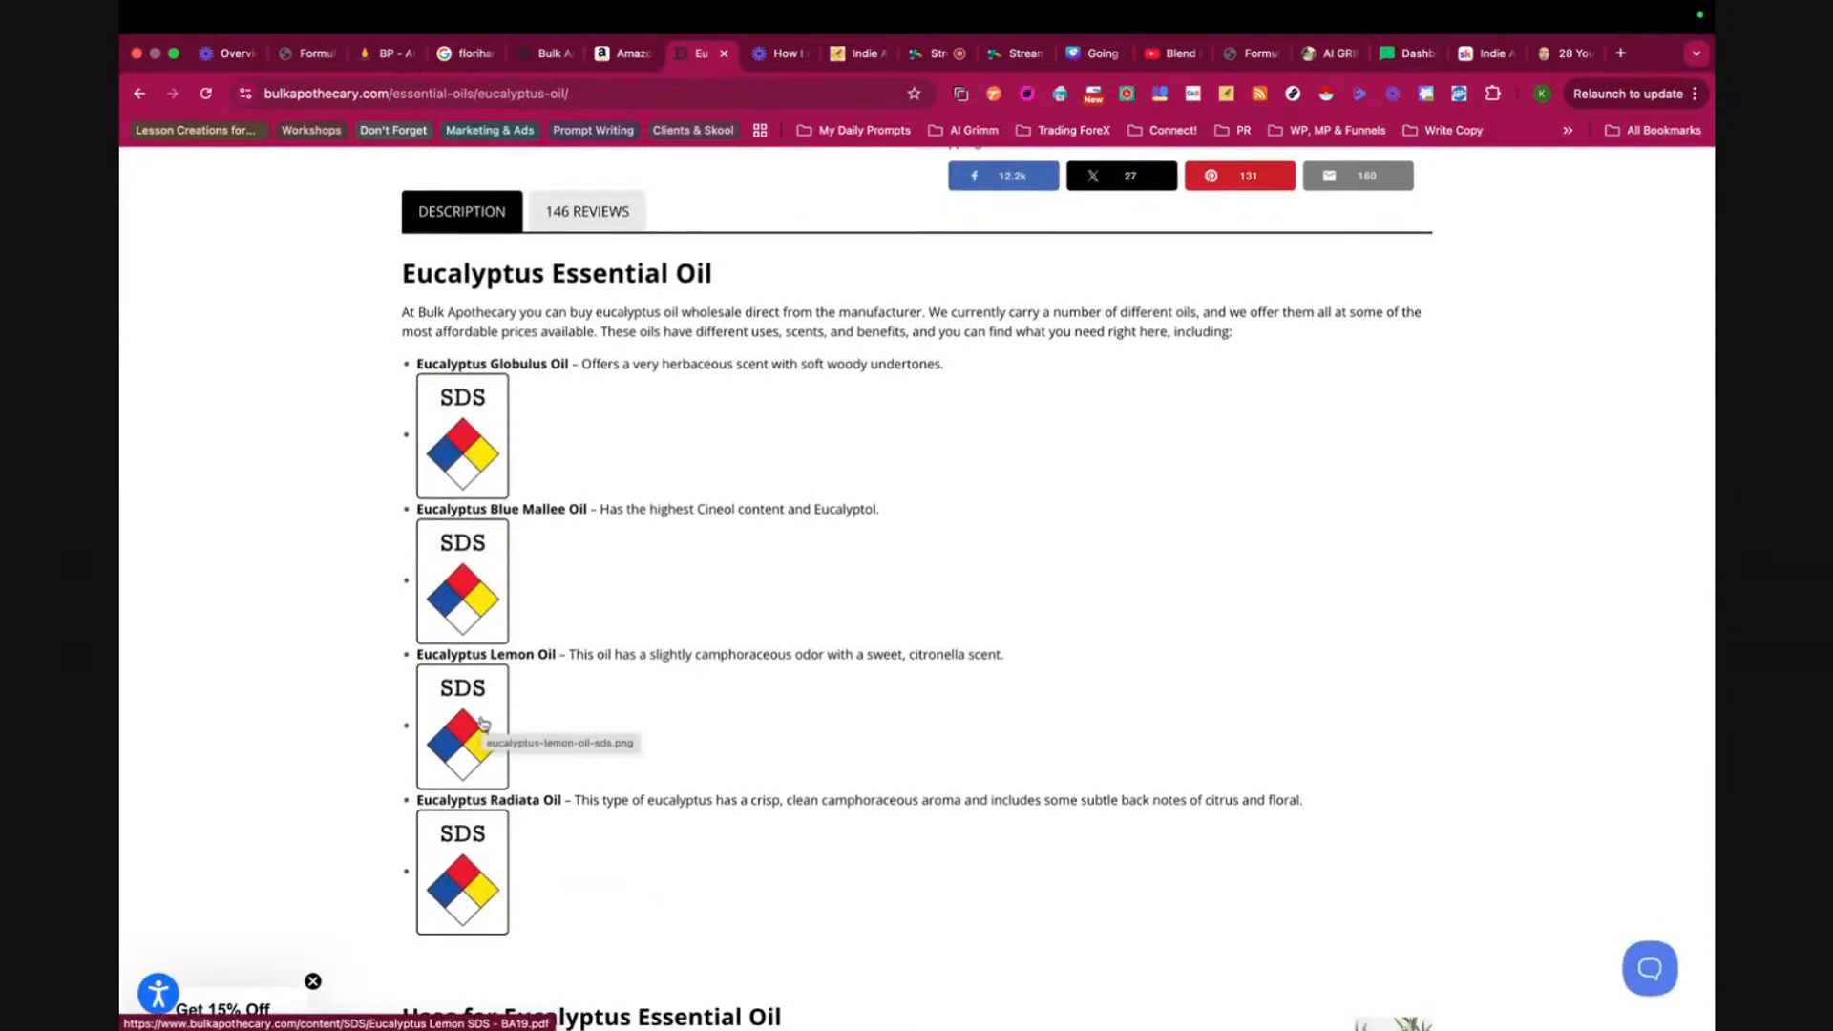
pyautogui.scroll(-1, 474, 455)
pyautogui.scroll(-10, 474, 456)
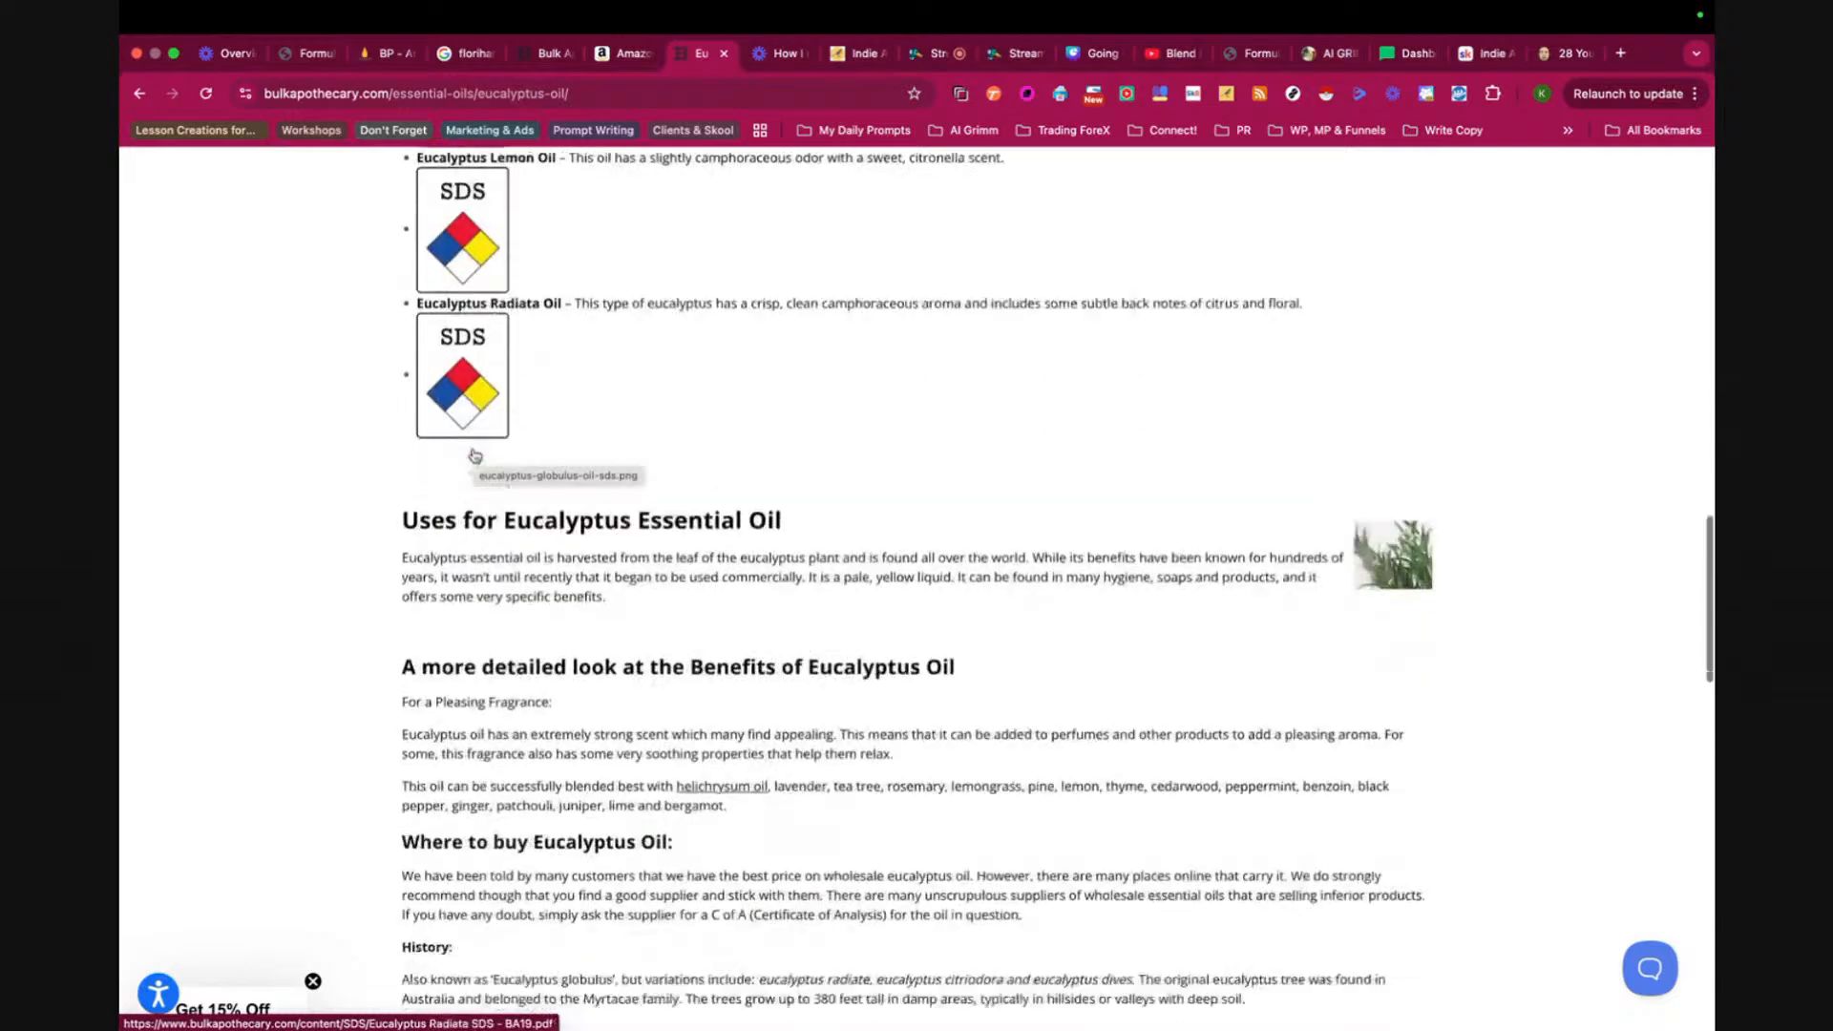
pyautogui.scroll(-7, 473, 449)
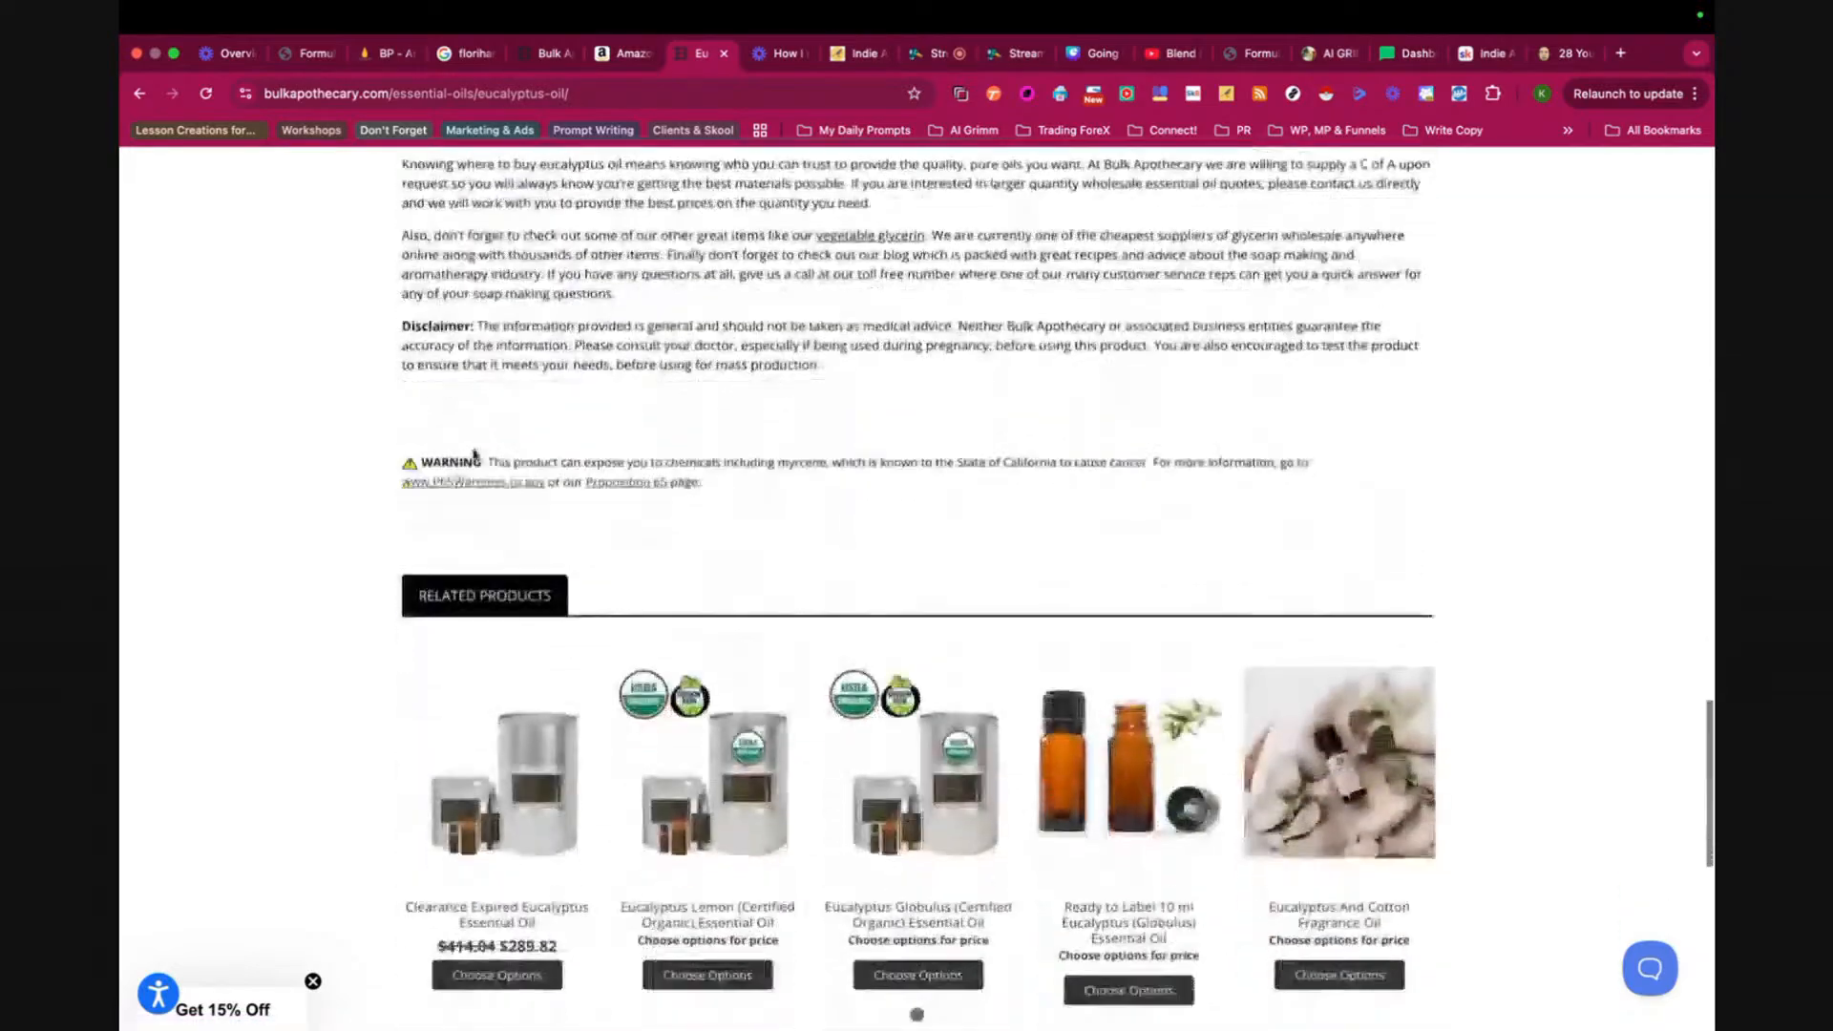
pyautogui.scroll(5, 474, 457)
pyautogui.scroll(12, 474, 456)
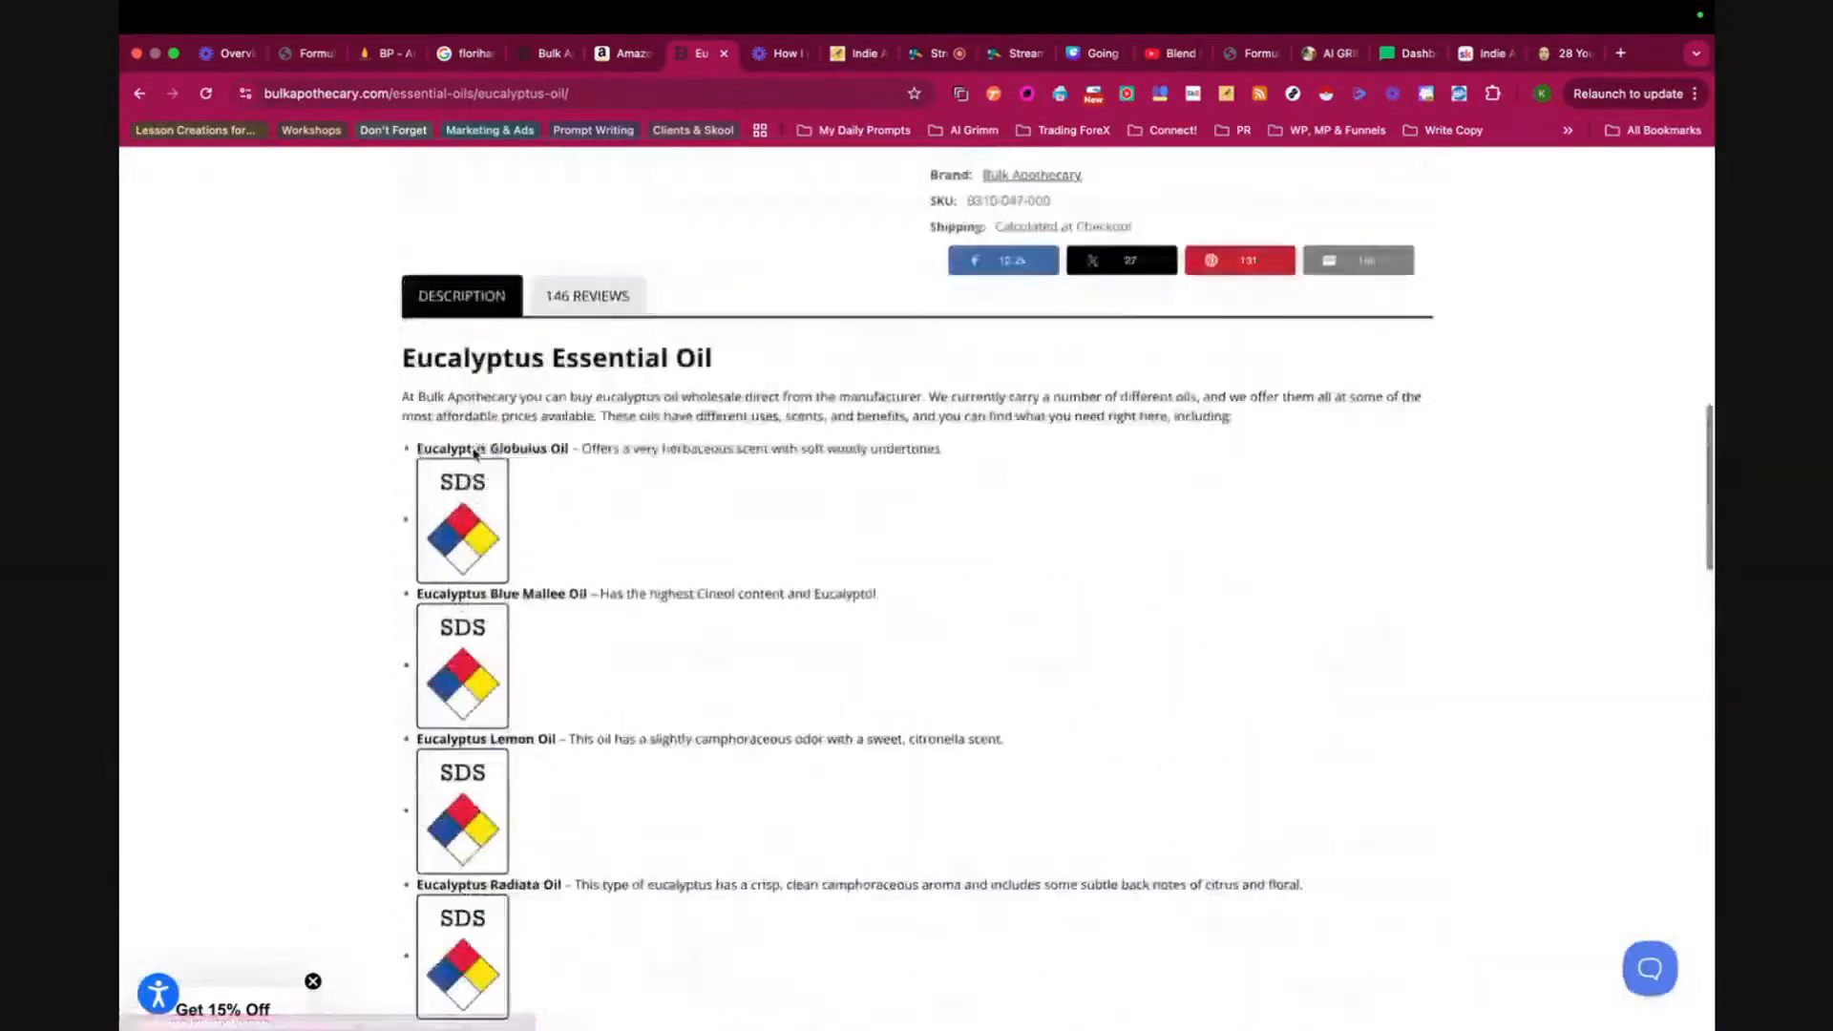
# - Open the Eucalyptus Organic Essential Oil safety data sheet and read through all its sections
pyautogui.click(478, 696)
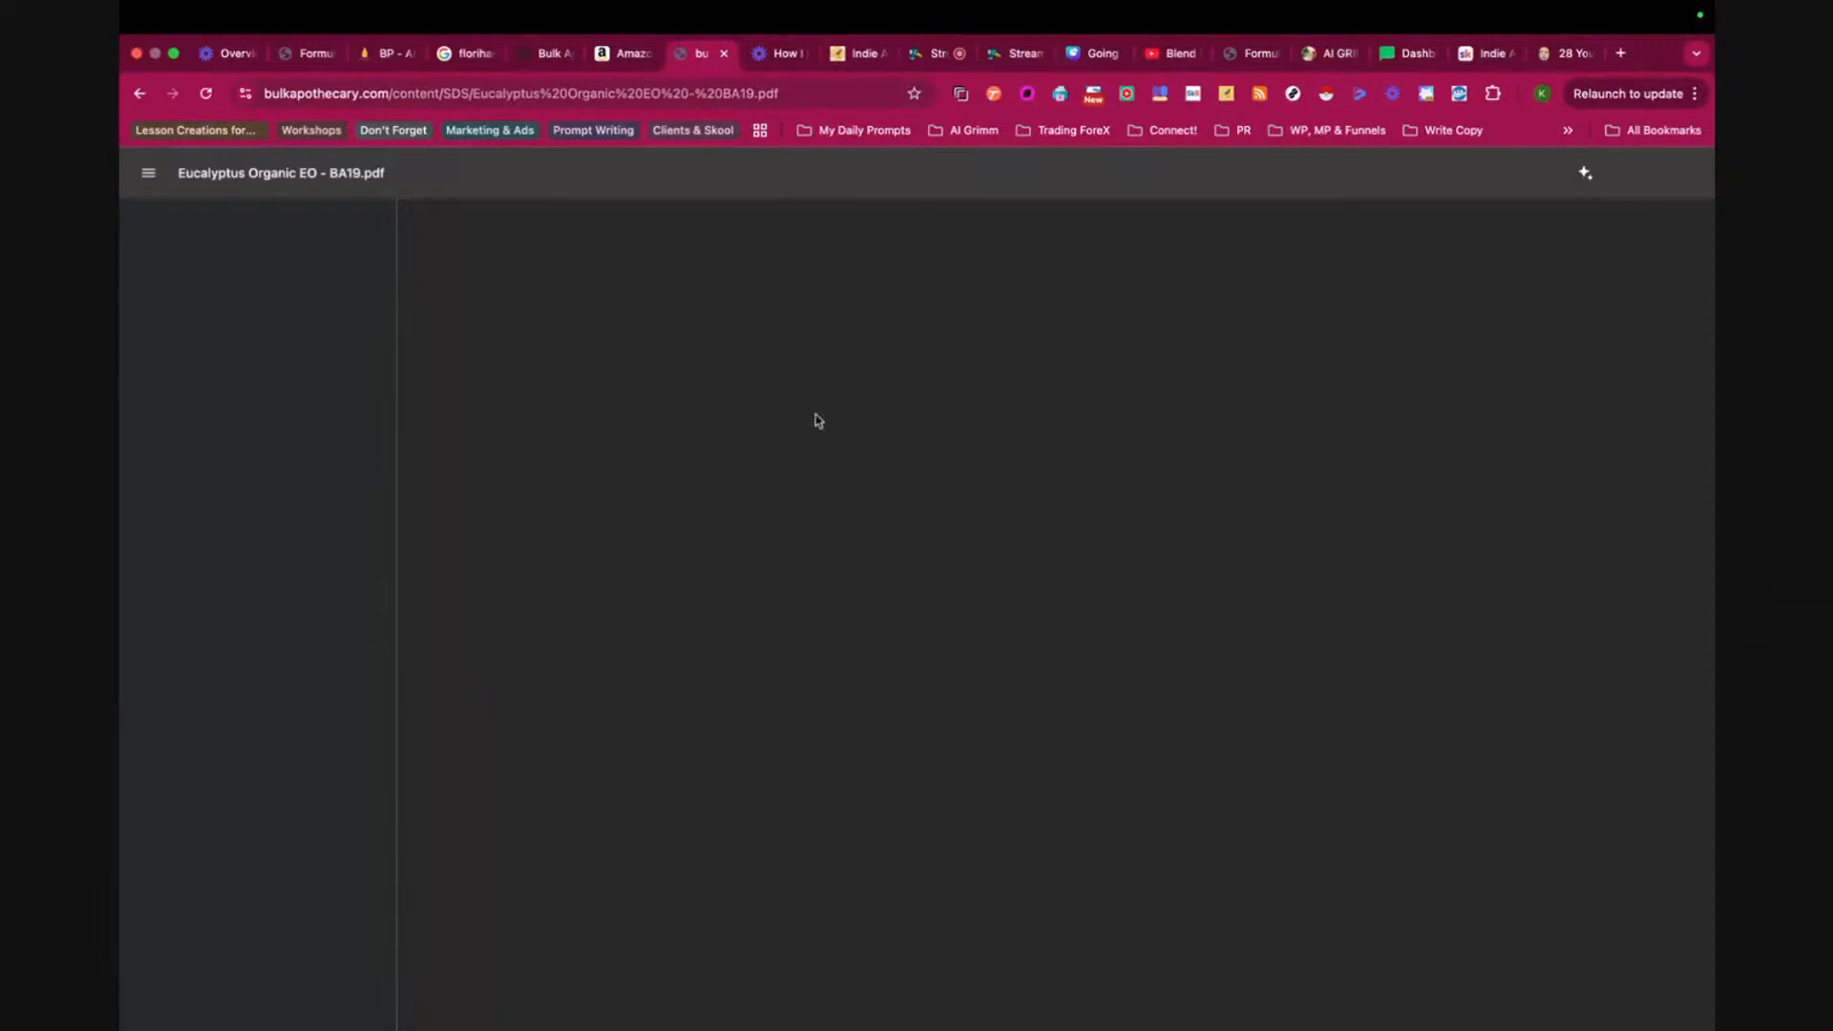
pyautogui.scroll(-10, 924, 587)
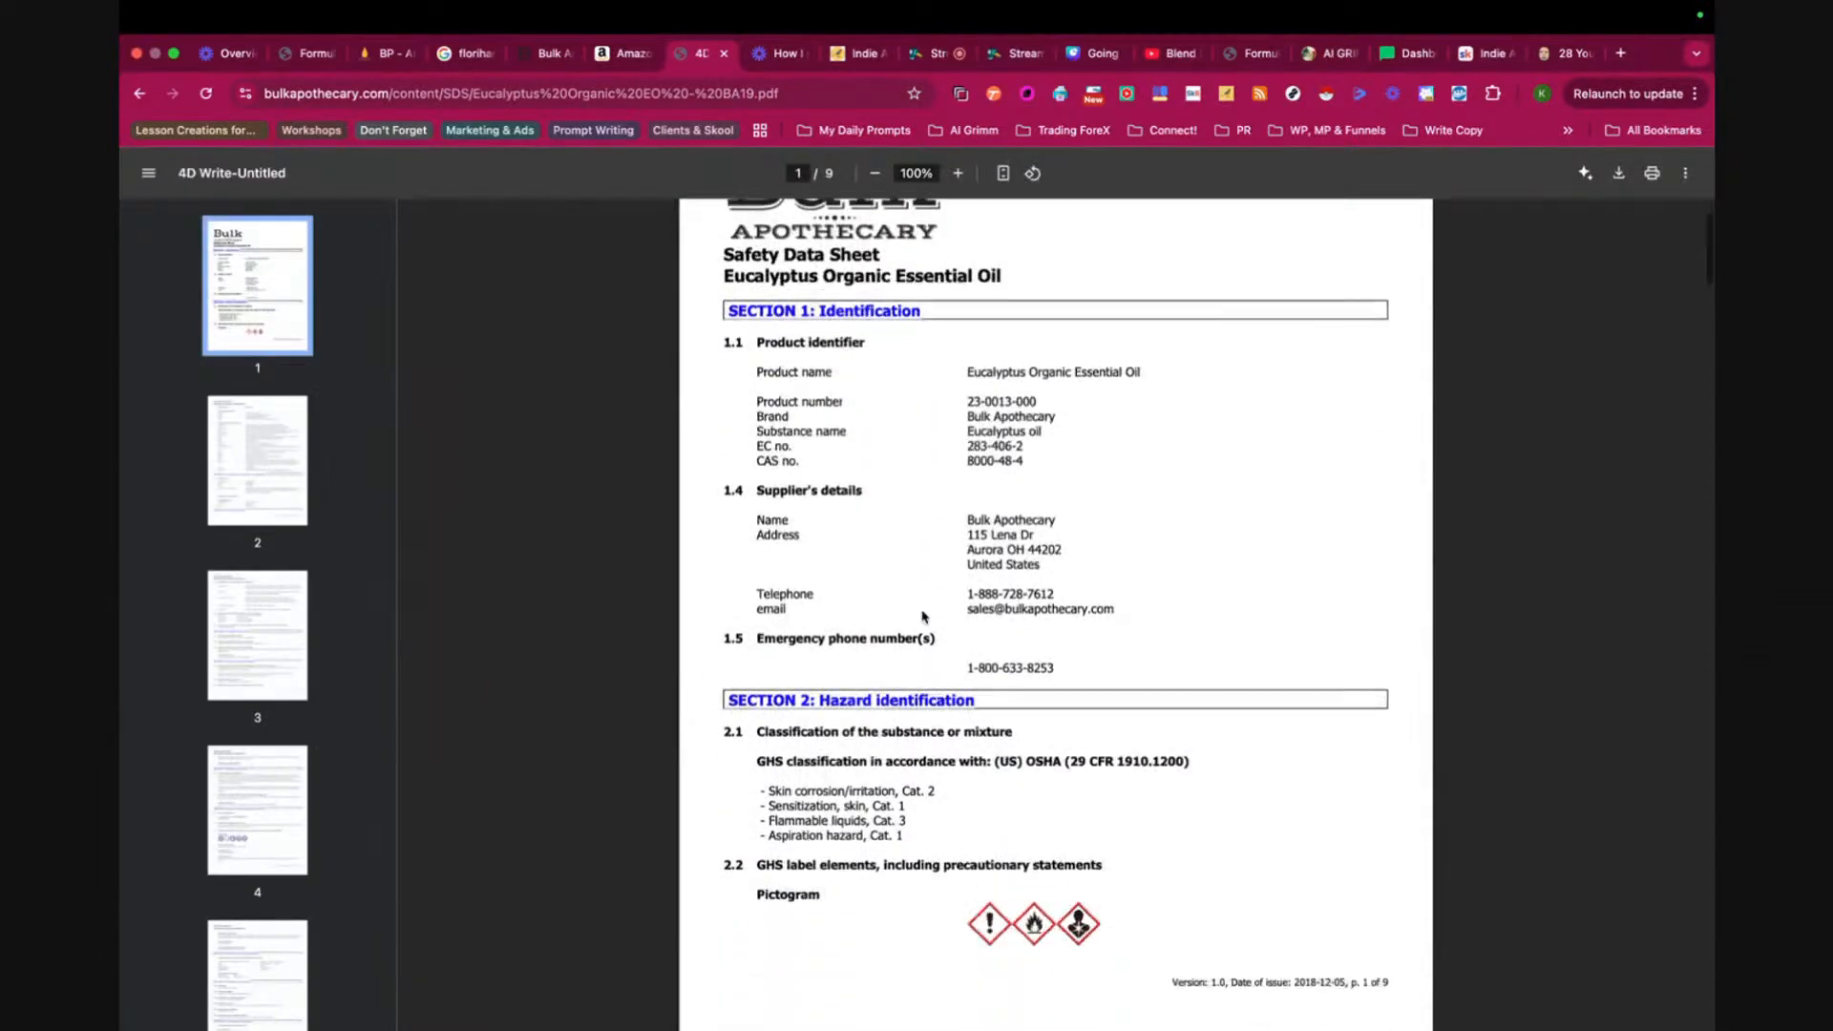
pyautogui.scroll(-8, 925, 617)
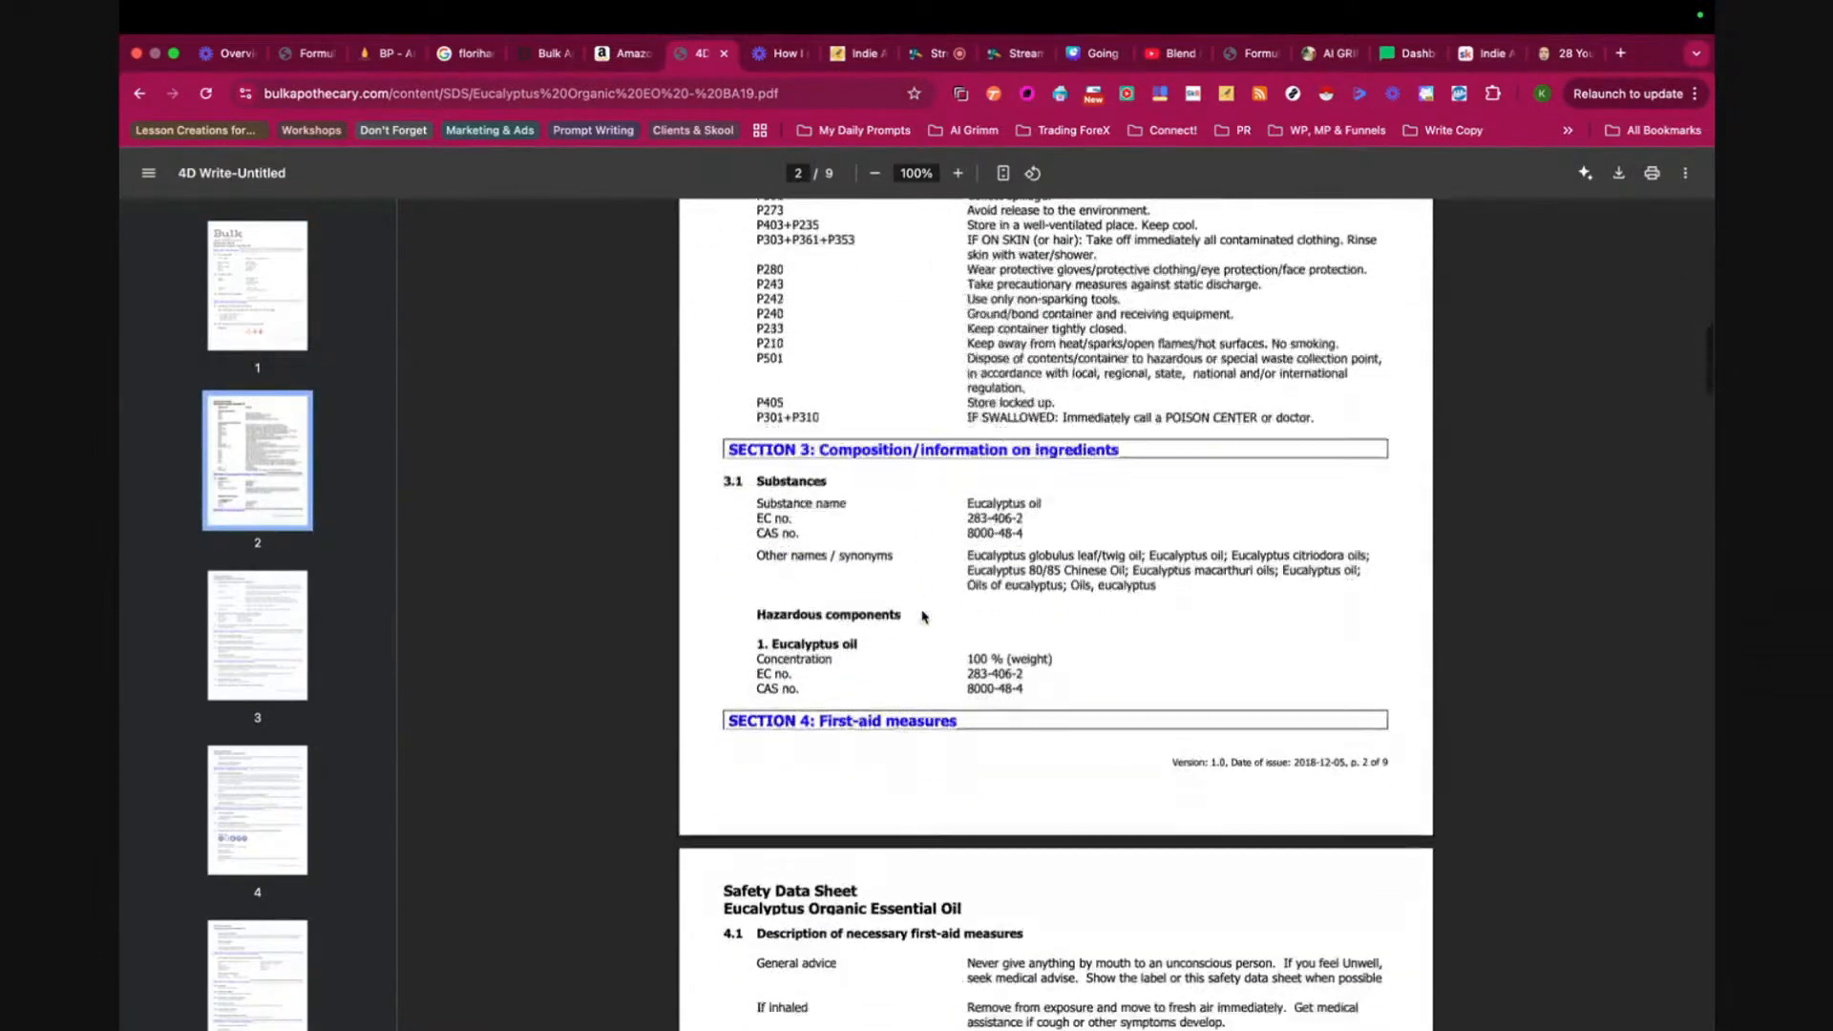
pyautogui.scroll(-8, 924, 616)
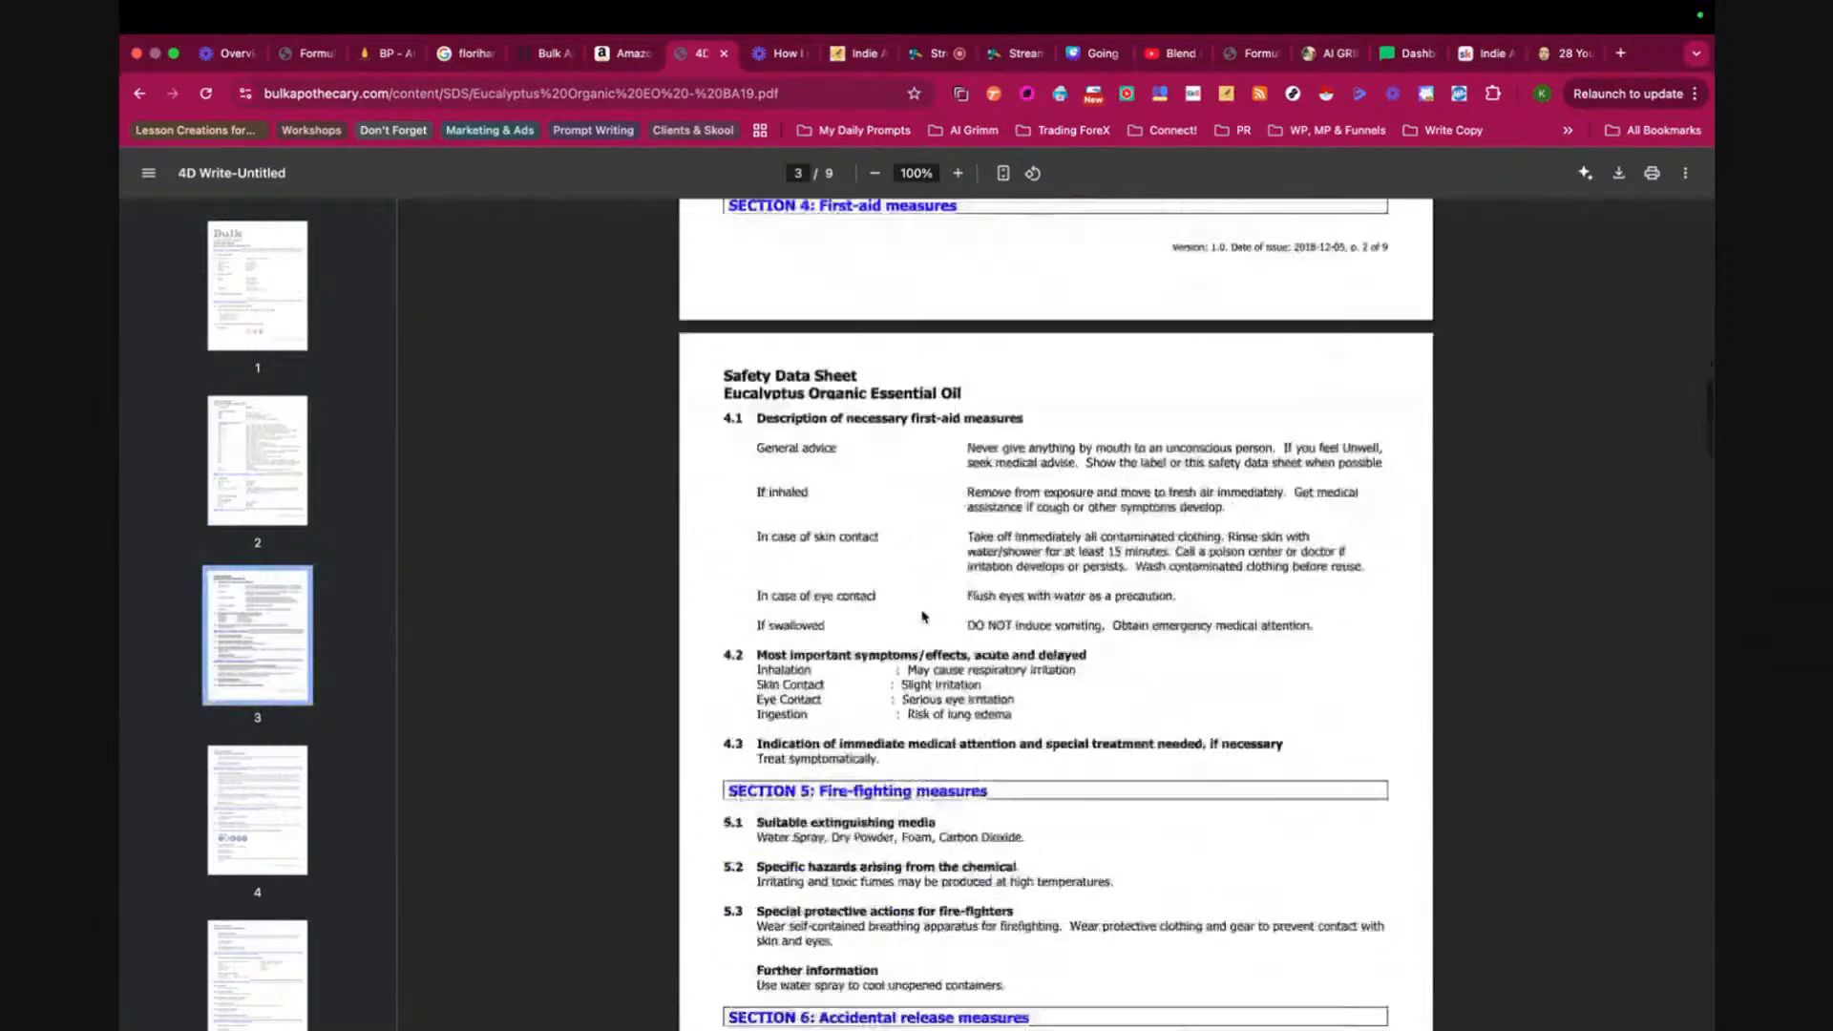
pyautogui.scroll(-8, 924, 617)
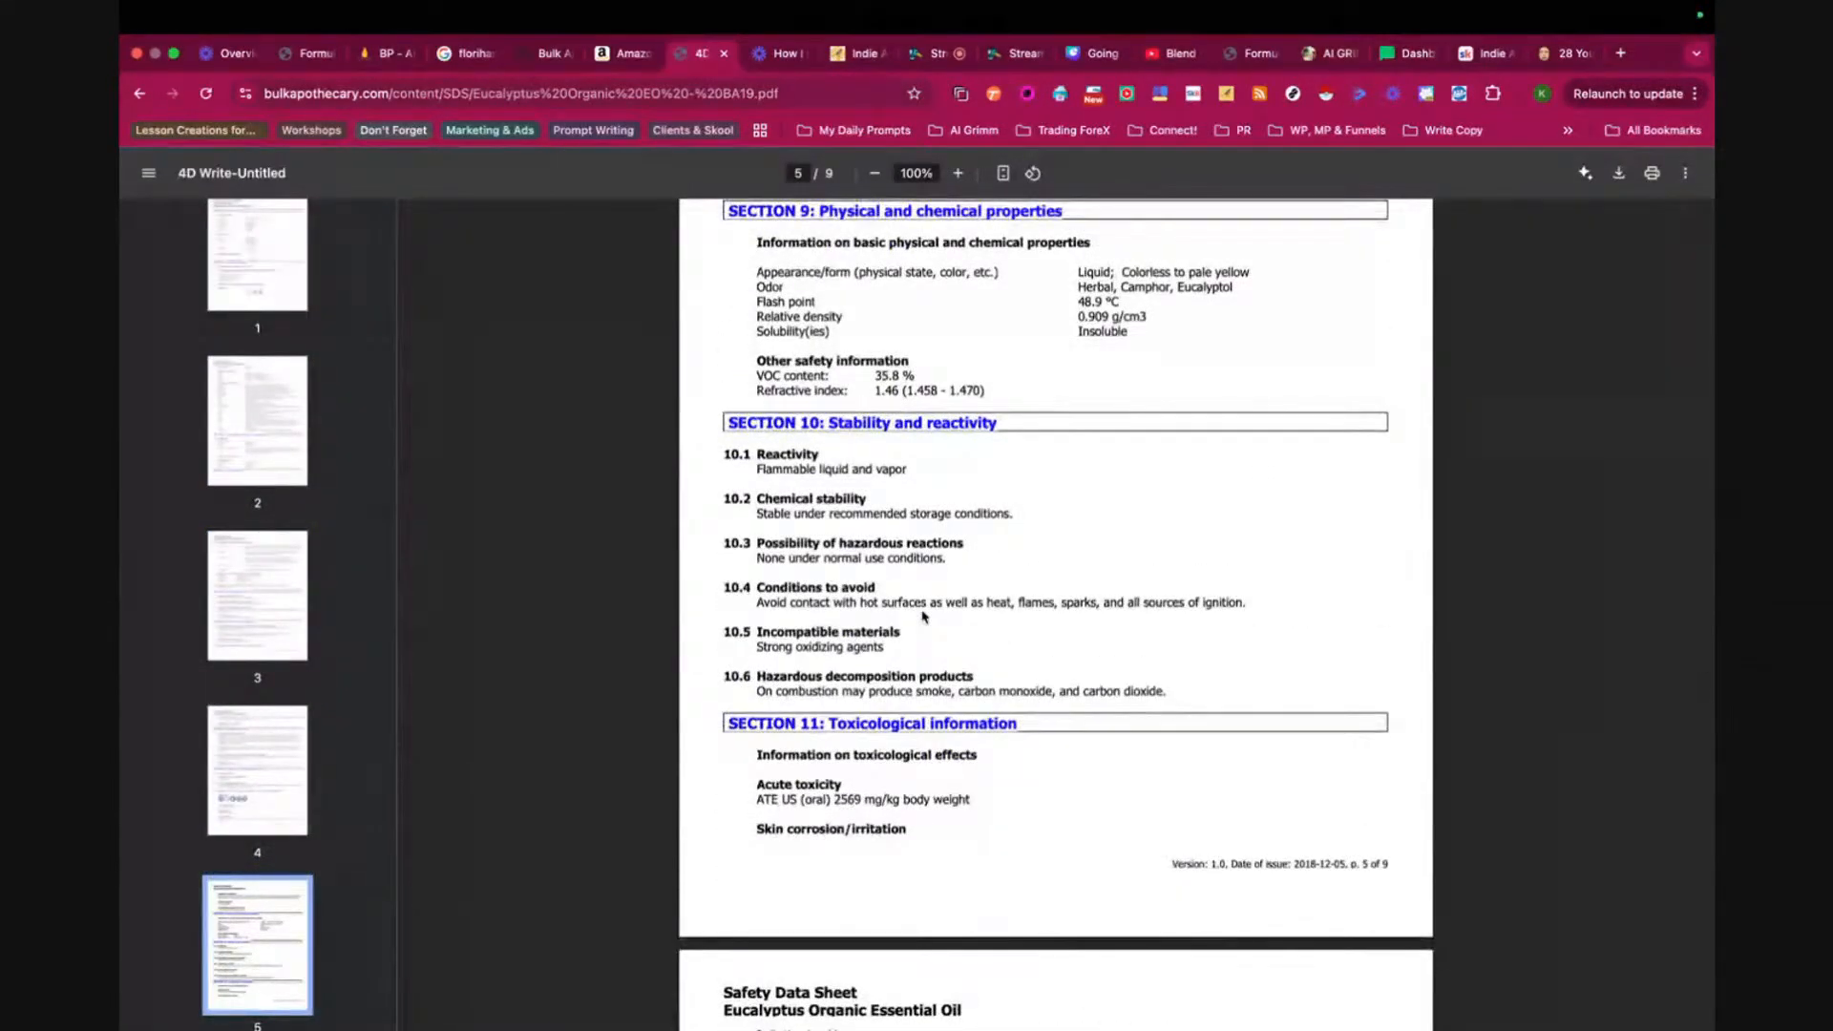
pyautogui.scroll(-10, 924, 616)
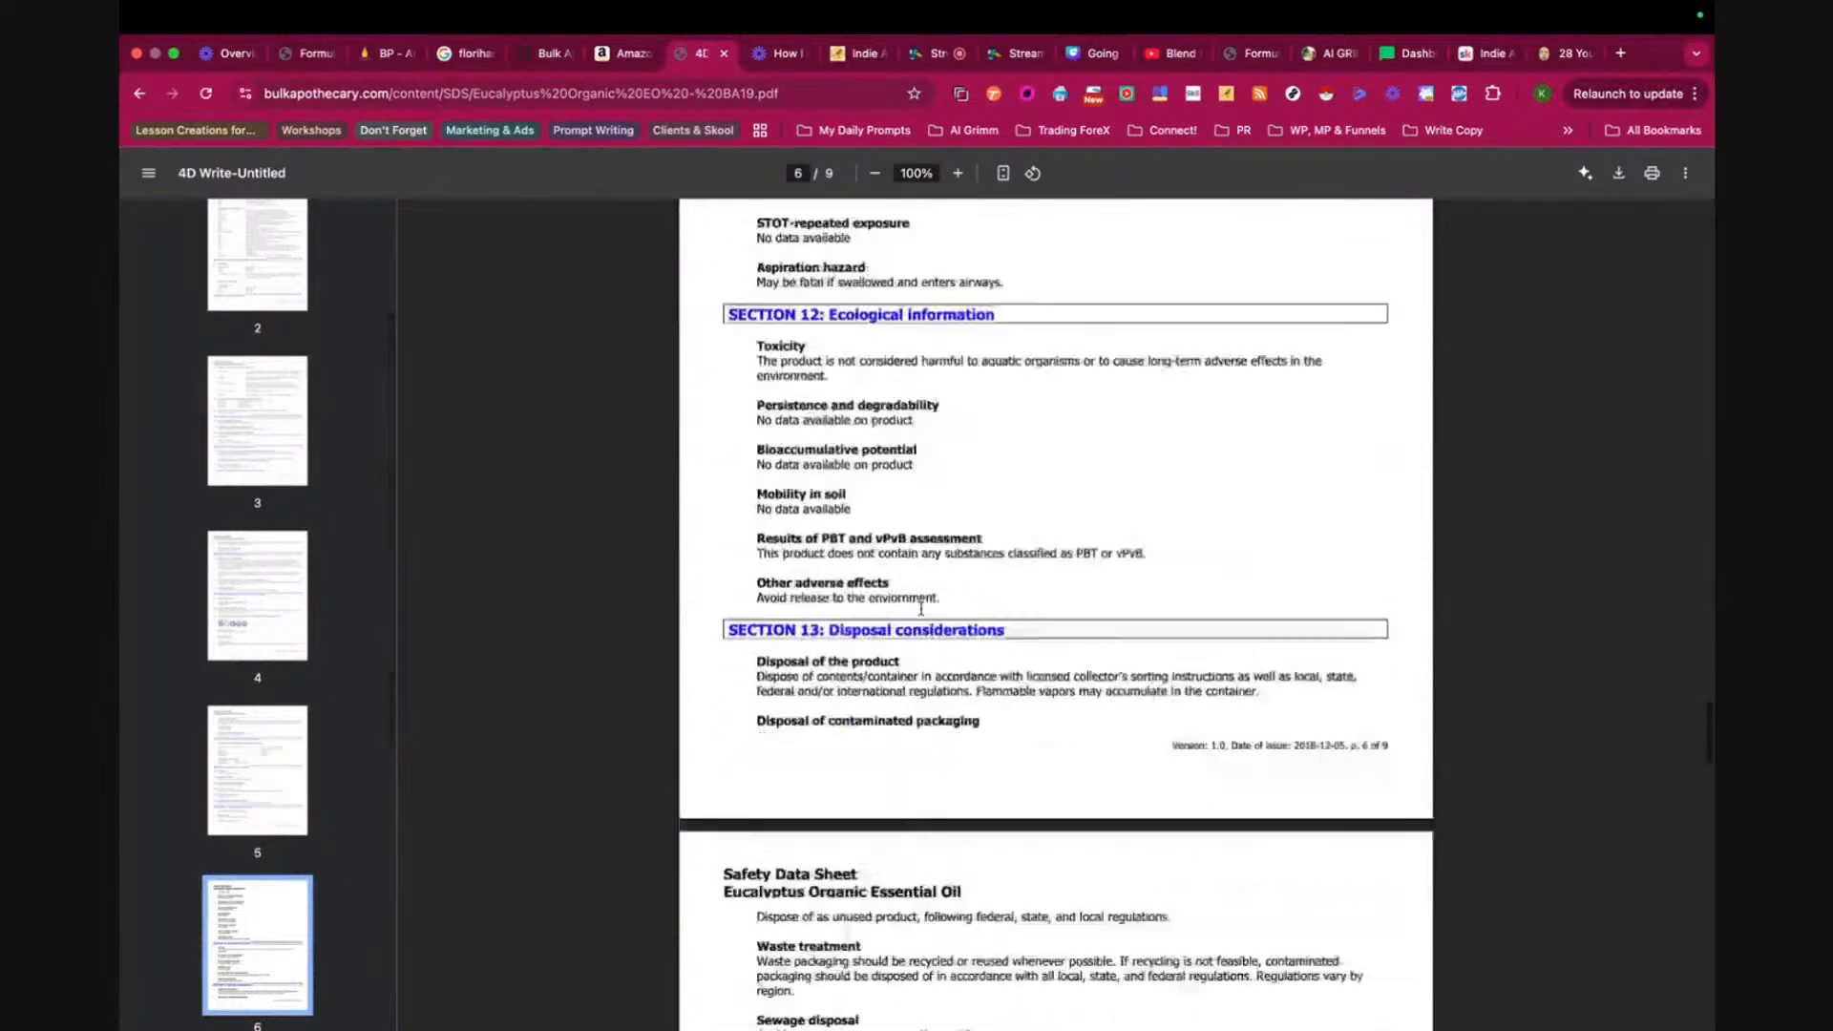
pyautogui.scroll(-18, 921, 609)
pyautogui.scroll(-12, 921, 609)
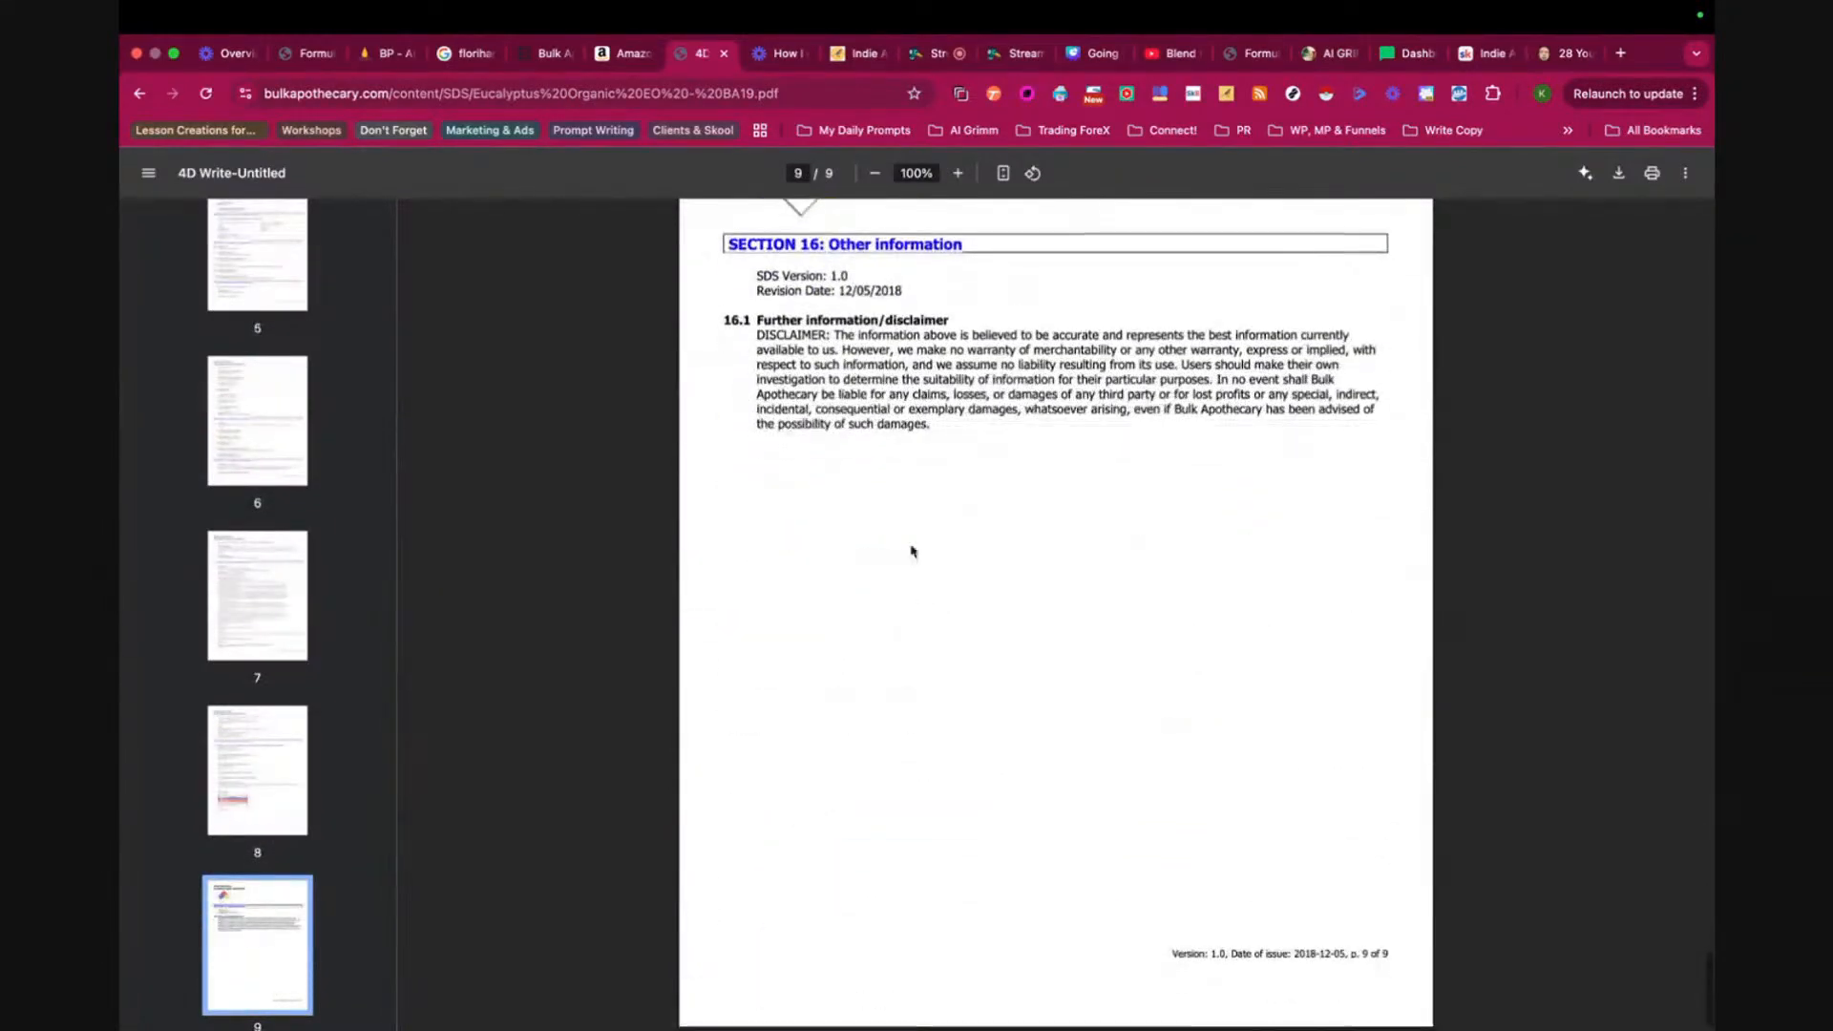
# - Replace the coconut oil results page with a Google search for "florihana usa" and open Florihana's Essential Oils page
pyautogui.click(616, 60)
pyautogui.click(554, 59)
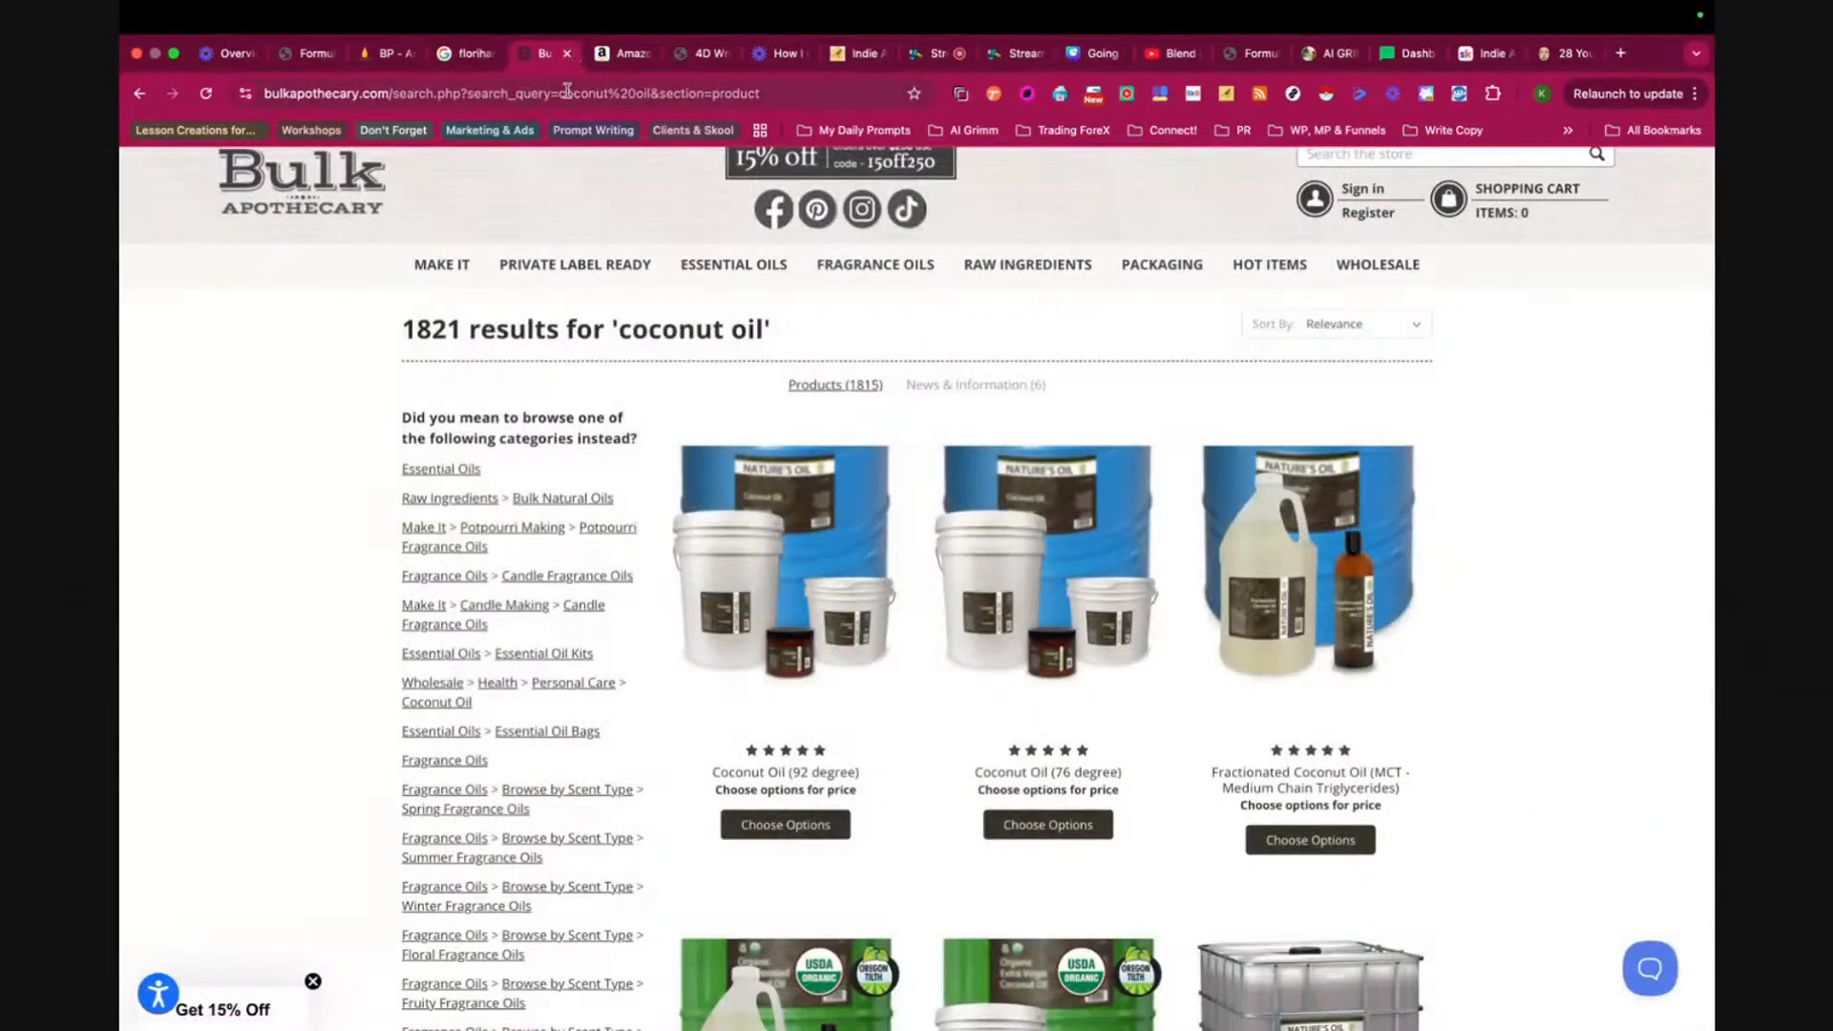
pyautogui.click(567, 92)
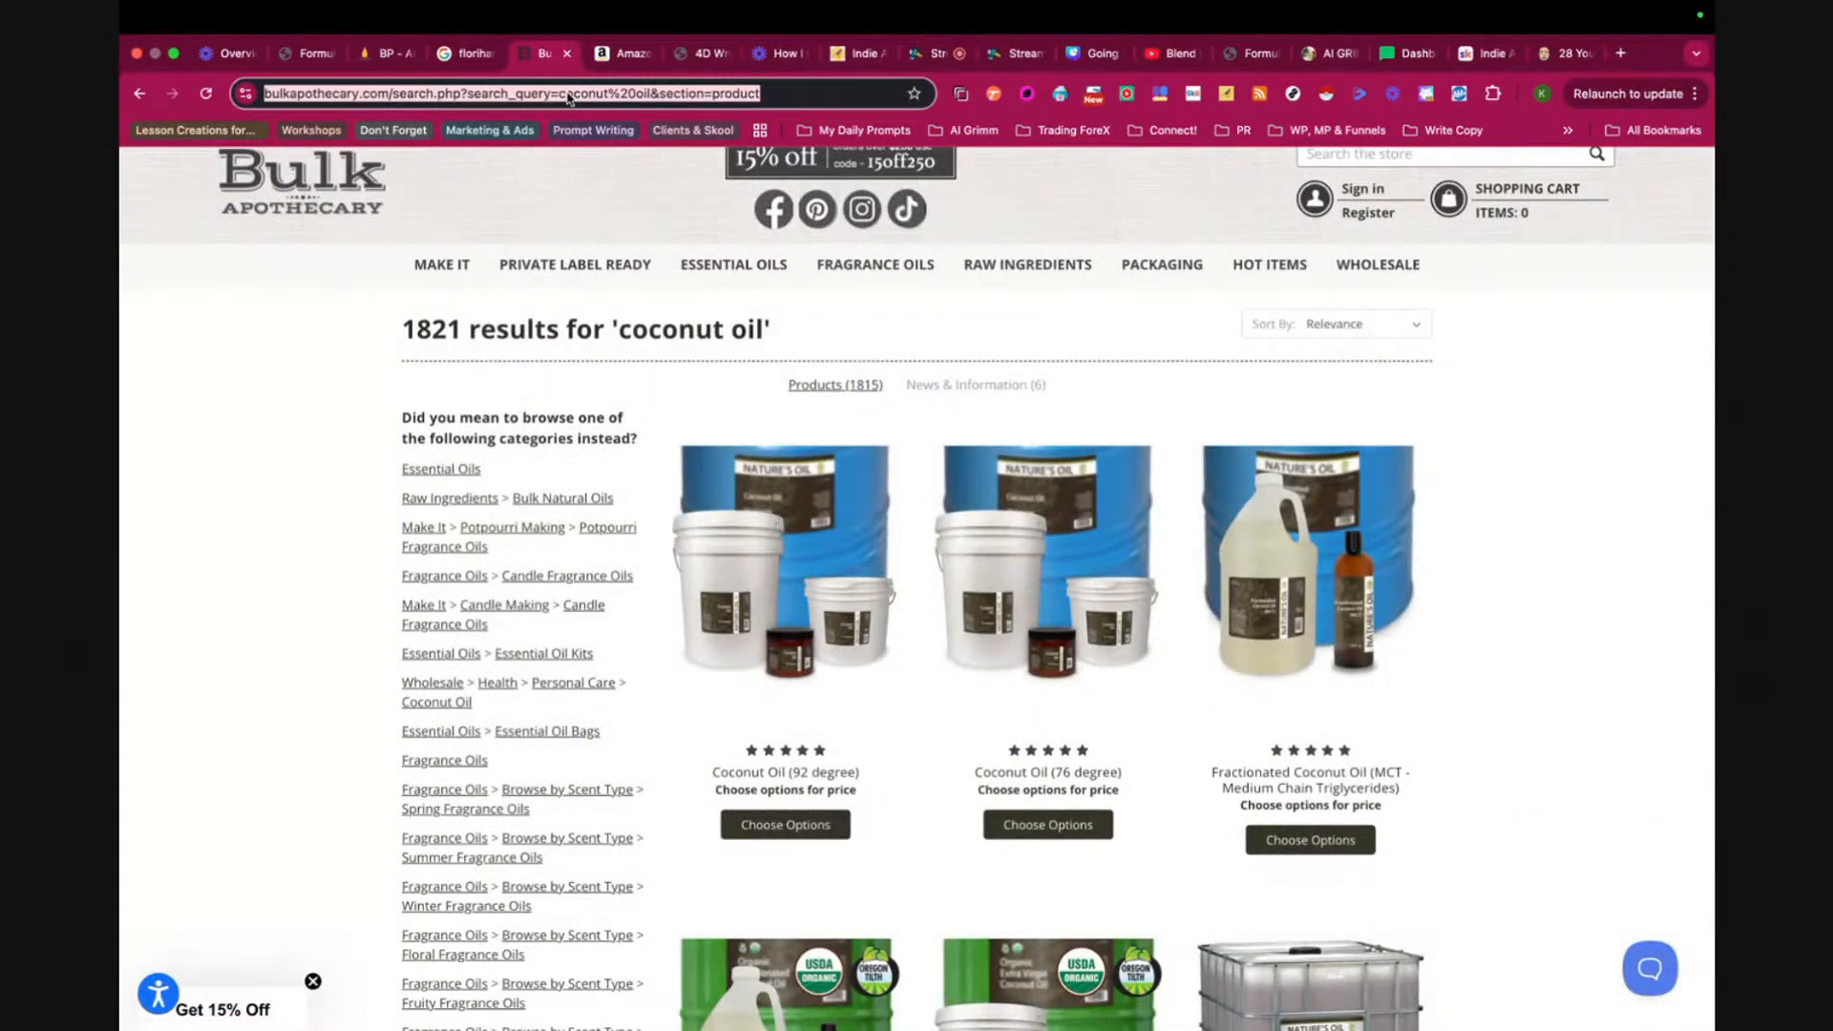
pyautogui.write('florihana')
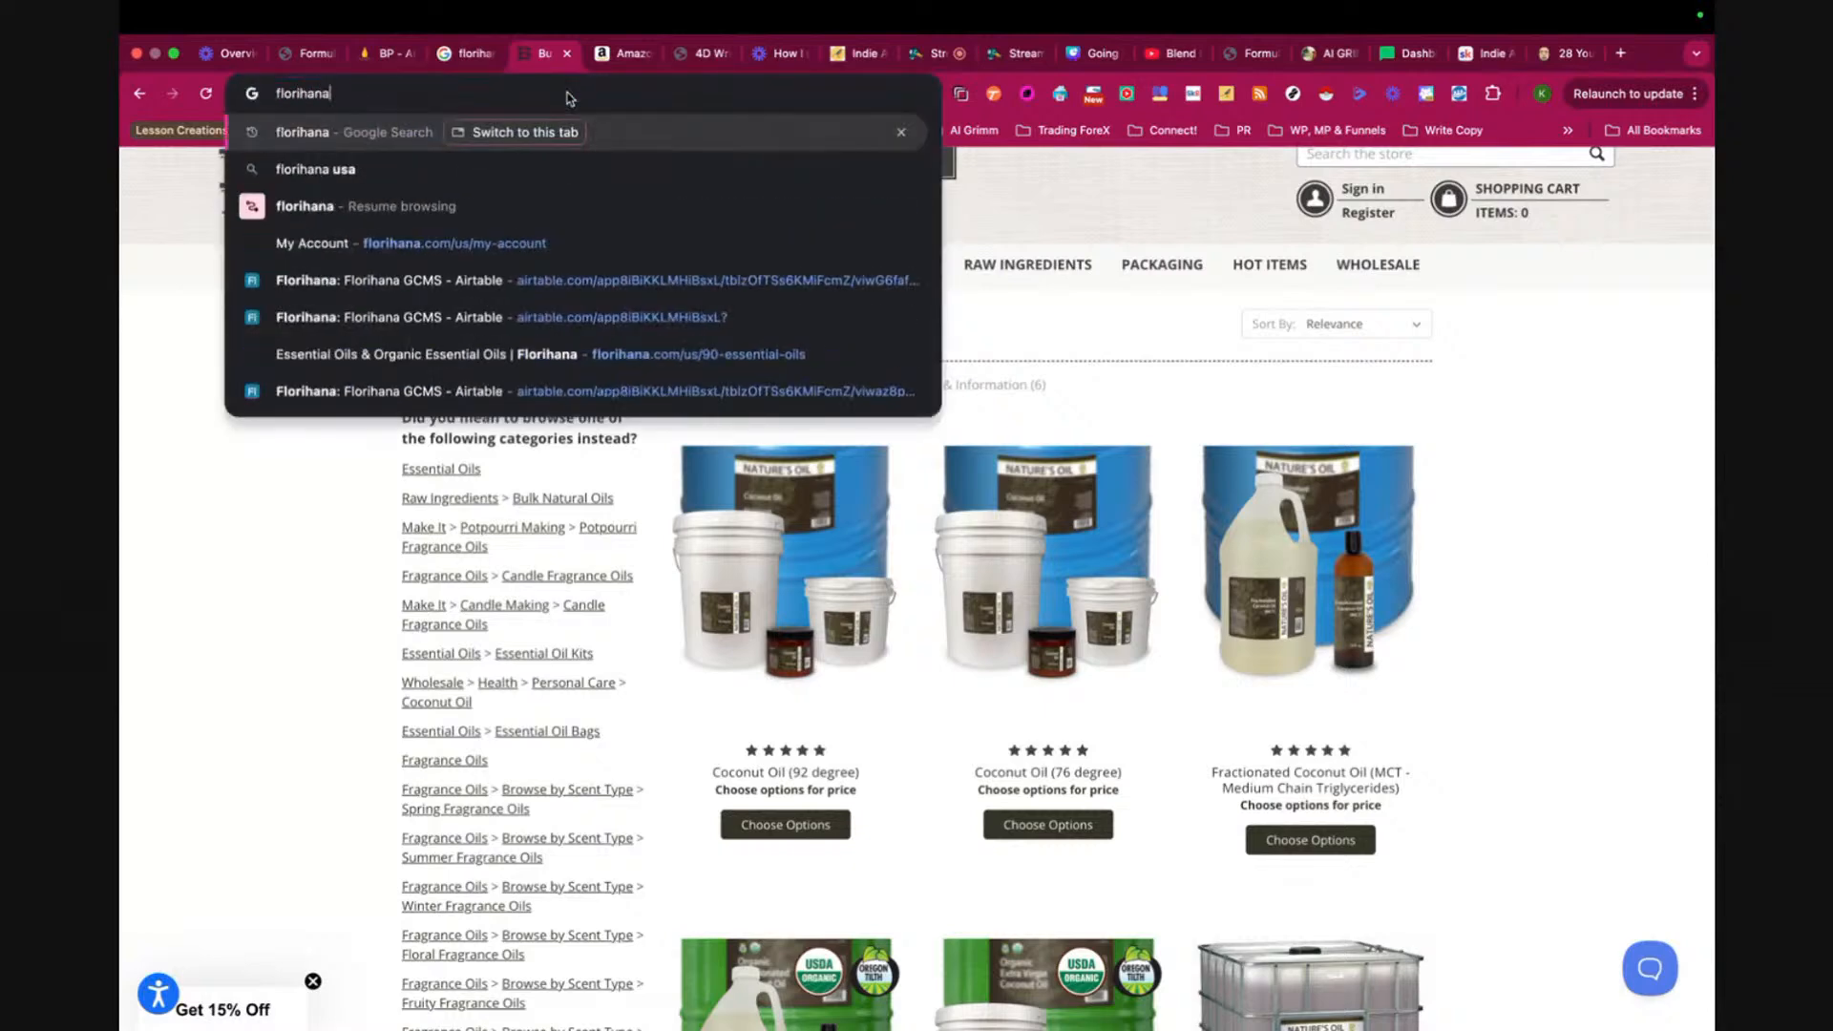
pyautogui.press('Return')
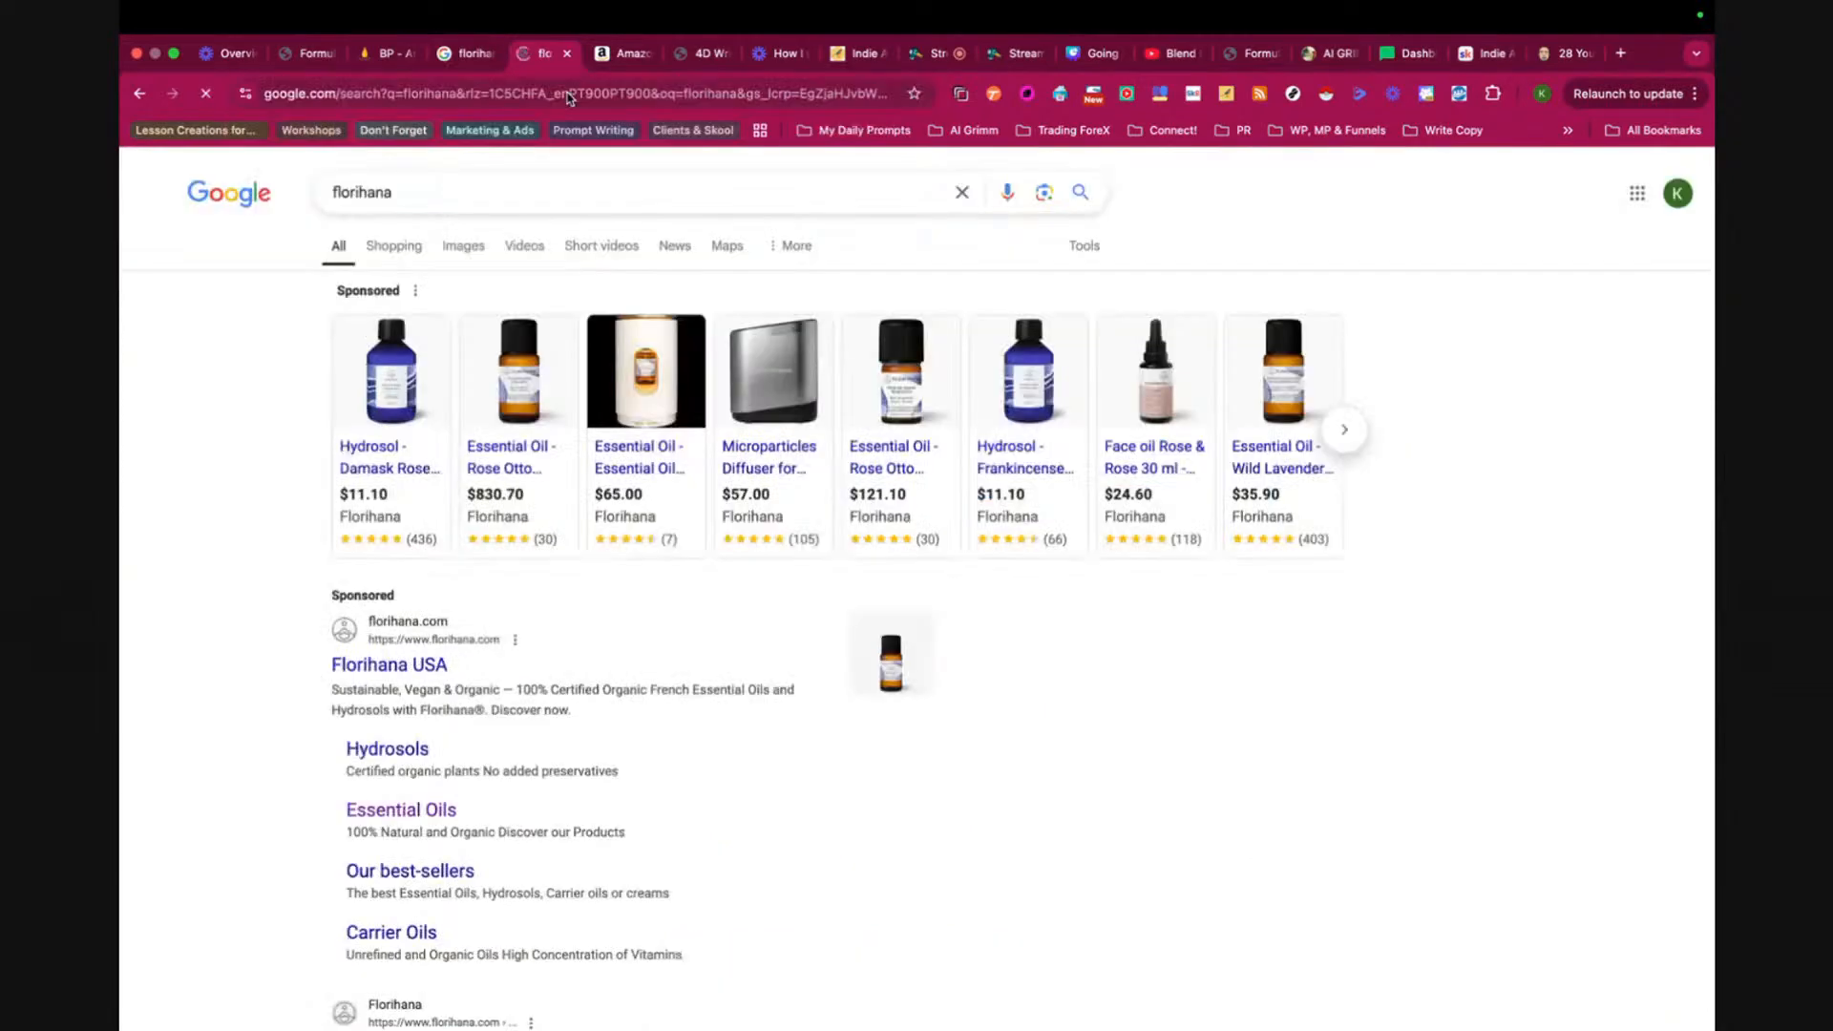
pyautogui.click(461, 198)
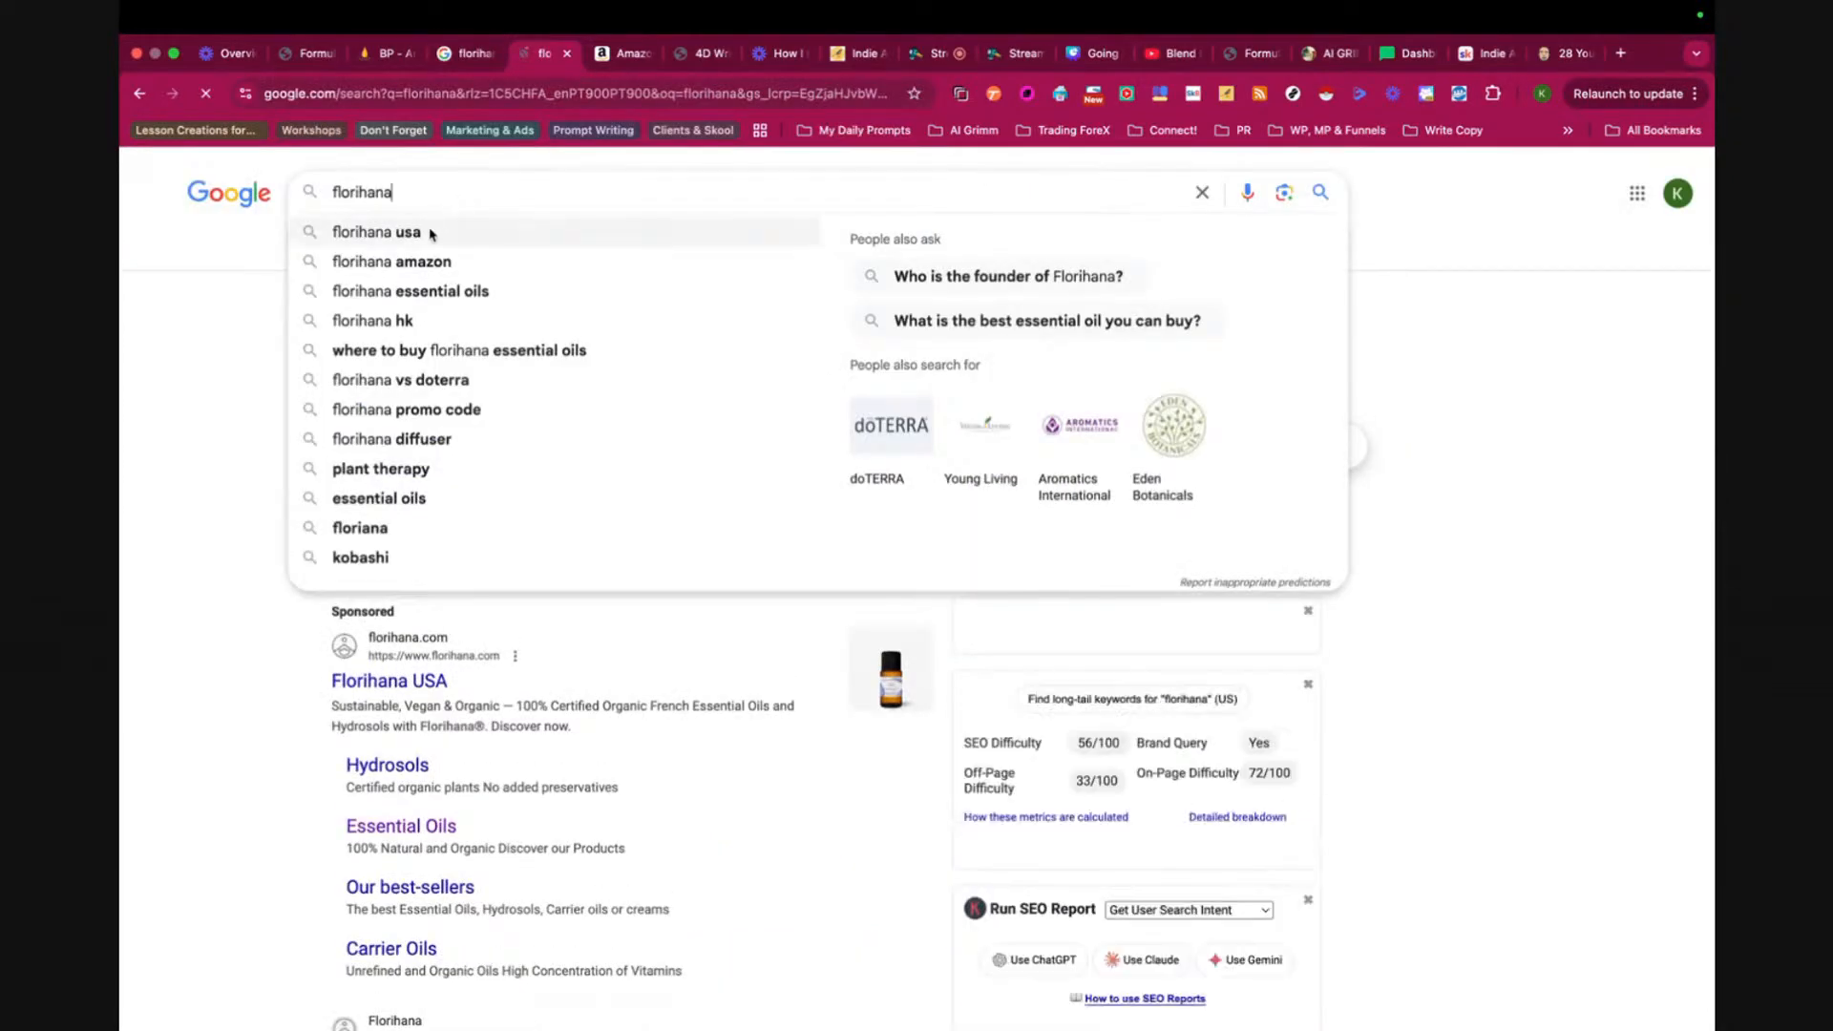
pyautogui.click(428, 234)
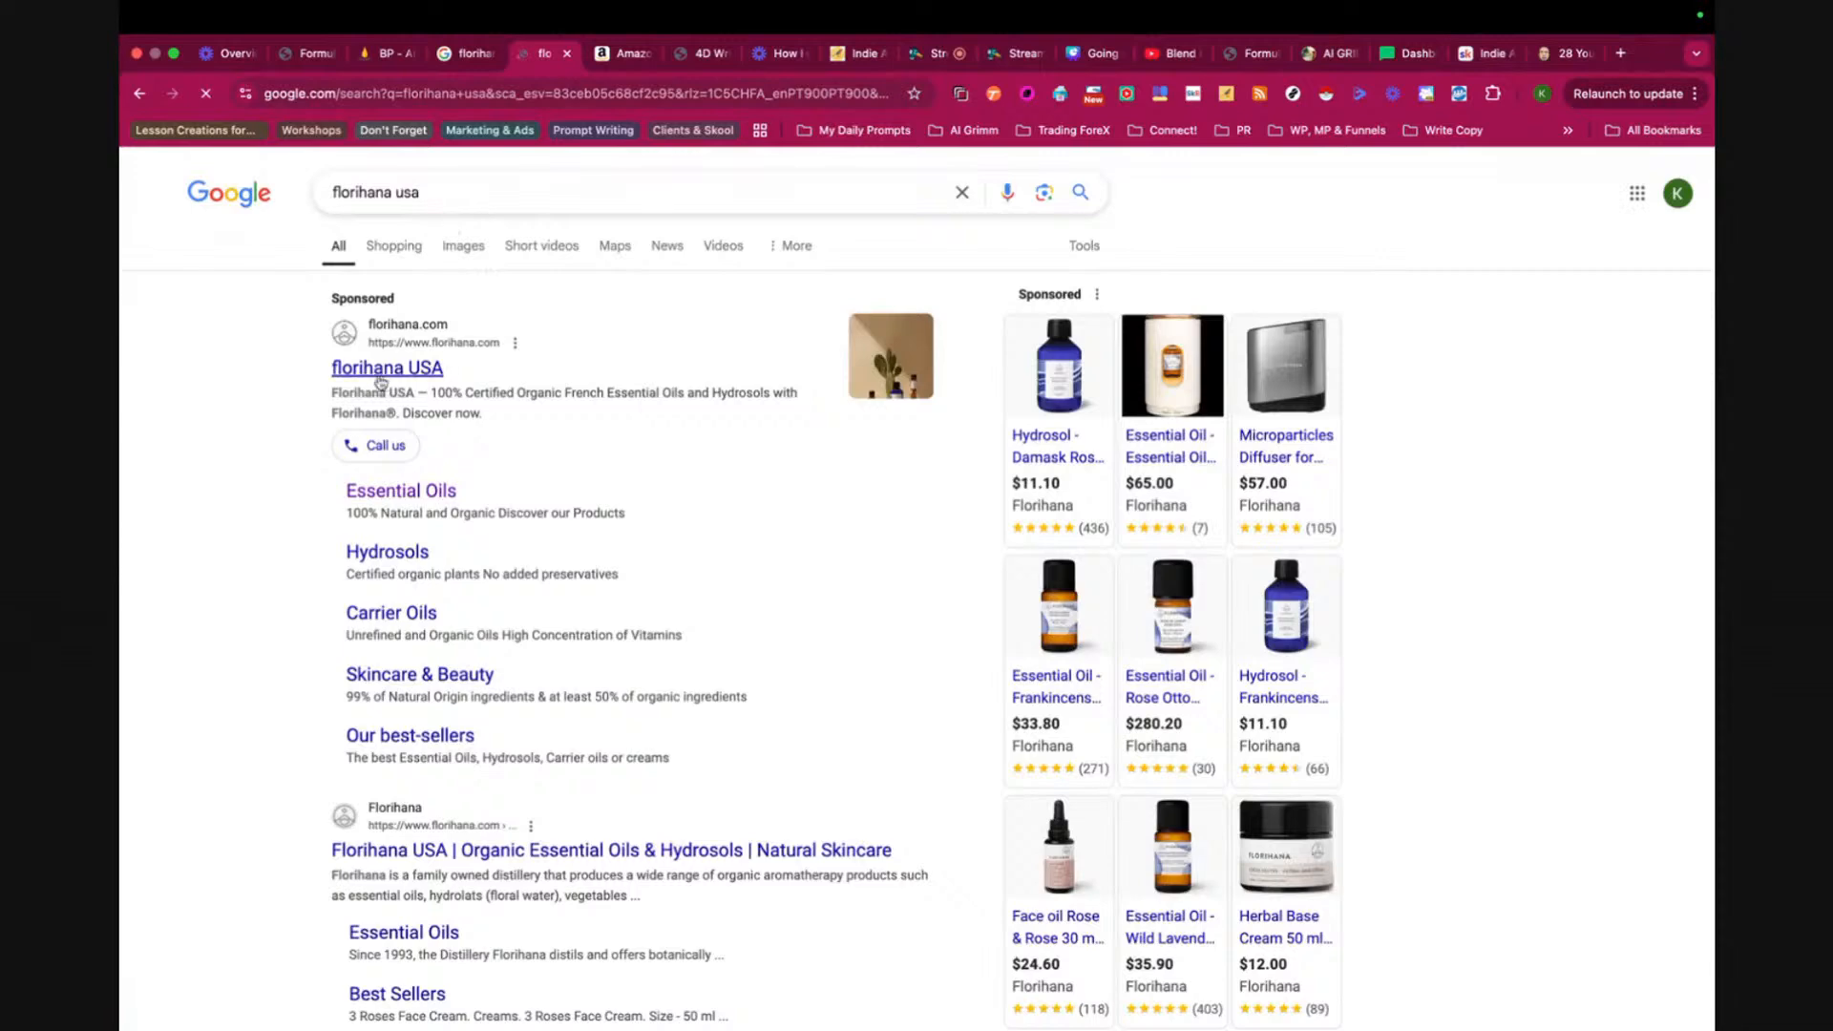
pyautogui.click(406, 507)
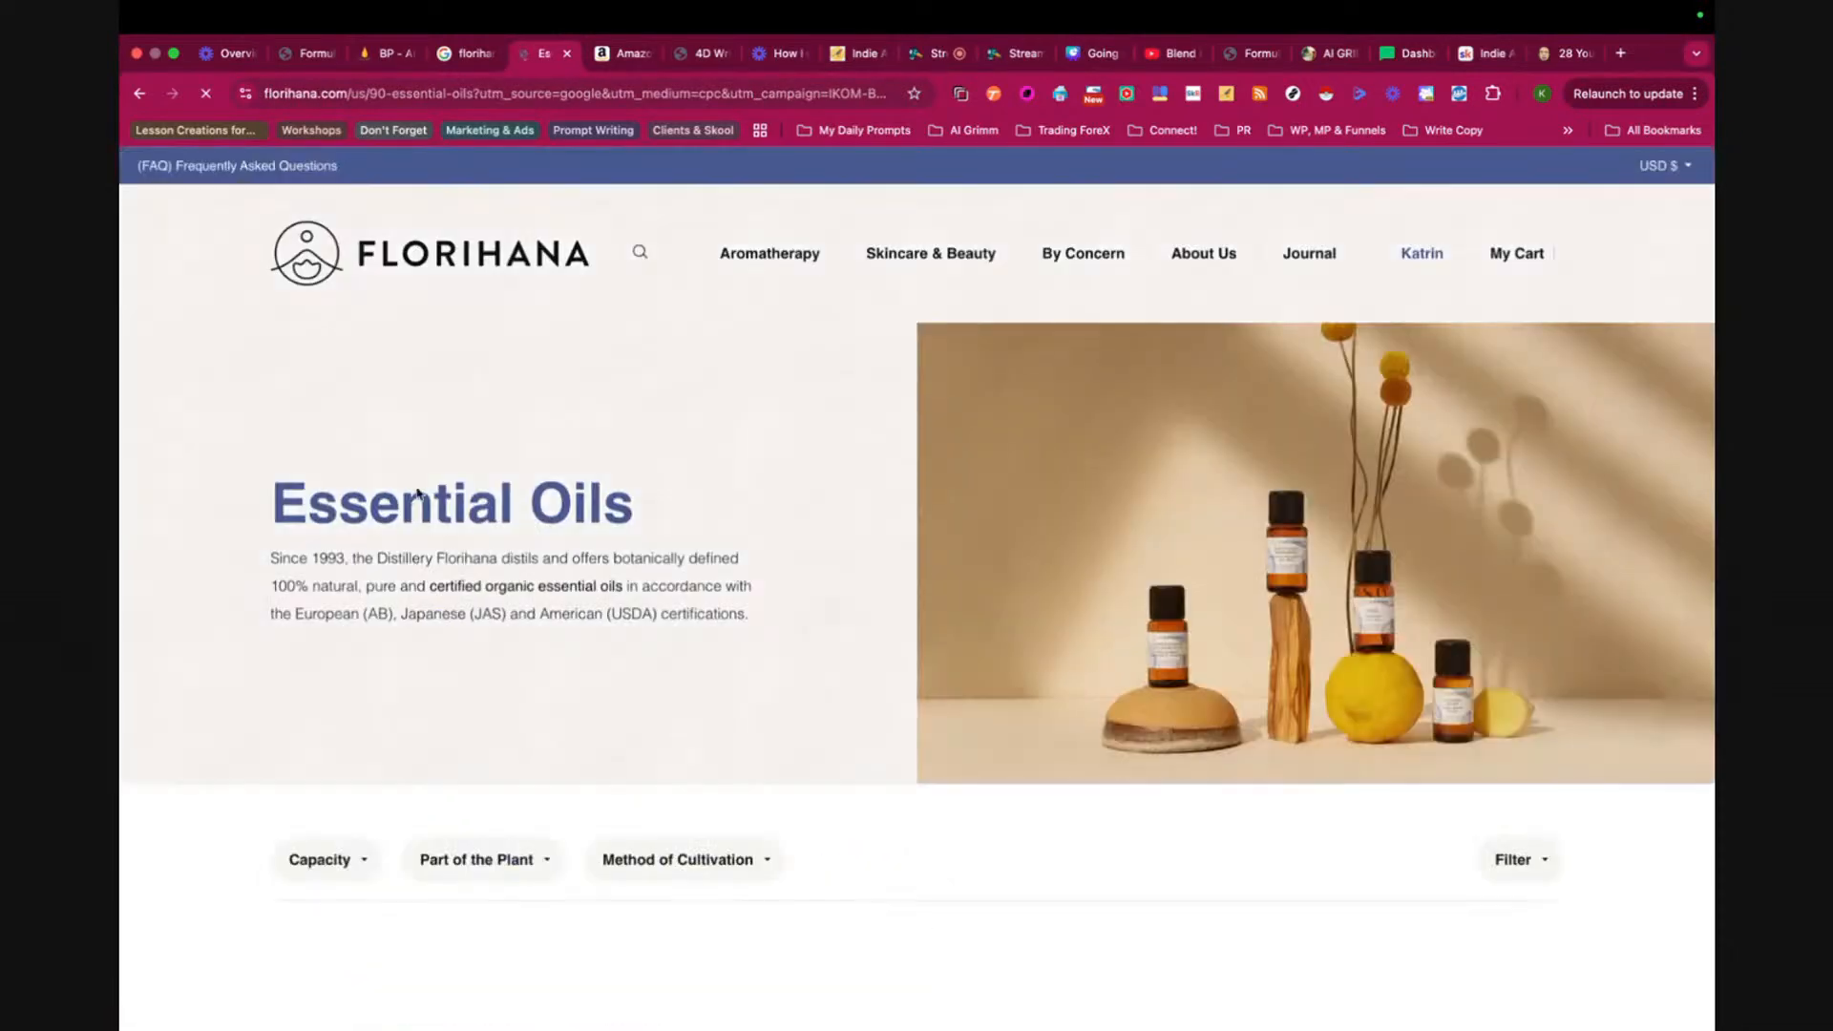
# - Search Florihana's products for "eucalyptus sm" and open Eucalyptus Smithii Organic
pyautogui.click(661, 252)
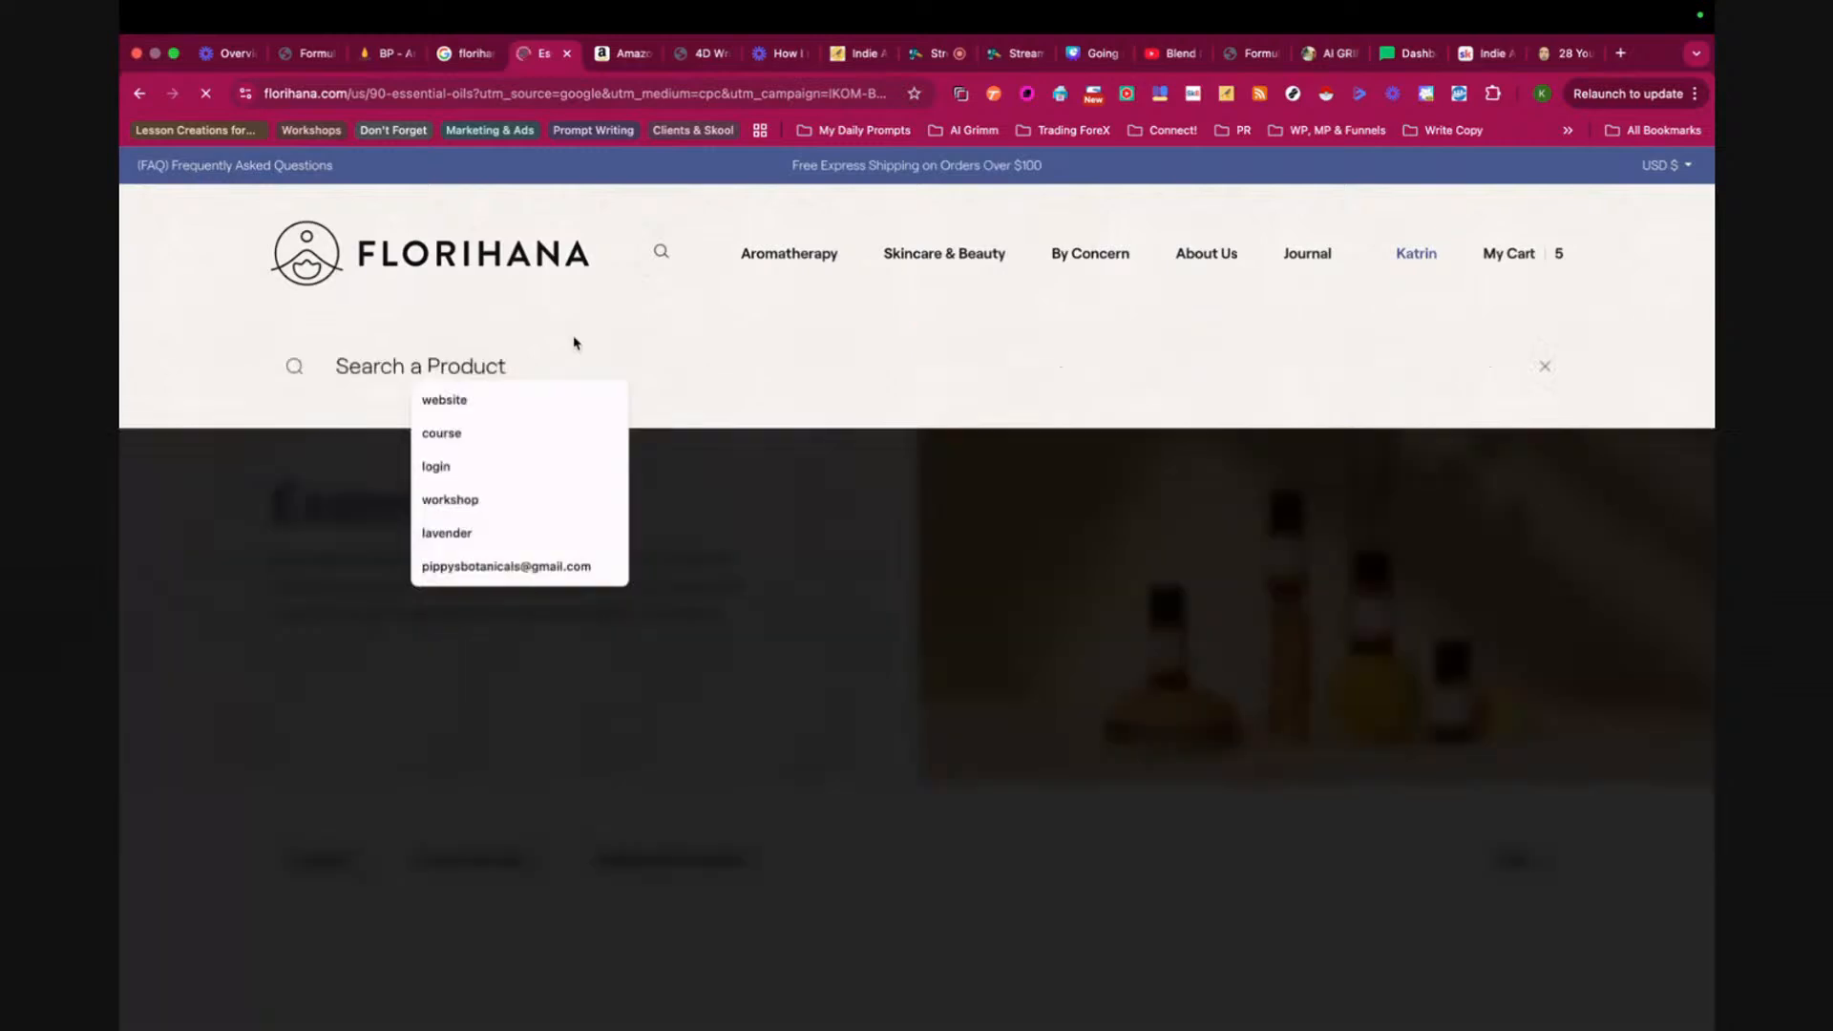
pyautogui.write('eucalyptus smi')
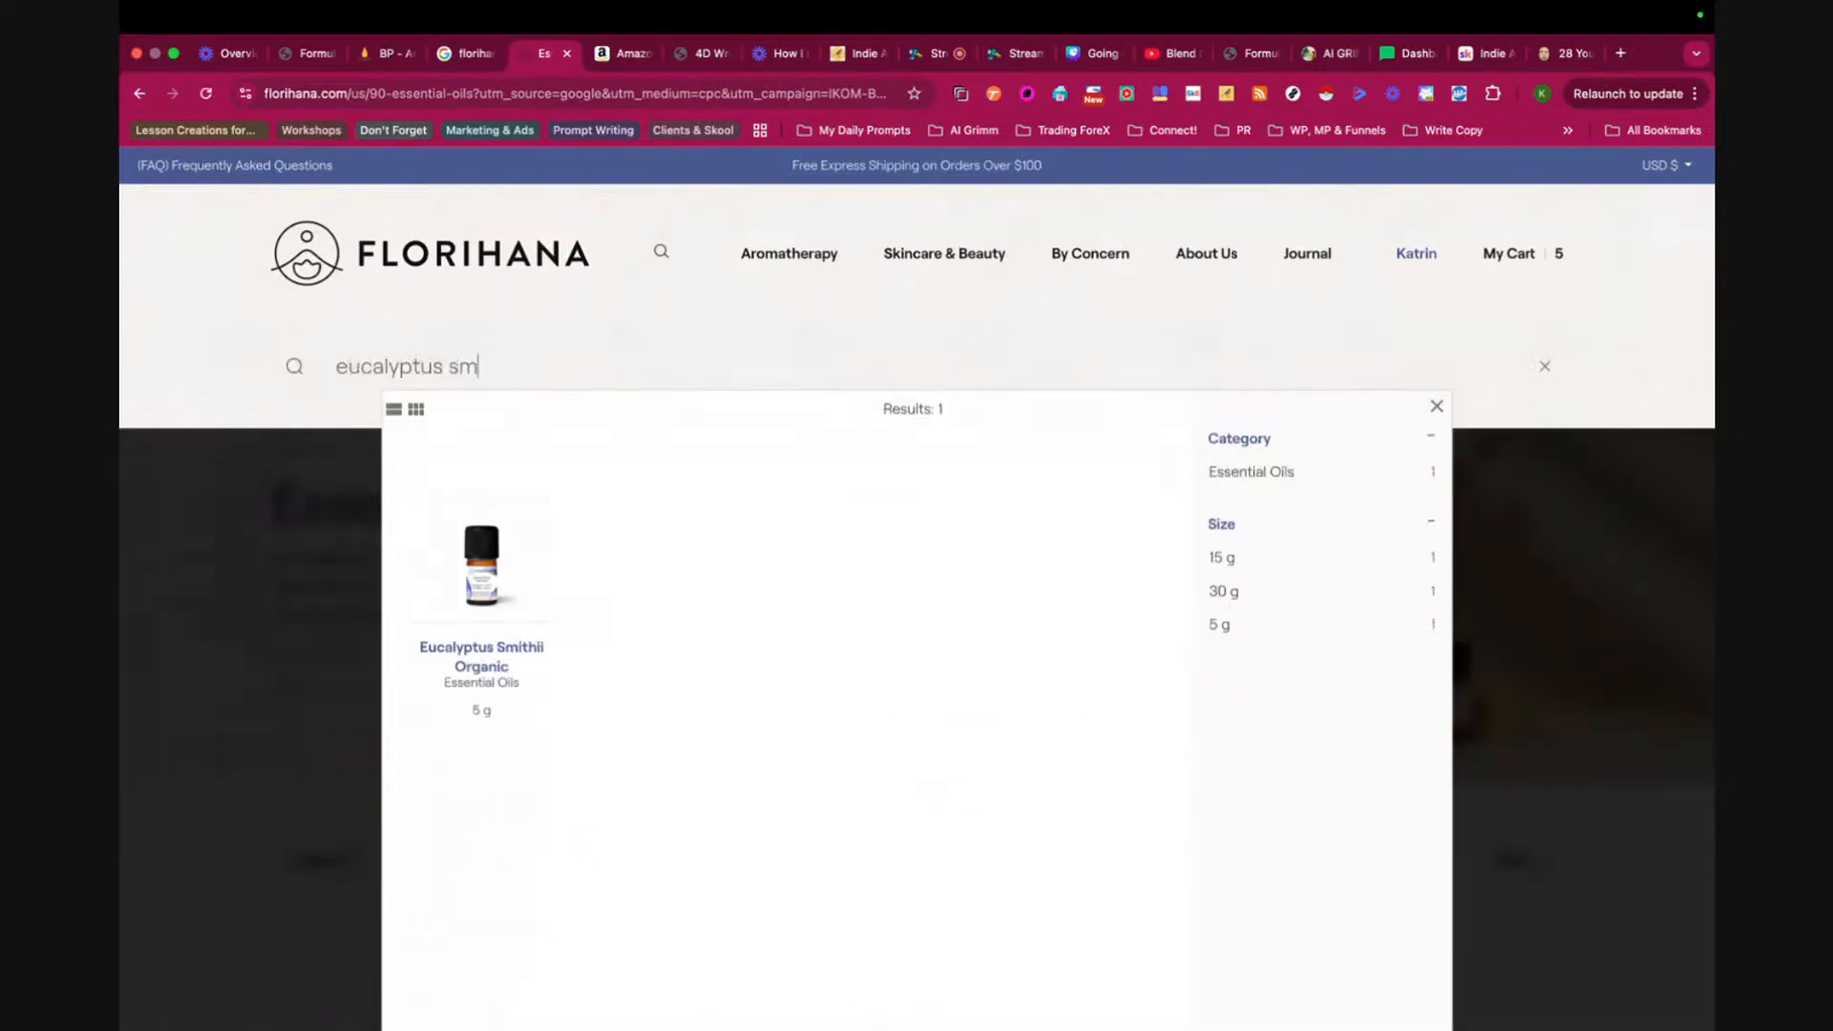
pyautogui.click(482, 621)
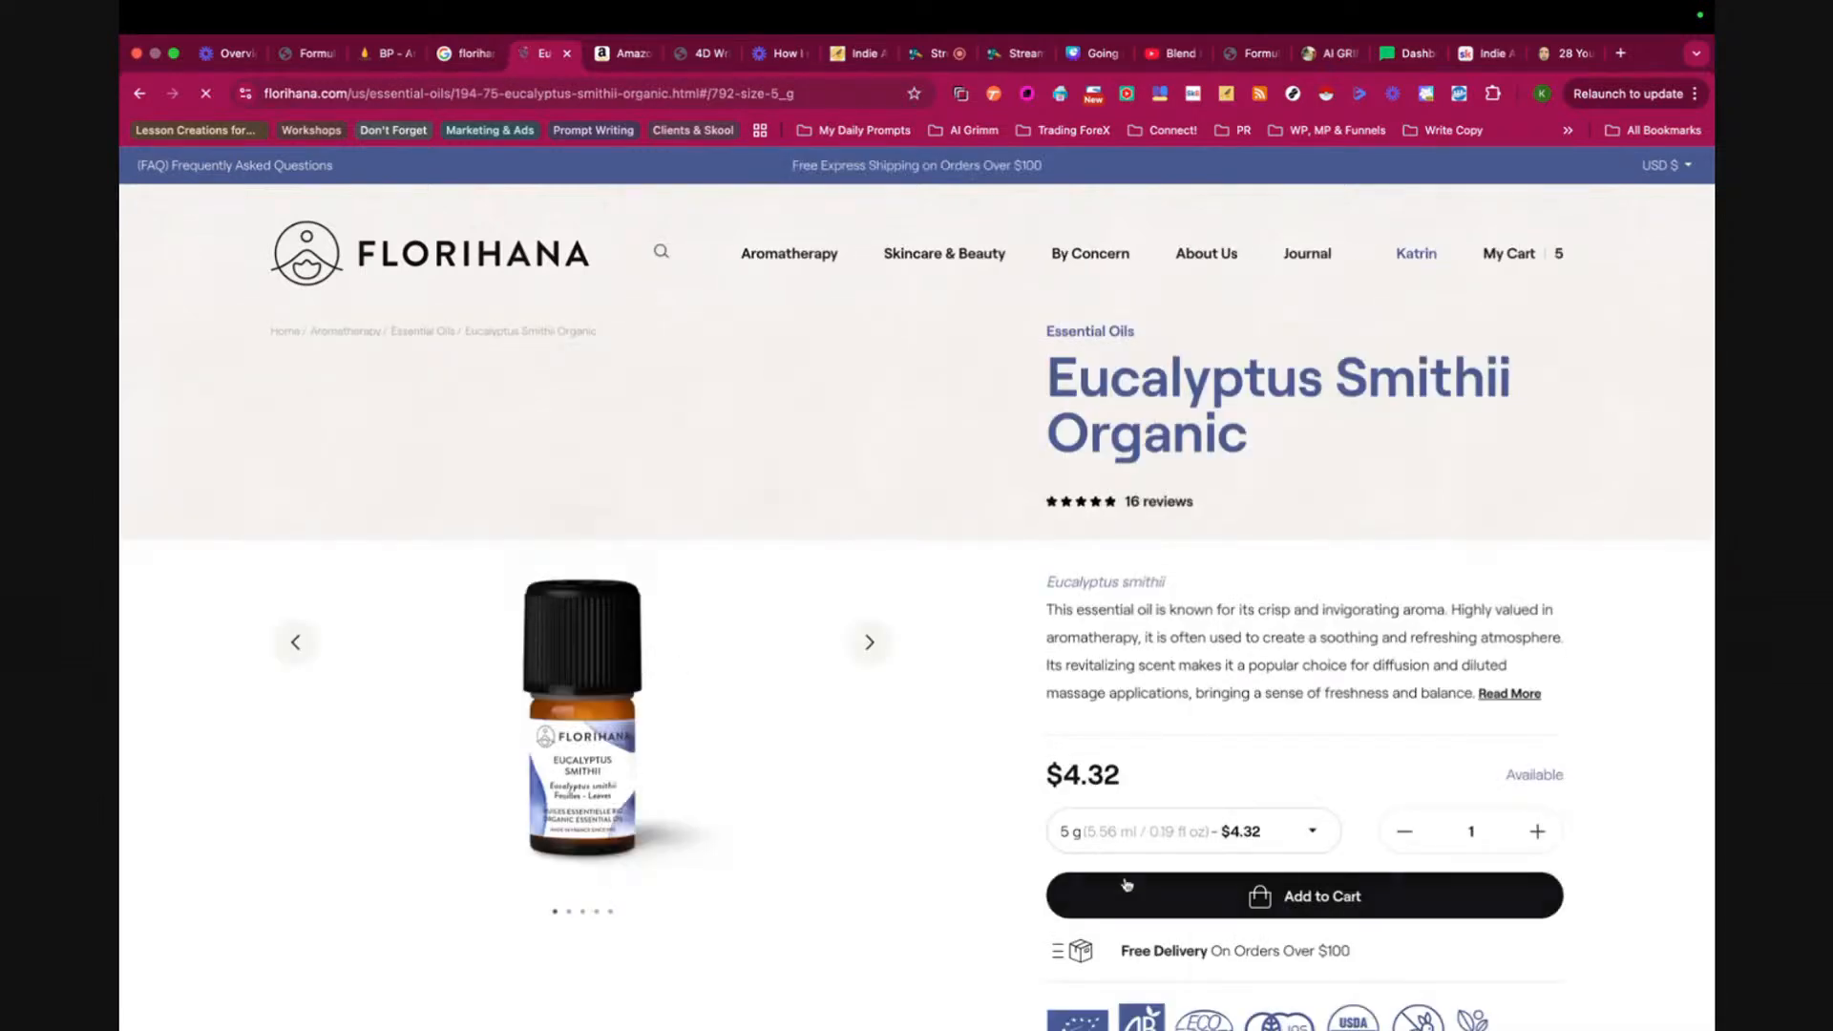
# - Compare the Eucalyptus Smithii bottle sizes, choose the 30 g option to check its price, and dismiss the account sign-up offer
pyautogui.click(1084, 831)
pyautogui.scroll(-3, 1138, 815)
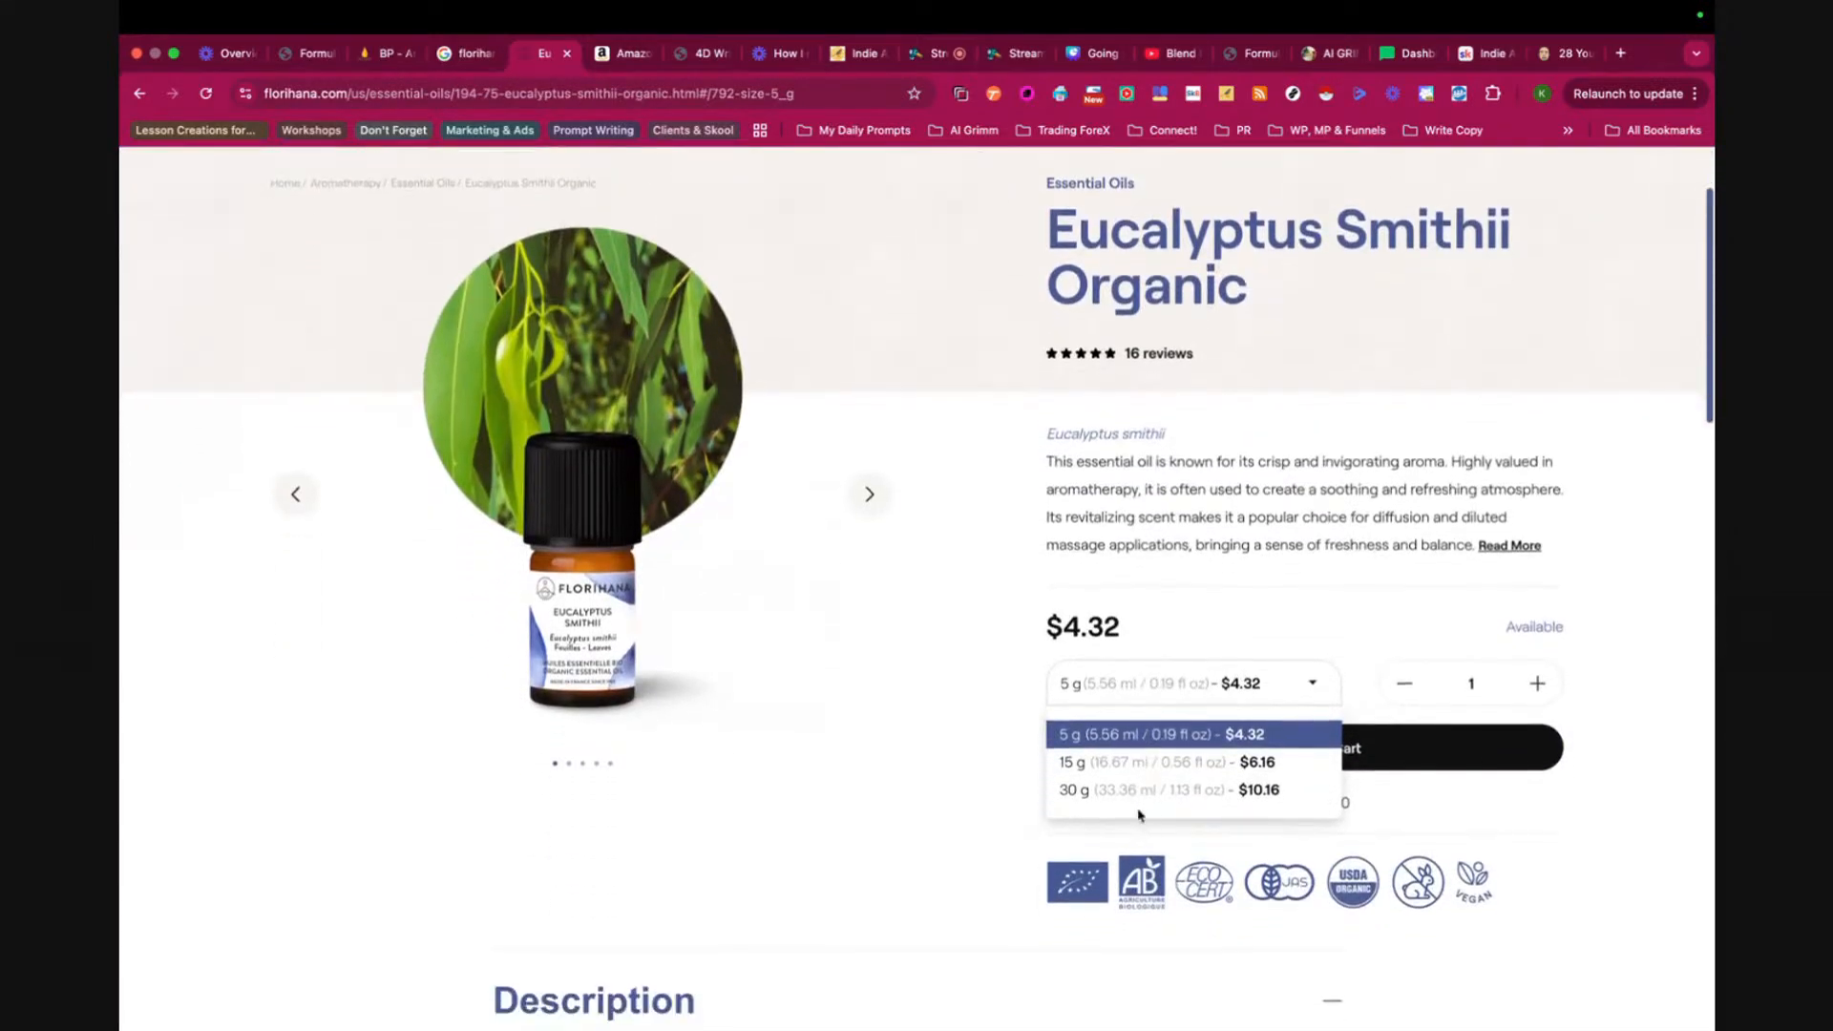
pyautogui.click(1090, 798)
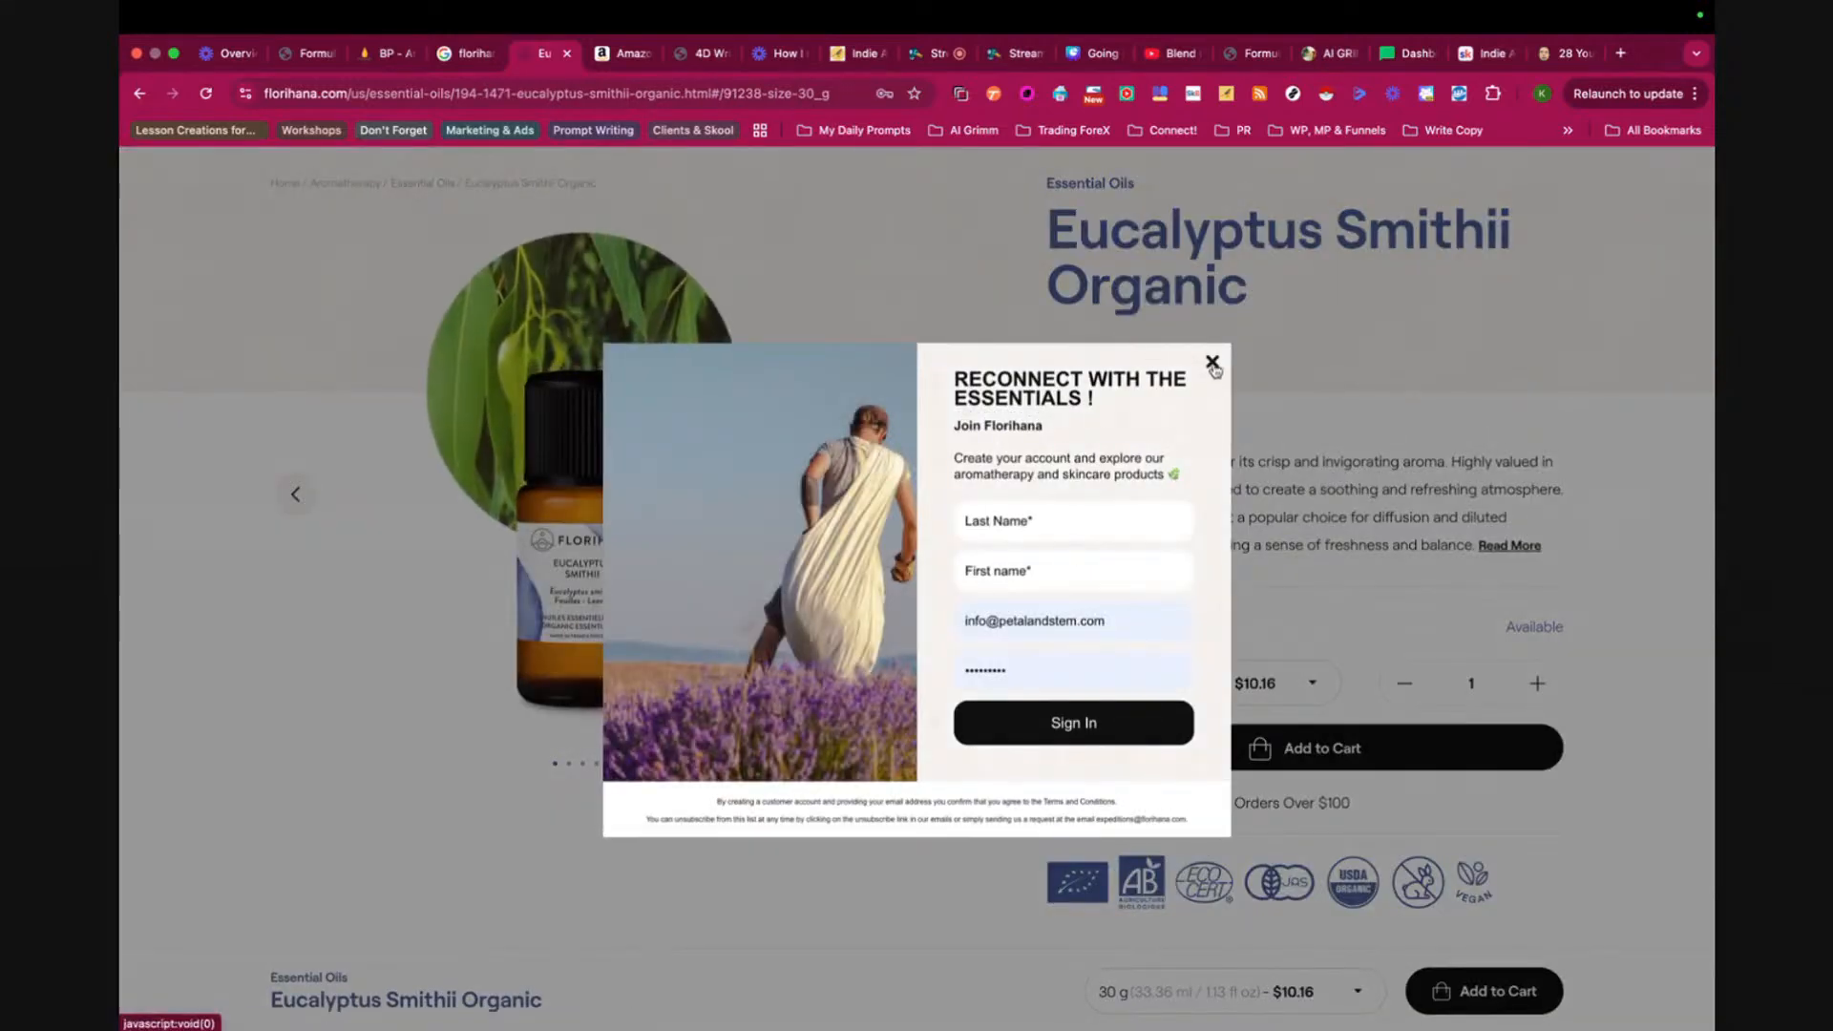
pyautogui.click(1212, 362)
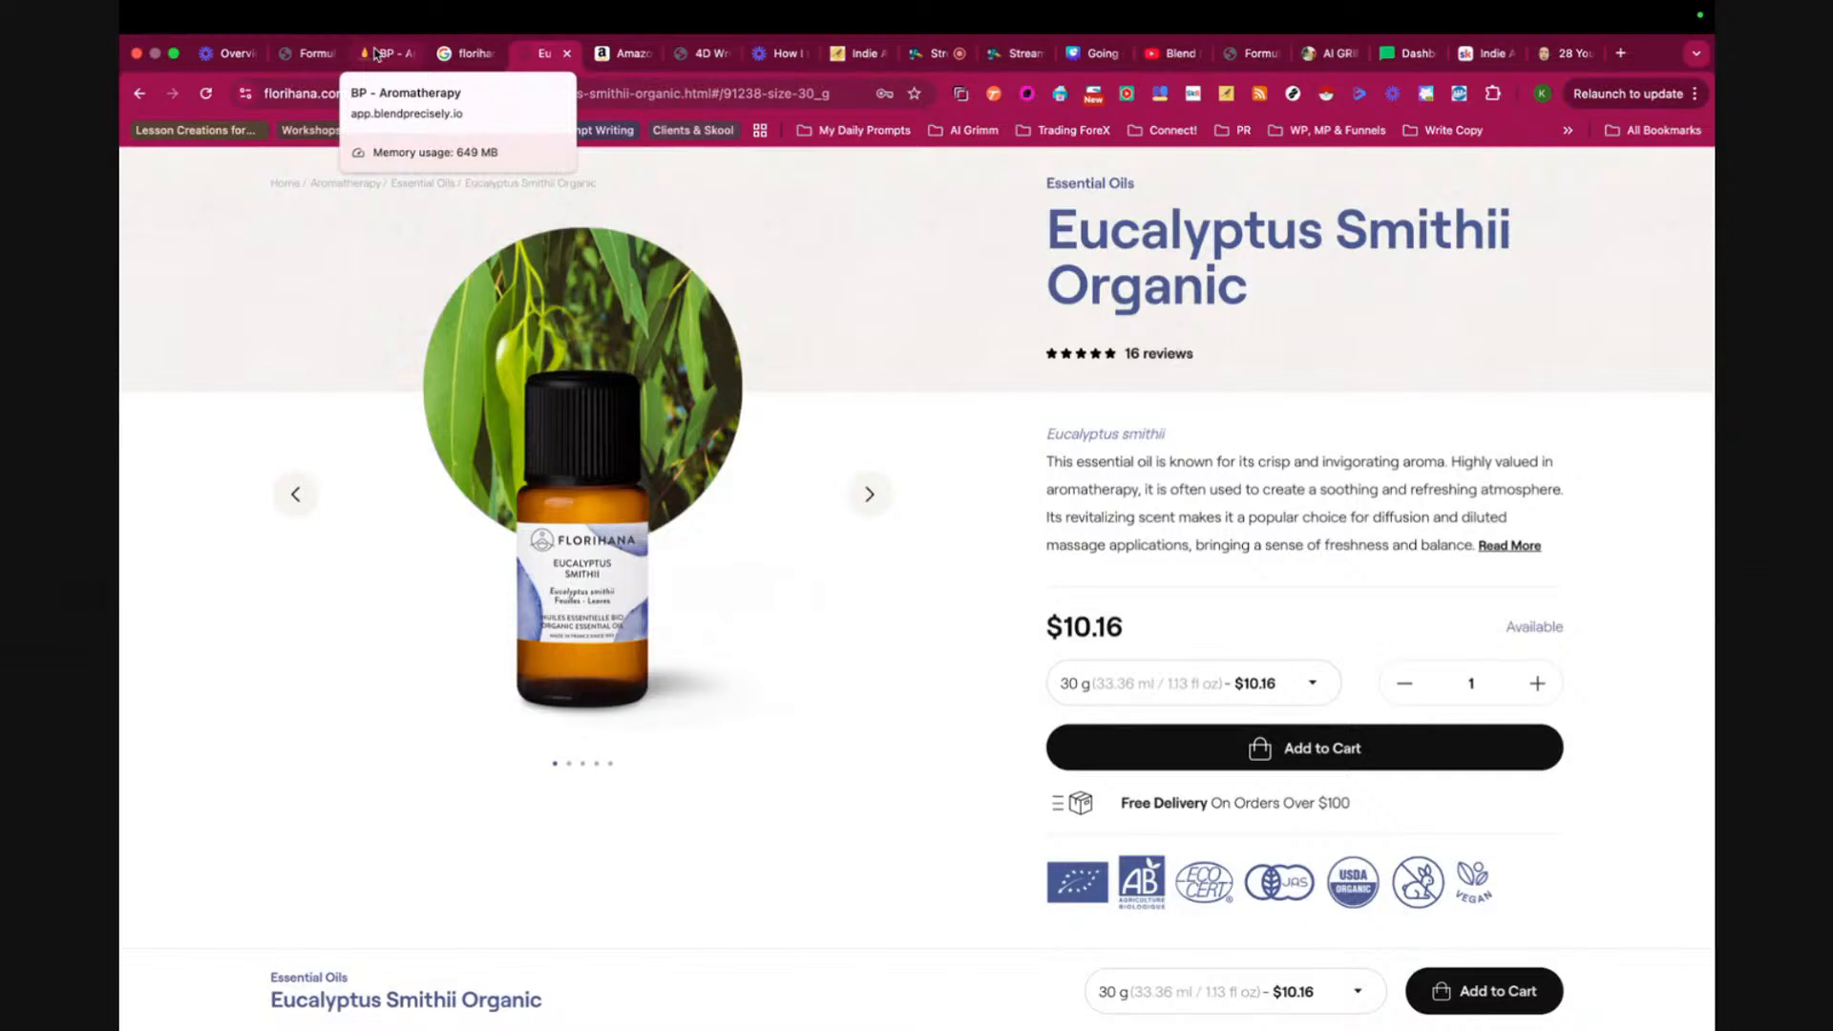
# - Switch back to Blend Precisely and save the Castile Soap 10 Bars product
pyautogui.click(376, 53)
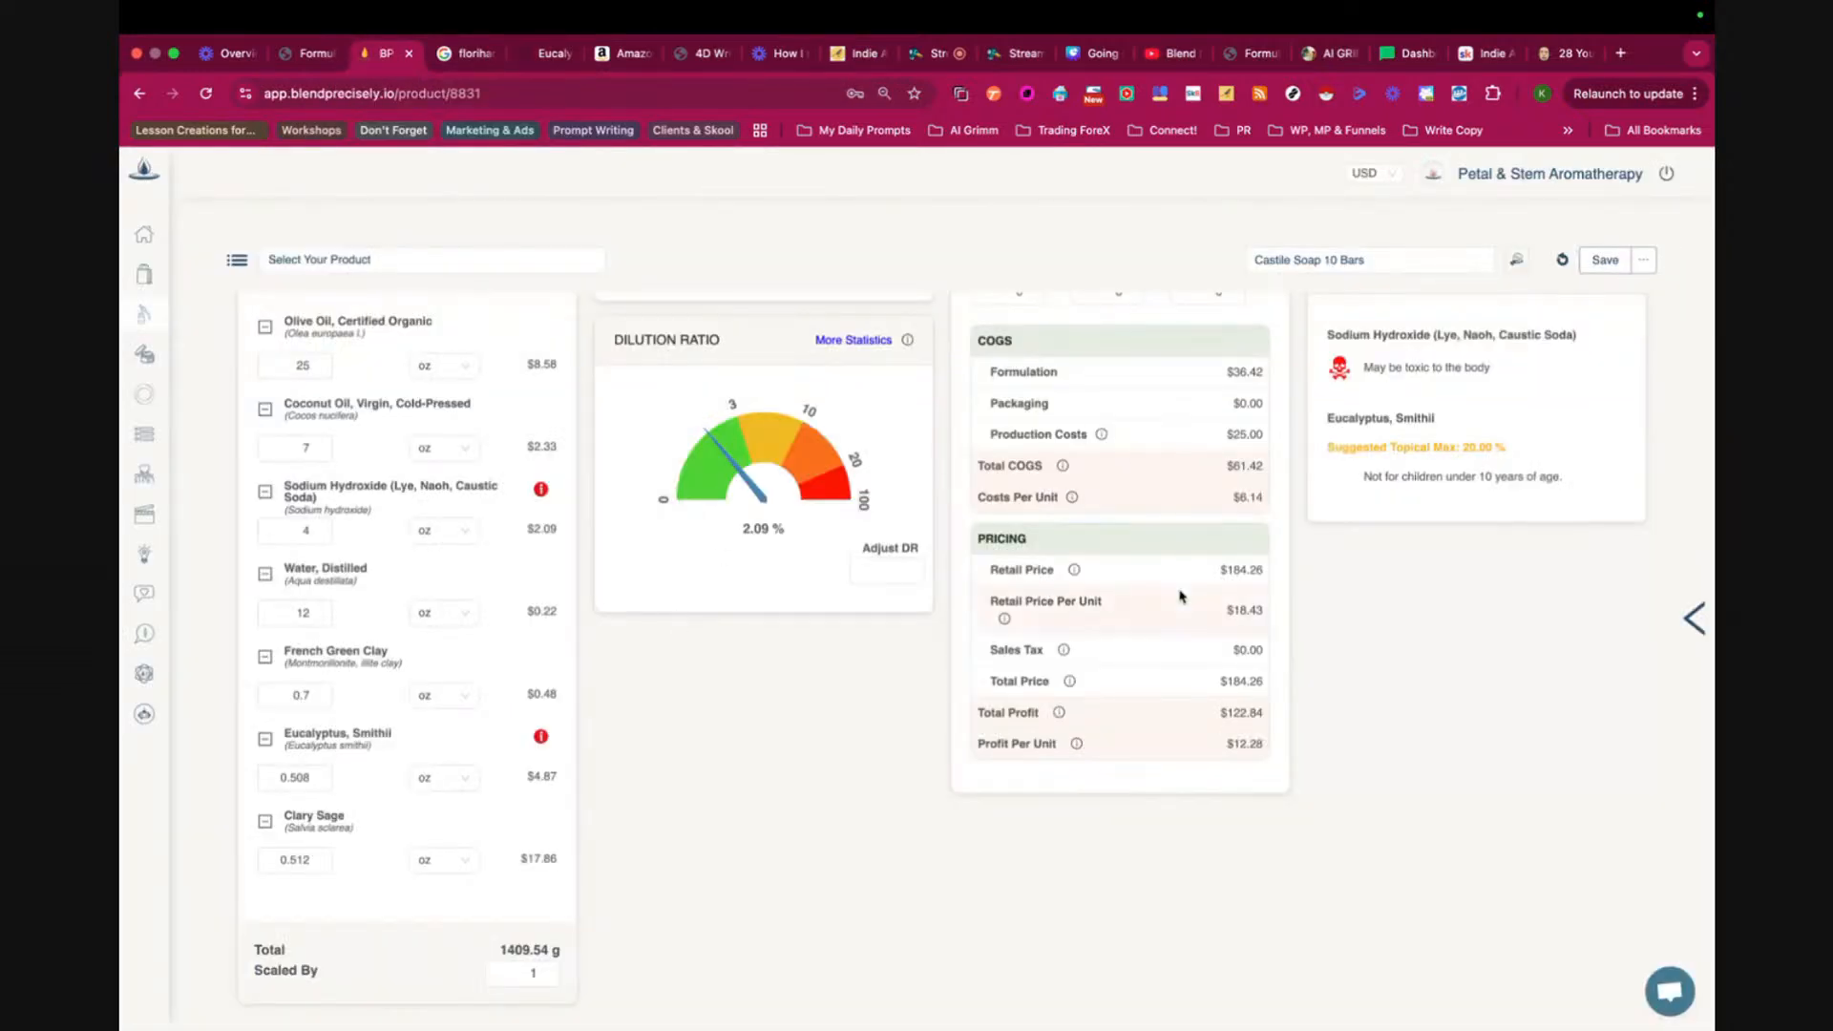
pyautogui.click(1604, 260)
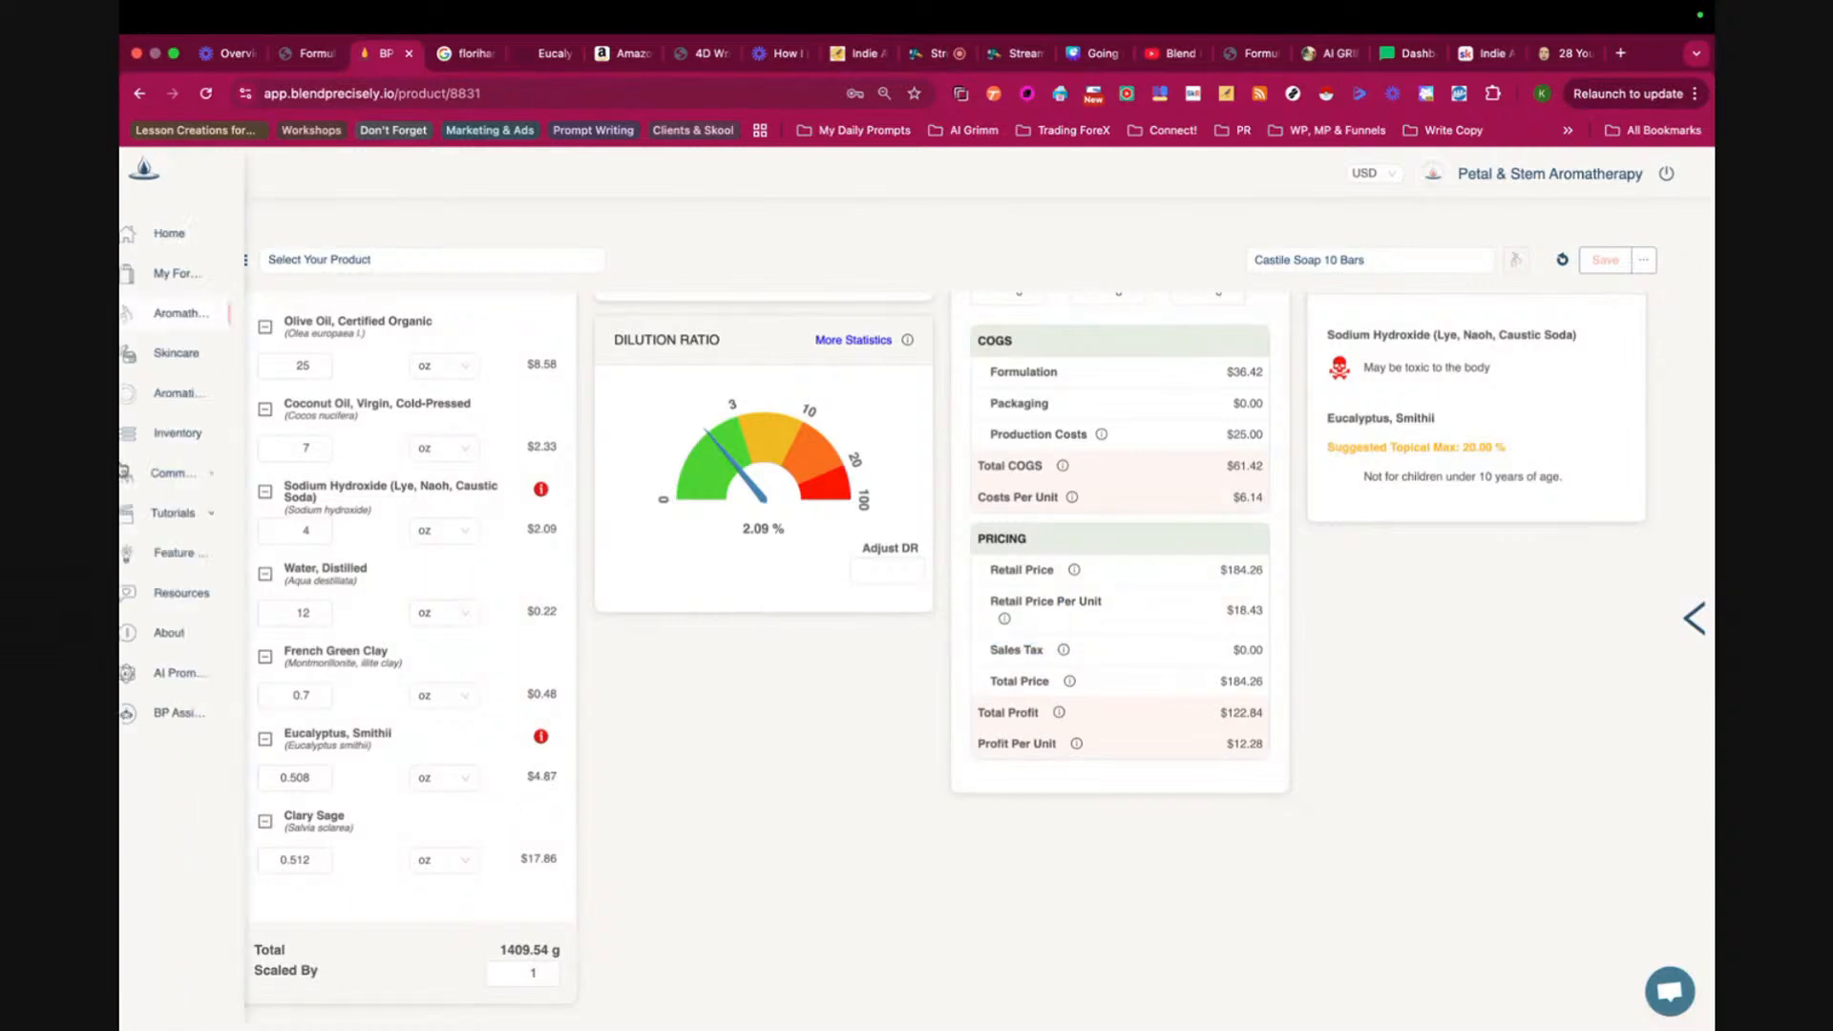
# - Open the inventory, search the BP Ingredients for "eucalyptus smithii", and add Eucalyptus, Smithii to the personal ingredients
pyautogui.click(201, 435)
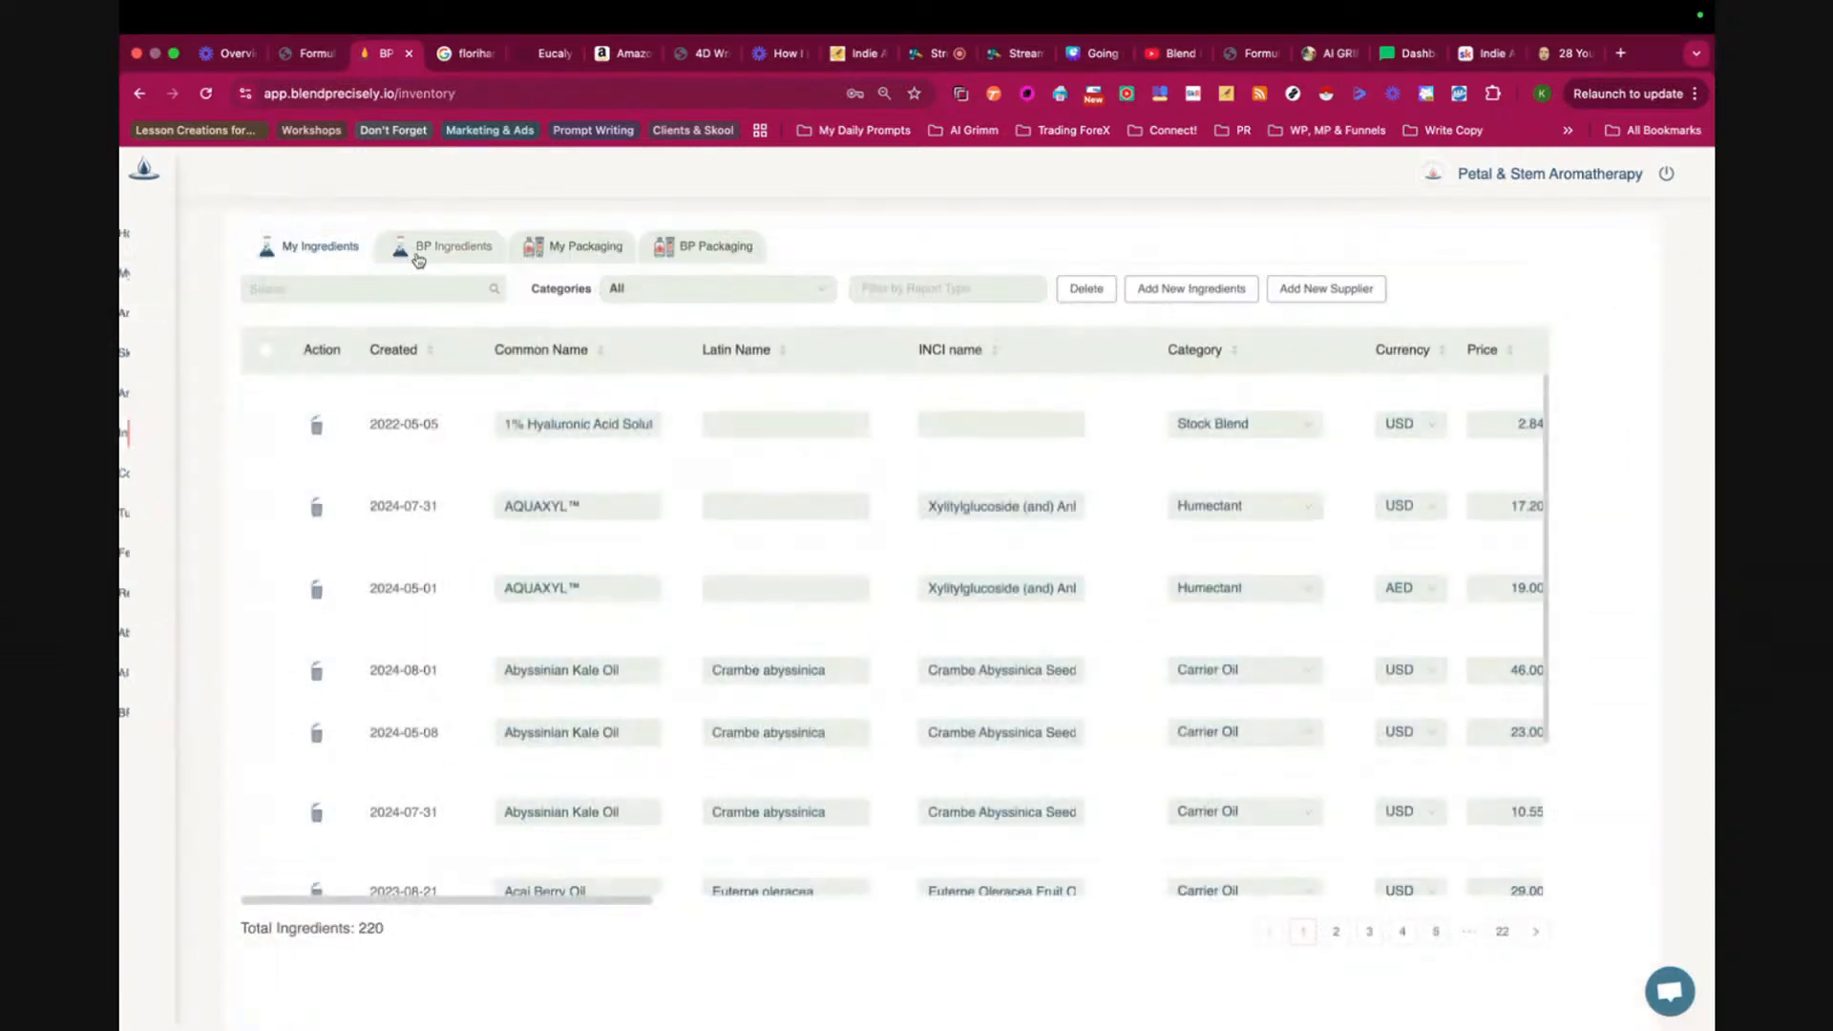
pyautogui.click(425, 246)
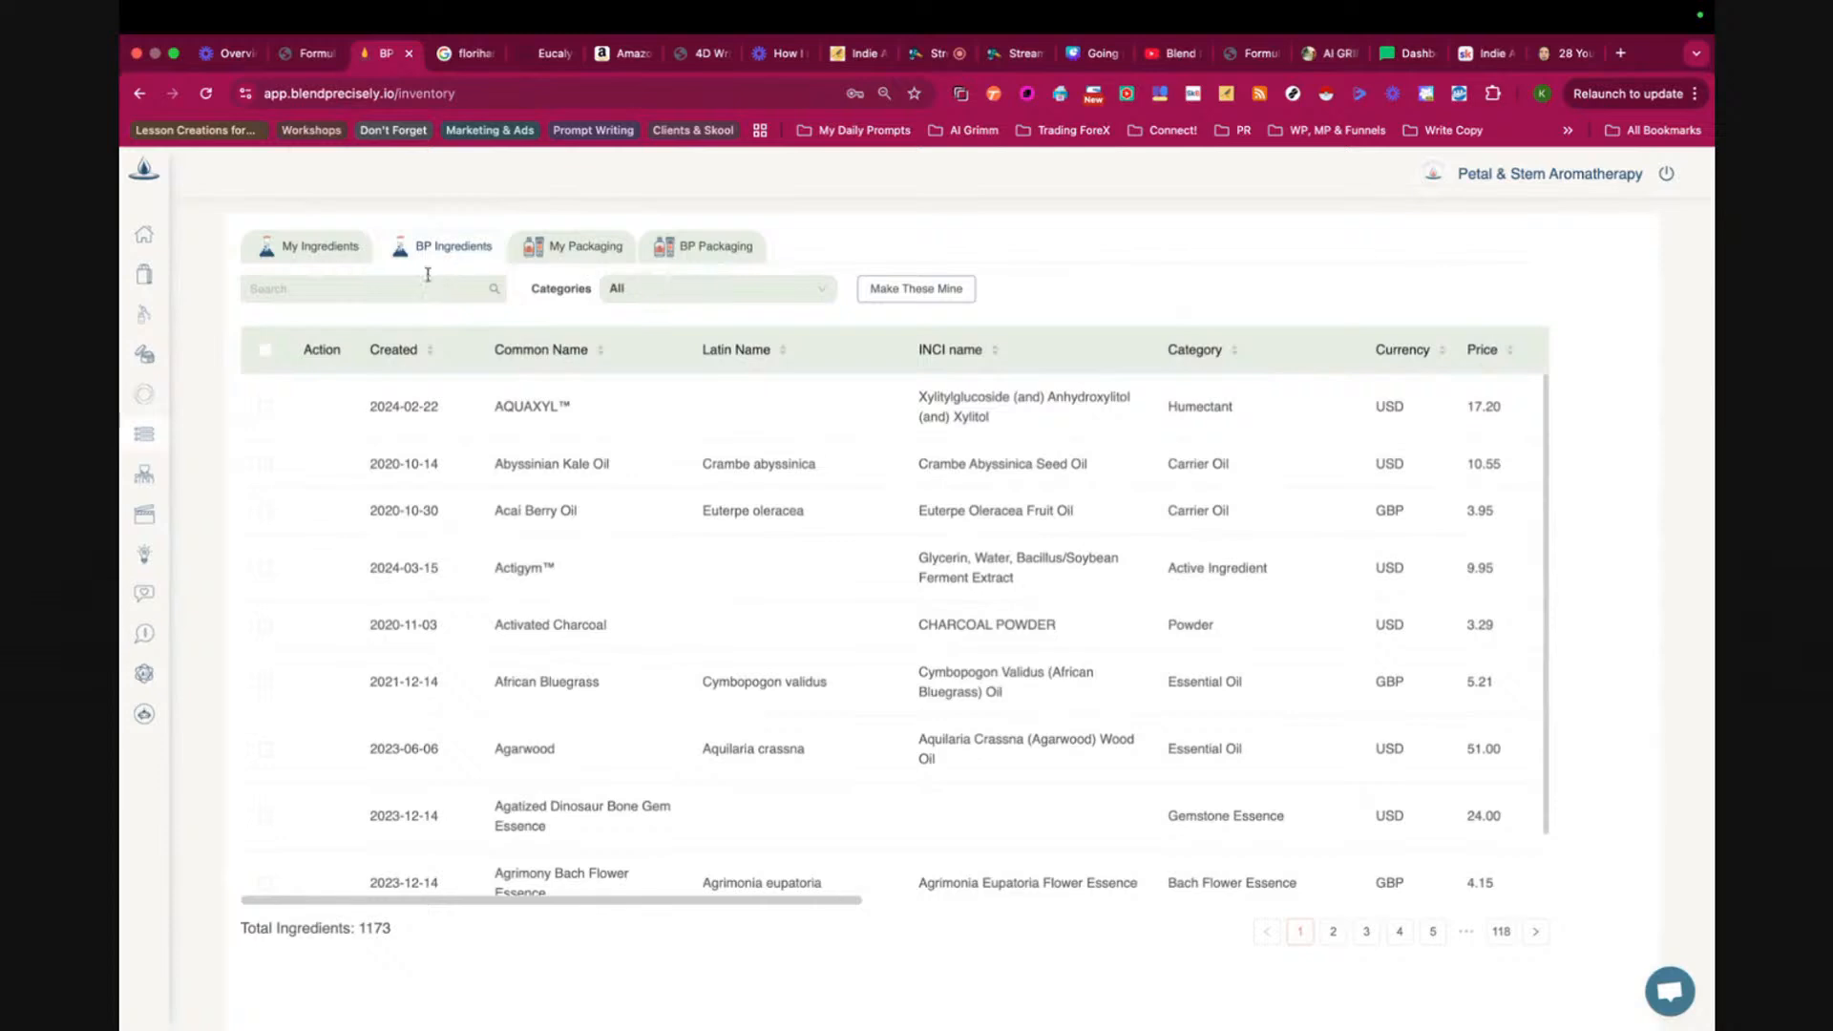
pyautogui.click(342, 293)
pyautogui.write('eucalyp')
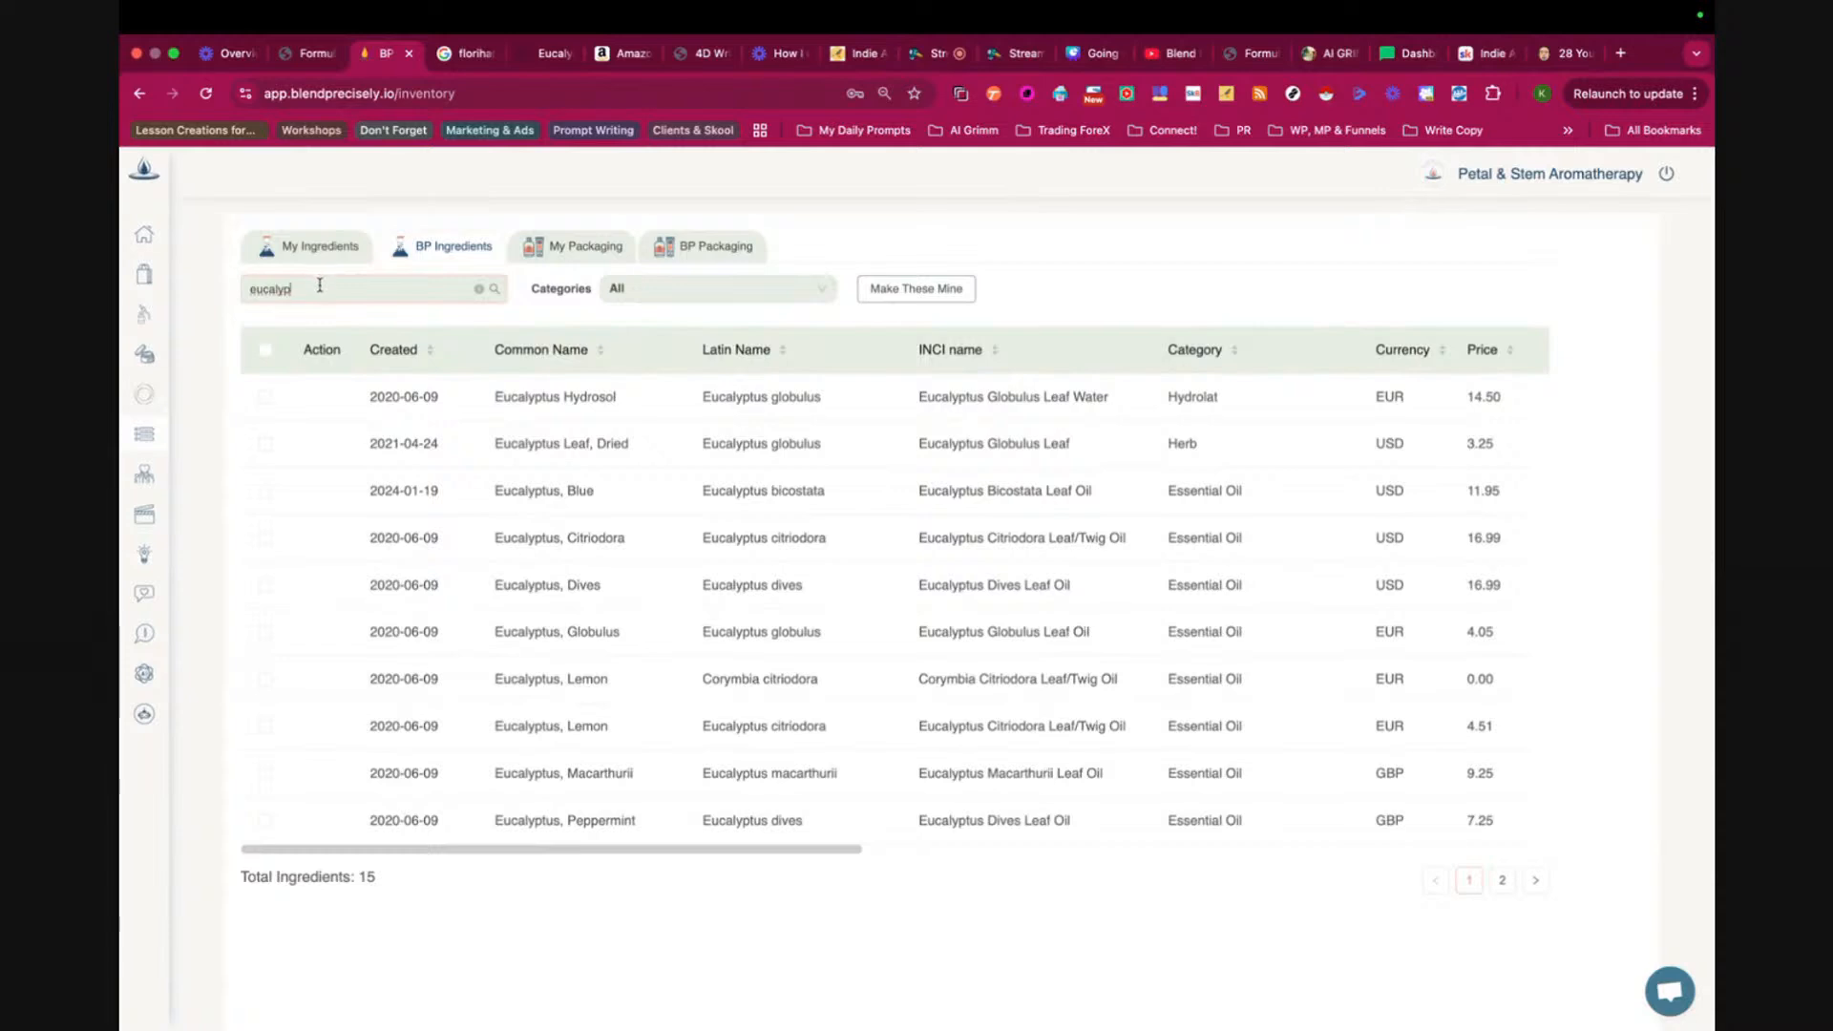
pyautogui.write('tus smithii')
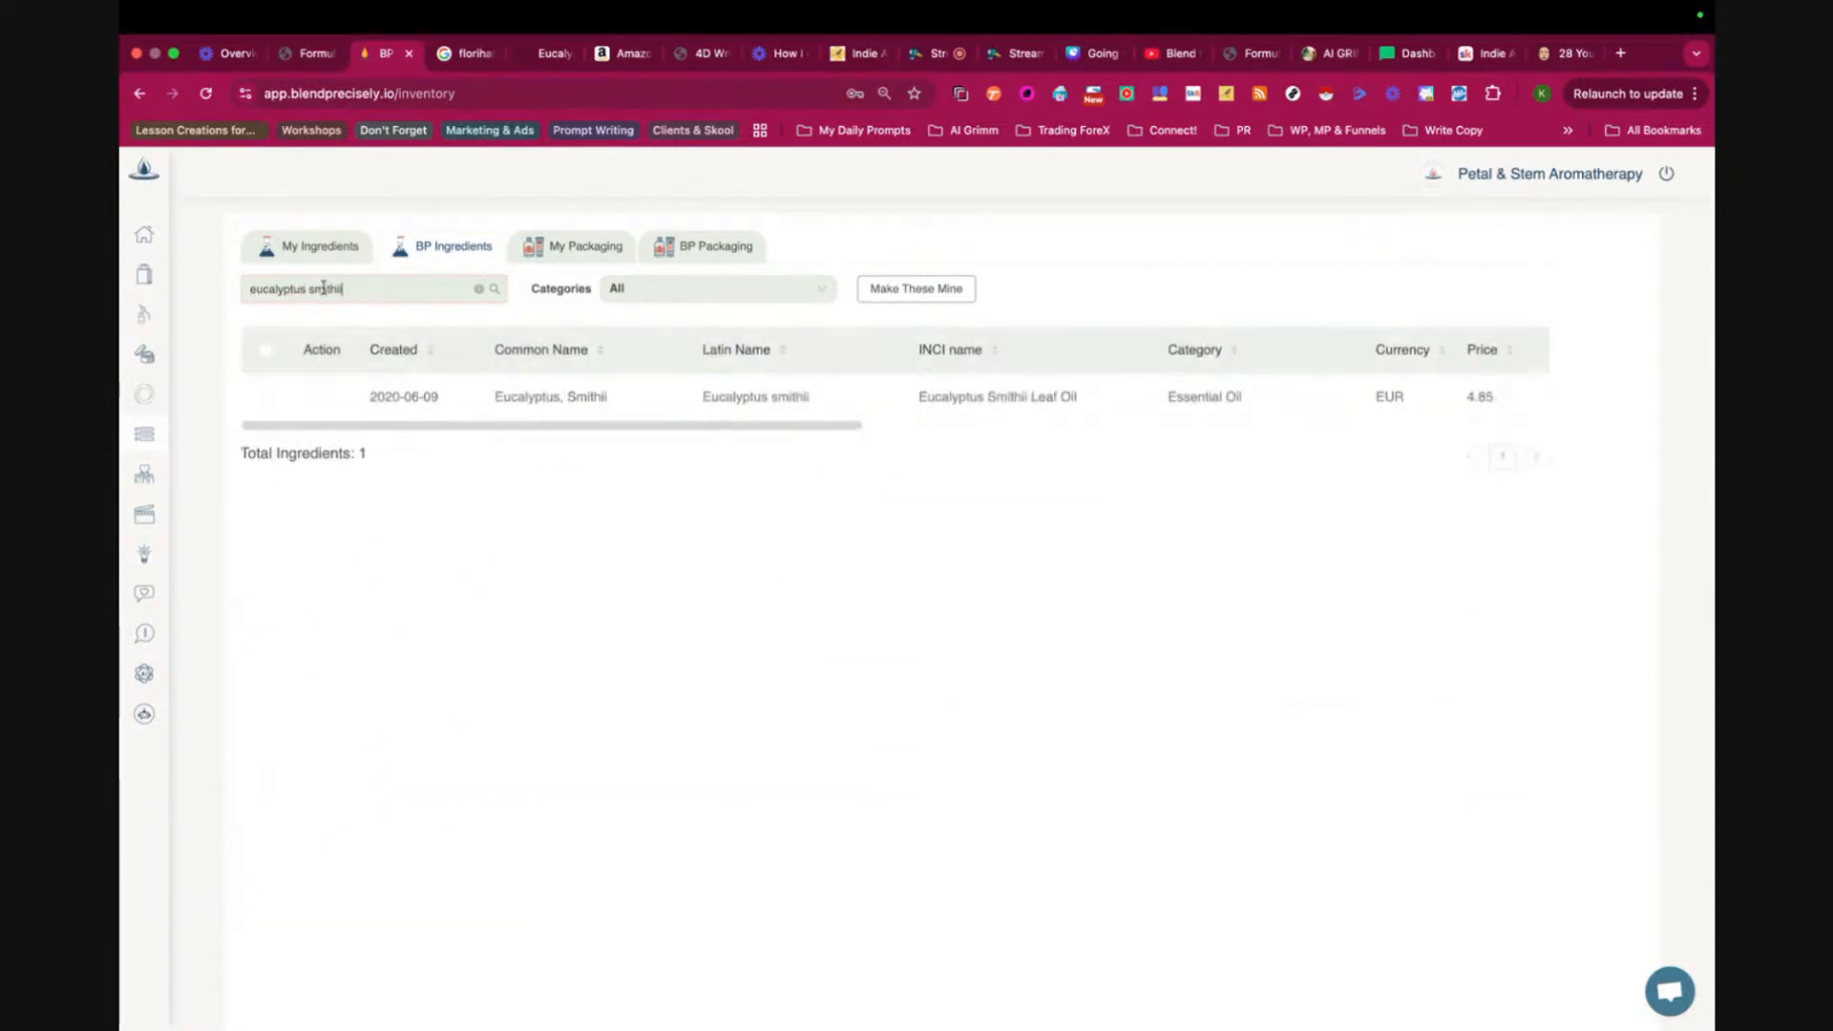
pyautogui.click(884, 292)
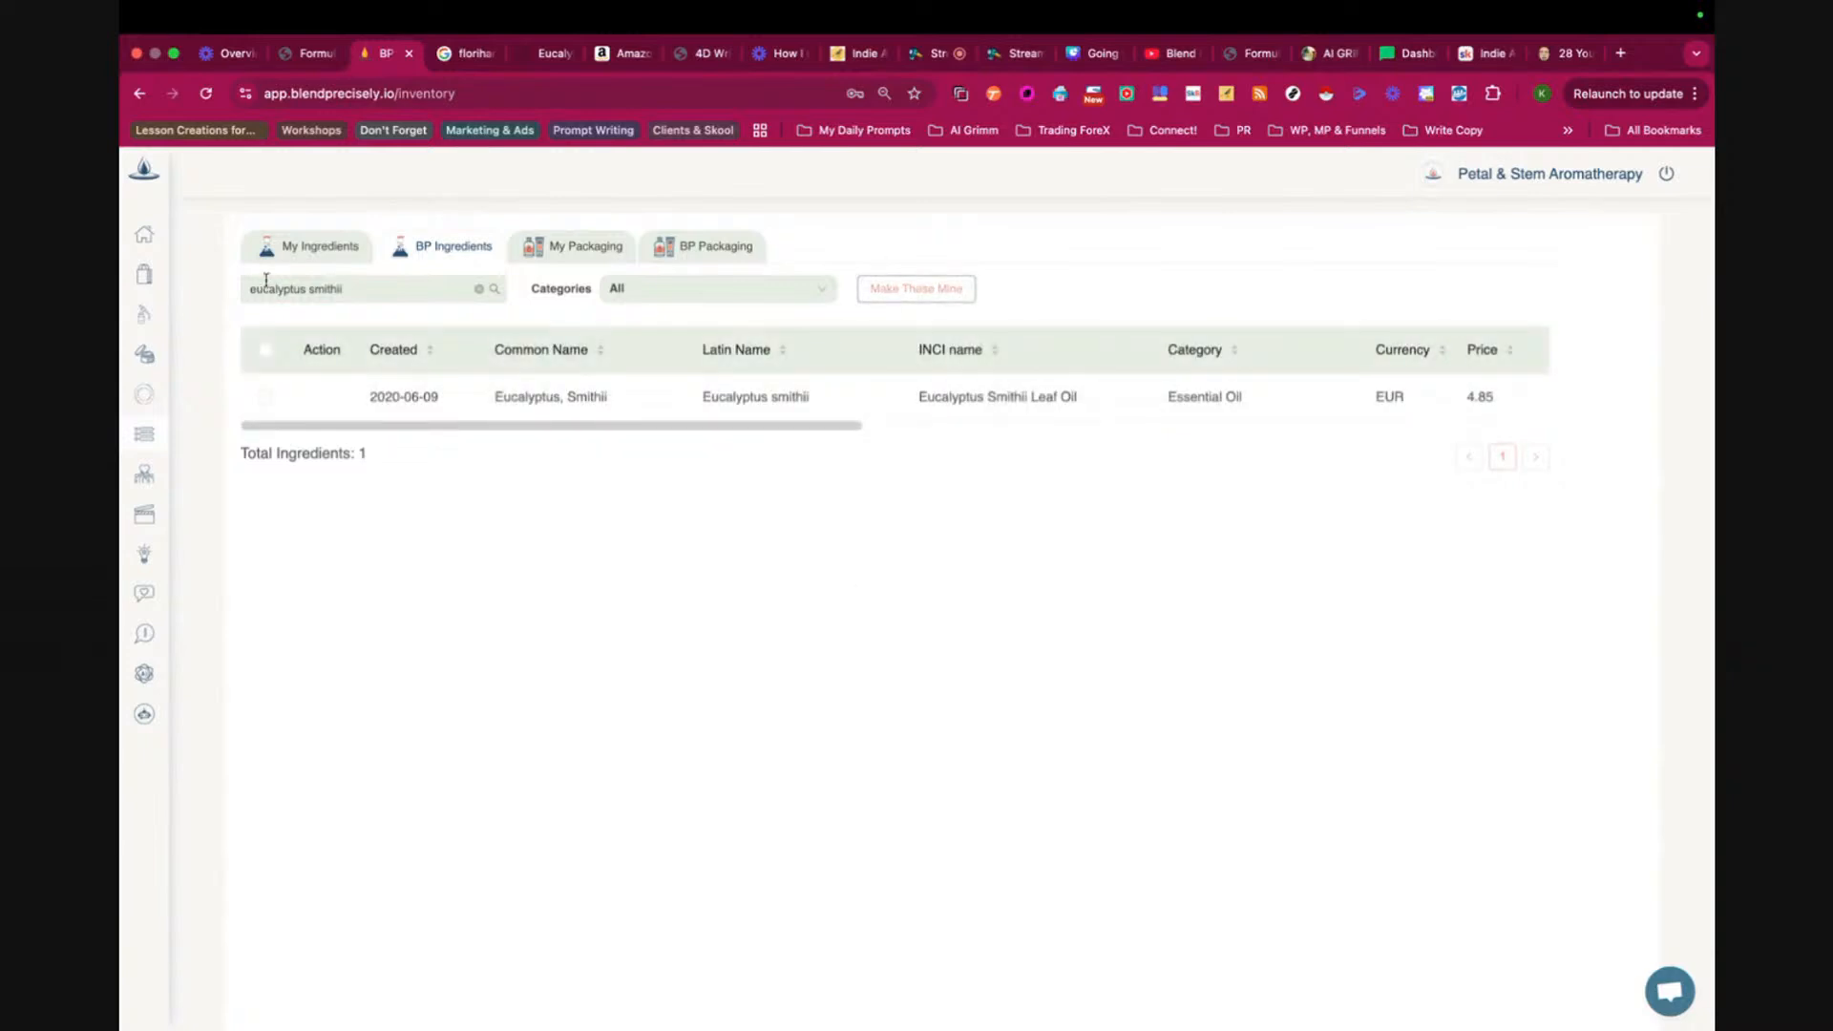
# - Look up the 30 g price on Florihana's Eucalyptus Smithii page and set the ingredient's price to 10.16 in My Ingredients
pyautogui.click(304, 249)
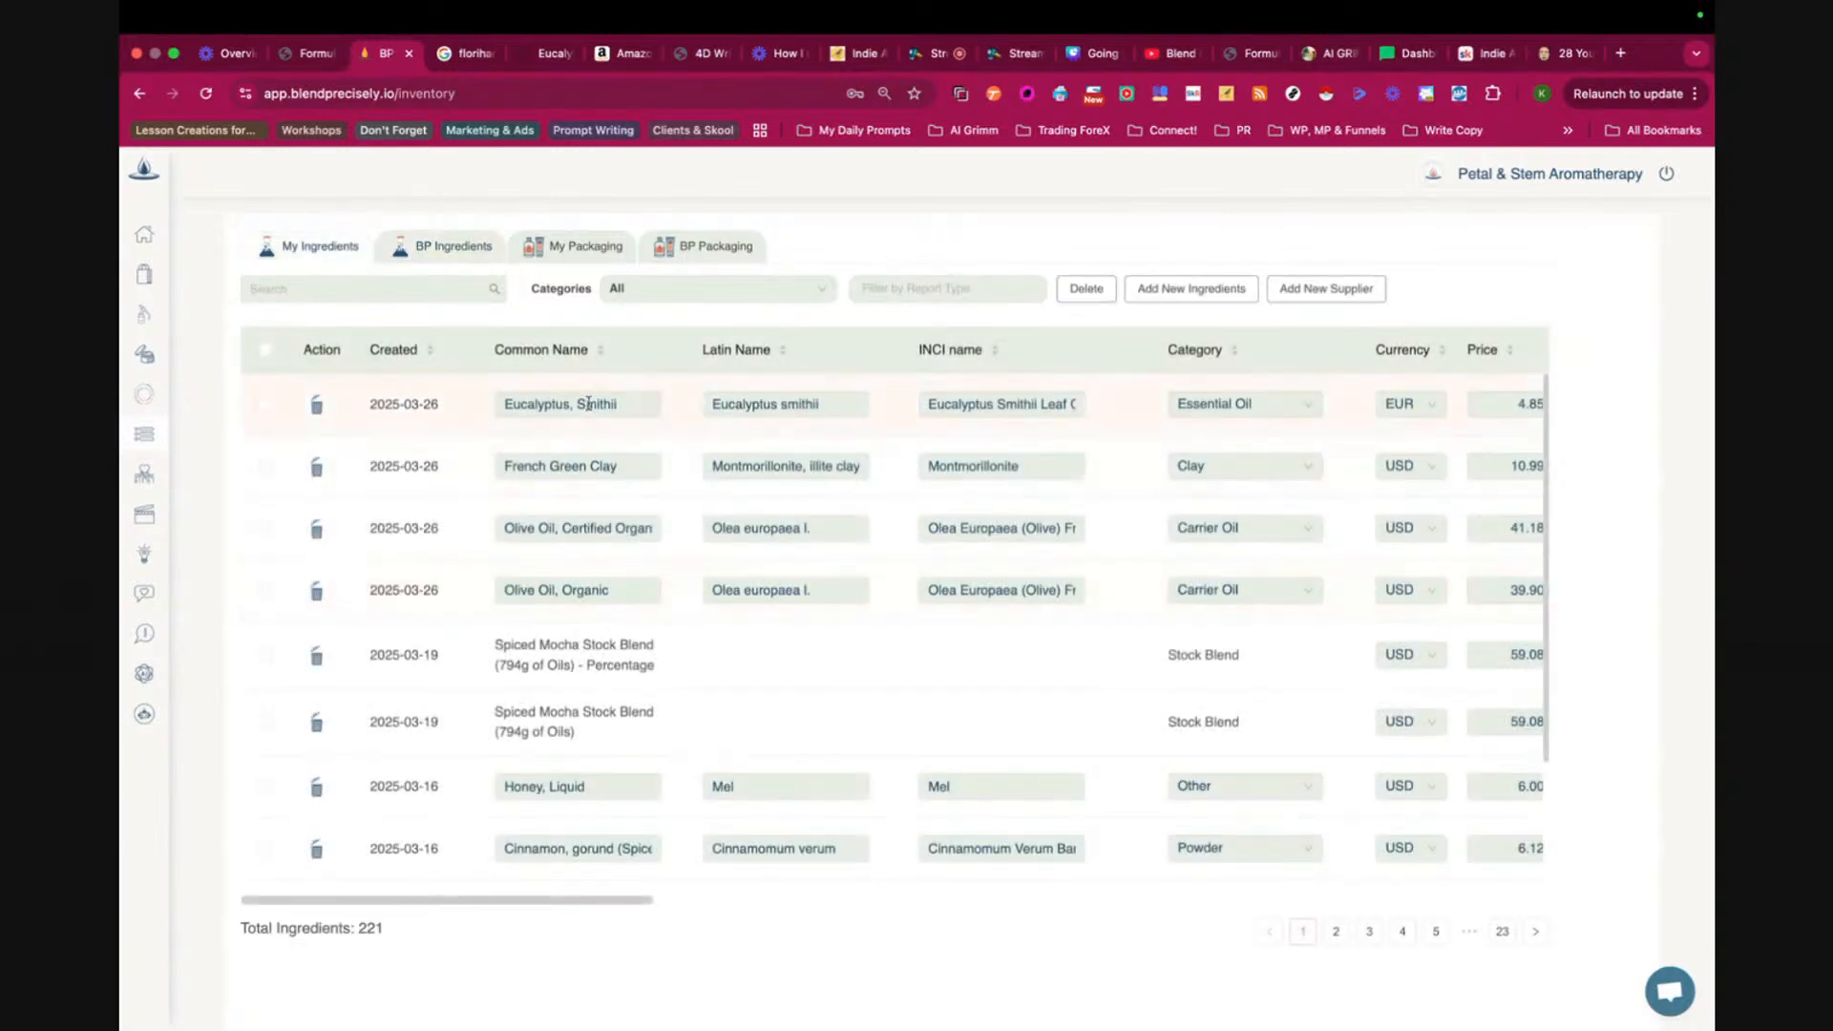
pyautogui.hscroll(10, 790, 410)
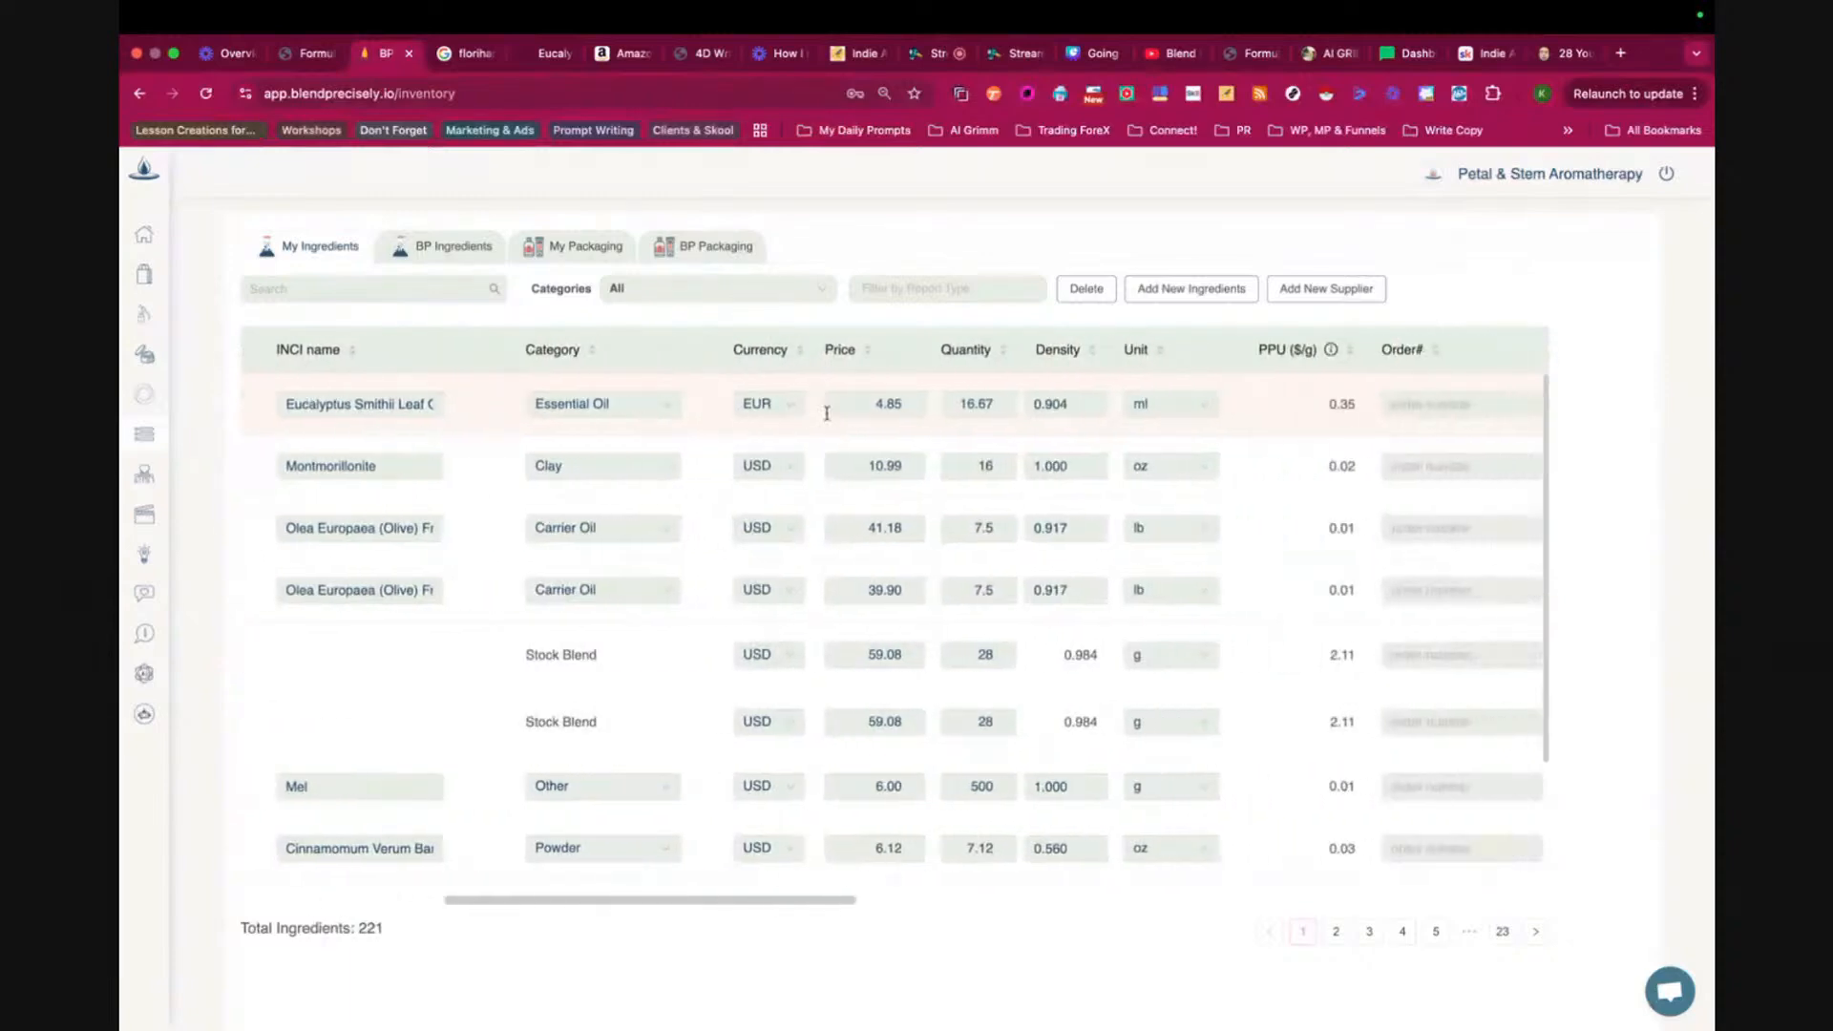
pyautogui.hscroll(3, 826, 413)
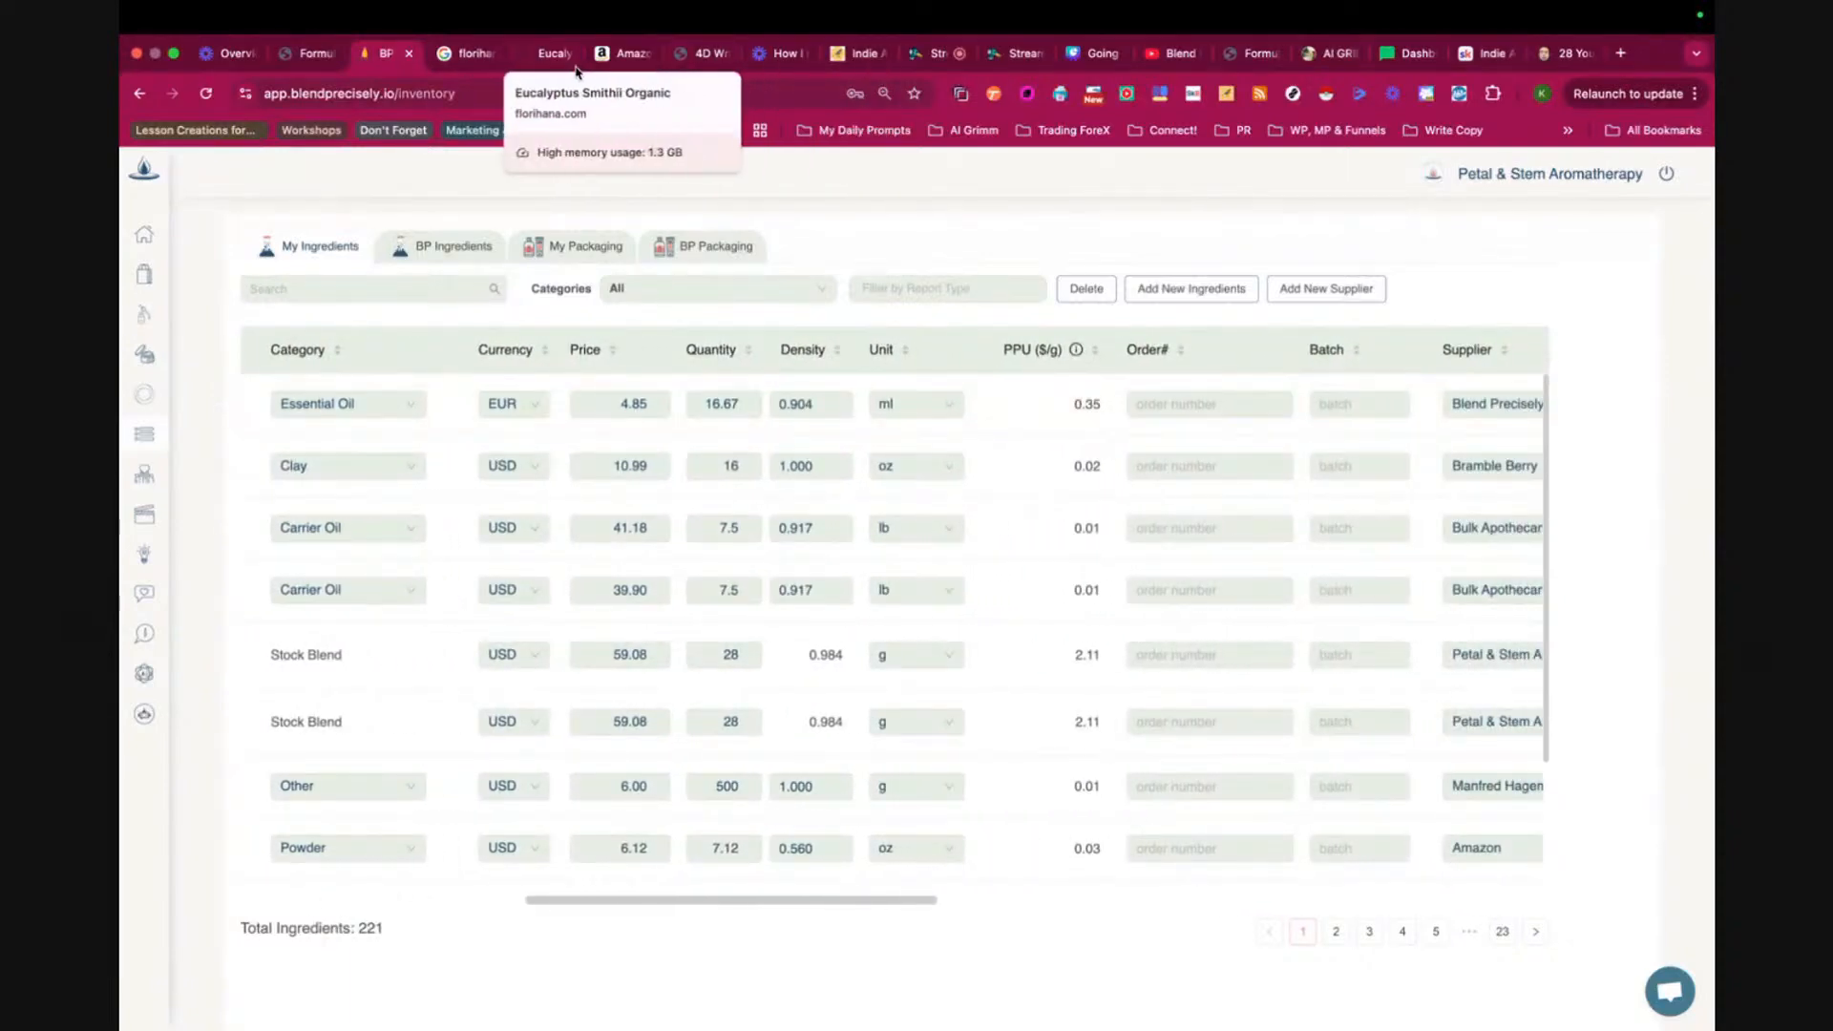
pyautogui.click(545, 61)
pyautogui.moveTo(545, 61); pyautogui.dragTo(465, 57)
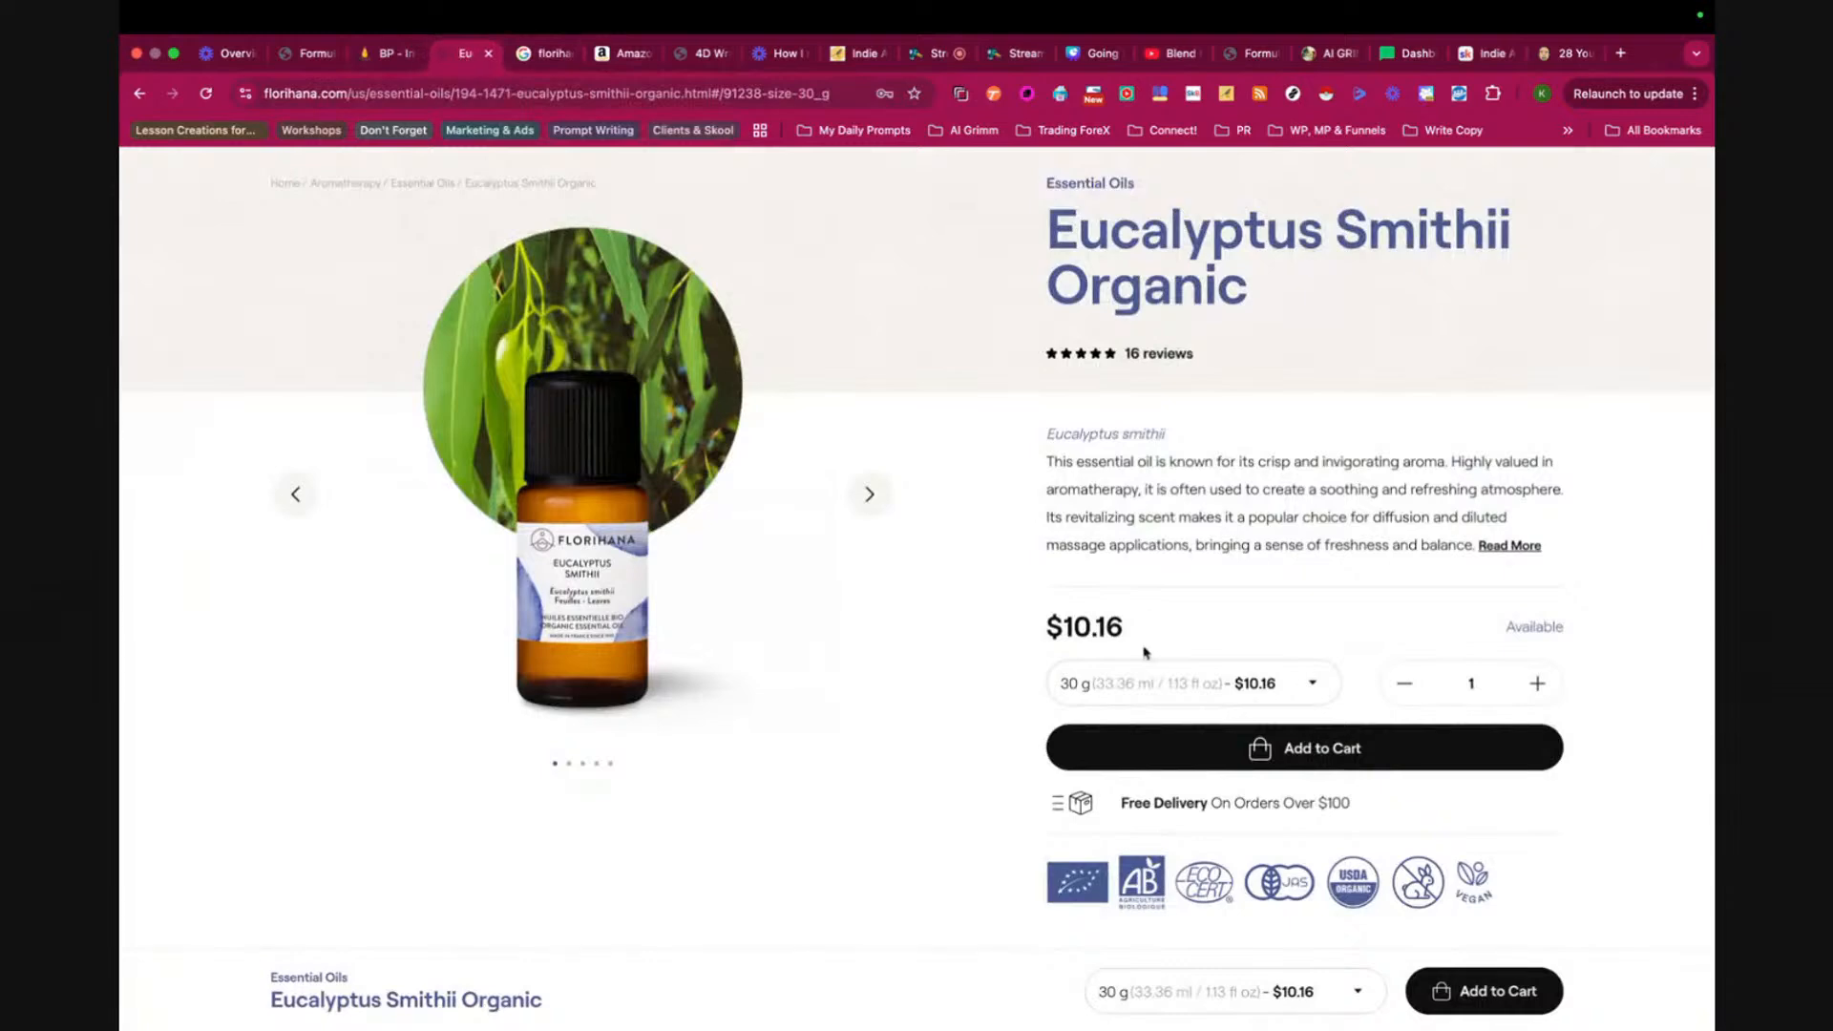
pyautogui.click(385, 54)
pyautogui.moveTo(606, 399); pyautogui.dragTo(655, 401)
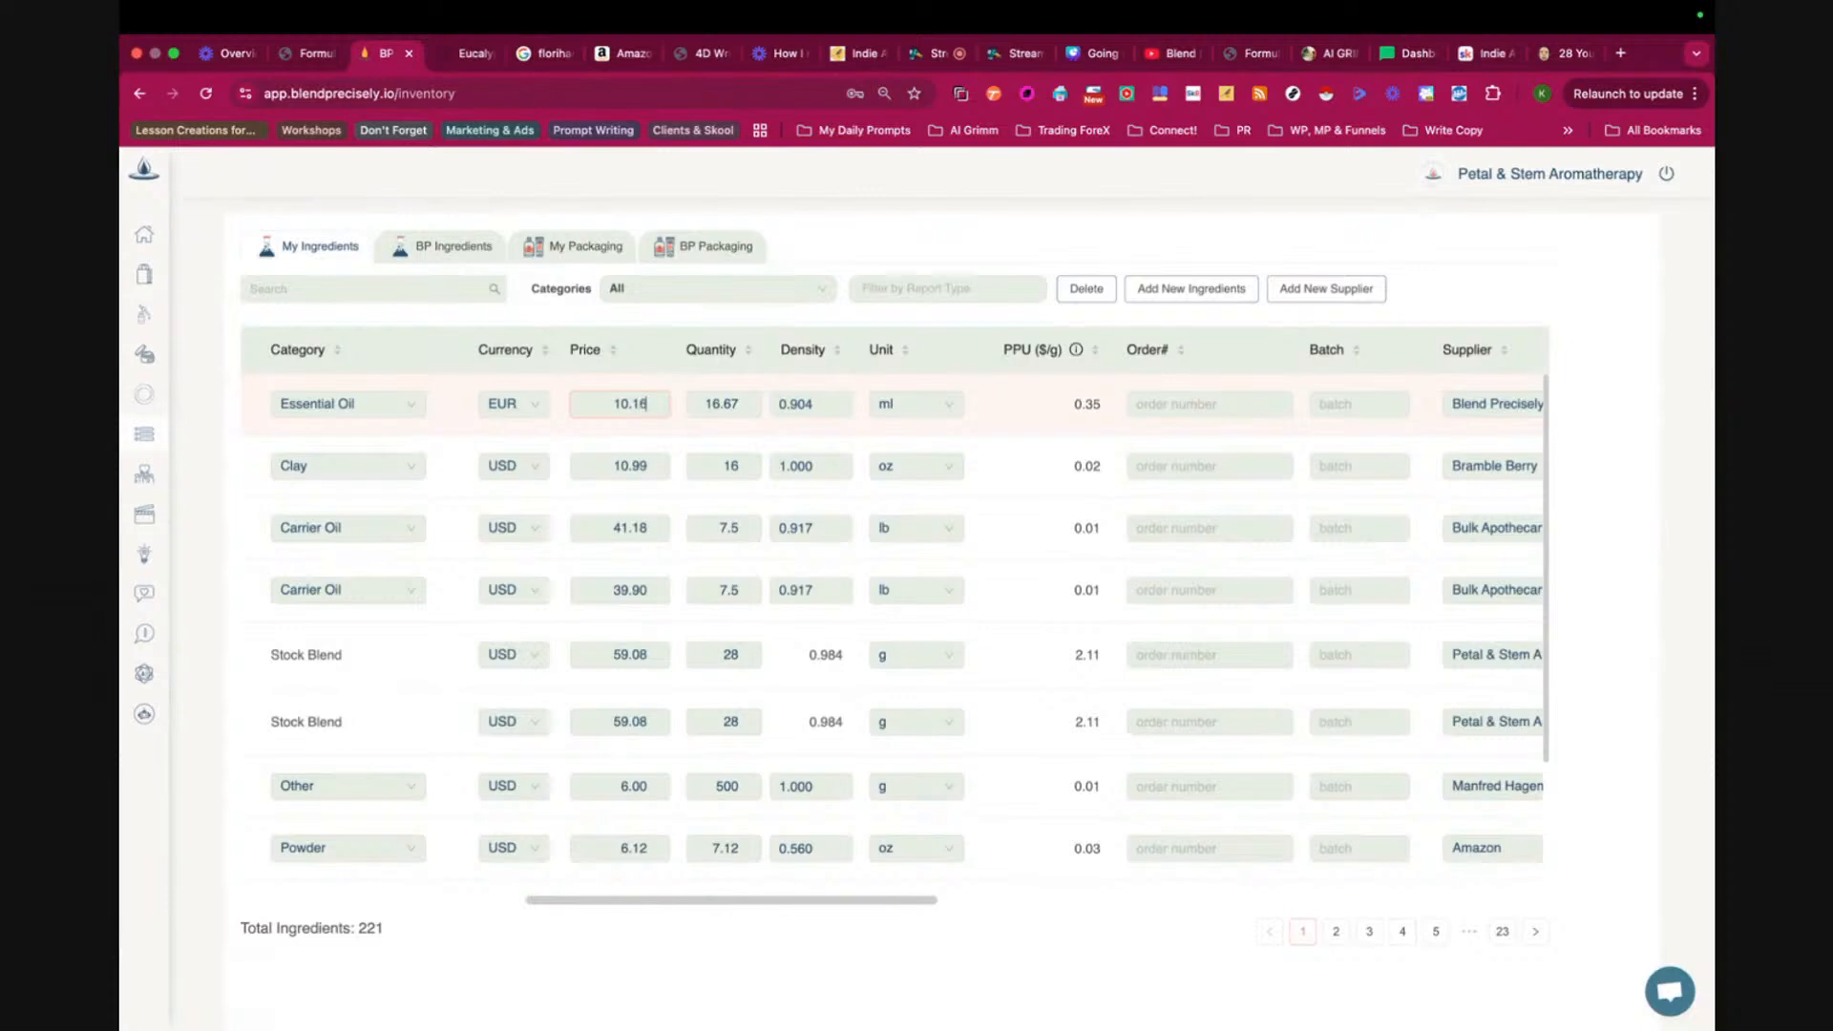
# - Set the Eucalyptus, Smithii quantity to 30 g and its currency to USD
pyautogui.click(703, 404)
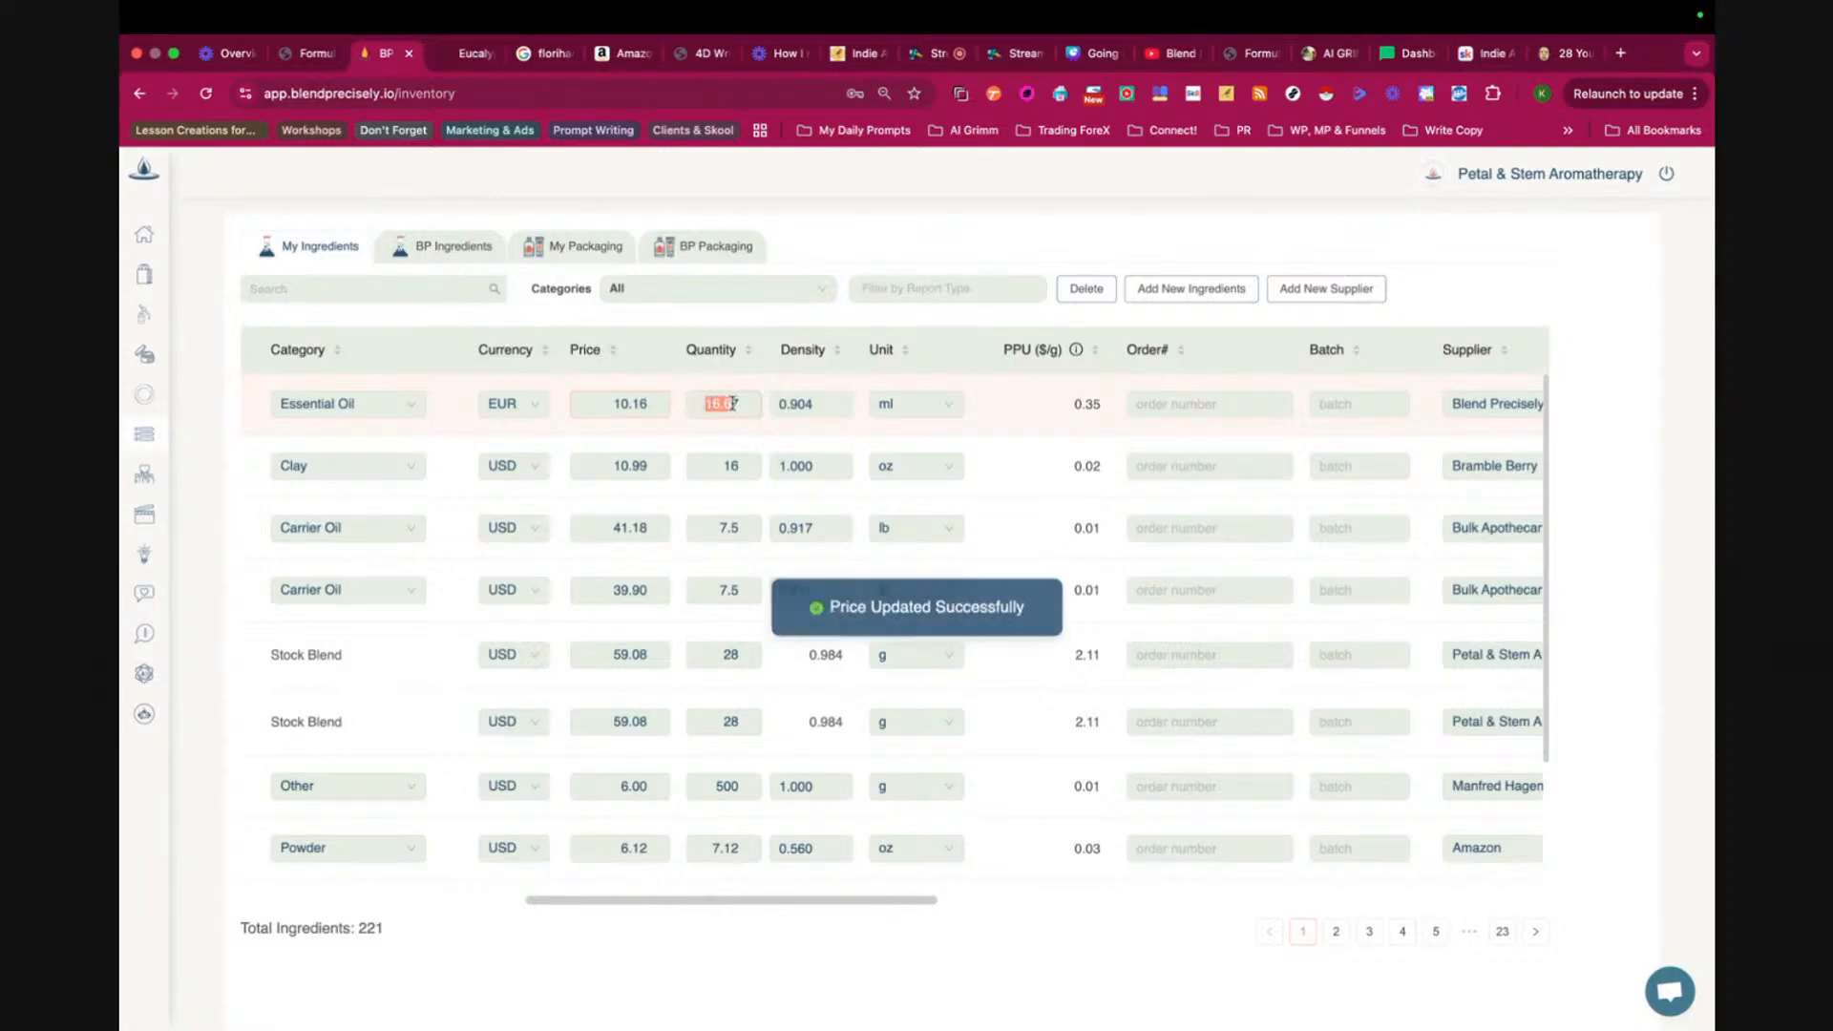
pyautogui.moveTo(741, 404); pyautogui.dragTo(681, 406)
pyautogui.write('30')
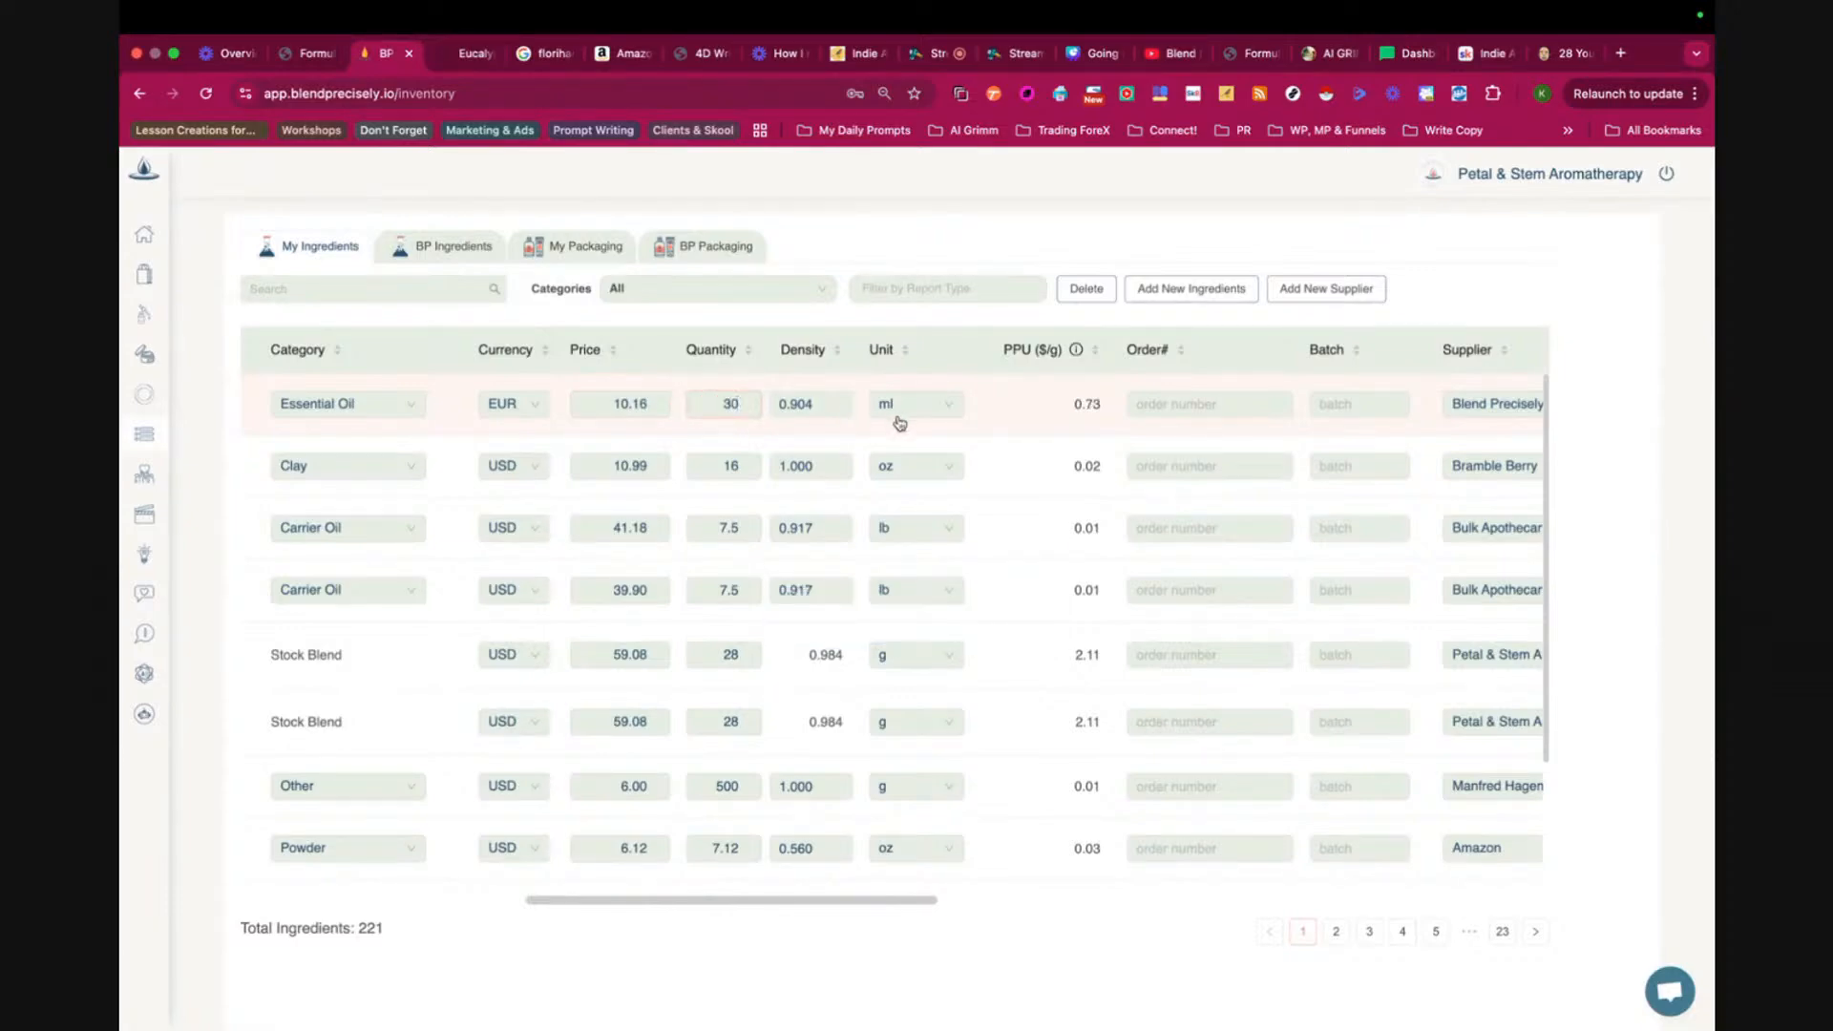
pyautogui.click(898, 420)
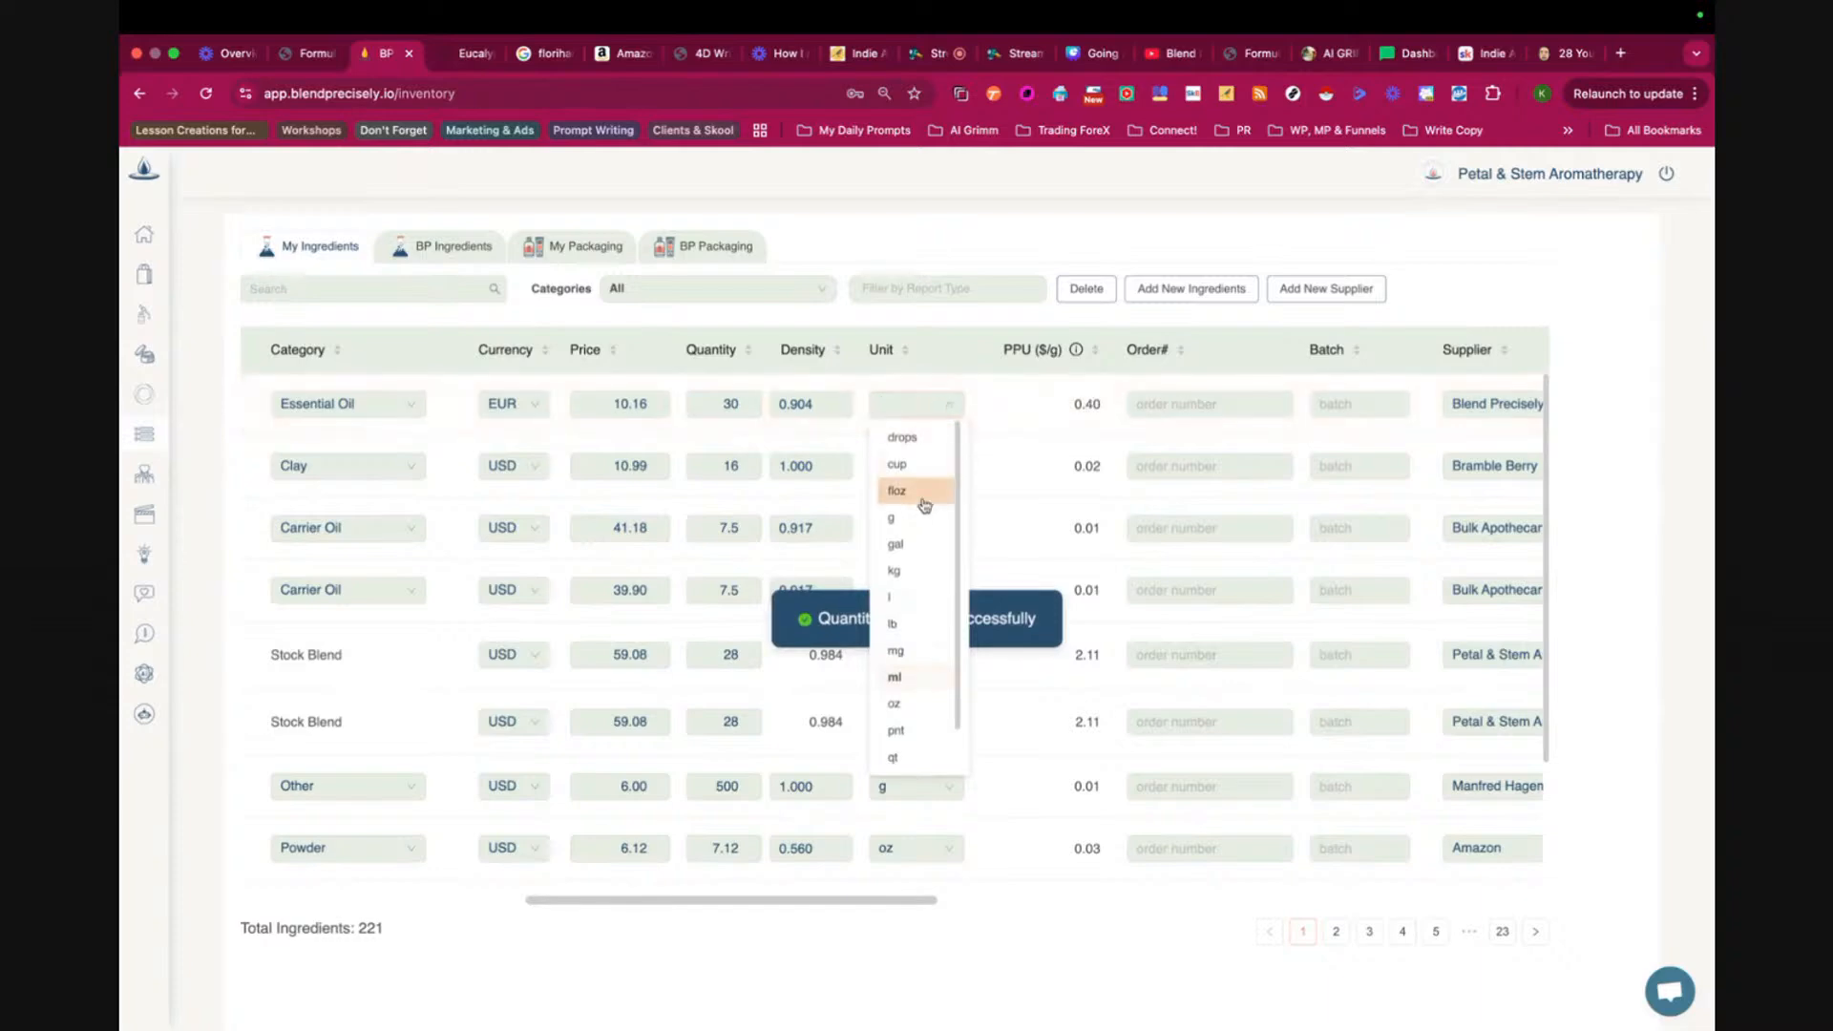
pyautogui.click(922, 519)
pyautogui.click(510, 402)
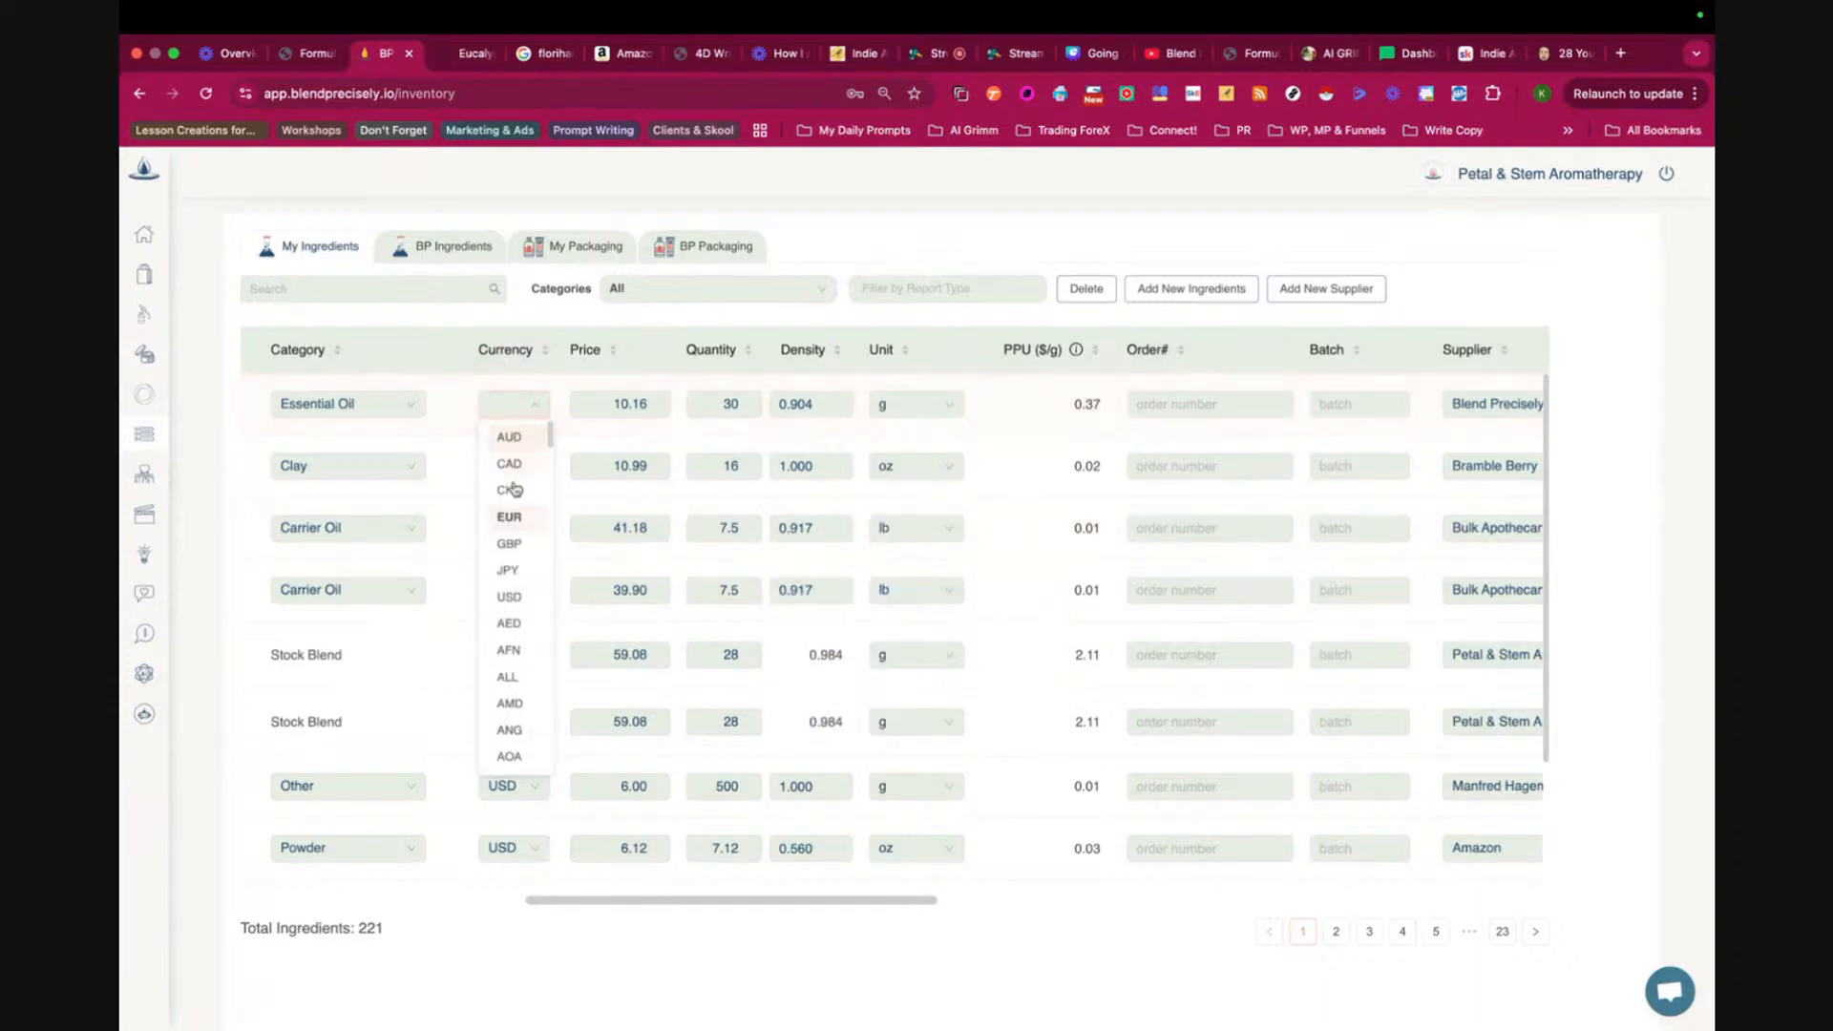
pyautogui.click(514, 597)
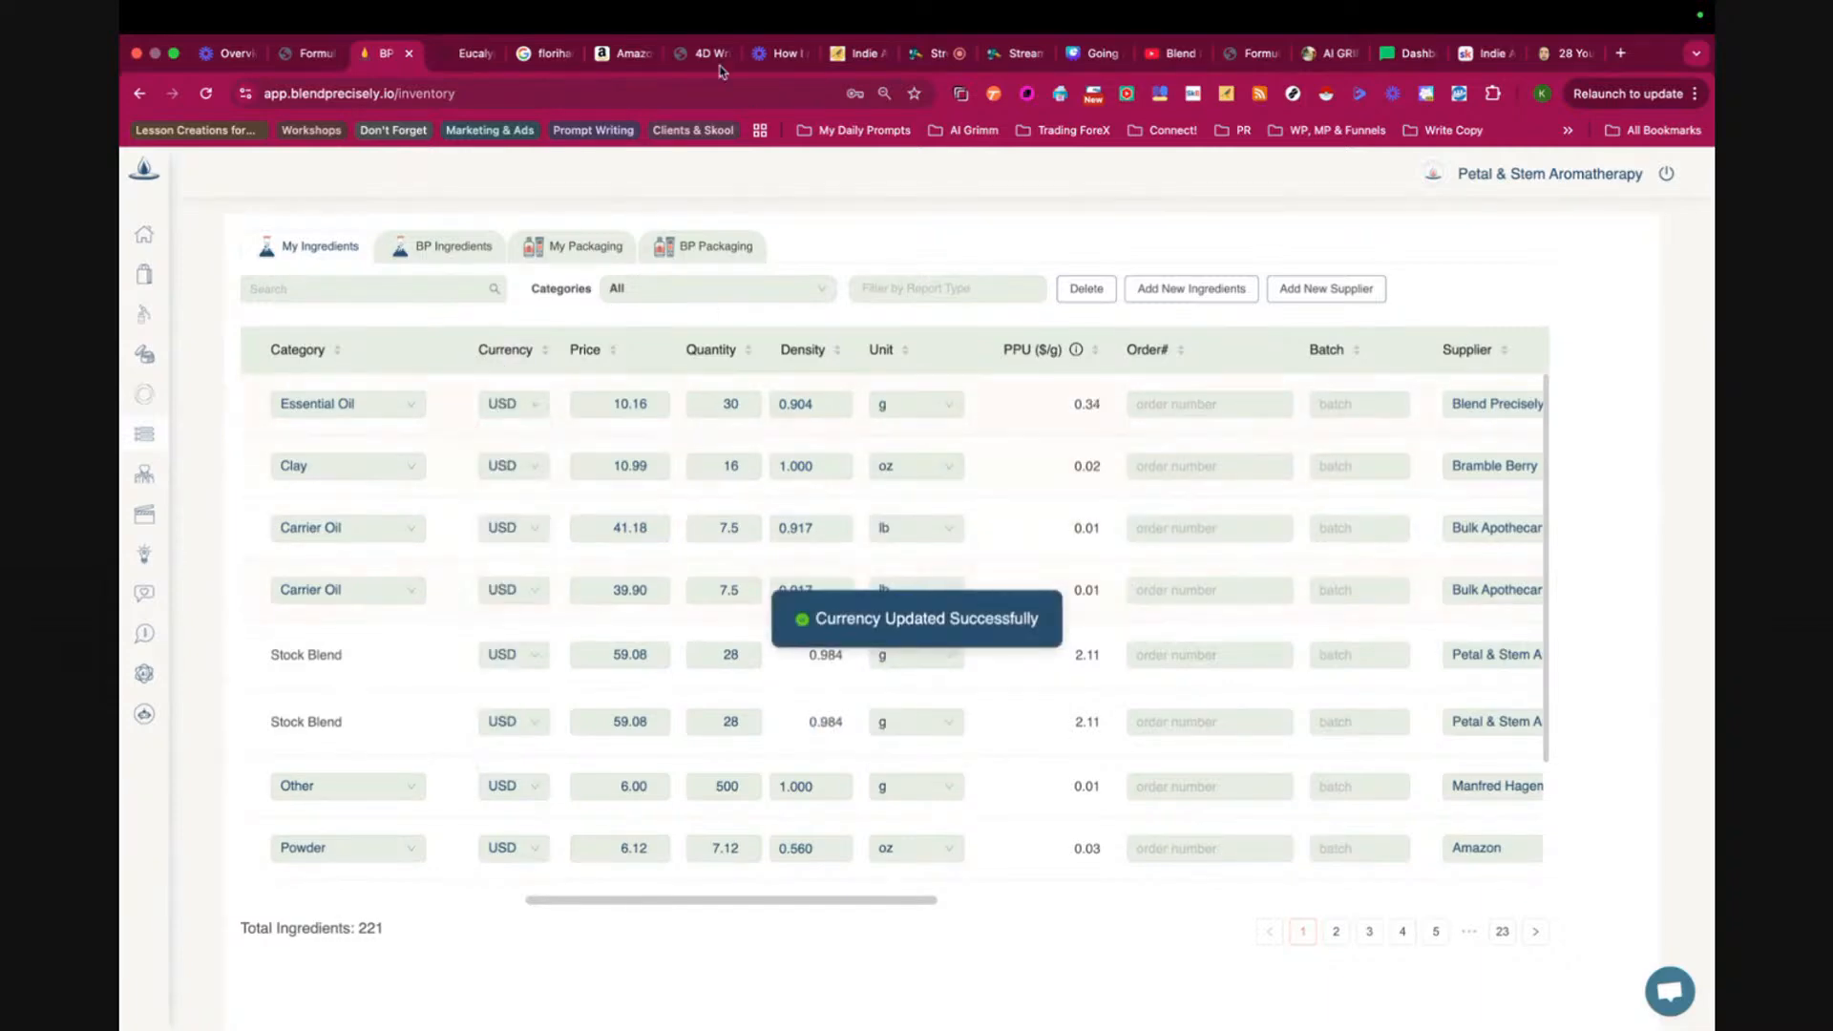
# - Download the GC/MS report FLE032AD190723ZA.pdf from the technical documents on Florihana's Eucalyptus Smithii page
pyautogui.click(456, 57)
pyautogui.scroll(-10, 935, 532)
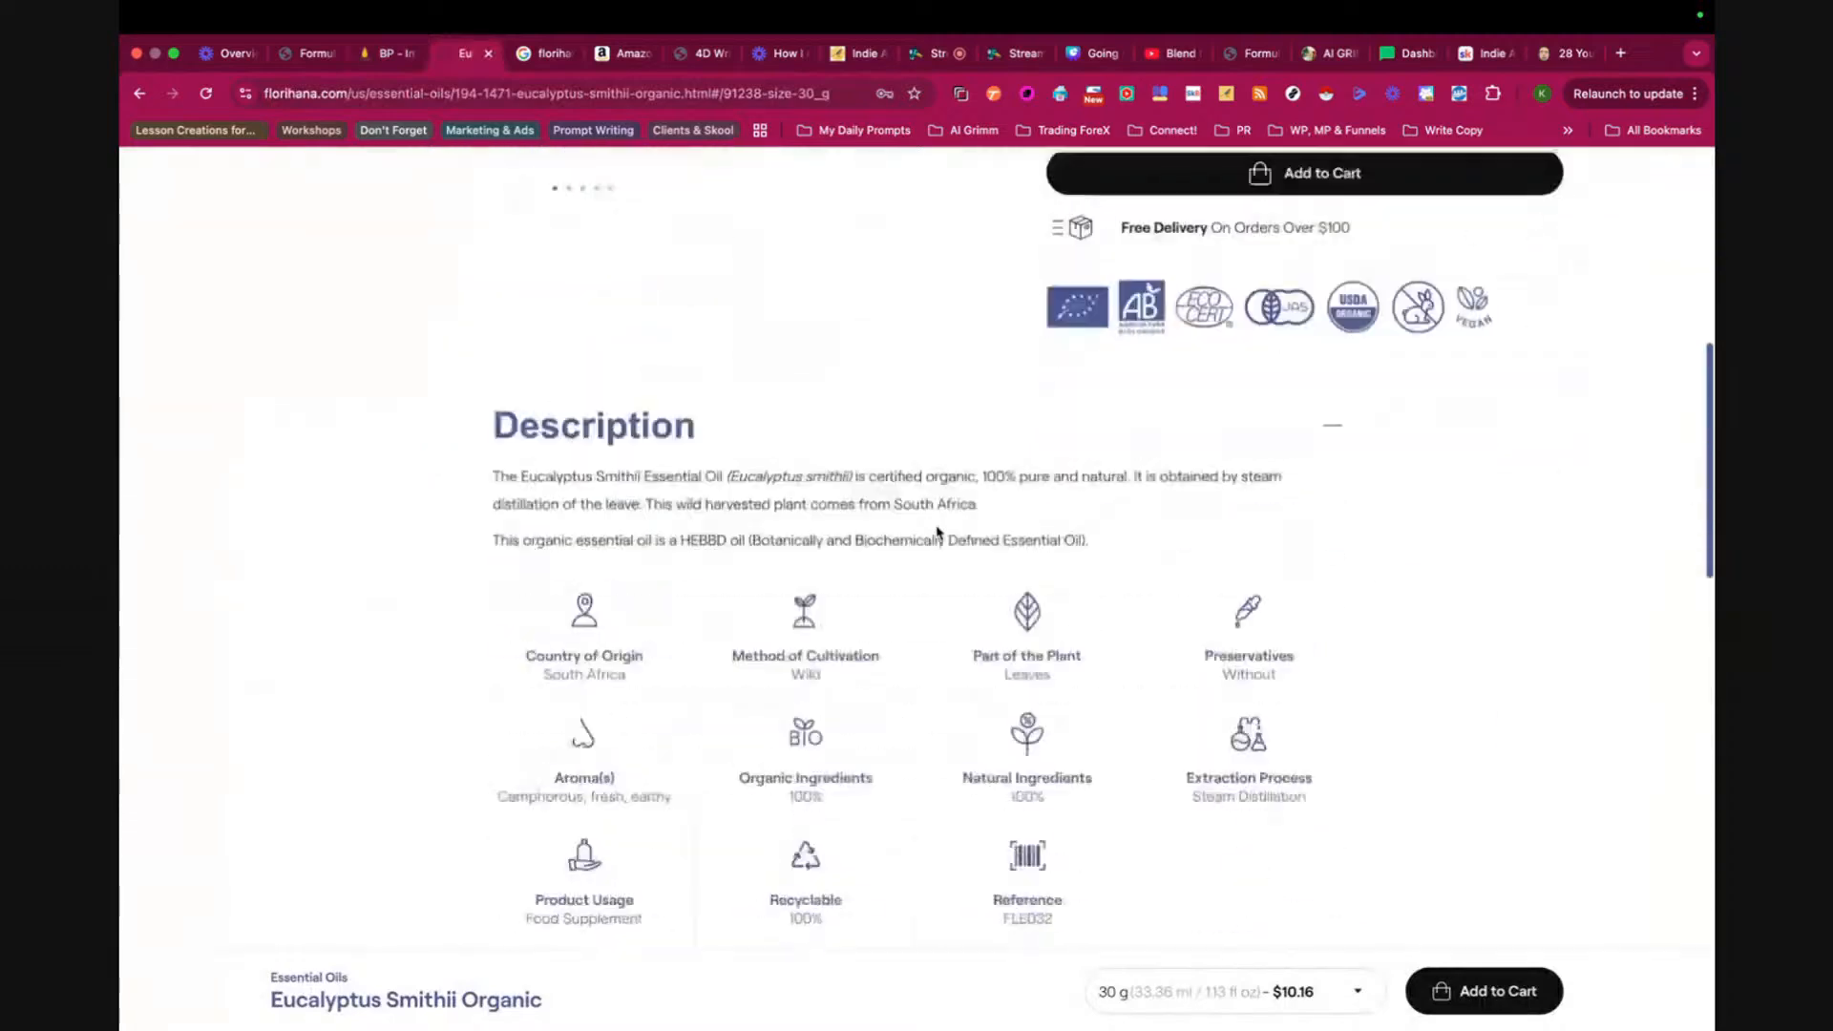
pyautogui.click(742, 656)
pyautogui.scroll(-5, 737, 668)
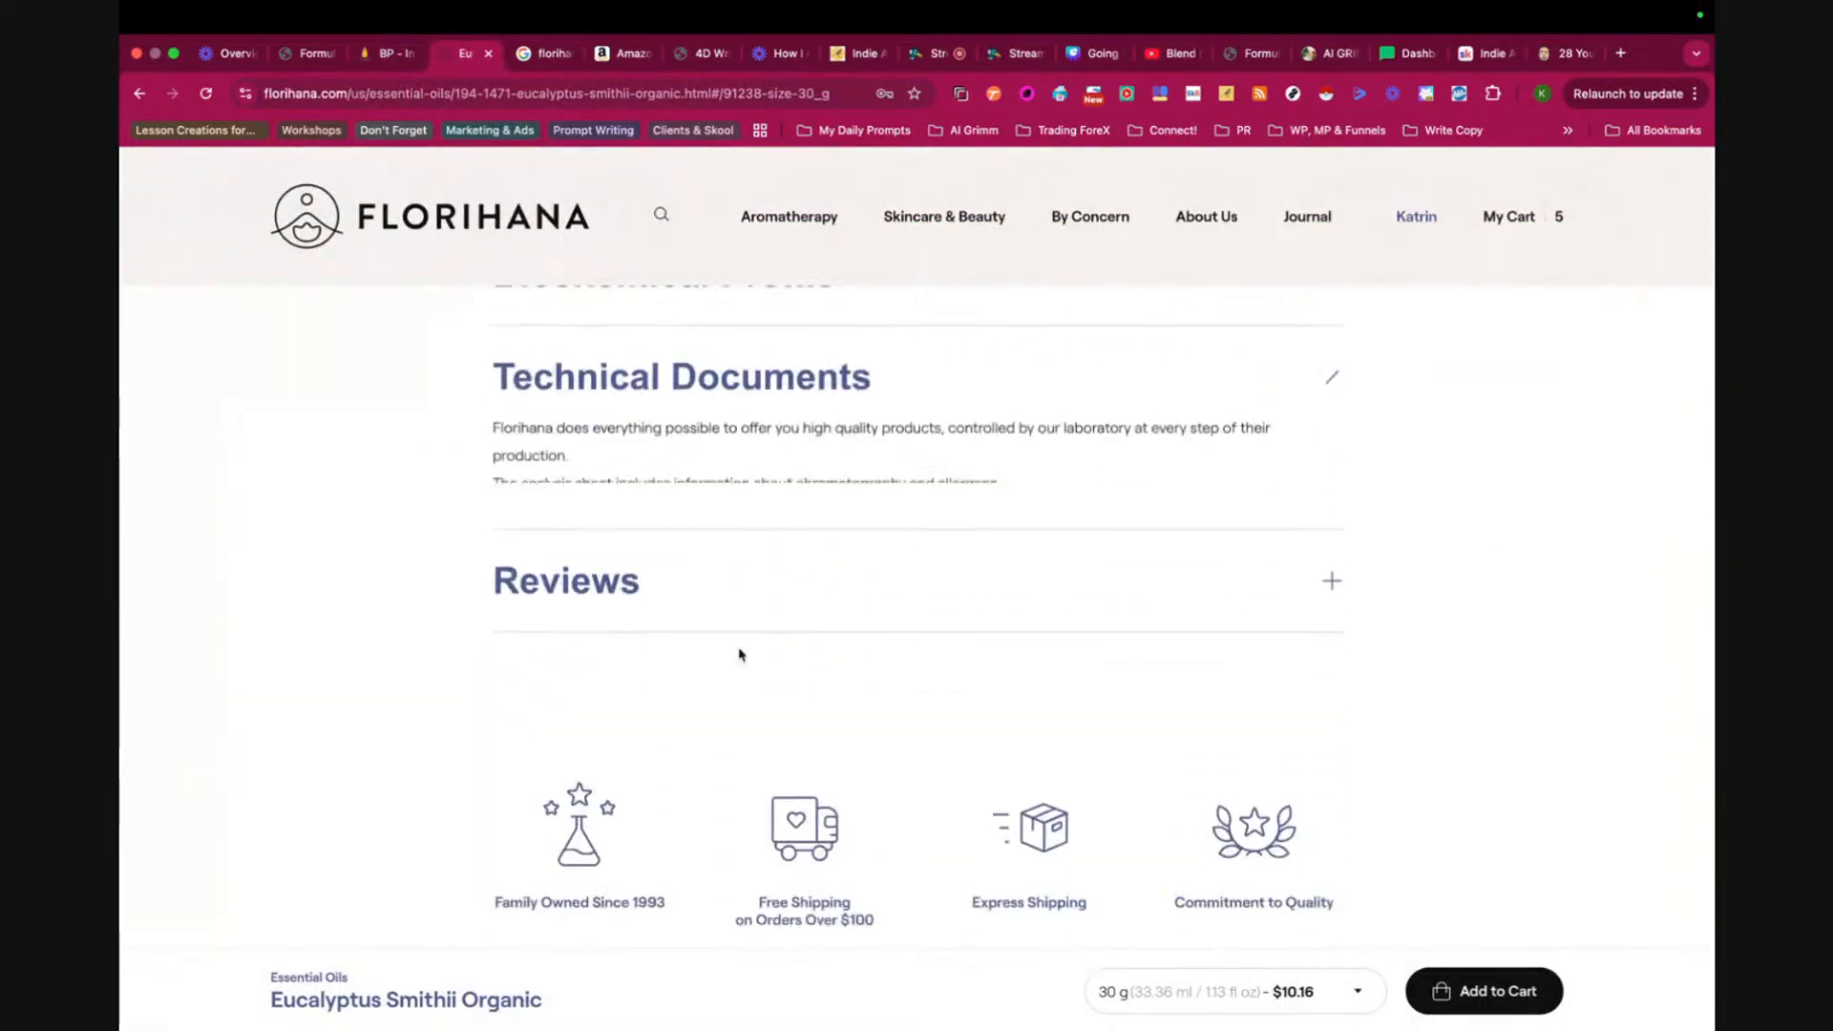
pyautogui.scroll(4, 728, 768)
pyautogui.click(626, 662)
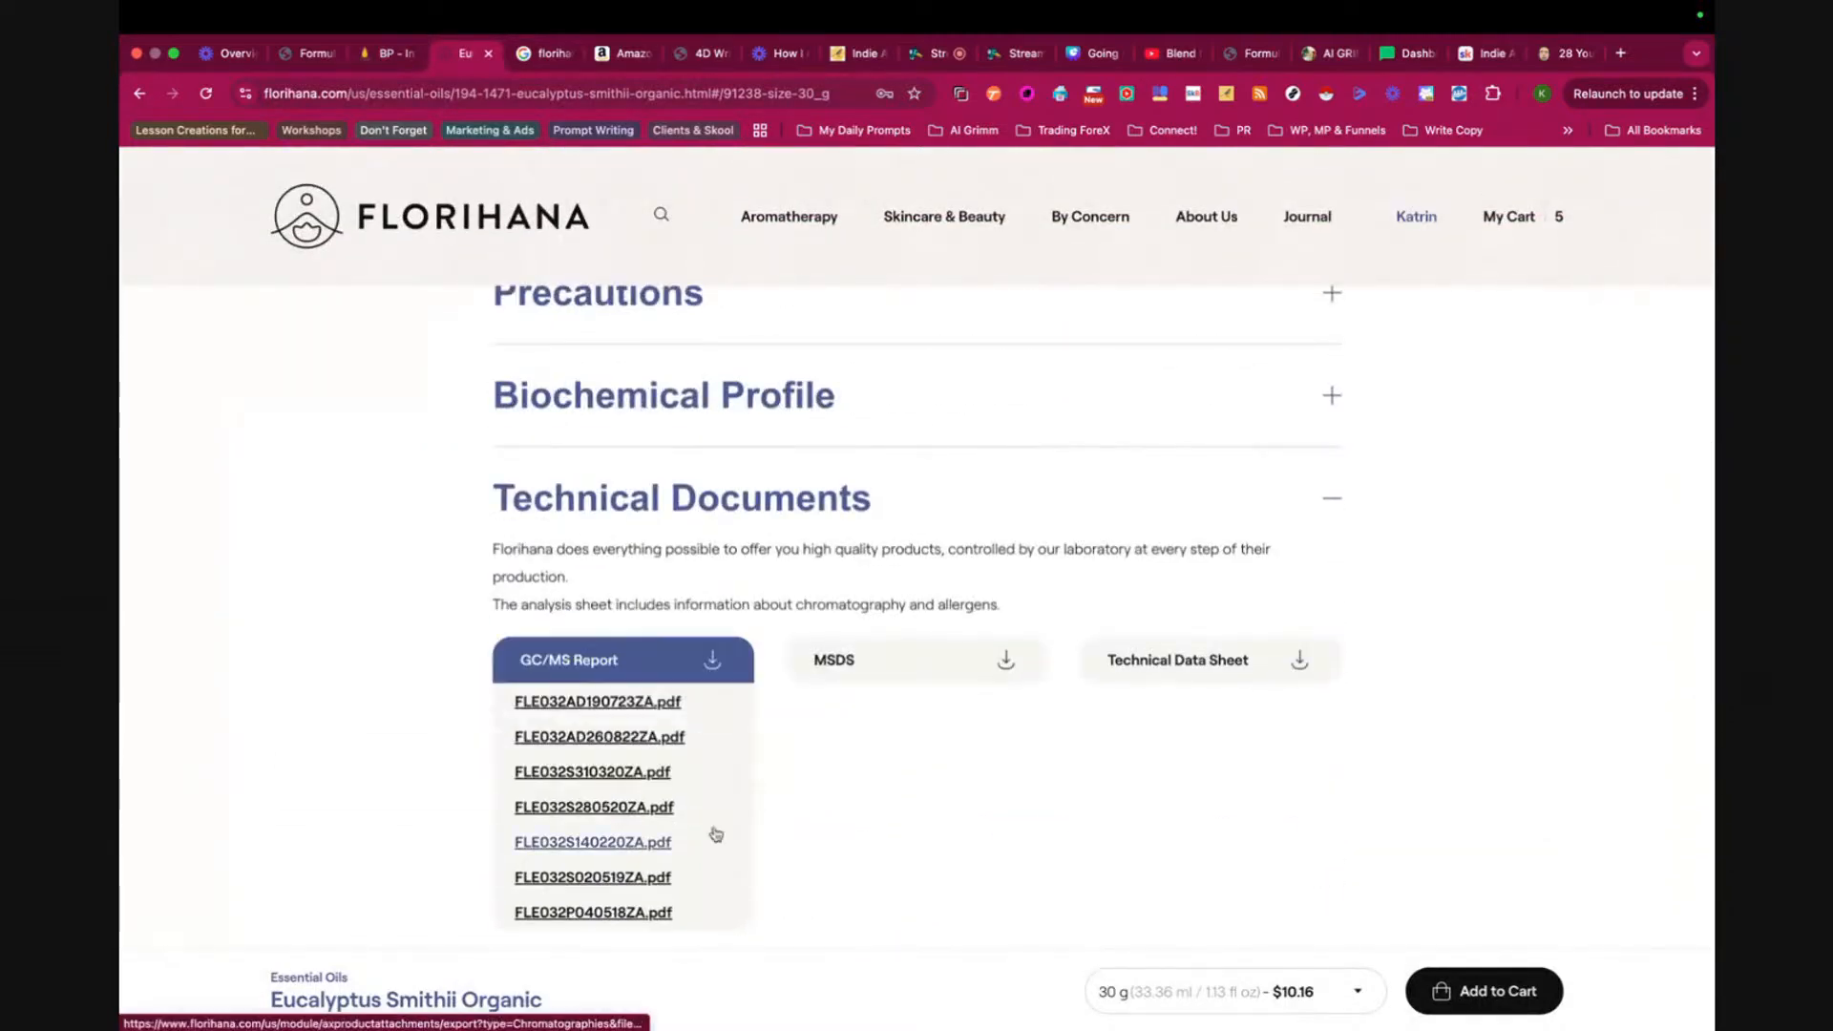
pyautogui.click(597, 702)
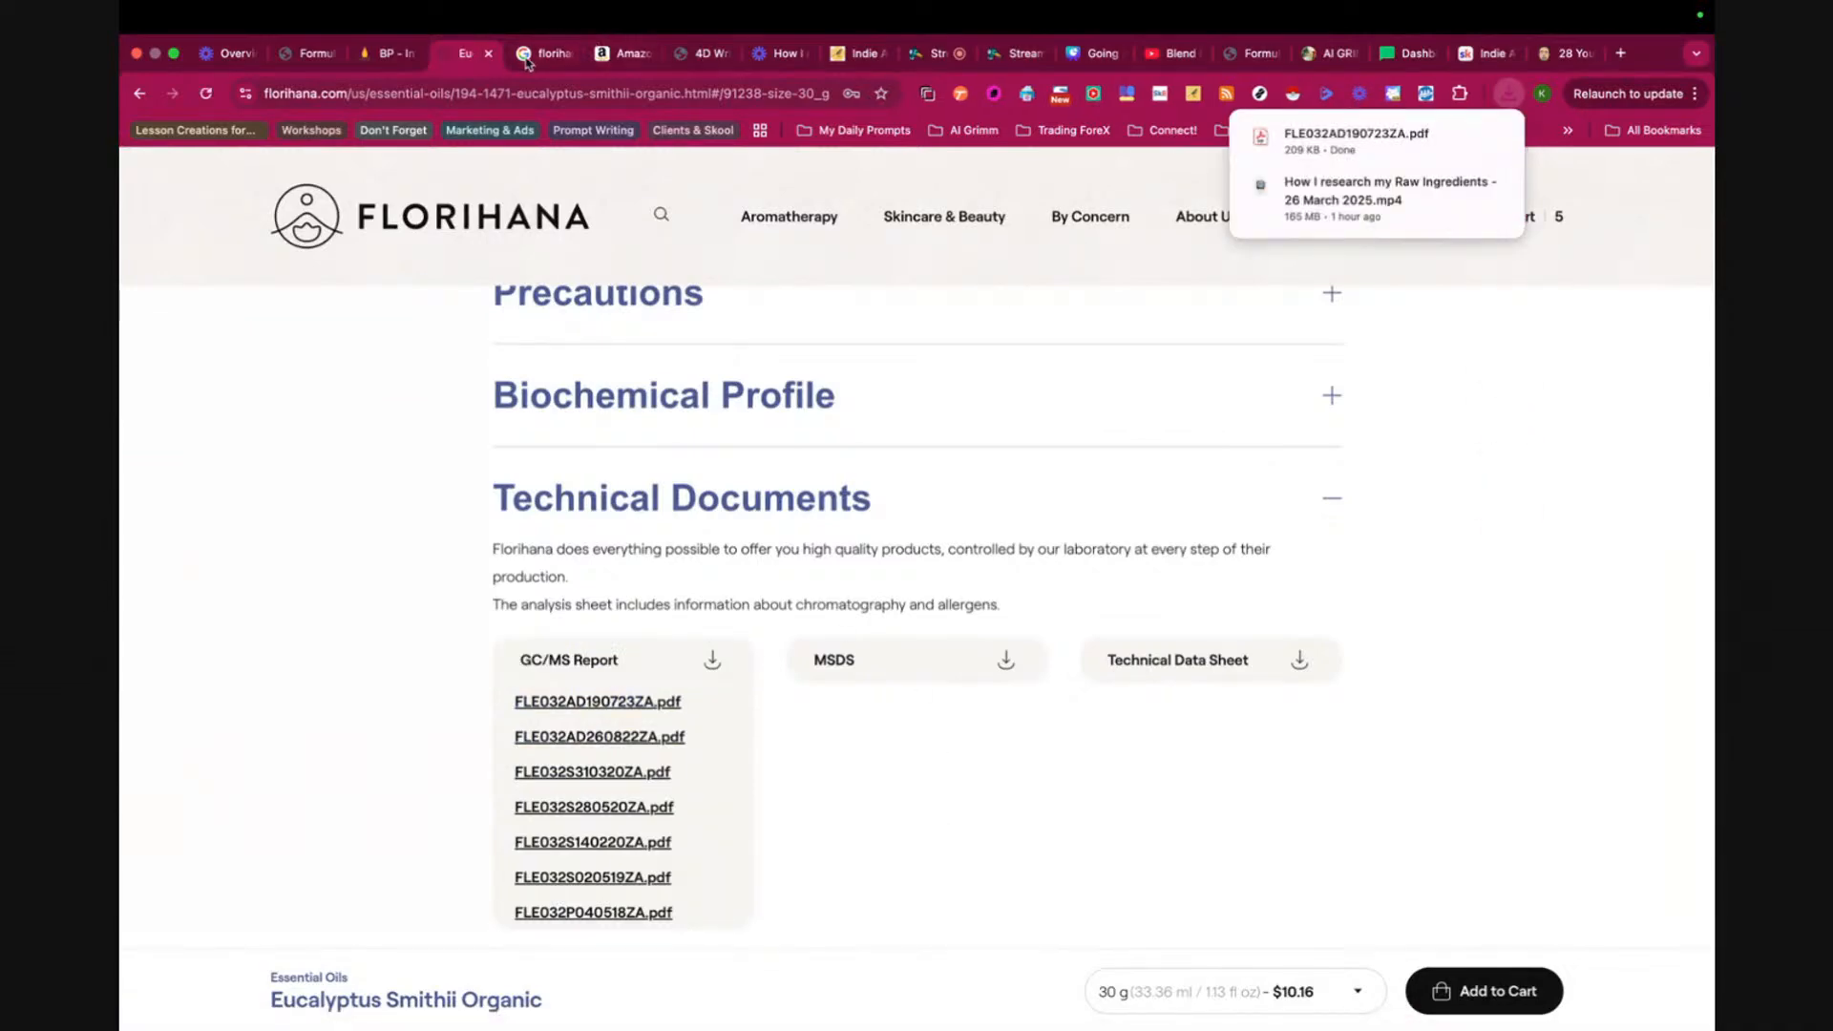
# - Back in the Blend Precisely inventory, set the Eucalyptus, Smithii supplier to Florihana P&S Prices
pyautogui.click(379, 56)
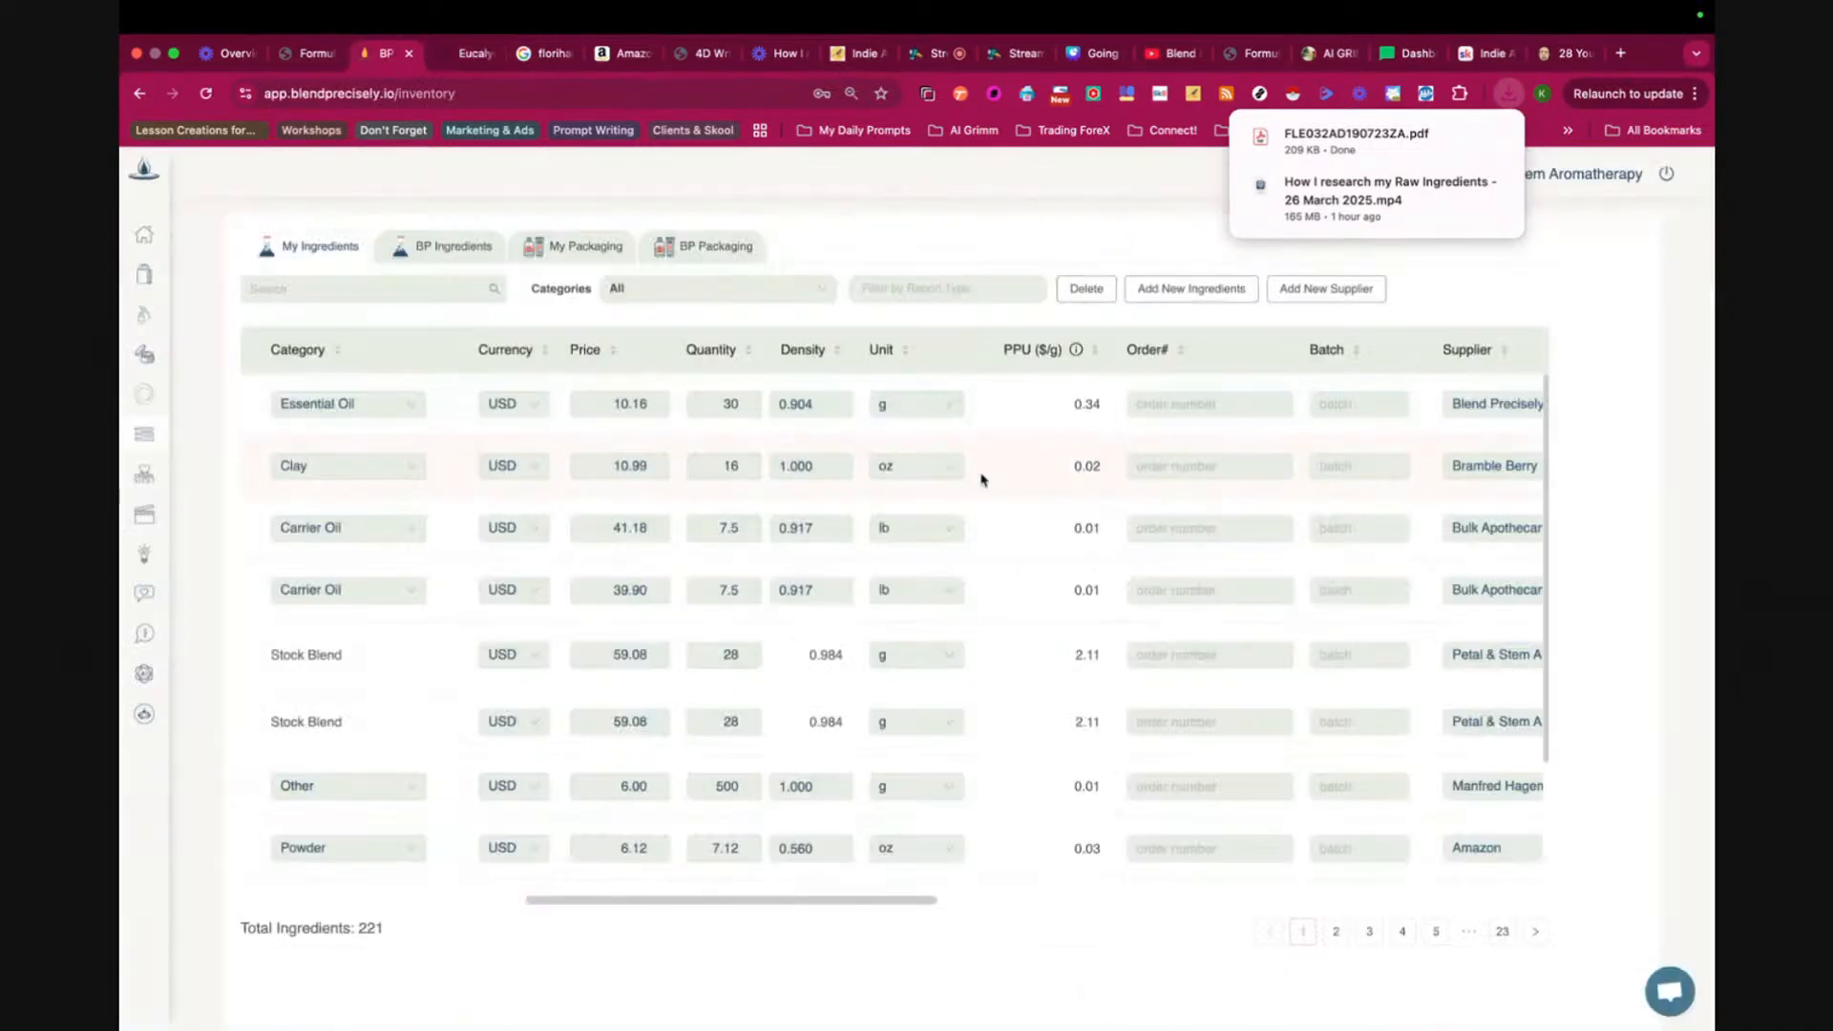
pyautogui.hscroll(5, 1092, 421)
pyautogui.click(1093, 411)
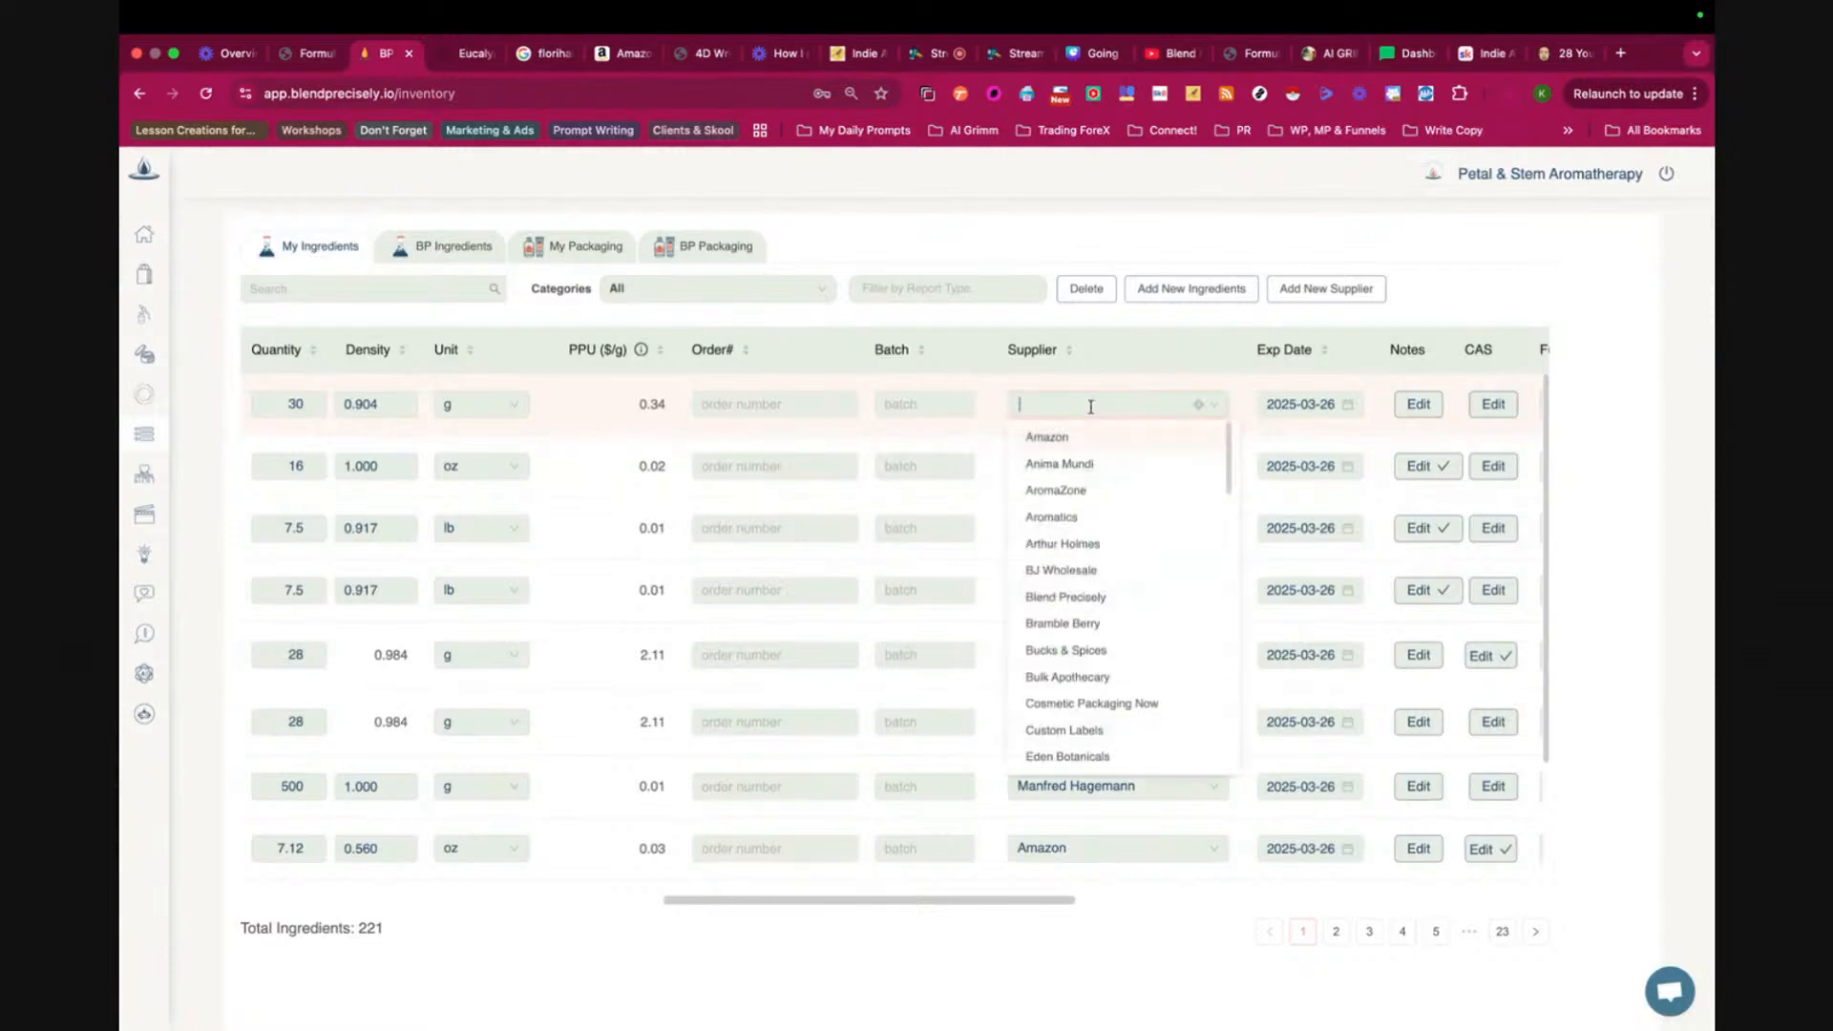
pyautogui.scroll(-3, 1093, 668)
pyautogui.scroll(-2, 1093, 668)
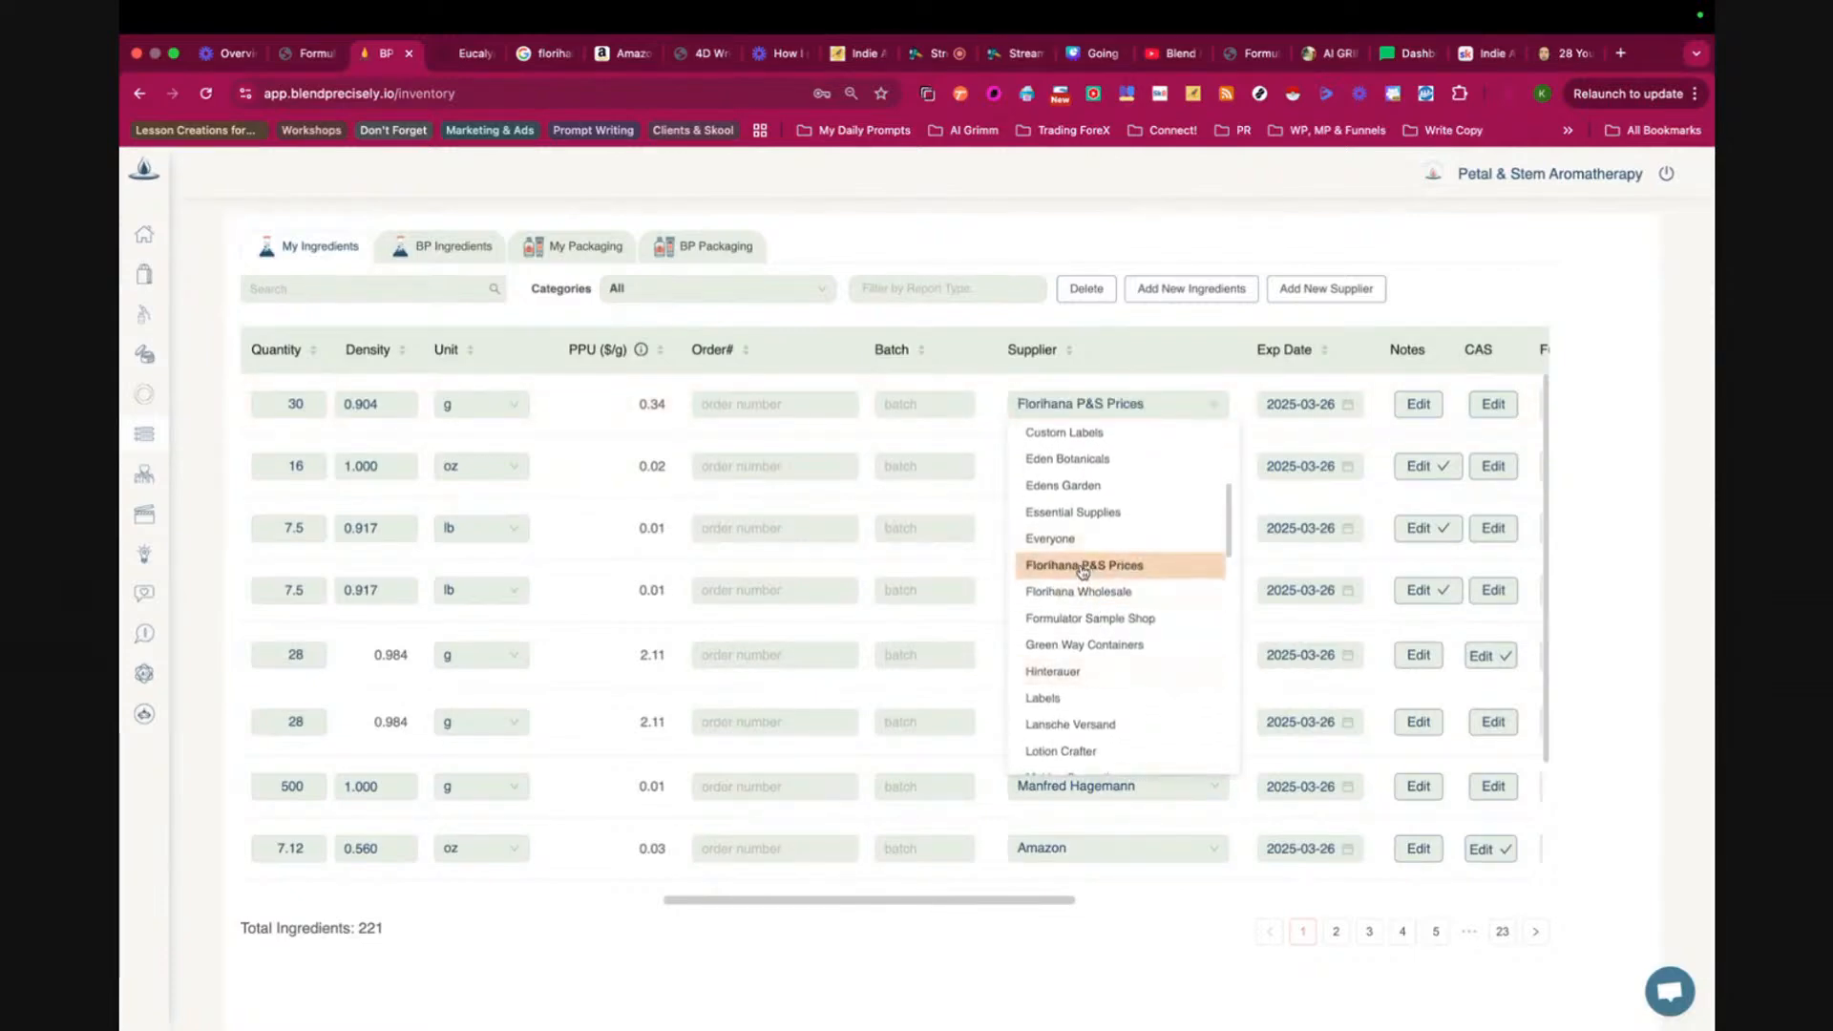
pyautogui.click(1080, 565)
# - Copy the URL of Florihana's Eucalyptus Smithii product page into the ingredient's notes and save them
pyautogui.hscroll(5, 1156, 549)
pyautogui.hscroll(4, 1155, 549)
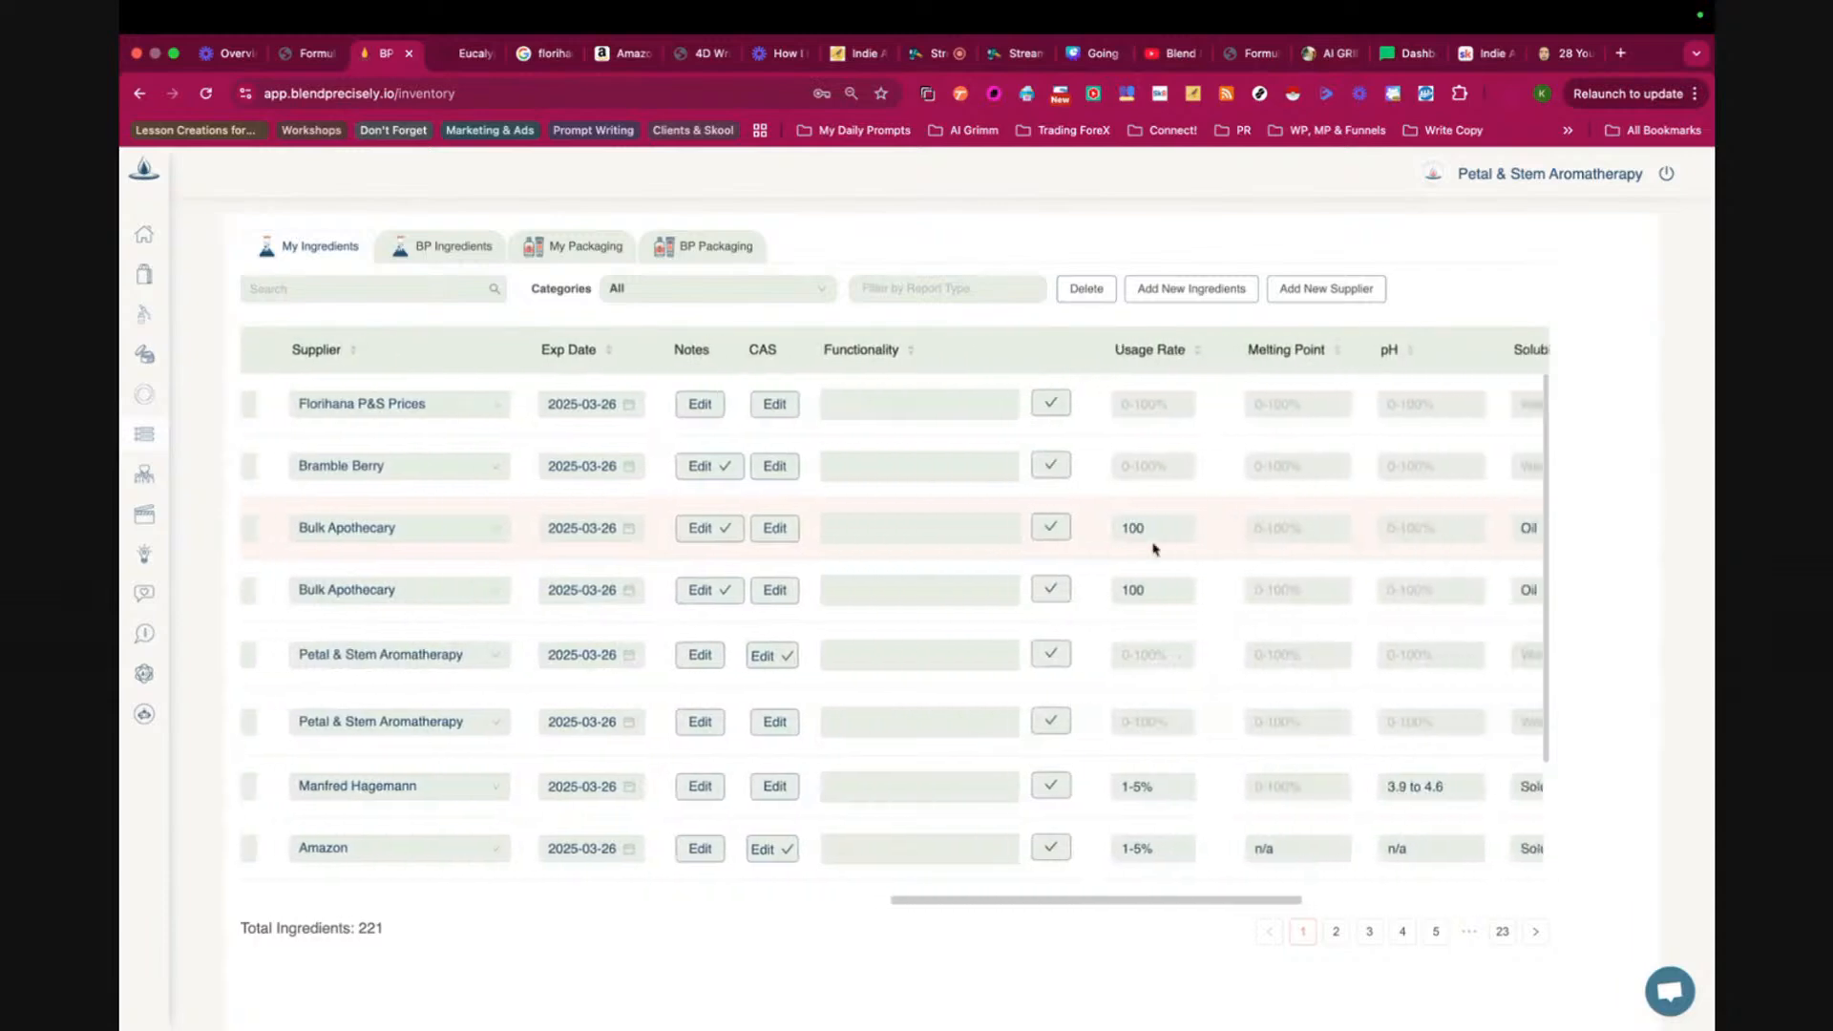
pyautogui.hscroll(3, 1154, 549)
pyautogui.click(374, 404)
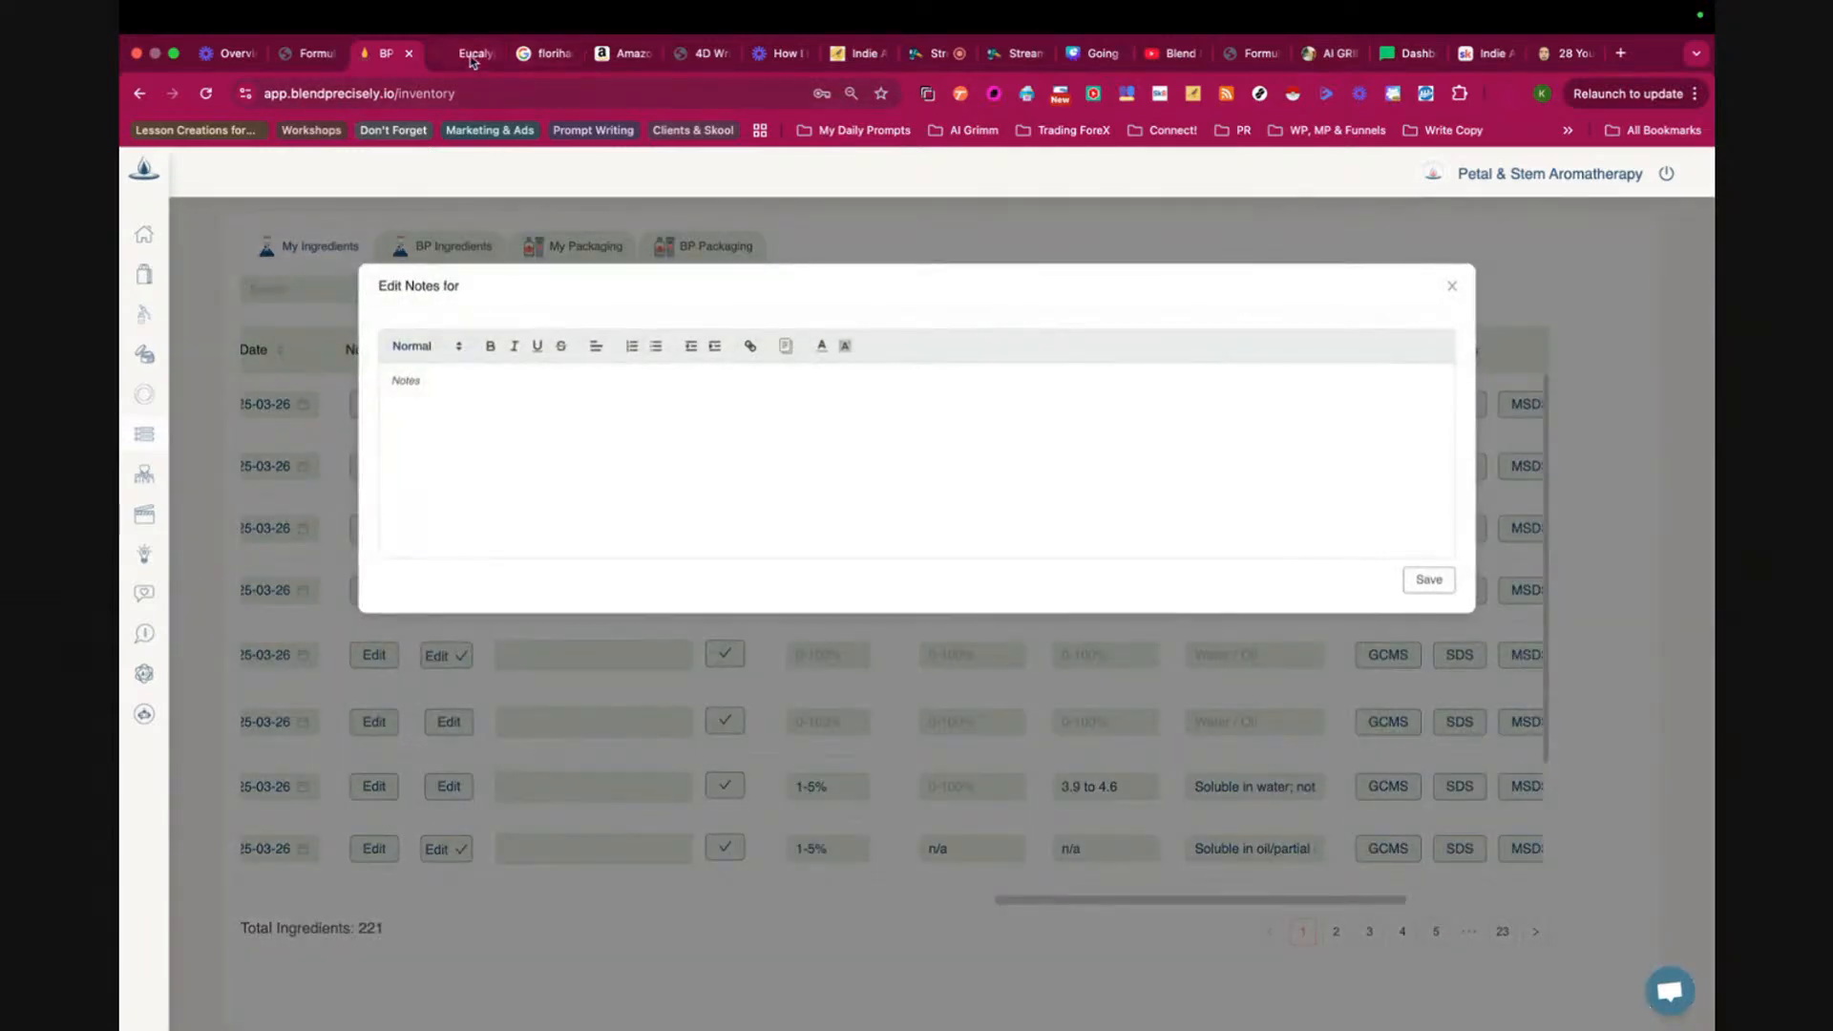
pyautogui.click(471, 55)
pyautogui.click(469, 94)
pyautogui.press('super+c')
pyautogui.click(377, 53)
pyautogui.press('super+v')
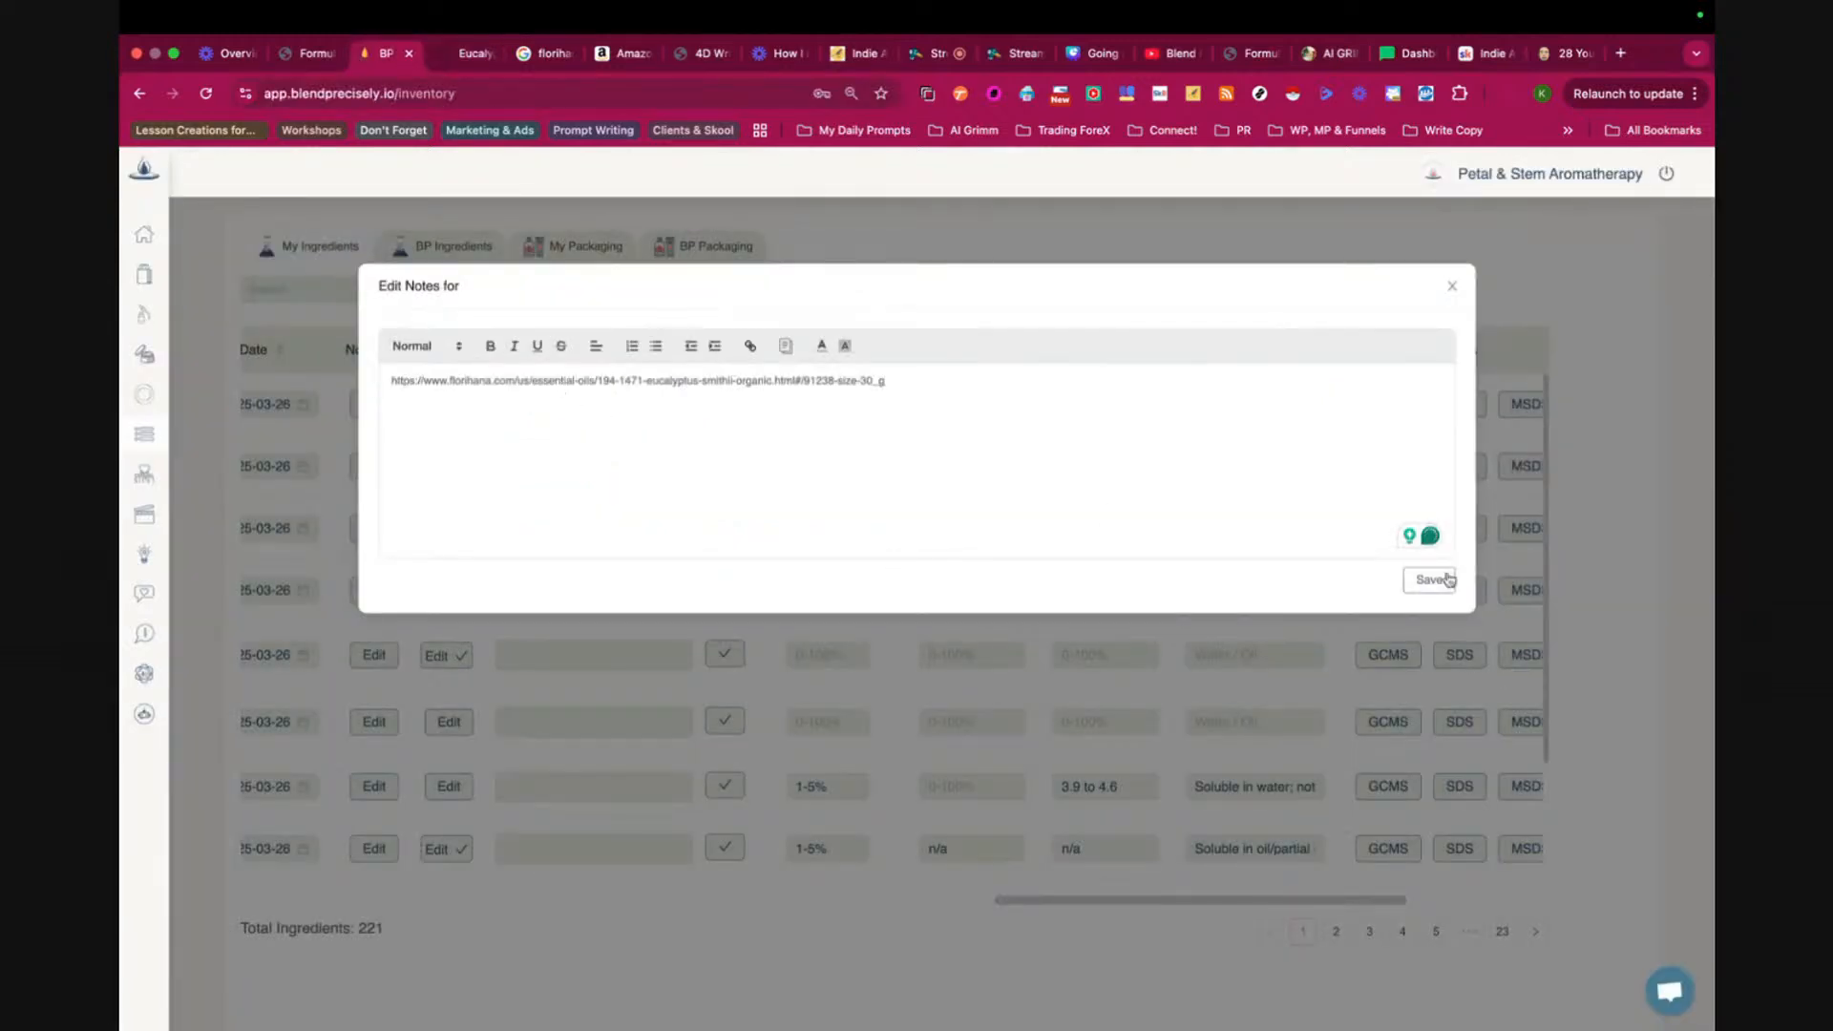
pyautogui.click(1429, 581)
# - Upload FLE032AD190723ZA.pdf as the GCMS report for Eucalyptus, Smithii and look through the parsed data fields
pyautogui.hscroll(2, 1321, 403)
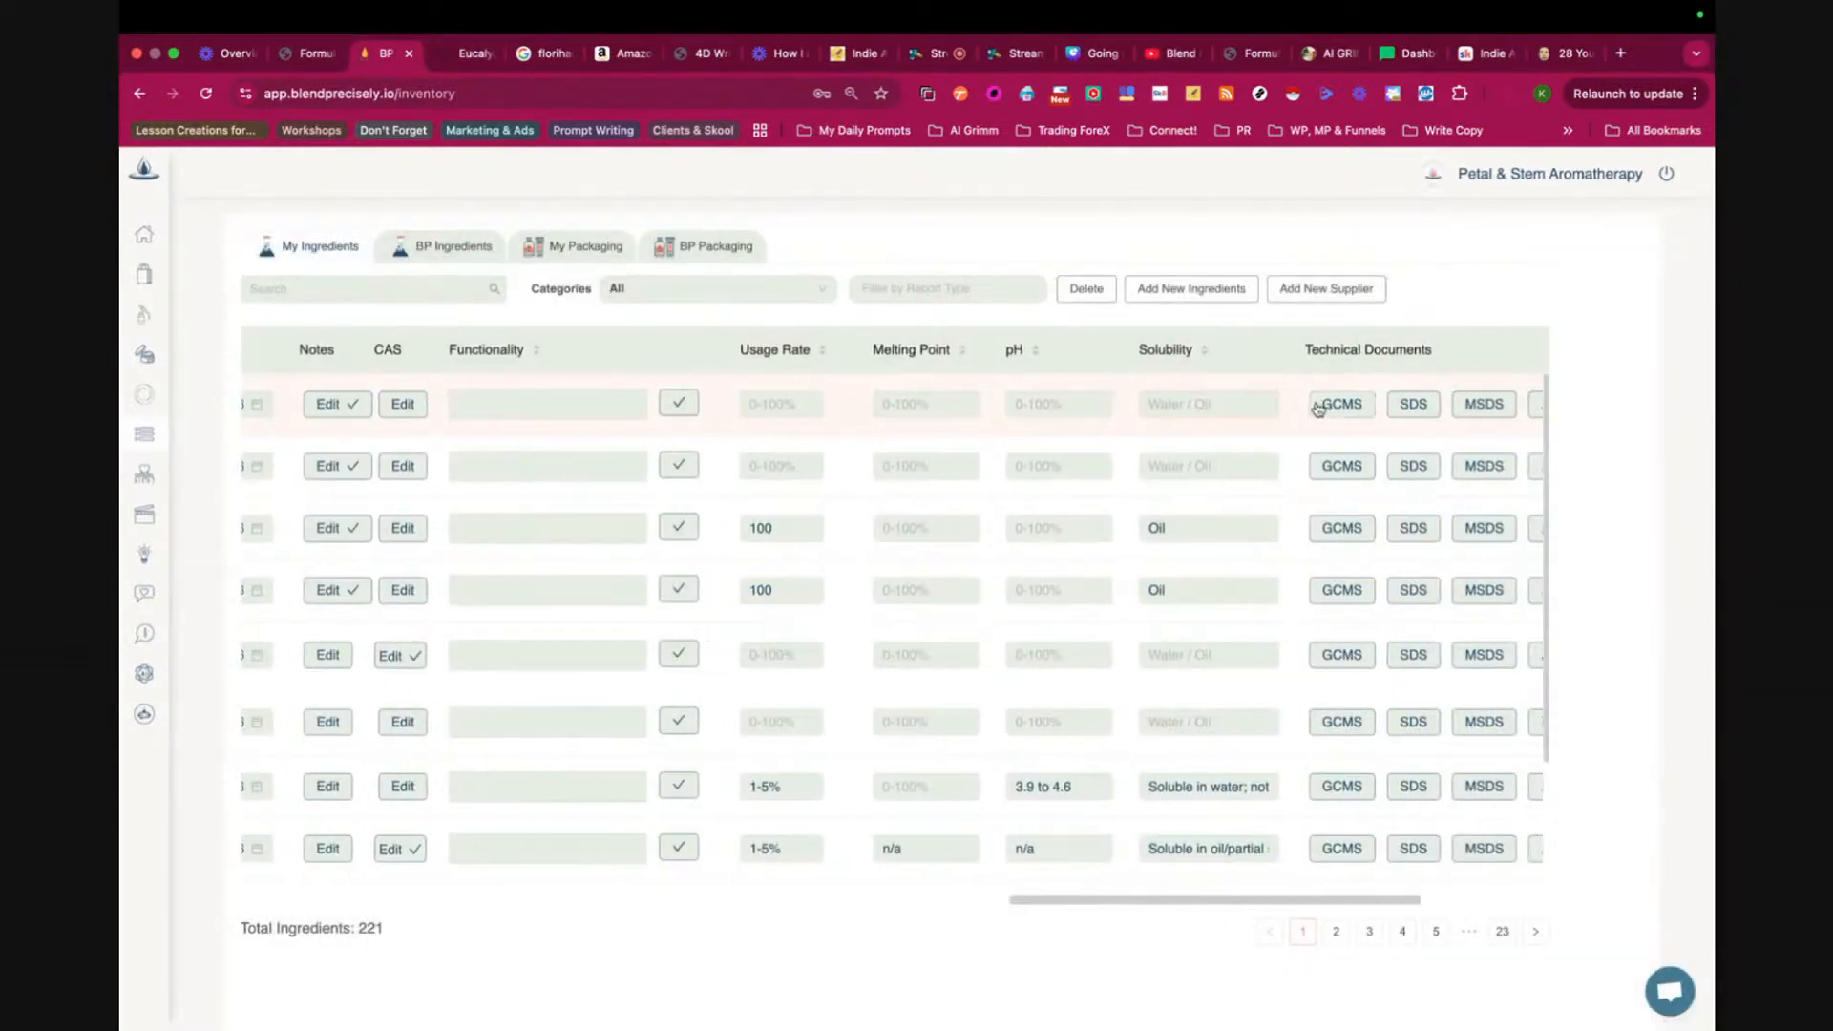
pyautogui.click(1336, 404)
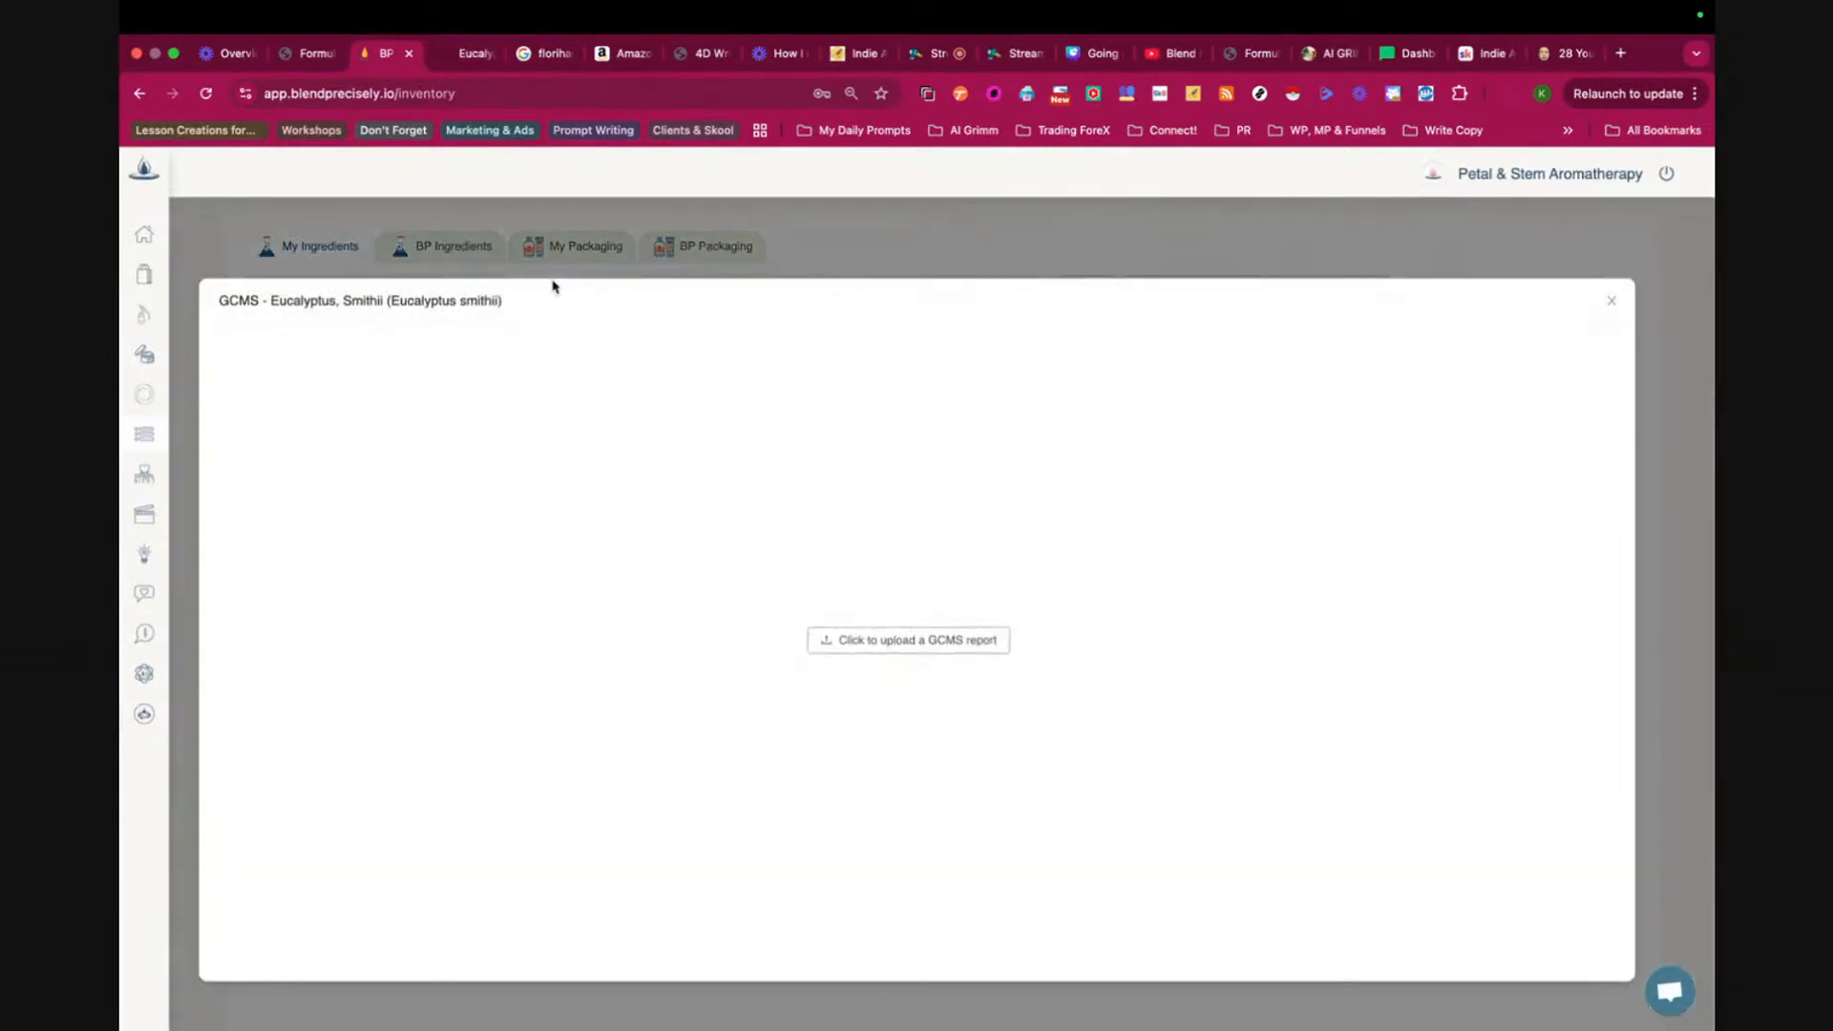
pyautogui.click(910, 641)
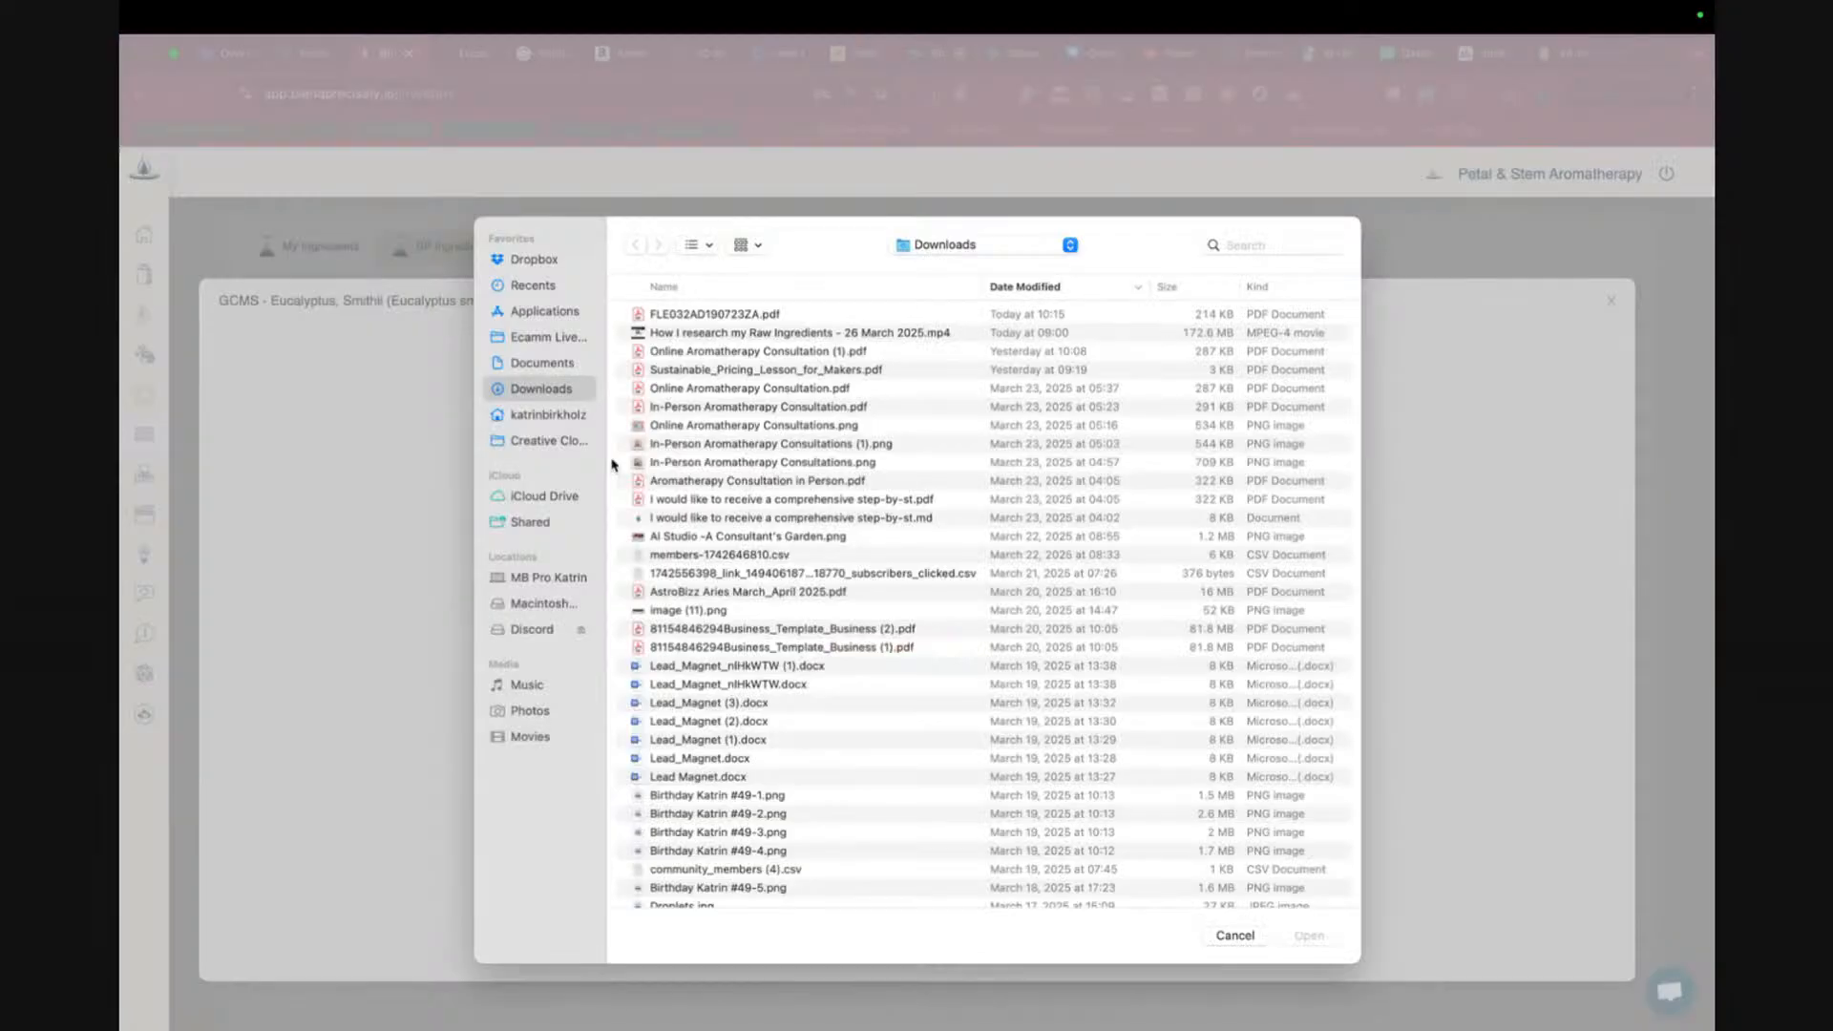
pyautogui.click(717, 315)
pyautogui.click(1309, 937)
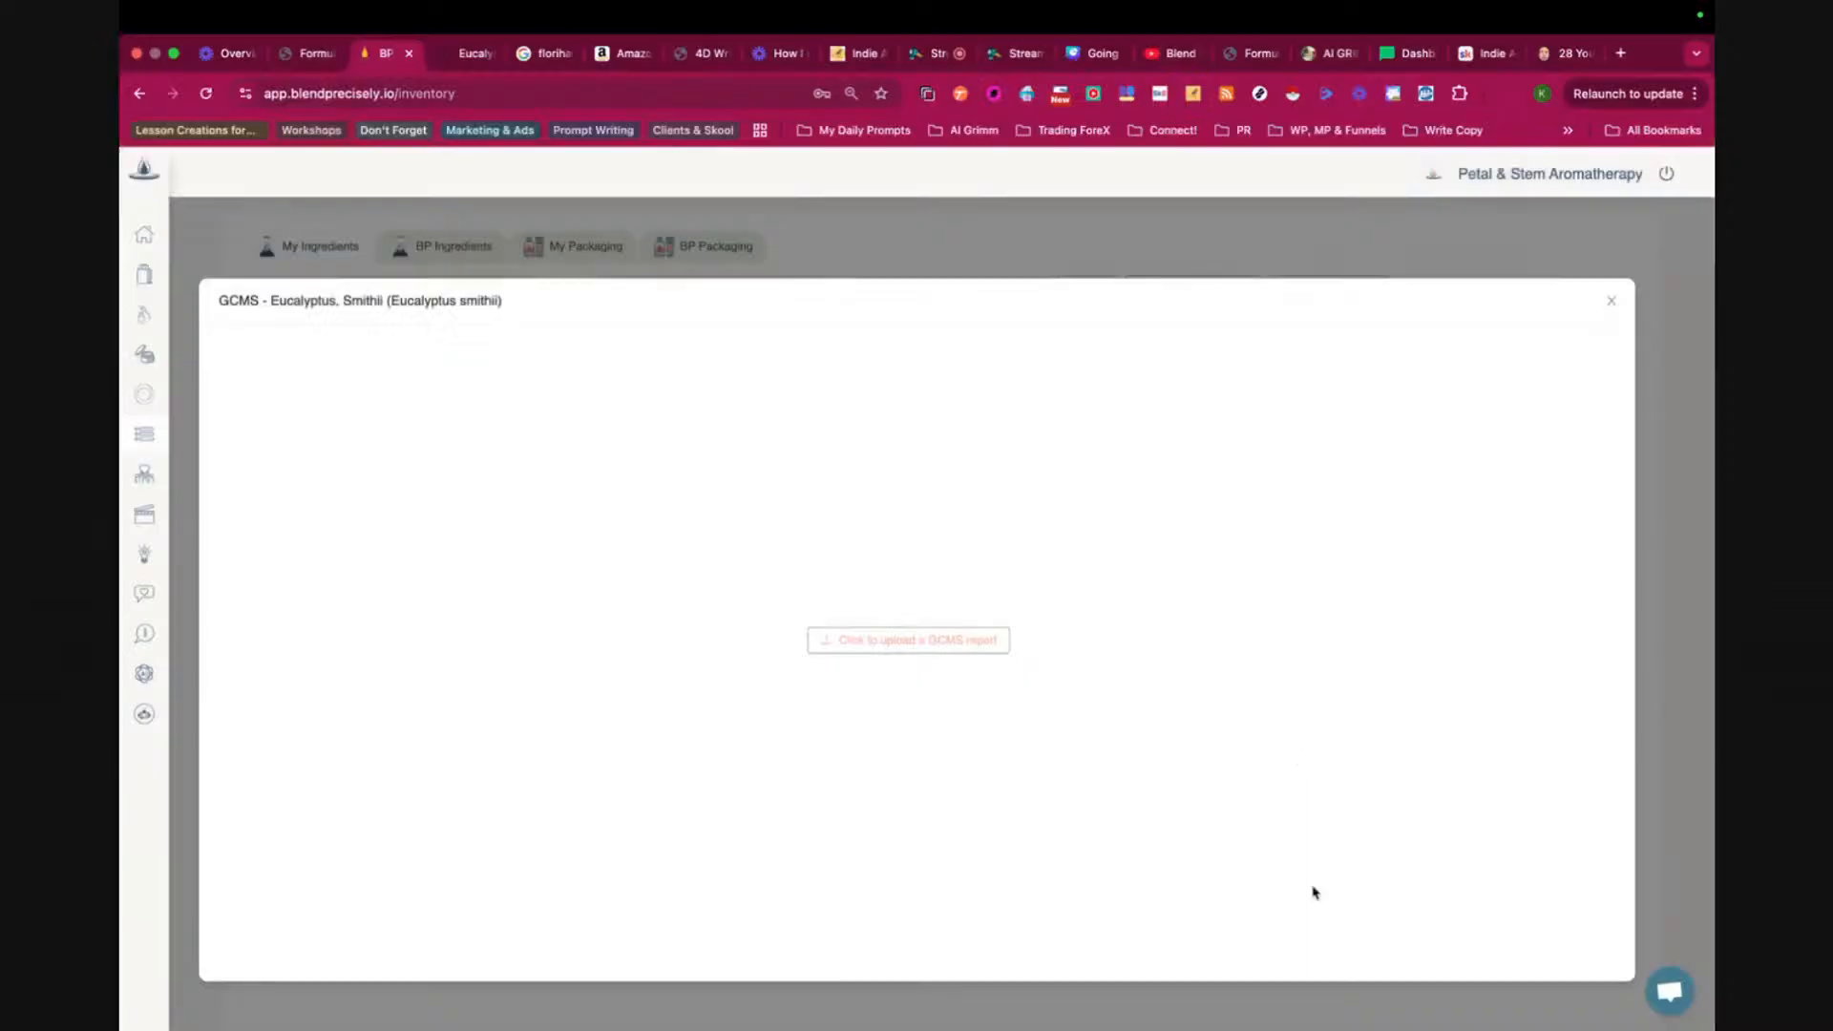
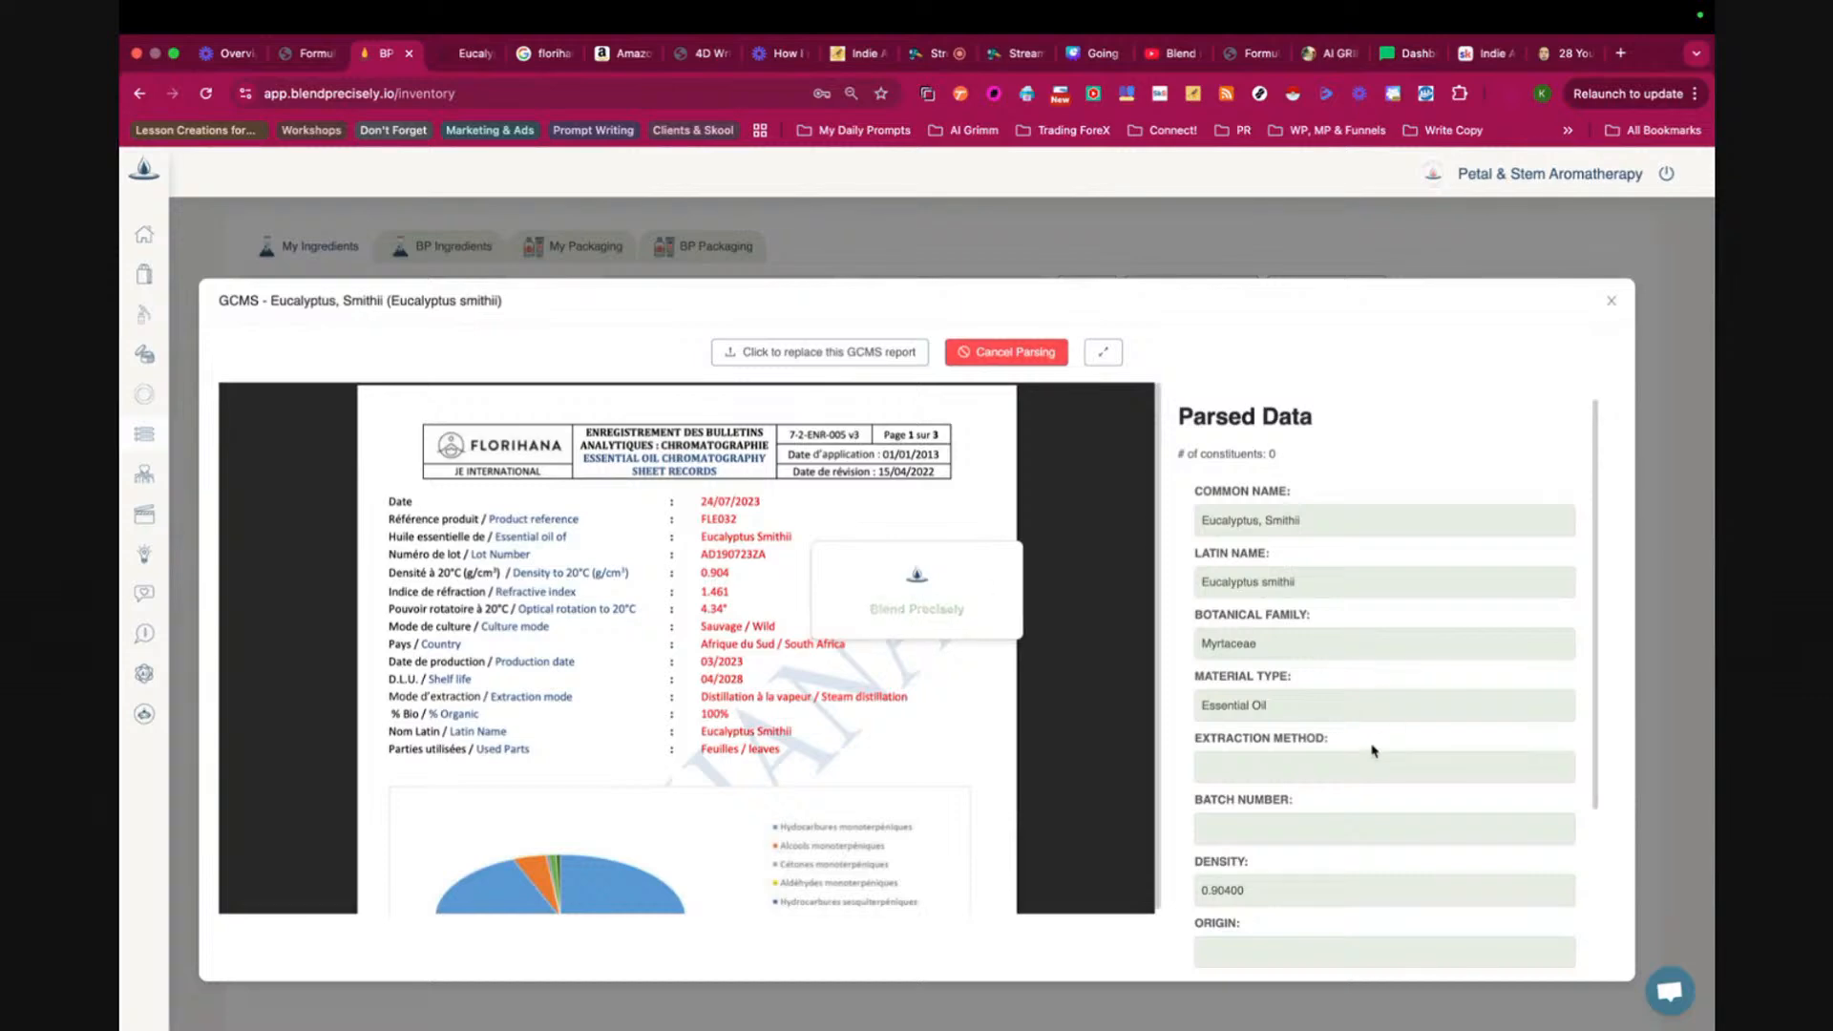
pyautogui.scroll(-3, 1373, 751)
pyautogui.scroll(-1, 1372, 751)
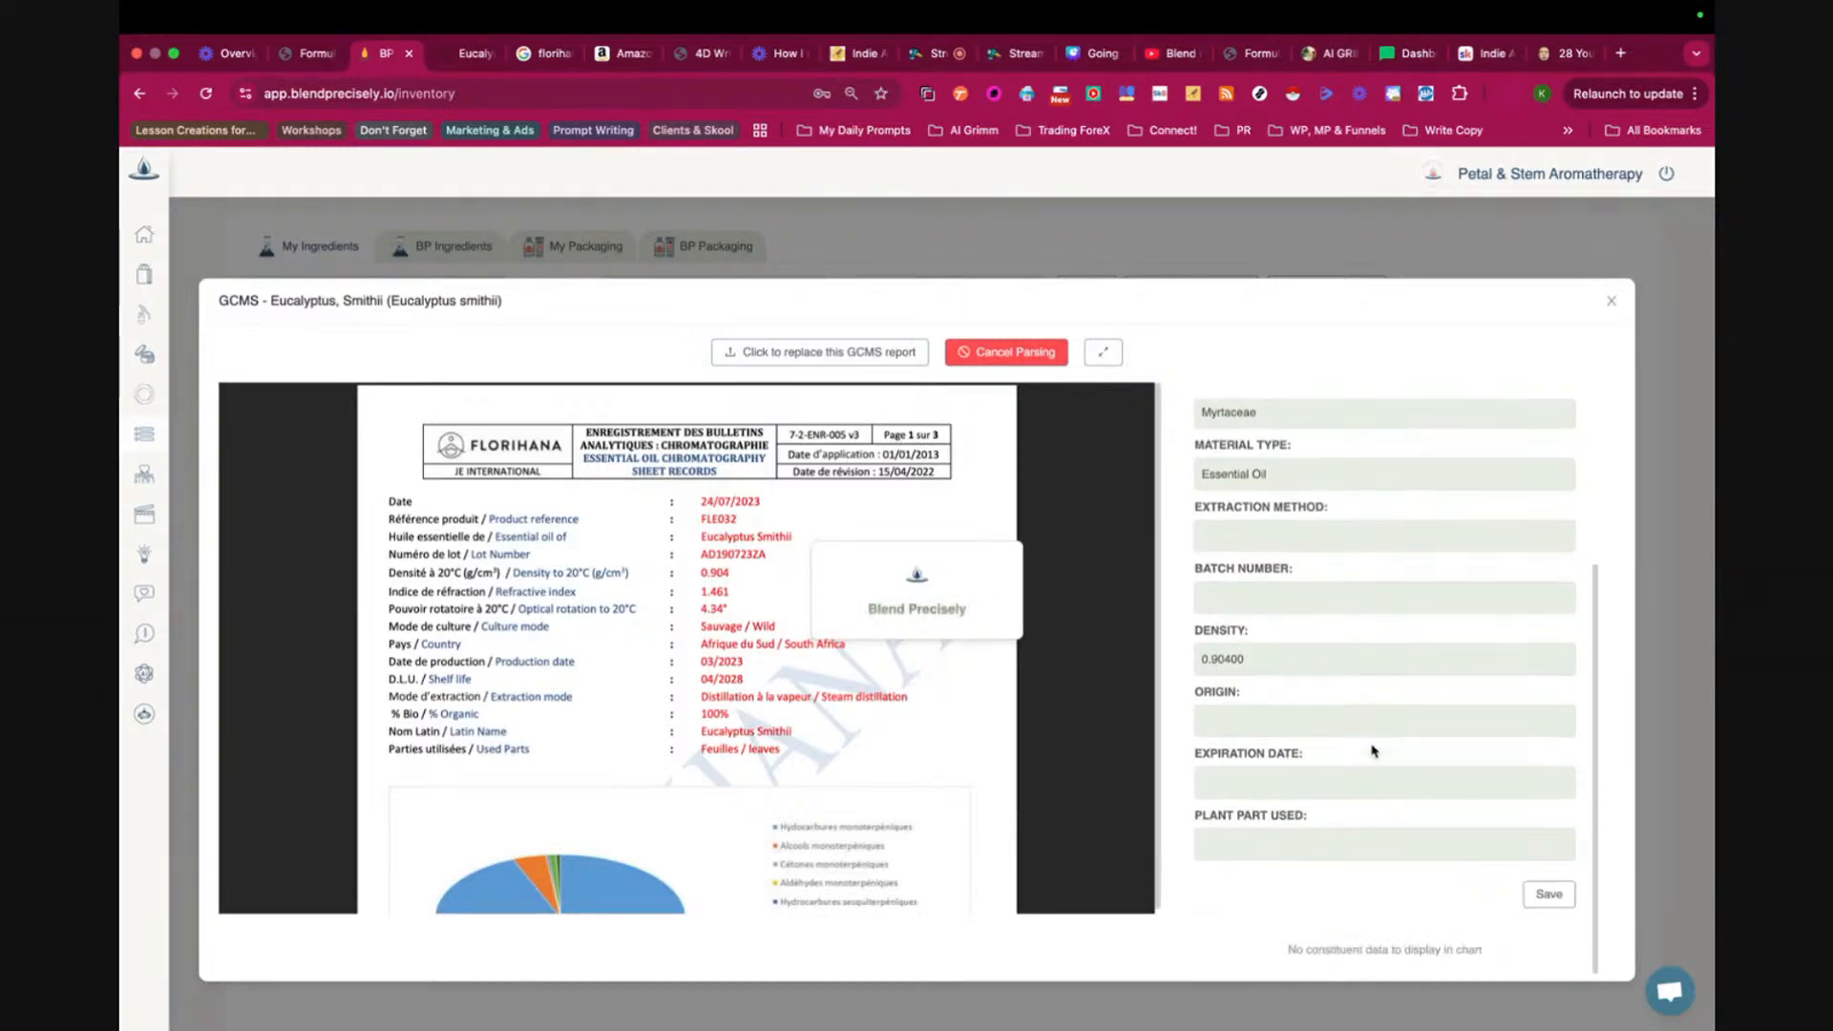
# - Switch to the Florihana site, search its products for "clary sage", and open Clary Sage Organic
pyautogui.click(472, 55)
pyautogui.click(662, 217)
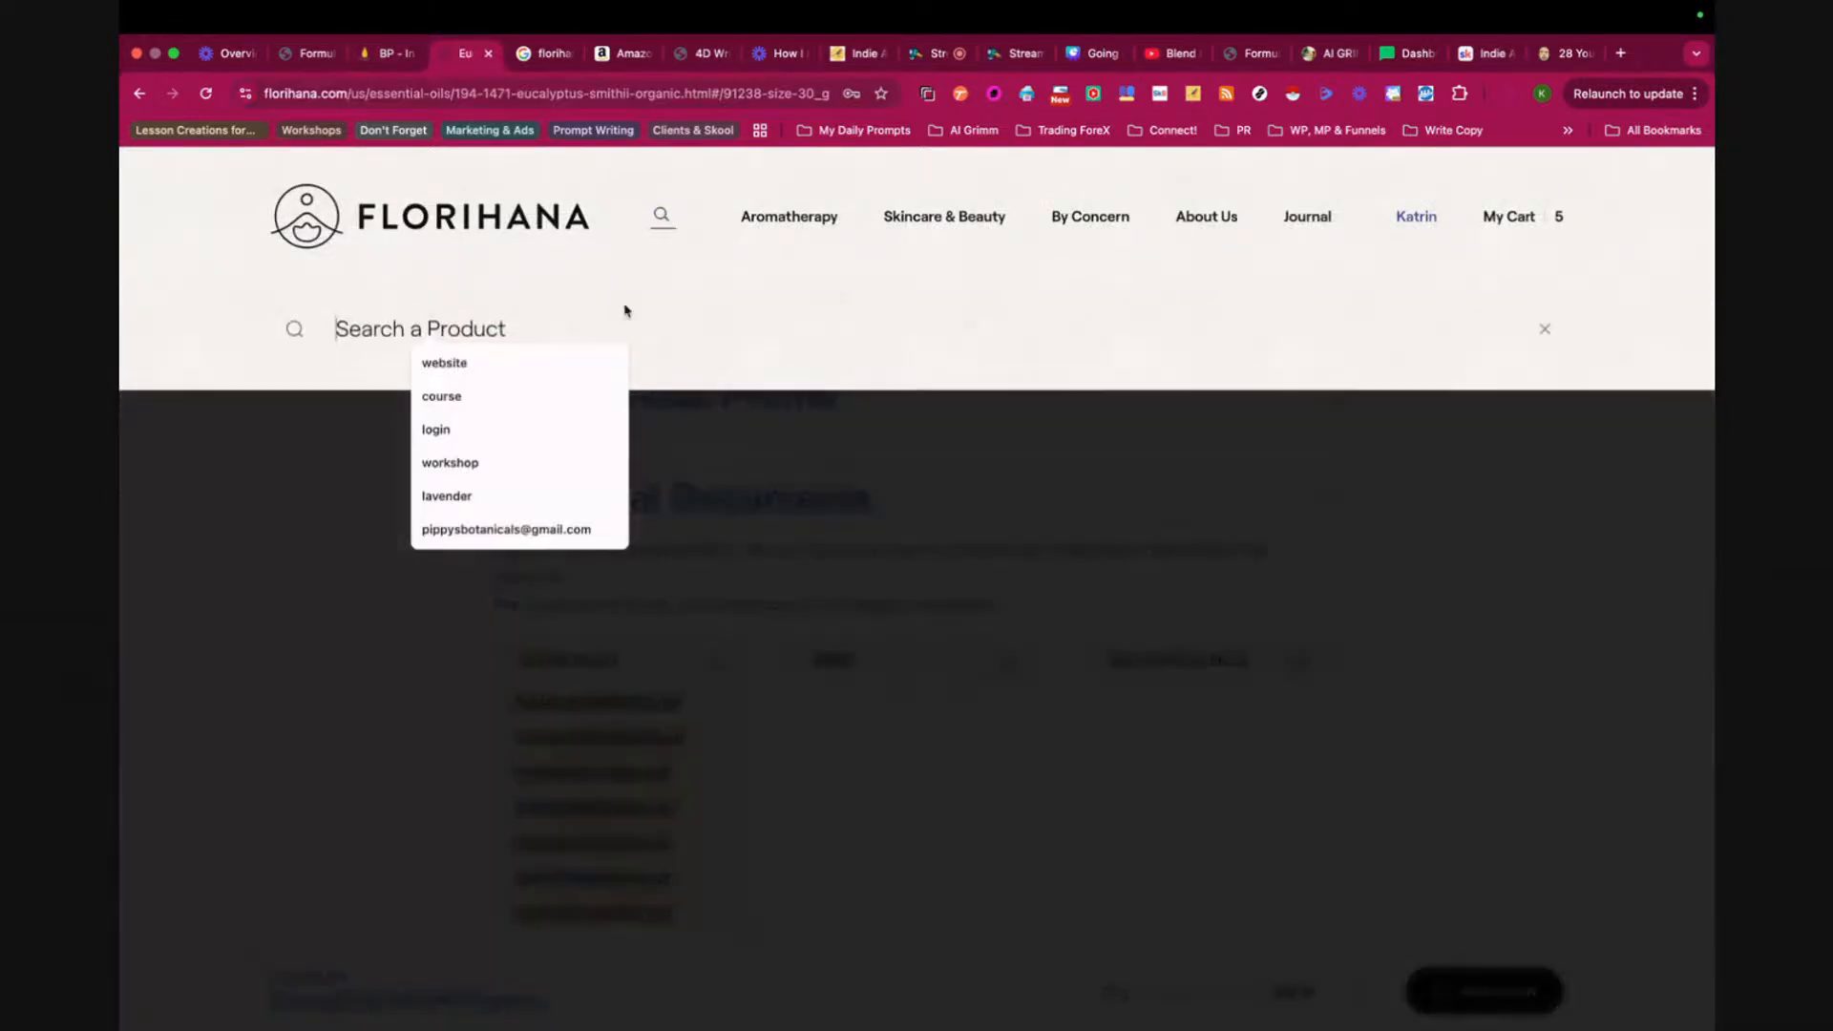
pyautogui.write('clary sage')
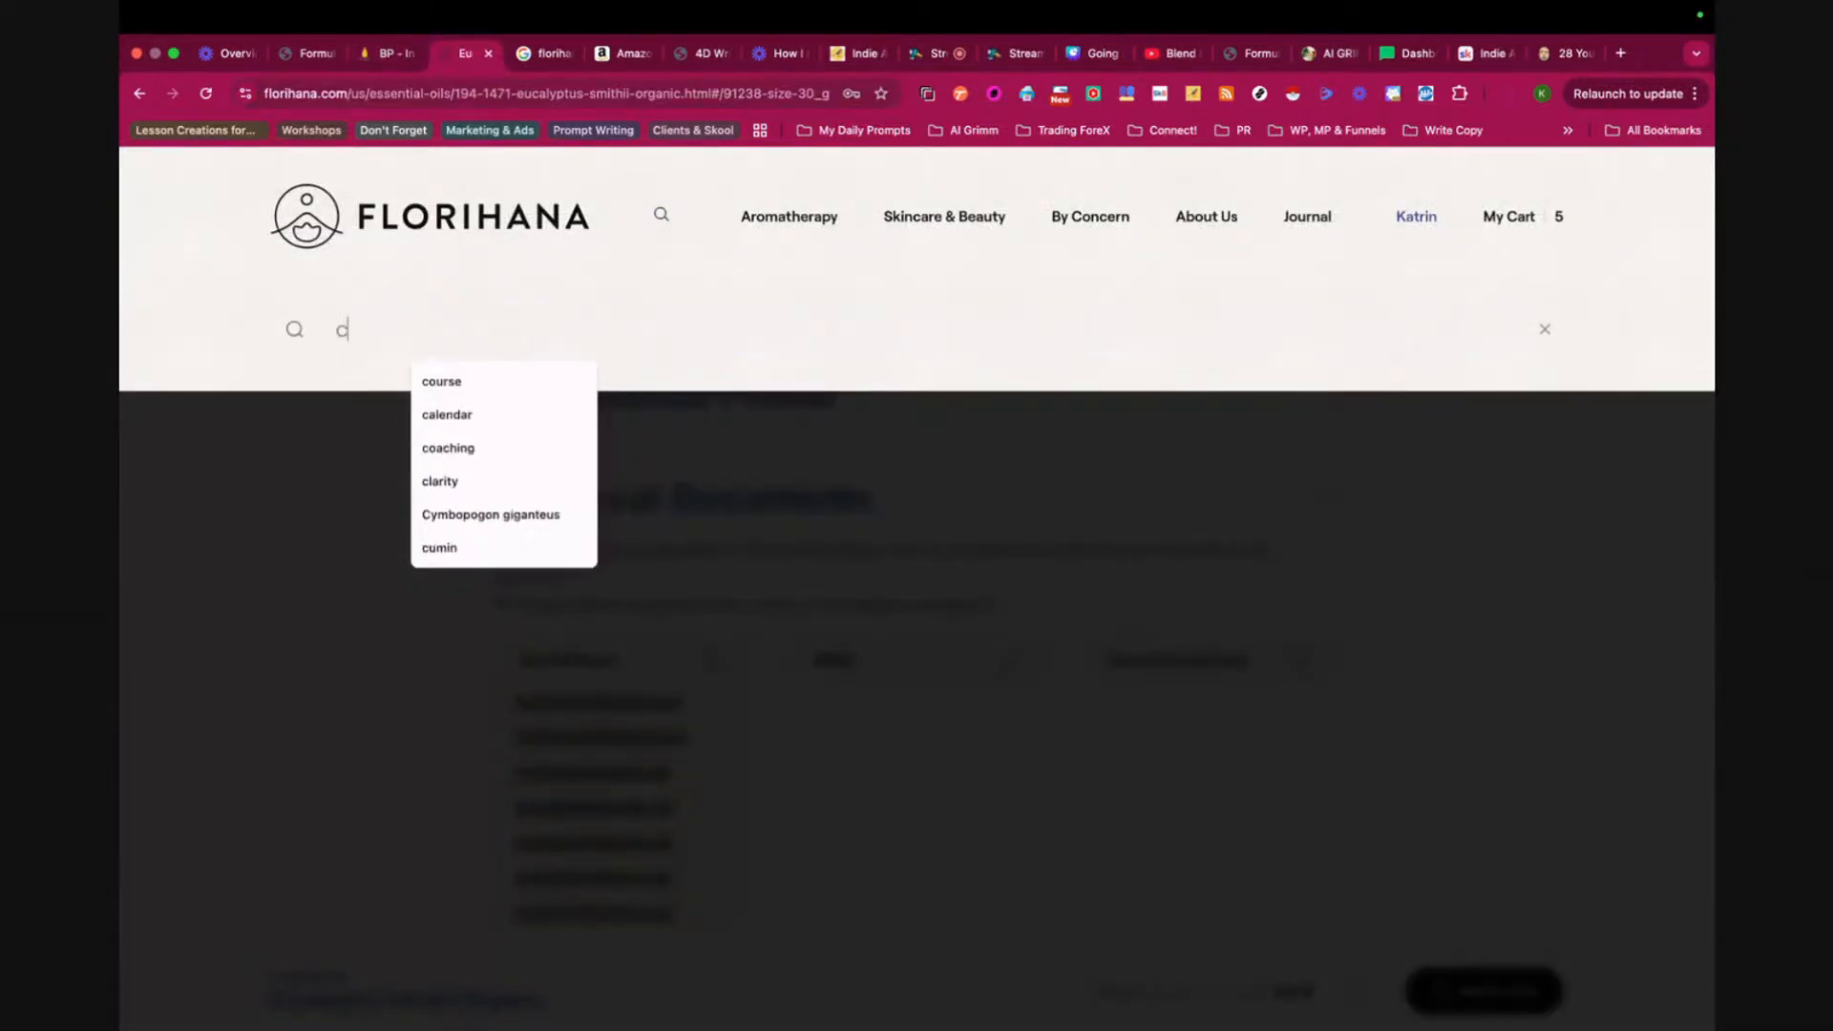
pyautogui.press('Return')
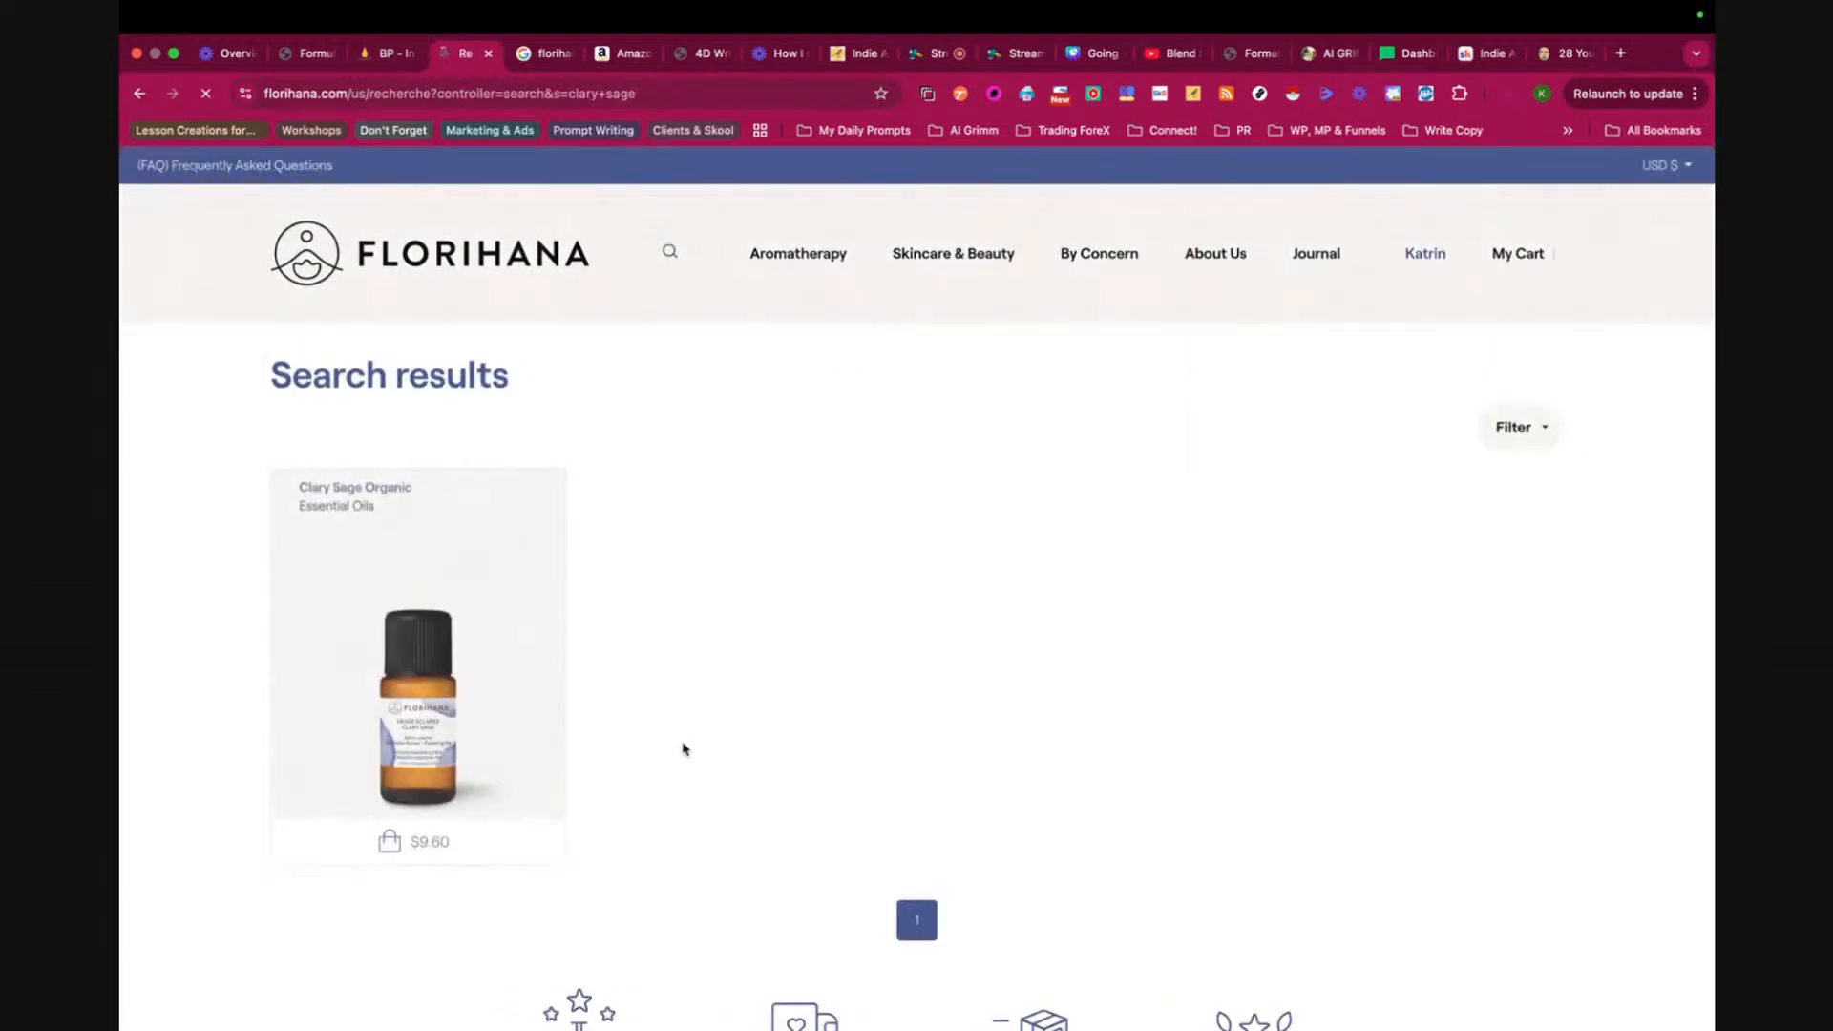
pyautogui.click(385, 701)
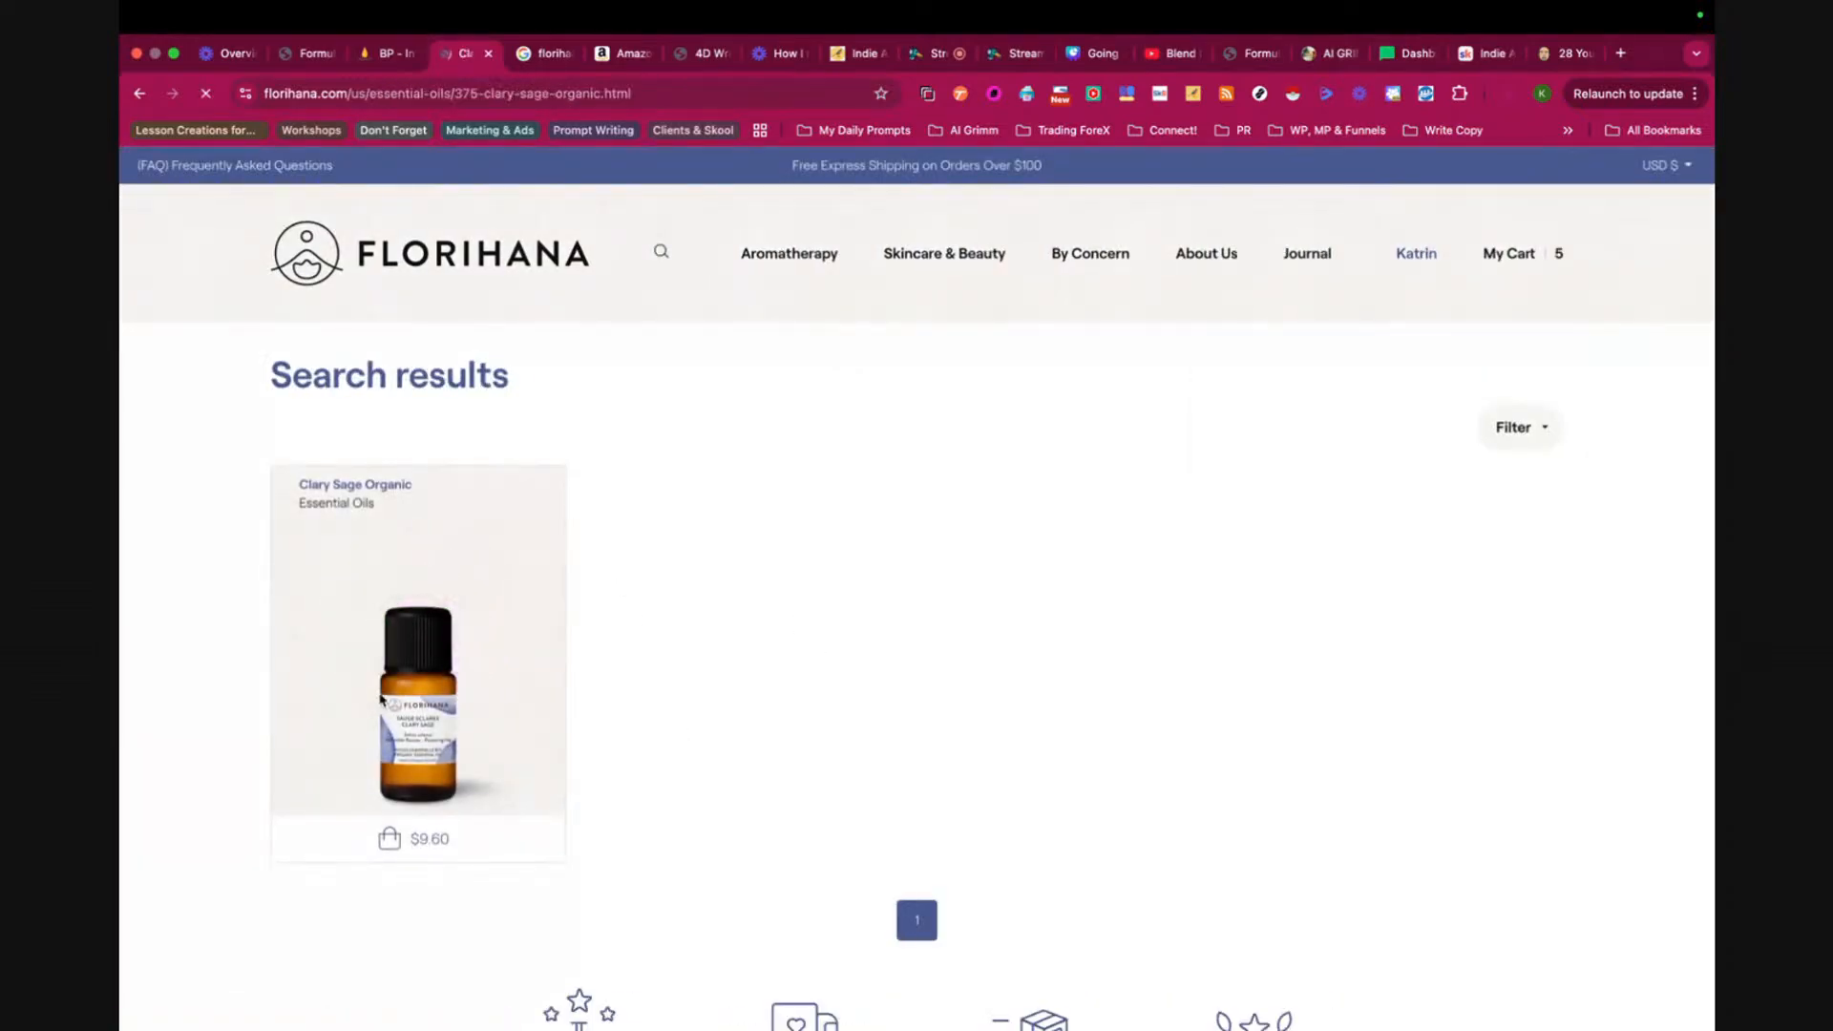
# - Select the 50 g size of Clary Sage Organic and download its GC/MS report FLE085P251023F.pdf from the technical documents
pyautogui.click(1079, 746)
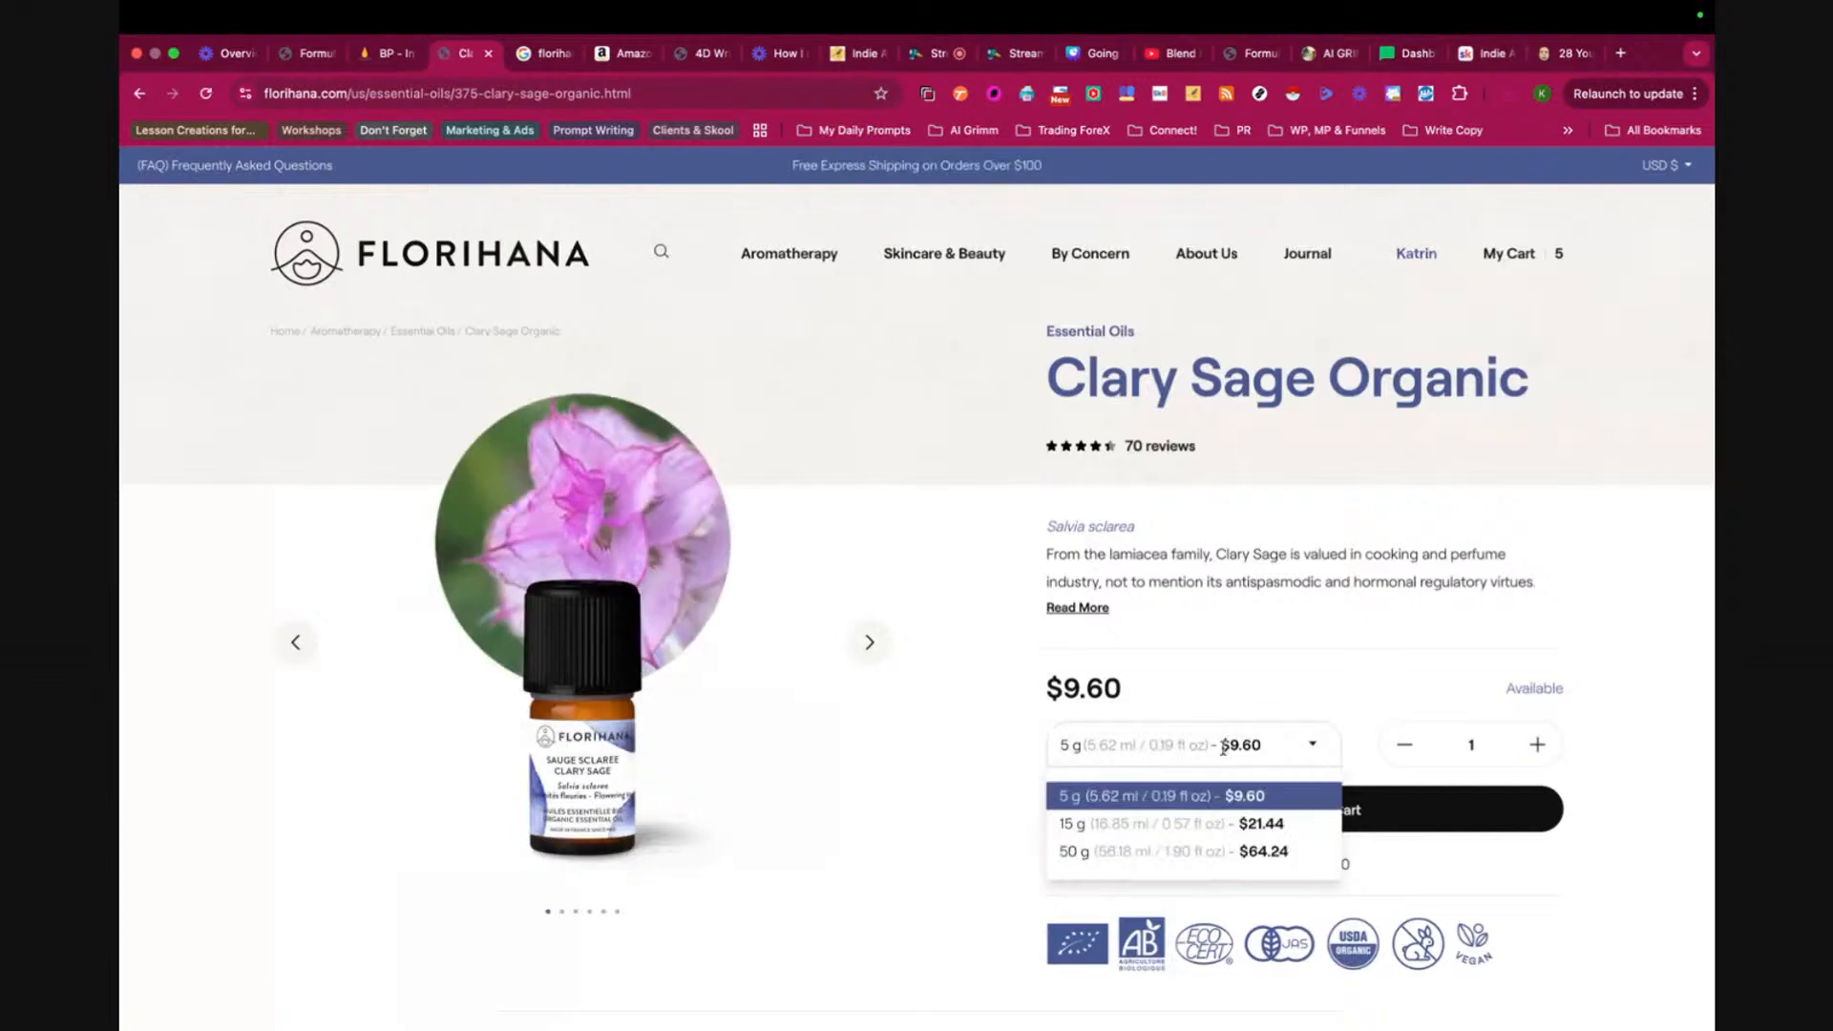
pyautogui.click(1113, 852)
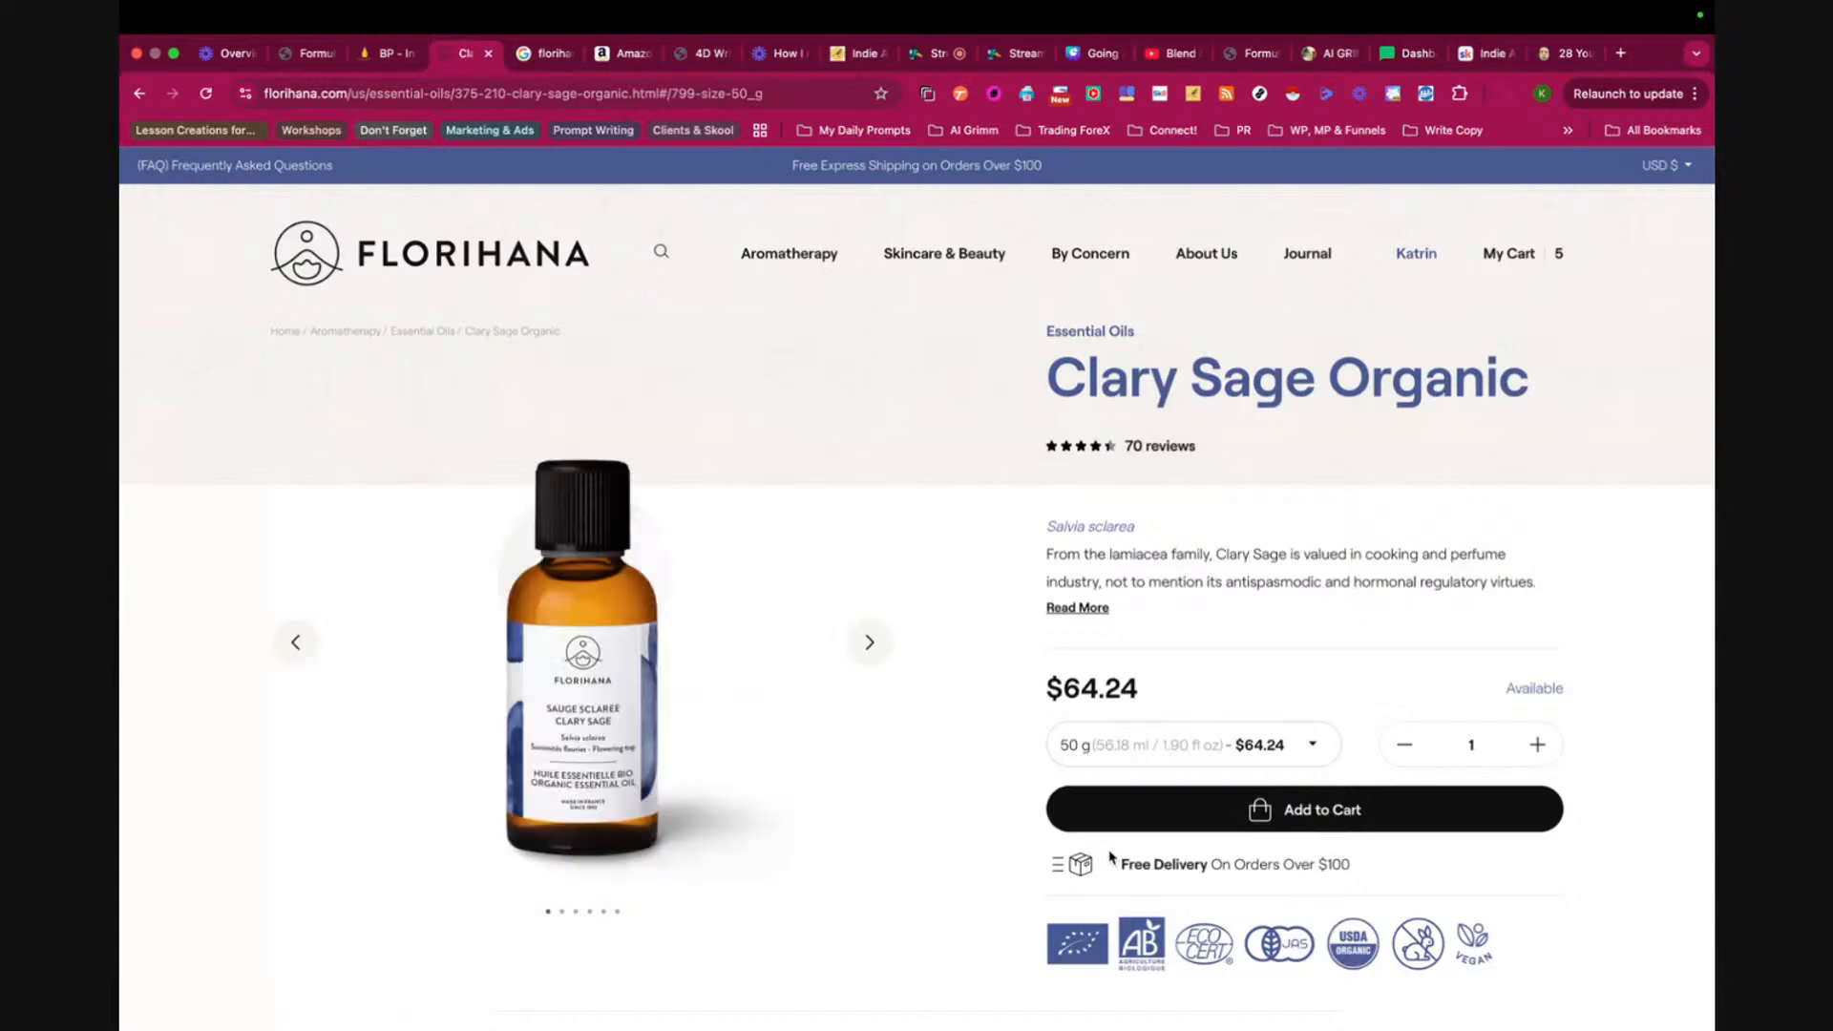
pyautogui.scroll(-15, 831, 804)
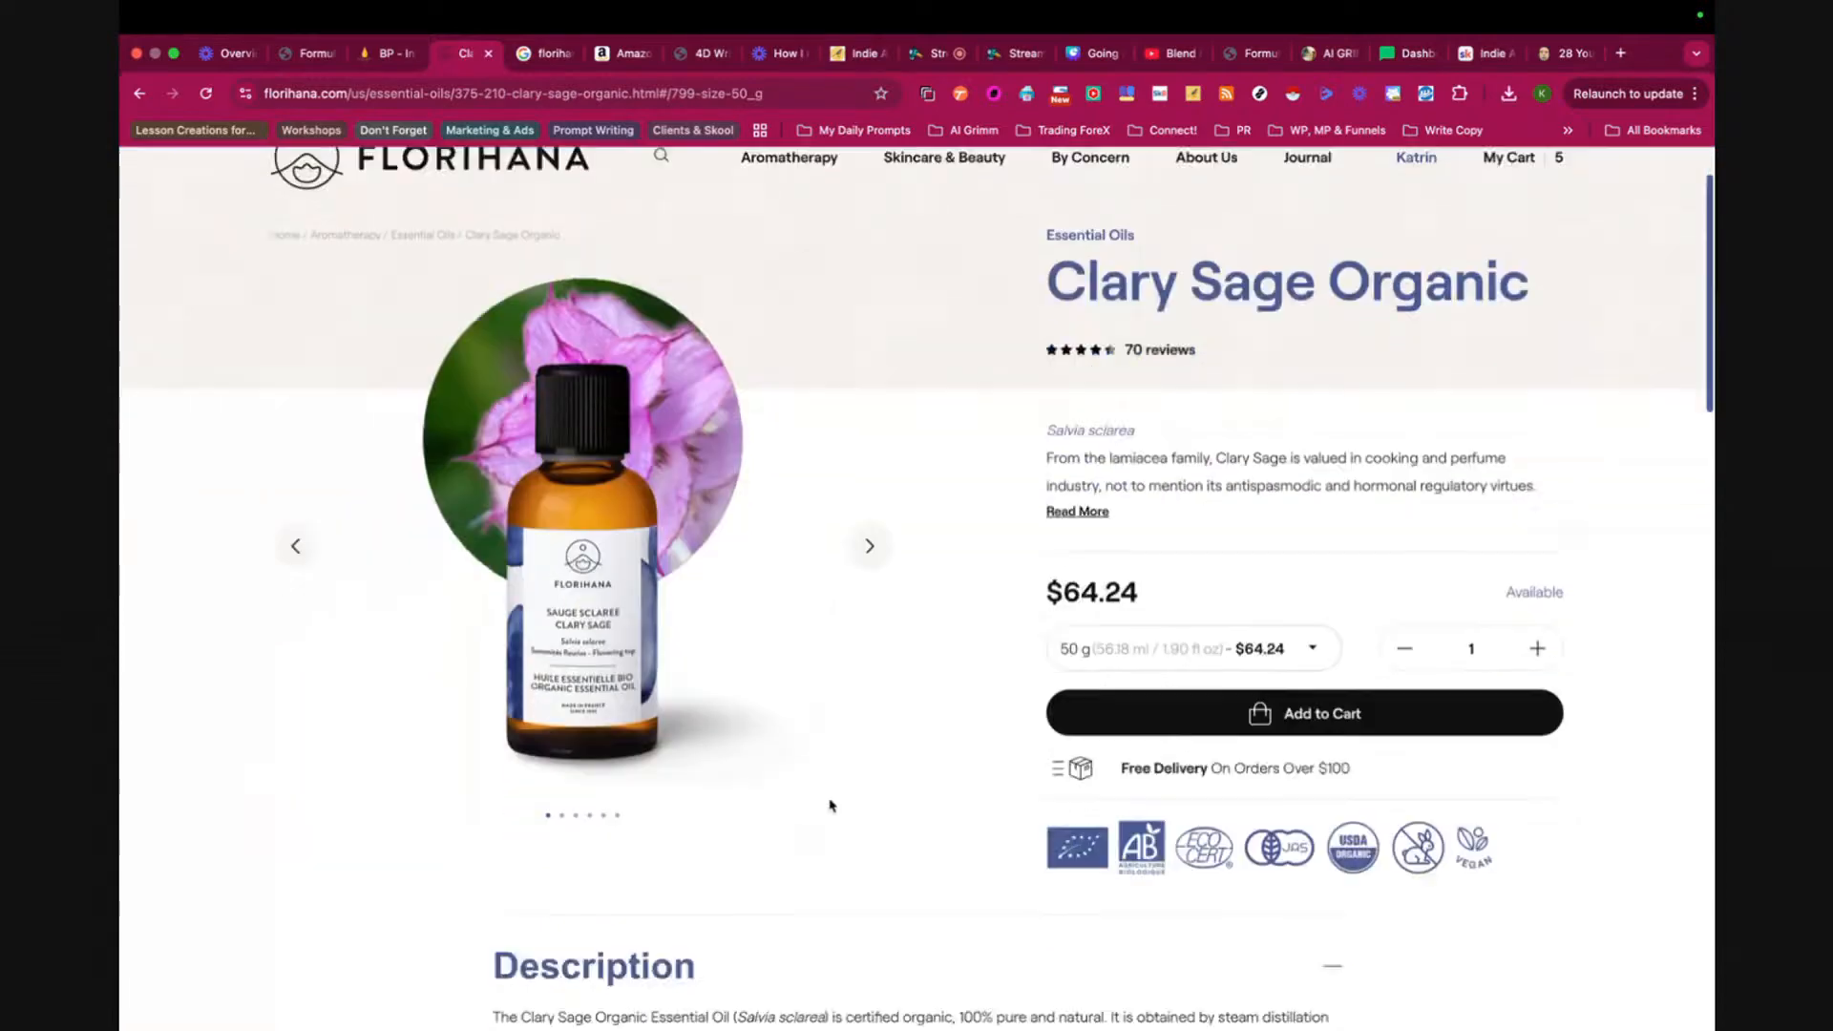
pyautogui.click(764, 496)
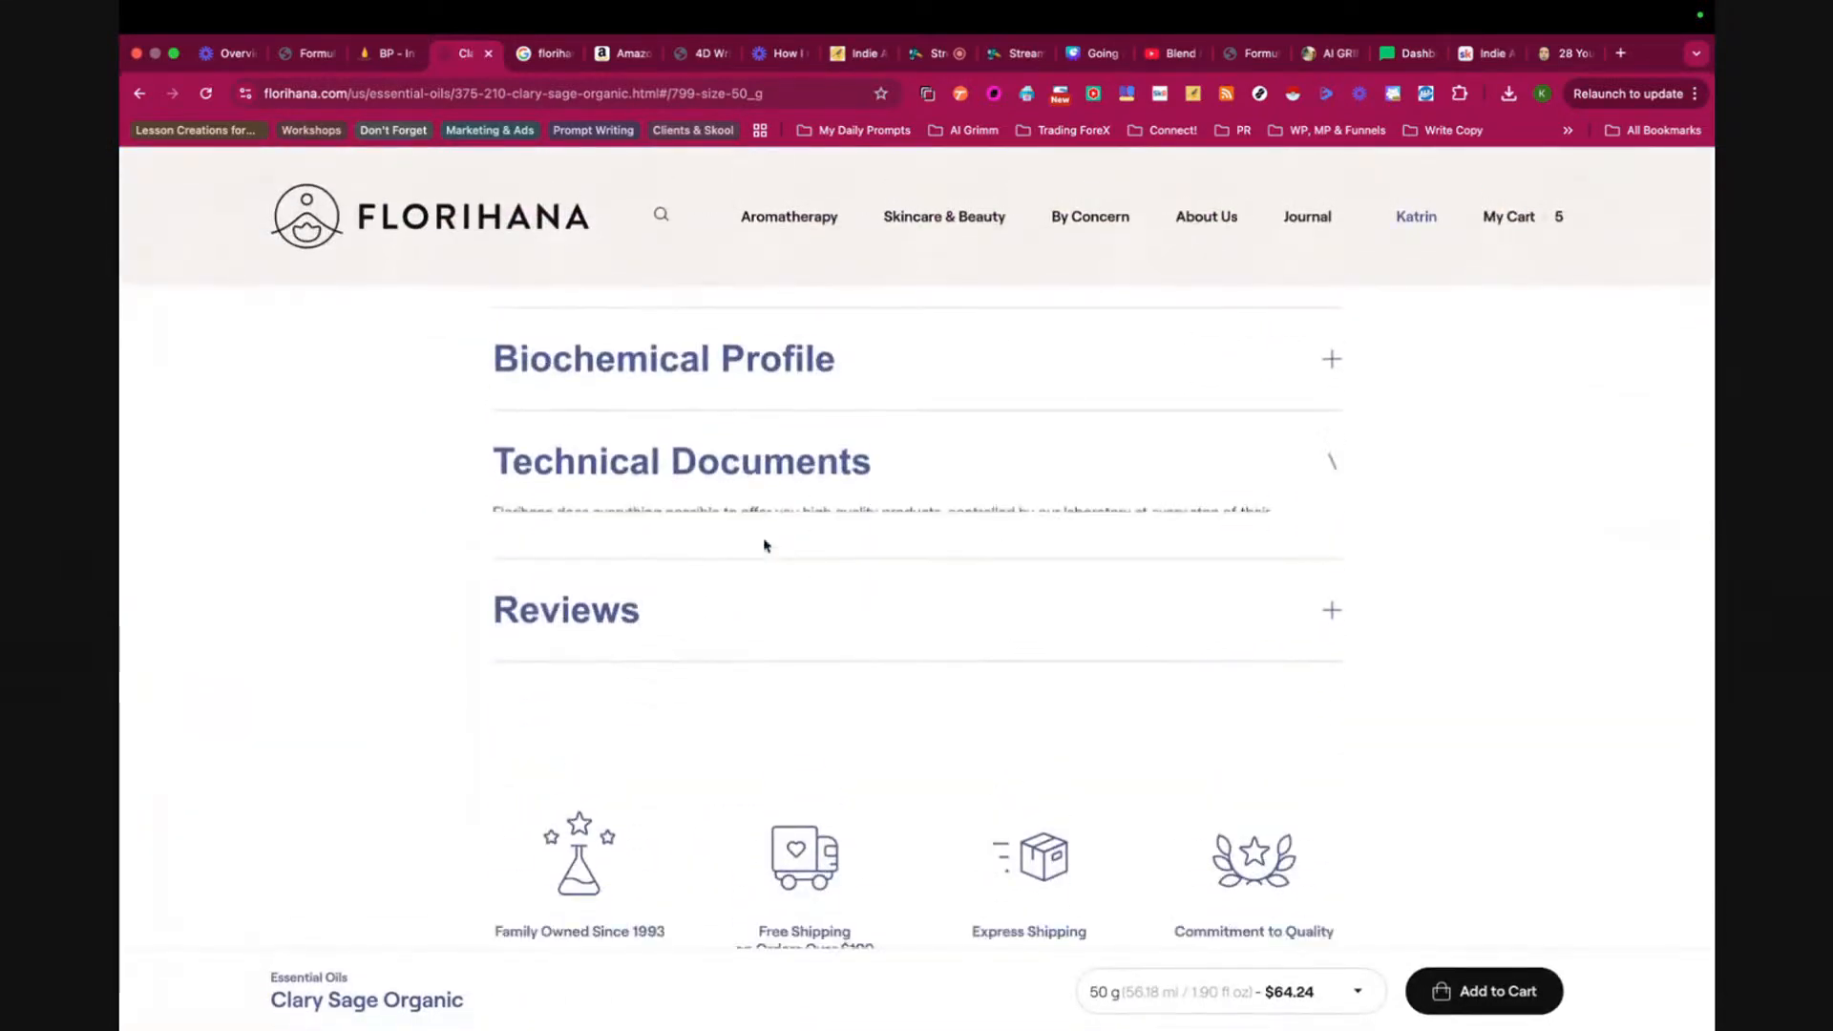
pyautogui.scroll(-3, 765, 541)
pyautogui.scroll(4, 680, 788)
pyautogui.scroll(1, 677, 744)
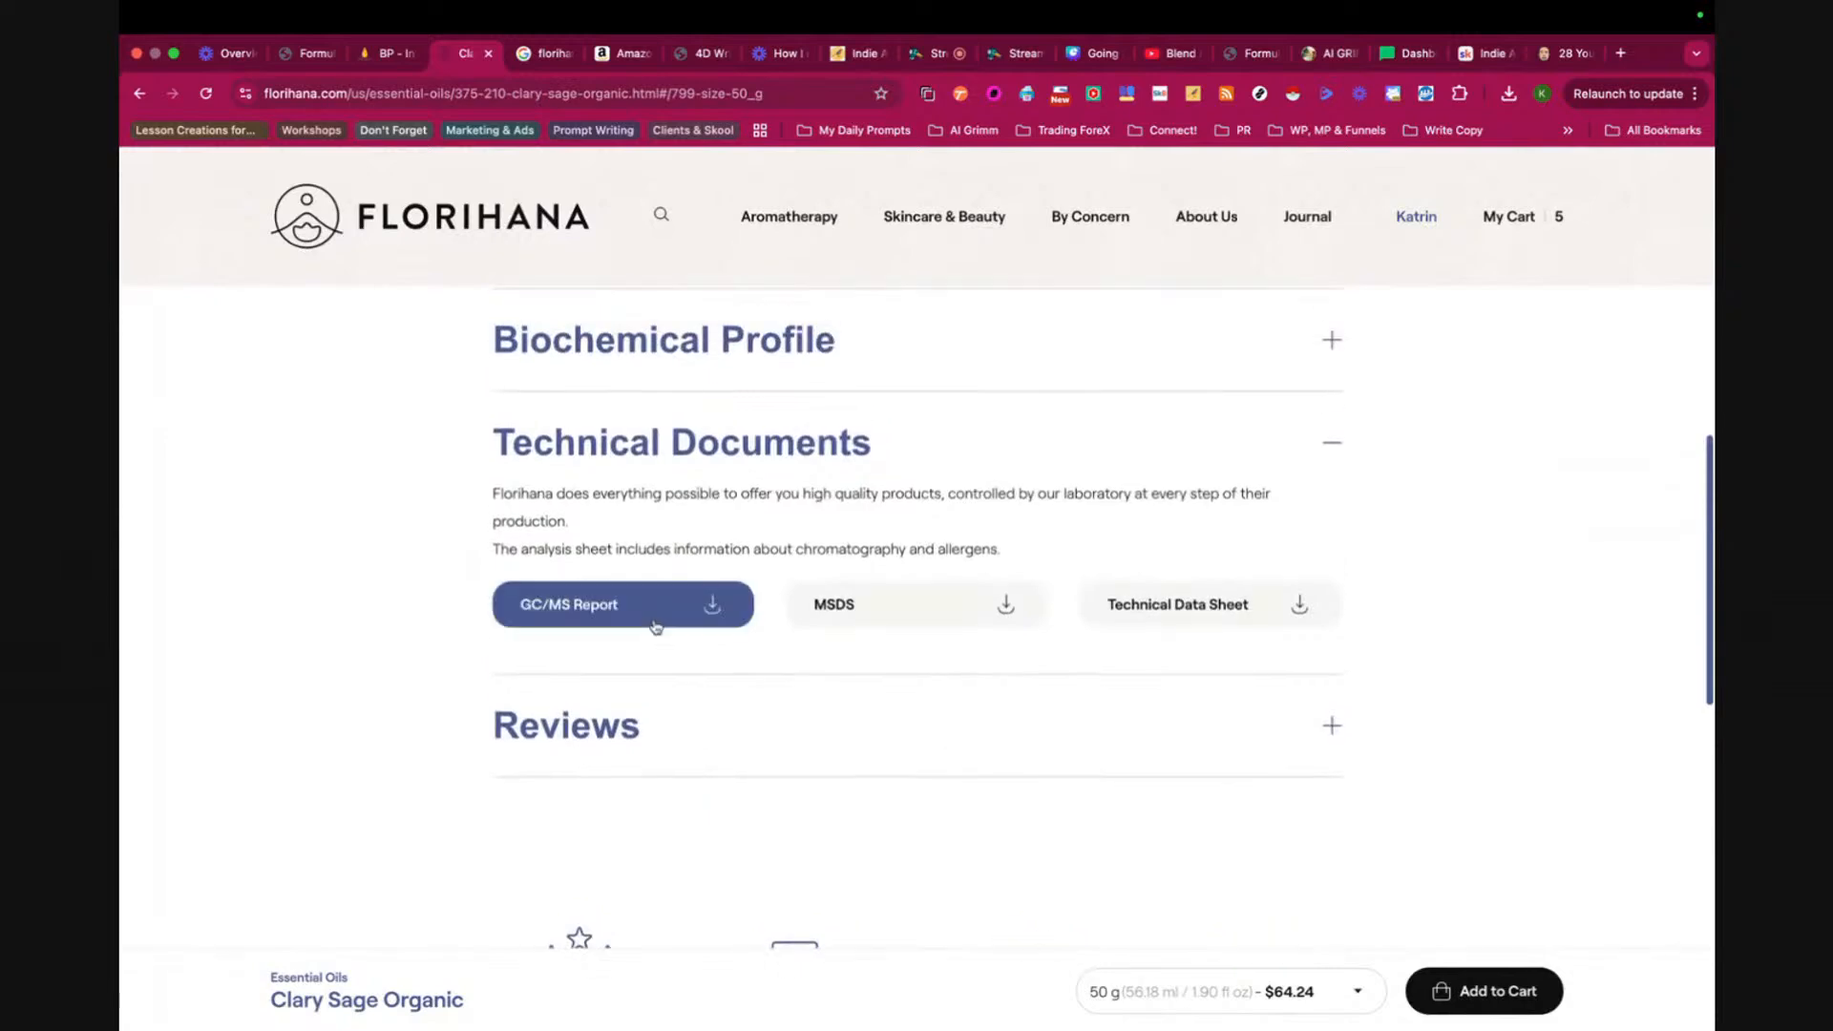
pyautogui.click(653, 616)
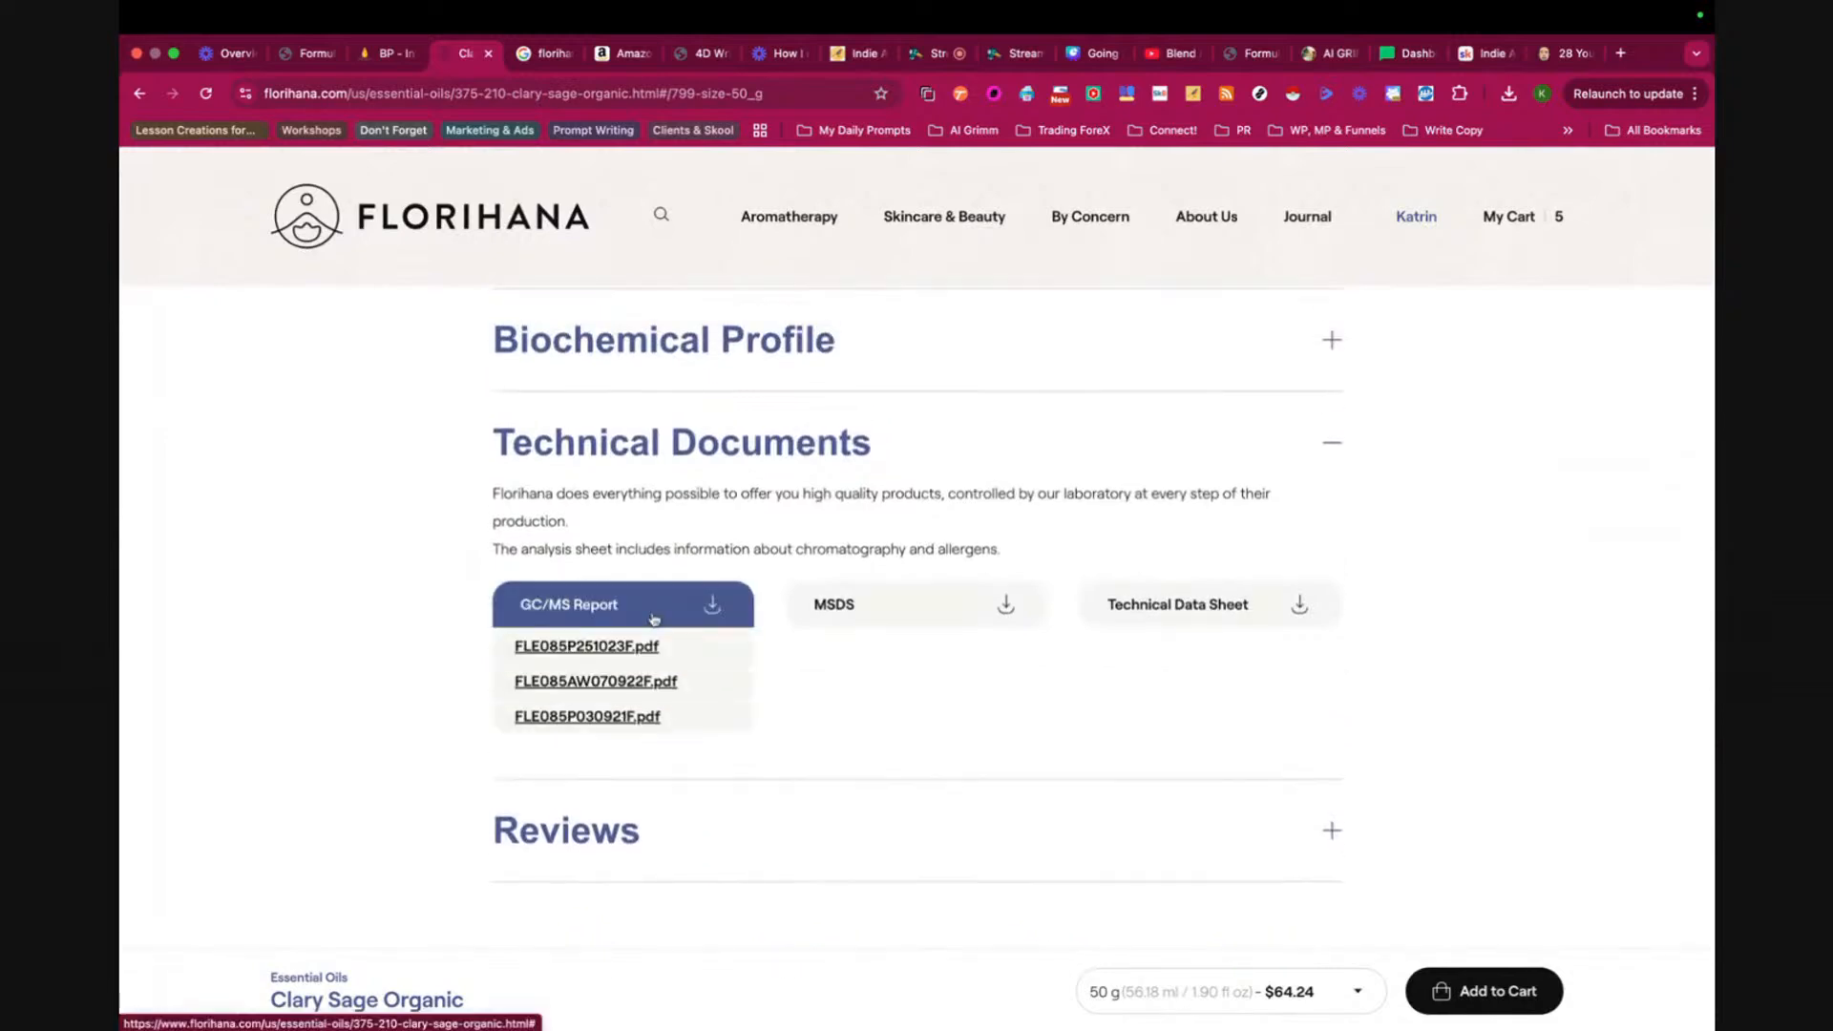
pyautogui.click(587, 648)
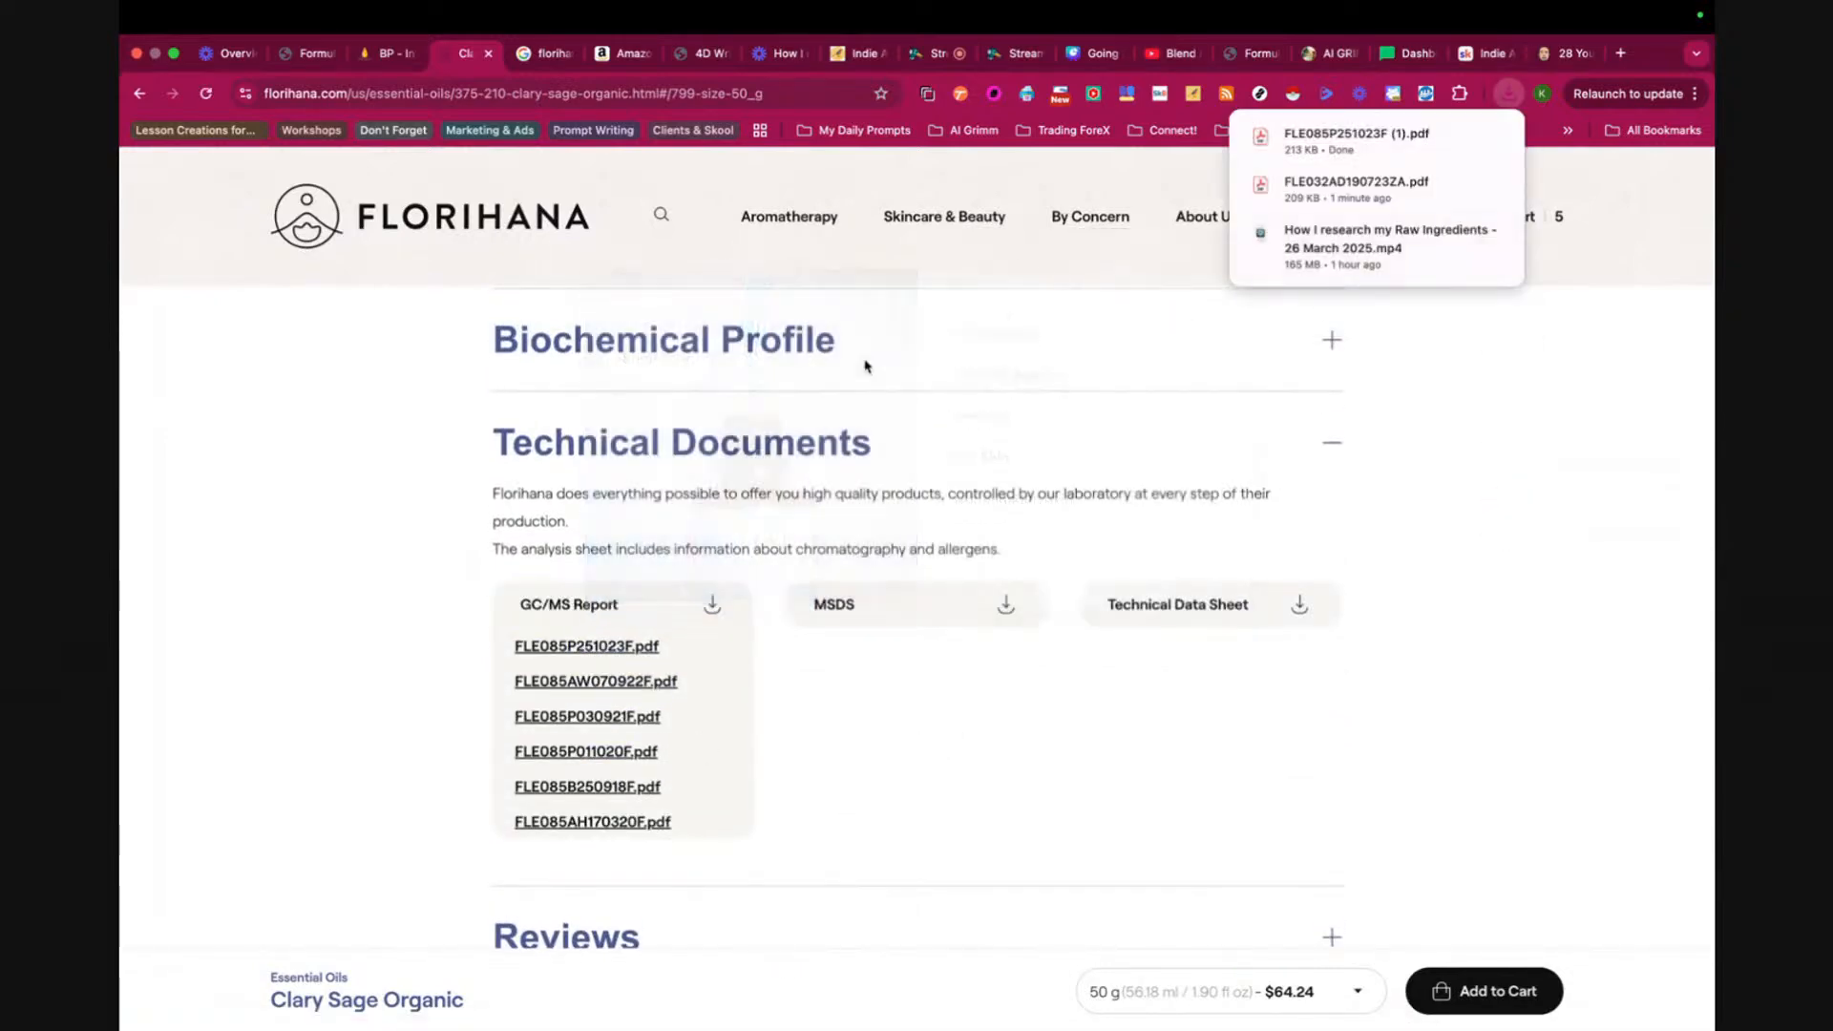
# - Check the Eucalyptus, Smithii report parsing in Blend Precisely, return to Florihana and review the 50 g Clary Sage Organic offer
pyautogui.scroll(10, 347, 478)
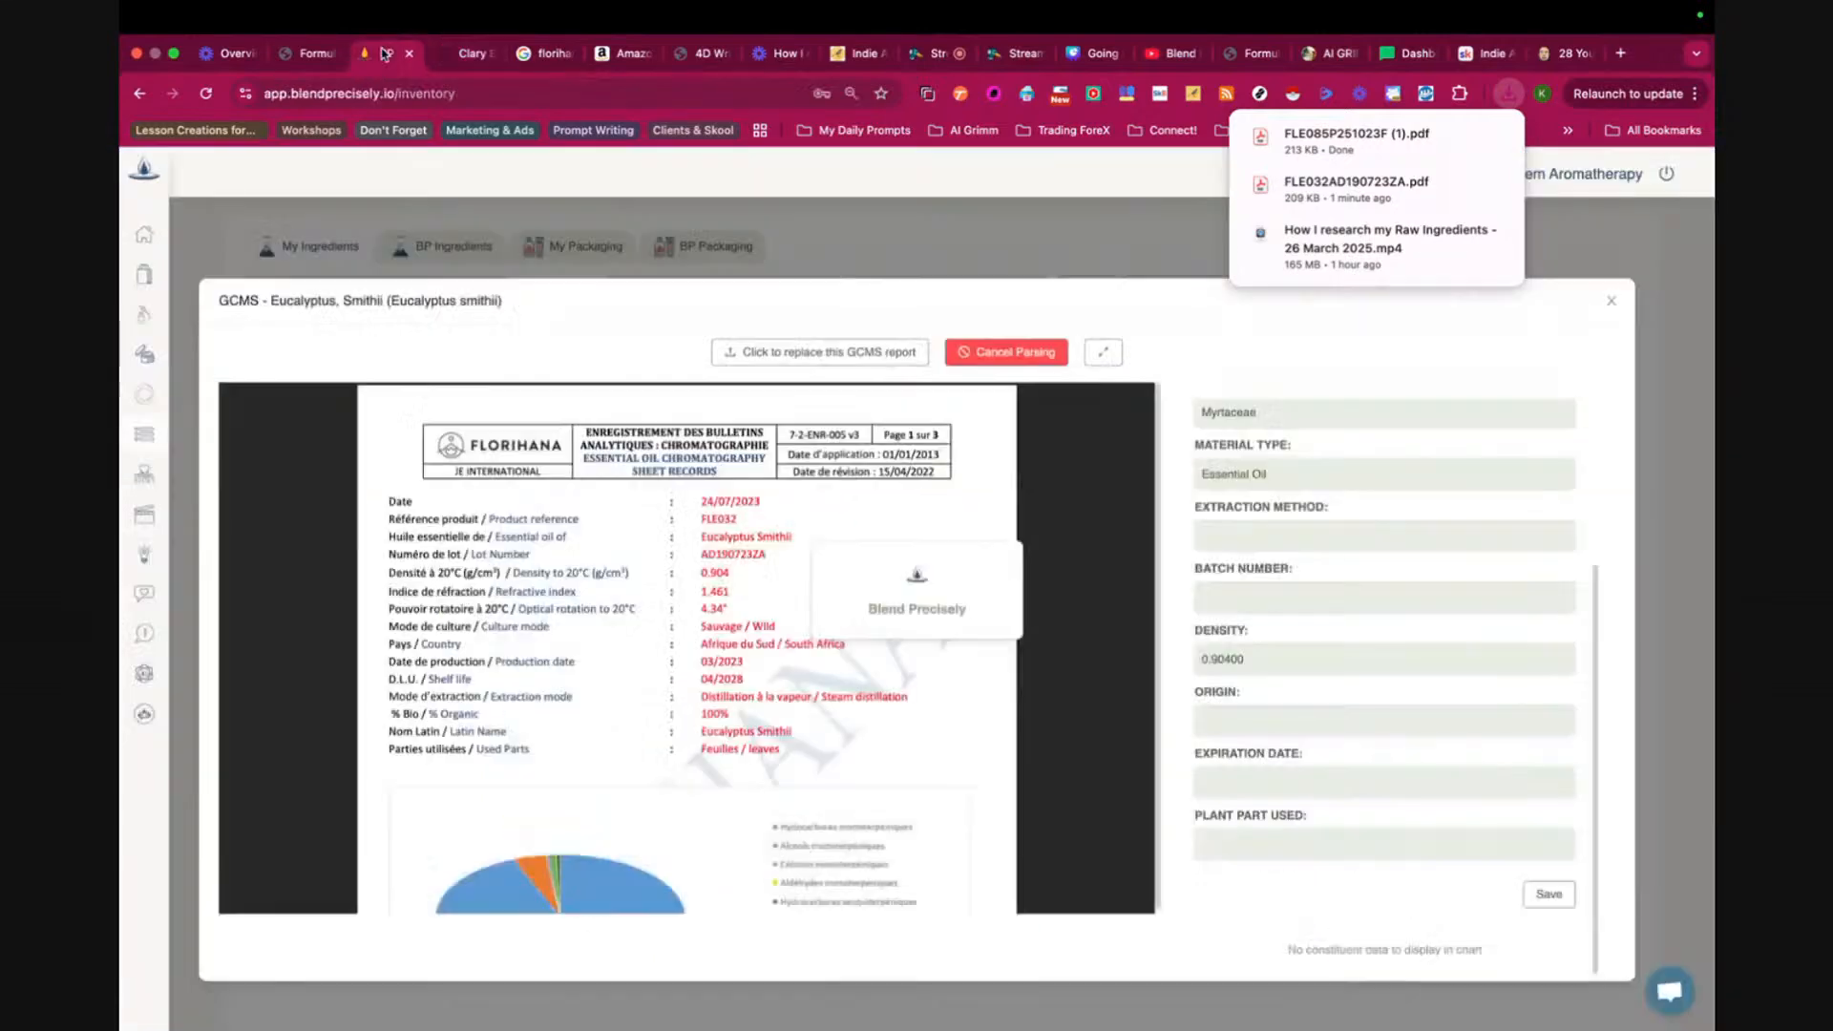
pyautogui.click(382, 53)
pyautogui.click(471, 53)
pyautogui.scroll(-1, 588, 523)
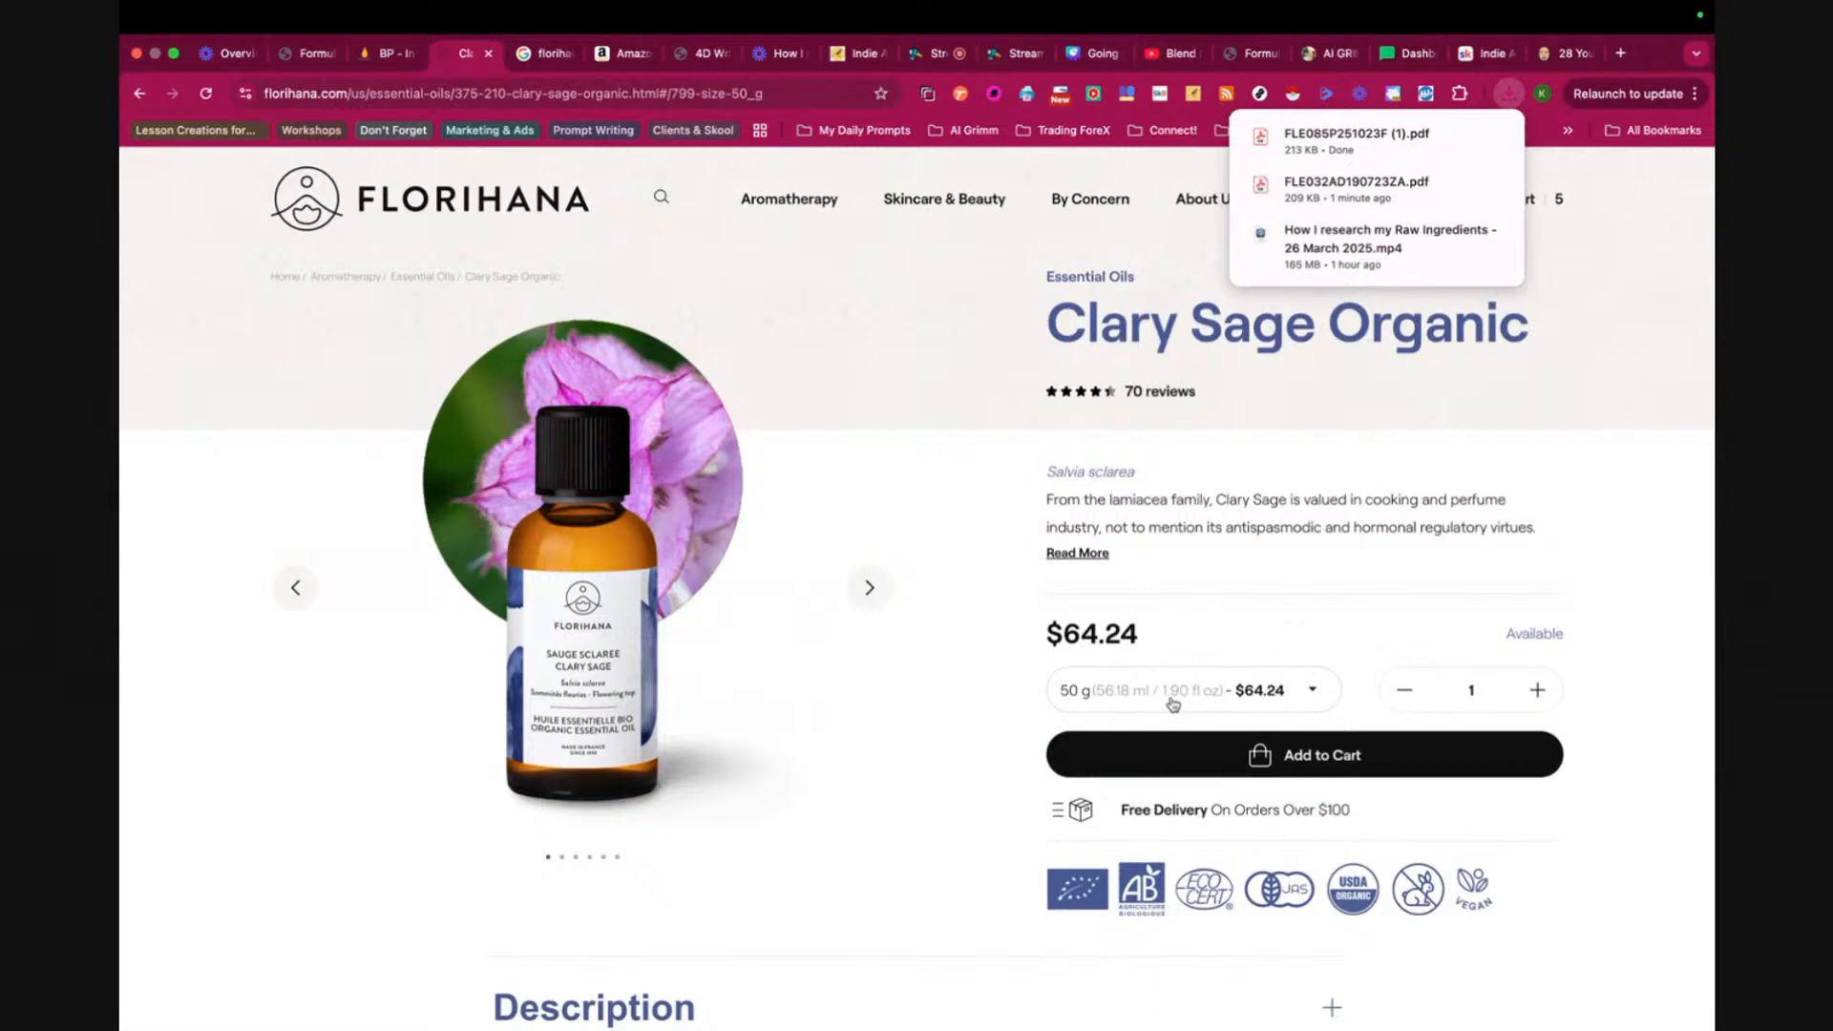
pyautogui.scroll(-5, 1173, 705)
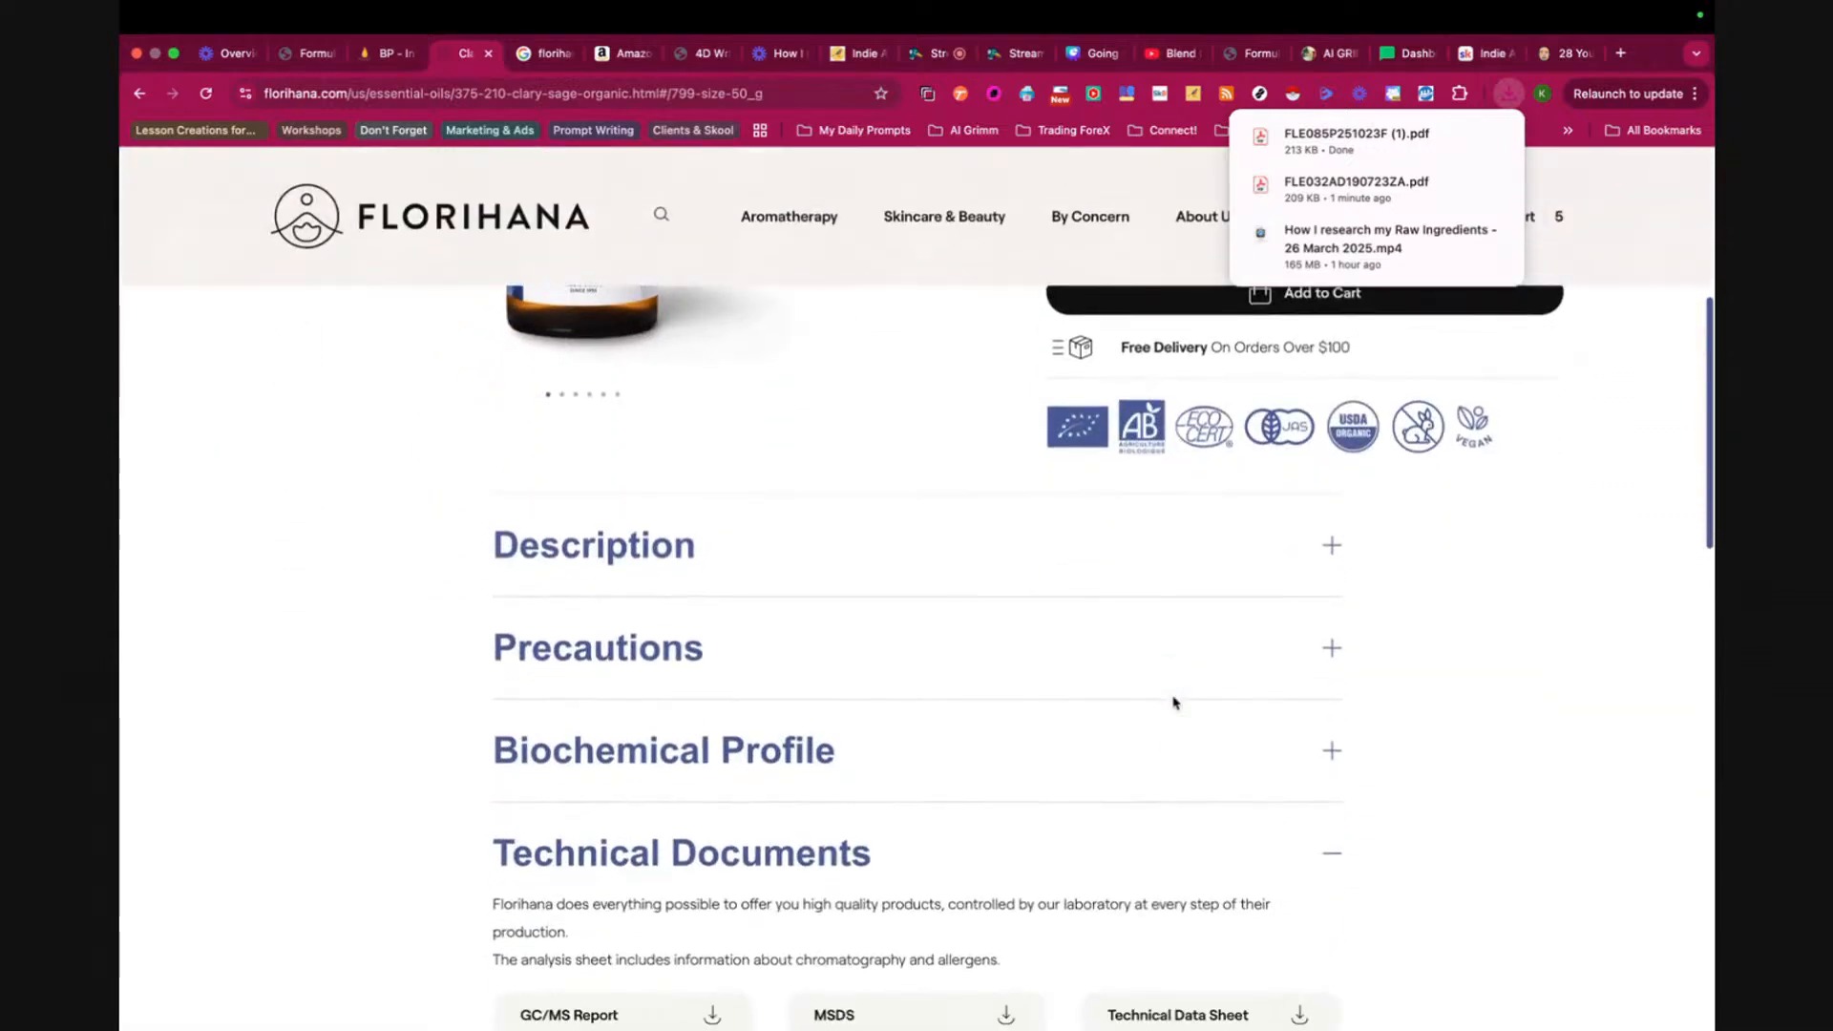
pyautogui.scroll(3, 1175, 704)
pyautogui.scroll(2, 1174, 705)
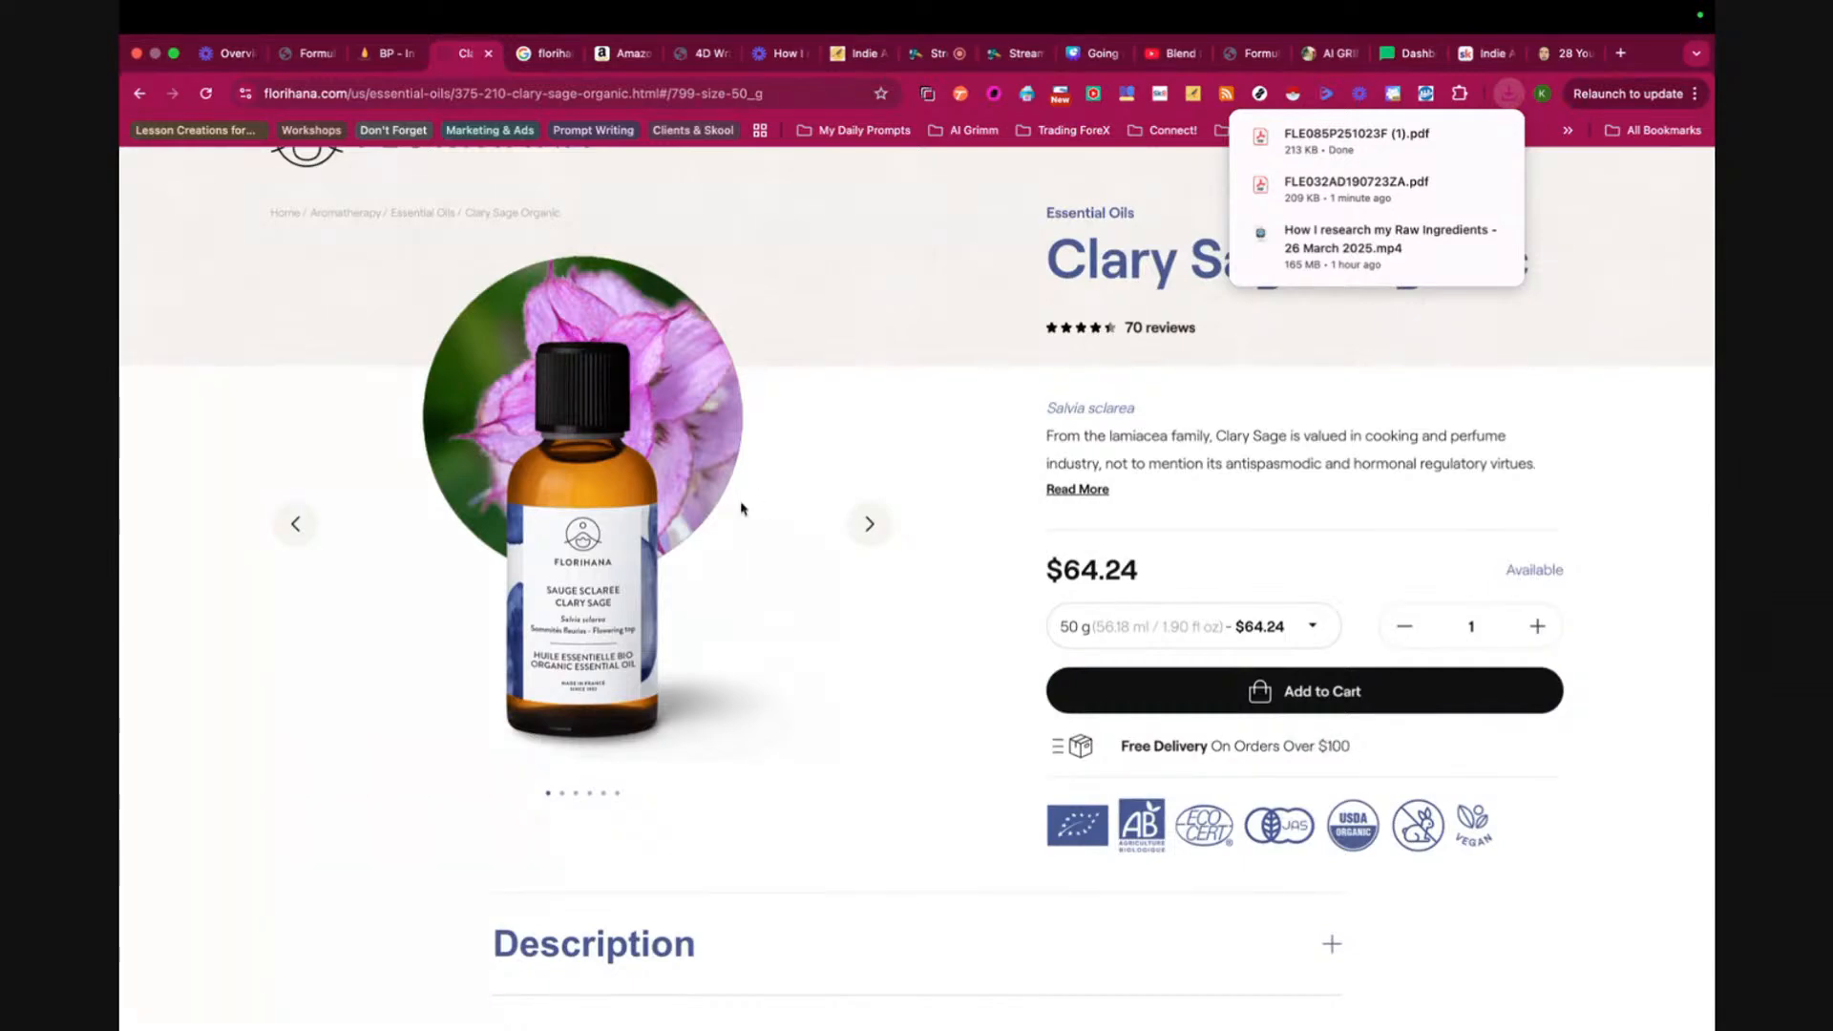
# - Switch to Blend Precisely, compare the parsed Eucalyptus, Smithii constituents with its GCMS report, and close the report
pyautogui.click(385, 54)
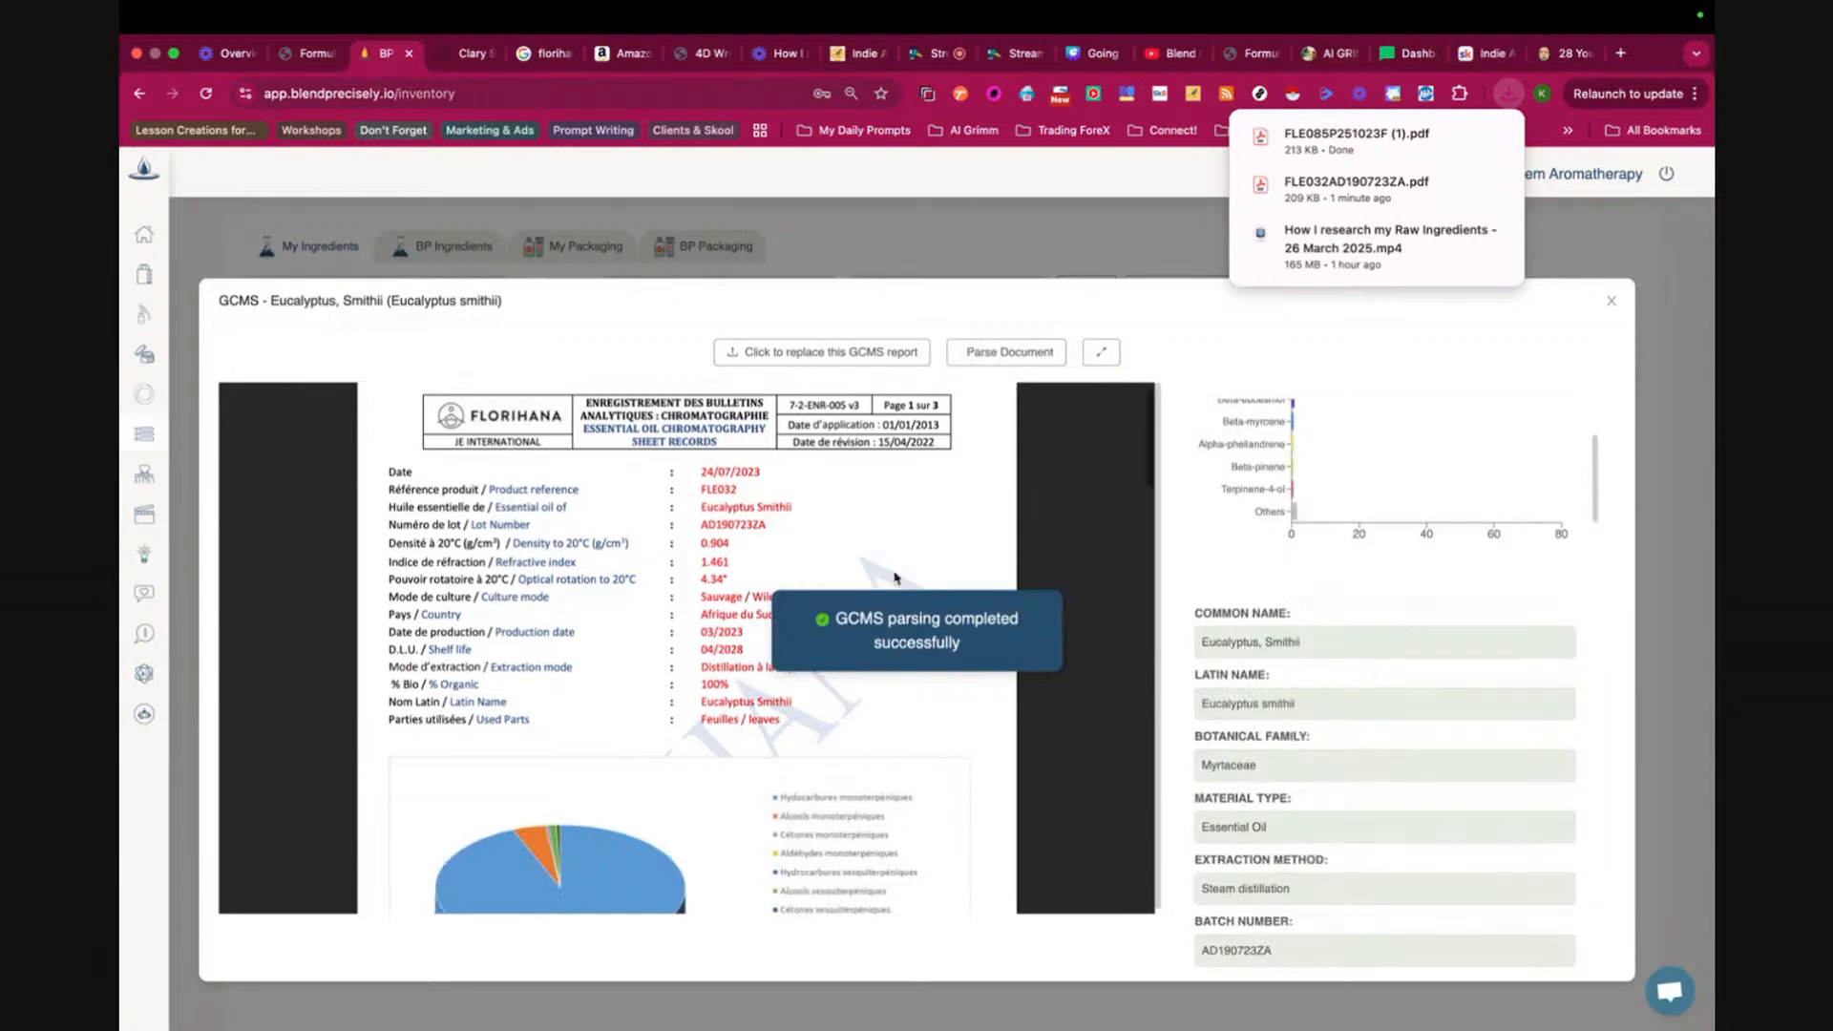
pyautogui.scroll(-5, 1267, 825)
pyautogui.scroll(-10, 1267, 824)
pyautogui.scroll(-10, 1266, 825)
pyautogui.scroll(-2, 1266, 824)
pyautogui.scroll(-15, 796, 766)
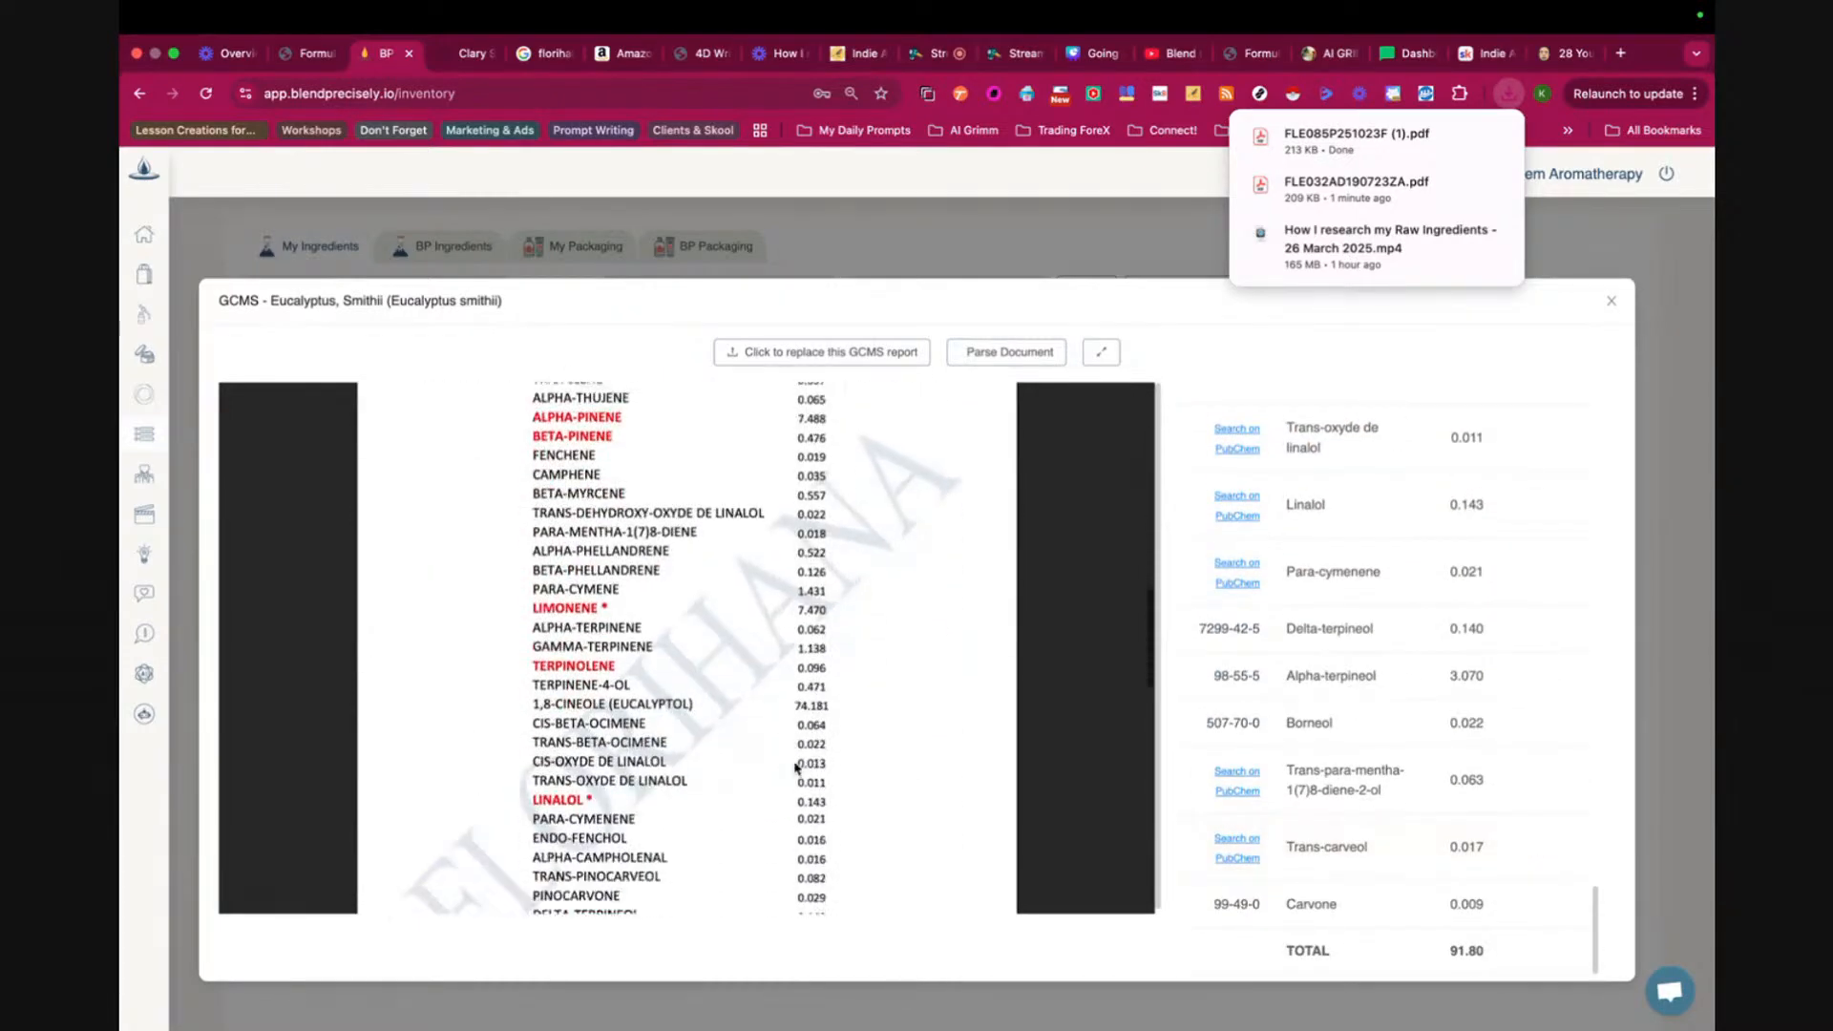
pyautogui.scroll(-6, 796, 767)
pyautogui.scroll(8, 796, 768)
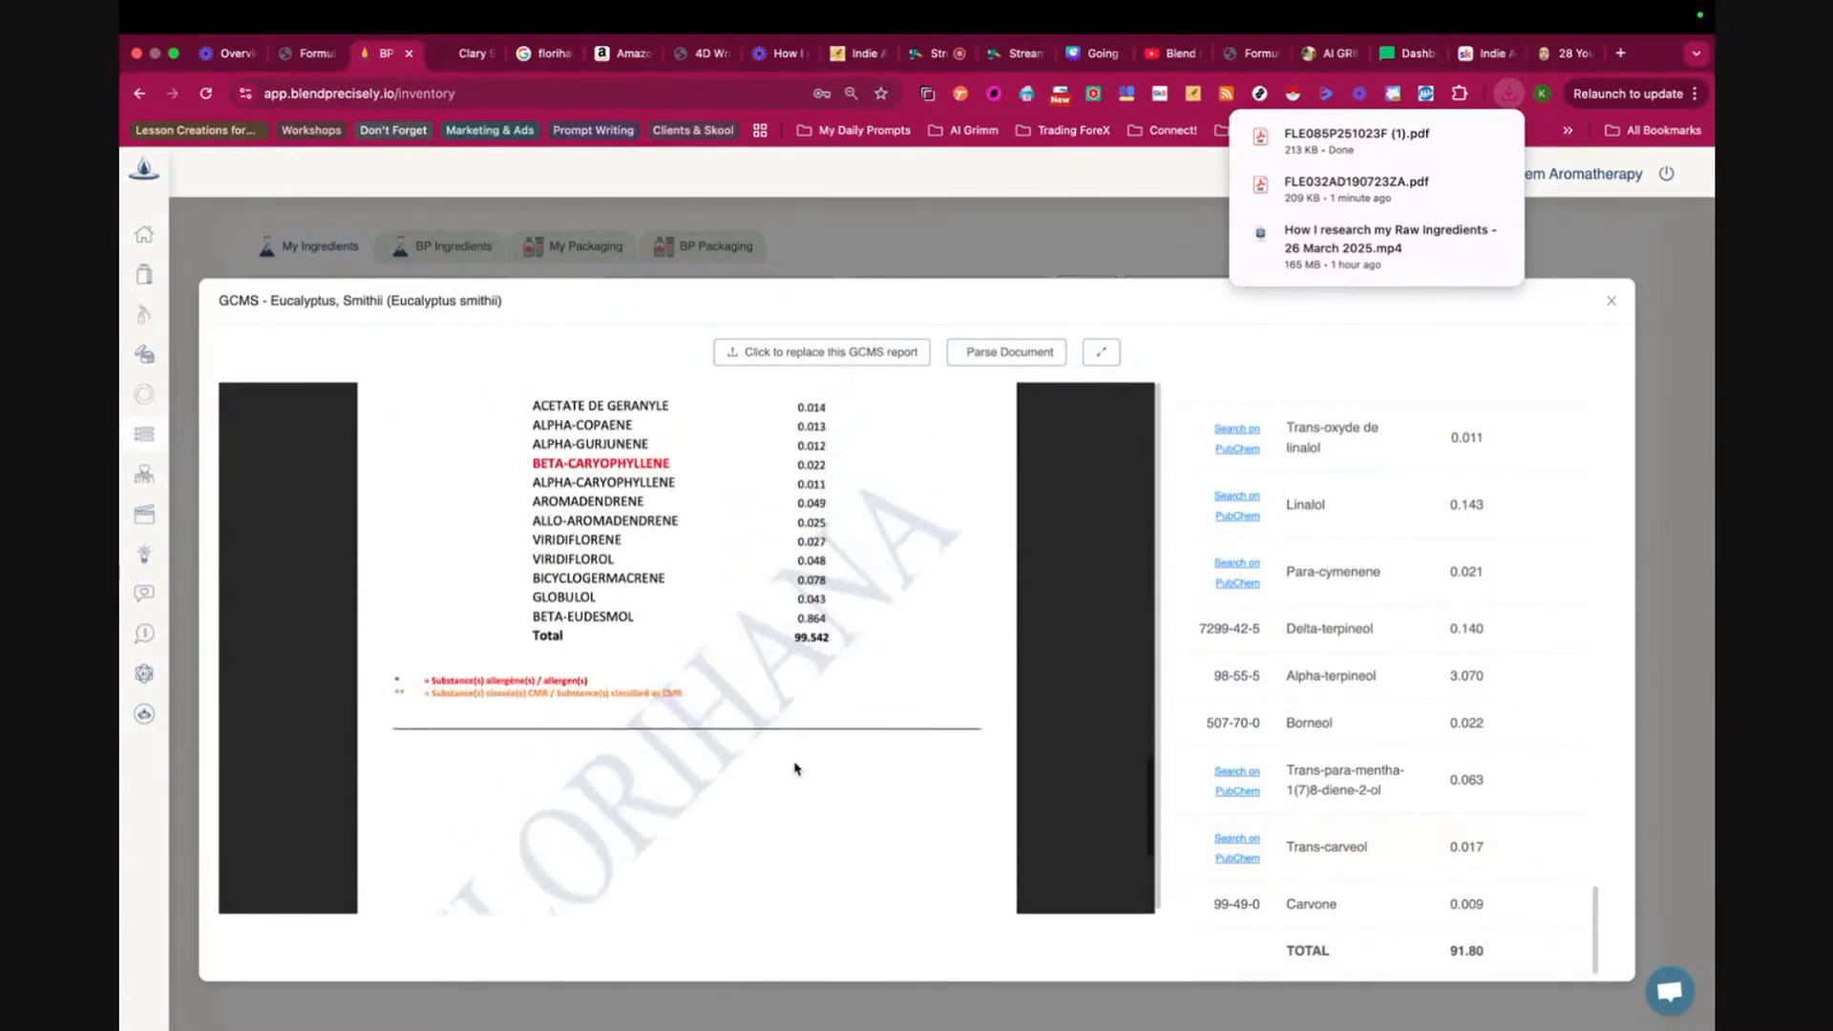
pyautogui.scroll(6, 796, 767)
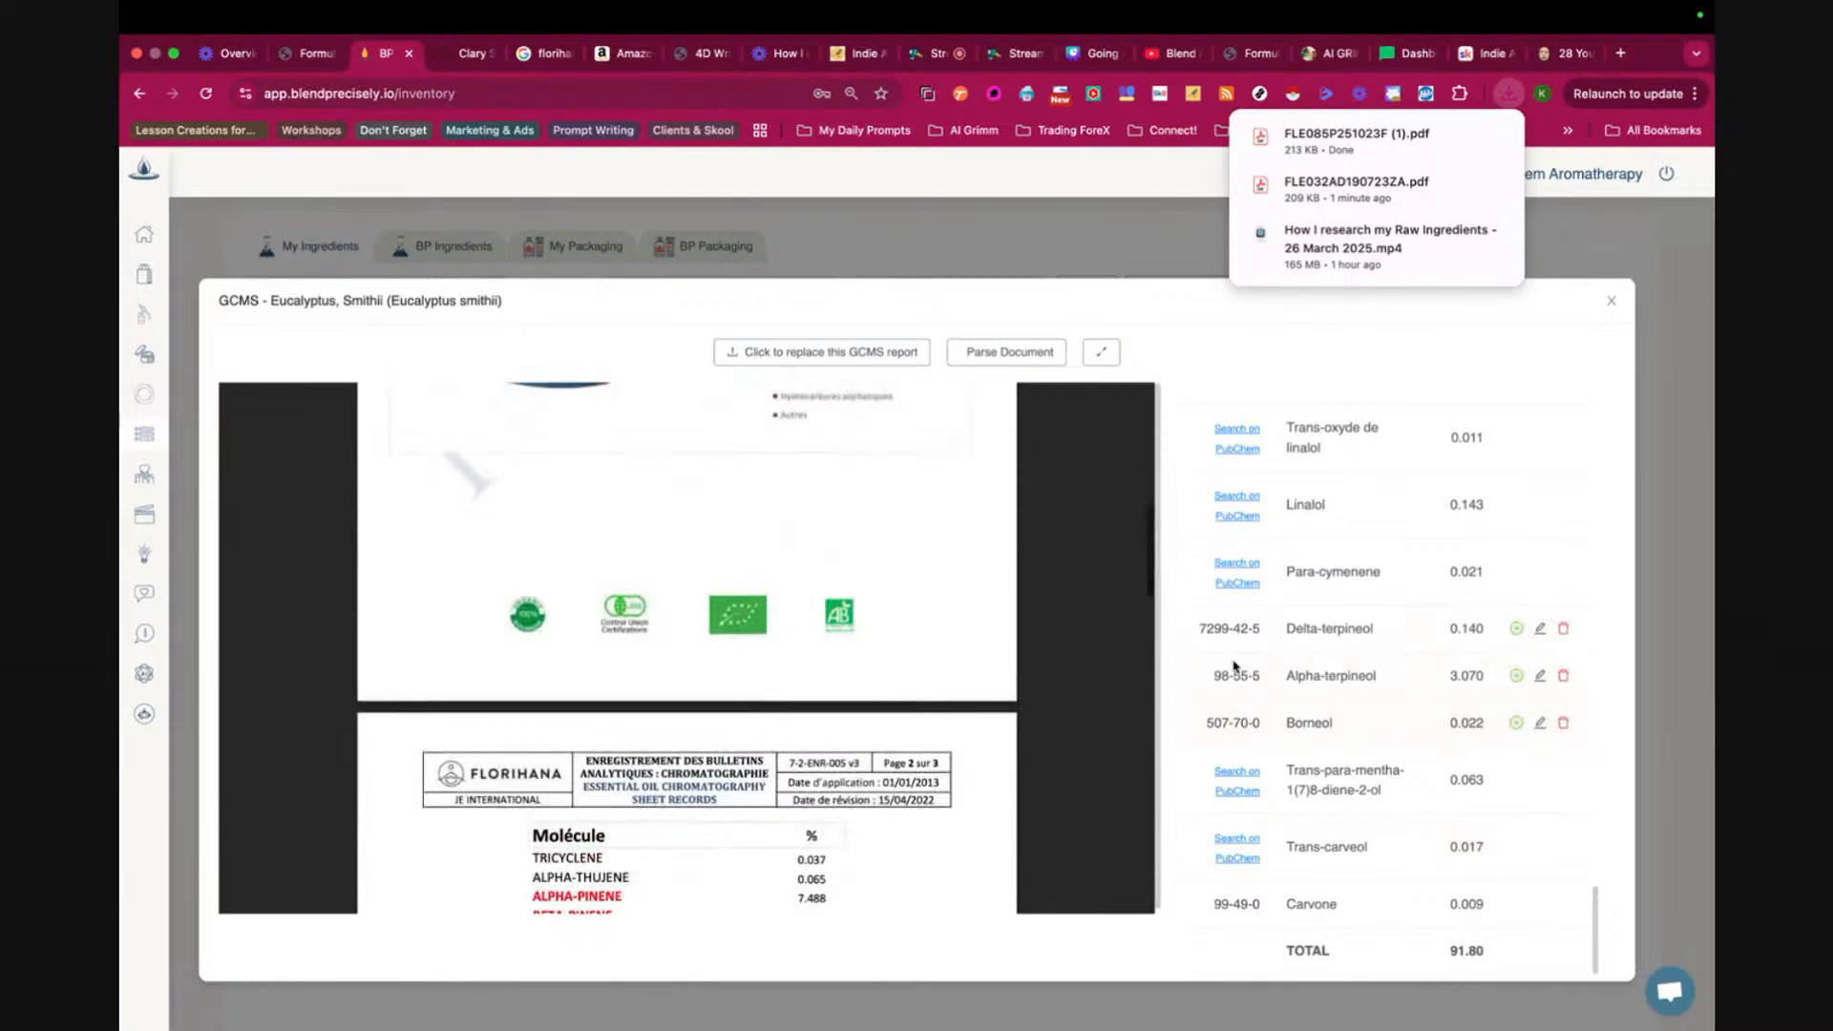
pyautogui.scroll(6, 1010, 675)
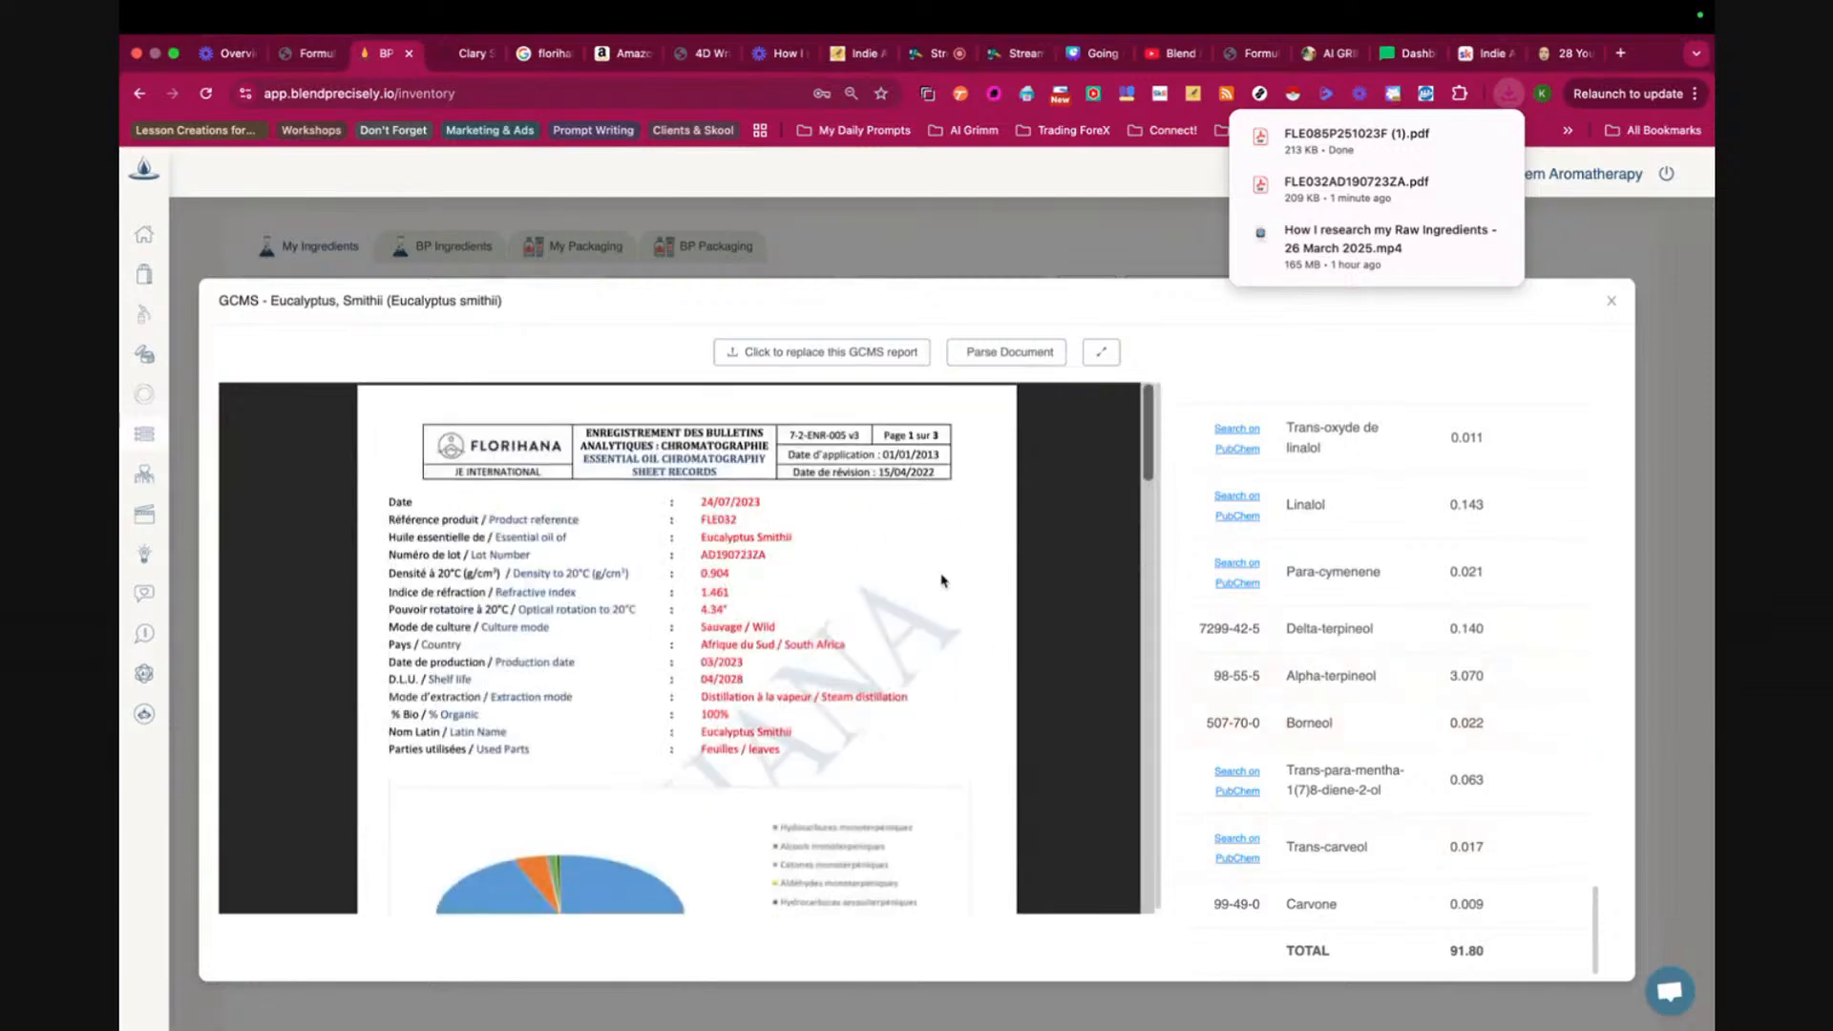
pyautogui.click(1613, 305)
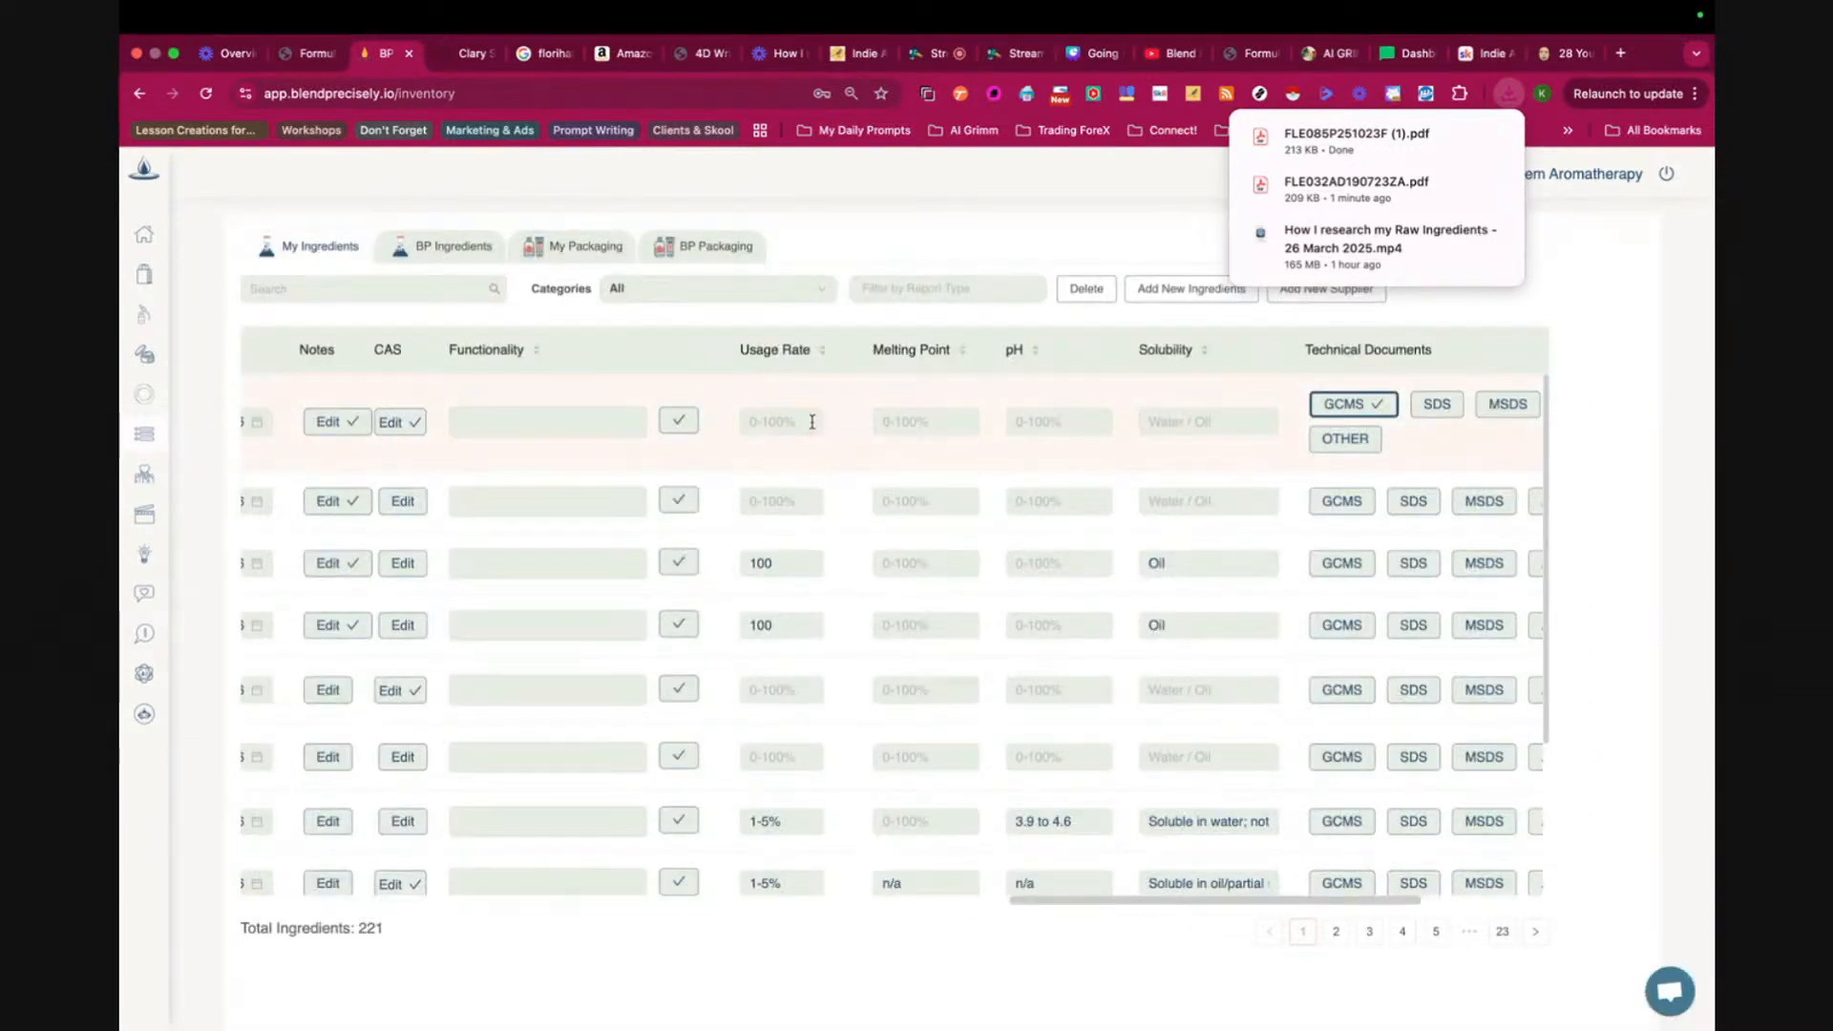
# - Search the BP Ingredients for "clary sage" and add the Clary Sage essential oil to the personal ingredients
pyautogui.hscroll(-5, 754, 420)
pyautogui.moveTo(277, 477)
pyautogui.click(200, 434)
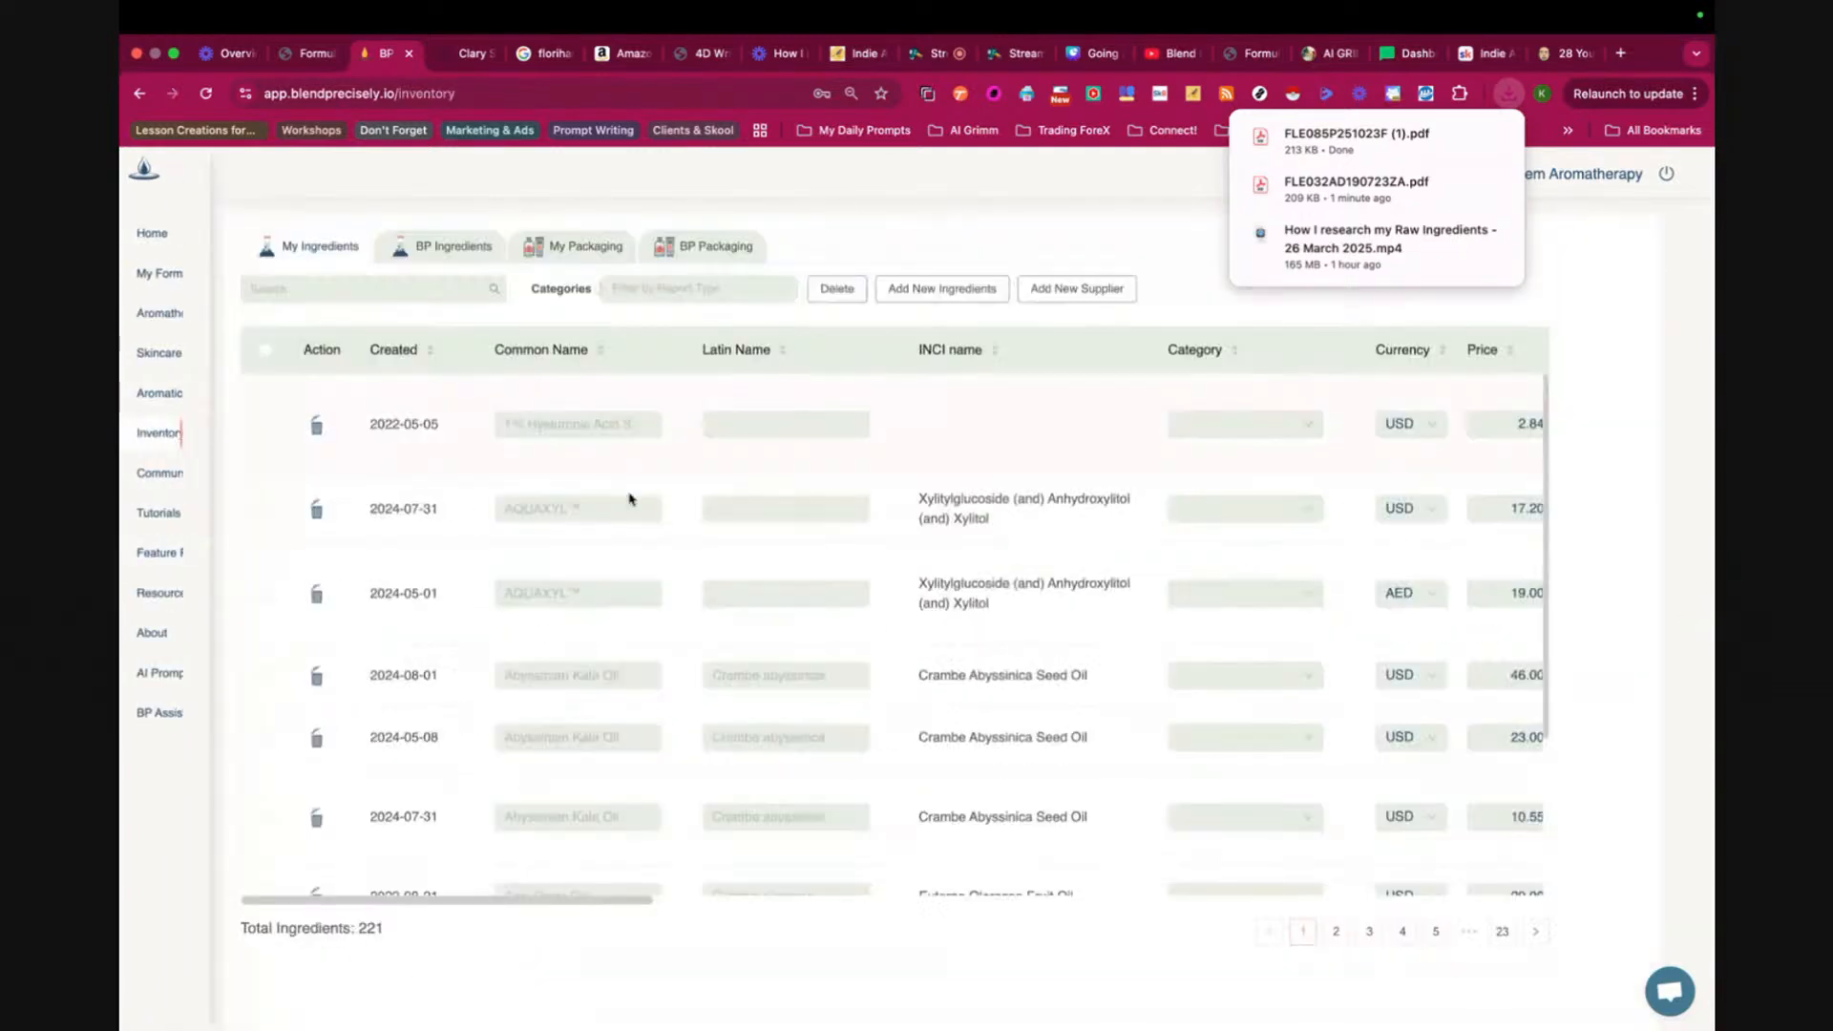
pyautogui.click(439, 246)
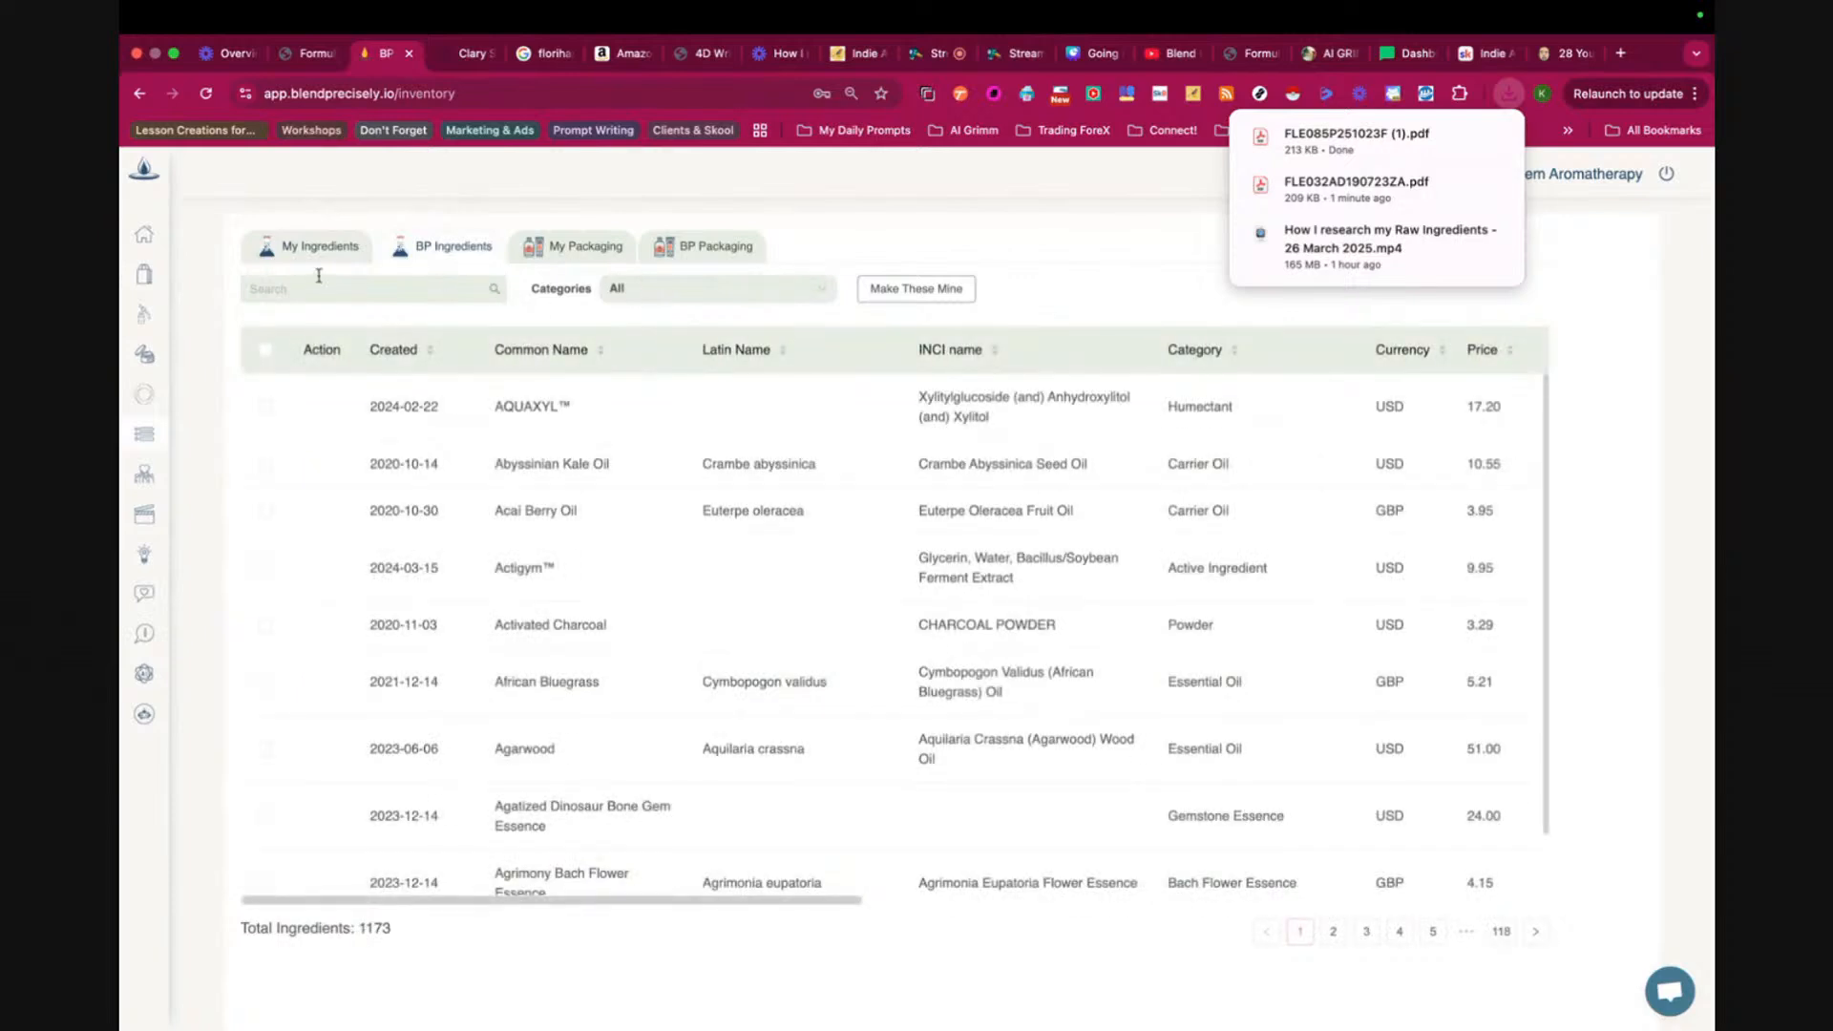
pyautogui.write('clary sage')
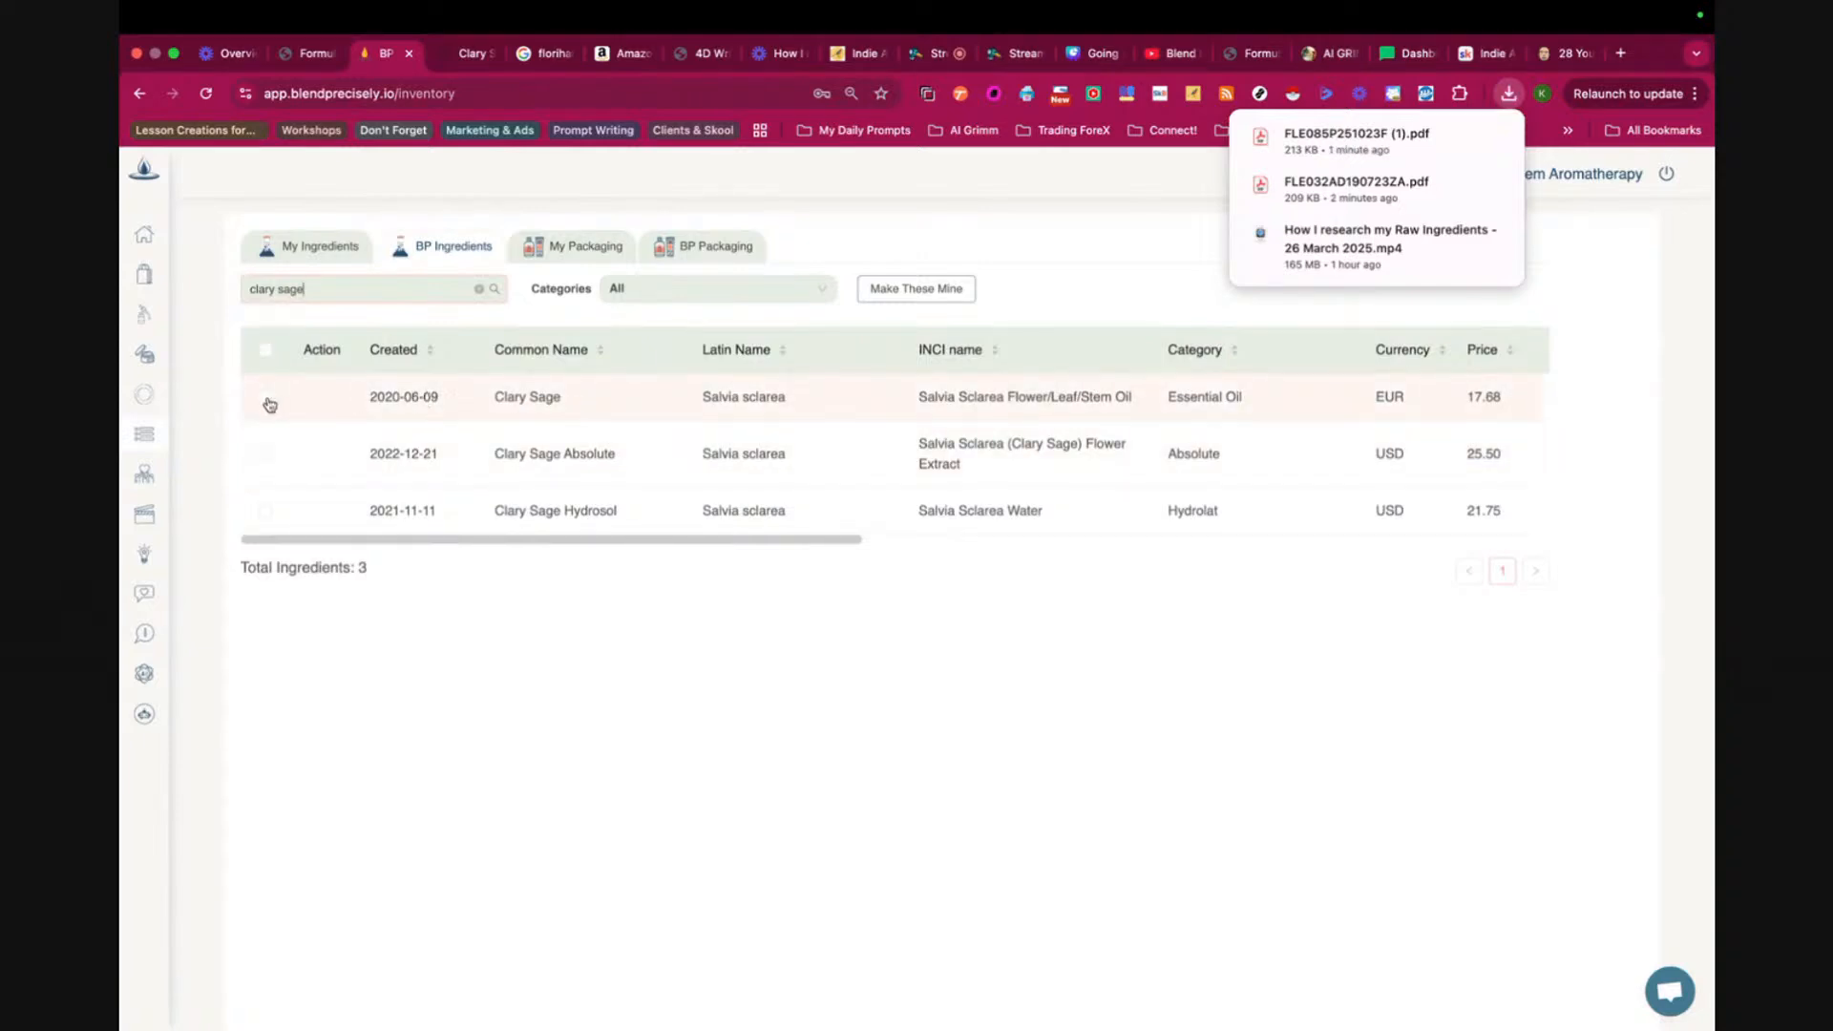
pyautogui.click(926, 290)
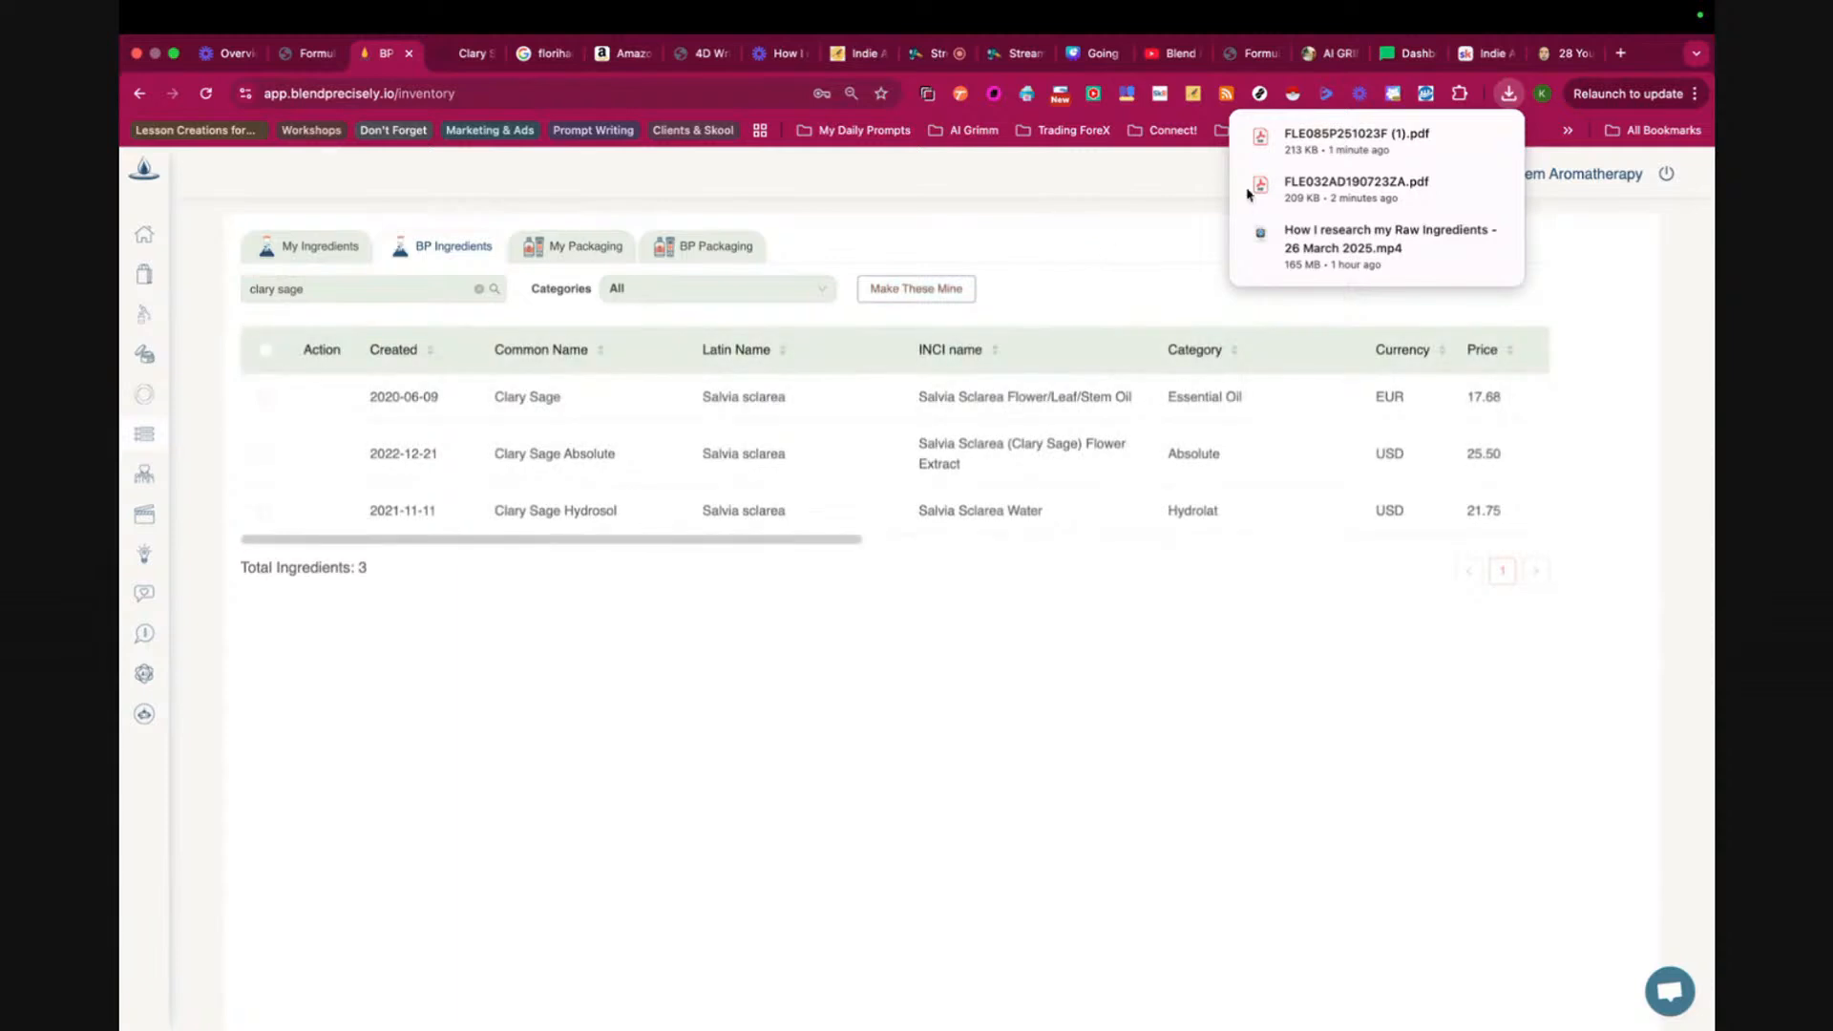
# - Open the downloaded FLE085P251023F (1).pdf, return to the personal ingredients in the inventory, and set Clary Sage's currency to USD
pyautogui.click(1355, 139)
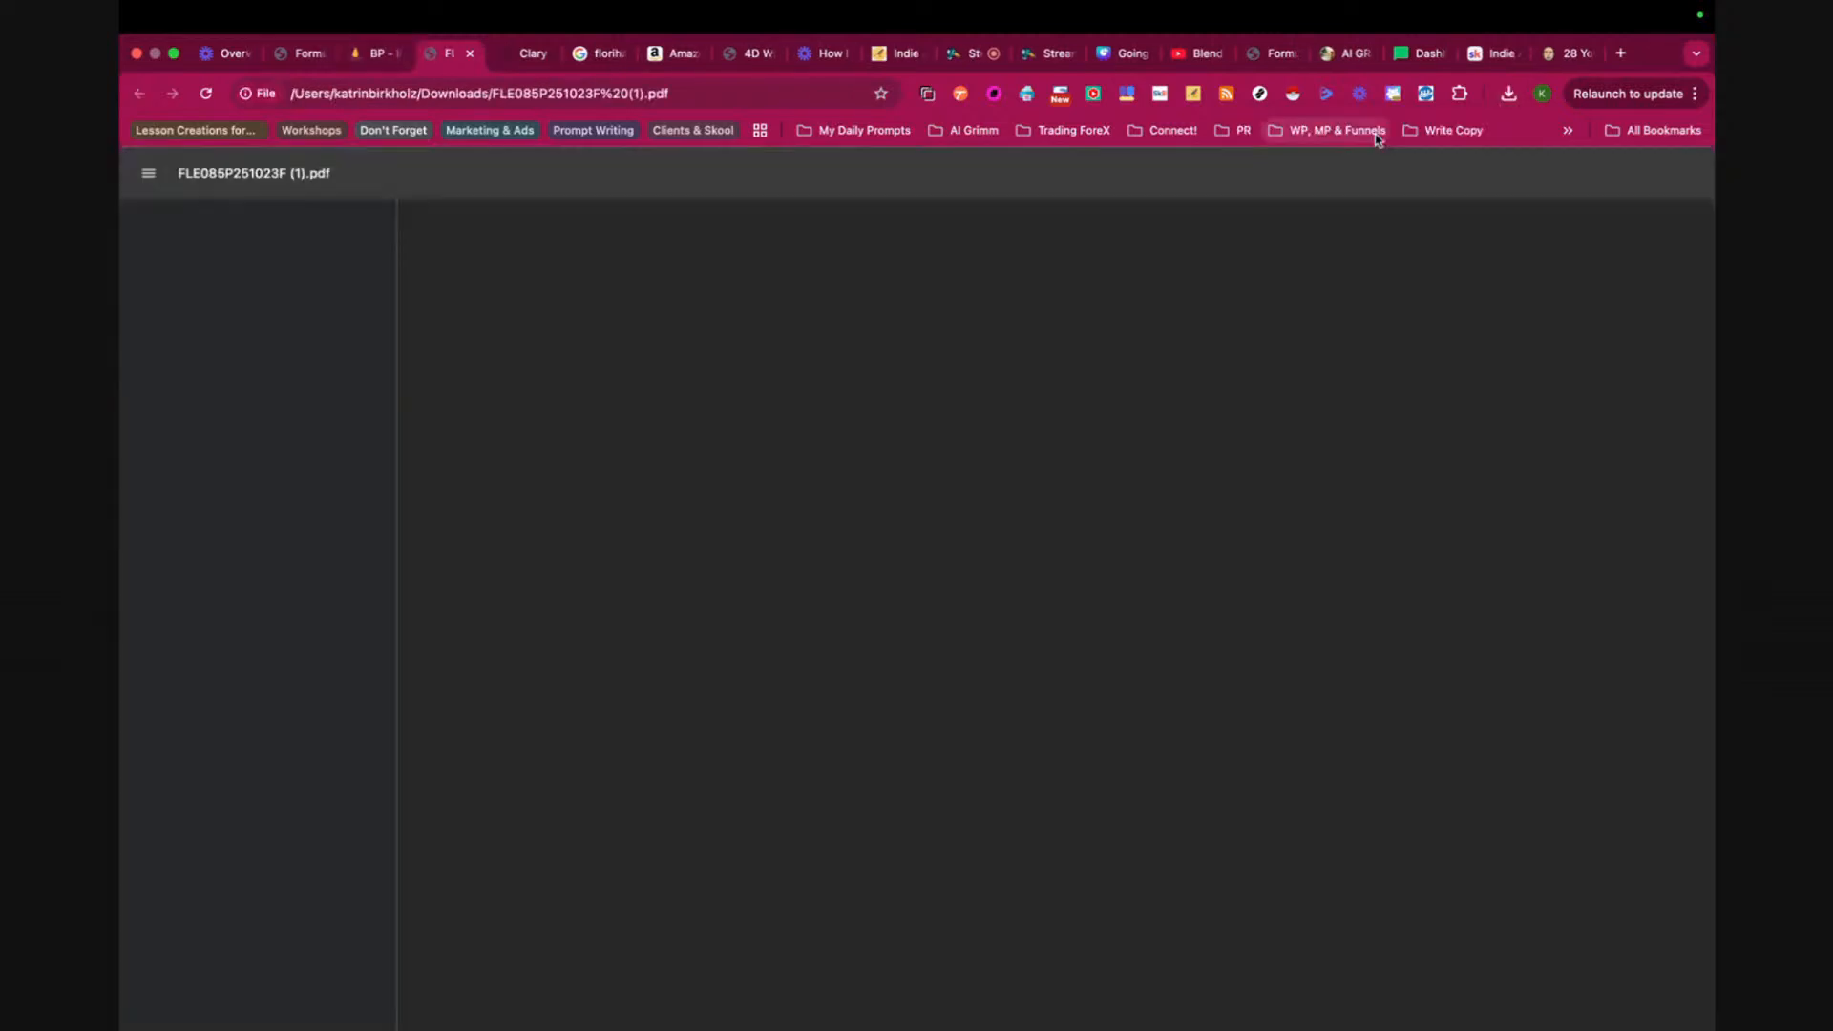
pyautogui.click(367, 53)
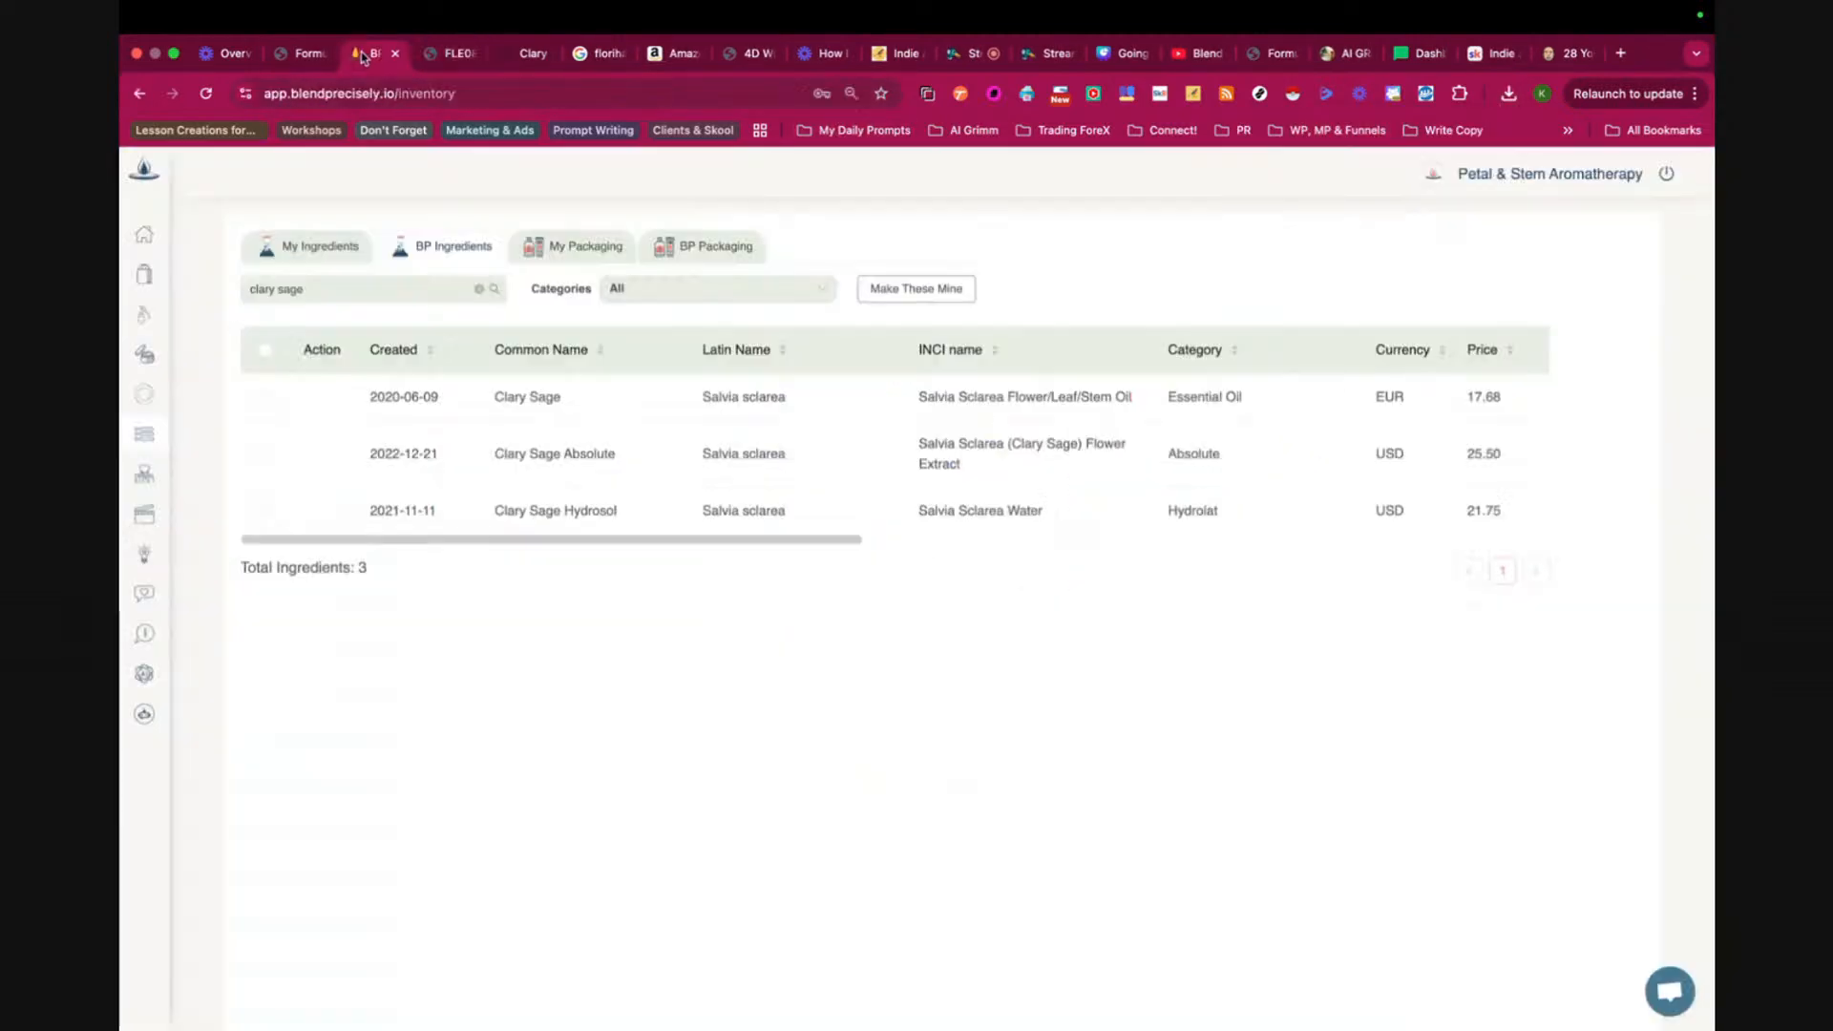
pyautogui.click(318, 248)
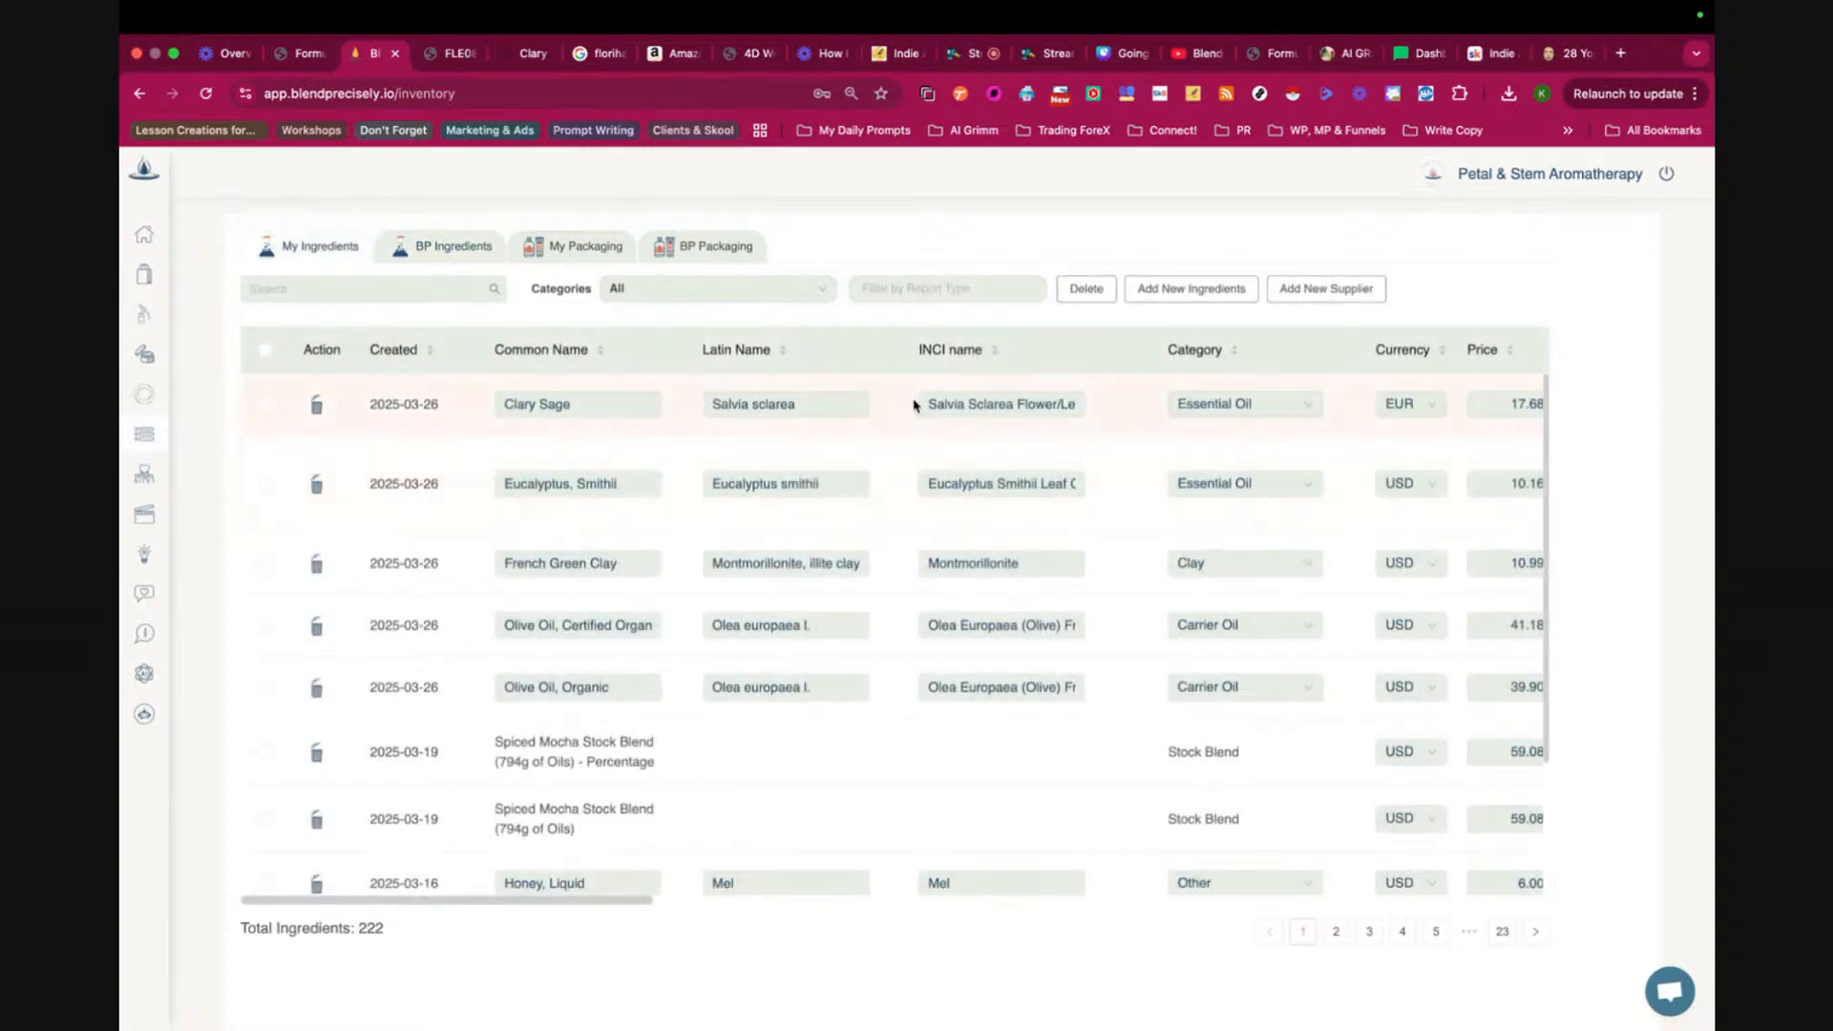
pyautogui.hscroll(7, 913, 400)
pyautogui.hscroll(2, 913, 400)
pyautogui.click(695, 404)
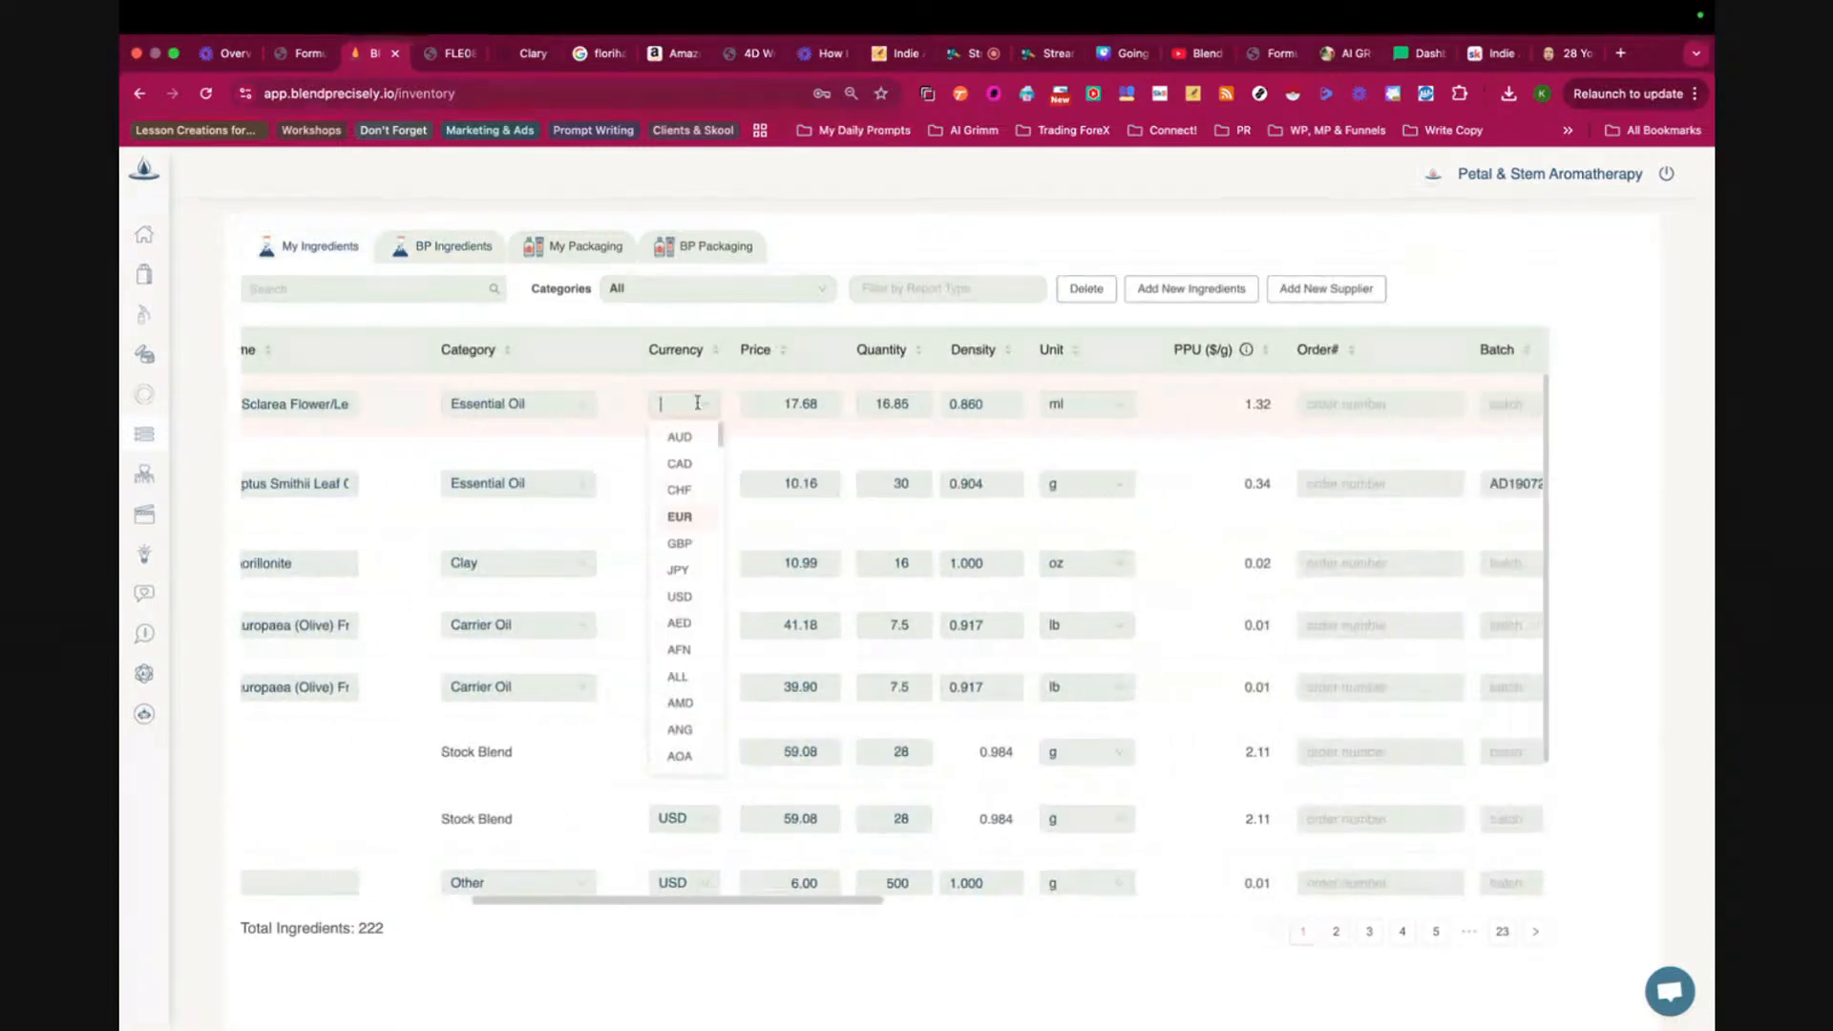
pyautogui.click(686, 596)
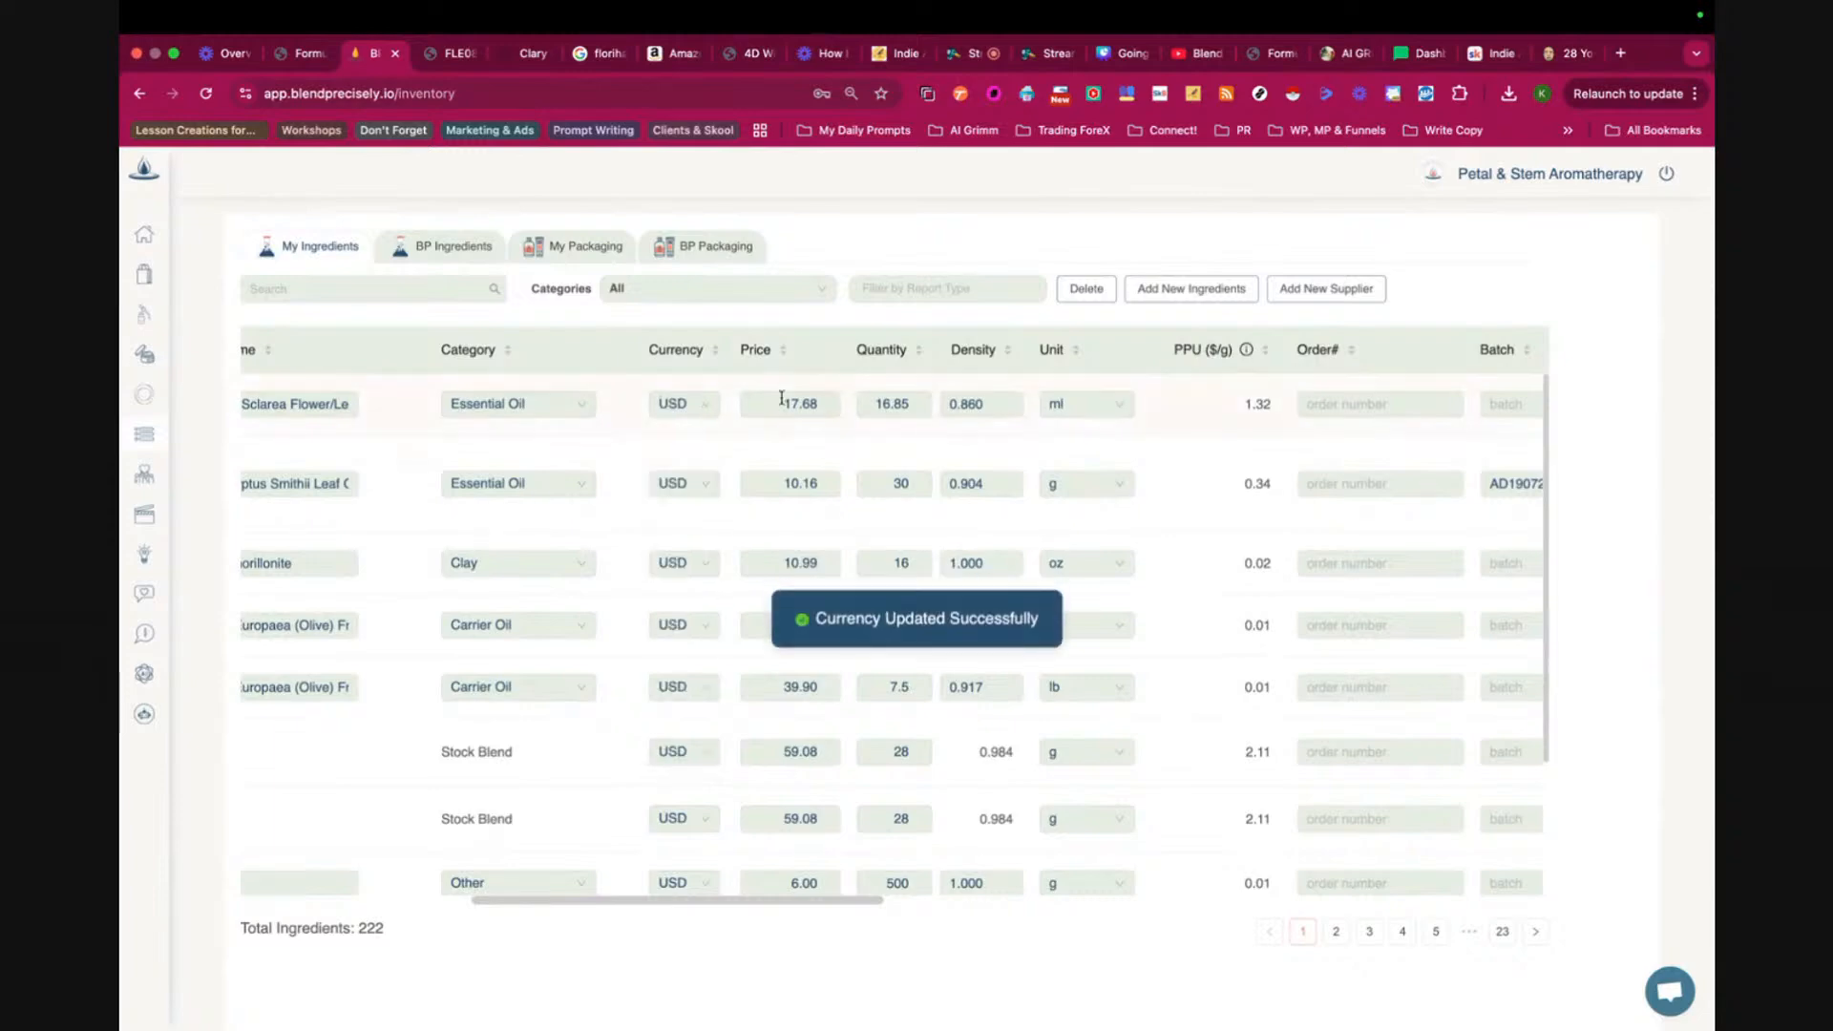
# - Check Florihana's 50 g Clary Sage price and set the ingredient's price to 64.25 and its quantity to 50 g
pyautogui.click(523, 54)
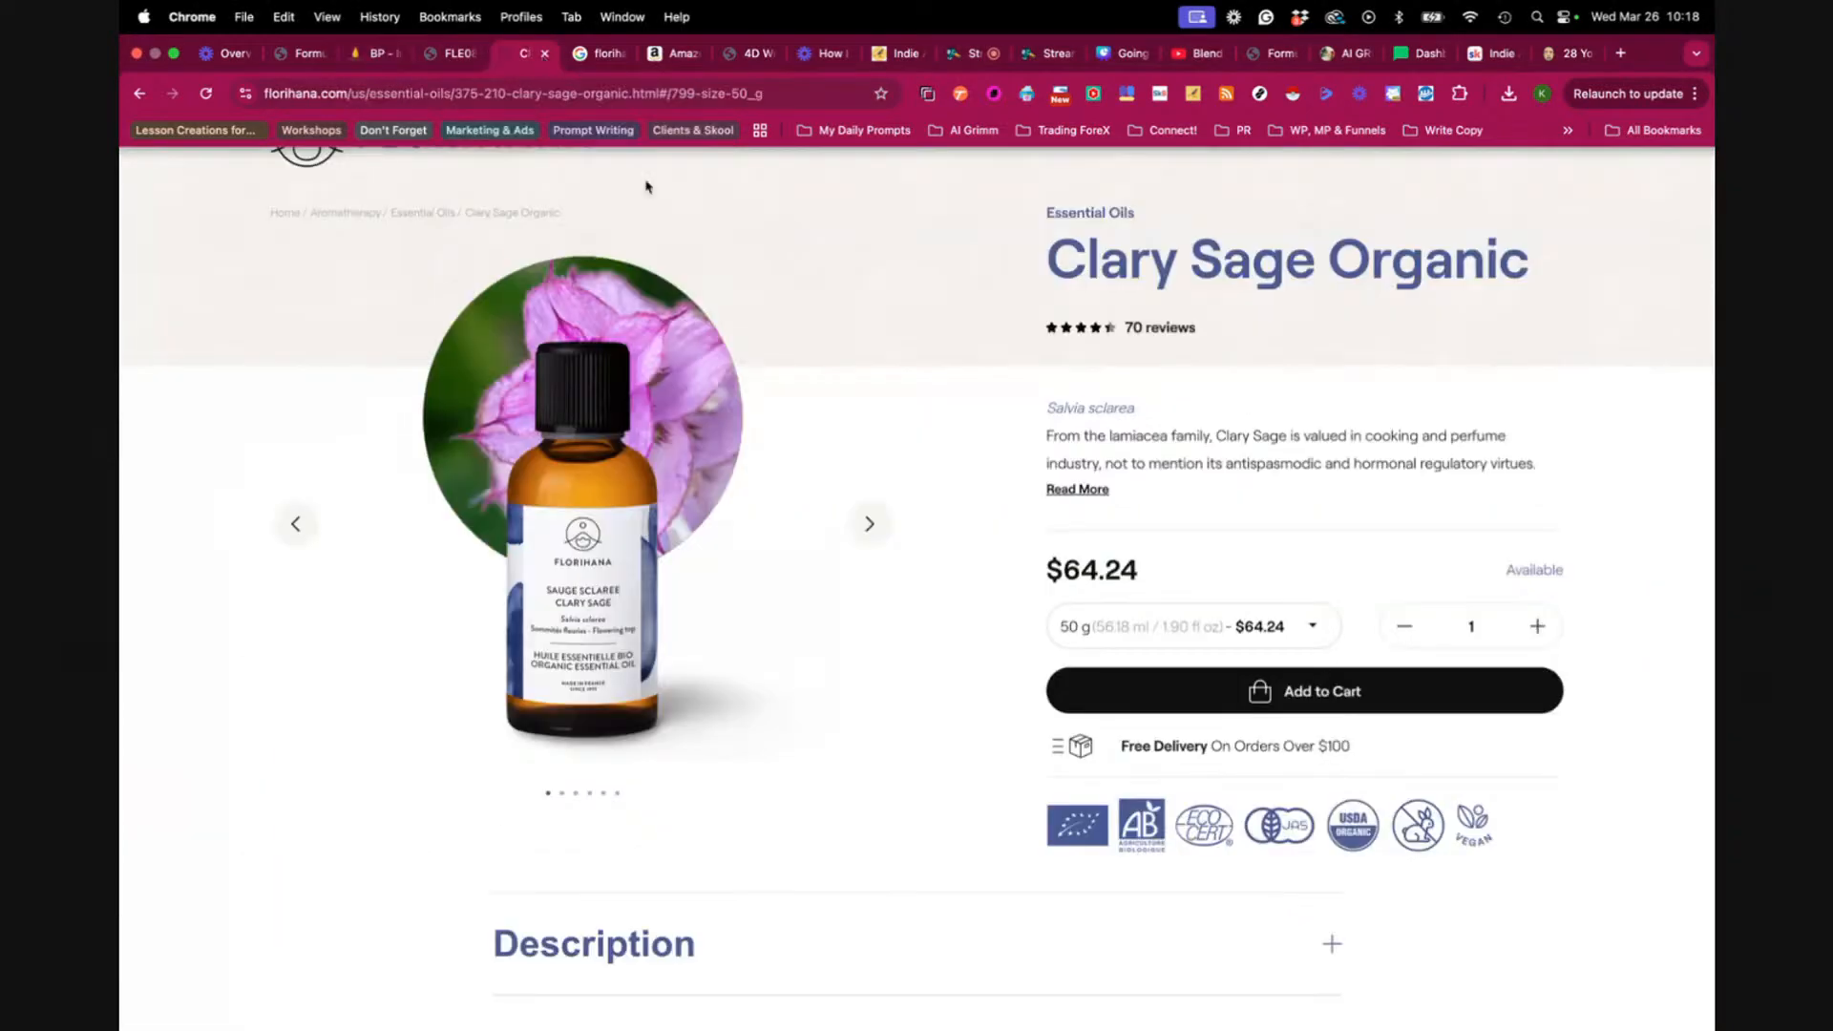
pyautogui.click(371, 54)
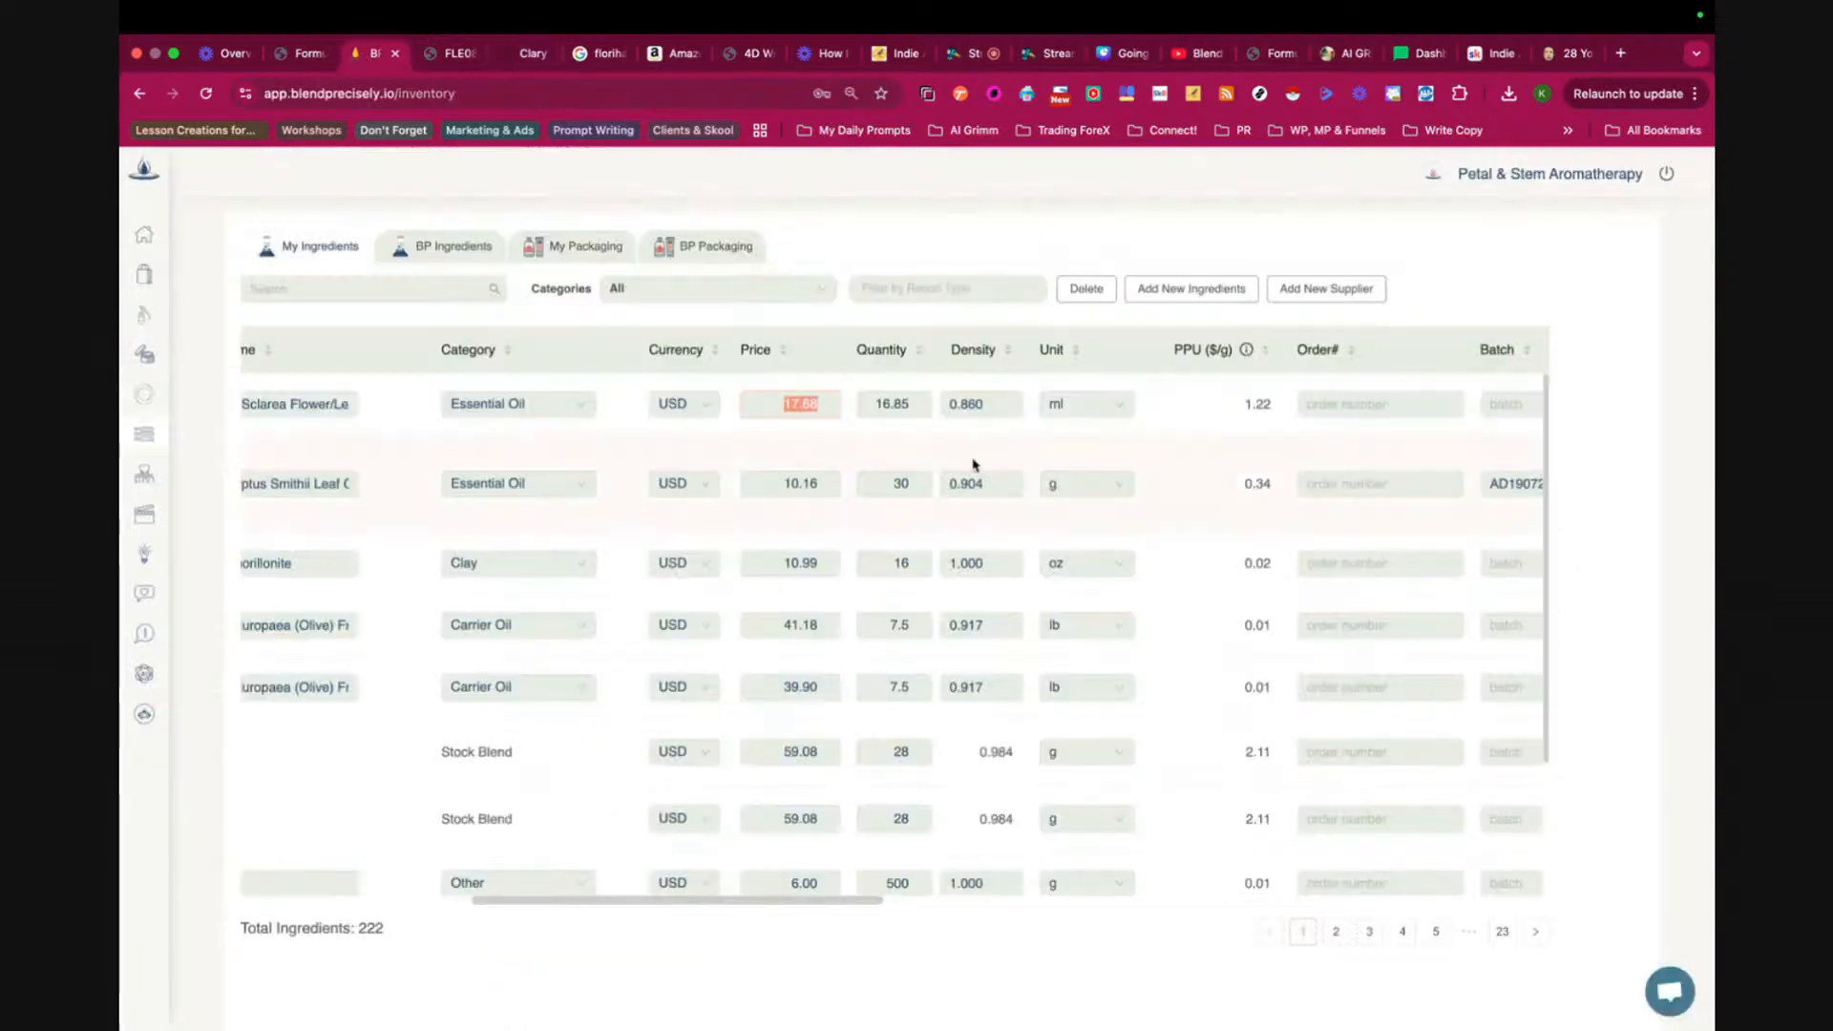
pyautogui.write('6')
pyautogui.moveTo(880, 403); pyautogui.dragTo(923, 402)
pyautogui.press('BackSpace')
pyautogui.press('BackSpace')
pyautogui.write('5')
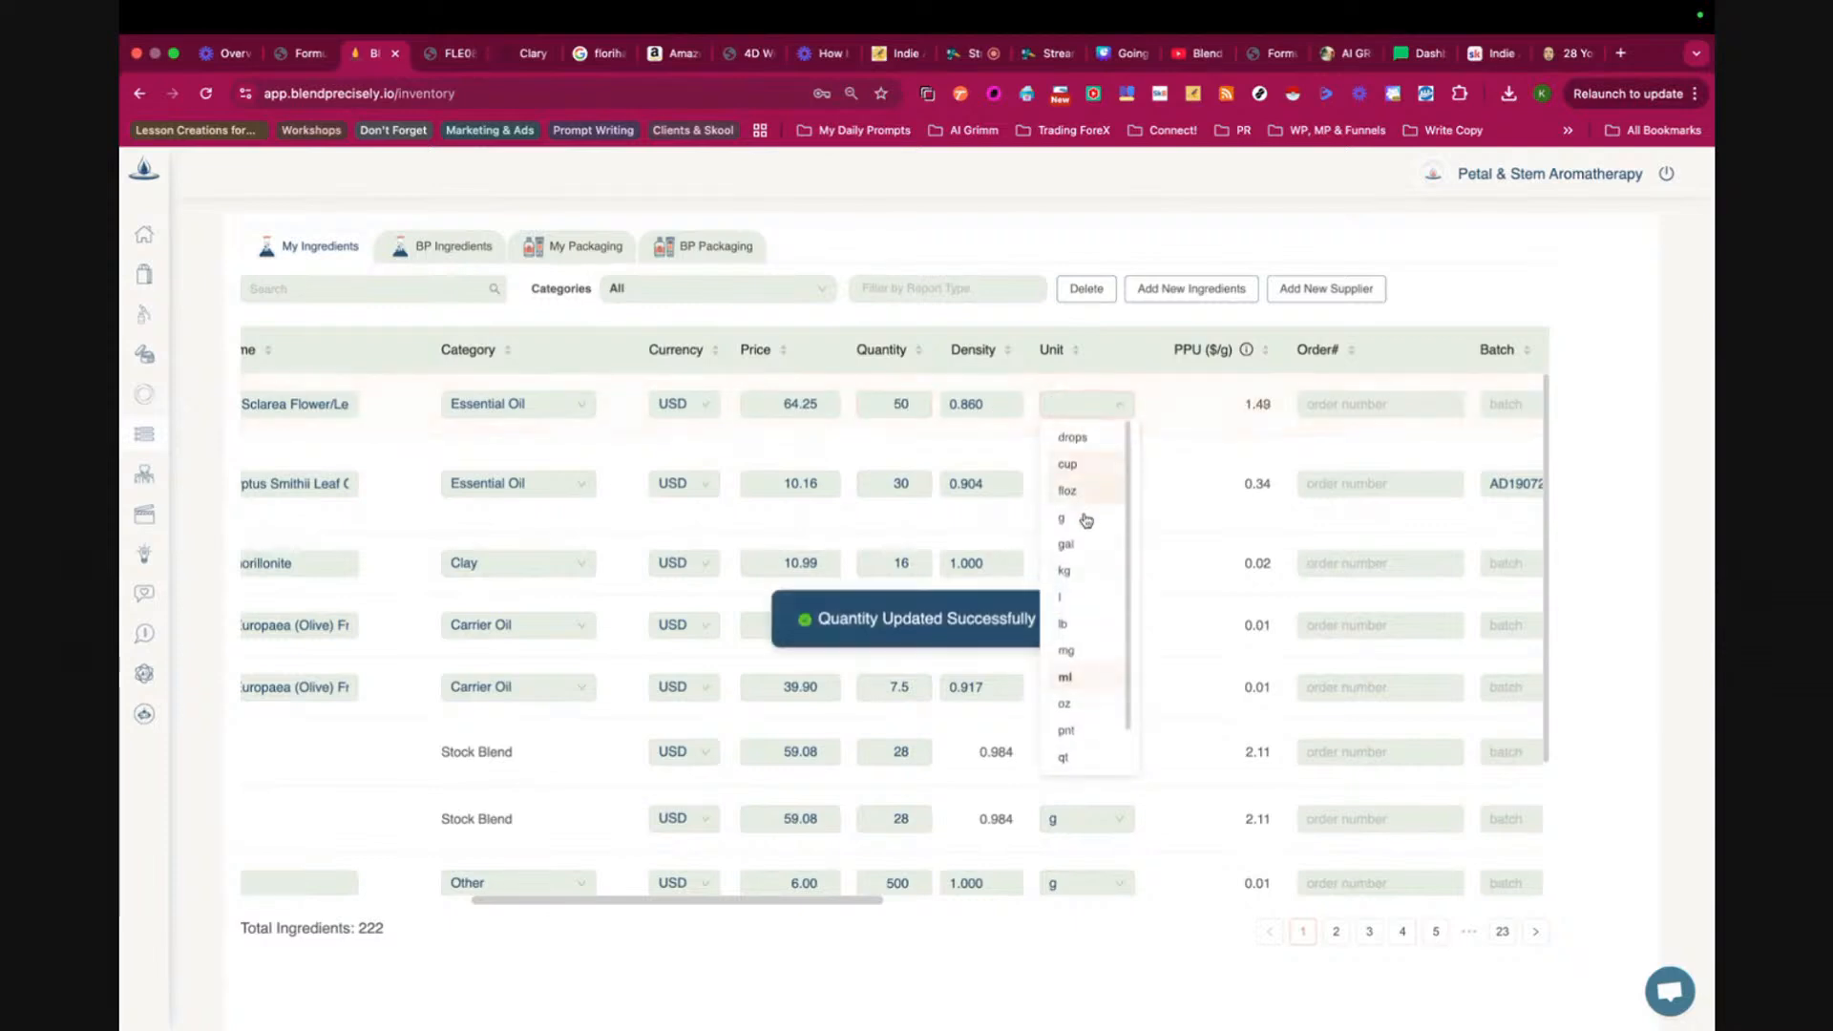
pyautogui.click(1074, 519)
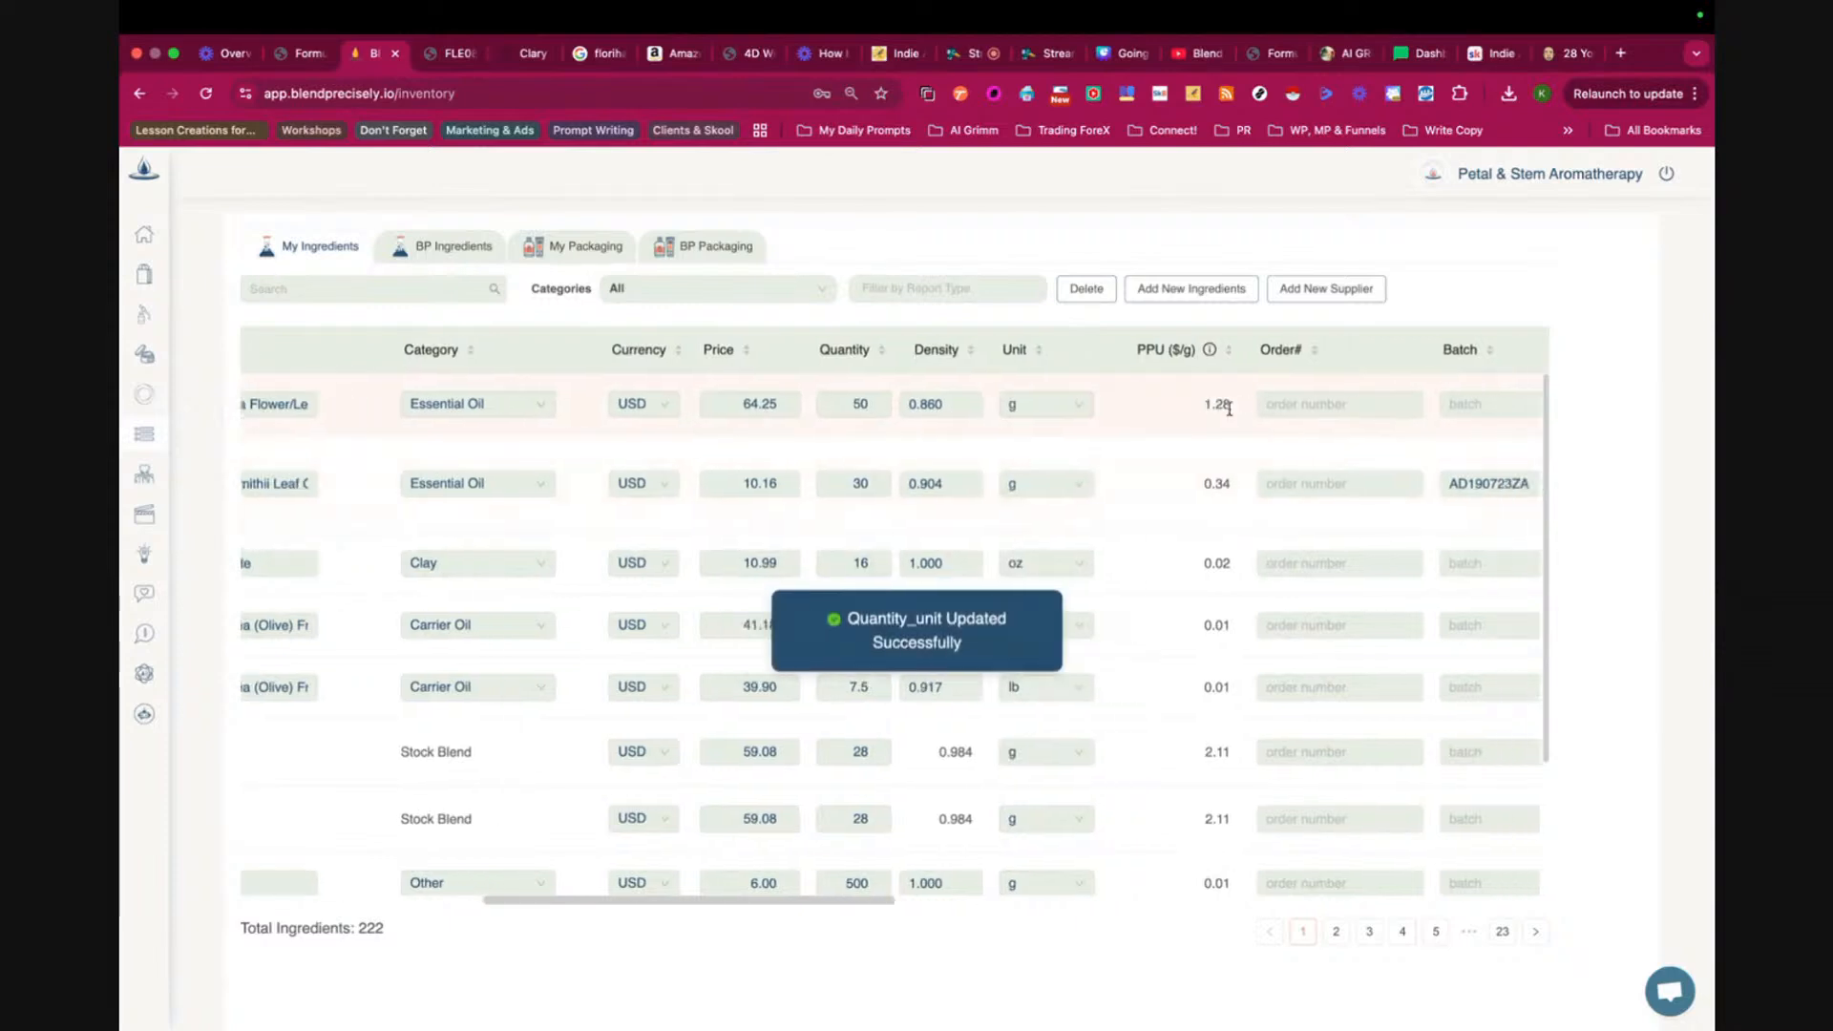
# - Set the Clary Sage supplier to Florihana P&S Prices
pyautogui.hscroll(5, 1230, 429)
pyautogui.hscroll(3, 1232, 415)
pyautogui.click(872, 401)
pyautogui.scroll(-2, 783, 694)
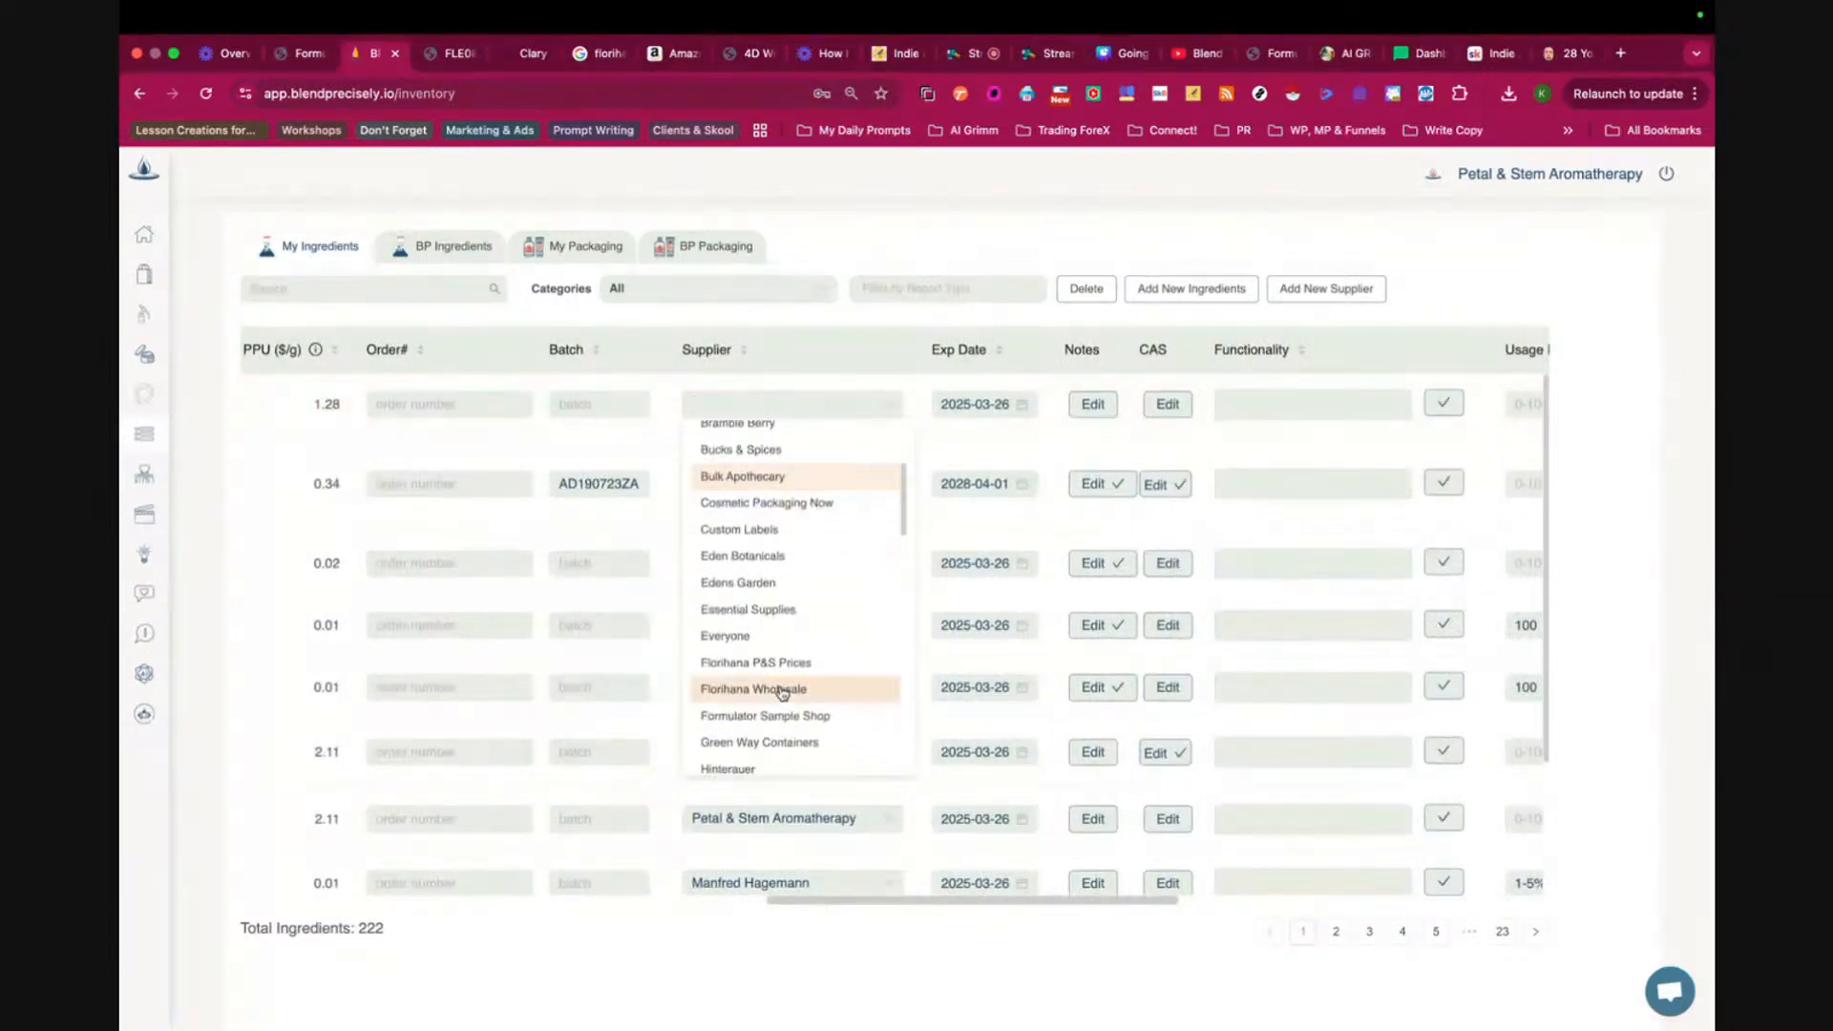
pyautogui.click(787, 647)
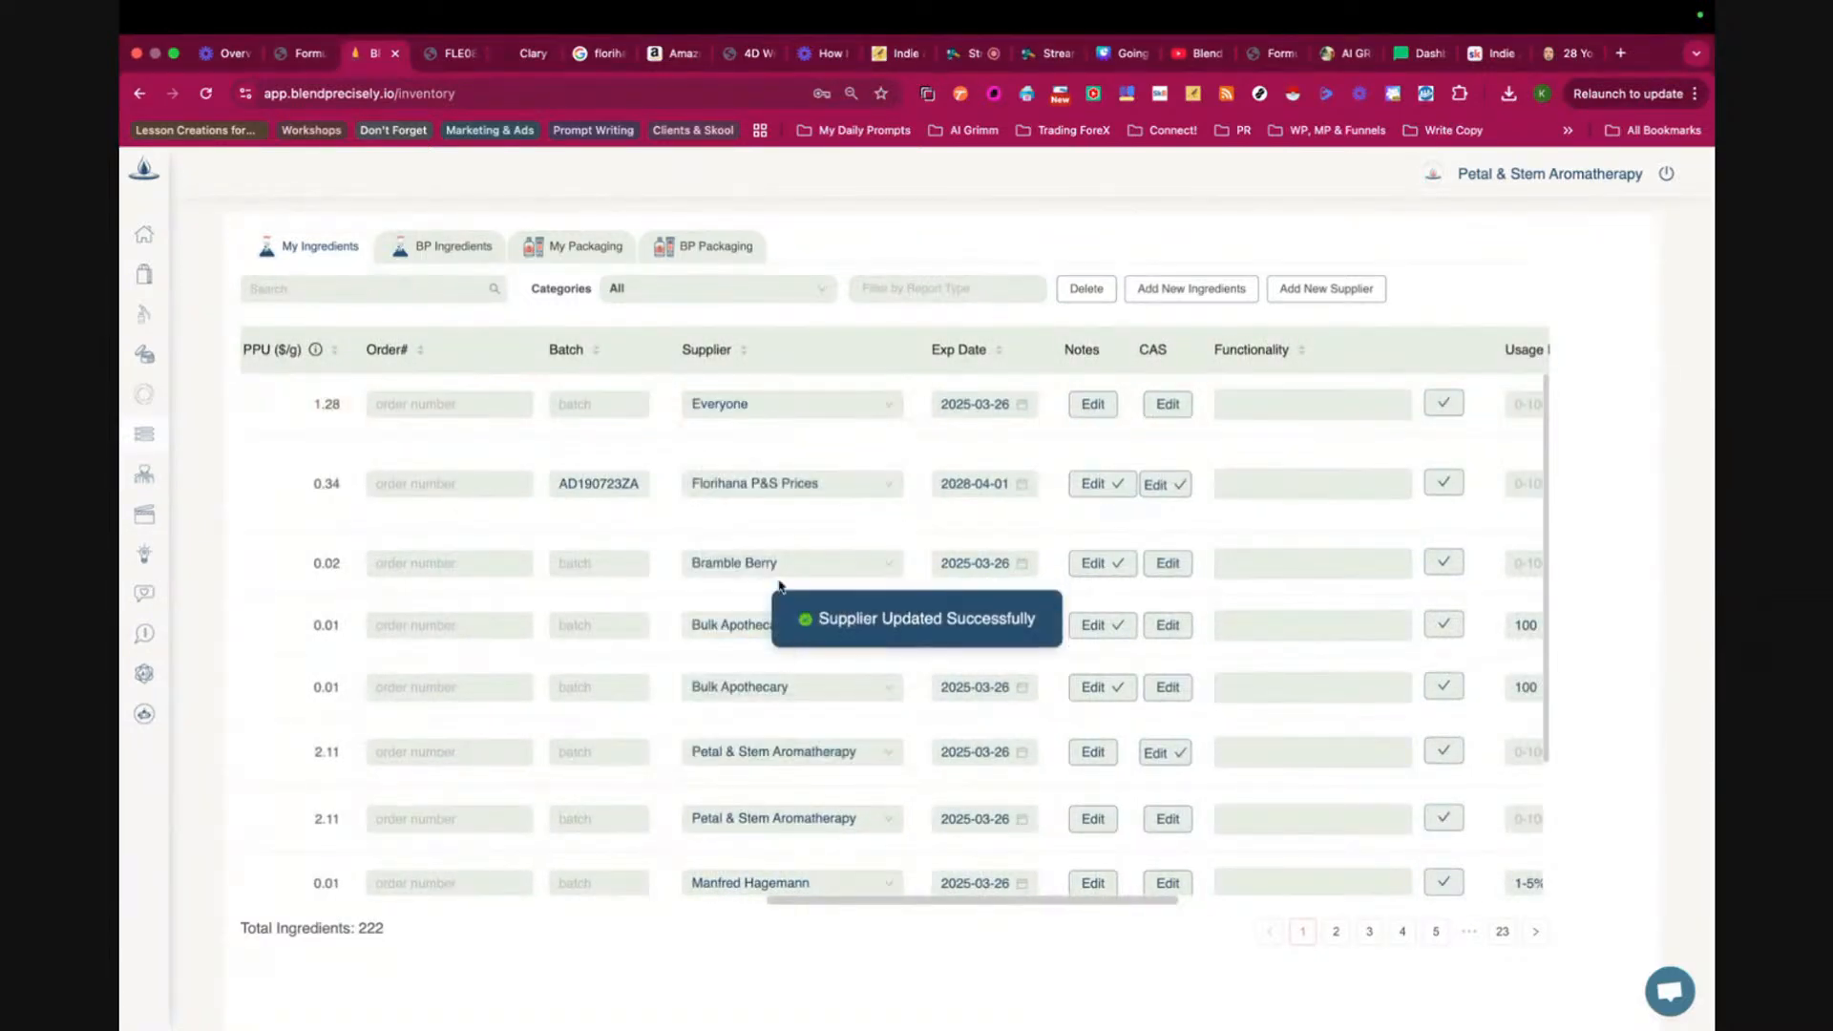
pyautogui.click(769, 401)
pyautogui.click(781, 670)
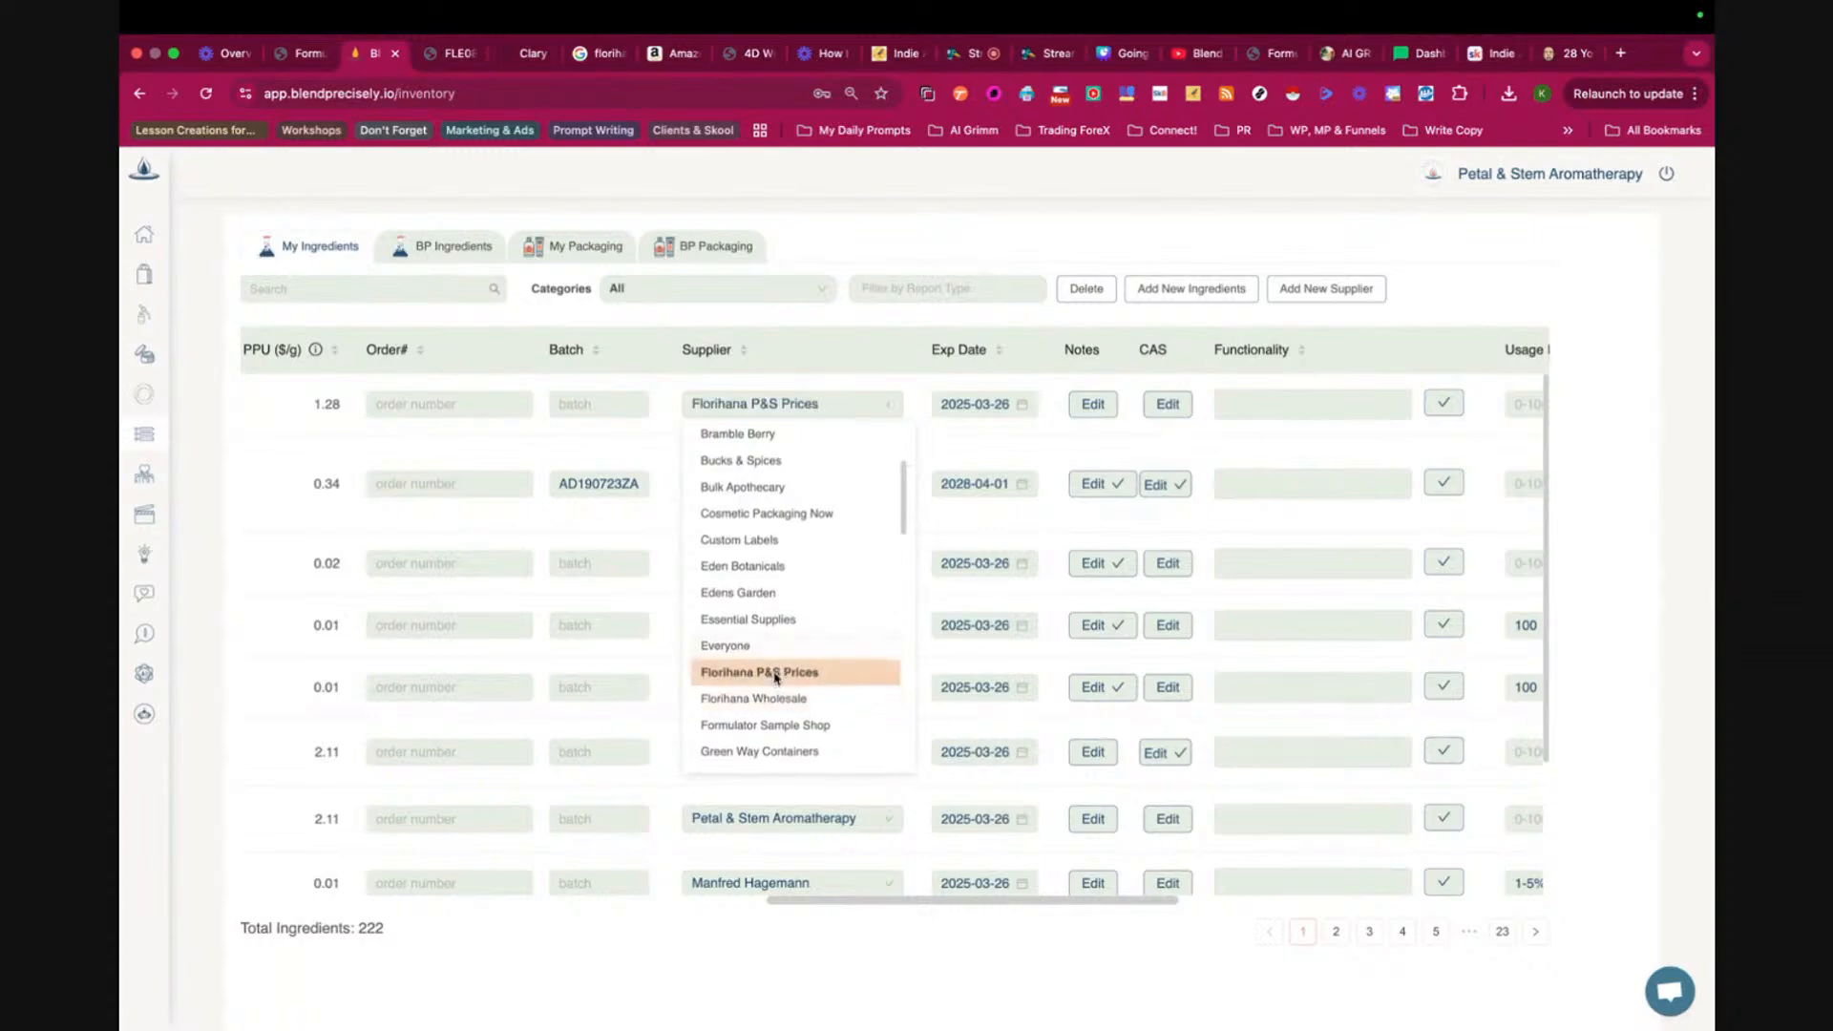
# - Copy Florihana's Clary Sage Organic 50 g product link into the Clary Sage ingredient's notes and save them
pyautogui.hscroll(5, 1041, 401)
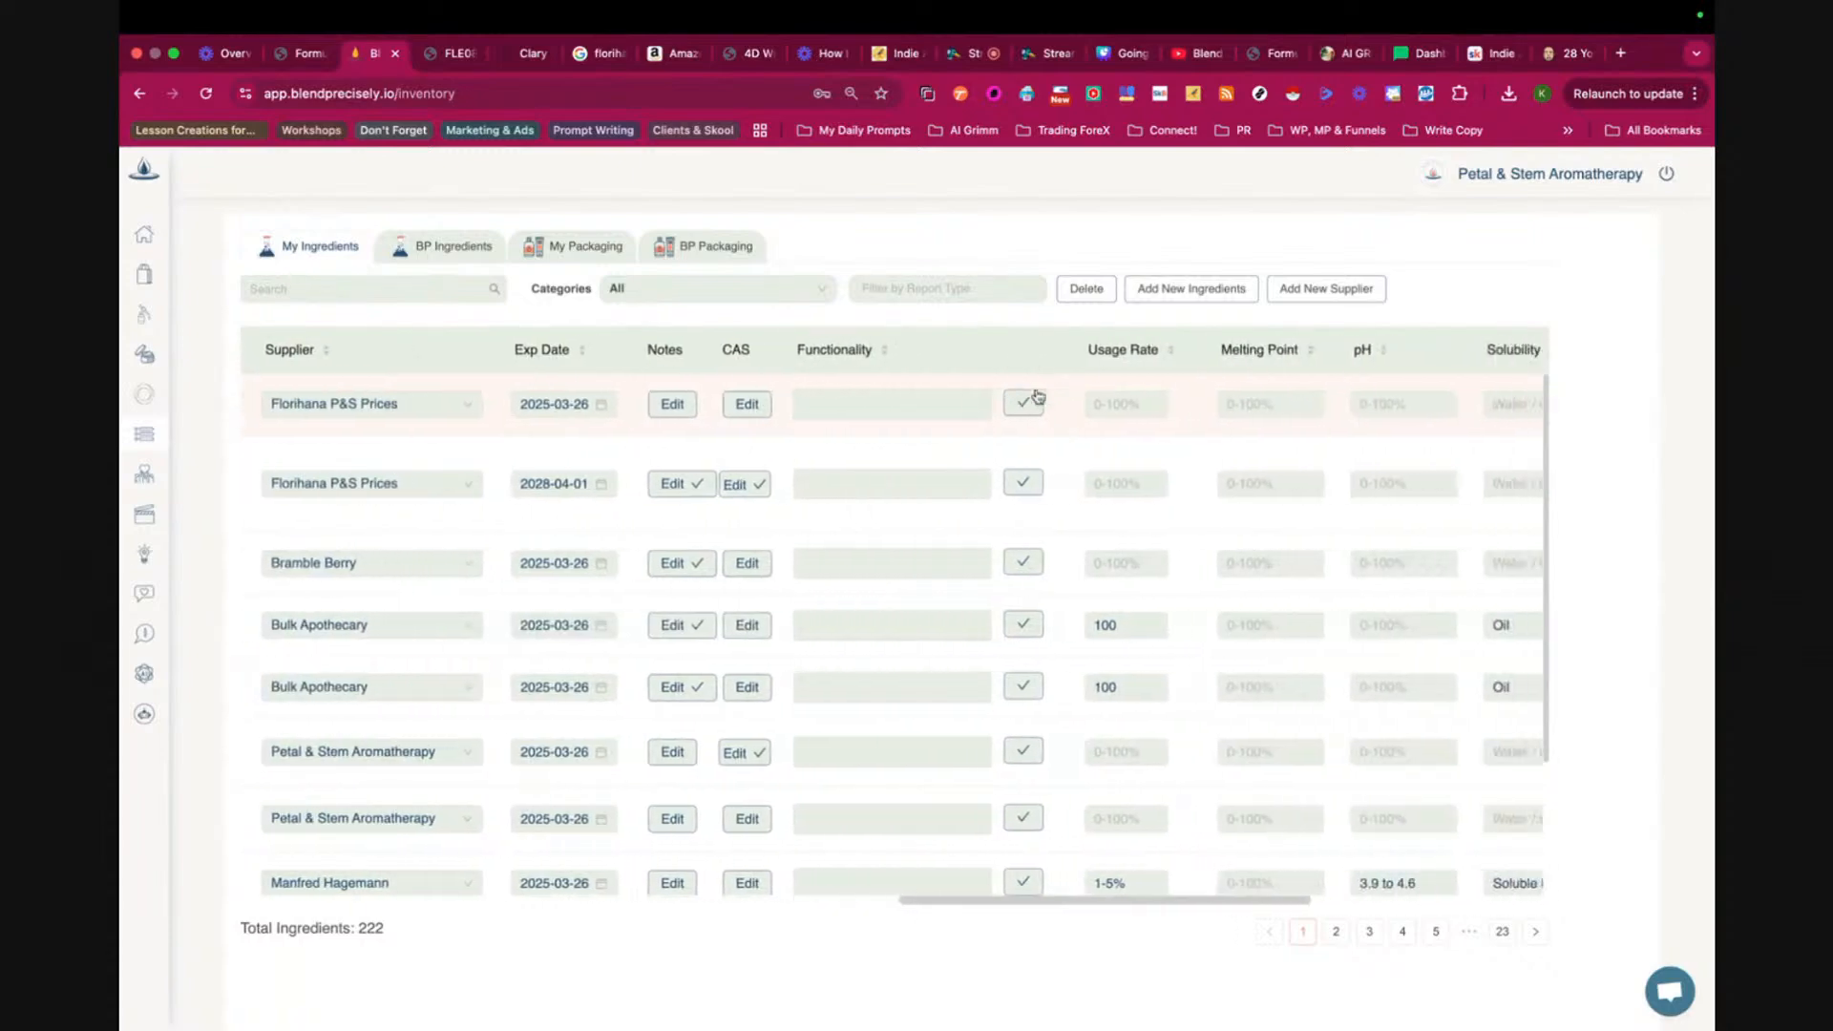
pyautogui.click(614, 404)
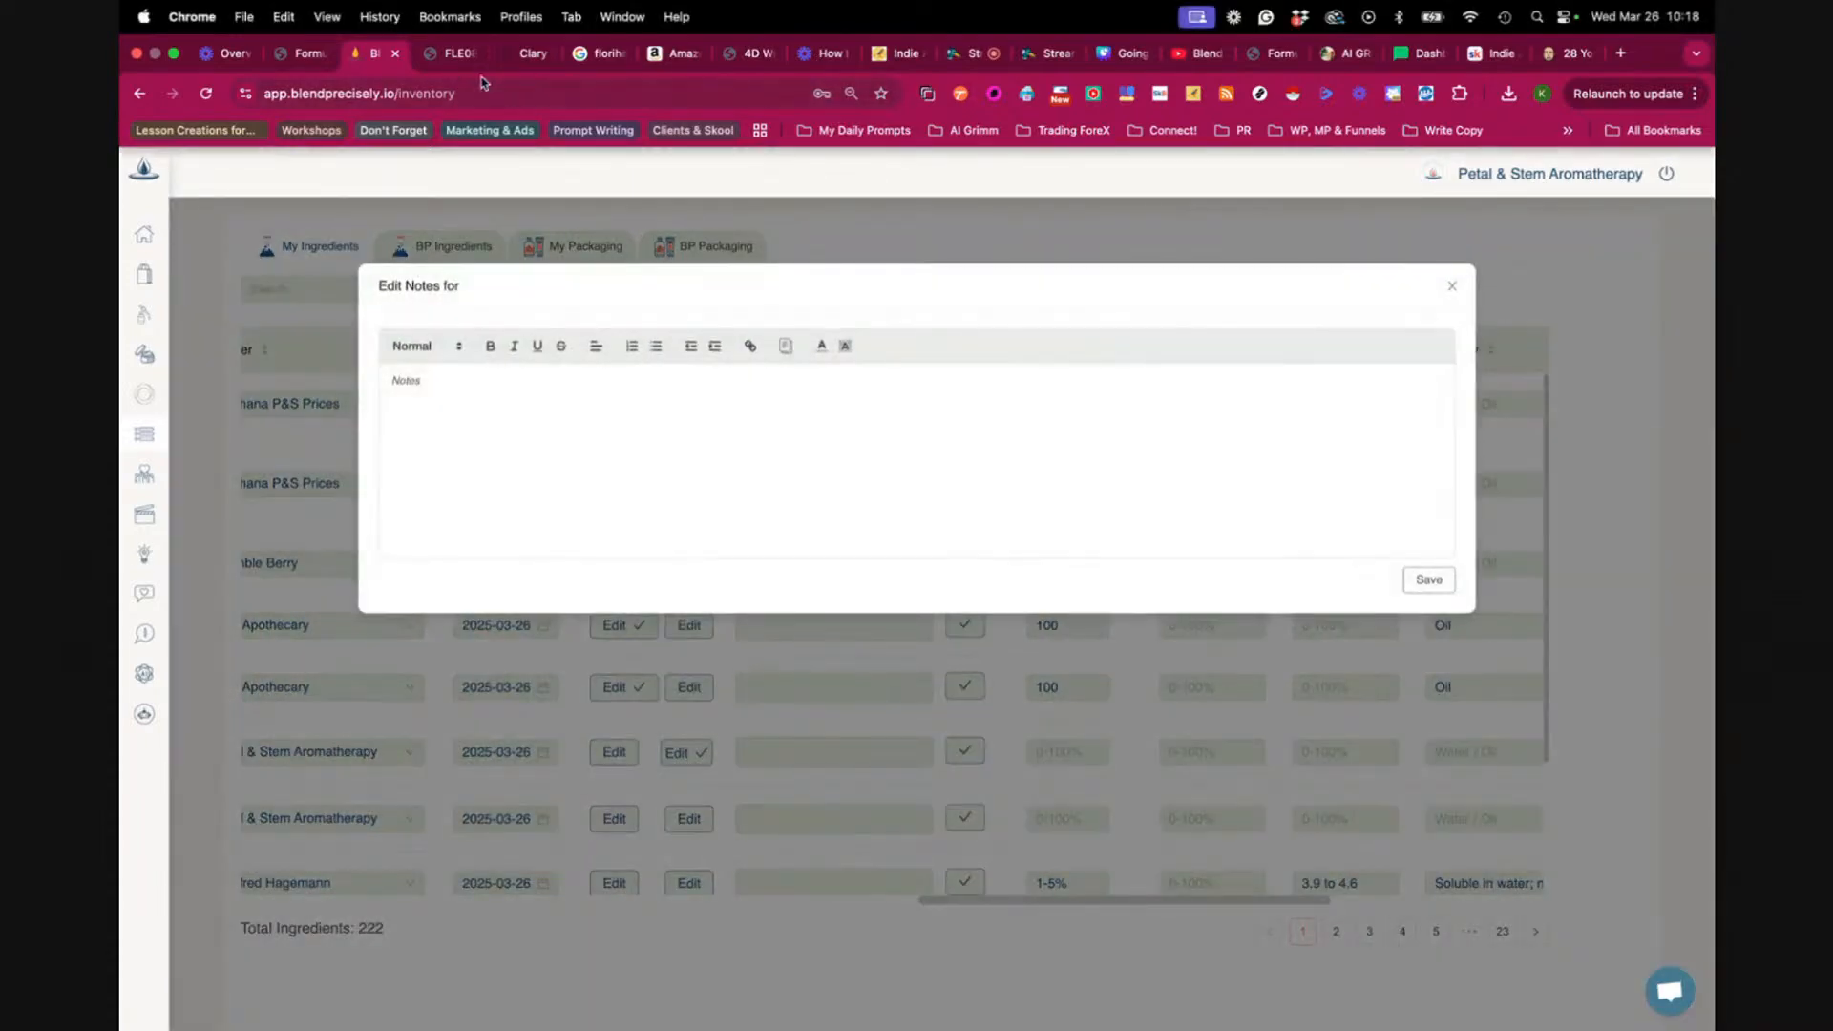
pyautogui.click(517, 57)
pyautogui.click(443, 103)
pyautogui.press('cmd+c')
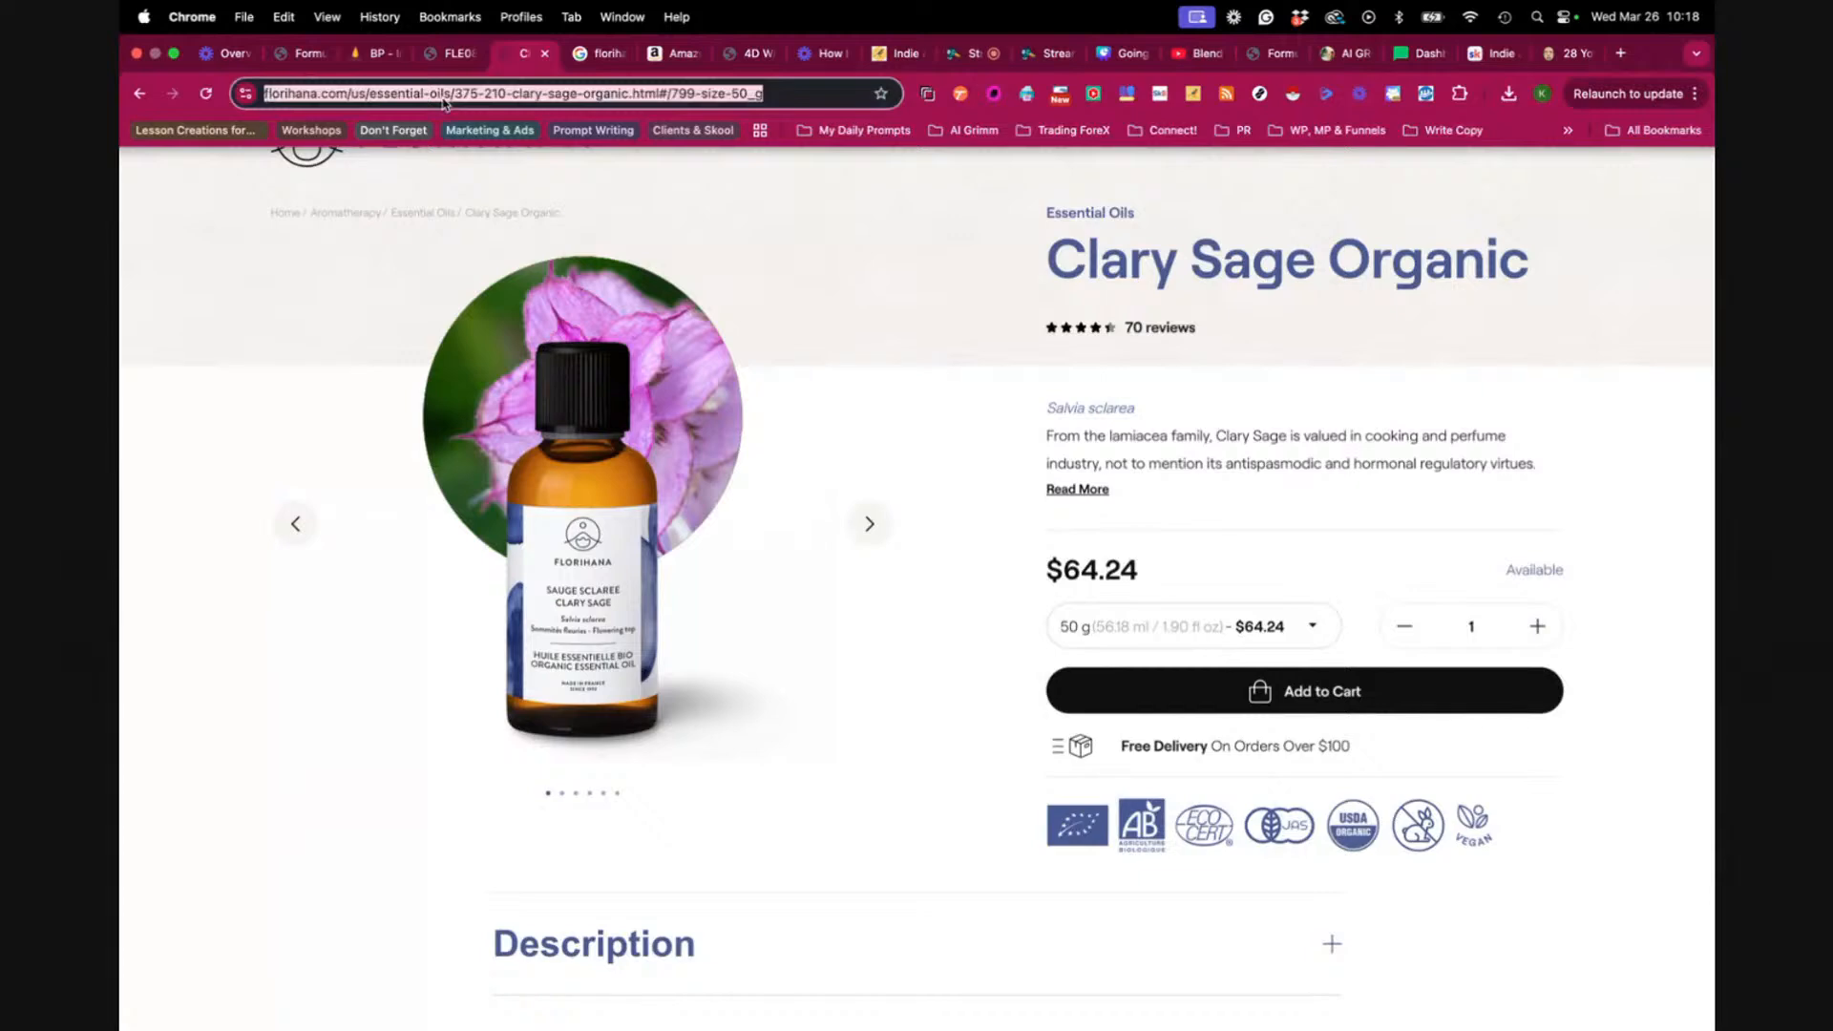
pyautogui.click(370, 54)
pyautogui.click(647, 378)
pyautogui.press('cmd+v')
pyautogui.click(1429, 580)
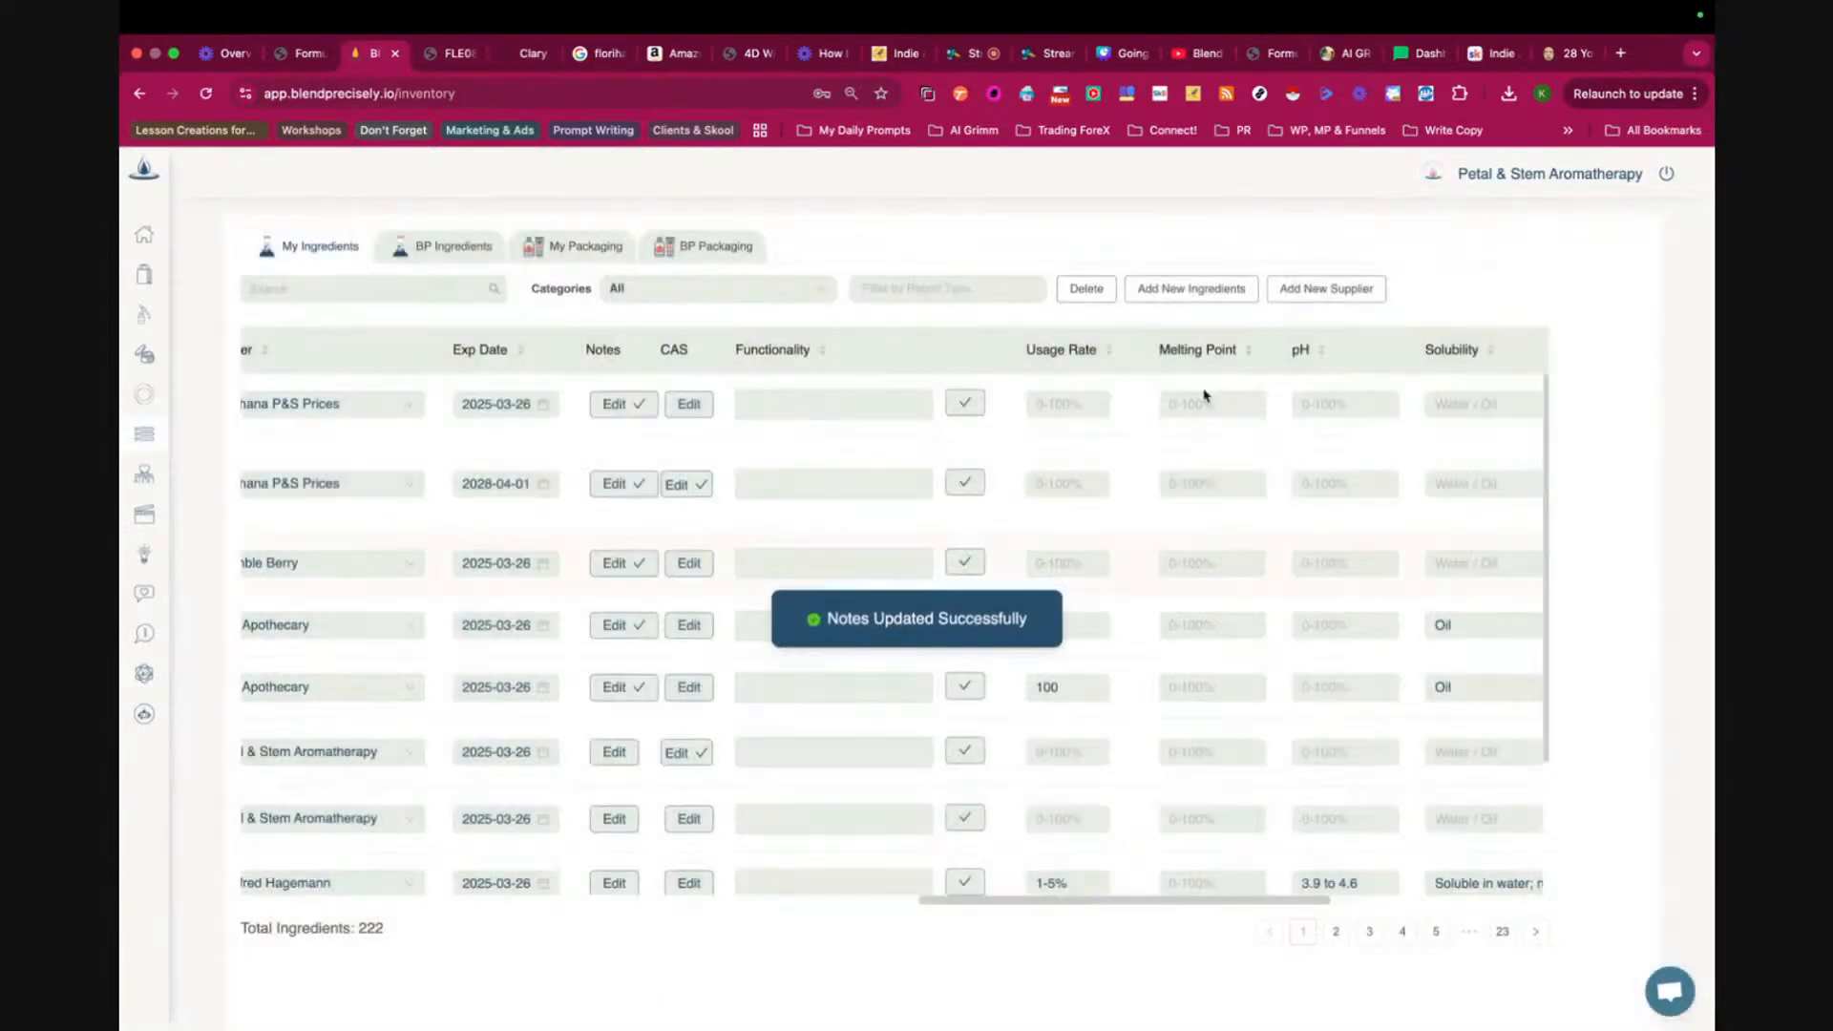
pyautogui.hscroll(5, 1205, 405)
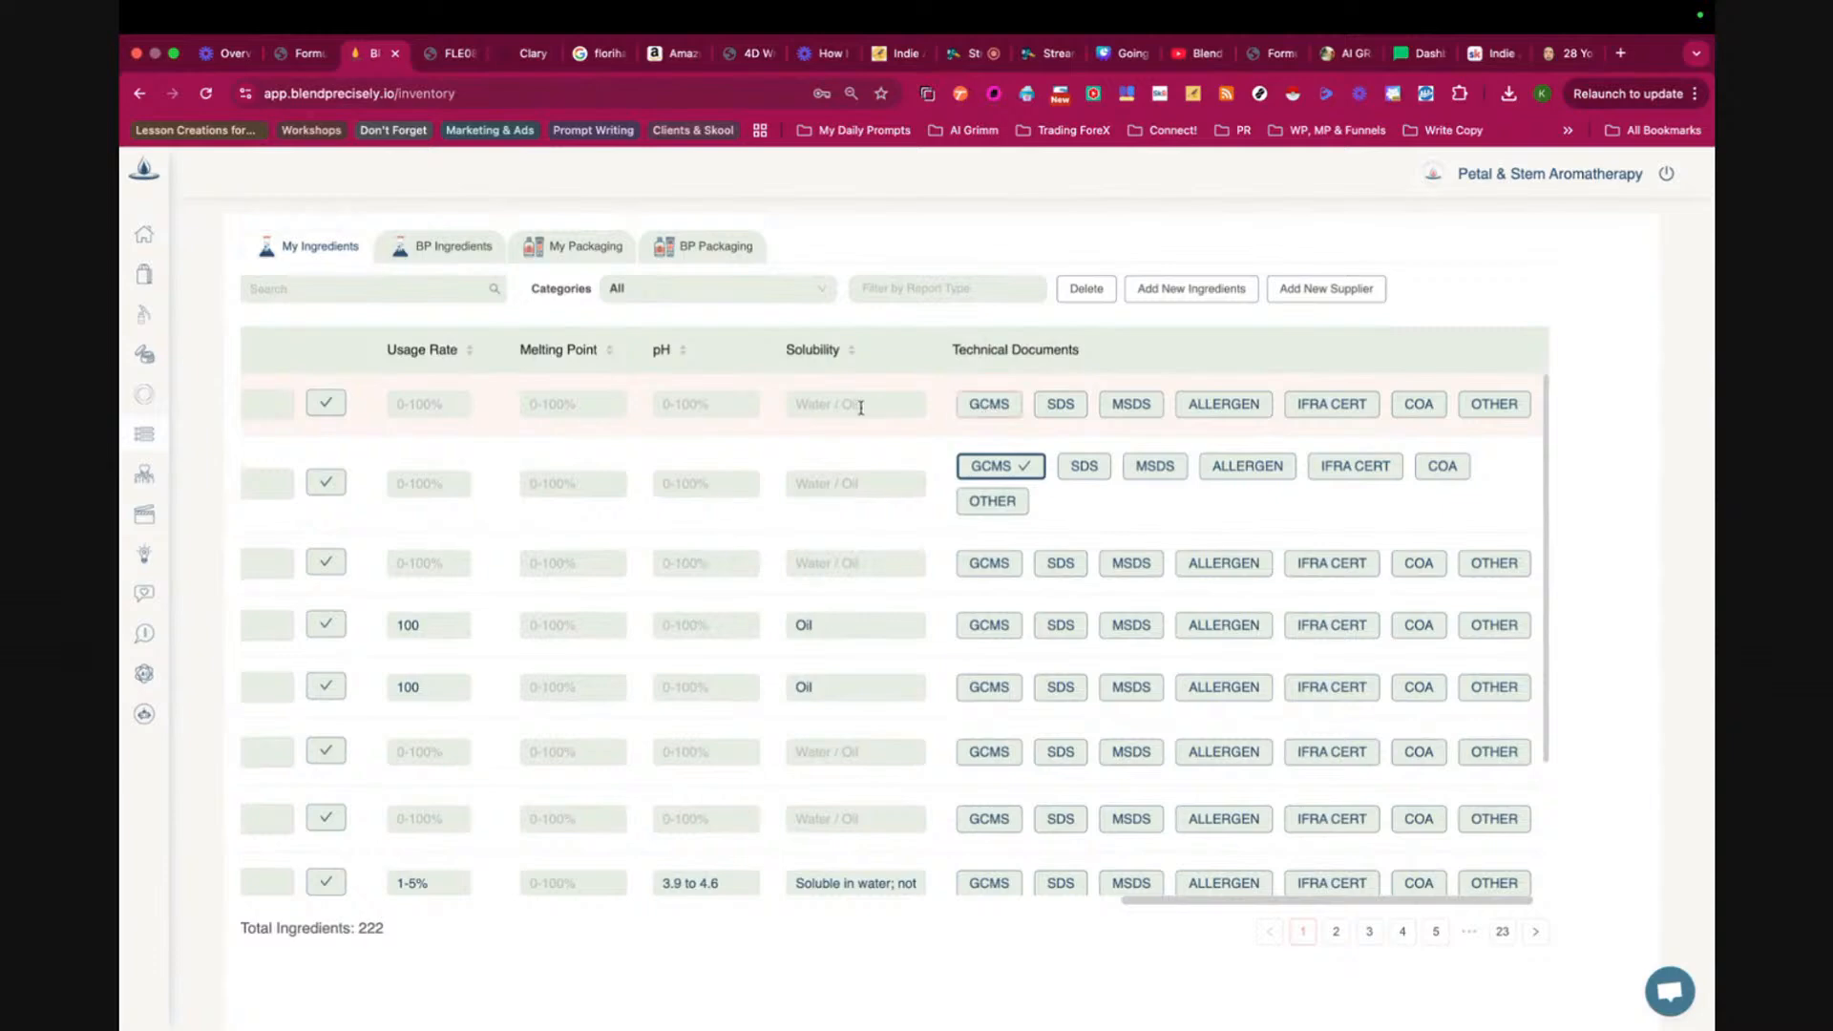
pyautogui.hscroll(-6, 933, 405)
pyautogui.hscroll(-8, 932, 406)
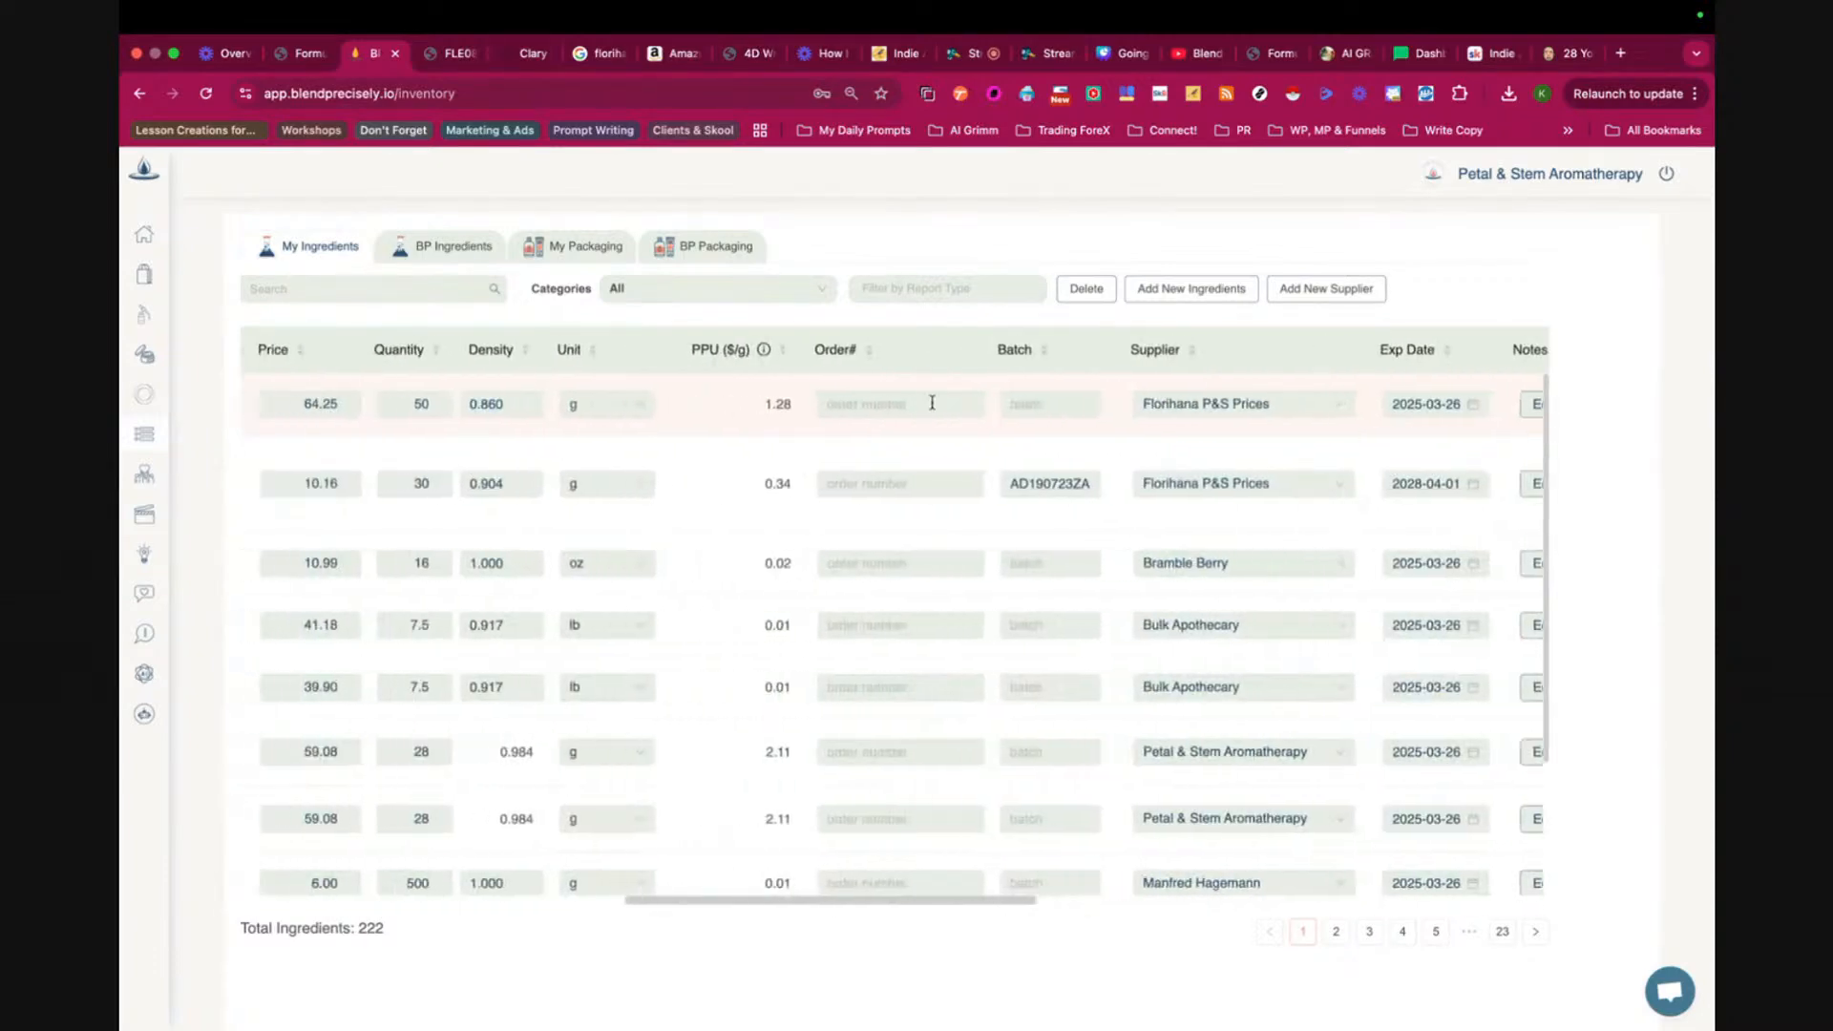
pyautogui.hscroll(5, 933, 406)
pyautogui.hscroll(-8, 932, 405)
# - Go to the Aromatherapy formulation page and open the saved product Castile Soap 10 Bars
pyautogui.moveTo(186, 363)
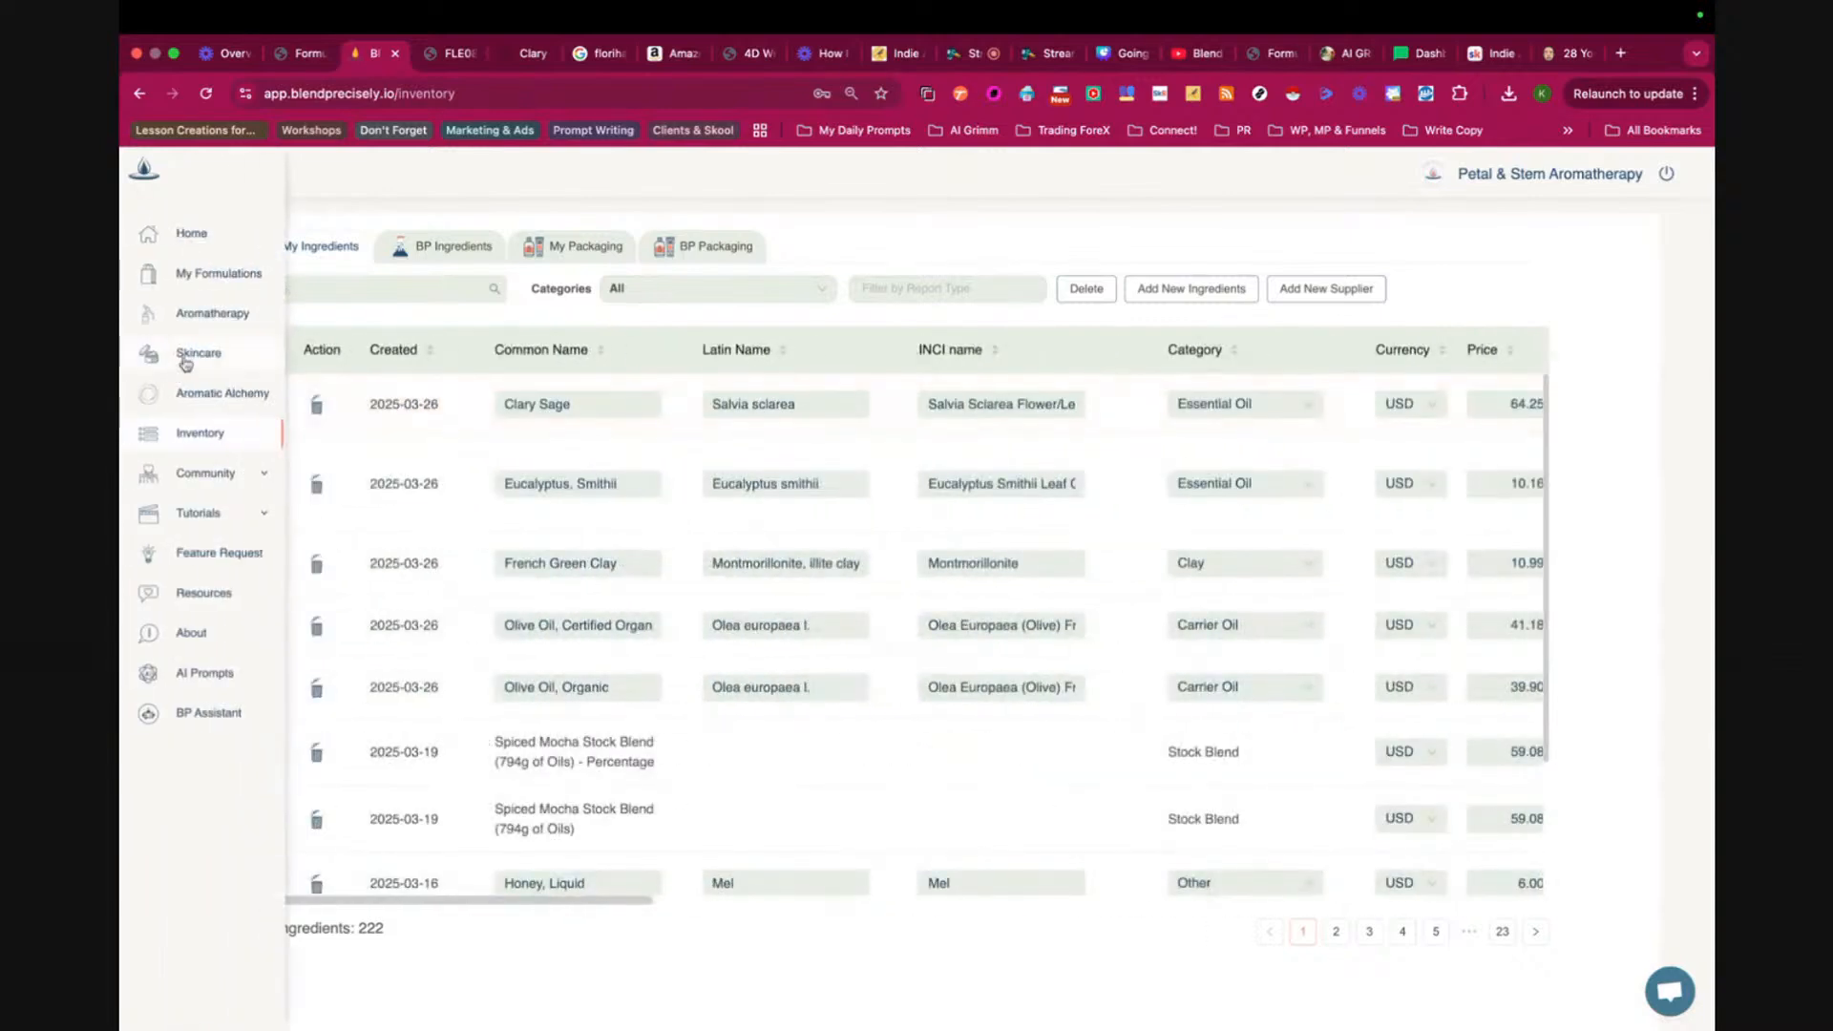
pyautogui.click(214, 313)
pyautogui.click(401, 259)
pyautogui.write('castil')
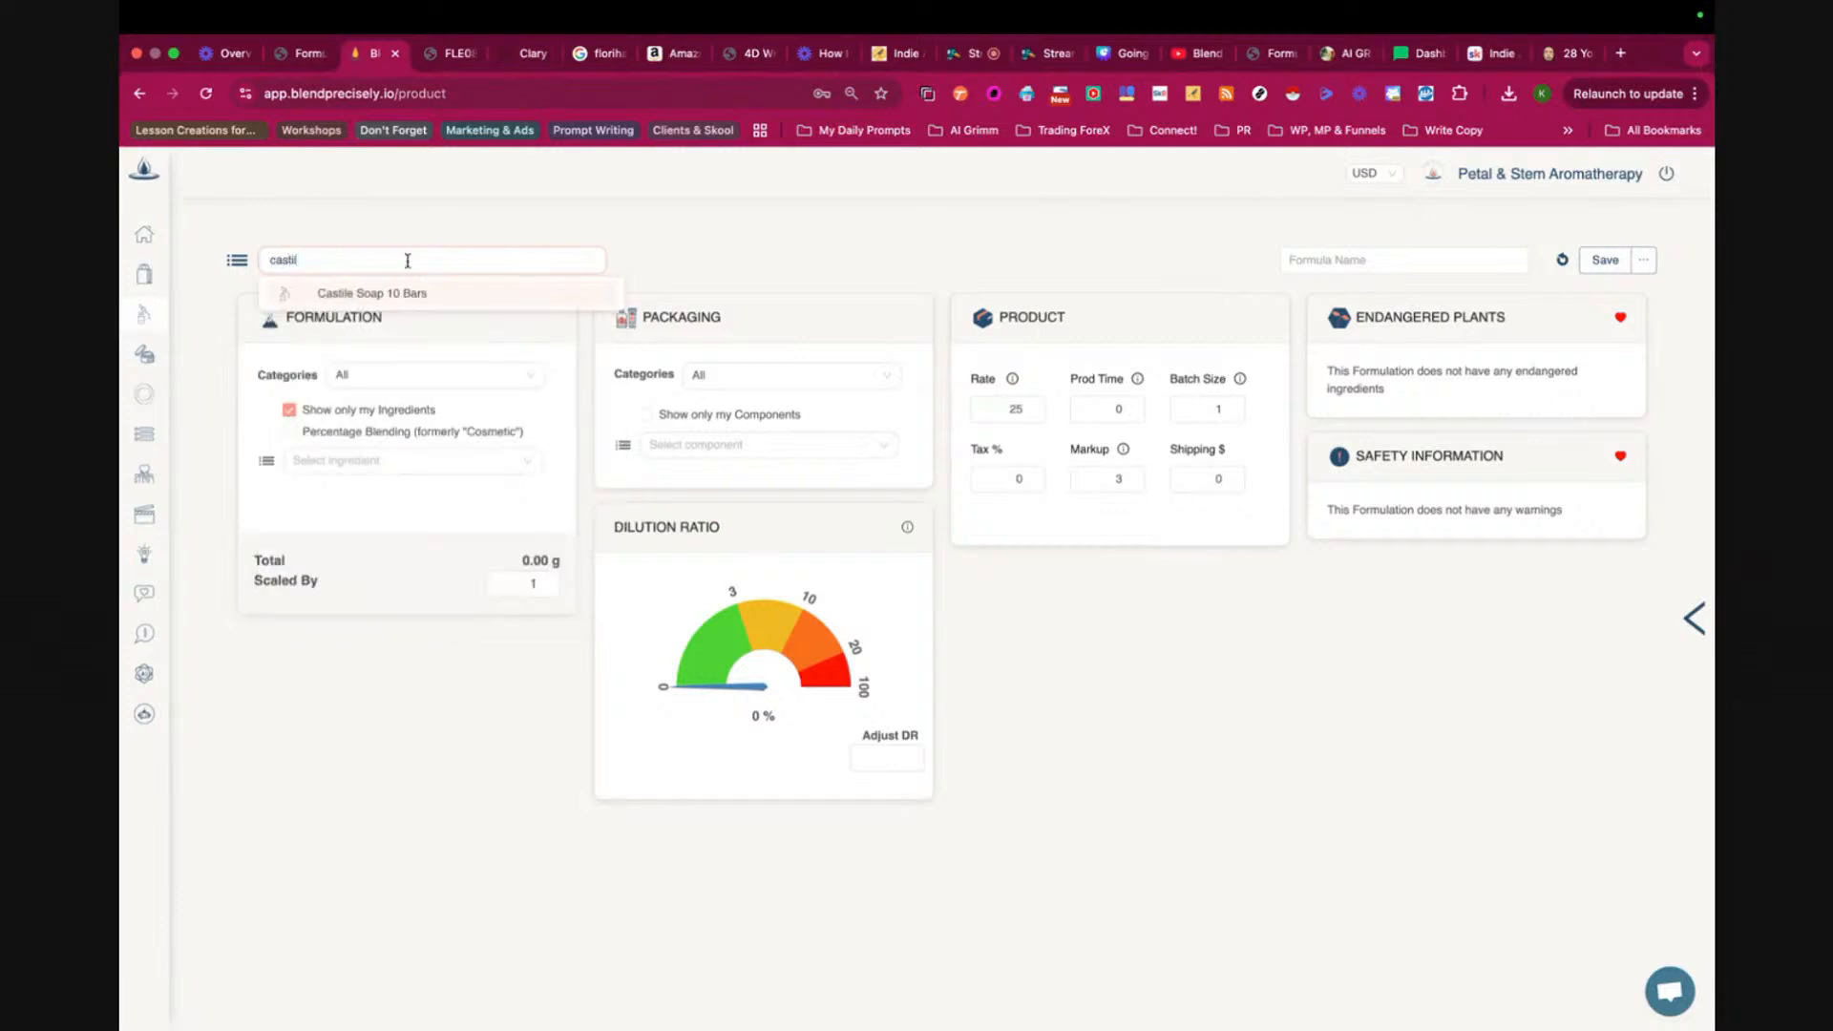
pyautogui.click(407, 294)
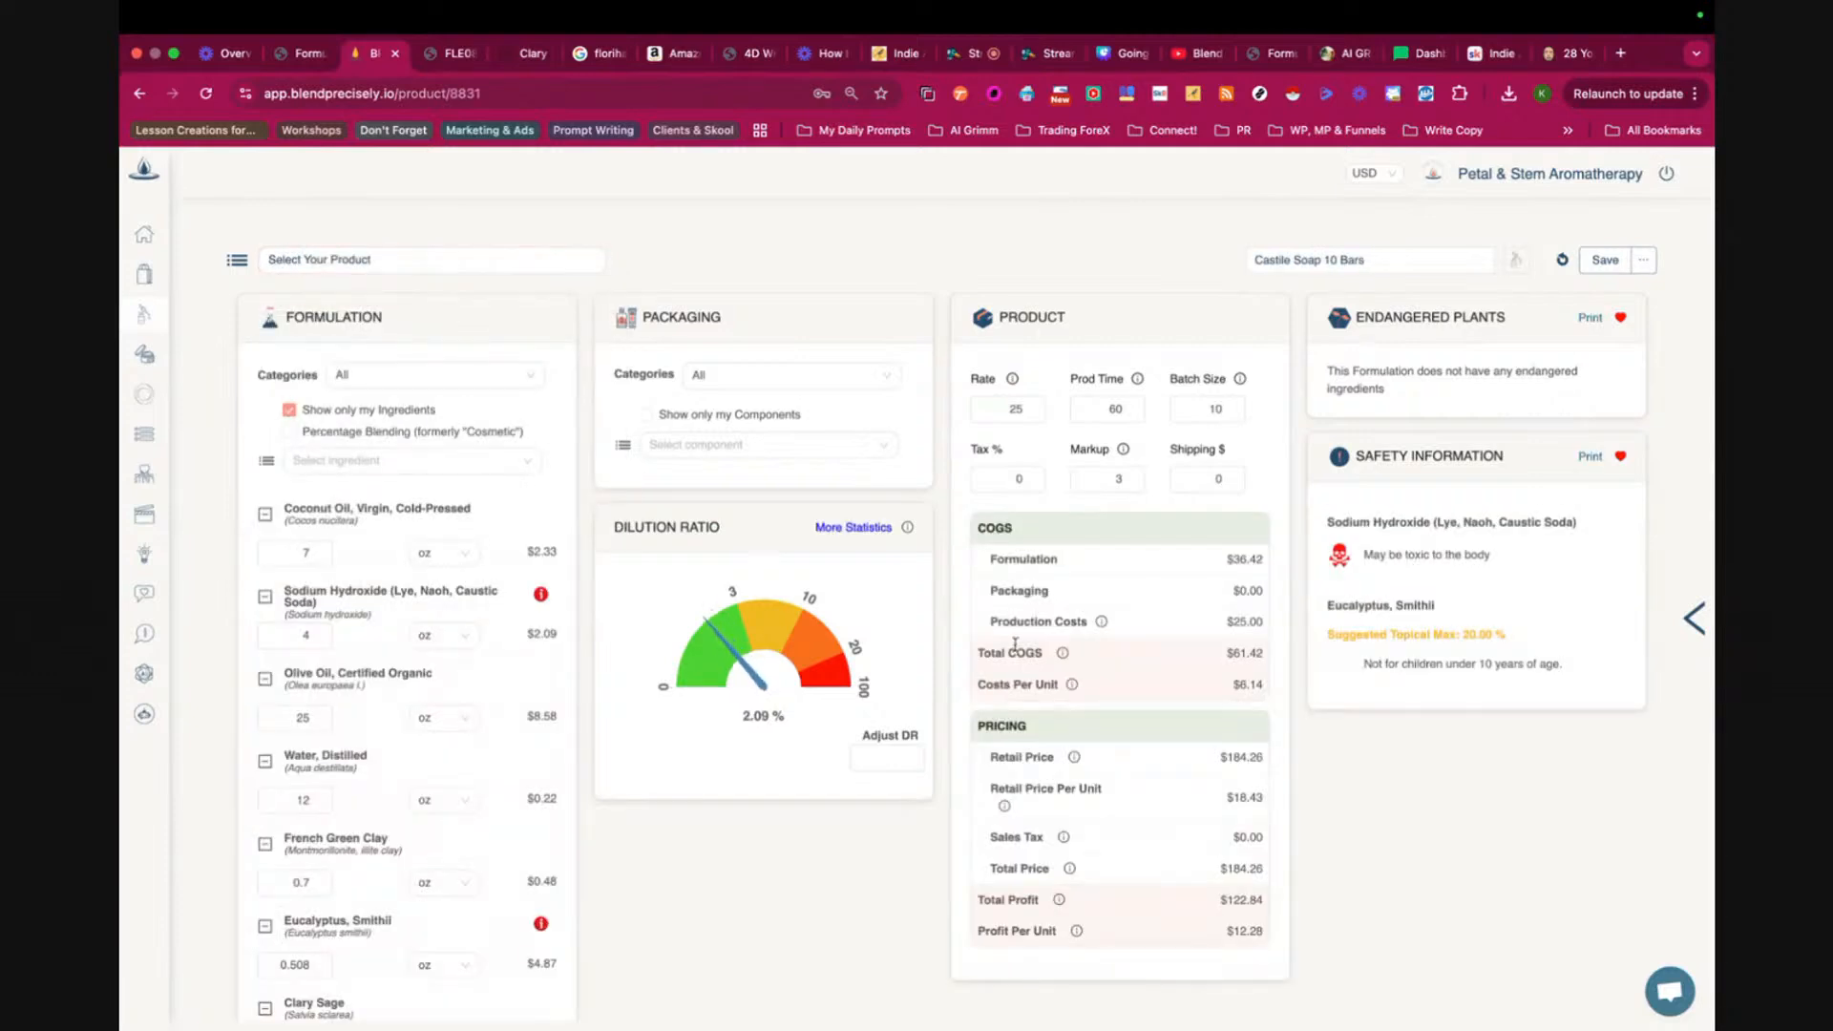
# - Review the recipe's ingredient costs and capture a screenshot of the formulation and pricing area
pyautogui.scroll(-3, 1486, 909)
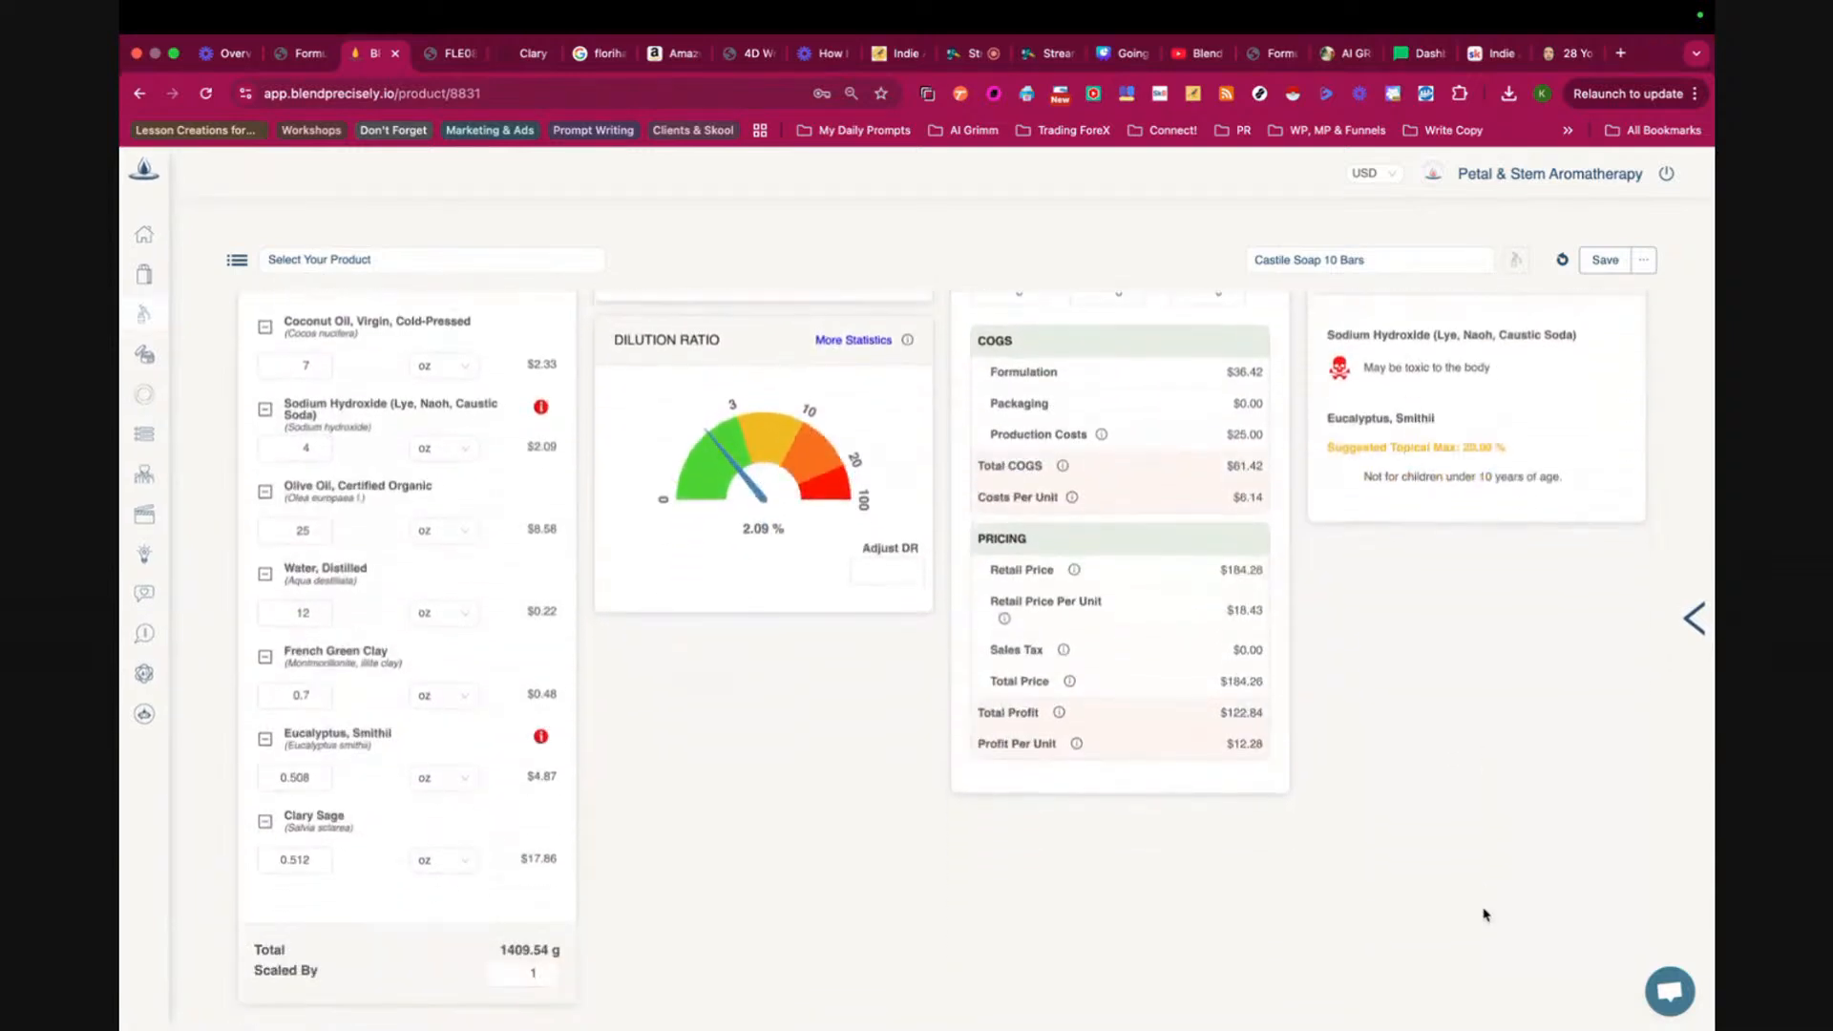
pyautogui.scroll(3, 1486, 915)
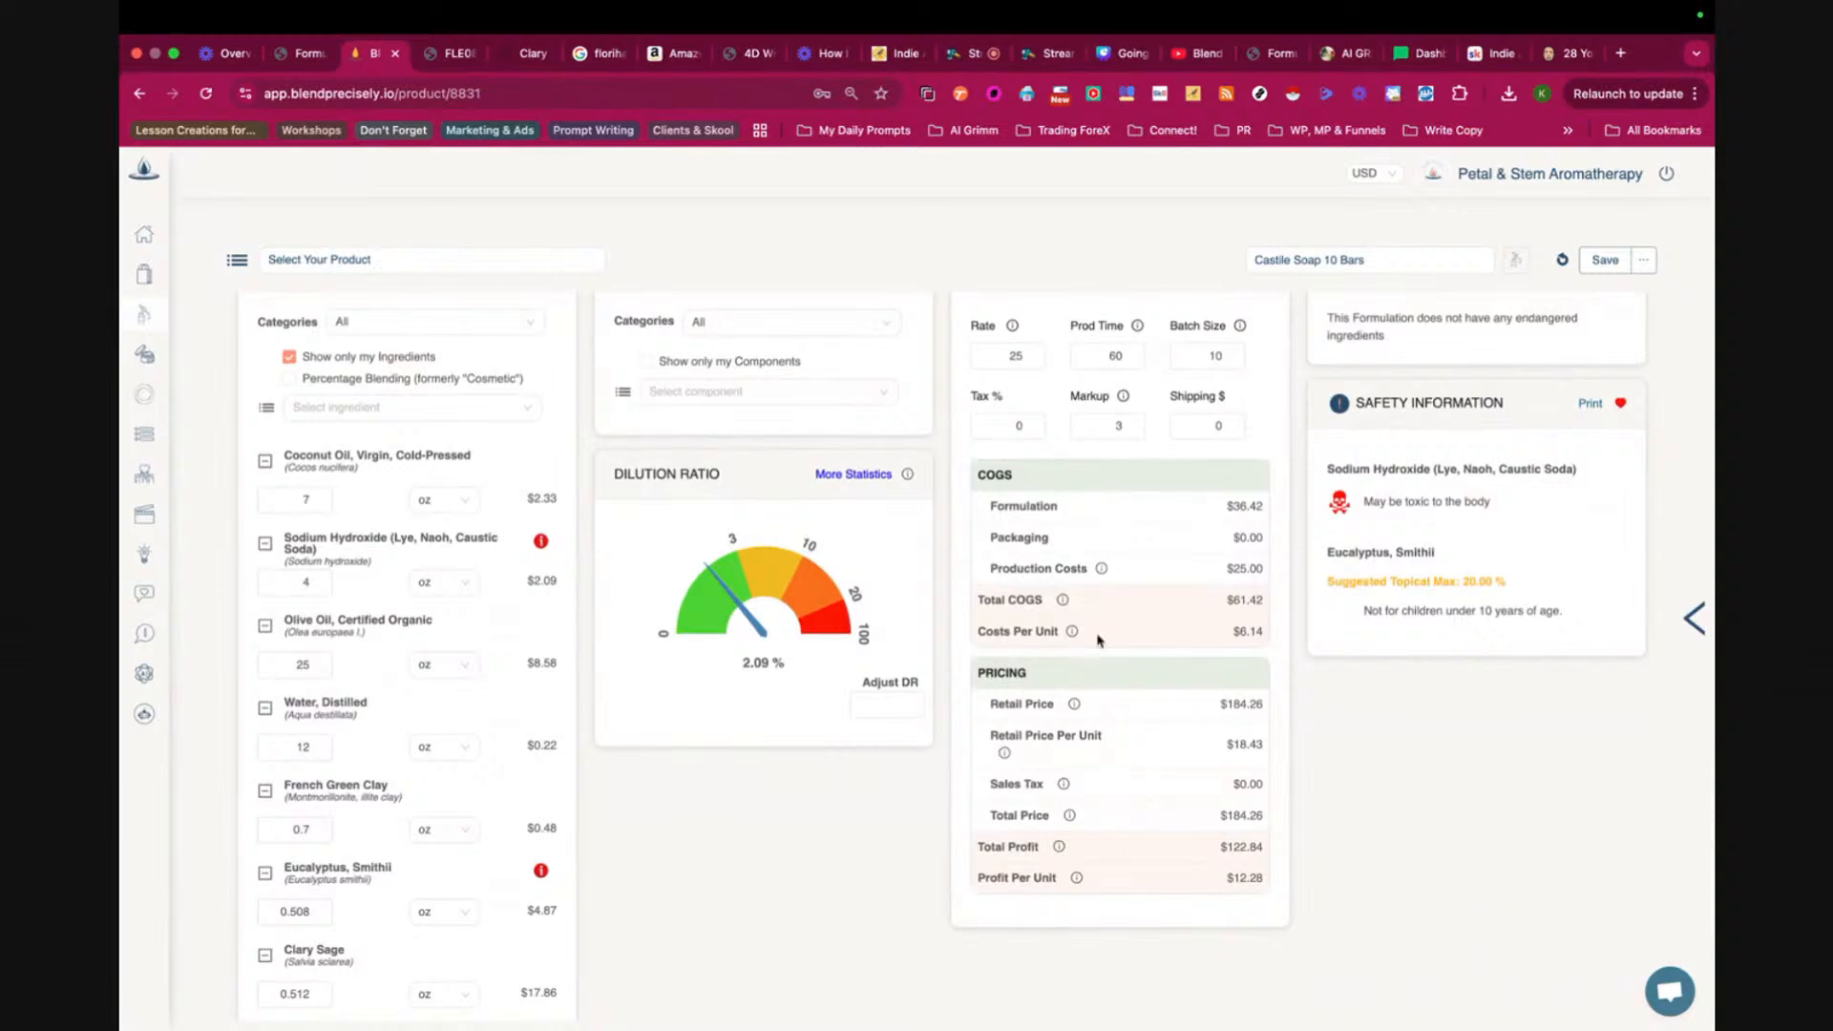
pyautogui.moveTo(203, 222); pyautogui.dragTo(1704, 1027)
# - Search the formulation's ingredients for "eucalyptus" and add the Eucalyptus, Smithii supplied by Florihana P&S Prices
pyautogui.scroll(-3, 561, 819)
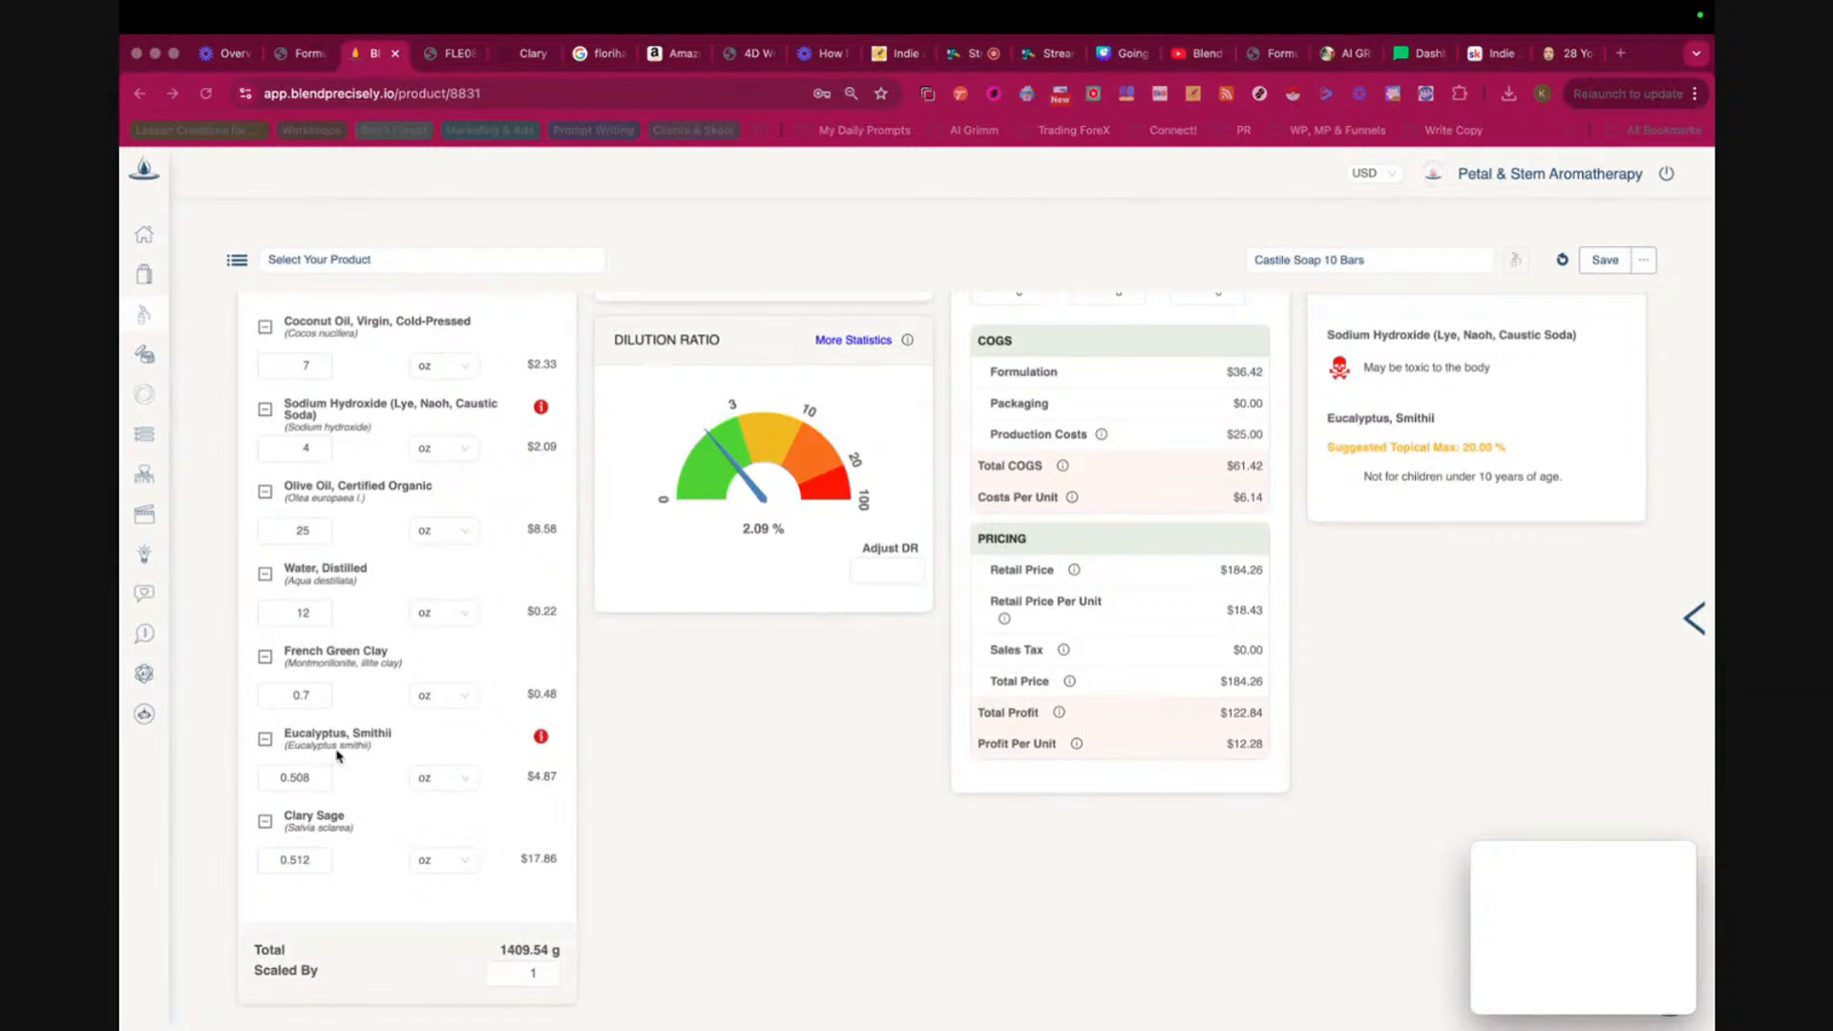
pyautogui.scroll(2, 336, 756)
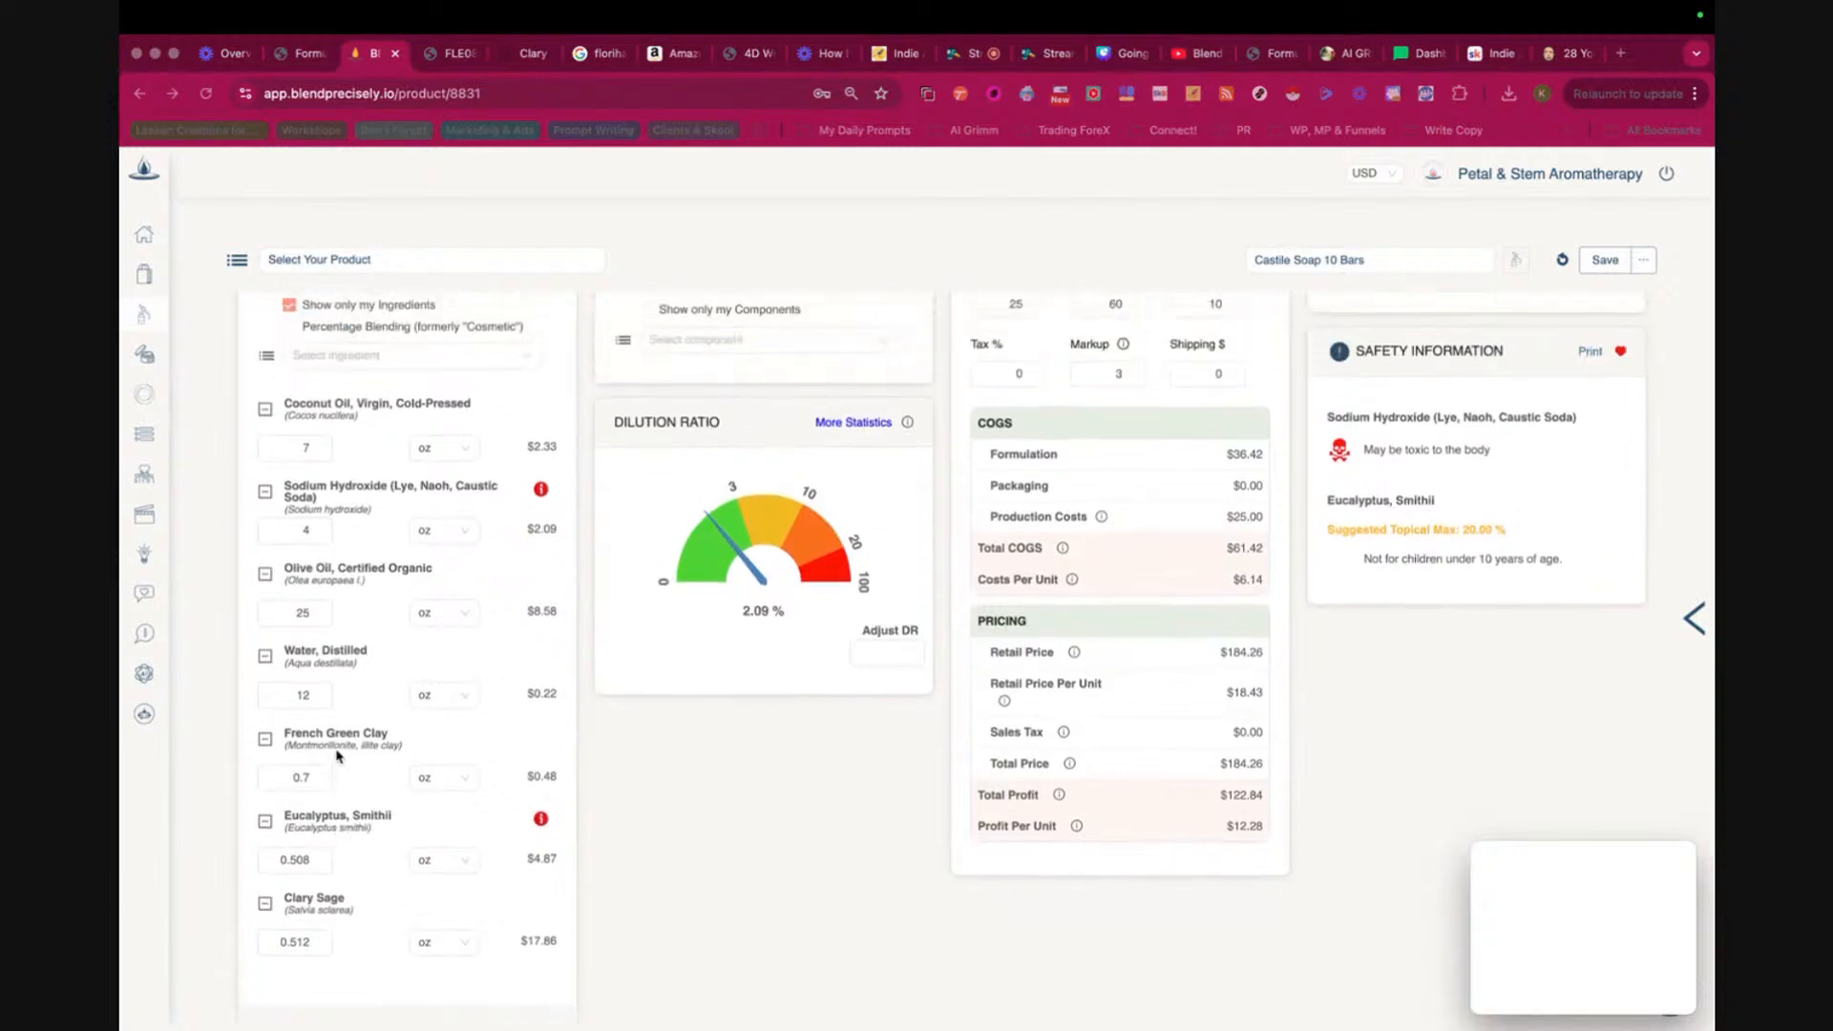
pyautogui.click(343, 358)
pyautogui.write('eucalypi')
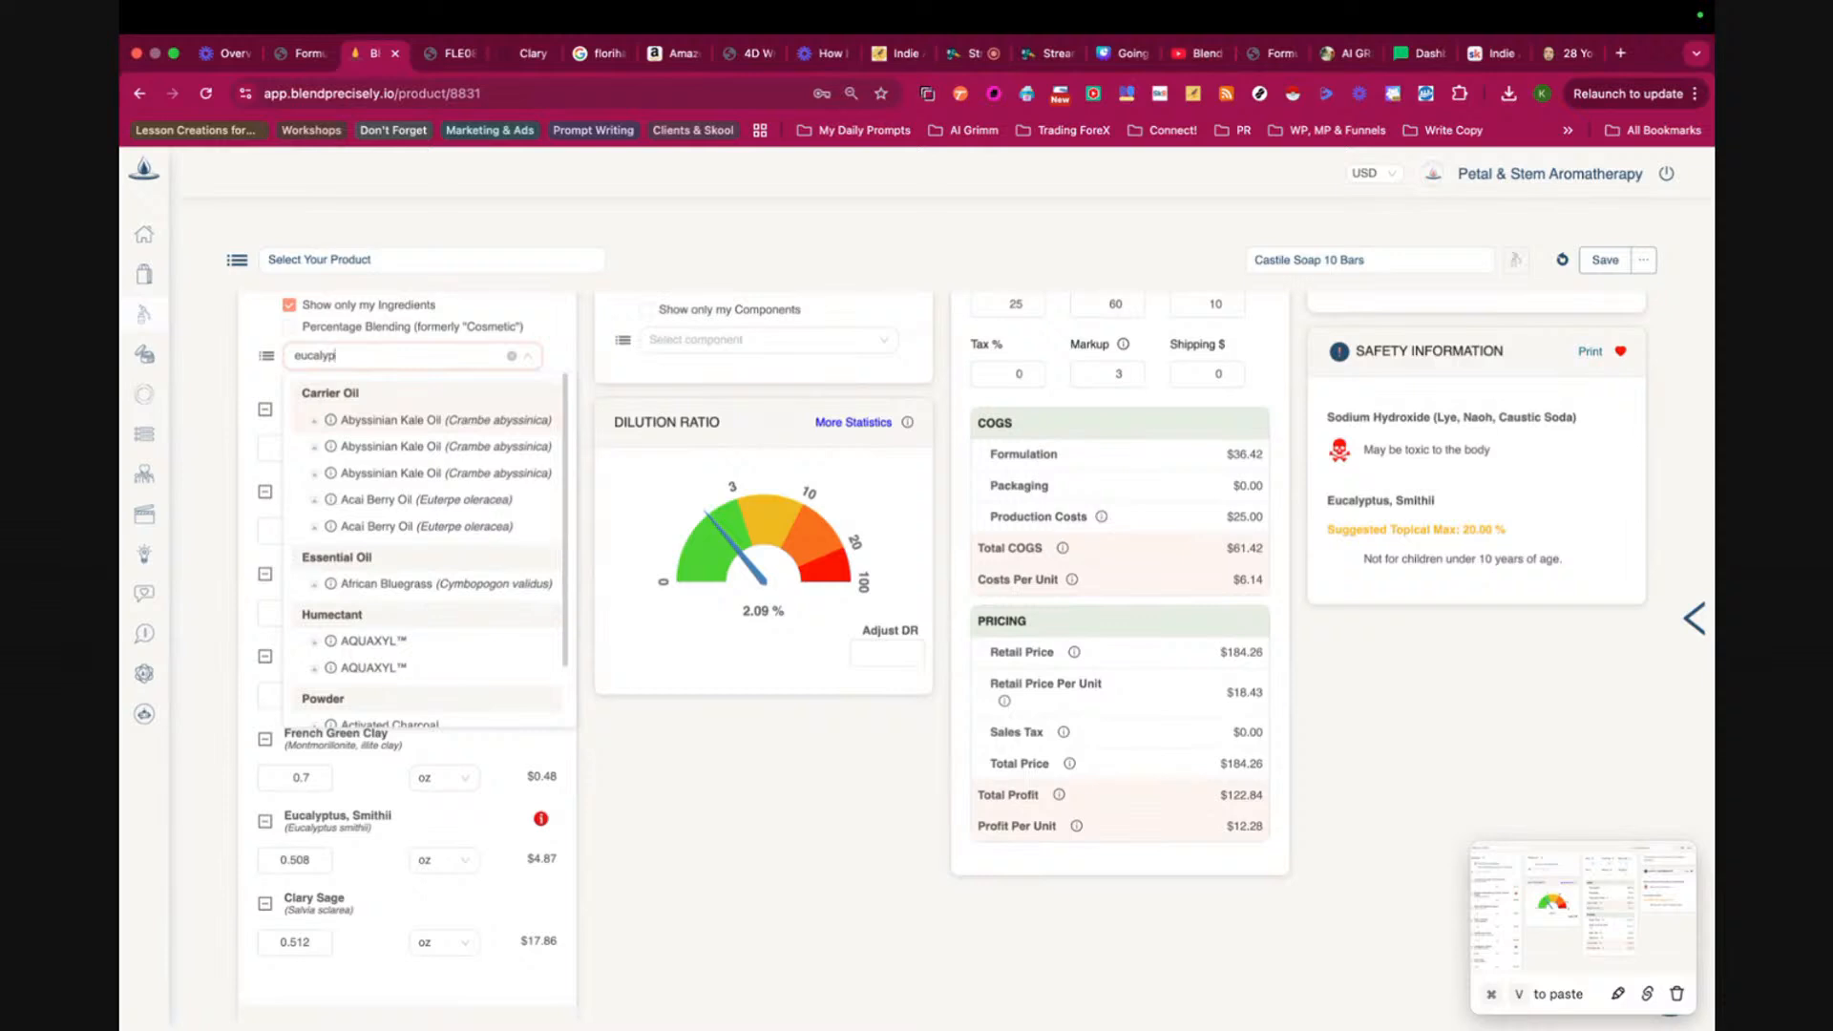
pyautogui.press('BackSpace')
pyautogui.press('BackSpace')
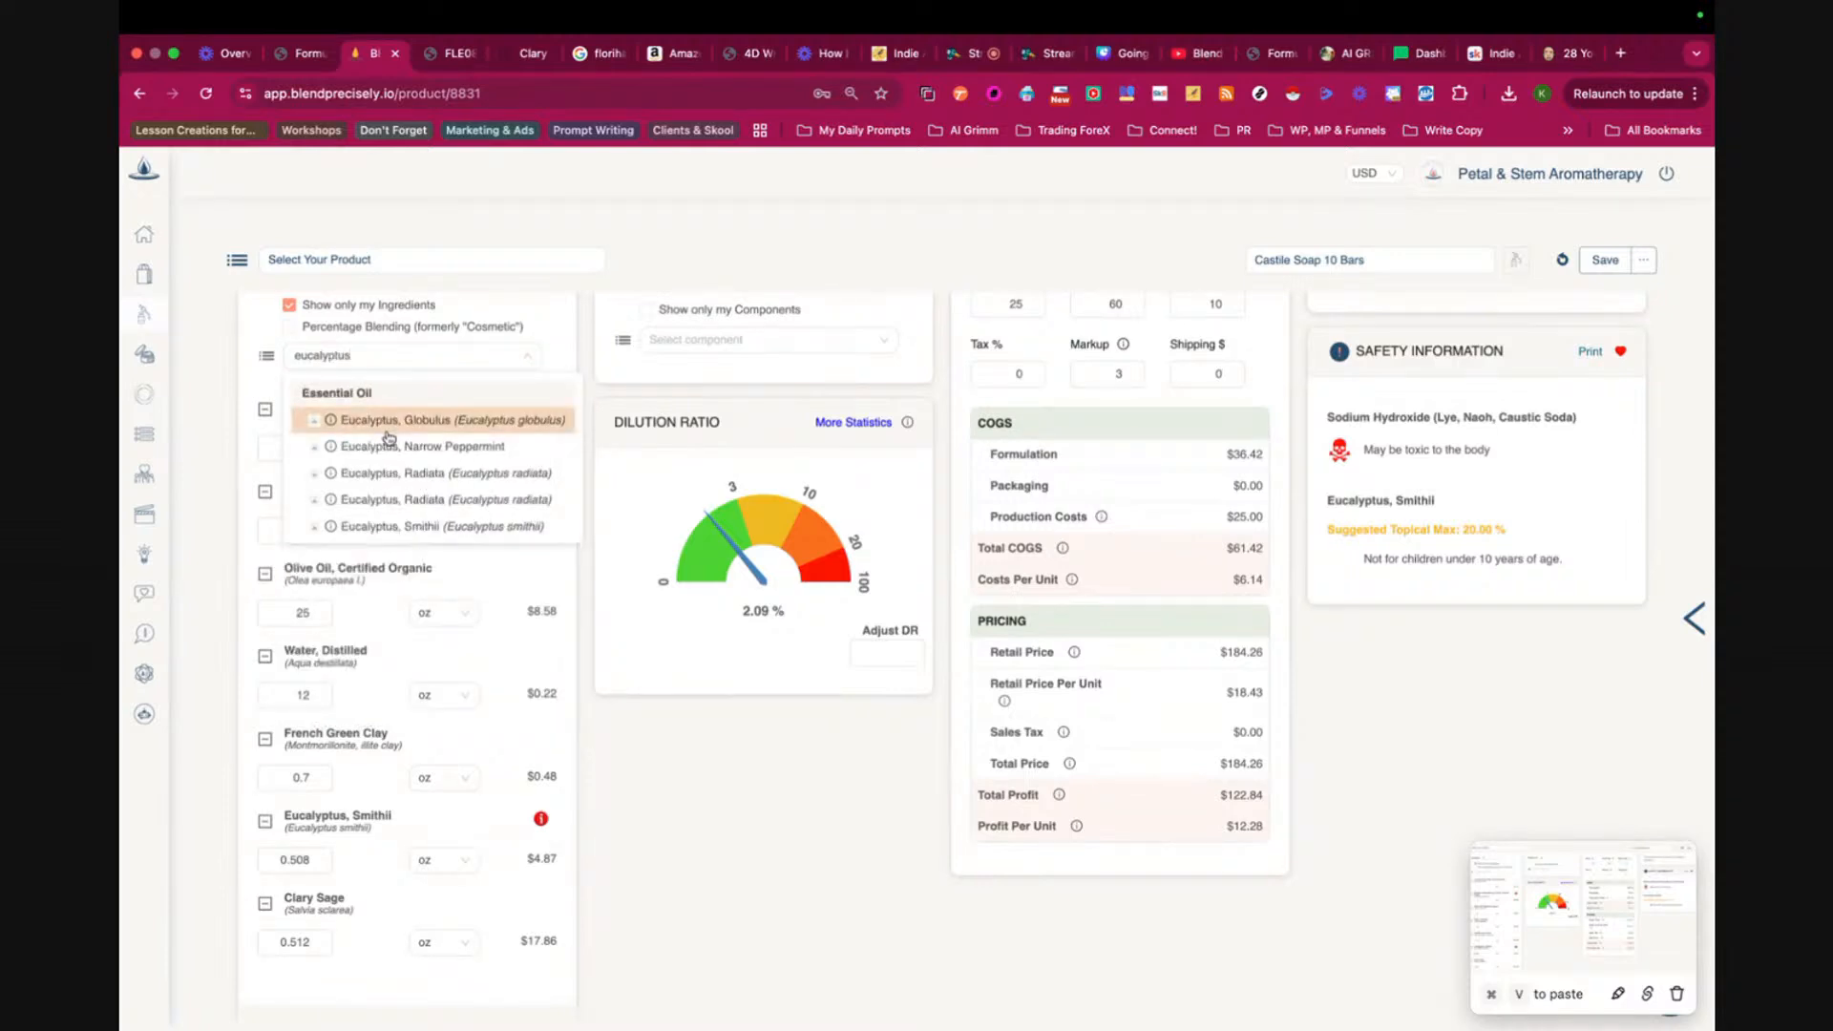
pyautogui.moveTo(331, 528)
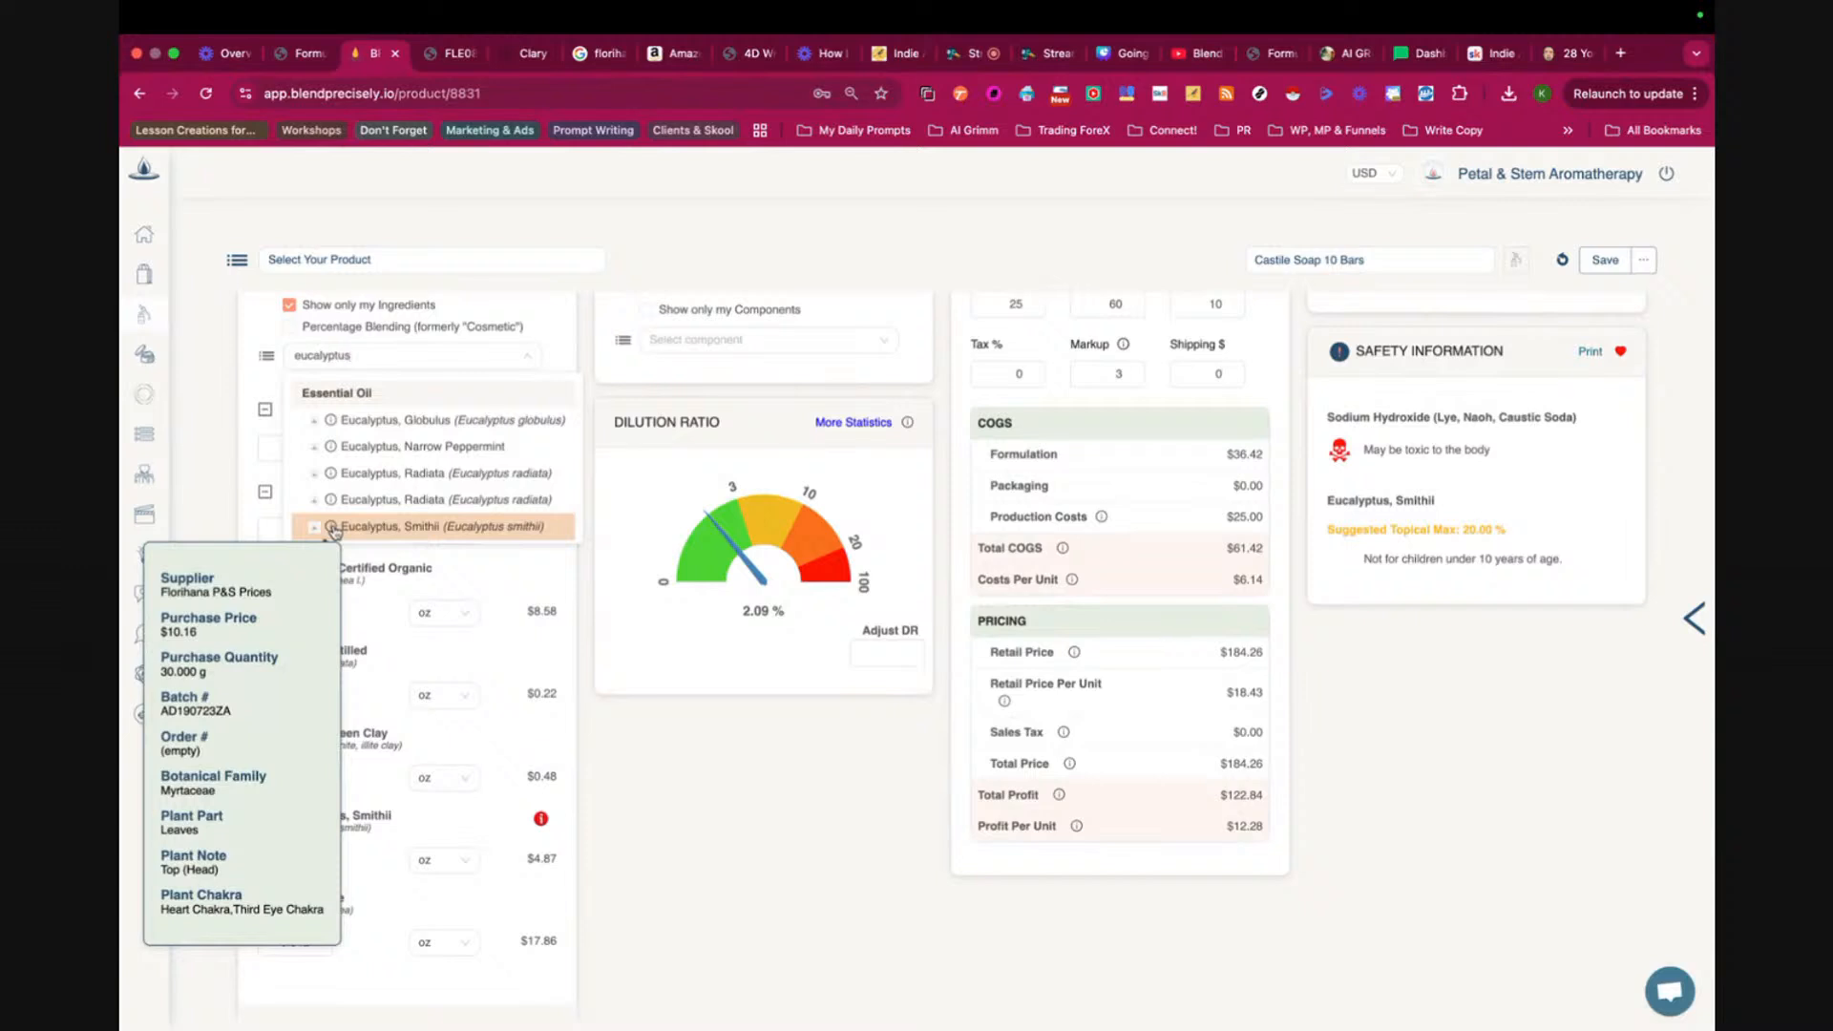
pyautogui.click(395, 526)
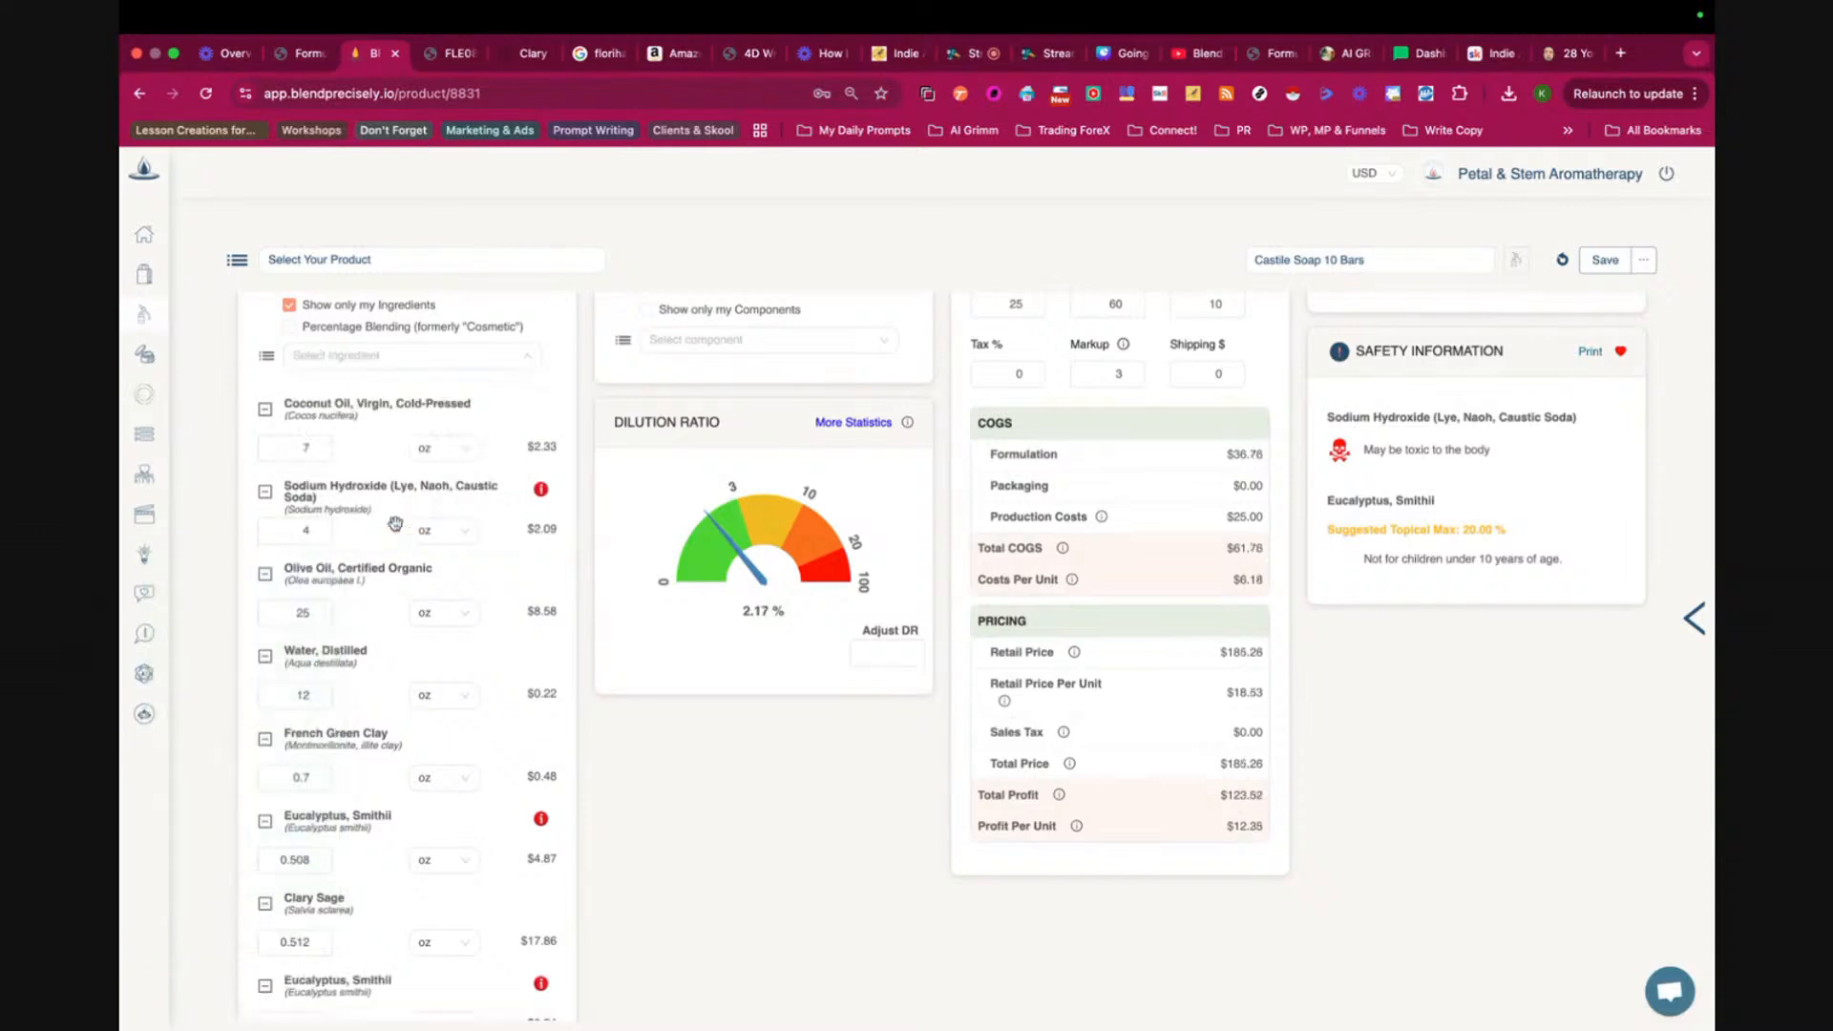
# - Search the formulation's ingredients for "clary" and add the Clary Sage supplied by Florihana P&S Prices
pyautogui.click(358, 359)
pyautogui.write('clary')
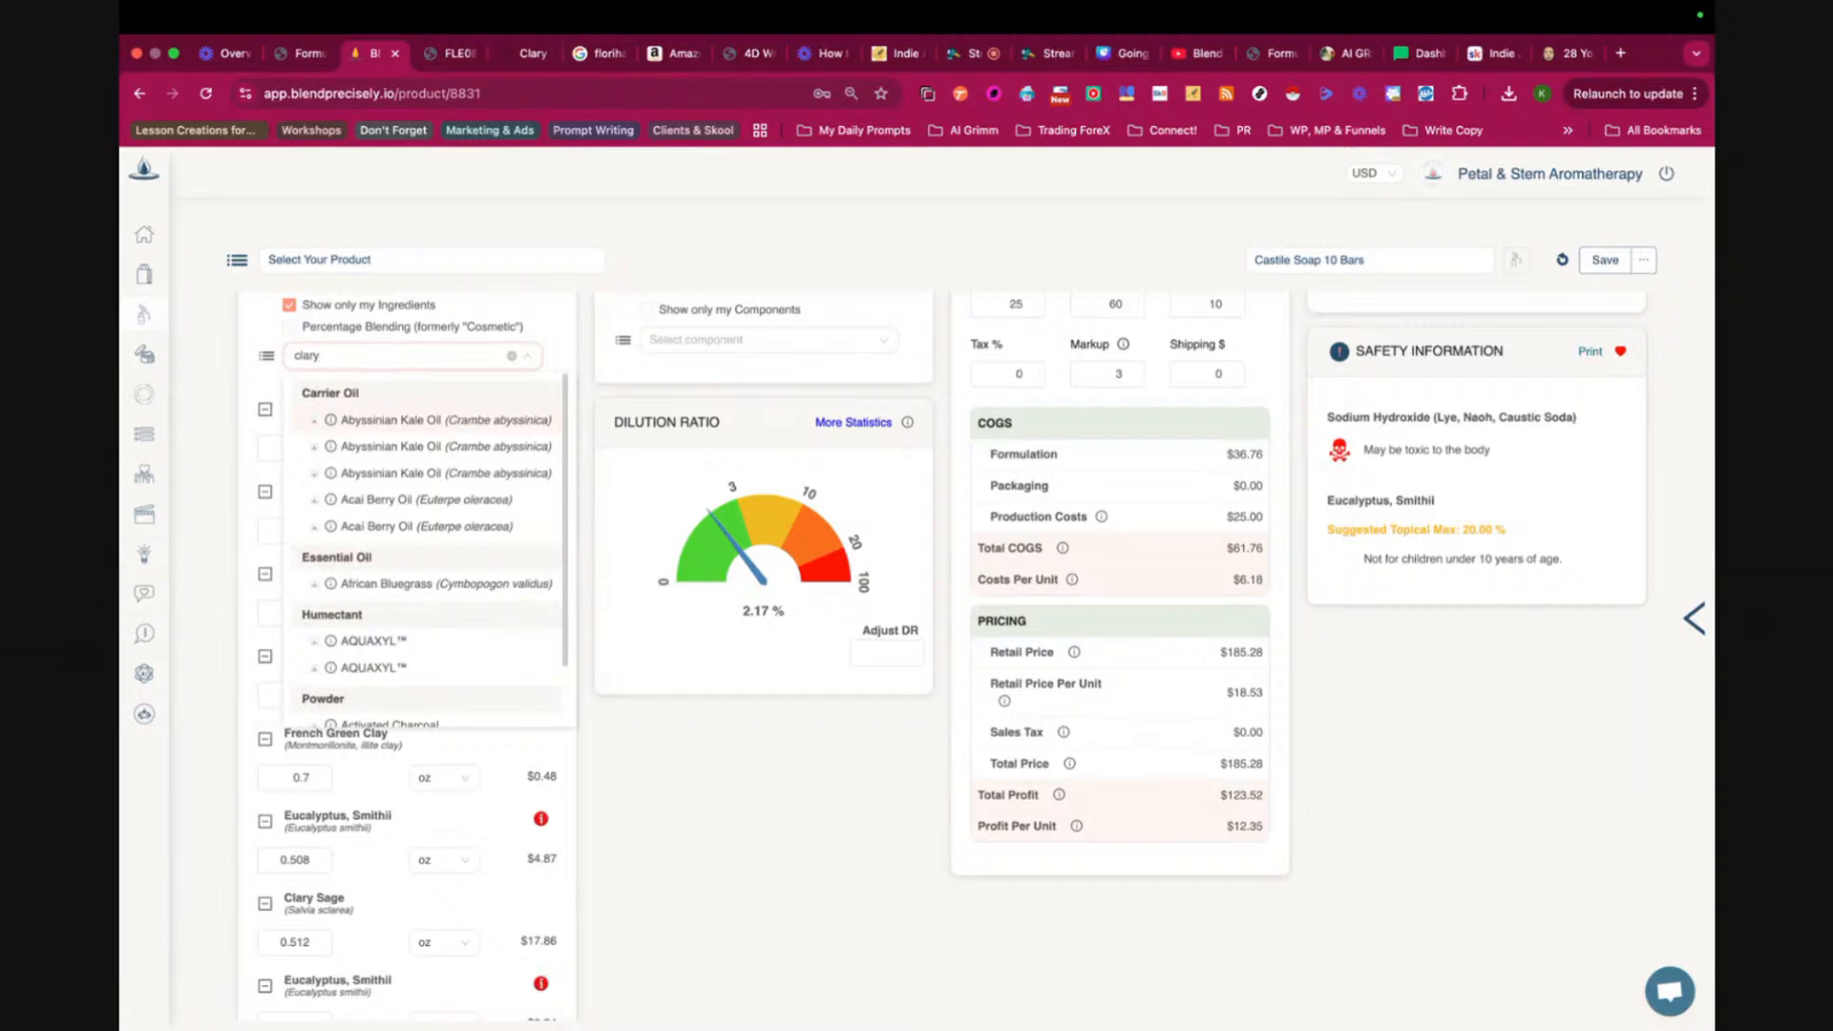
pyautogui.moveTo(329, 423)
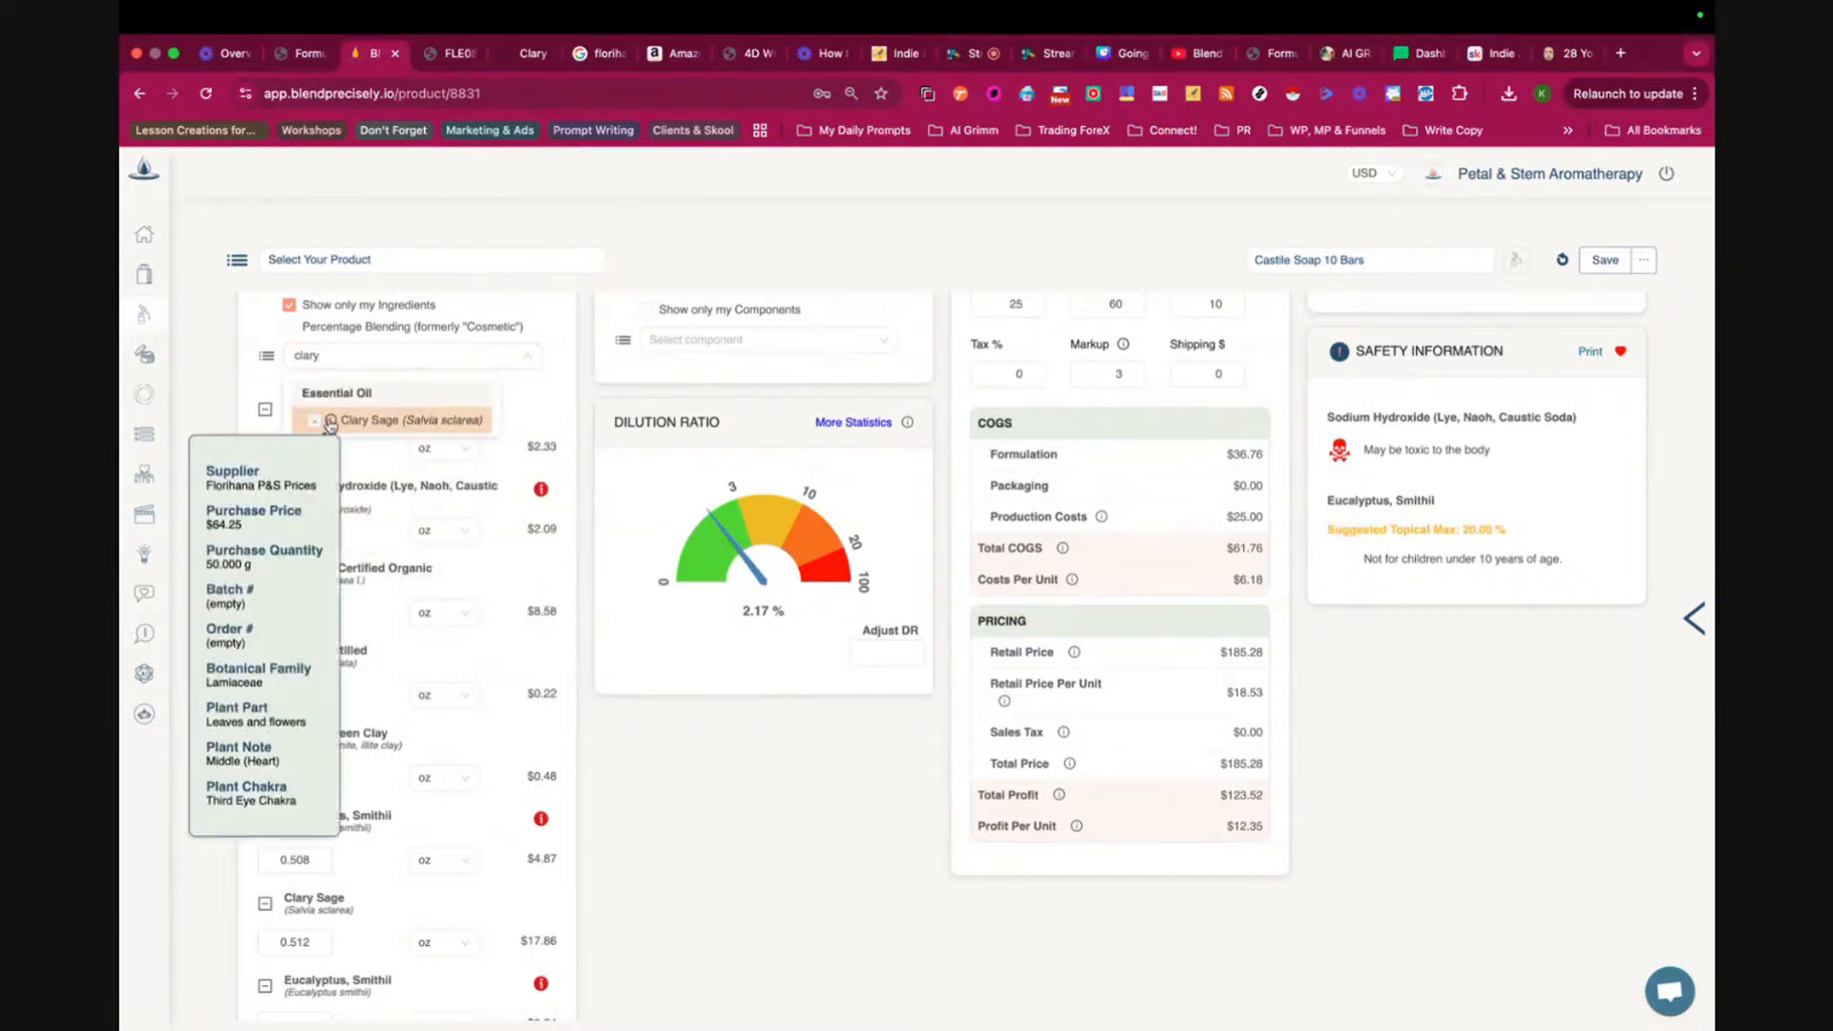
pyautogui.click(334, 421)
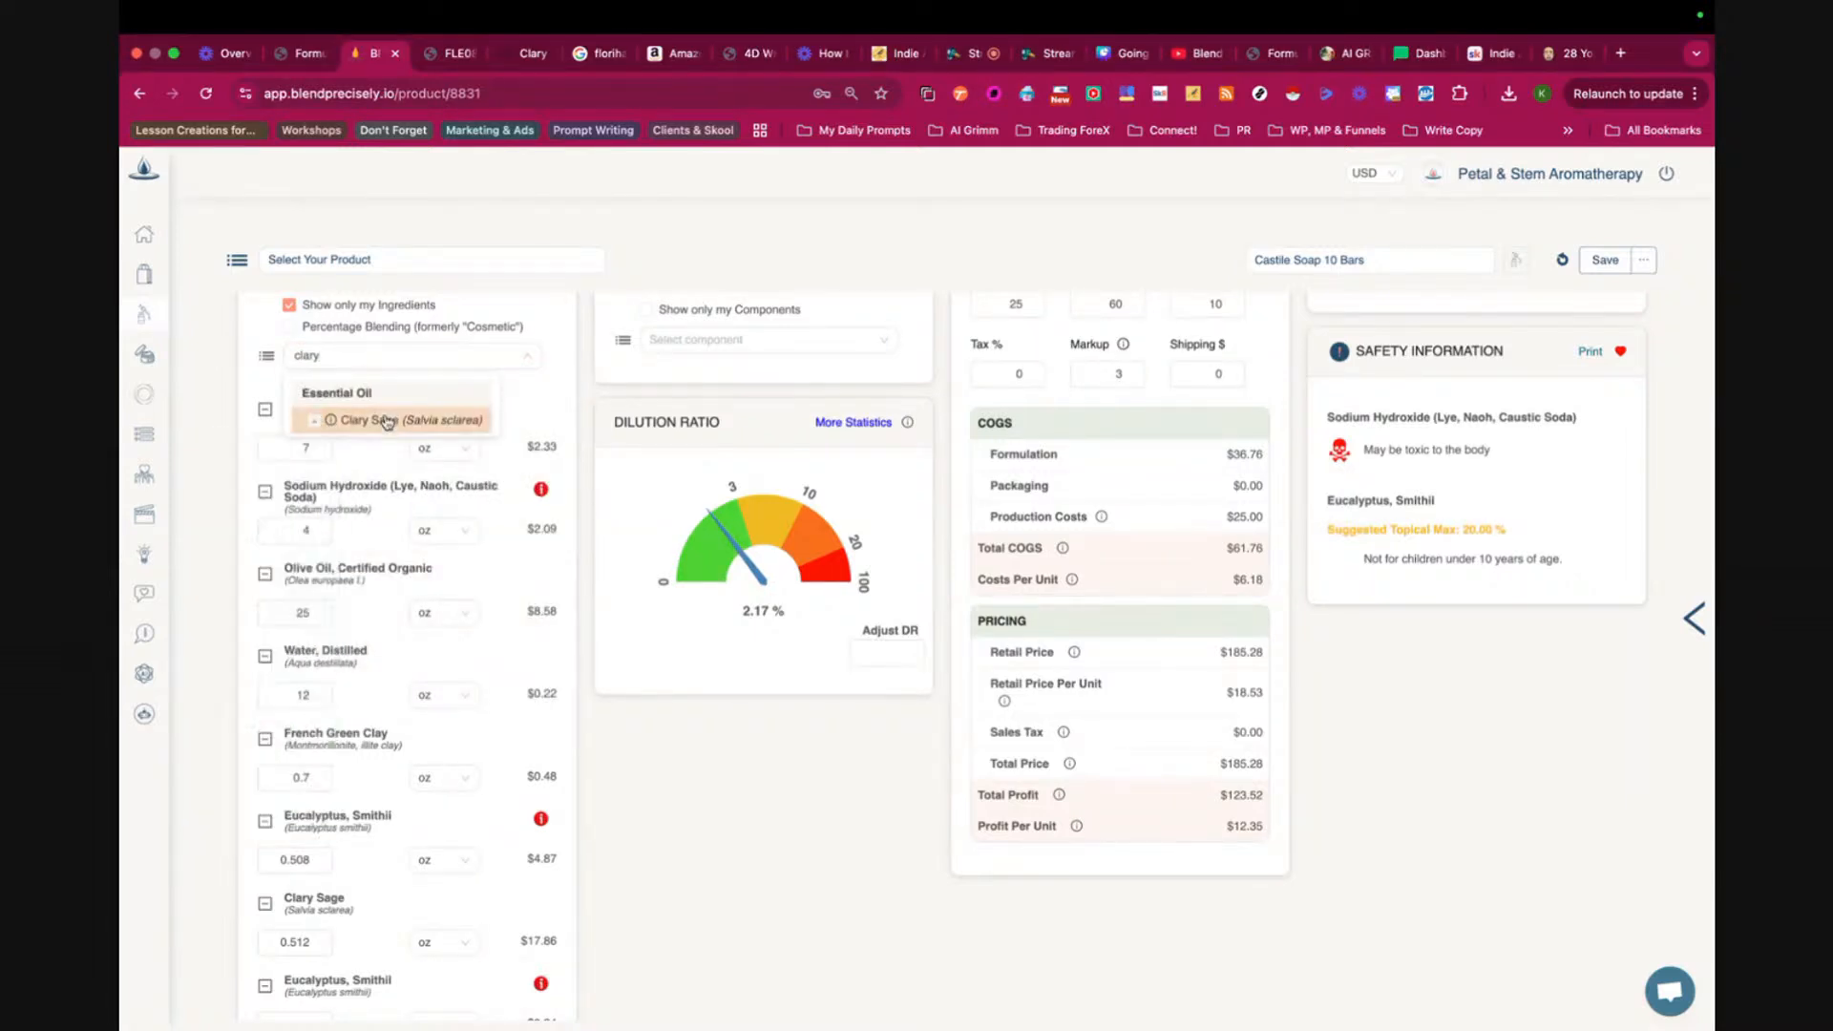
# - Set the newly added Eucalyptus, Smithii to 0.508 oz, copying the amount from the original entry
pyautogui.scroll(-3, 440, 672)
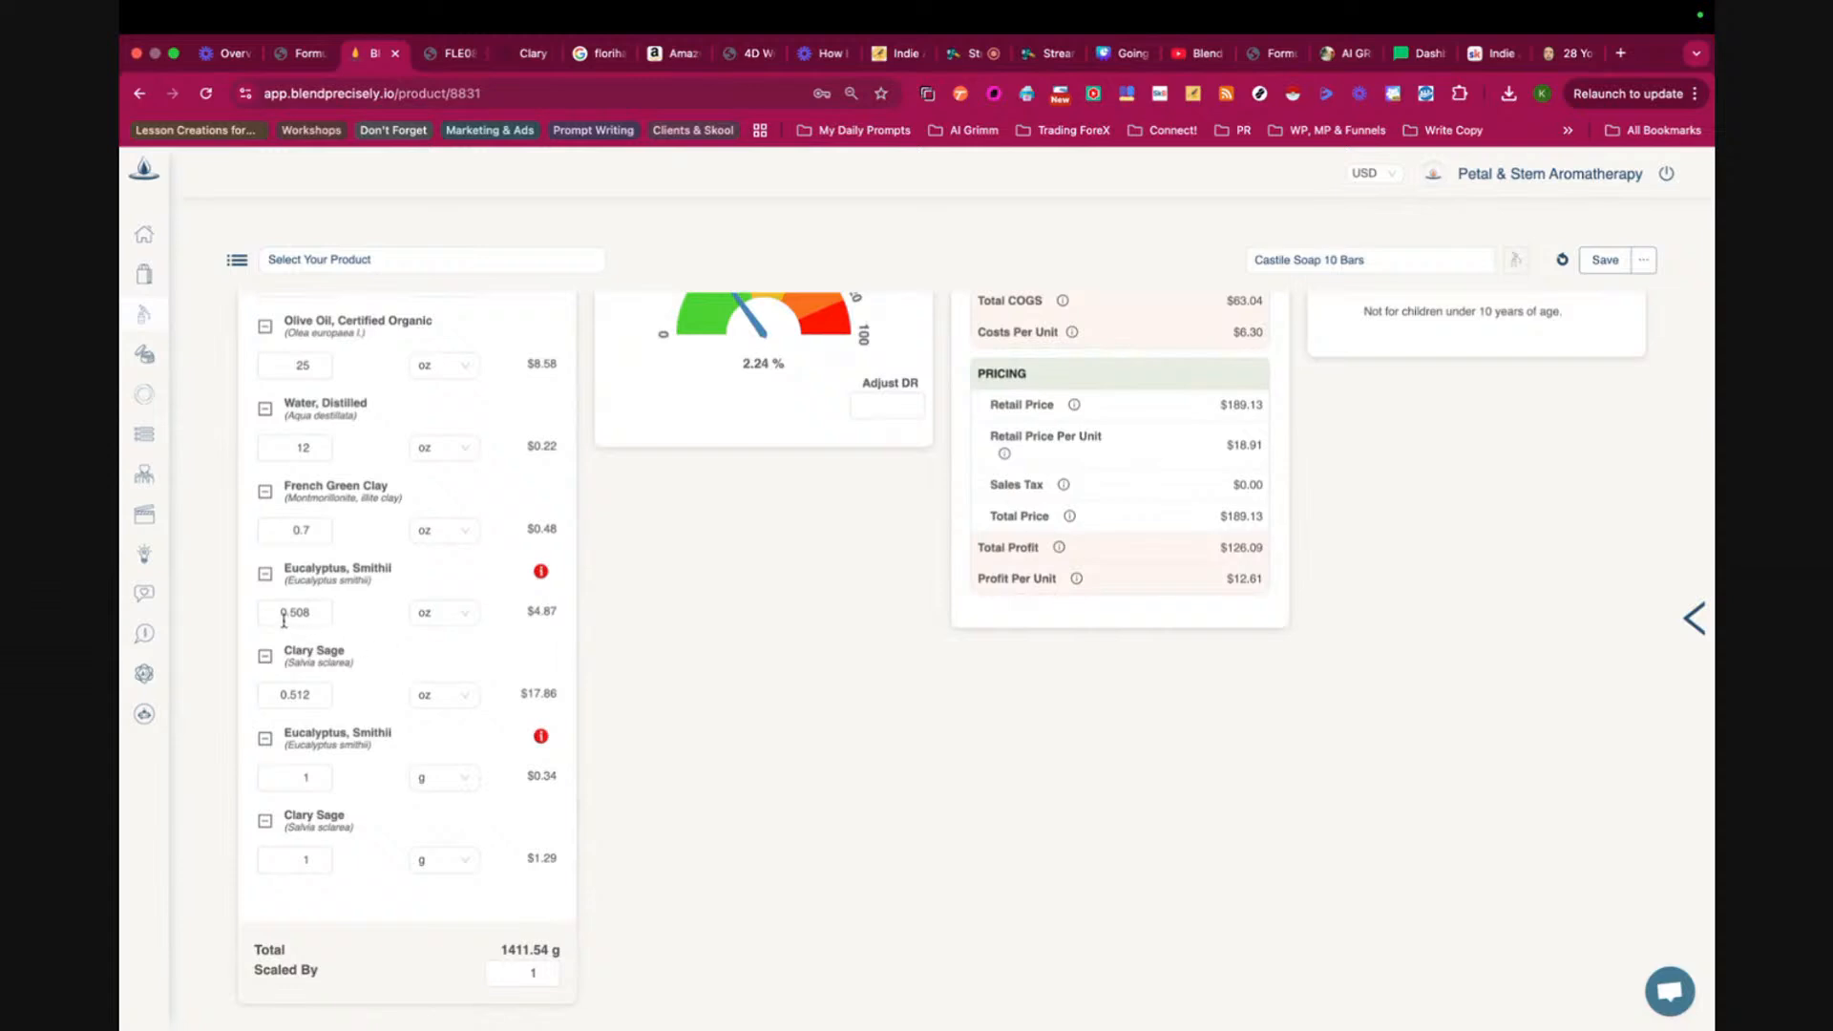
pyautogui.moveTo(282, 617); pyautogui.dragTo(311, 617)
pyautogui.hotkey('ctrl', 'c')
pyautogui.doubleClick(307, 778)
pyautogui.hotkey('ctrl', 'v')
pyautogui.click(452, 778)
pyautogui.click(437, 668)
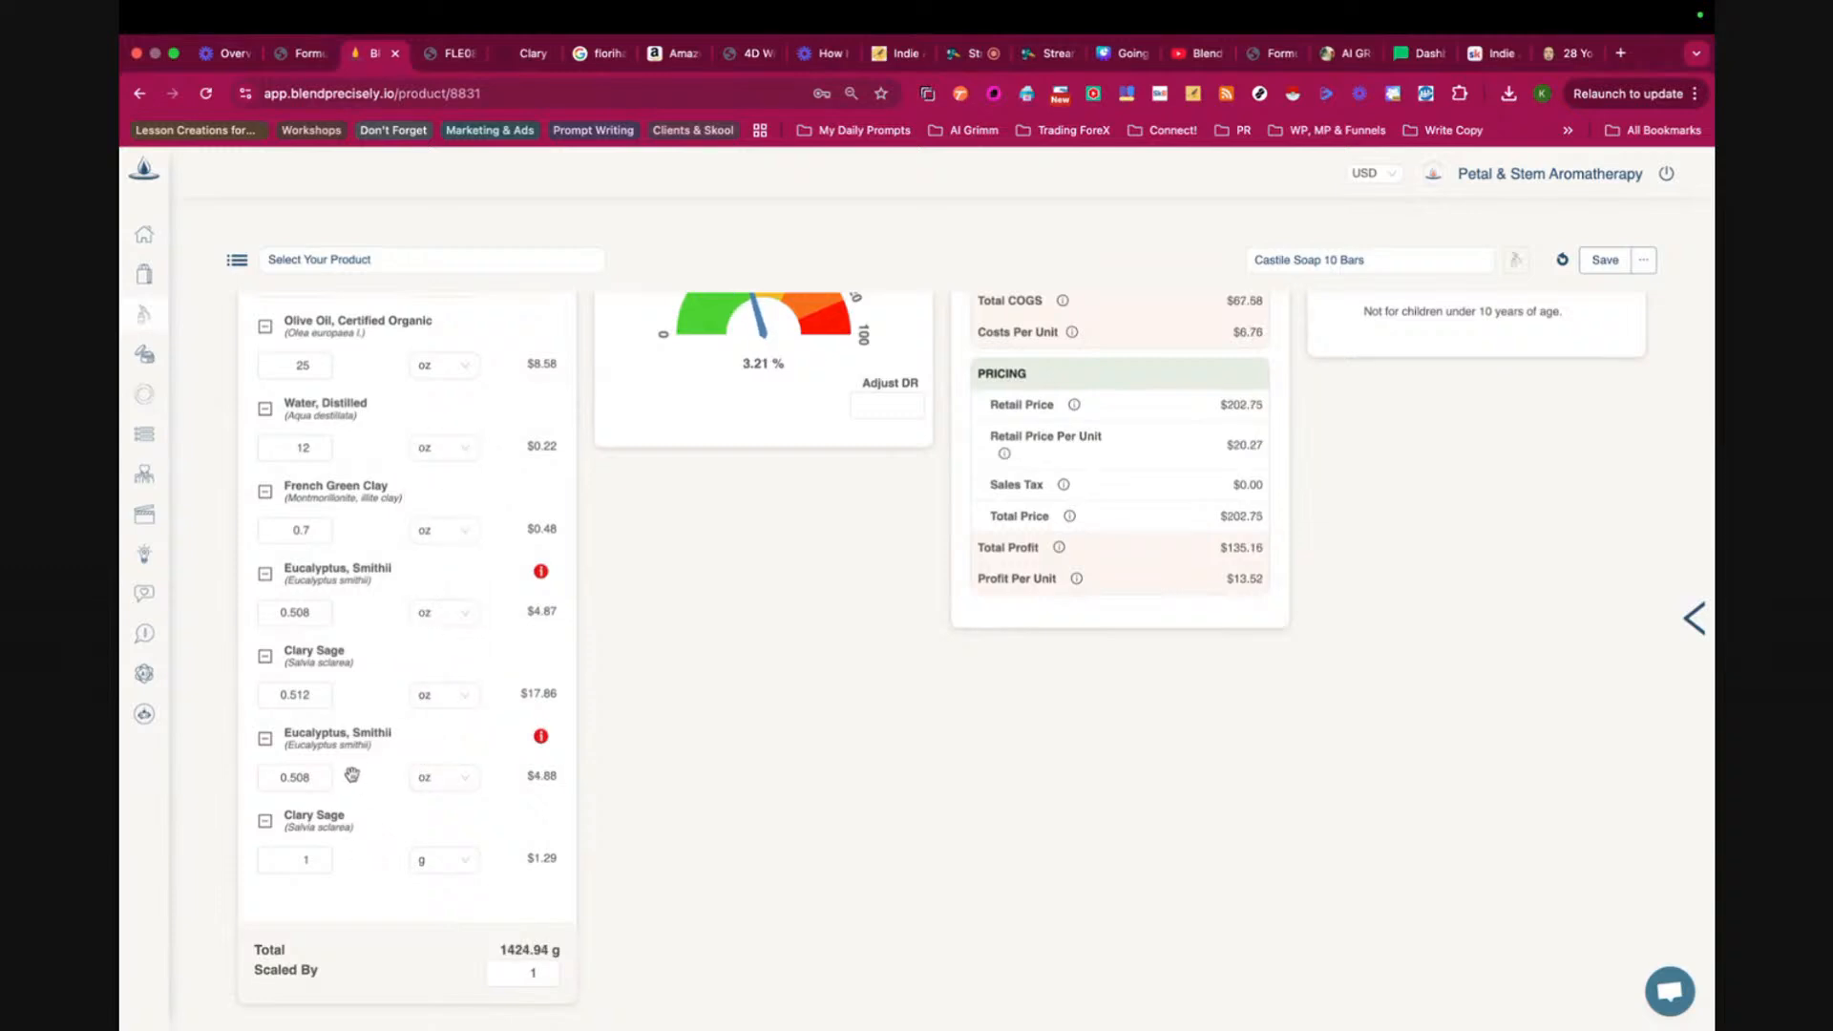
# - Set the newly added Clary Sage to 0.512 oz, copying the amount from the original entry
pyautogui.moveTo(284, 696); pyautogui.dragTo(334, 696)
pyautogui.hotkey('ctrl', 'c')
pyautogui.doubleClick(289, 859)
pyautogui.hotkey('ctrl', 'v')
pyautogui.click(453, 862)
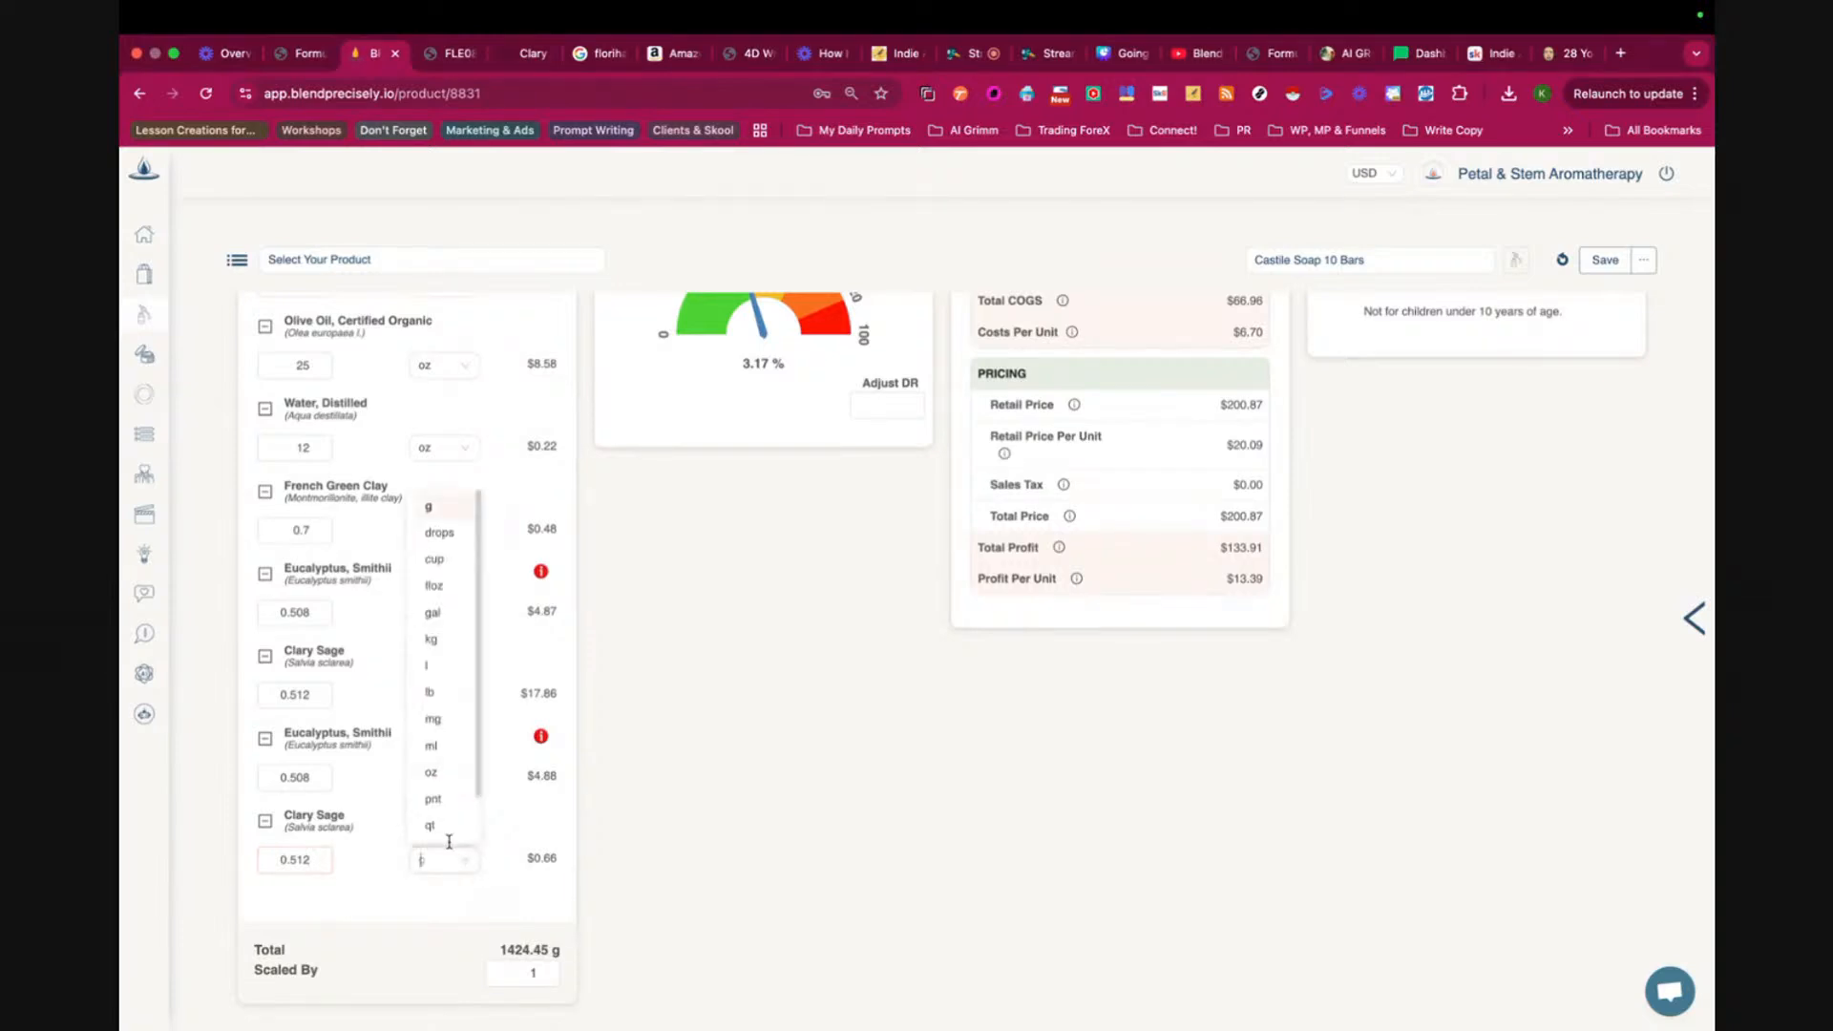
pyautogui.click(445, 752)
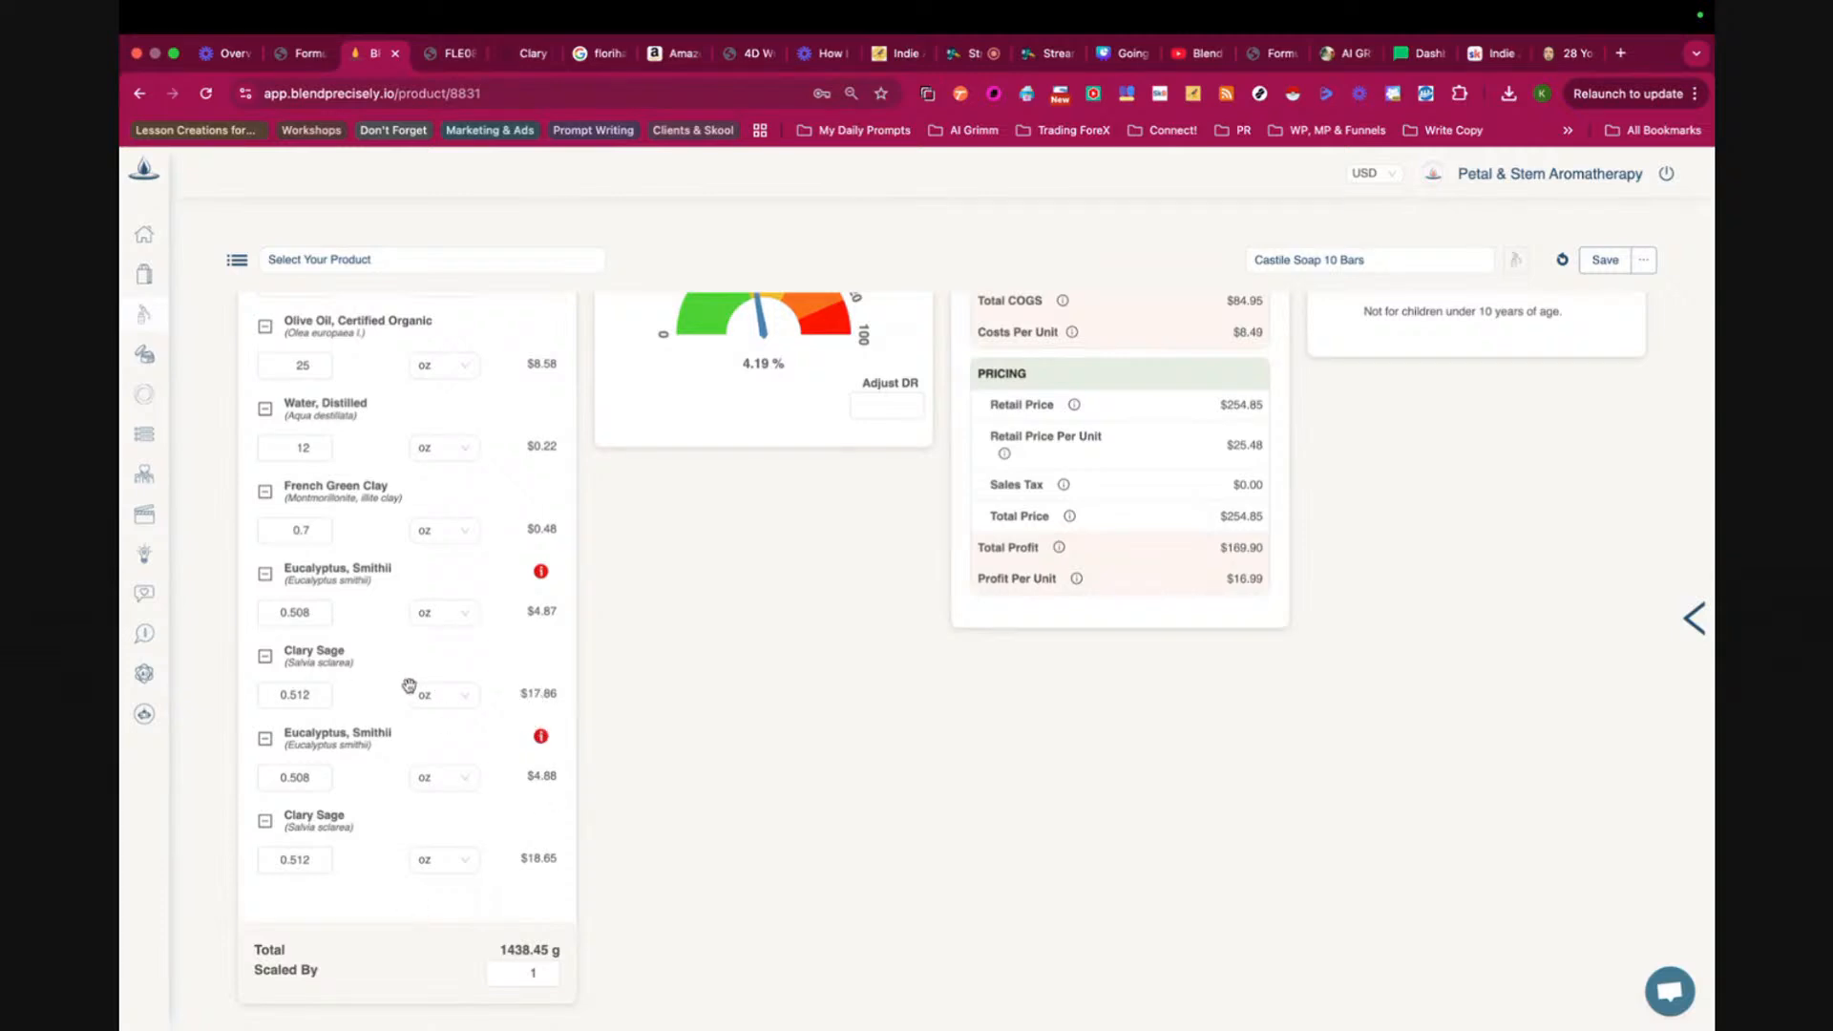
# - Remove the original Clary Sage and Eucalyptus, Smithii entries from the formulation, keeping the newly added ones
pyautogui.moveTo(298, 660)
pyautogui.click(265, 656)
pyautogui.click(267, 657)
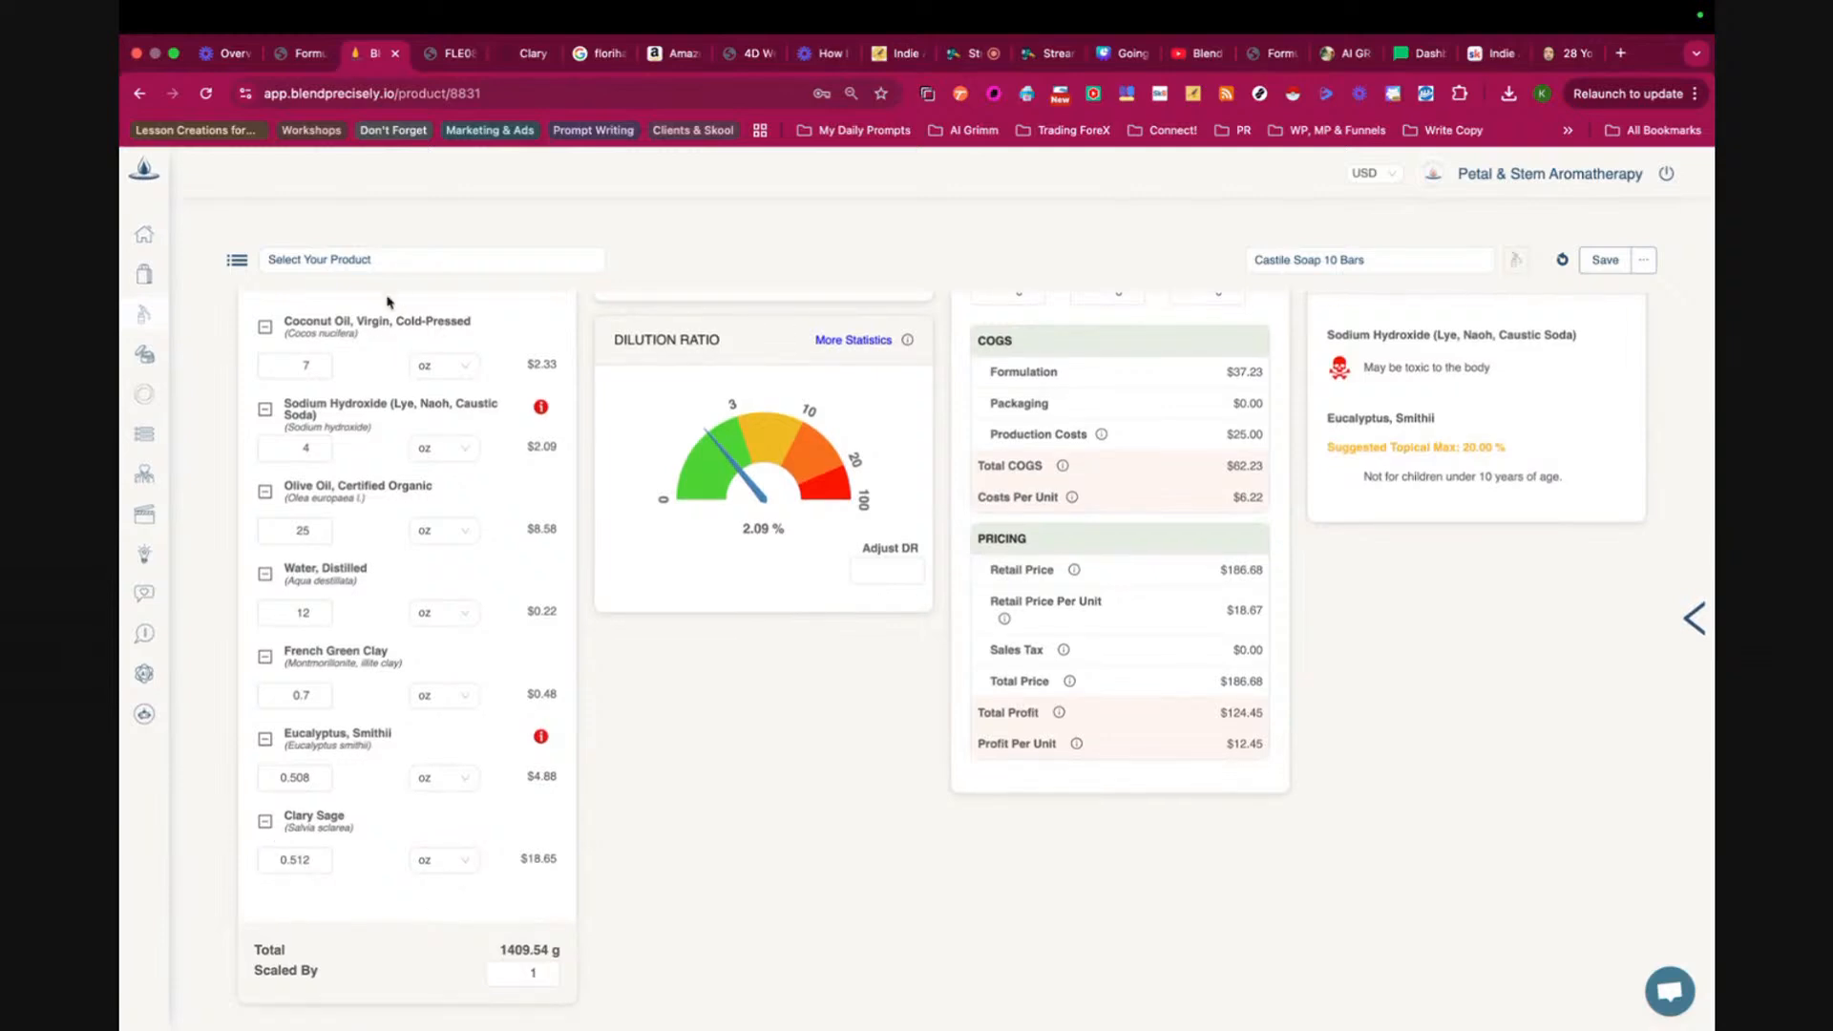
# - Search the formulation's ingredients for "lavender" and add the Lavender essential oil supplied by Florihana Wholesale
pyautogui.scroll(3, 378, 362)
pyautogui.click(365, 385)
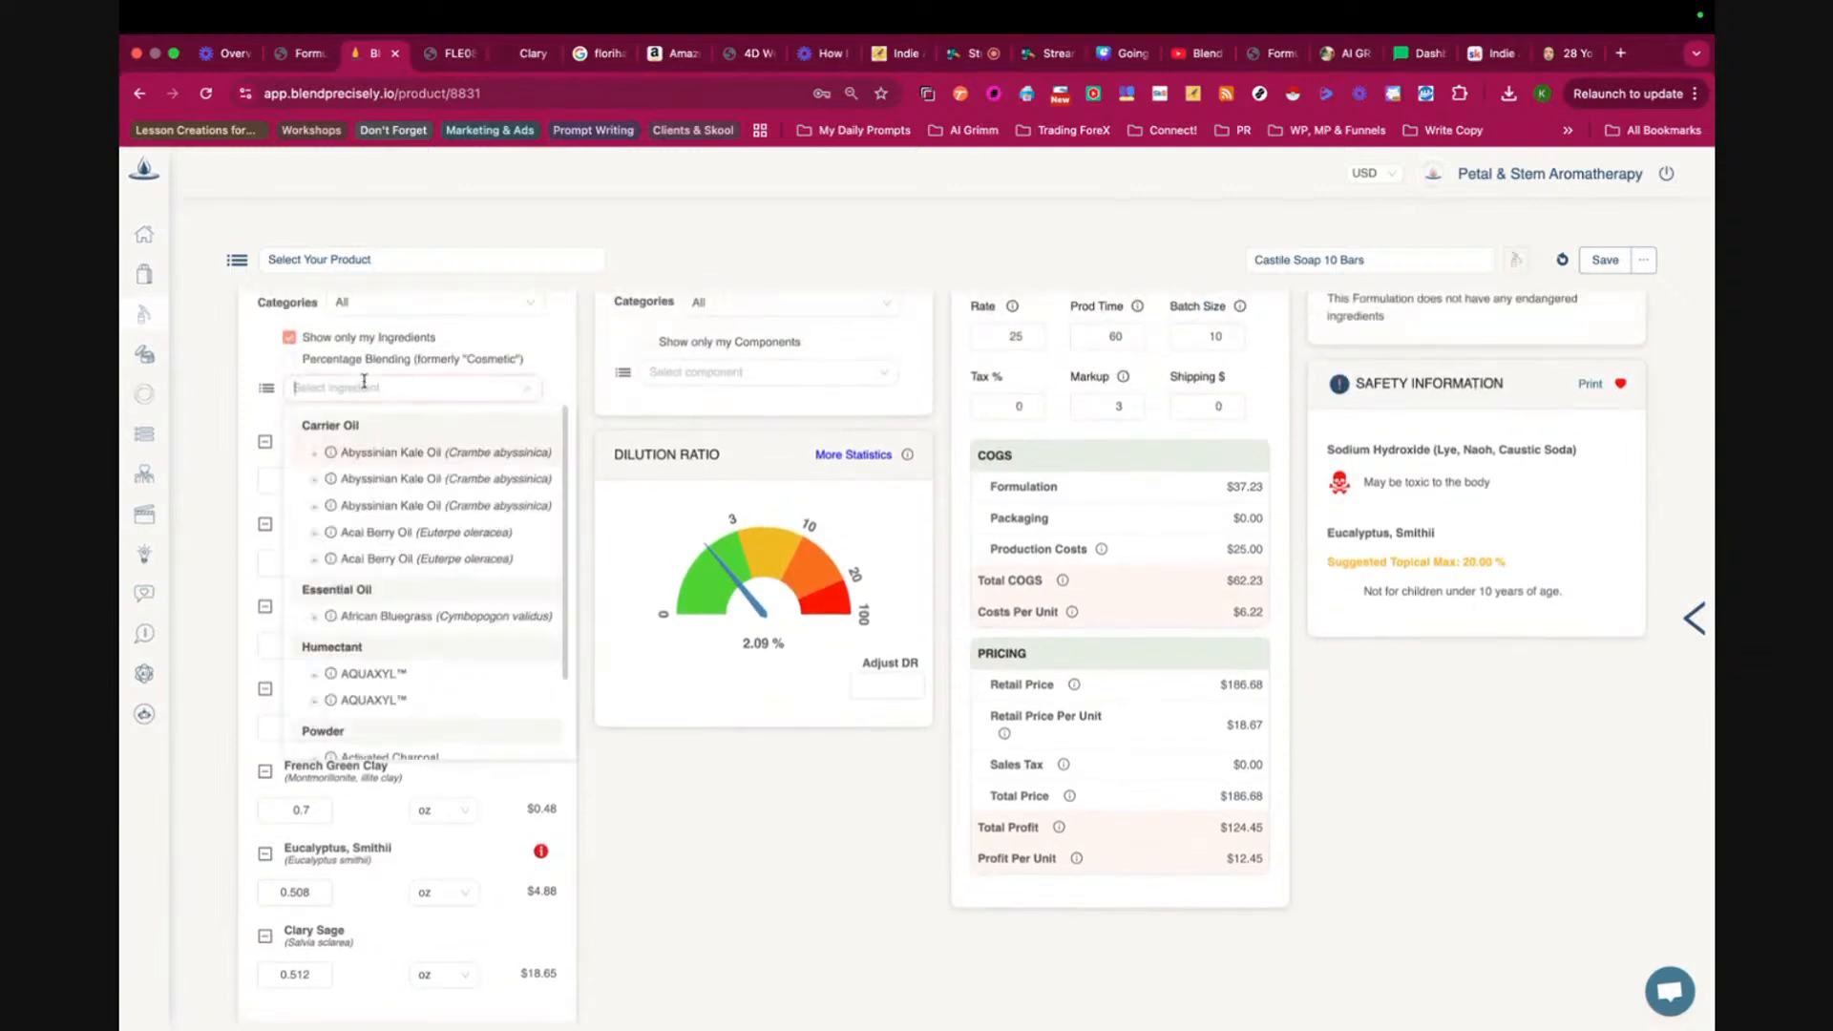
pyautogui.write('lavender')
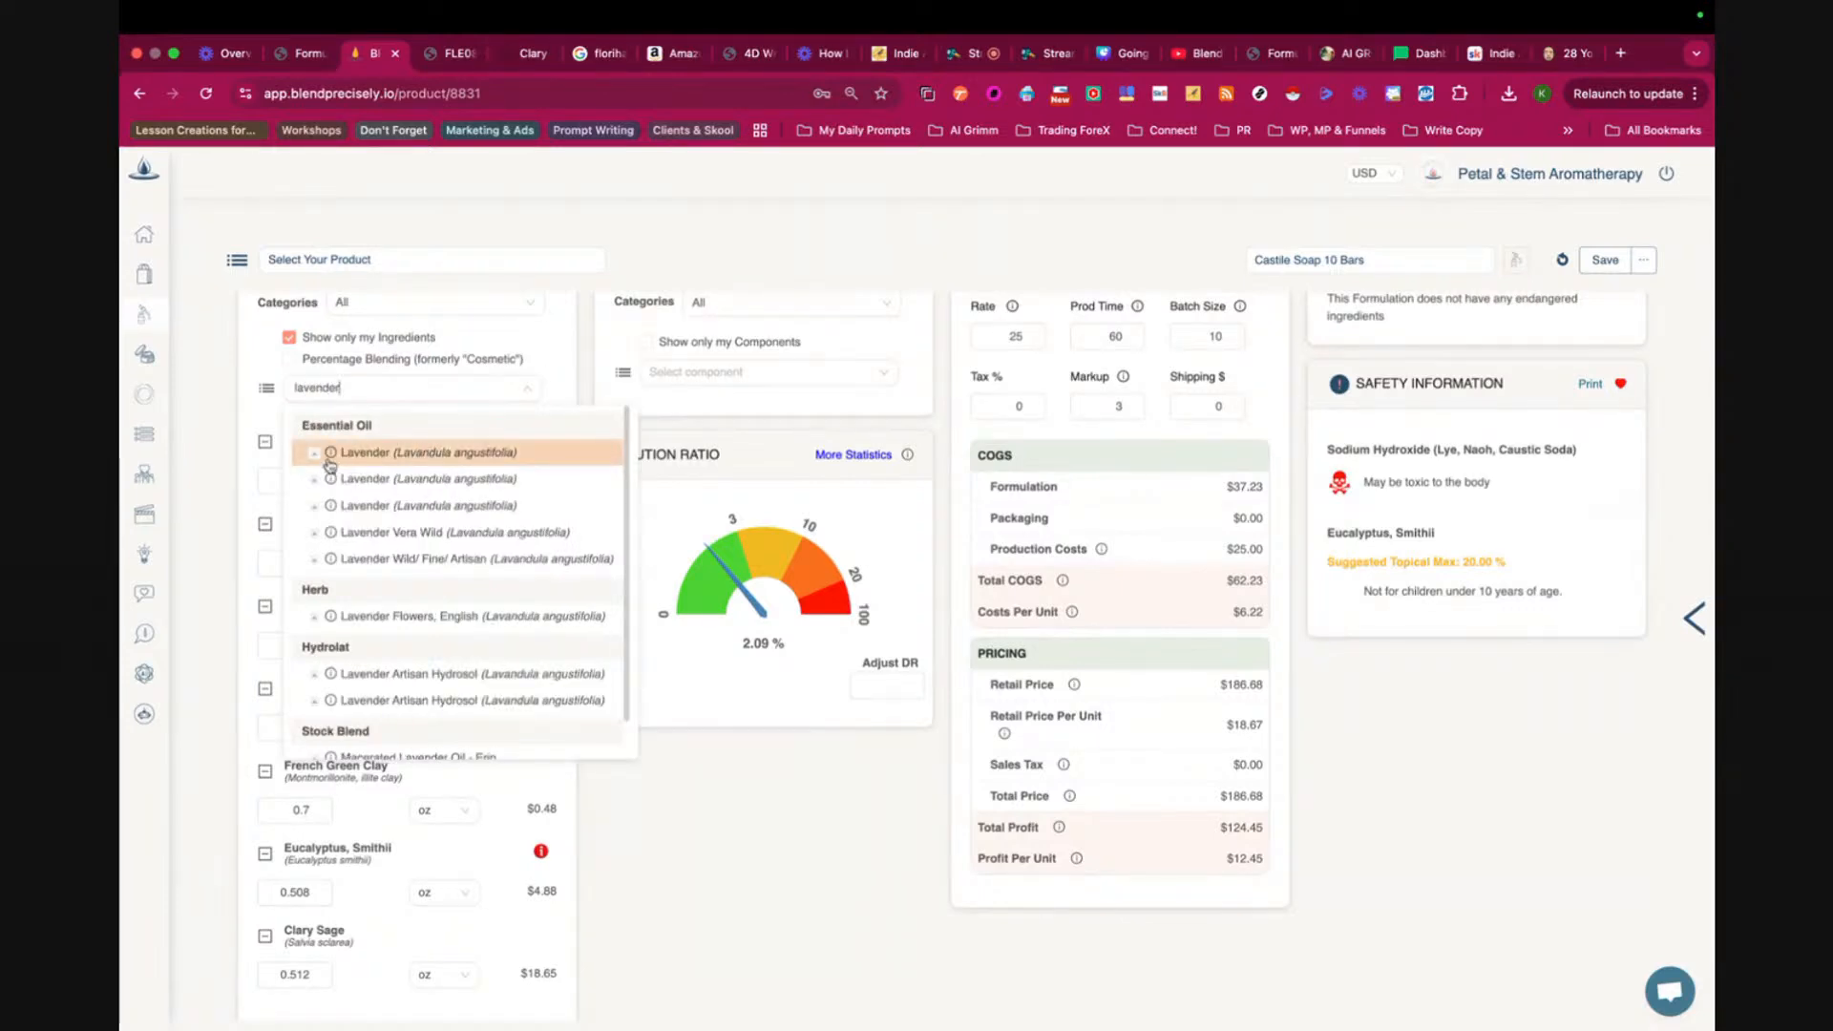
pyautogui.moveTo(331, 454)
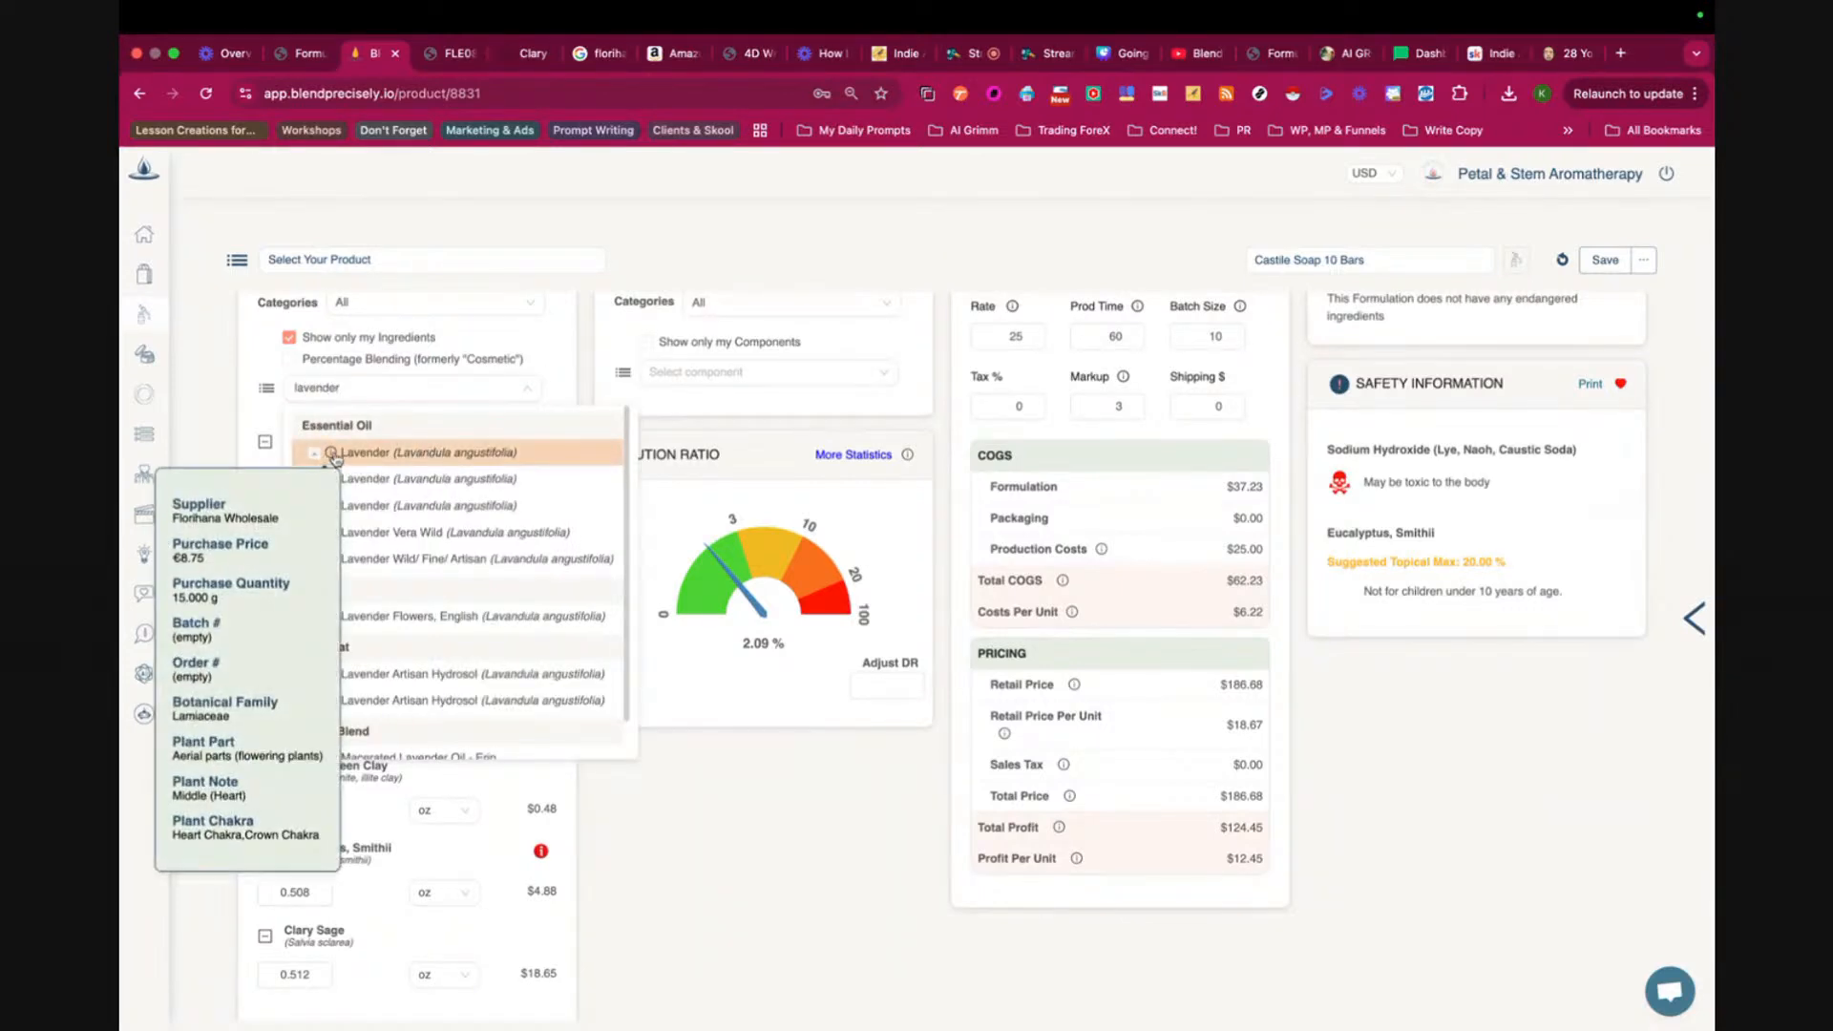
pyautogui.click(381, 455)
# - Set the Lavender to 0.512 oz, copying Clary Sage's amount, and remove Clary Sage from the formulation
pyautogui.scroll(-2, 380, 797)
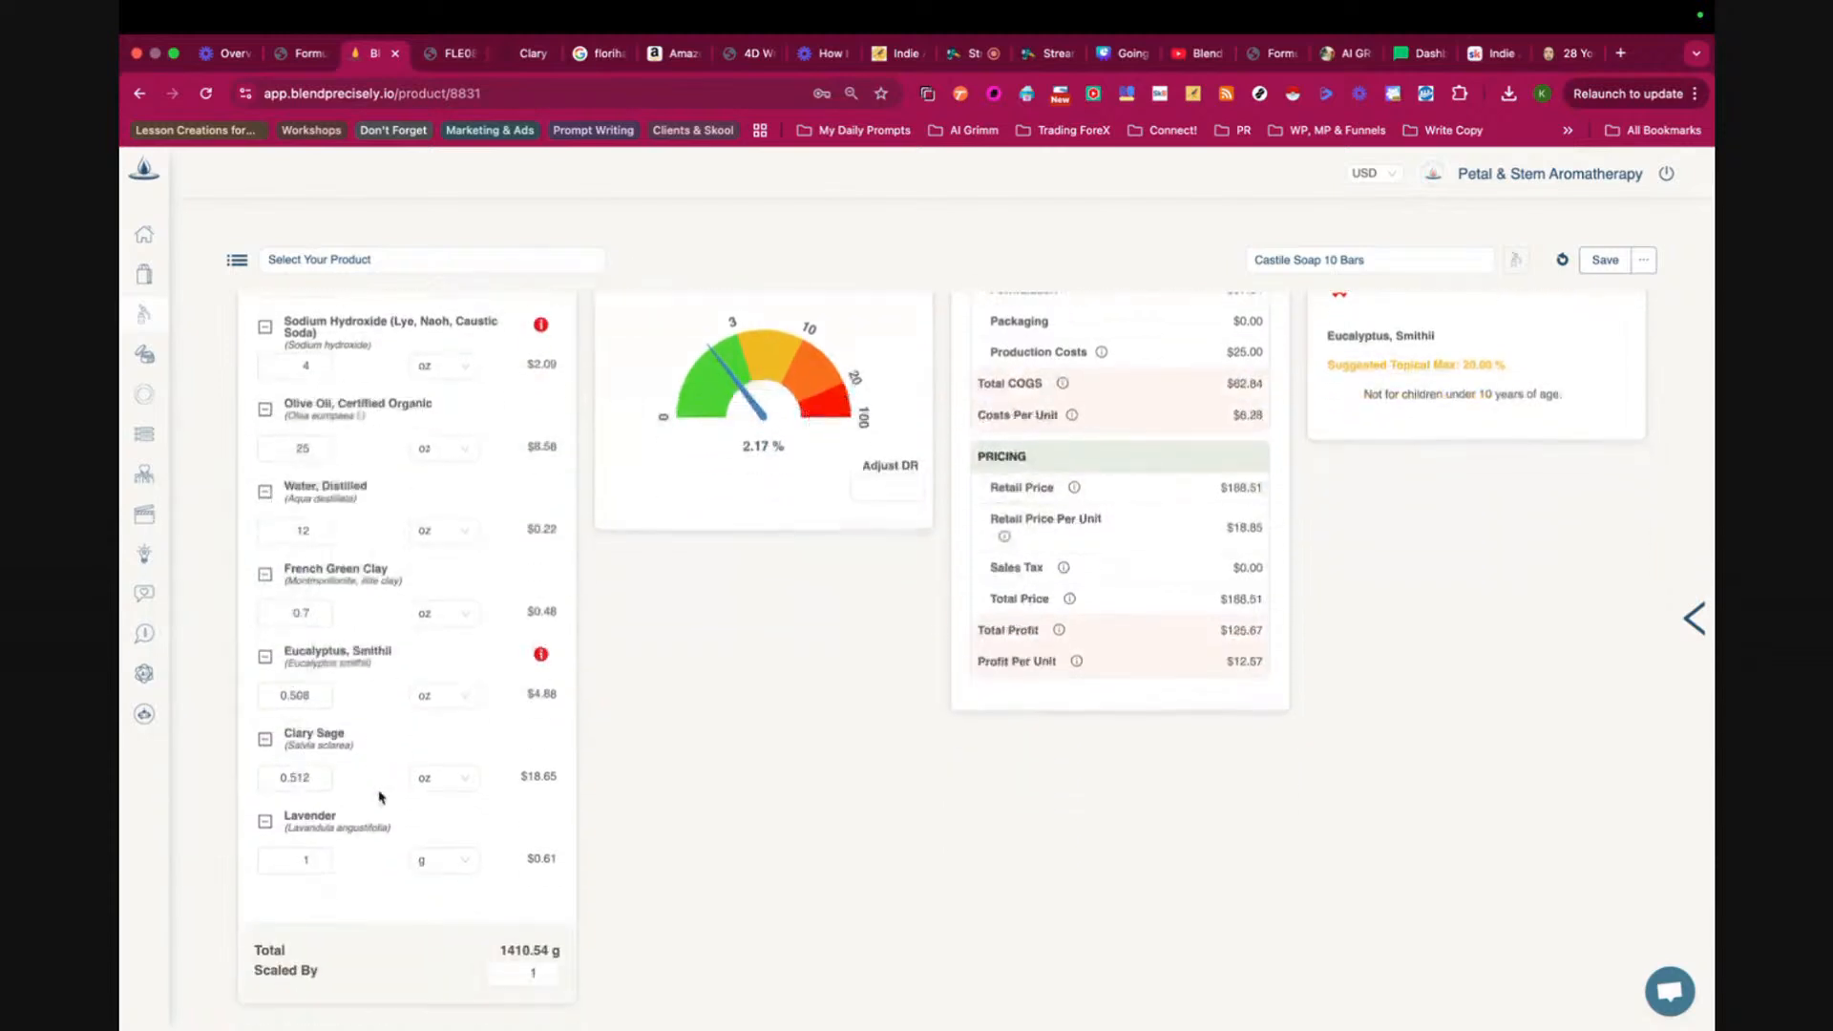
pyautogui.moveTo(277, 775); pyautogui.dragTo(325, 784)
pyautogui.hotkey('ctrl', 'c')
pyautogui.doubleClick(284, 859)
pyautogui.hotkey('ctrl', 'v')
pyautogui.click(442, 860)
pyautogui.click(444, 785)
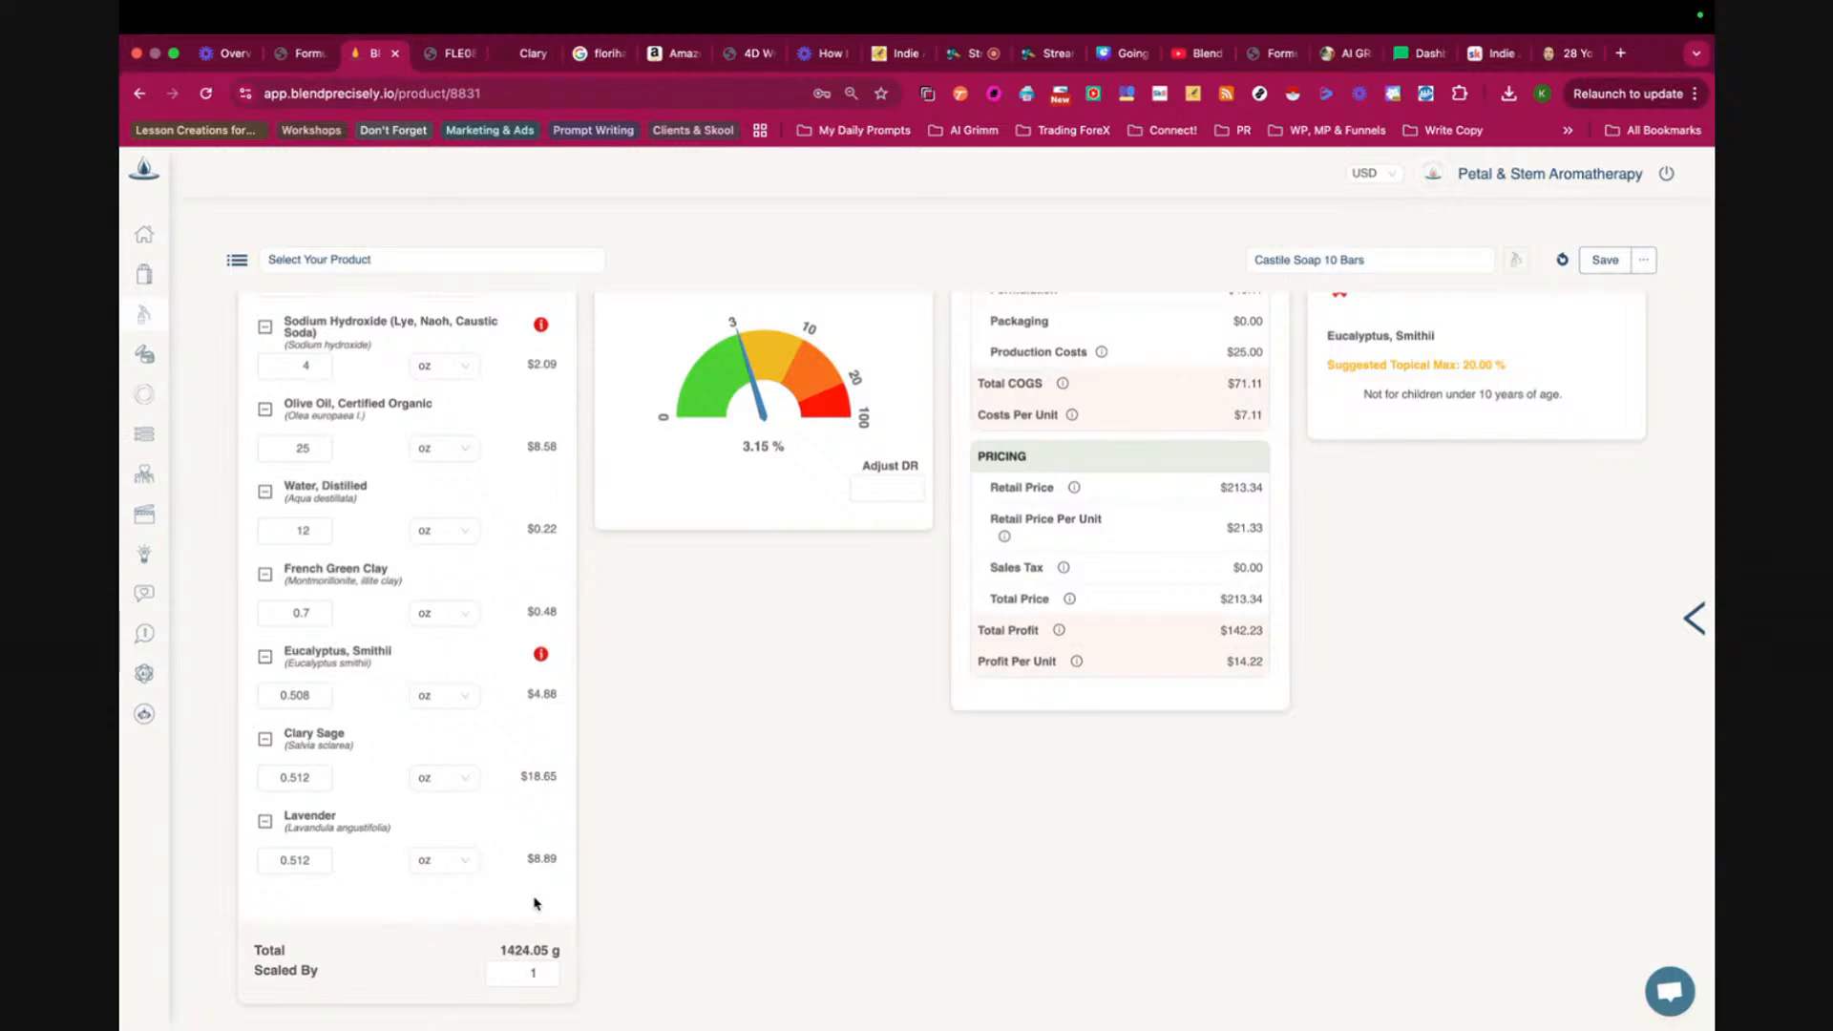
pyautogui.click(266, 740)
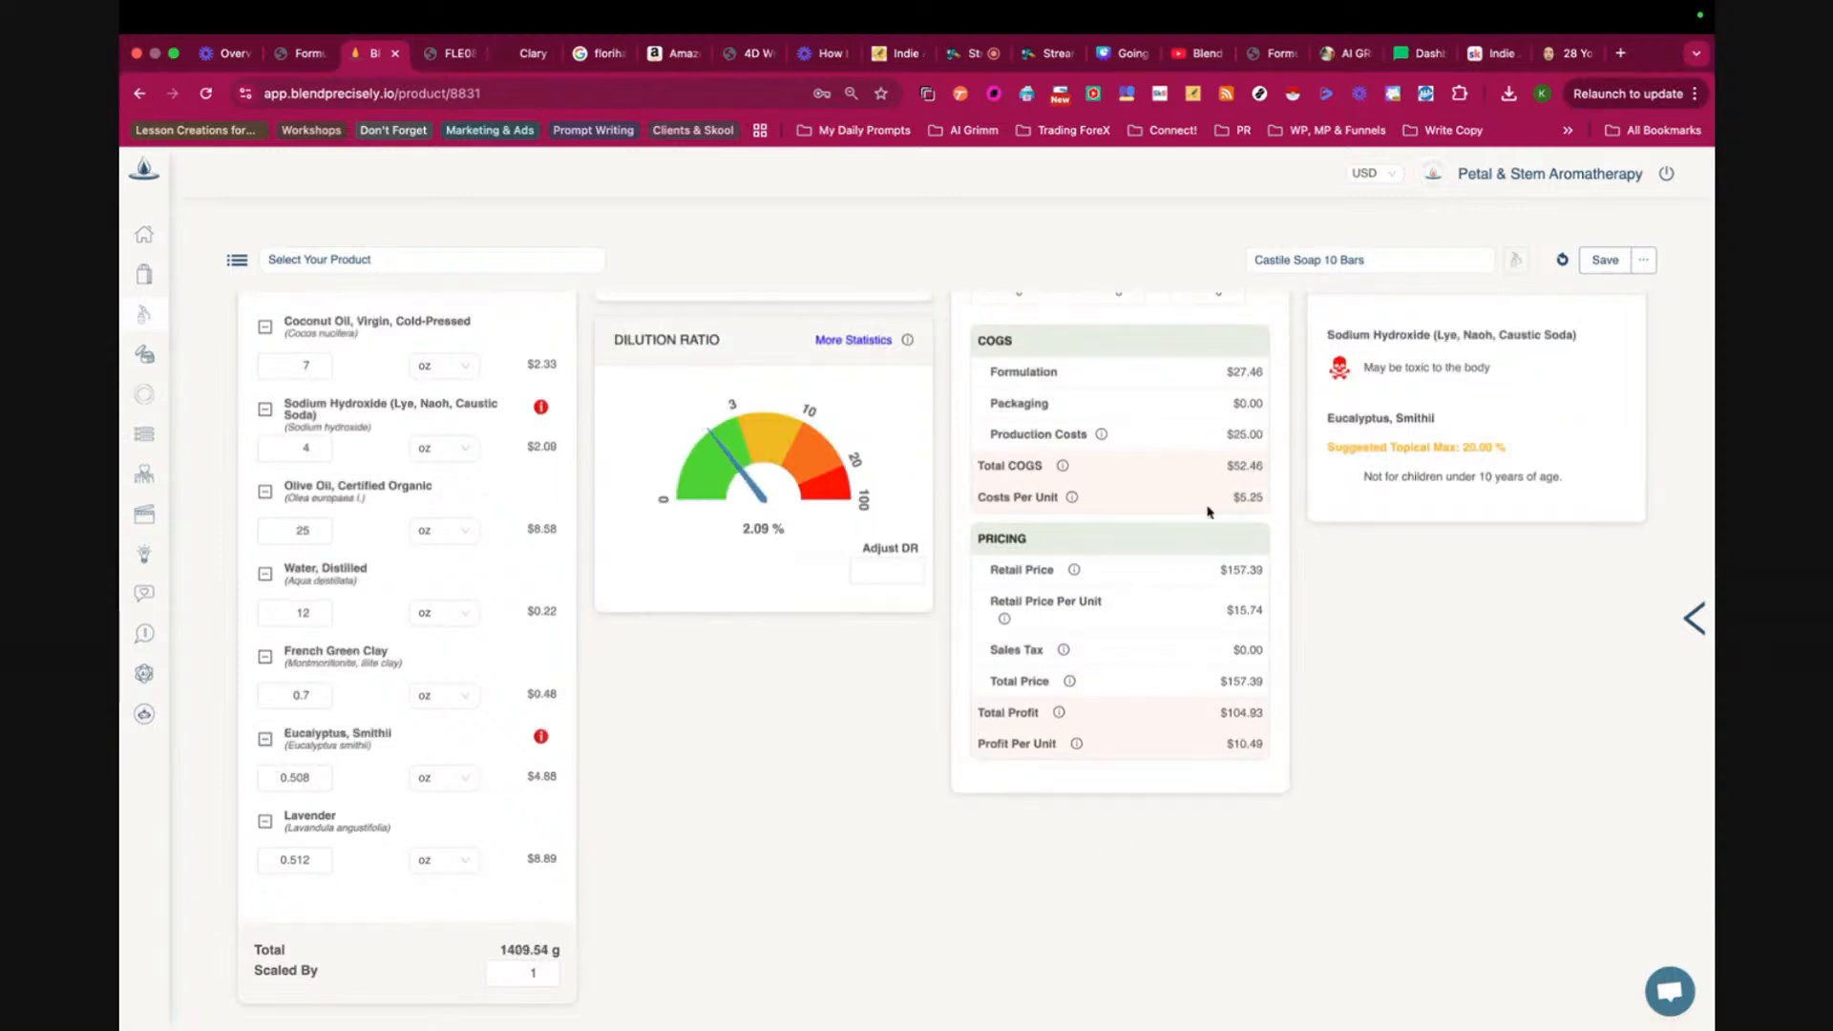
# - Check the soap's cost and profit per unit, and lower the markup to 2
pyautogui.moveTo(1229, 498); pyautogui.dragTo(1270, 503)
pyautogui.moveTo(1226, 751); pyautogui.dragTo(1285, 752)
pyautogui.scroll(3, 895, 854)
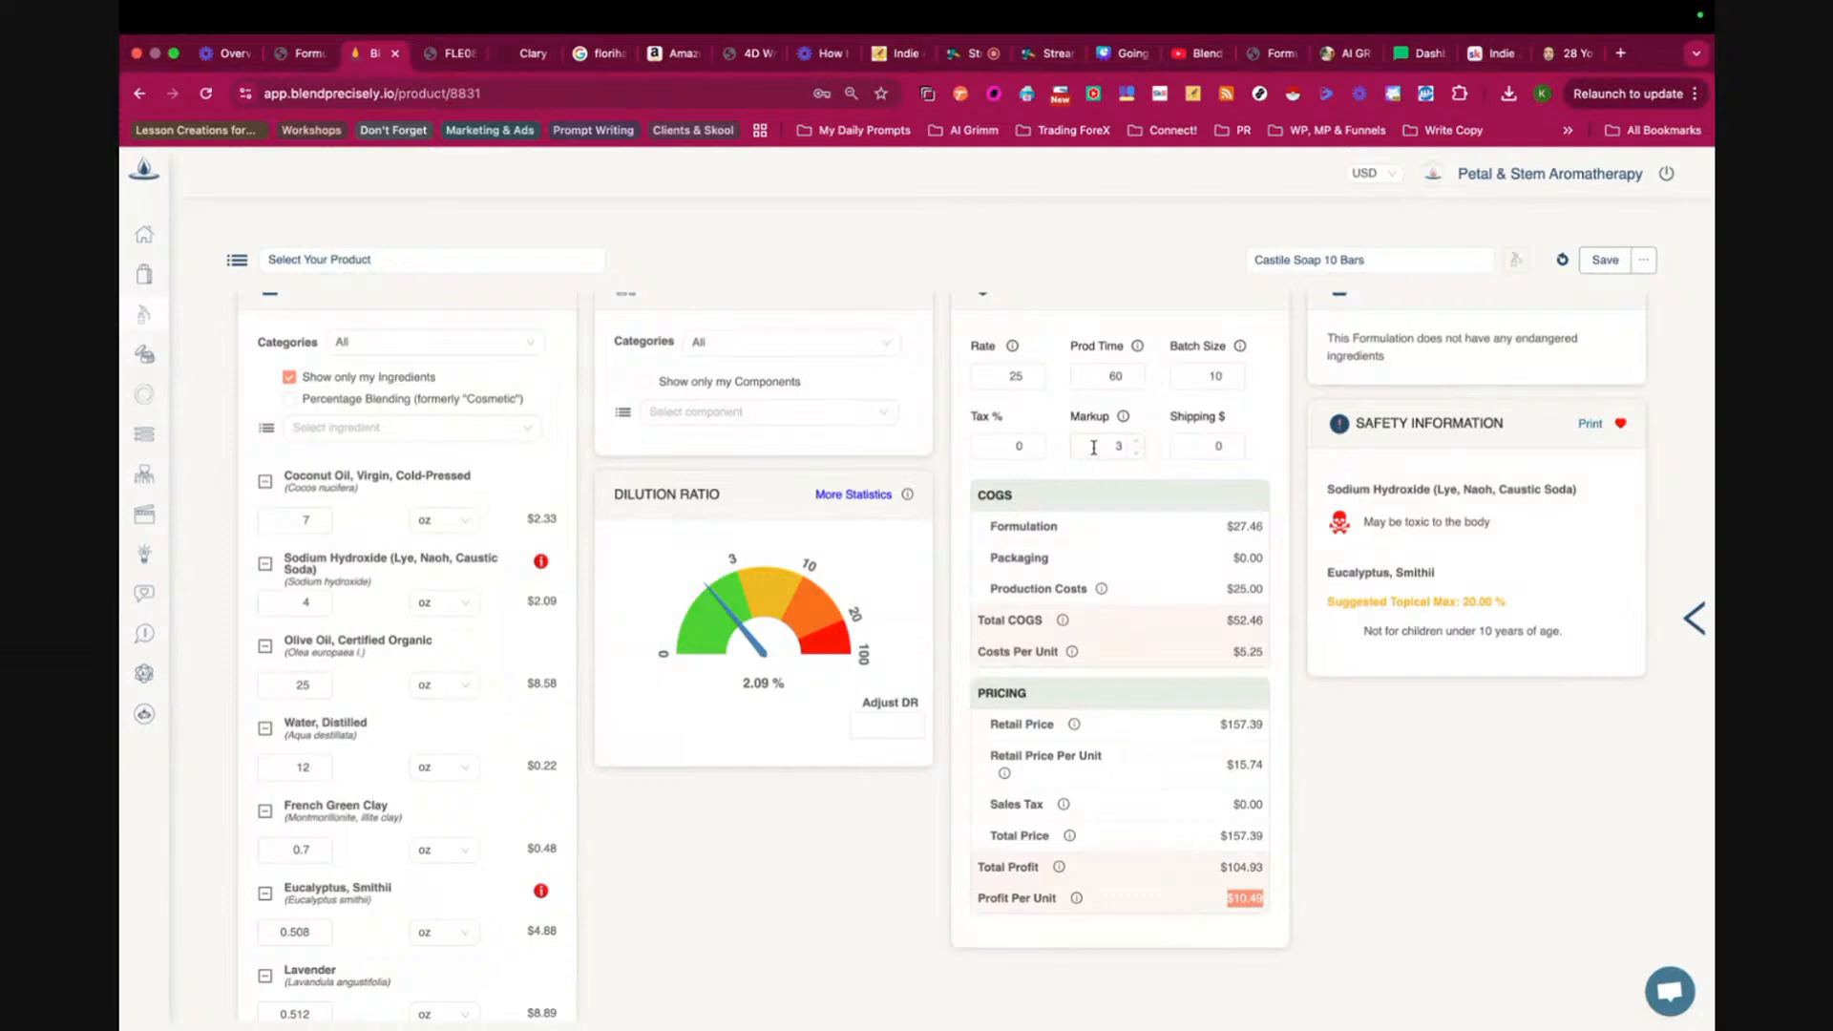
pyautogui.moveTo(1212, 759); pyautogui.dragTo(1181, 1004)
pyautogui.click(1180, 1005)
pyautogui.click(1130, 452)
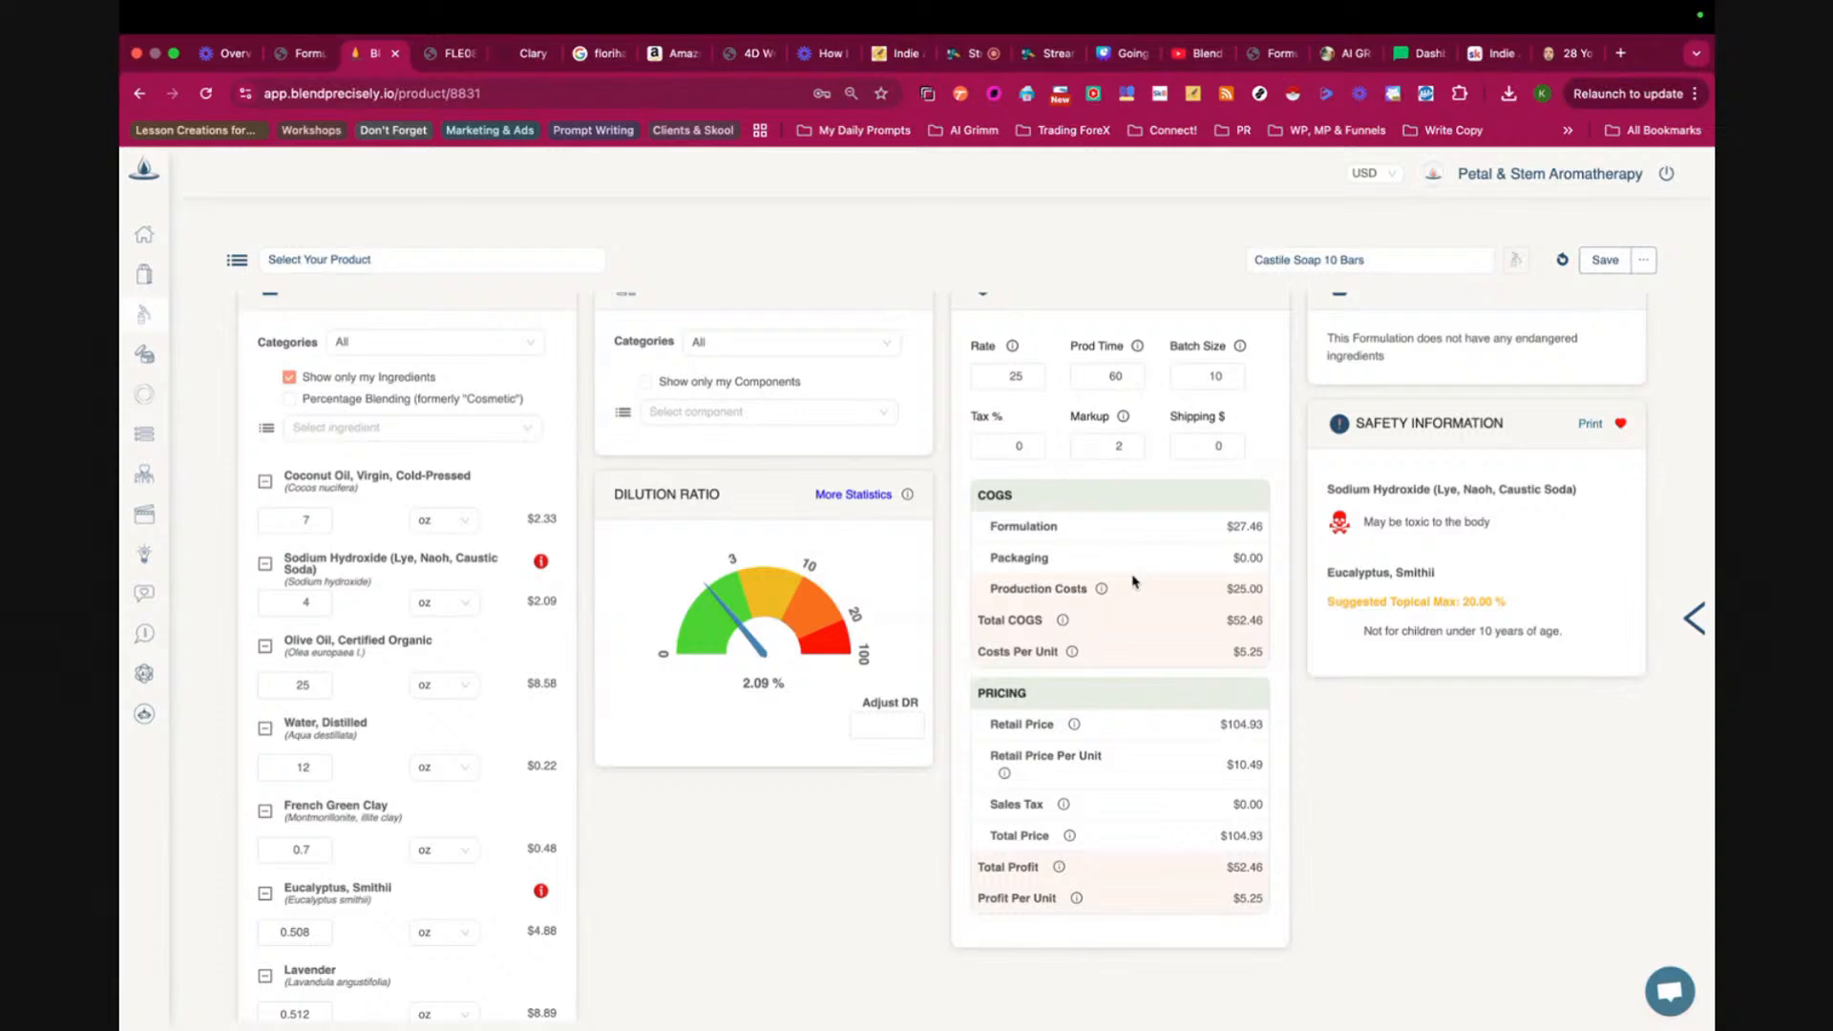
# - Set the product's production time to 0 and its markup to 3
pyautogui.moveTo(1103, 376); pyautogui.dragTo(1151, 381)
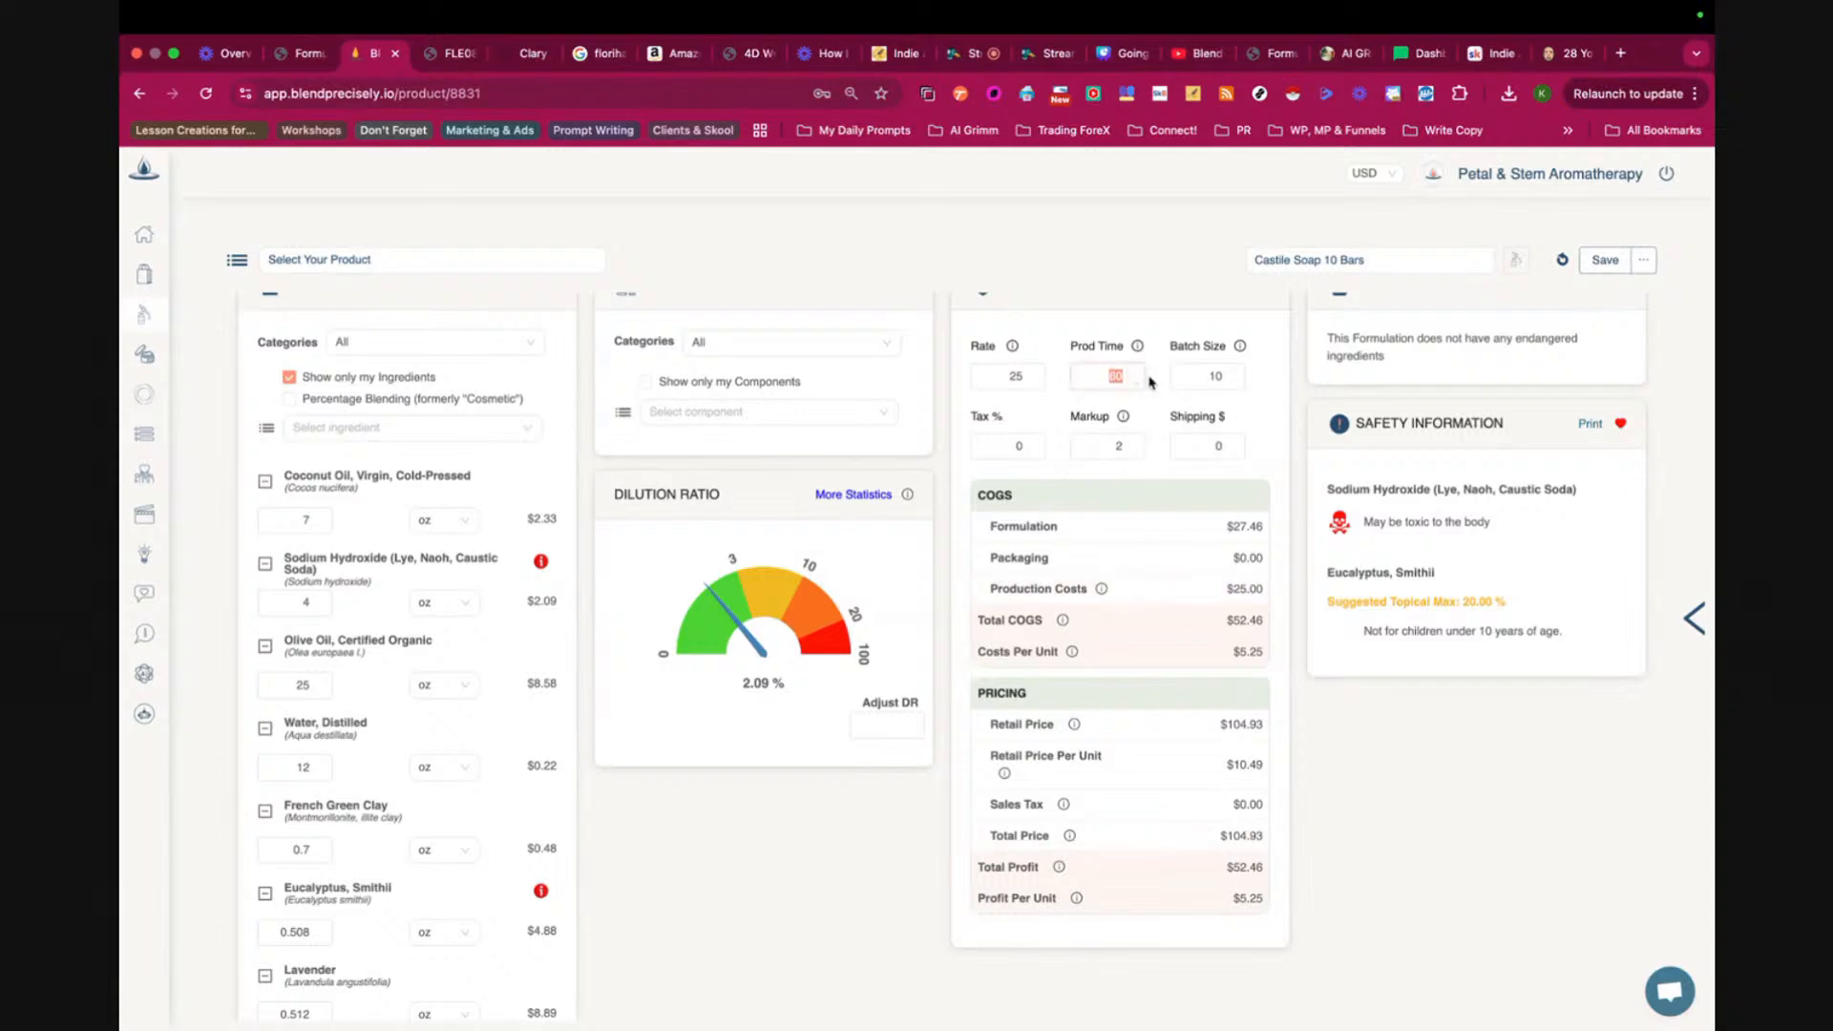
pyautogui.write('0')
pyautogui.moveTo(1112, 447); pyautogui.dragTo(1151, 450)
pyautogui.write('3')
pyautogui.click(1419, 840)
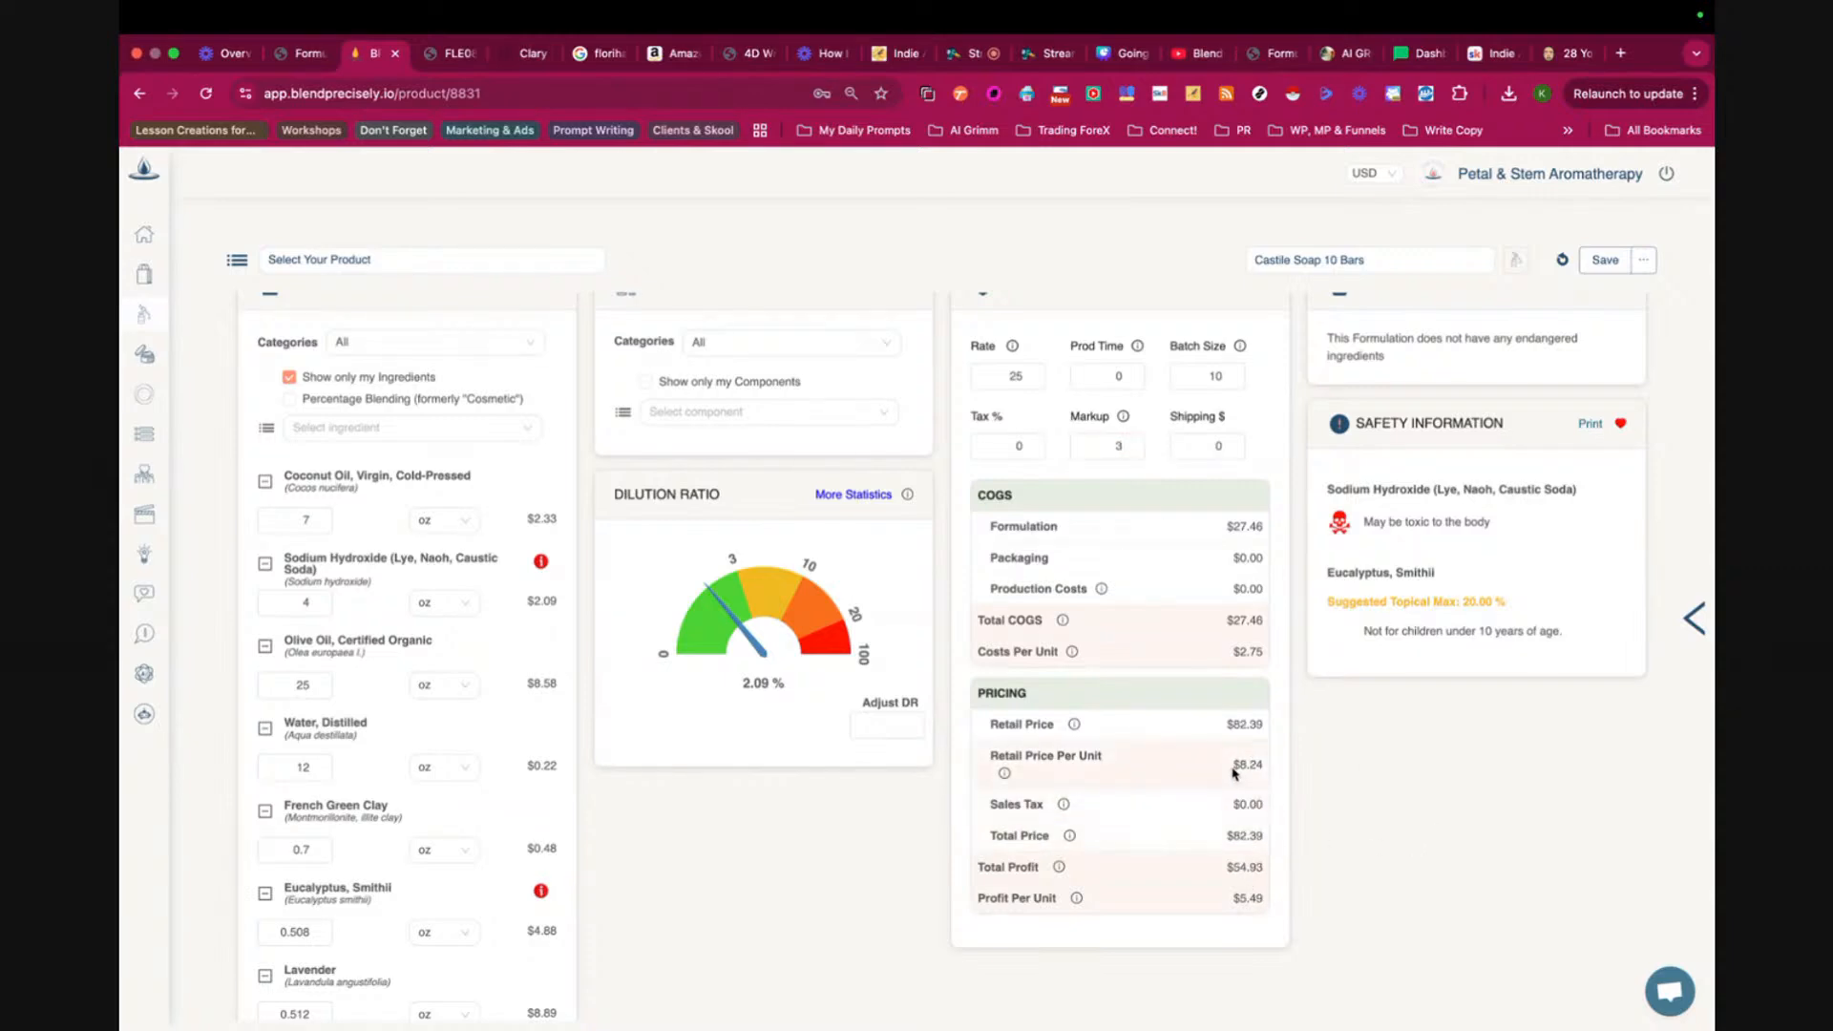
# - Check the soap's retail price per unit
pyautogui.moveTo(1238, 767); pyautogui.dragTo(1273, 768)
pyautogui.click(1311, 882)
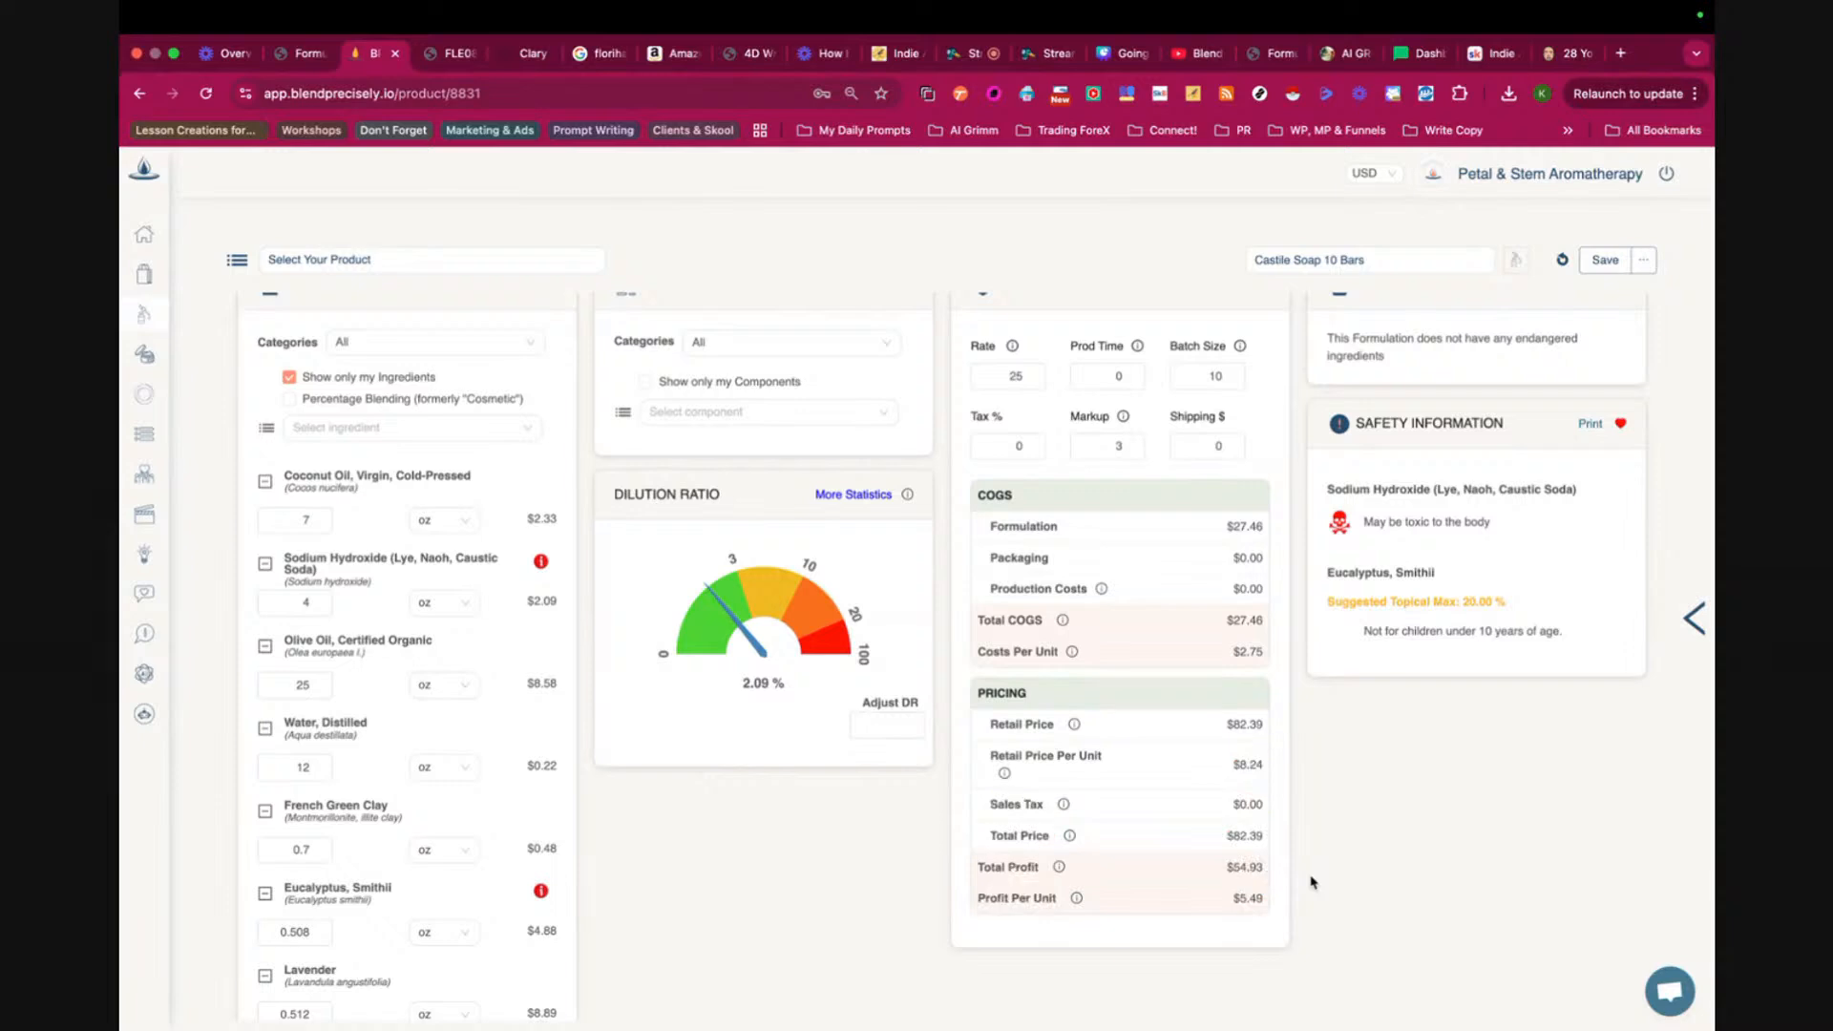
pyautogui.scroll(1, 1309, 886)
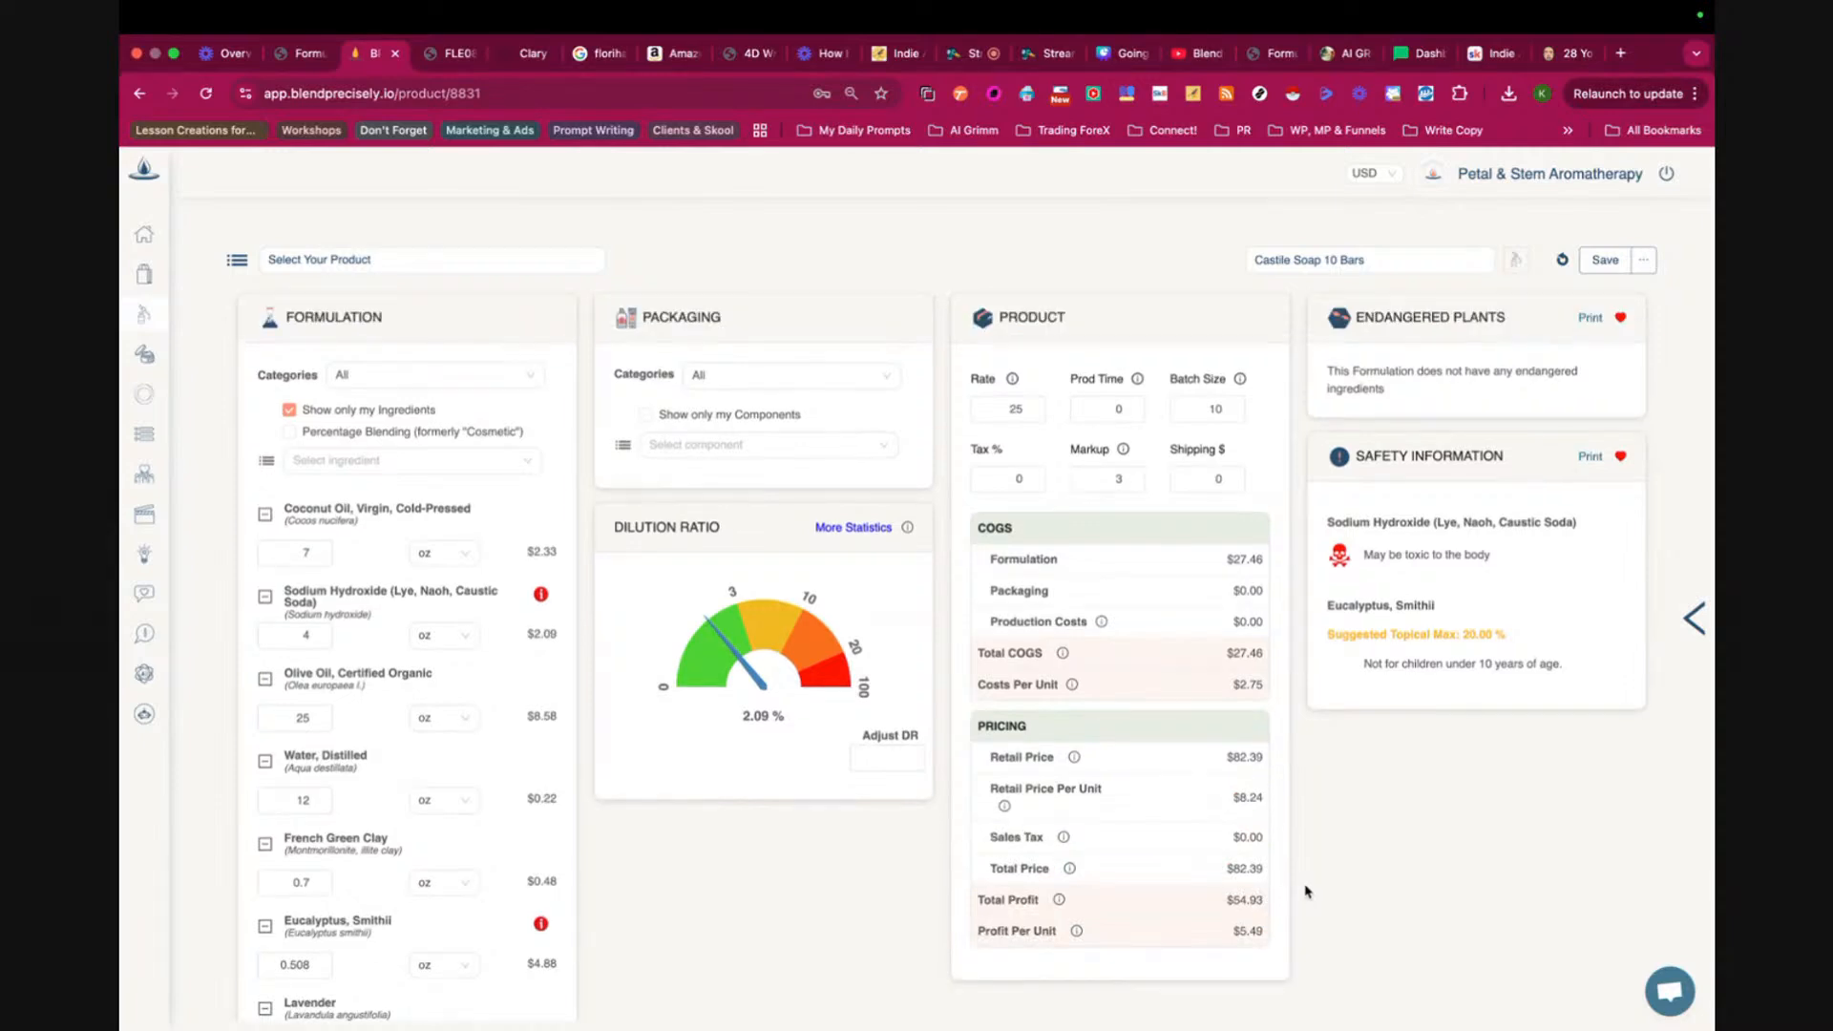
# - Compare the soap's profit per unit with the production time at 60 and back at 0
pyautogui.click(1114, 408)
pyautogui.write('60')
pyautogui.moveTo(1228, 934); pyautogui.dragTo(1273, 937)
pyautogui.doubleClick(1142, 409)
pyautogui.write('0')
pyautogui.moveTo(1230, 934); pyautogui.dragTo(1279, 940)
pyautogui.click(1280, 944)
pyautogui.scroll(-1, 1280, 945)
pyautogui.scroll(1, 1280, 944)
# - Set the product's markup to 3.1 and review the resulting costs and prices
pyautogui.moveTo(1112, 478); pyautogui.dragTo(1143, 494)
pyautogui.write('3')
pyautogui.press('BackSpace')
pyautogui.write('21')
pyautogui.moveTo(1109, 479); pyautogui.dragTo(1143, 489)
pyautogui.write('3.1')
pyautogui.scroll(-1, 1157, 823)
pyautogui.scroll(1, 1157, 823)
pyautogui.scroll(-1, 325, 760)
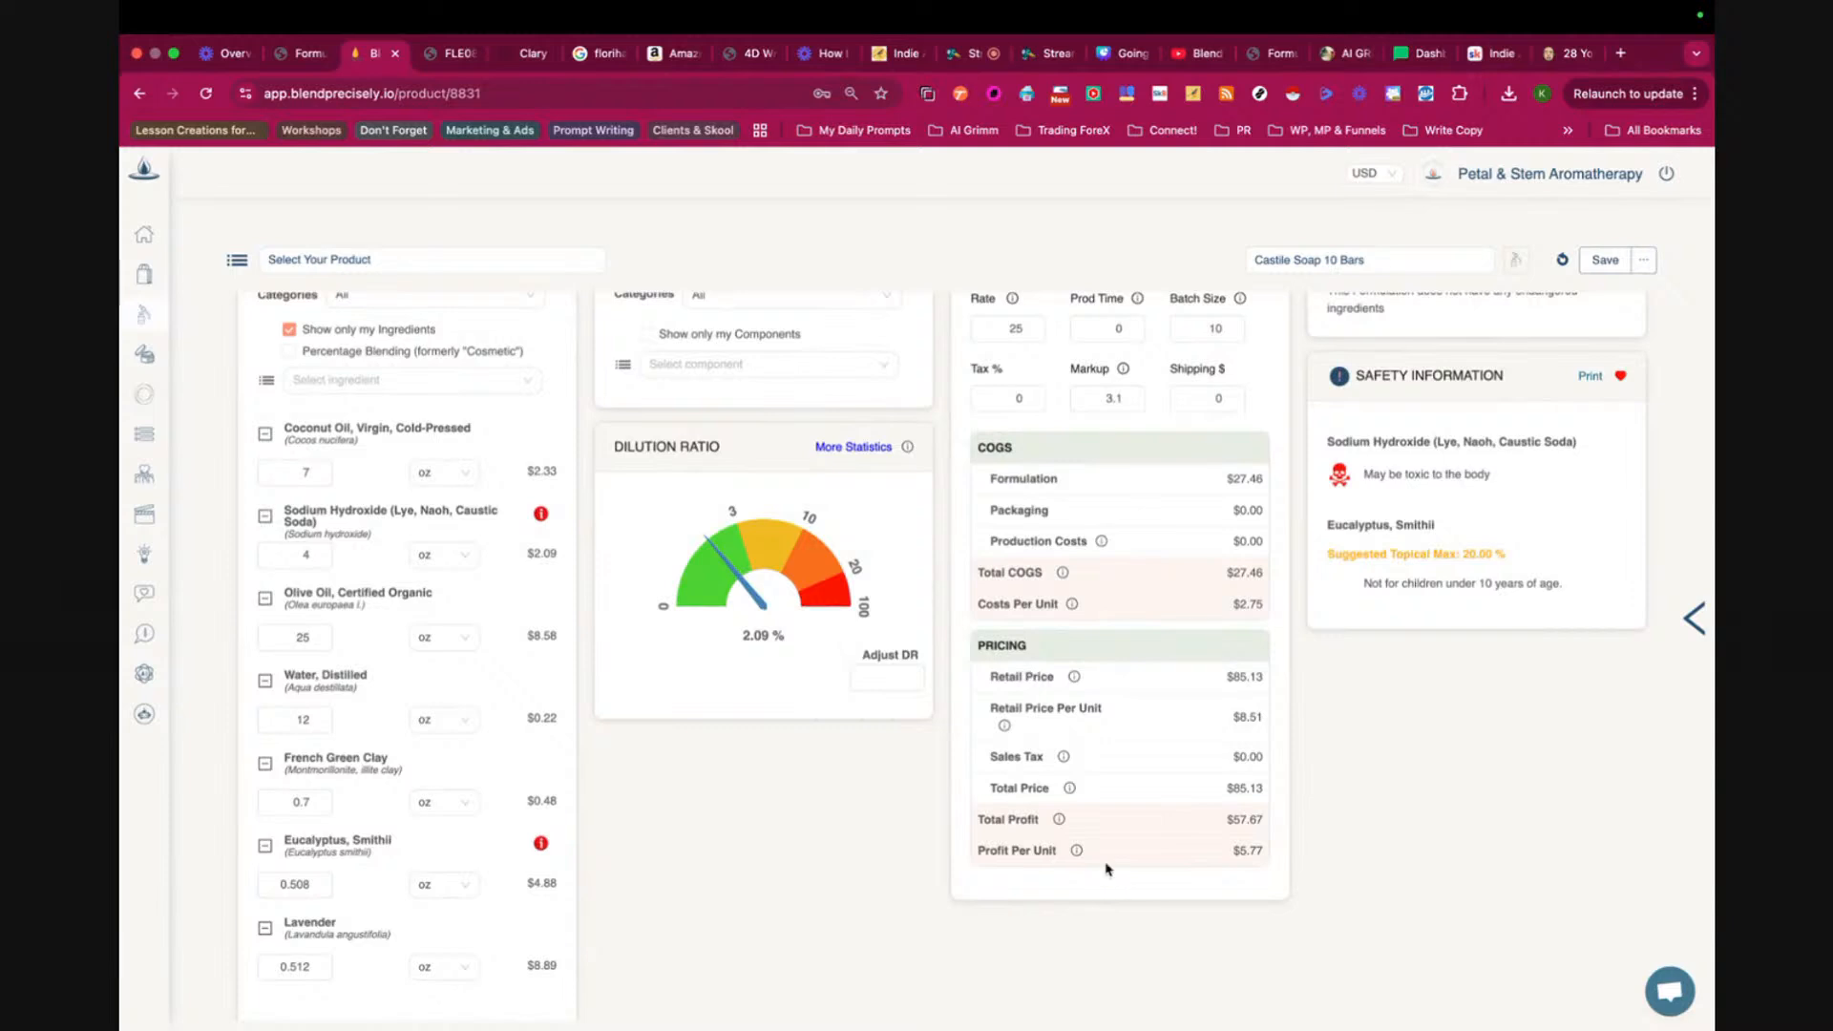
pyautogui.scroll(1, 1158, 773)
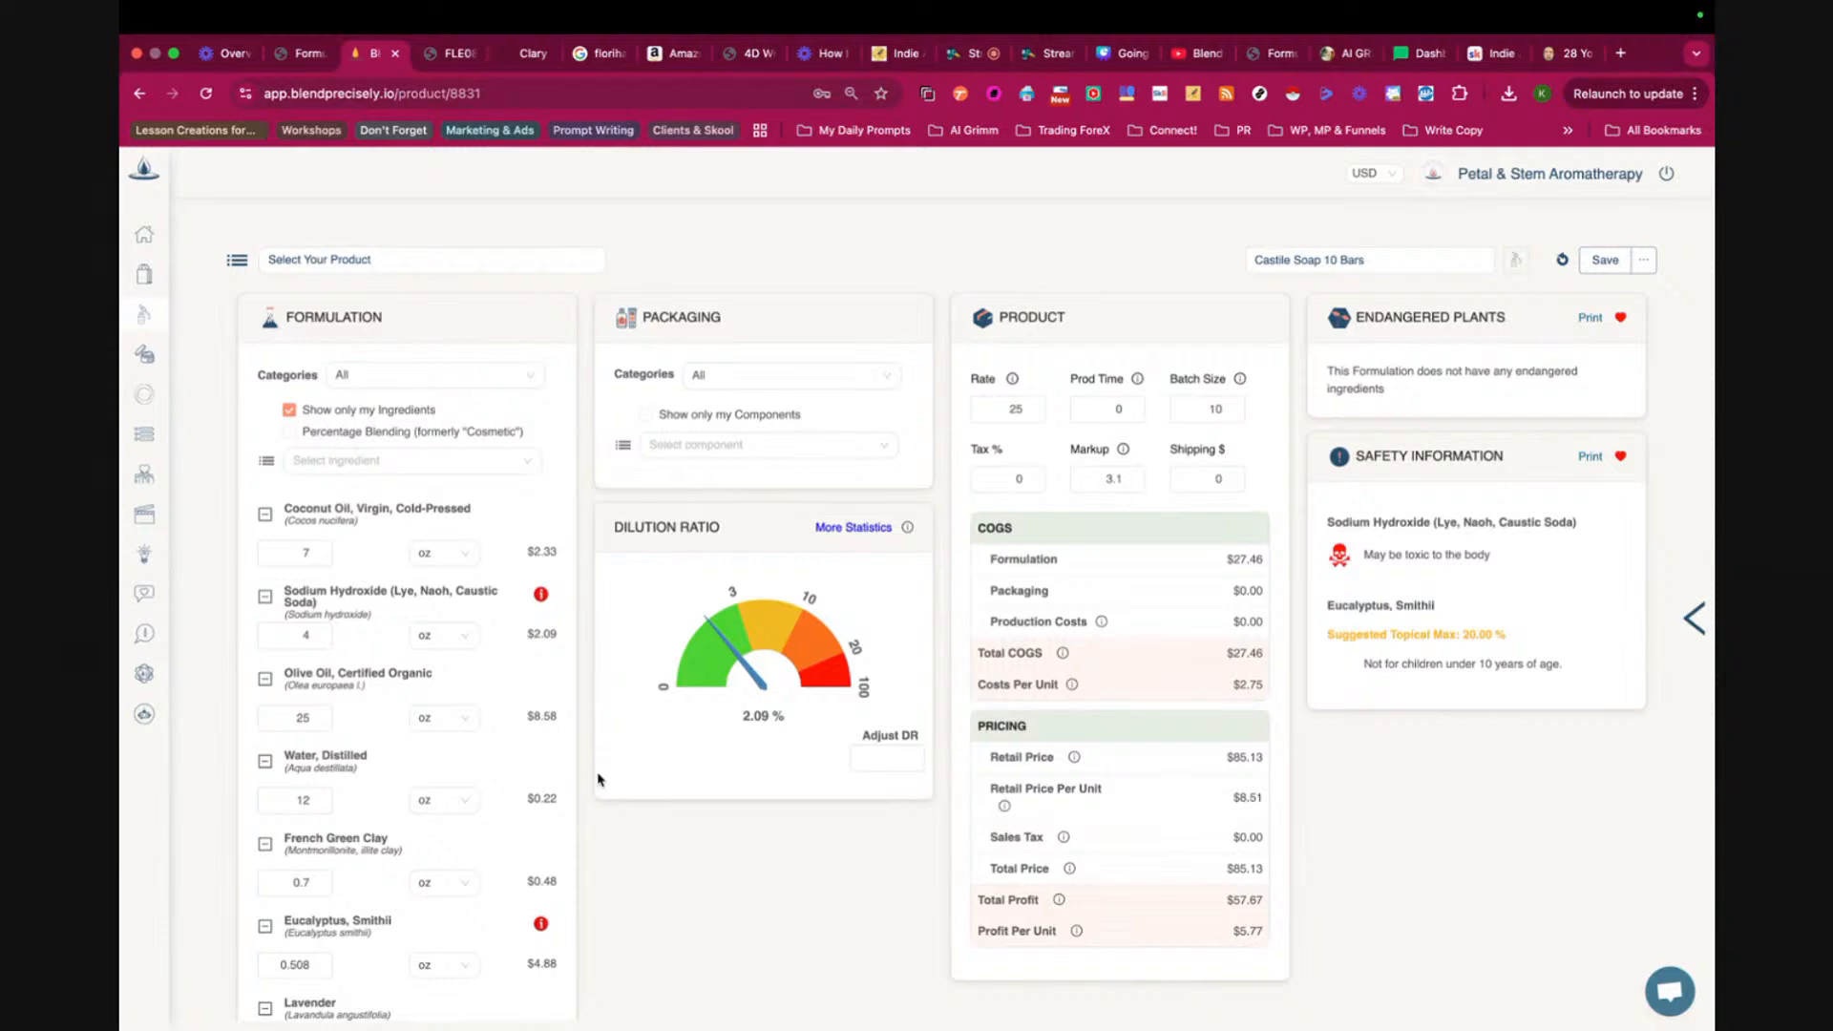
# - Open Bramble Berry's Phenonip product page in place of the supplier's Clary Sage page
pyautogui.moveTo(402, 676)
pyautogui.scroll(-2, 764, 854)
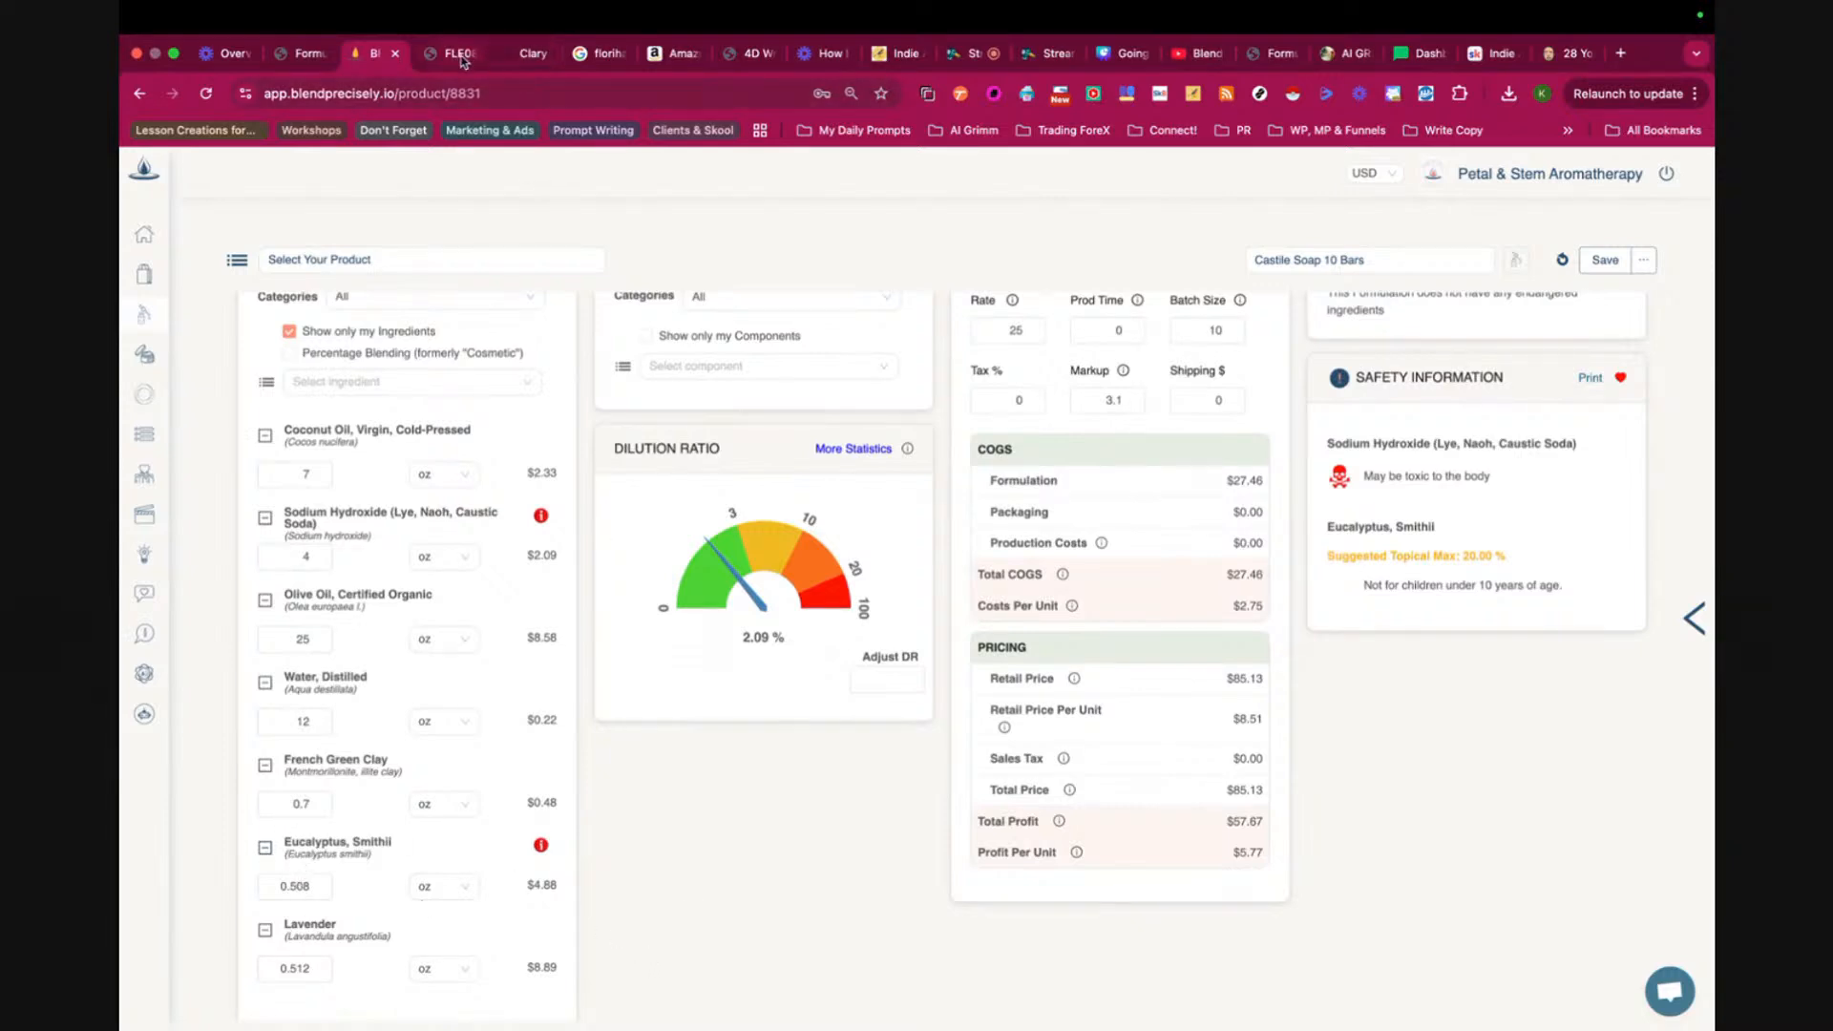
pyautogui.click(509, 60)
pyautogui.hotkey('ctrl', 'v')
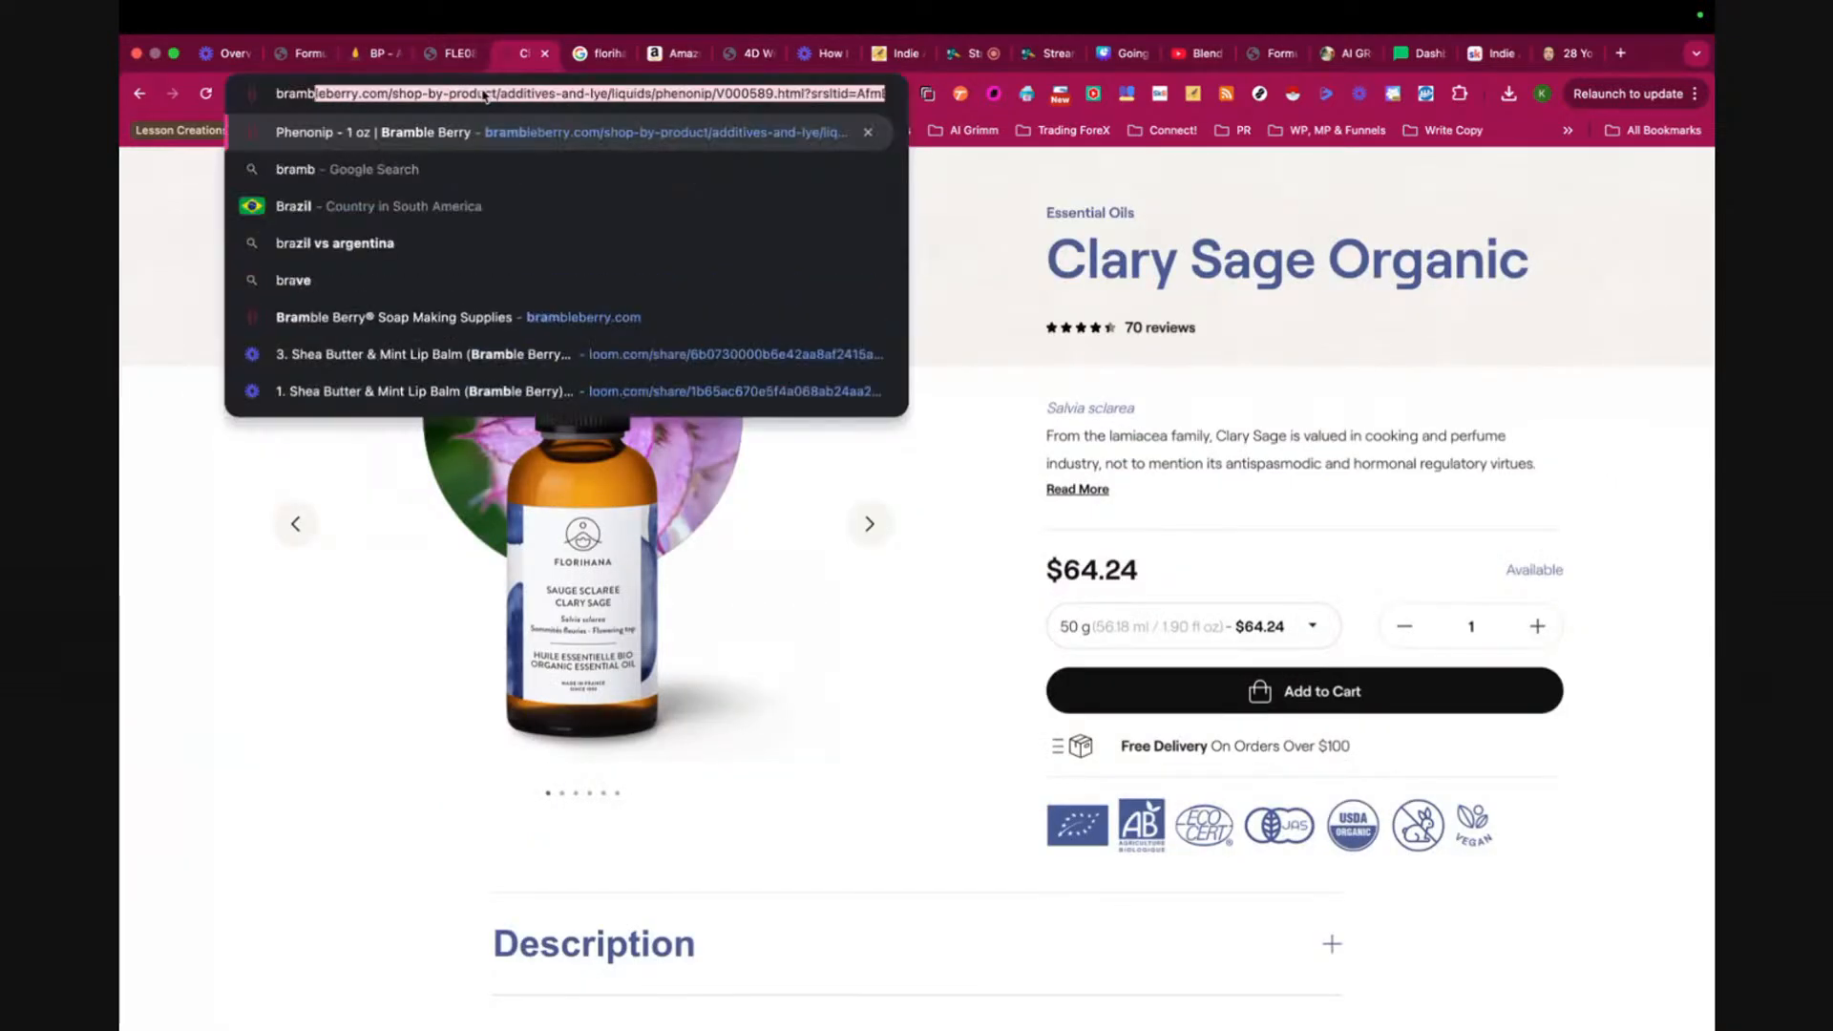
pyautogui.press('Return')
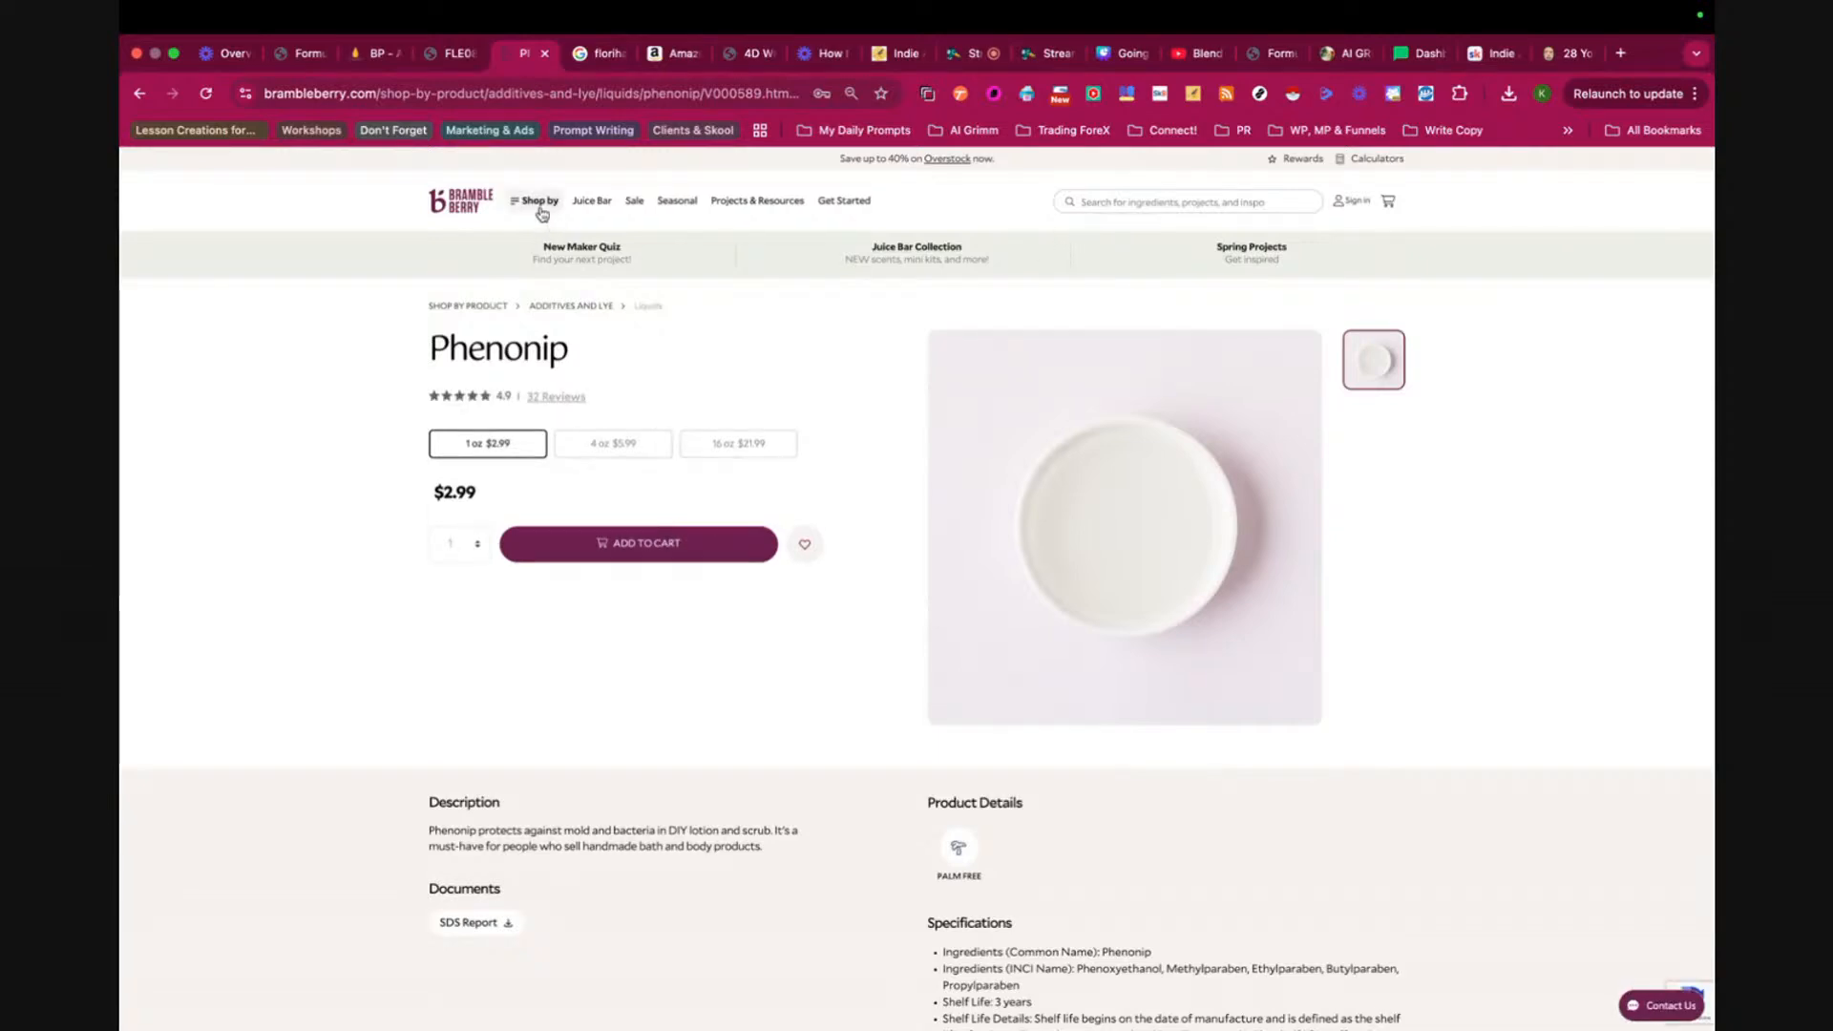
# - Search Bramble Berry's shop for "natural"
pyautogui.click(1112, 204)
pyautogui.write('natiural')
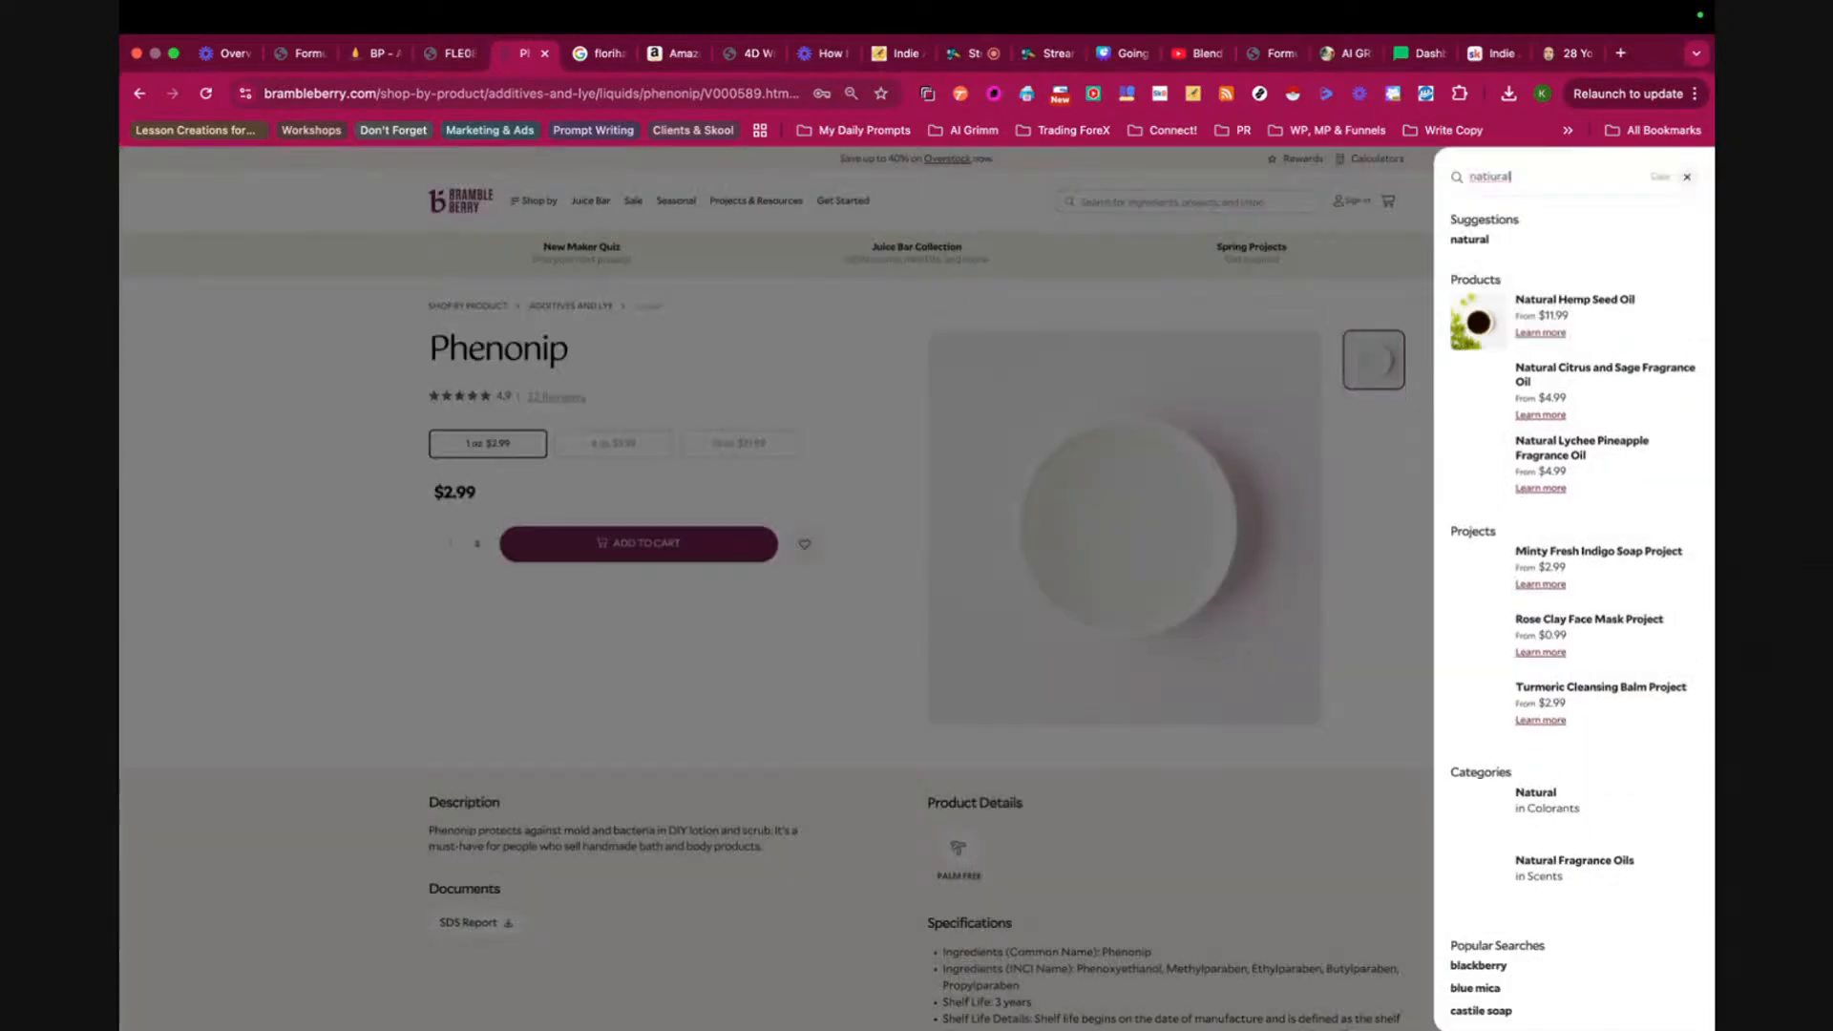
pyautogui.moveTo(1522, 176); pyautogui.dragTo(1495, 175)
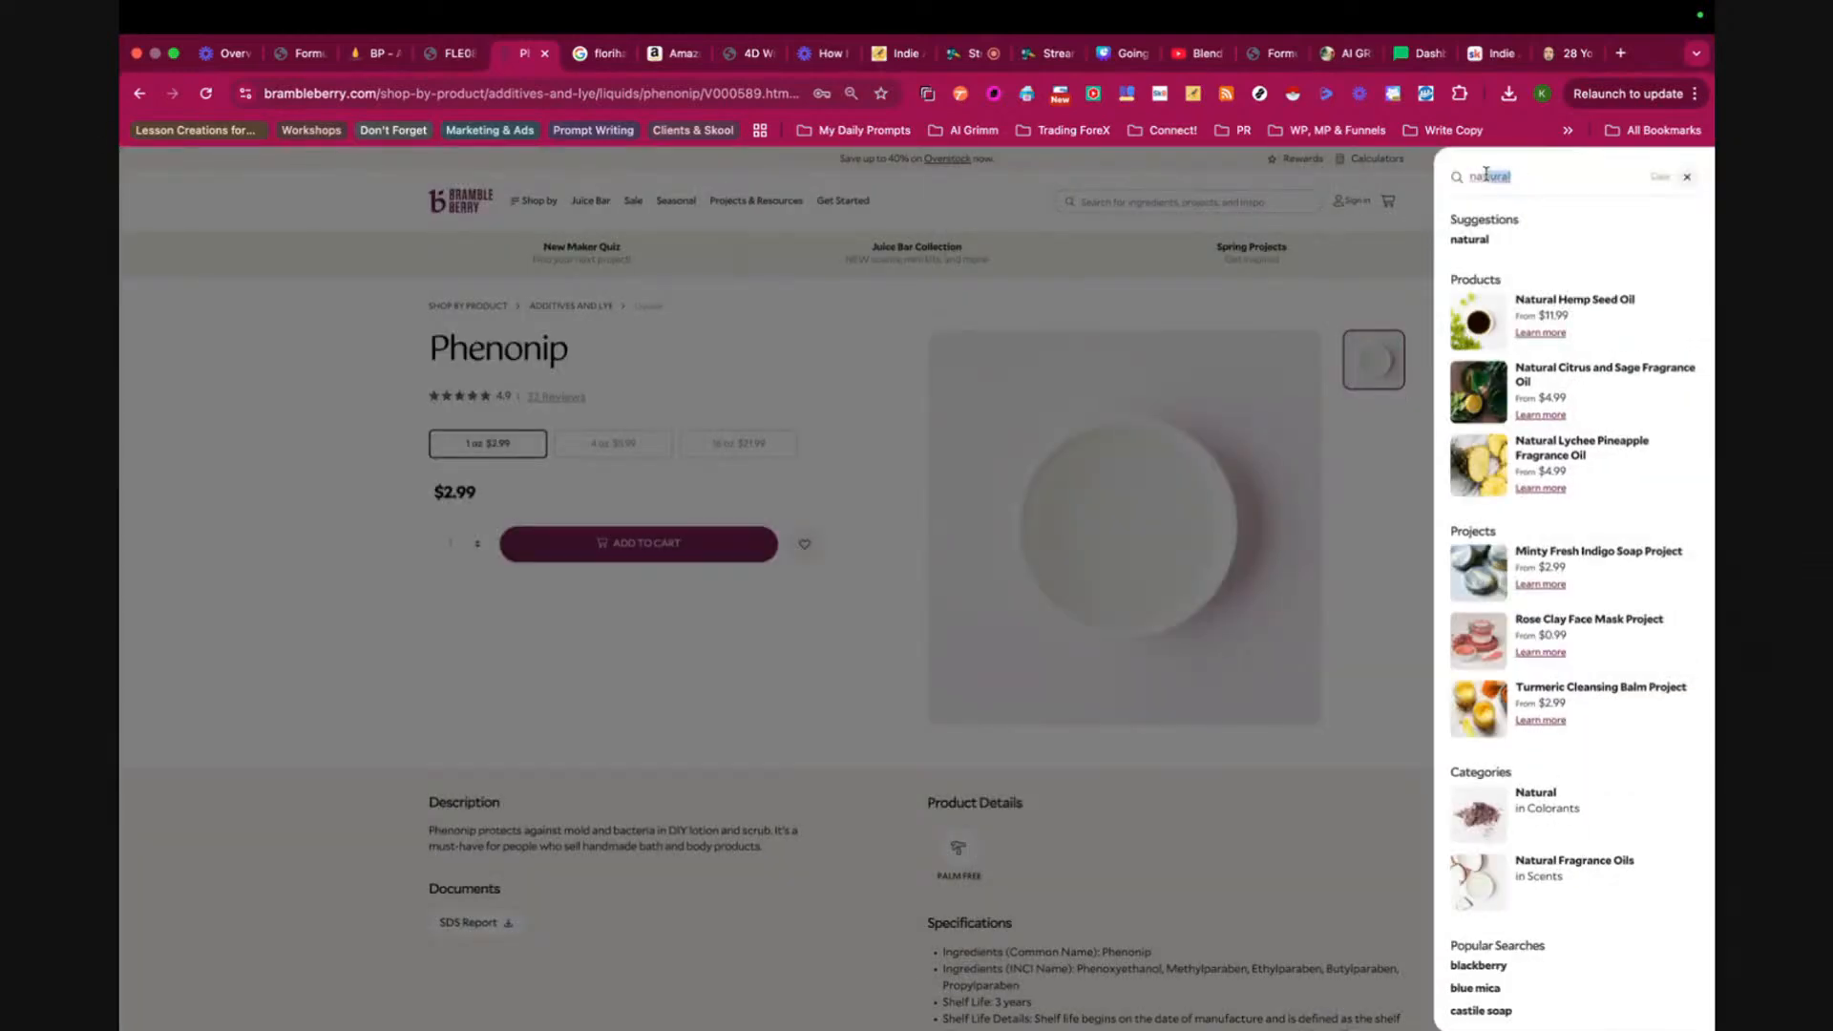
pyautogui.write('ura')
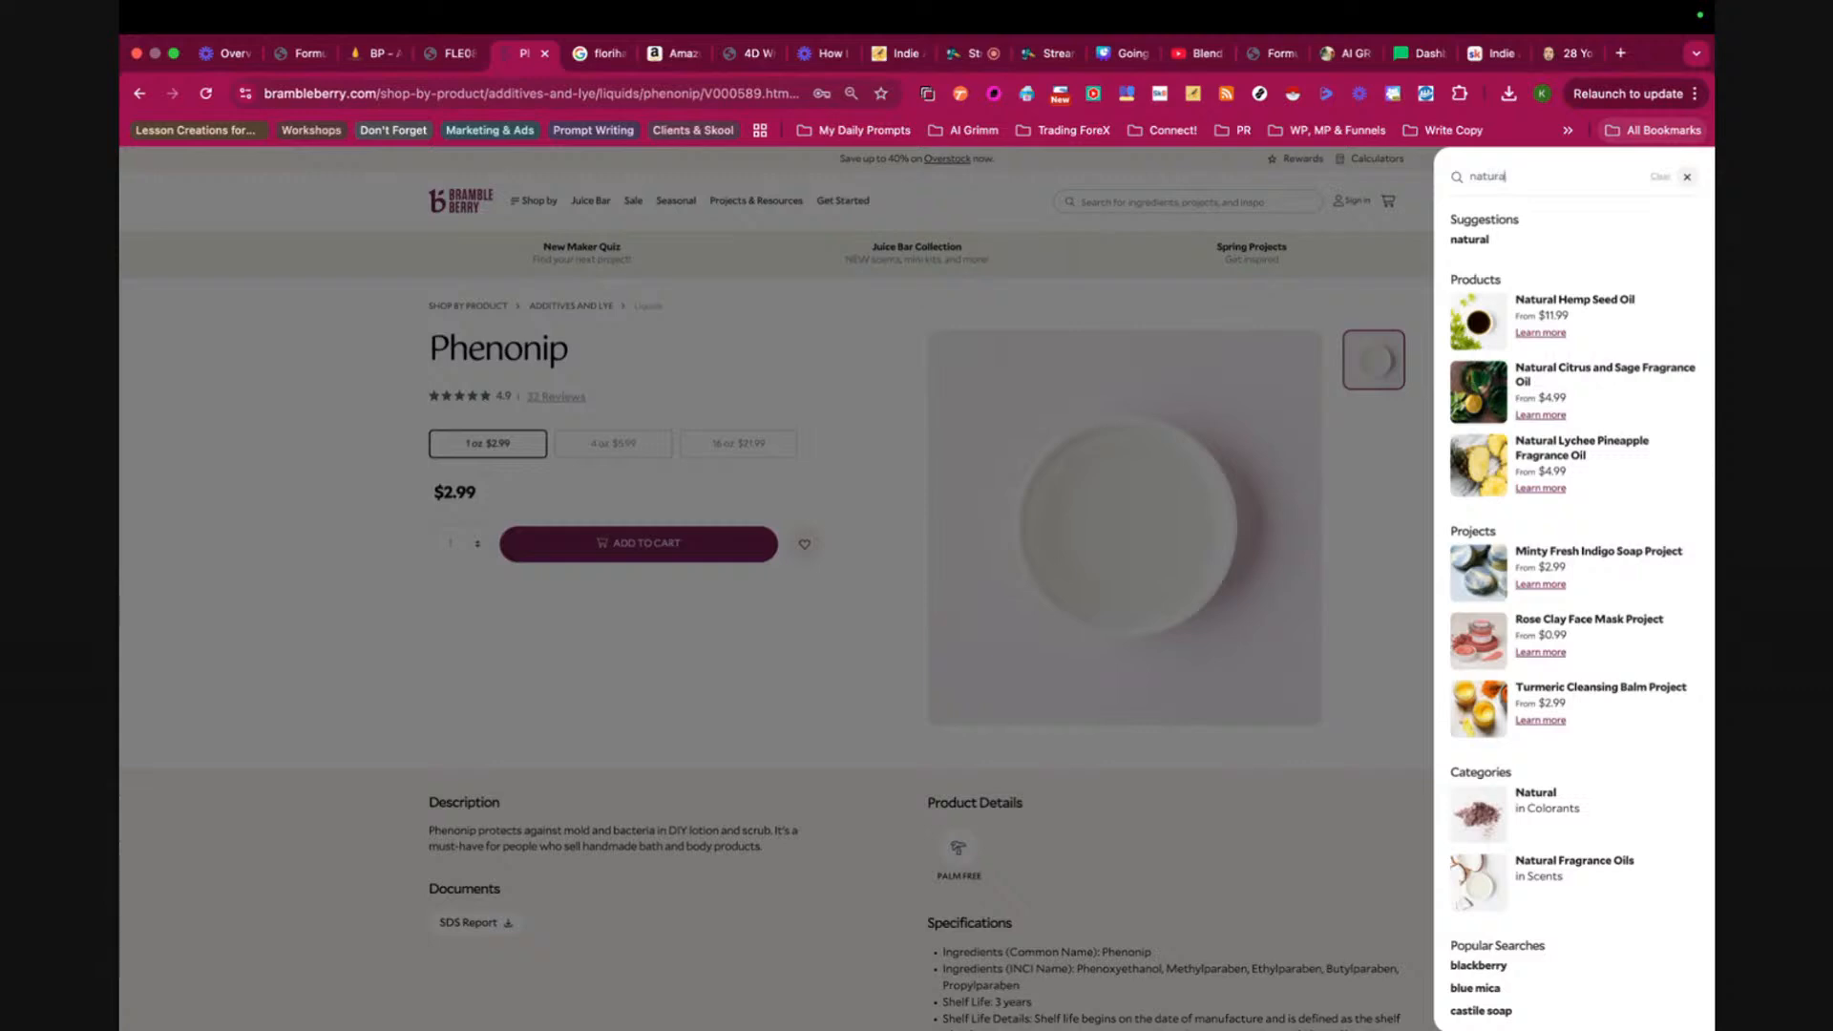
pyautogui.write('l')
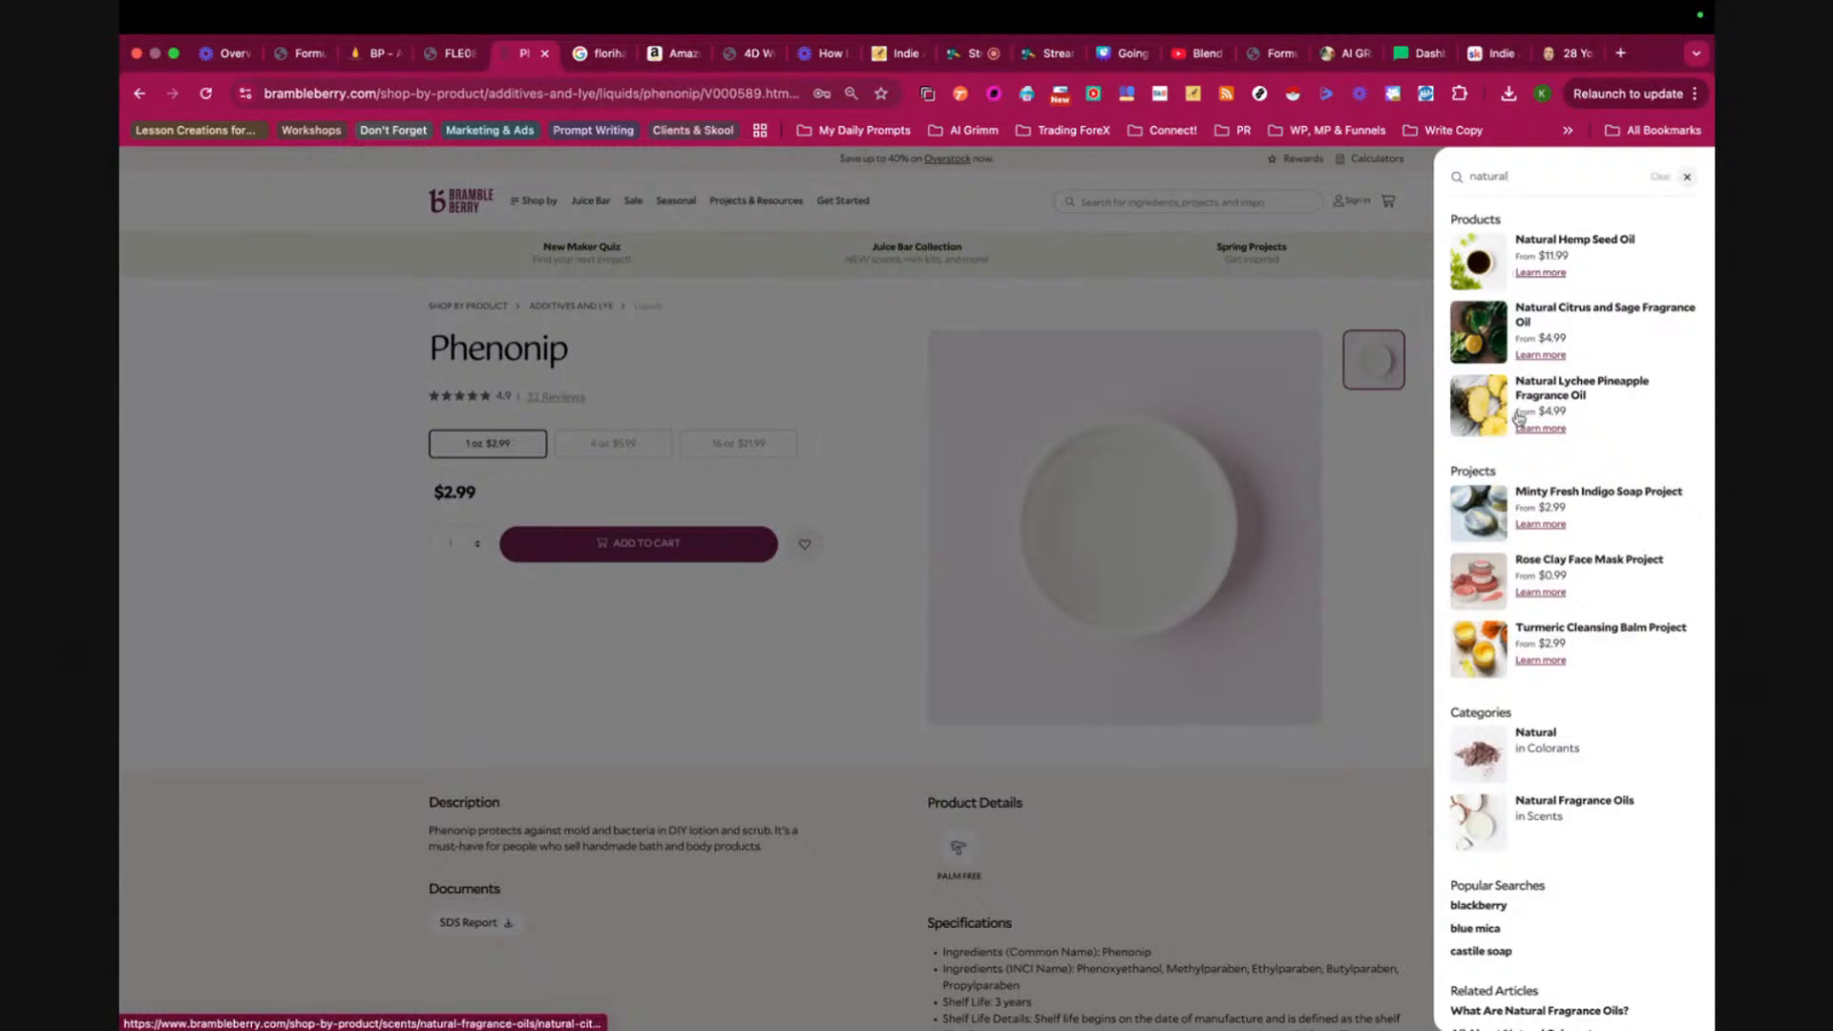
# - Open the Natural Lychee Pineapple Fragrance Oil product and select its 2 oz size
pyautogui.scroll(-1, 1520, 429)
pyautogui.scroll(-3, 1525, 461)
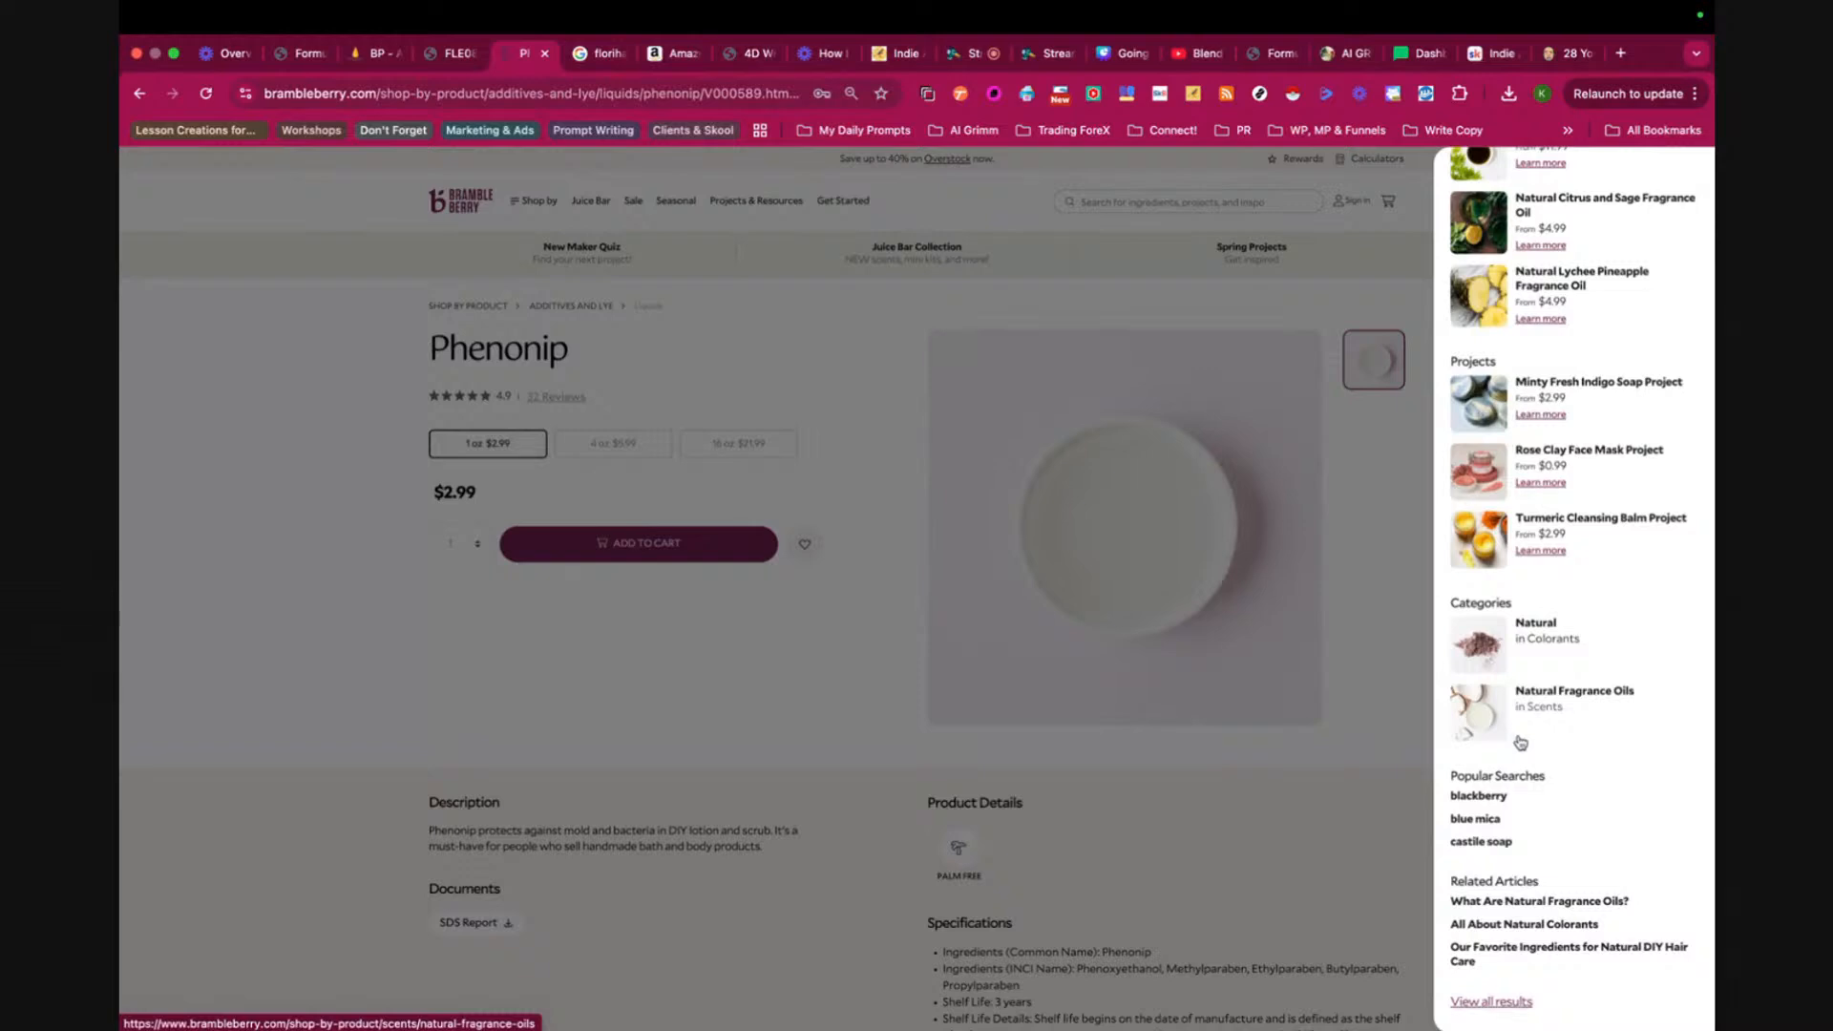
pyautogui.scroll(3, 1547, 535)
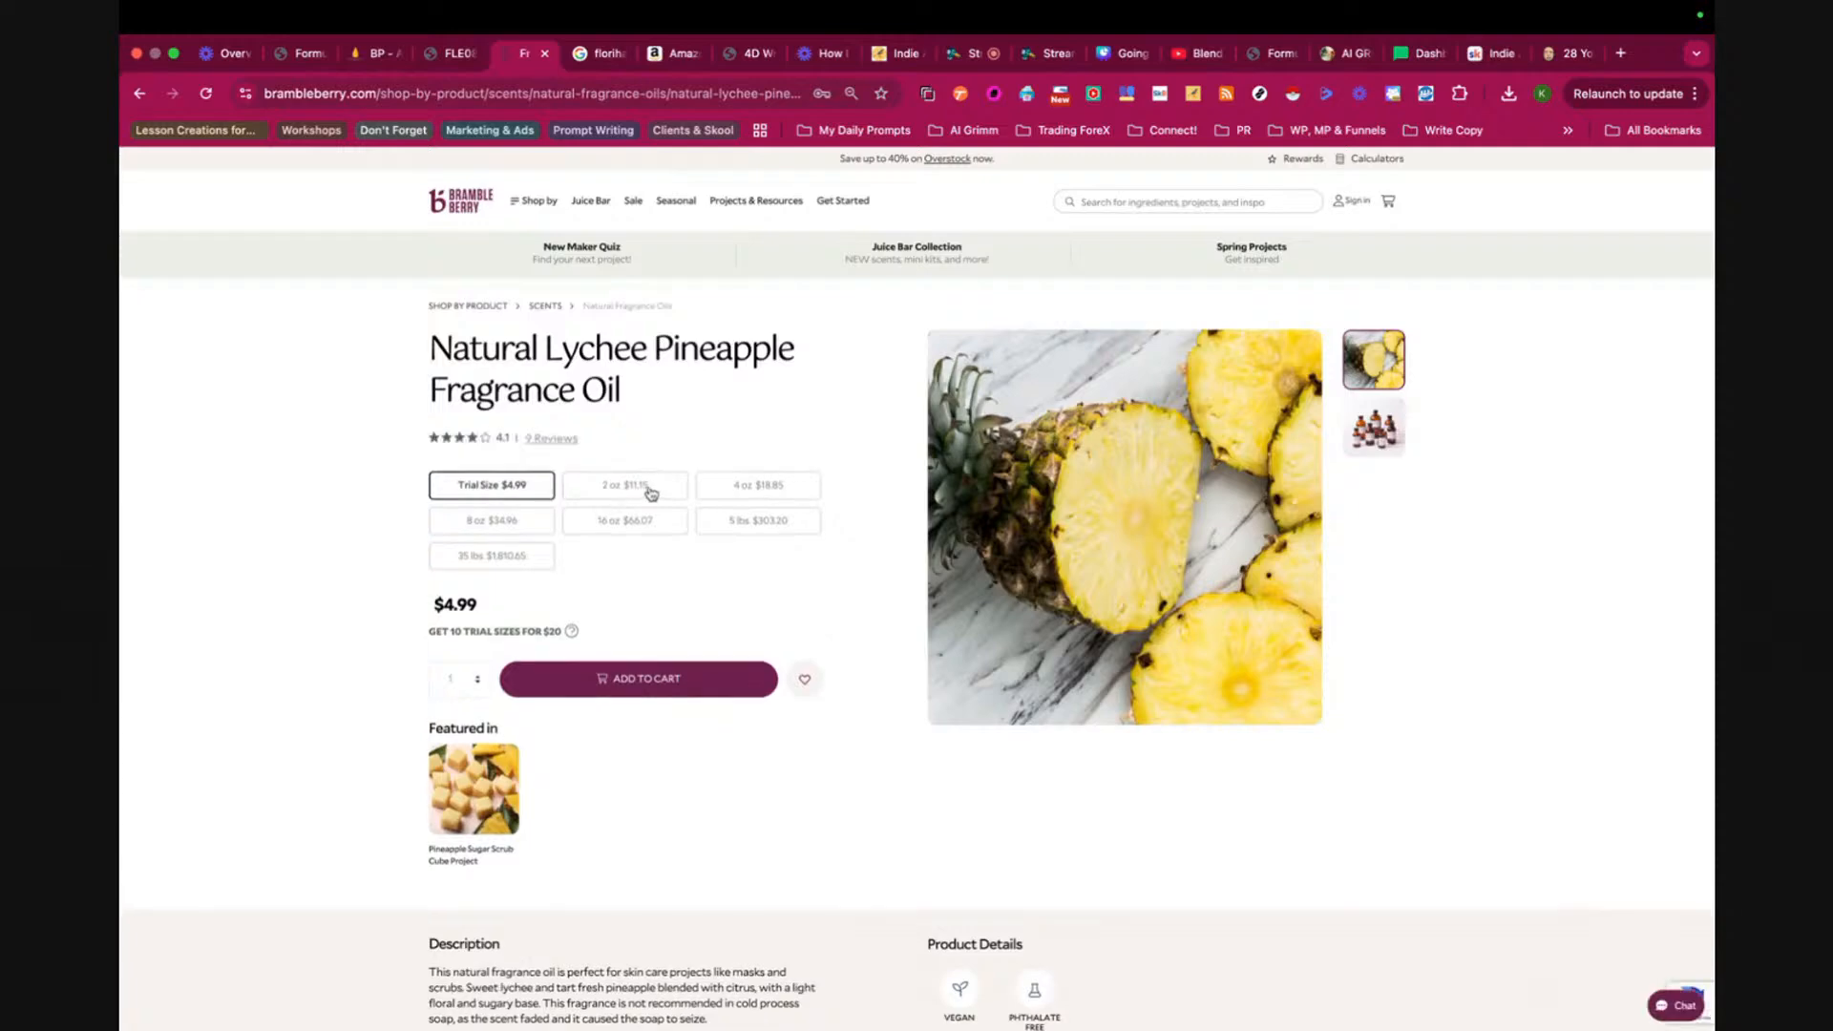
pyautogui.click(650, 488)
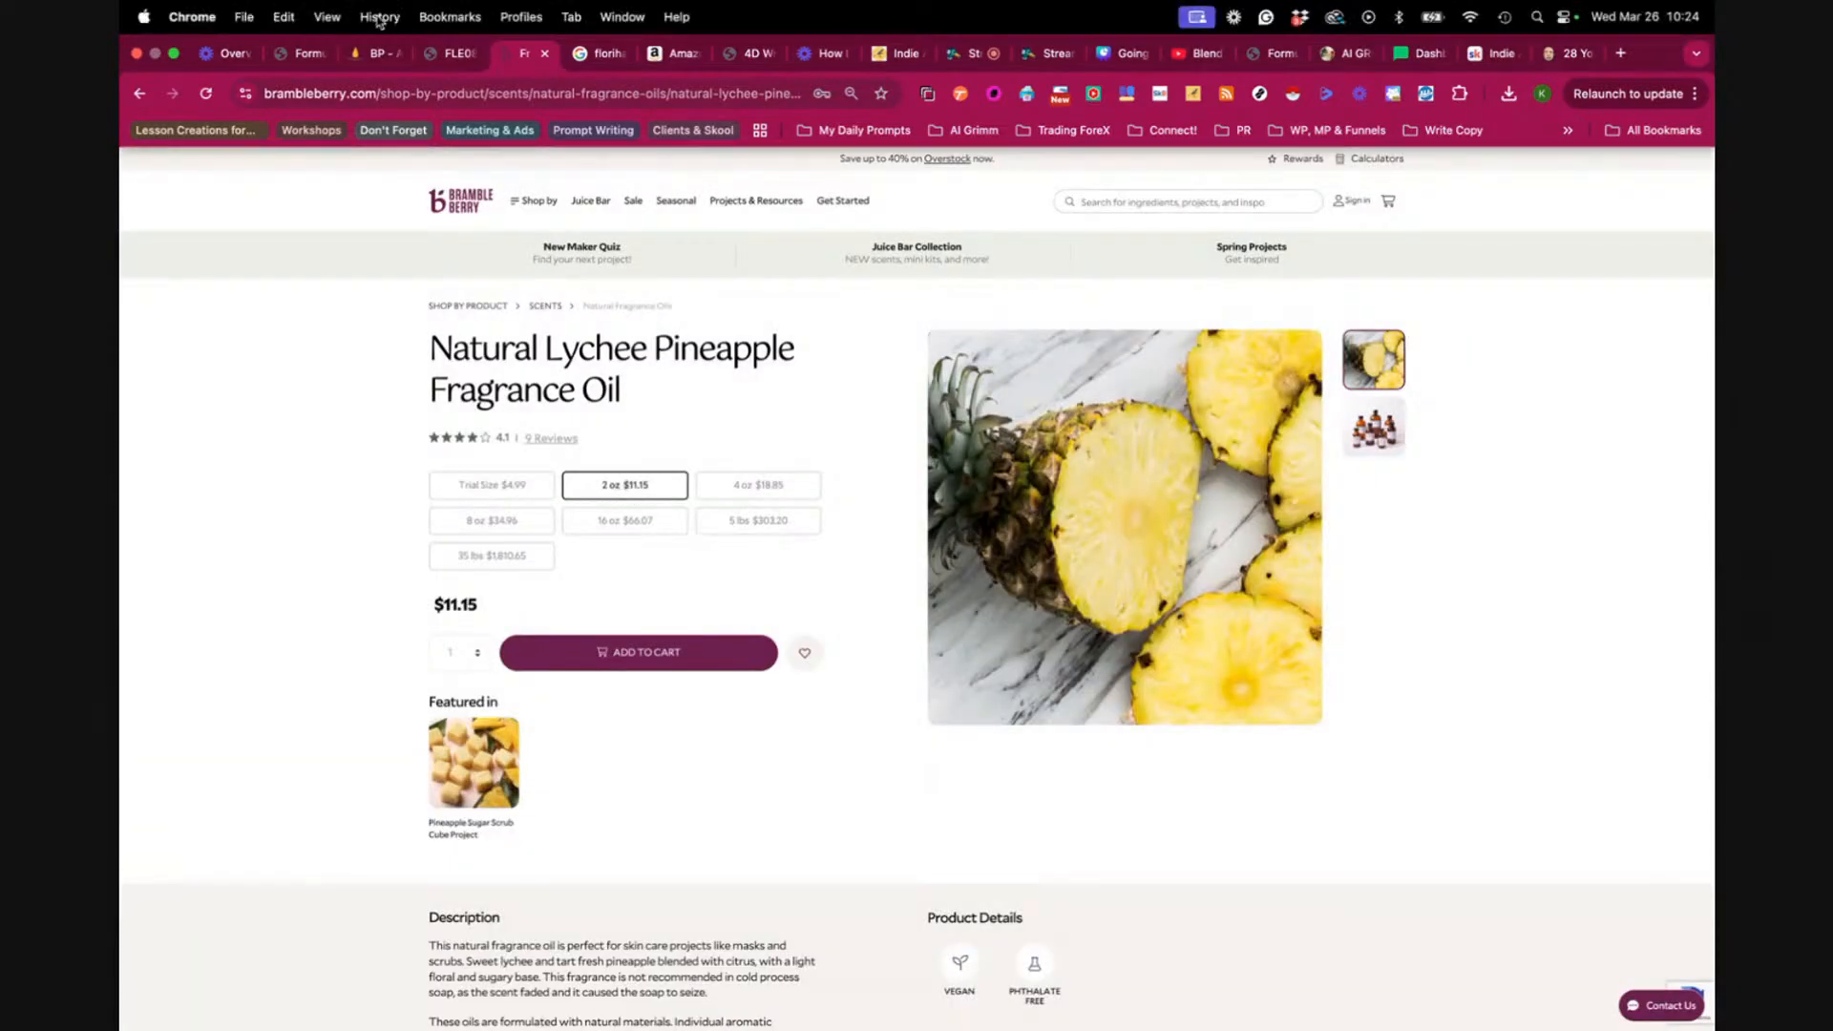
# - Return to the Castile Soap 10 Bars product and limit the formulation's ingredient choices to the Fragrance category
pyautogui.click(361, 54)
pyautogui.scroll(-2, 506, 888)
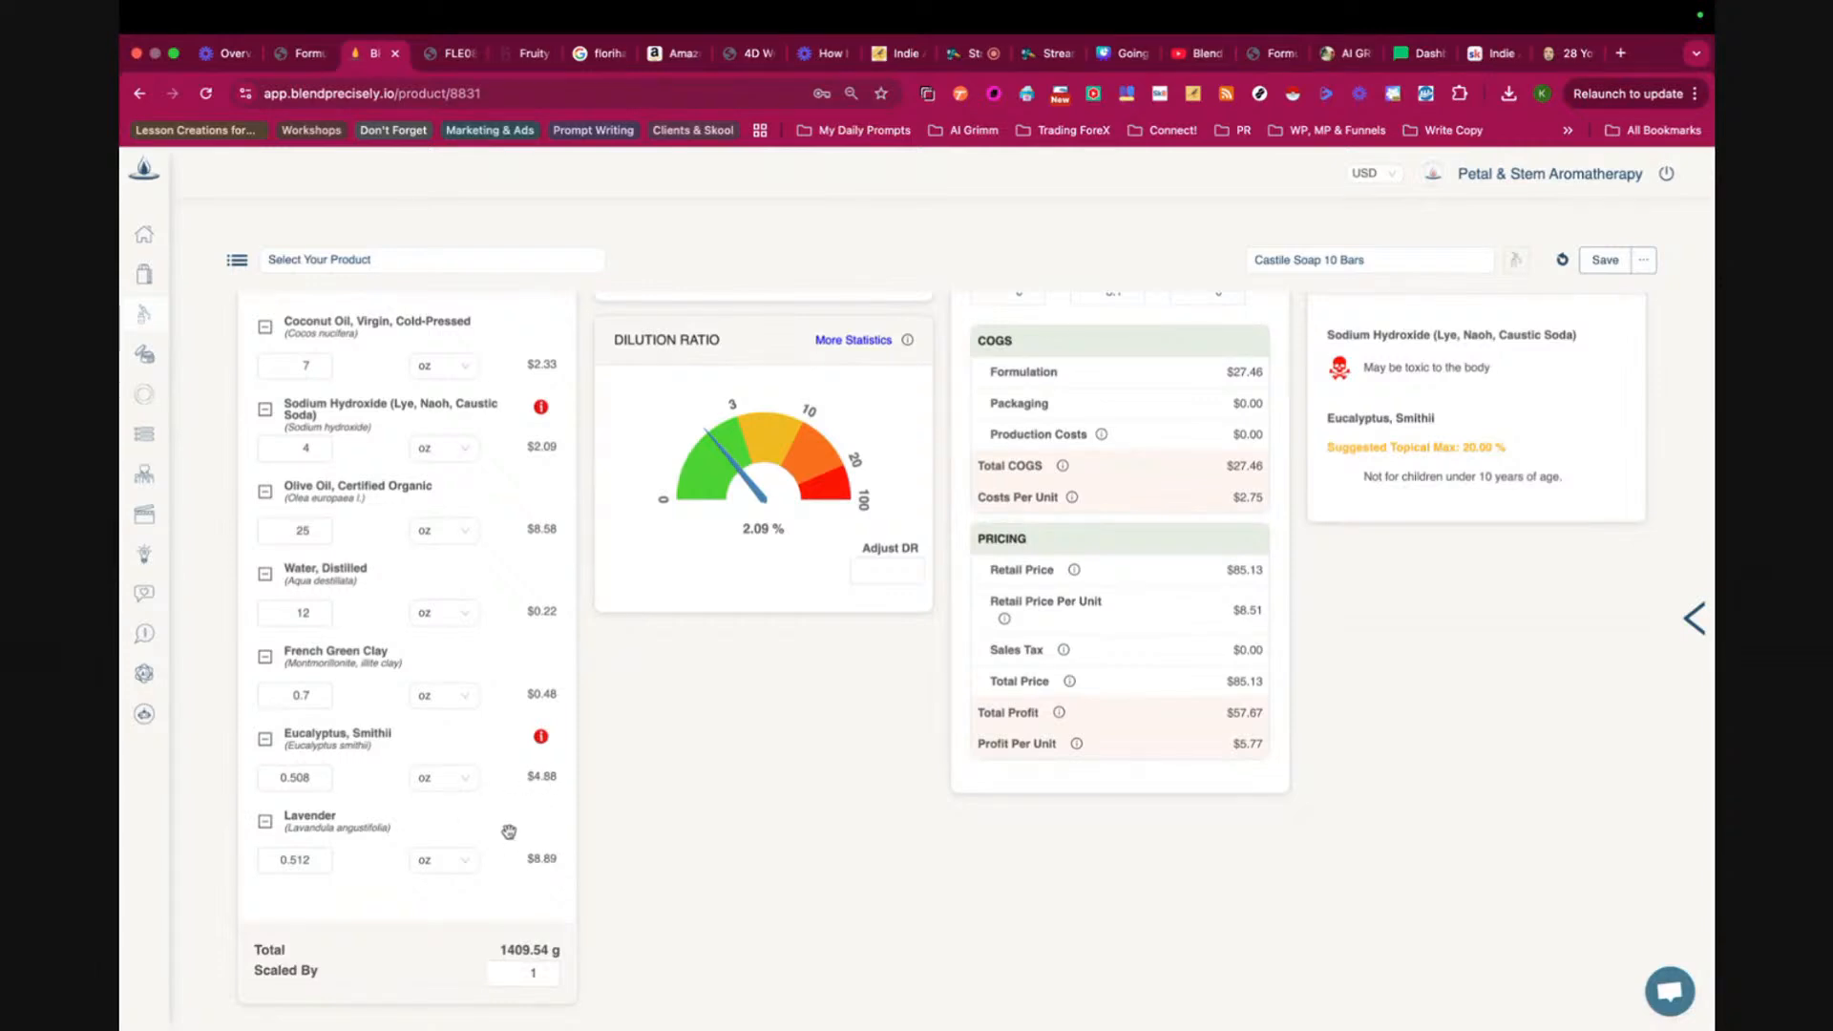
pyautogui.scroll(3, 508, 832)
pyautogui.click(336, 459)
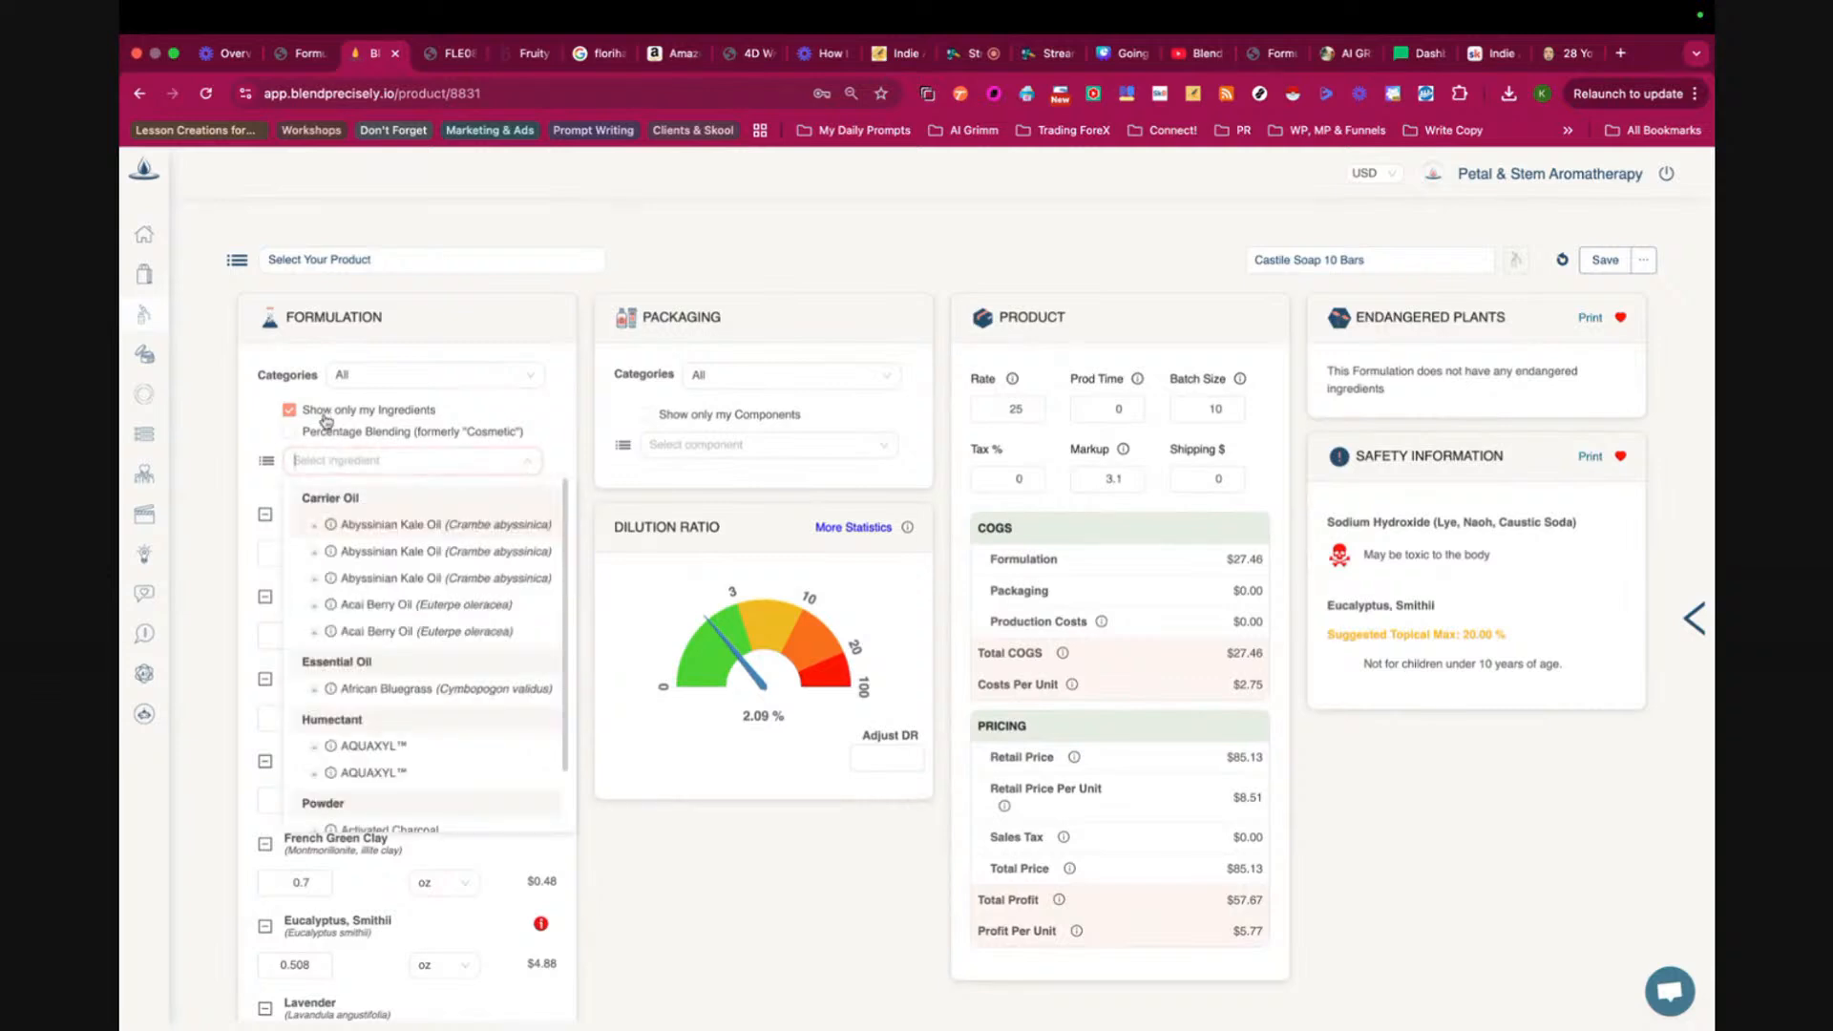
pyautogui.click(390, 381)
pyautogui.scroll(-5, 406, 563)
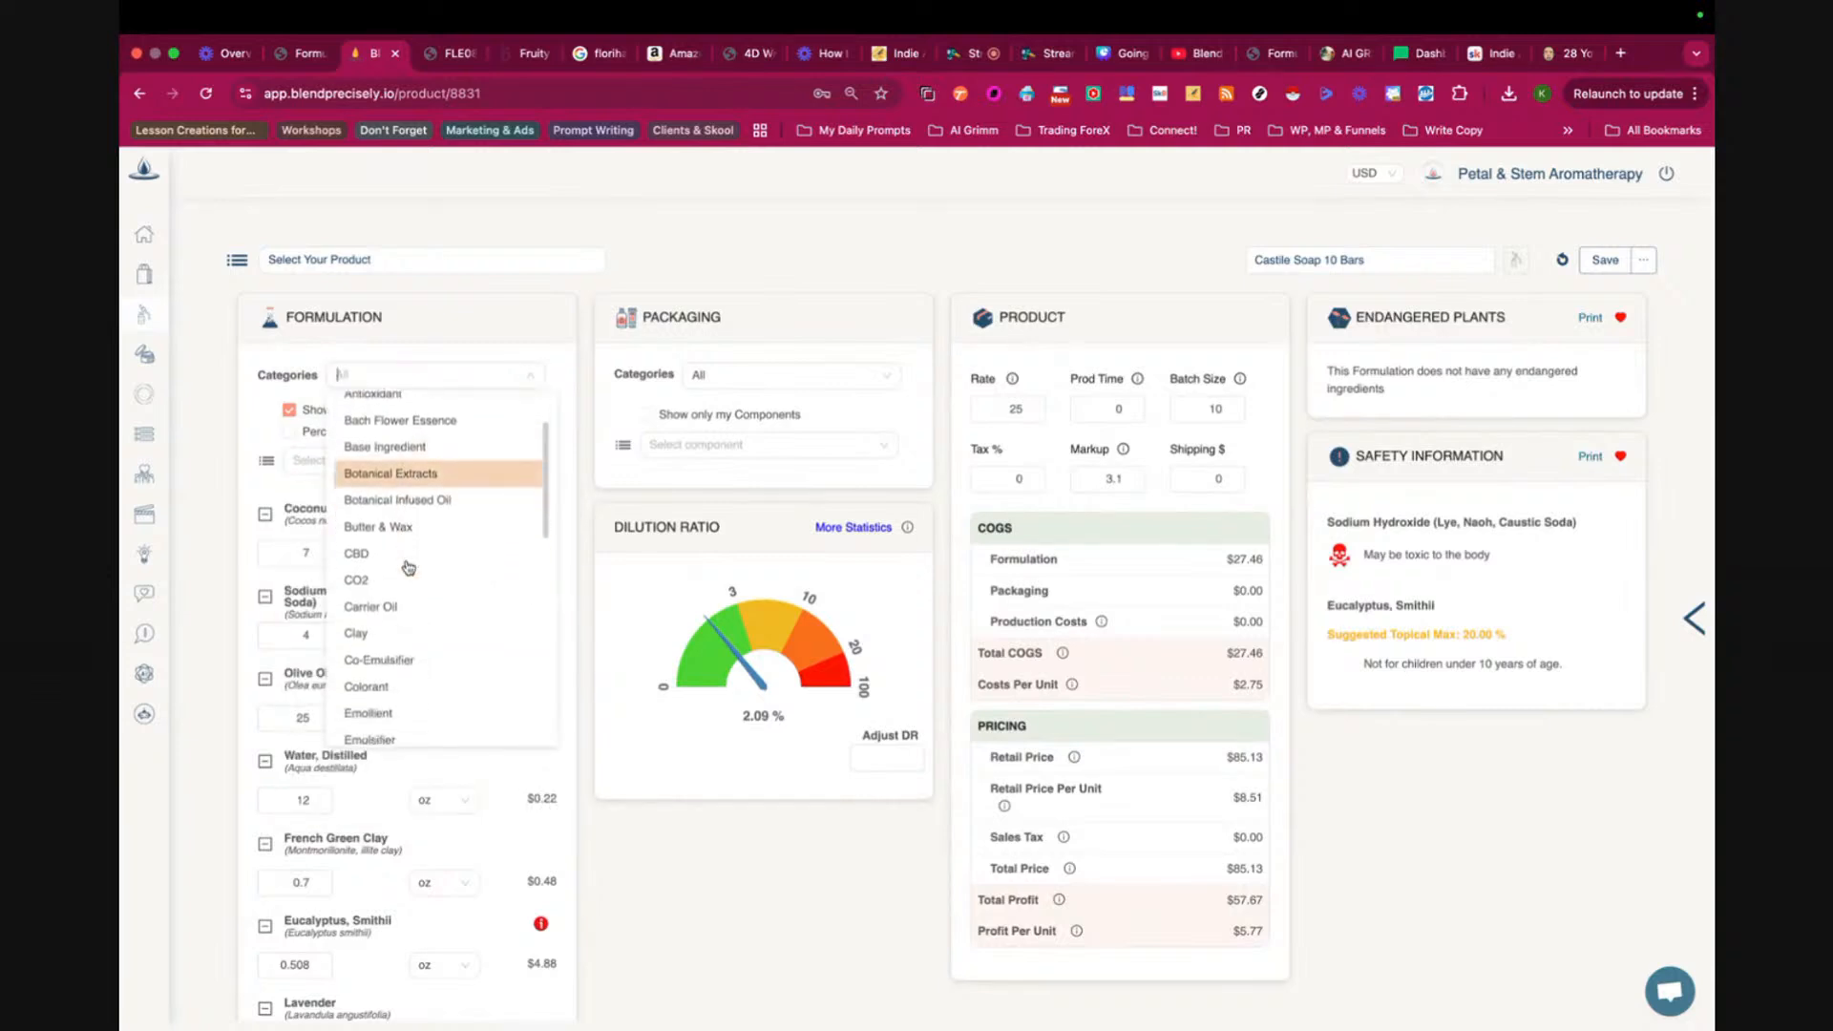
pyautogui.click(391, 603)
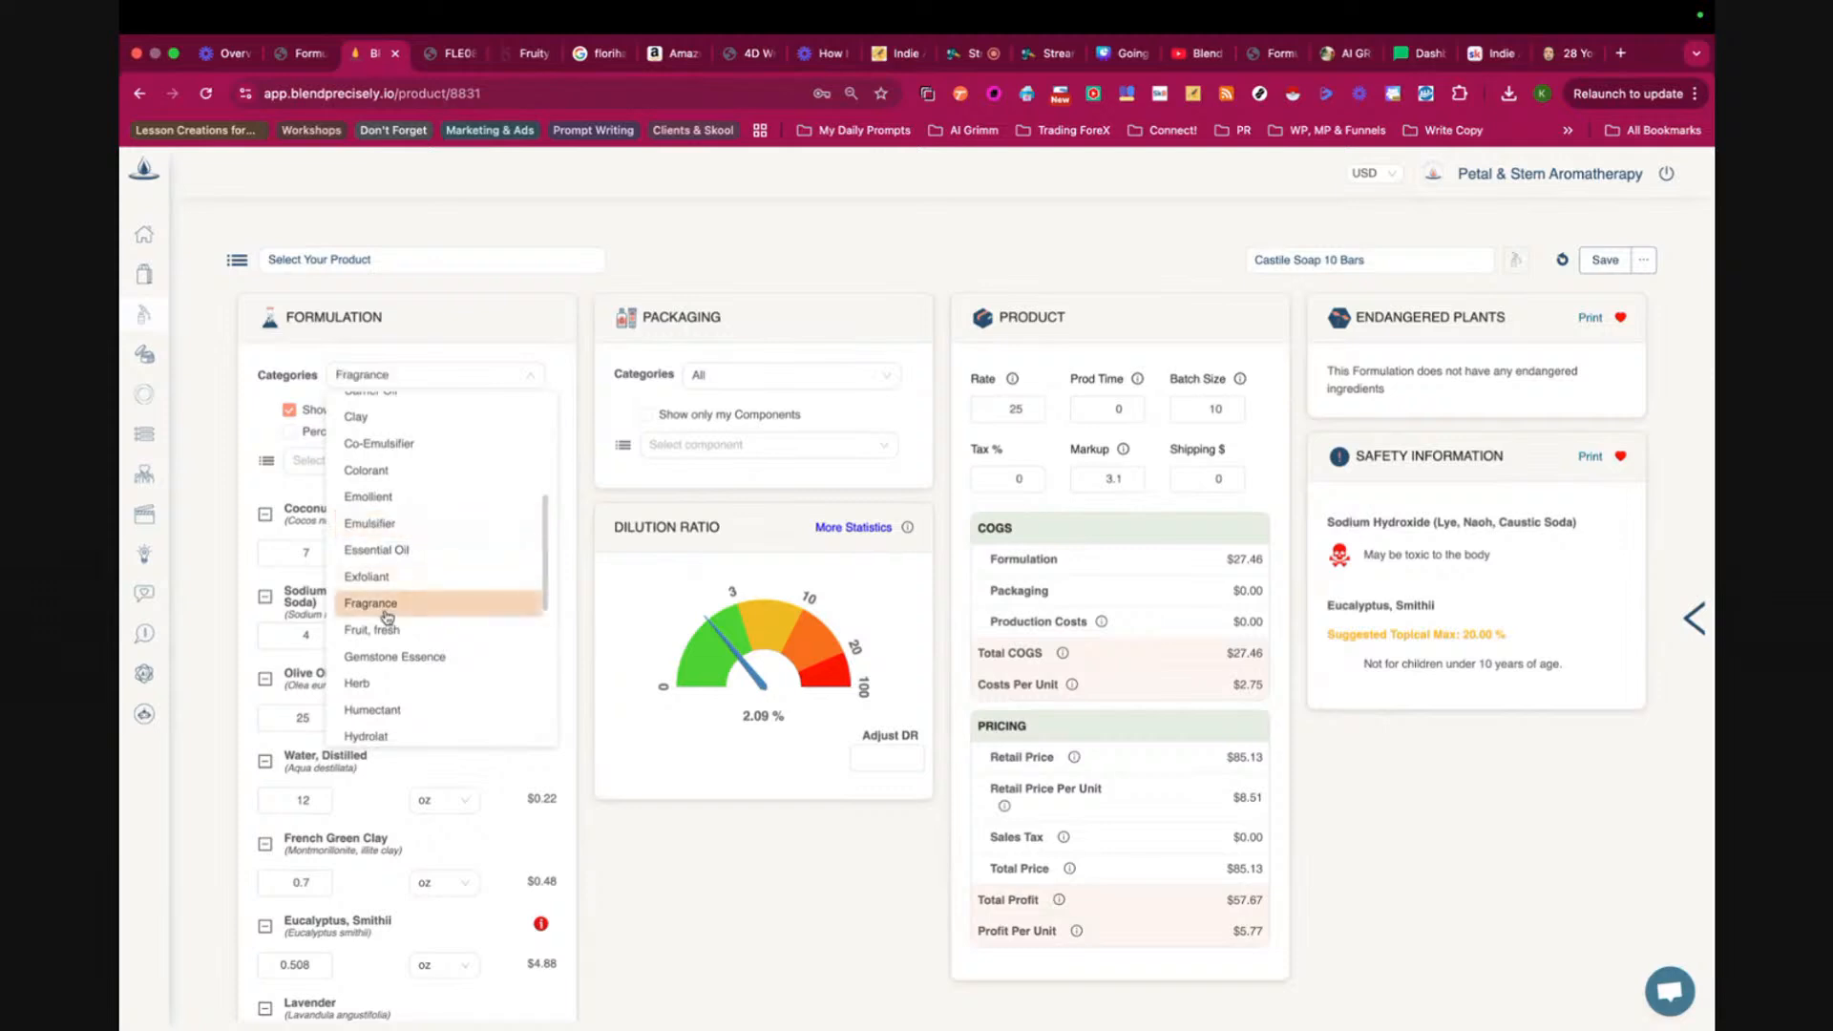
# - Add the Cranberry Fig fragrance to the soap's formulation
pyautogui.scroll(-3, 514, 771)
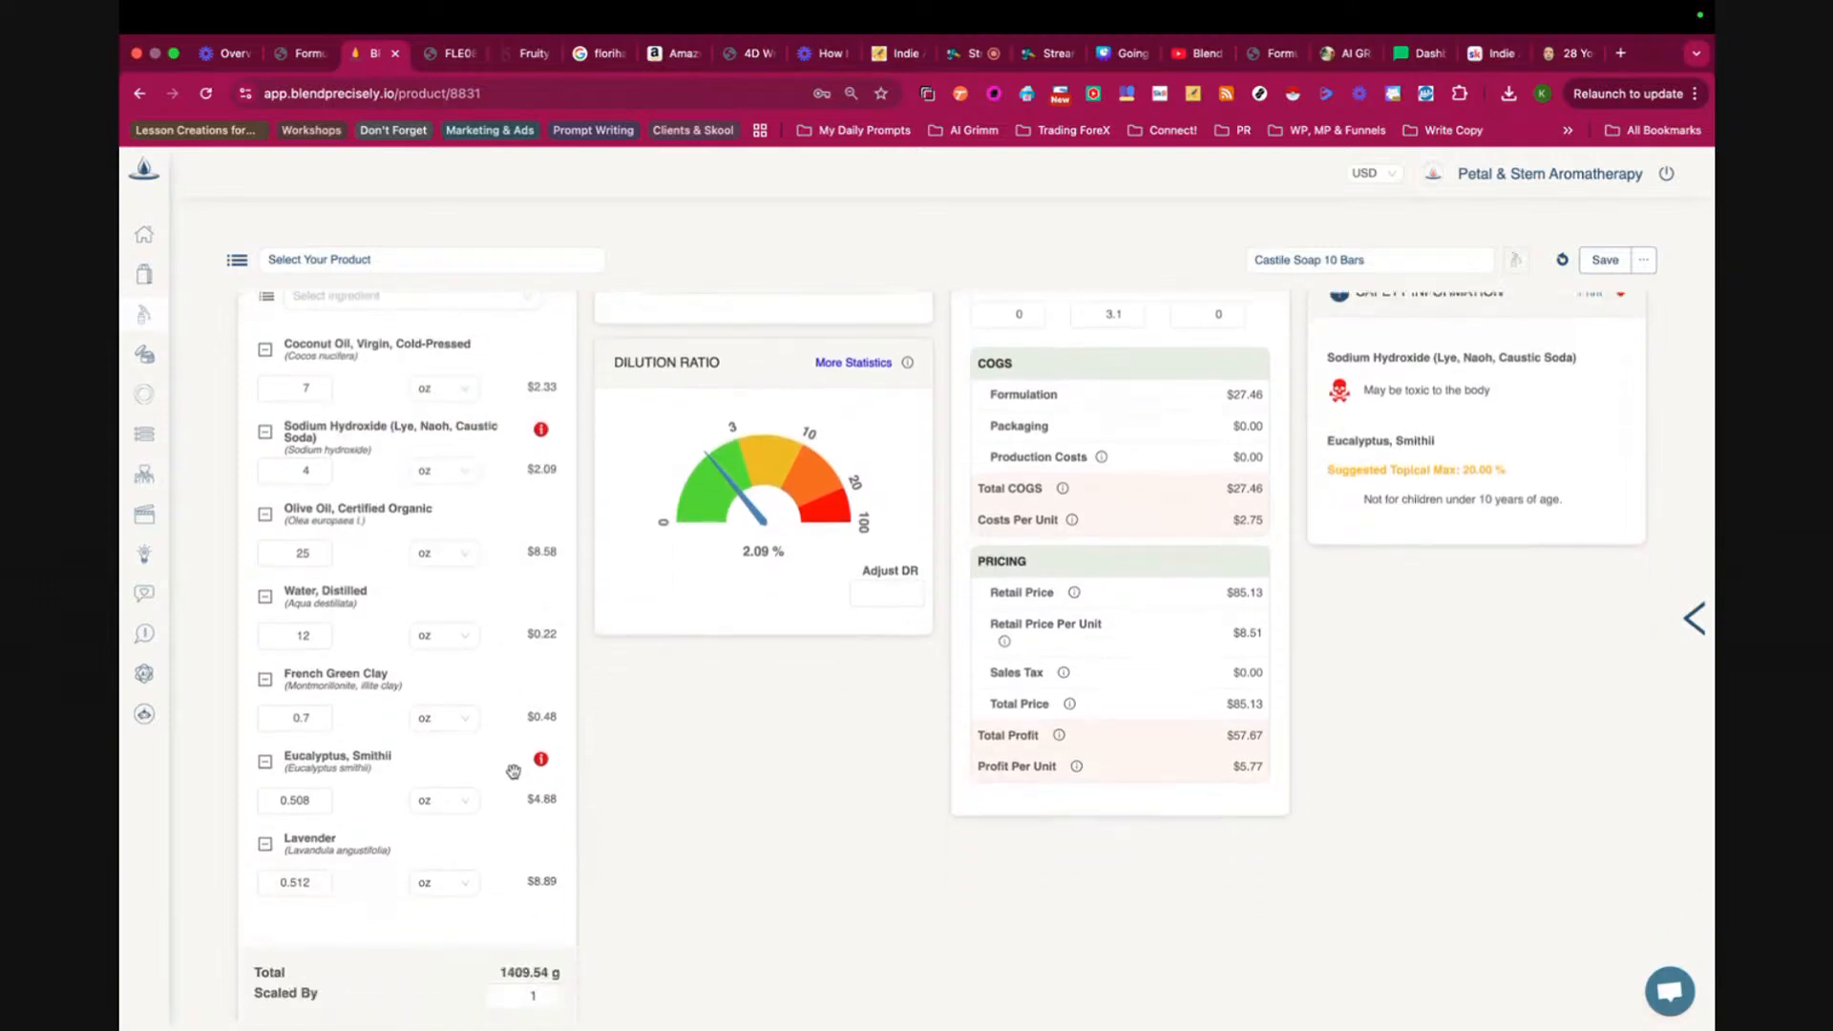
pyautogui.scroll(2, 379, 386)
pyautogui.click(379, 385)
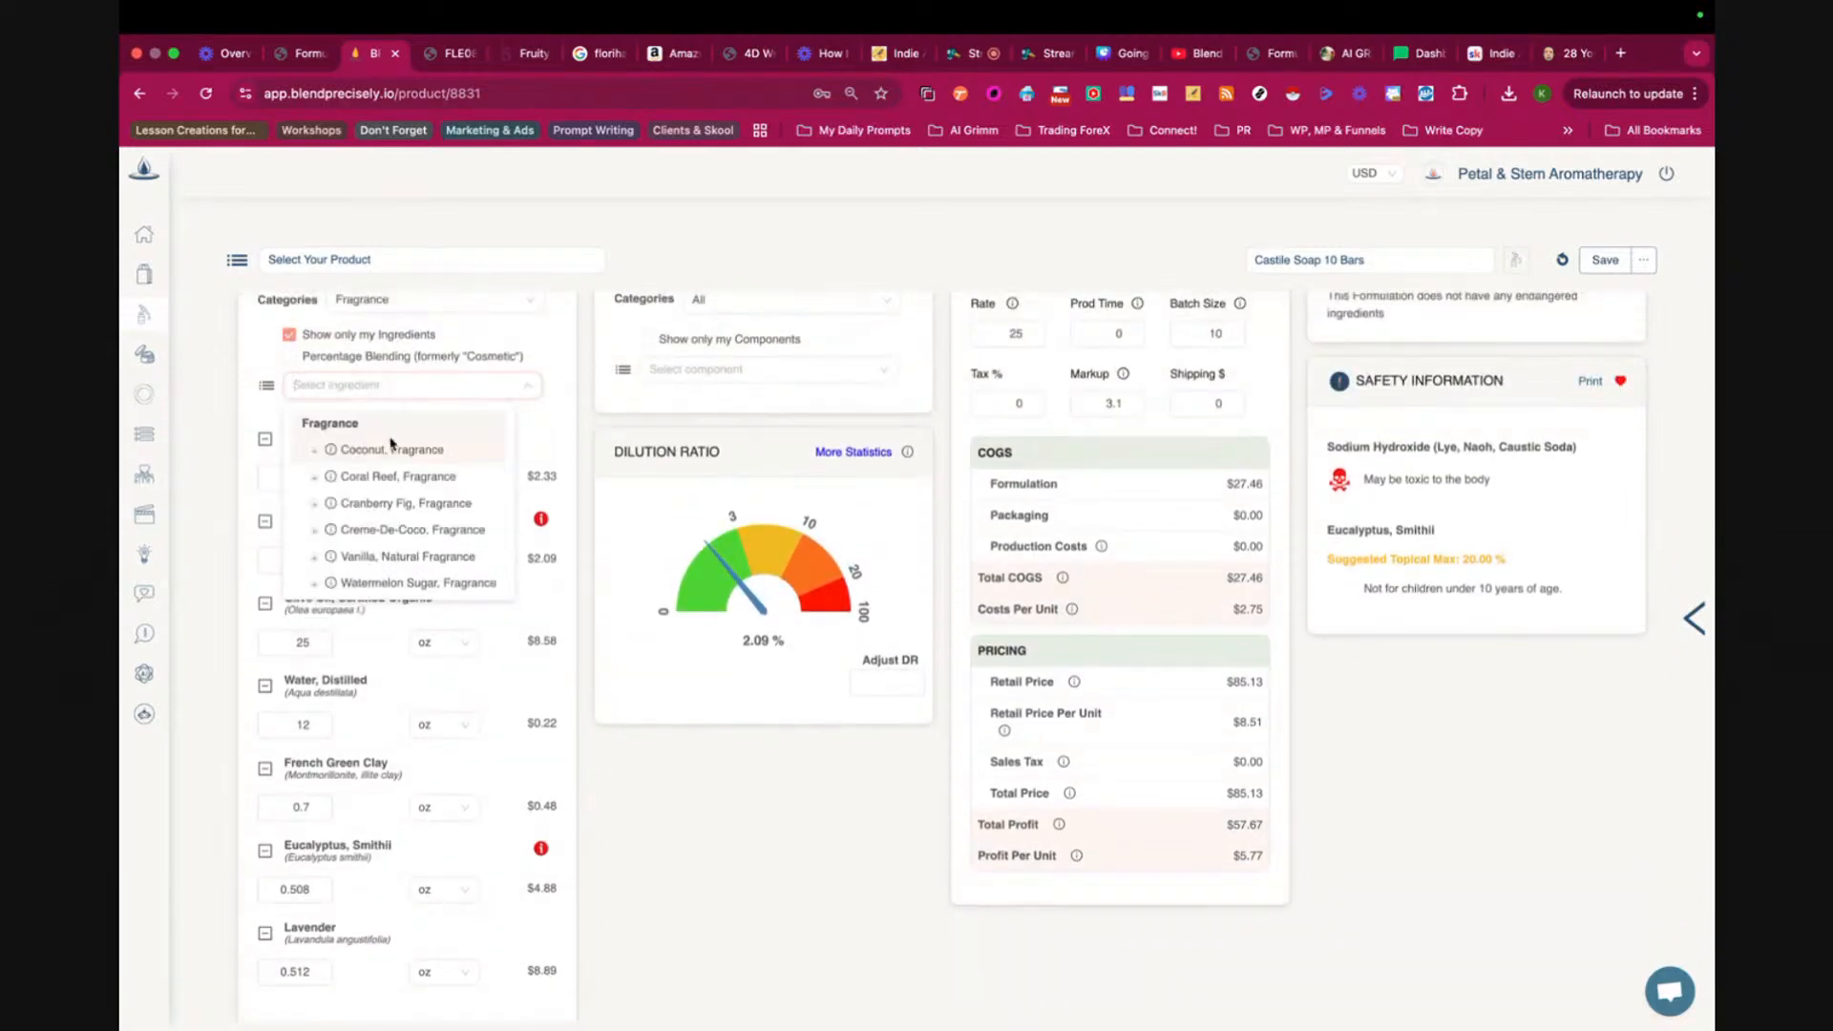
pyautogui.click(406, 505)
pyautogui.scroll(-3, 442, 723)
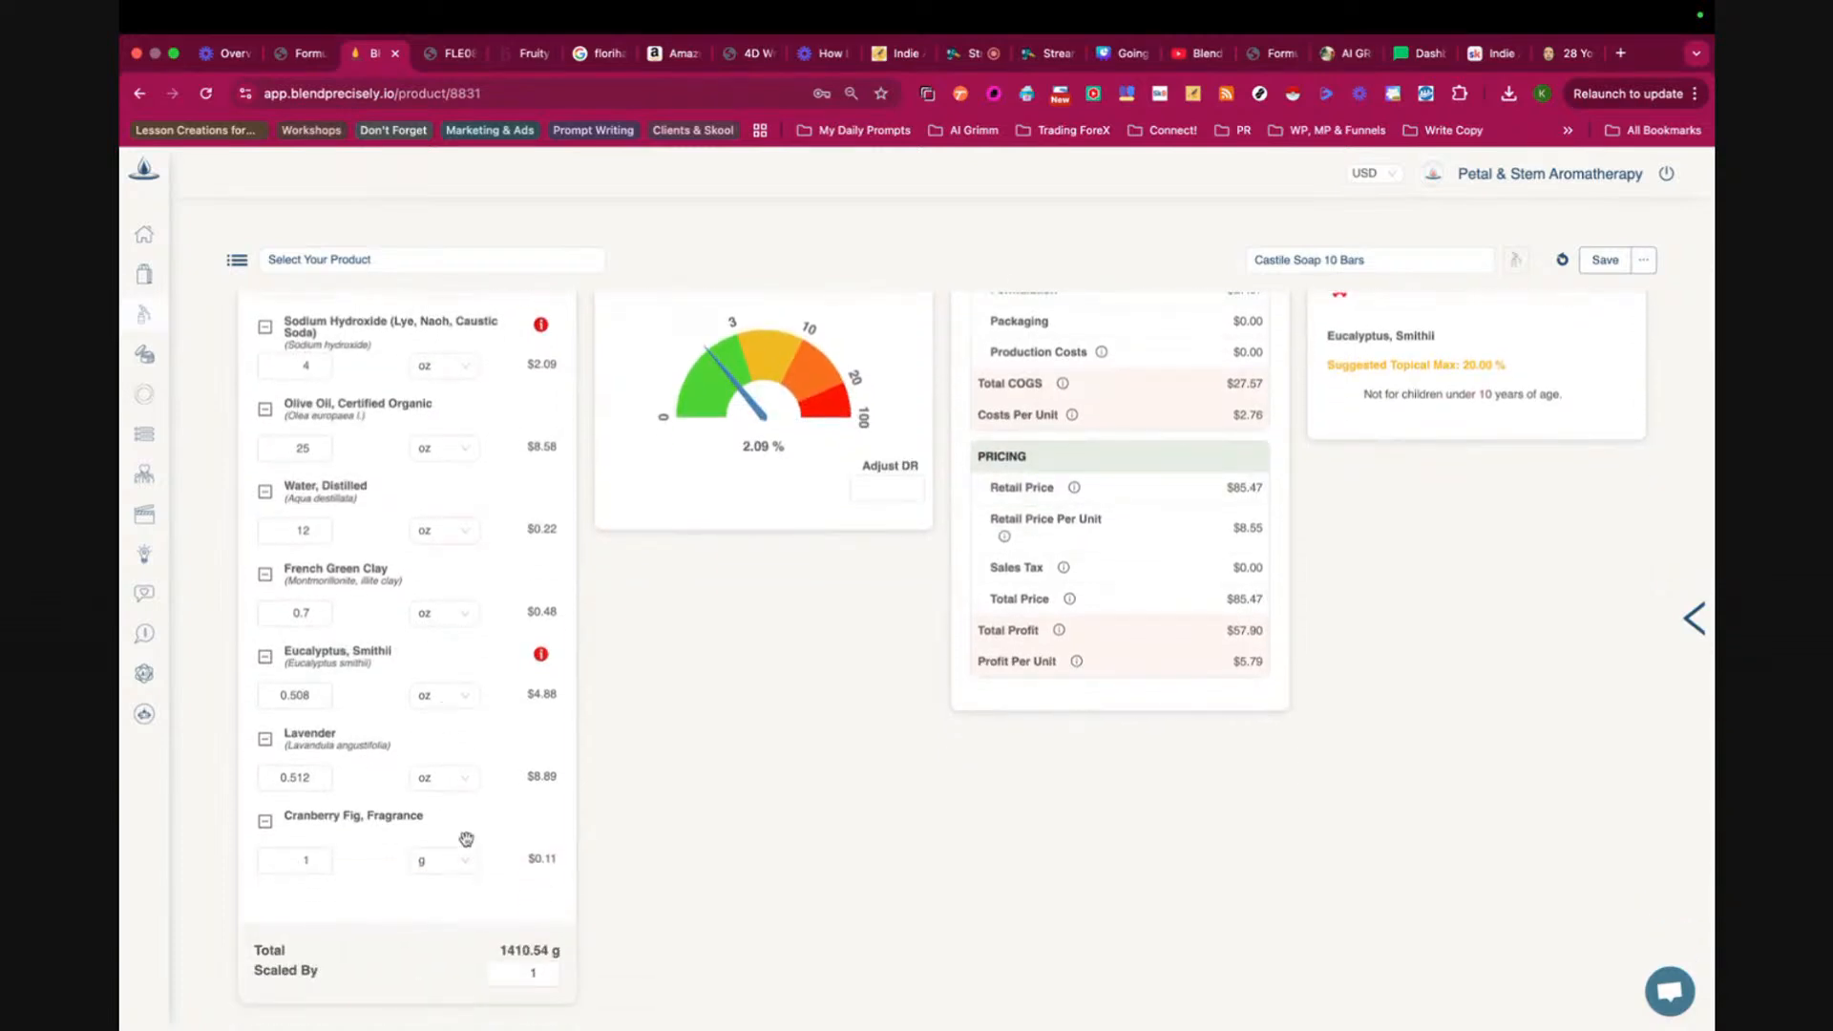
# - Set the Cranberry Fig fragrance's unit to oz, and remove Eucalyptus, Smithii and Lavender from the formulation
pyautogui.click(440, 860)
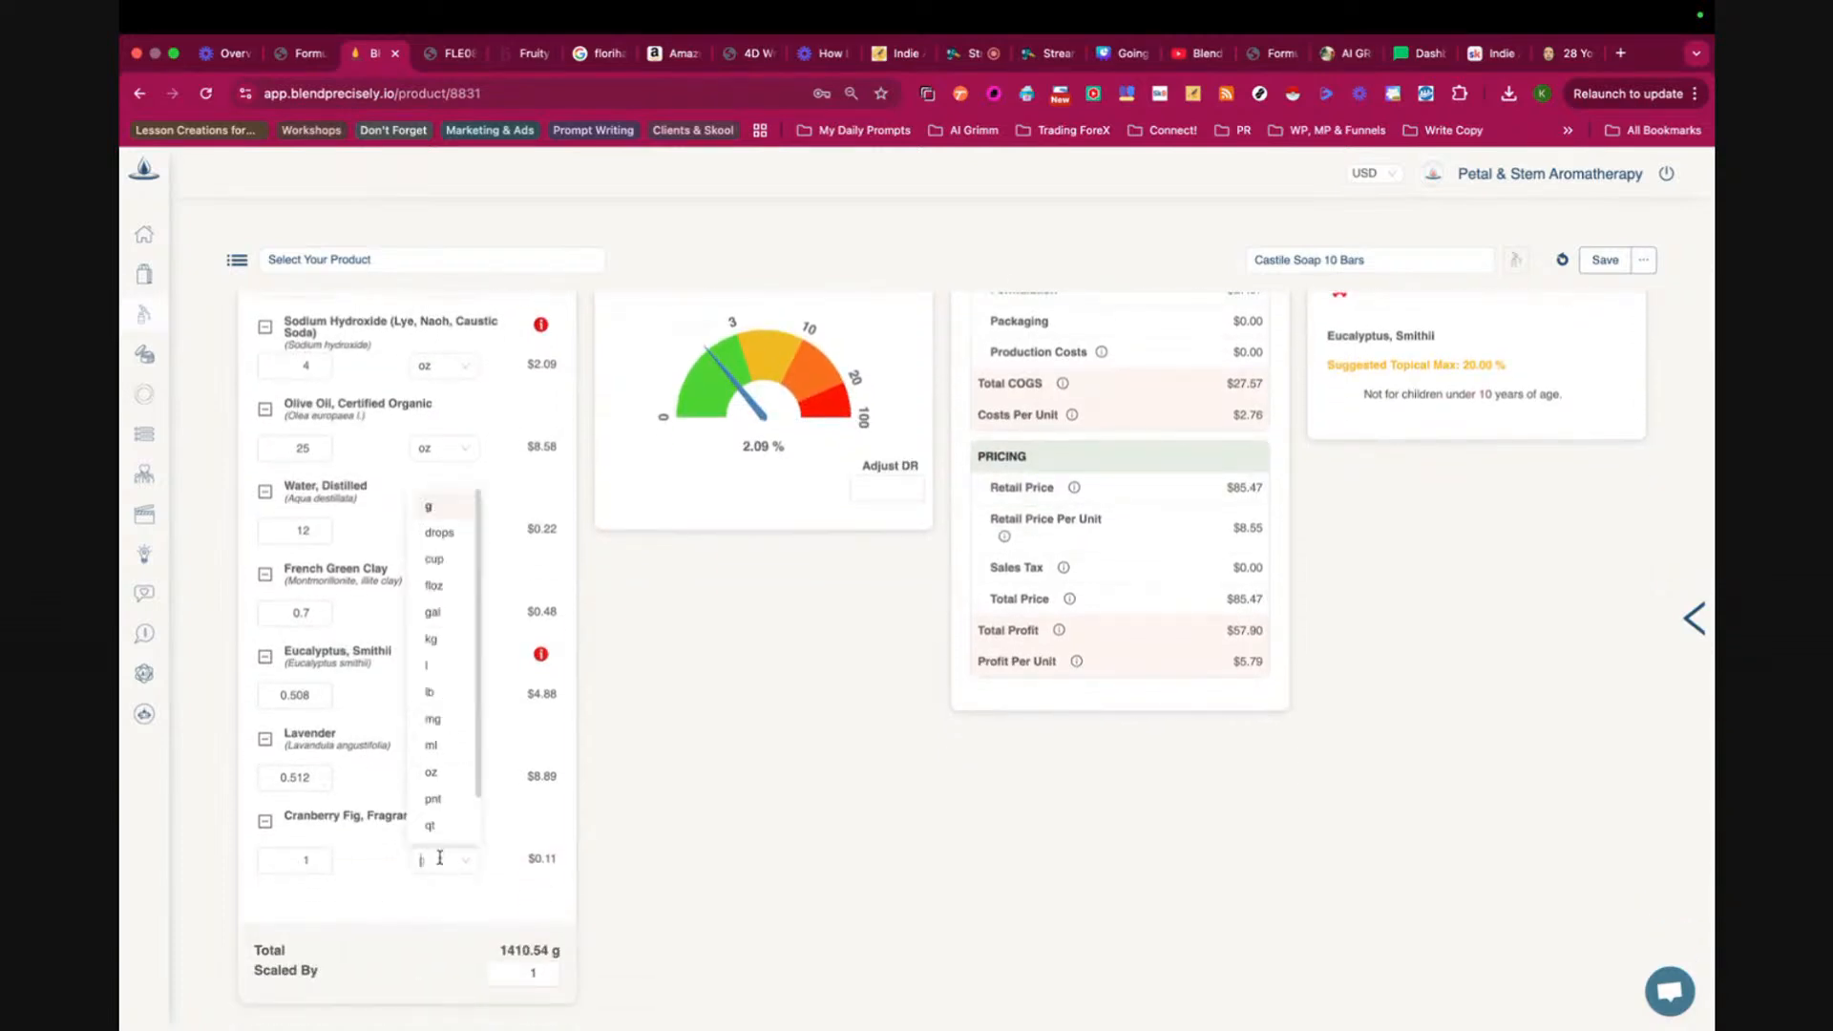
pyautogui.click(441, 751)
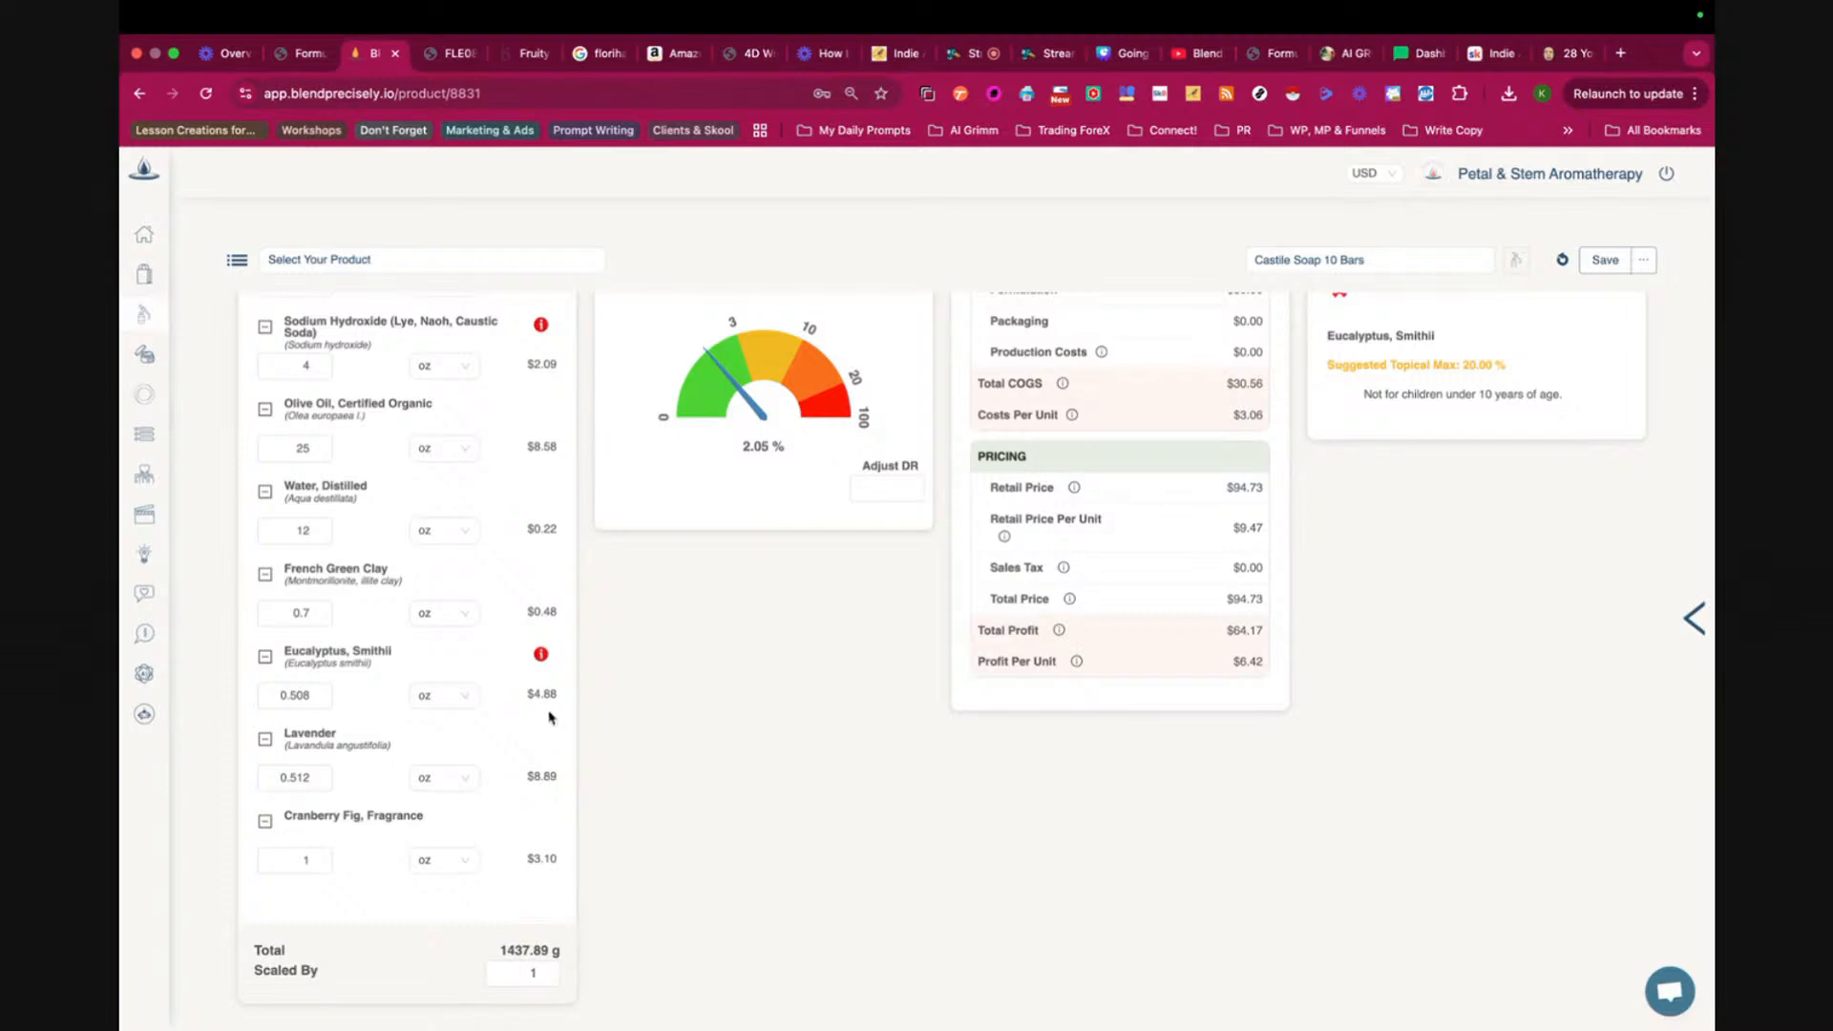
pyautogui.click(265, 658)
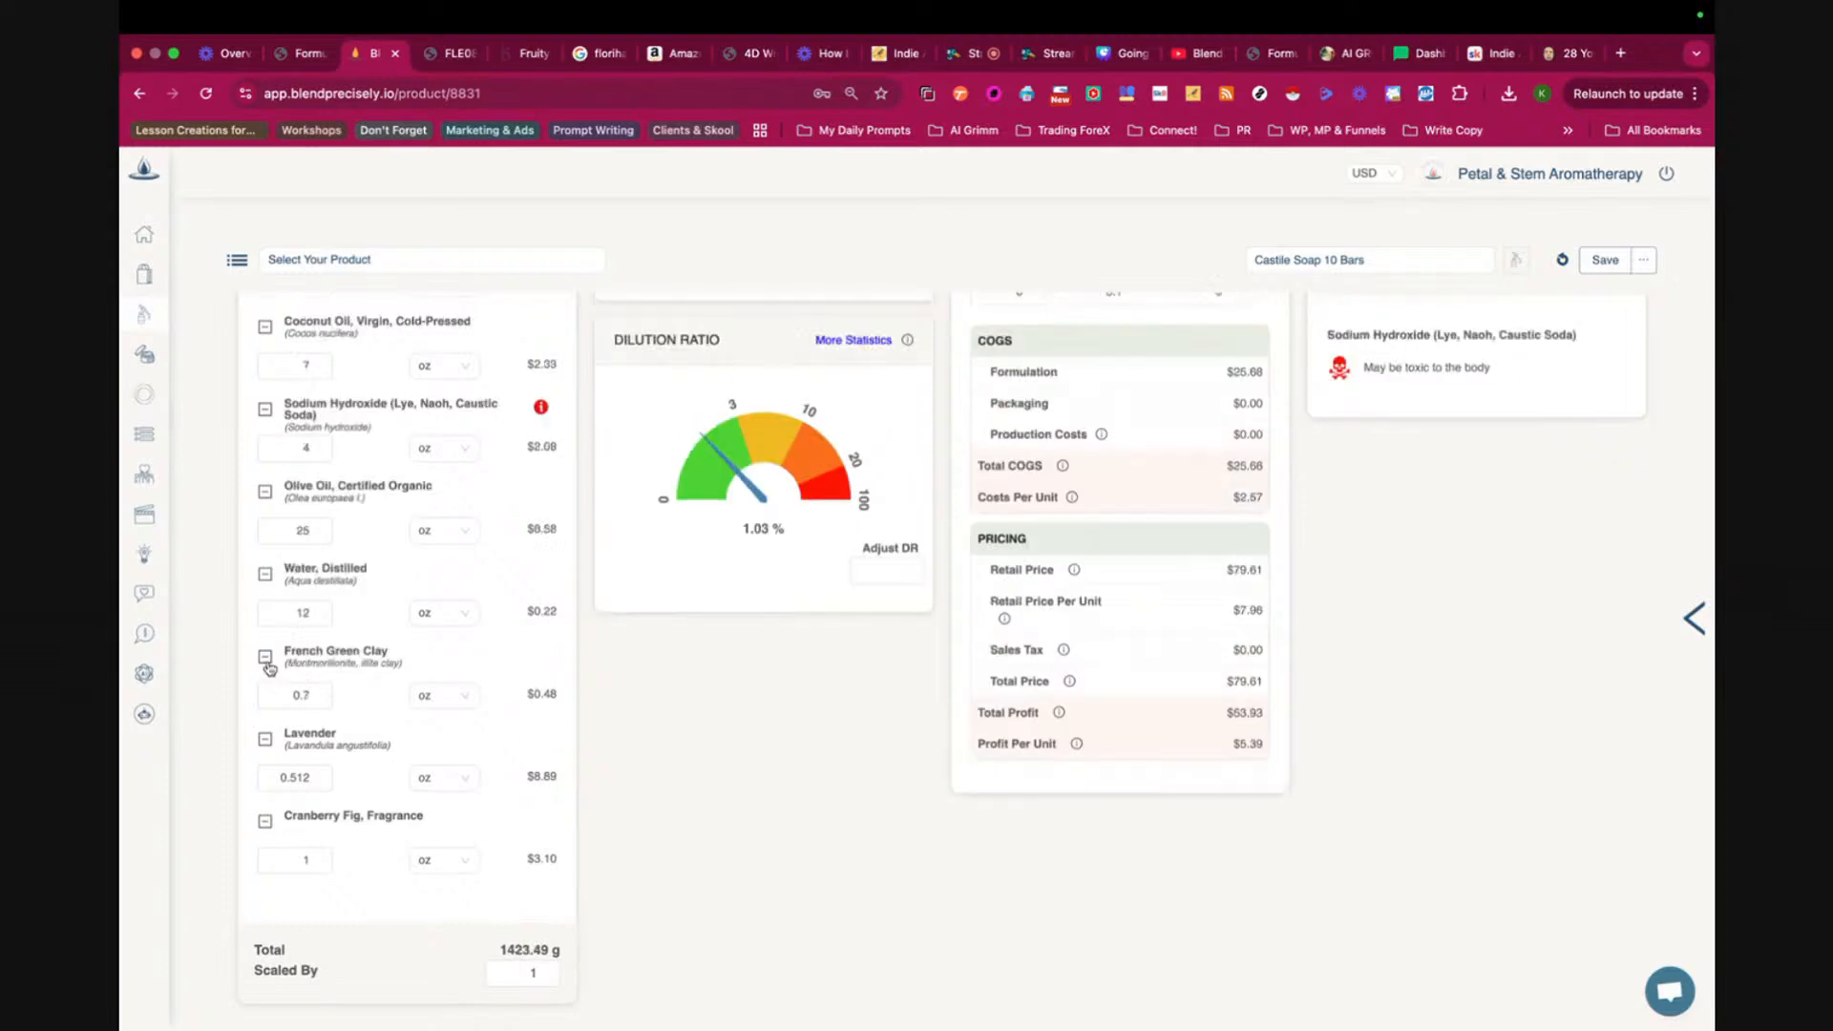
pyautogui.click(265, 741)
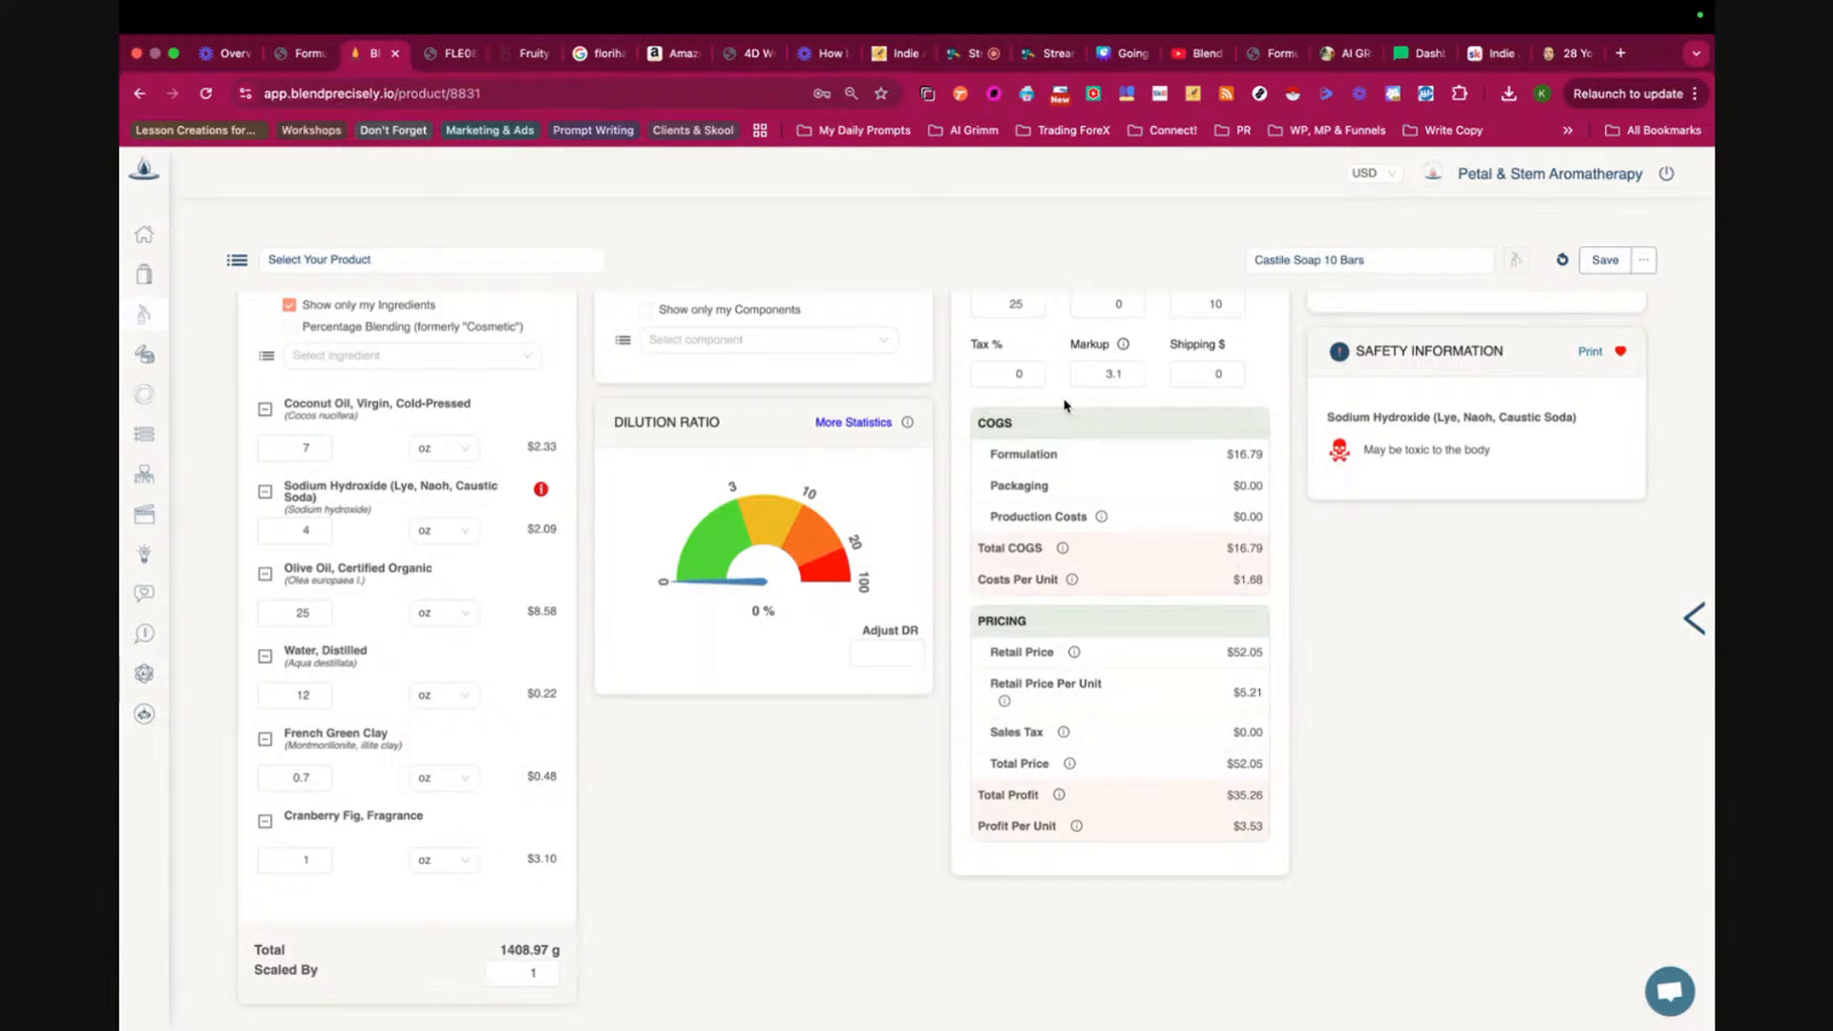
# - Compare the fragrance version's cost per unit and pricing with the production time at 60 and back at 0
pyautogui.scroll(1, 1068, 406)
pyautogui.click(1138, 395)
pyautogui.write('60')
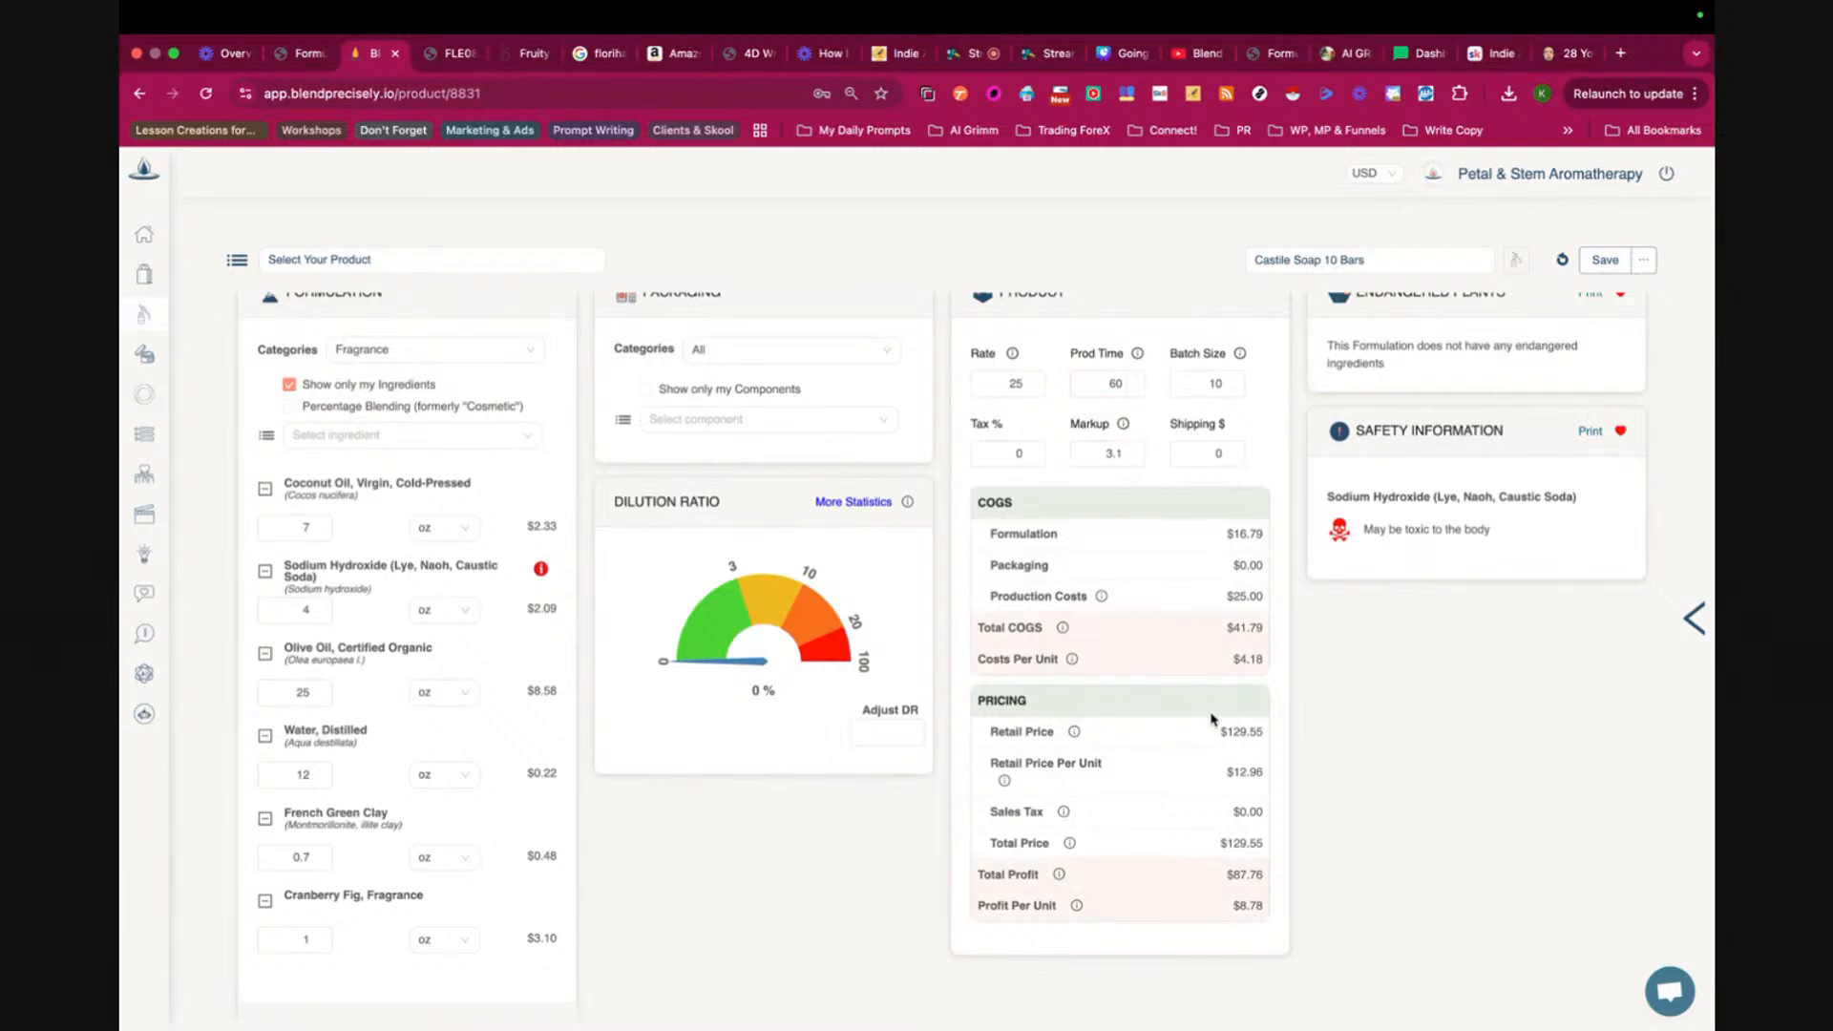
pyautogui.scroll(-2, 1211, 718)
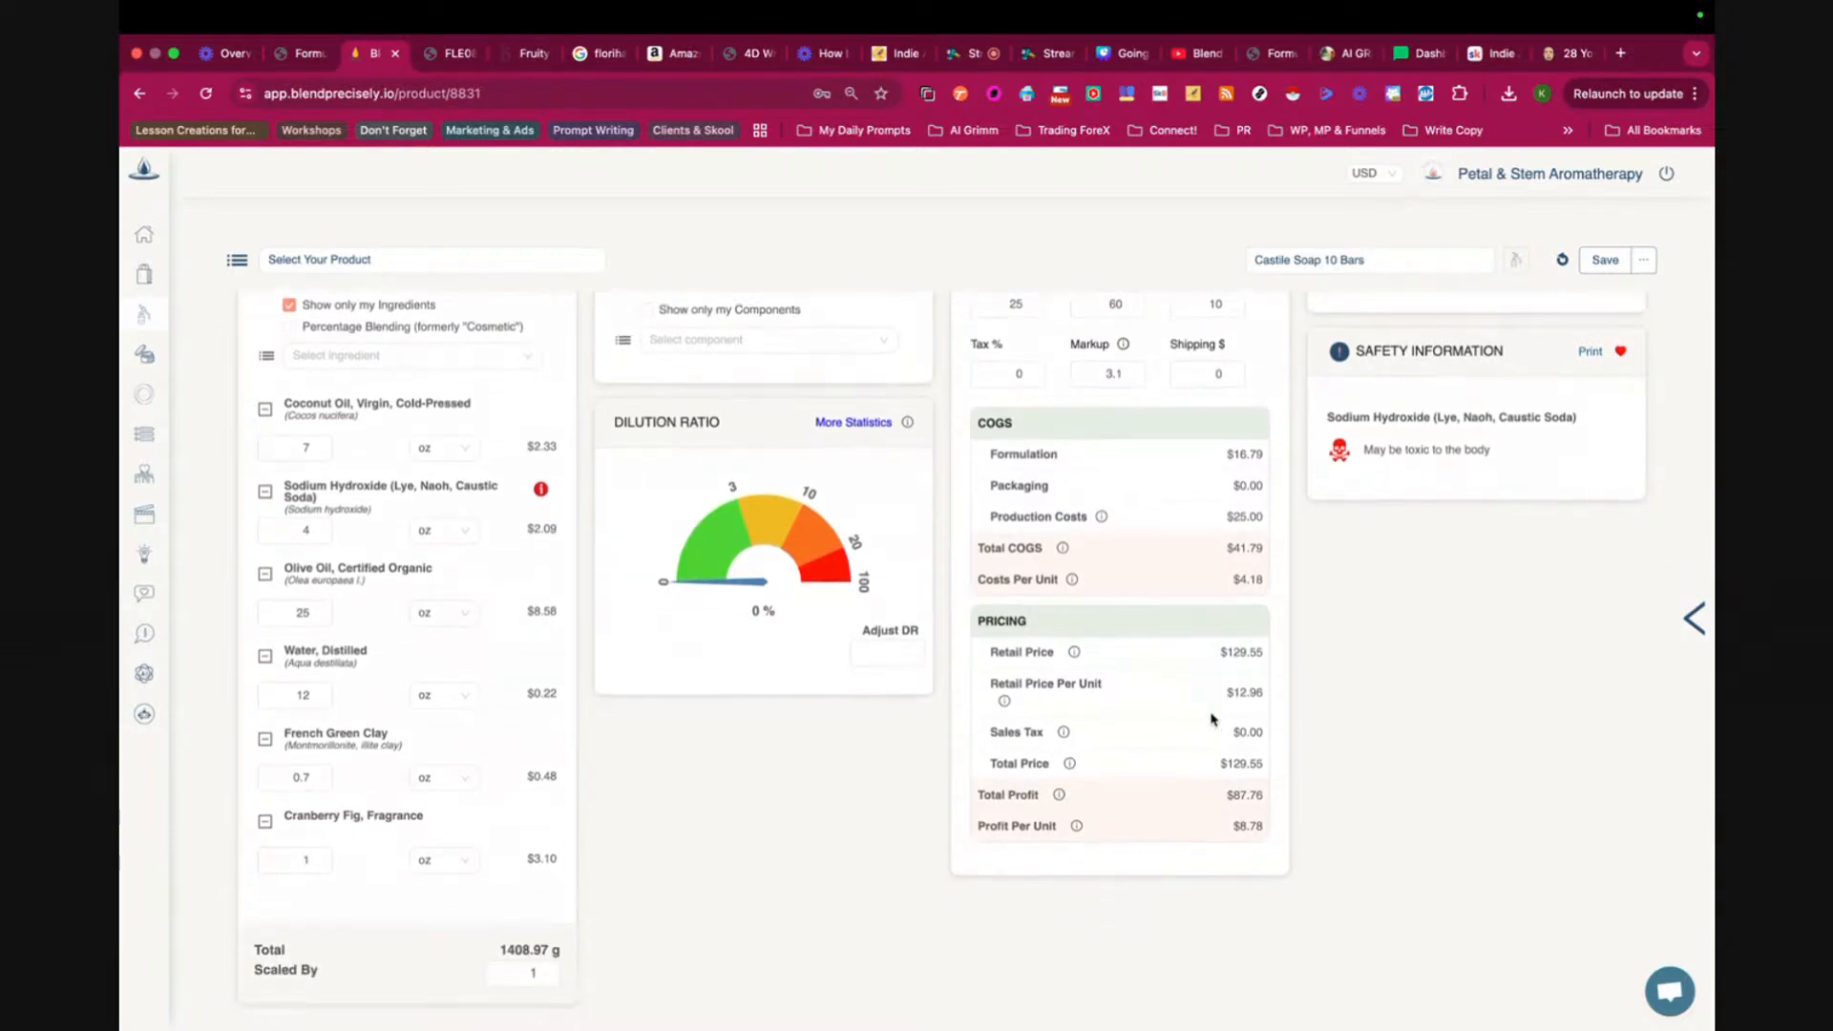
pyautogui.scroll(2, 1212, 716)
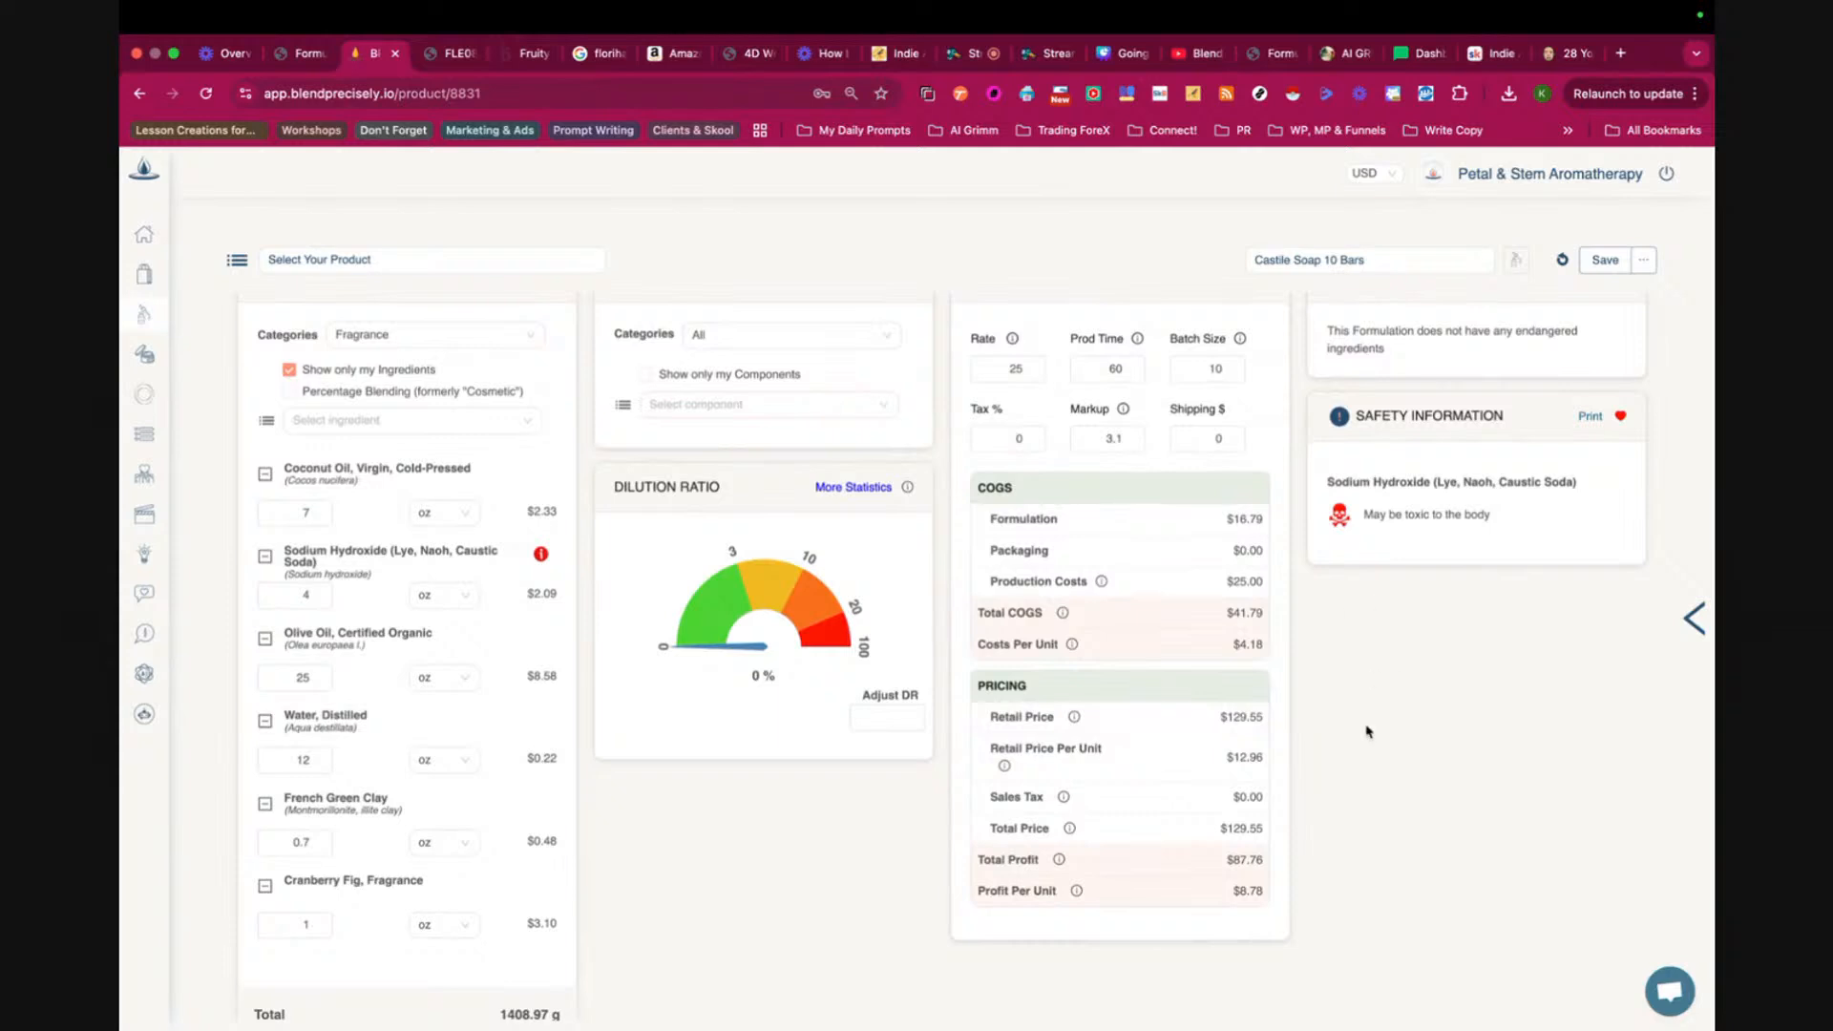
pyautogui.scroll(-1, 1366, 728)
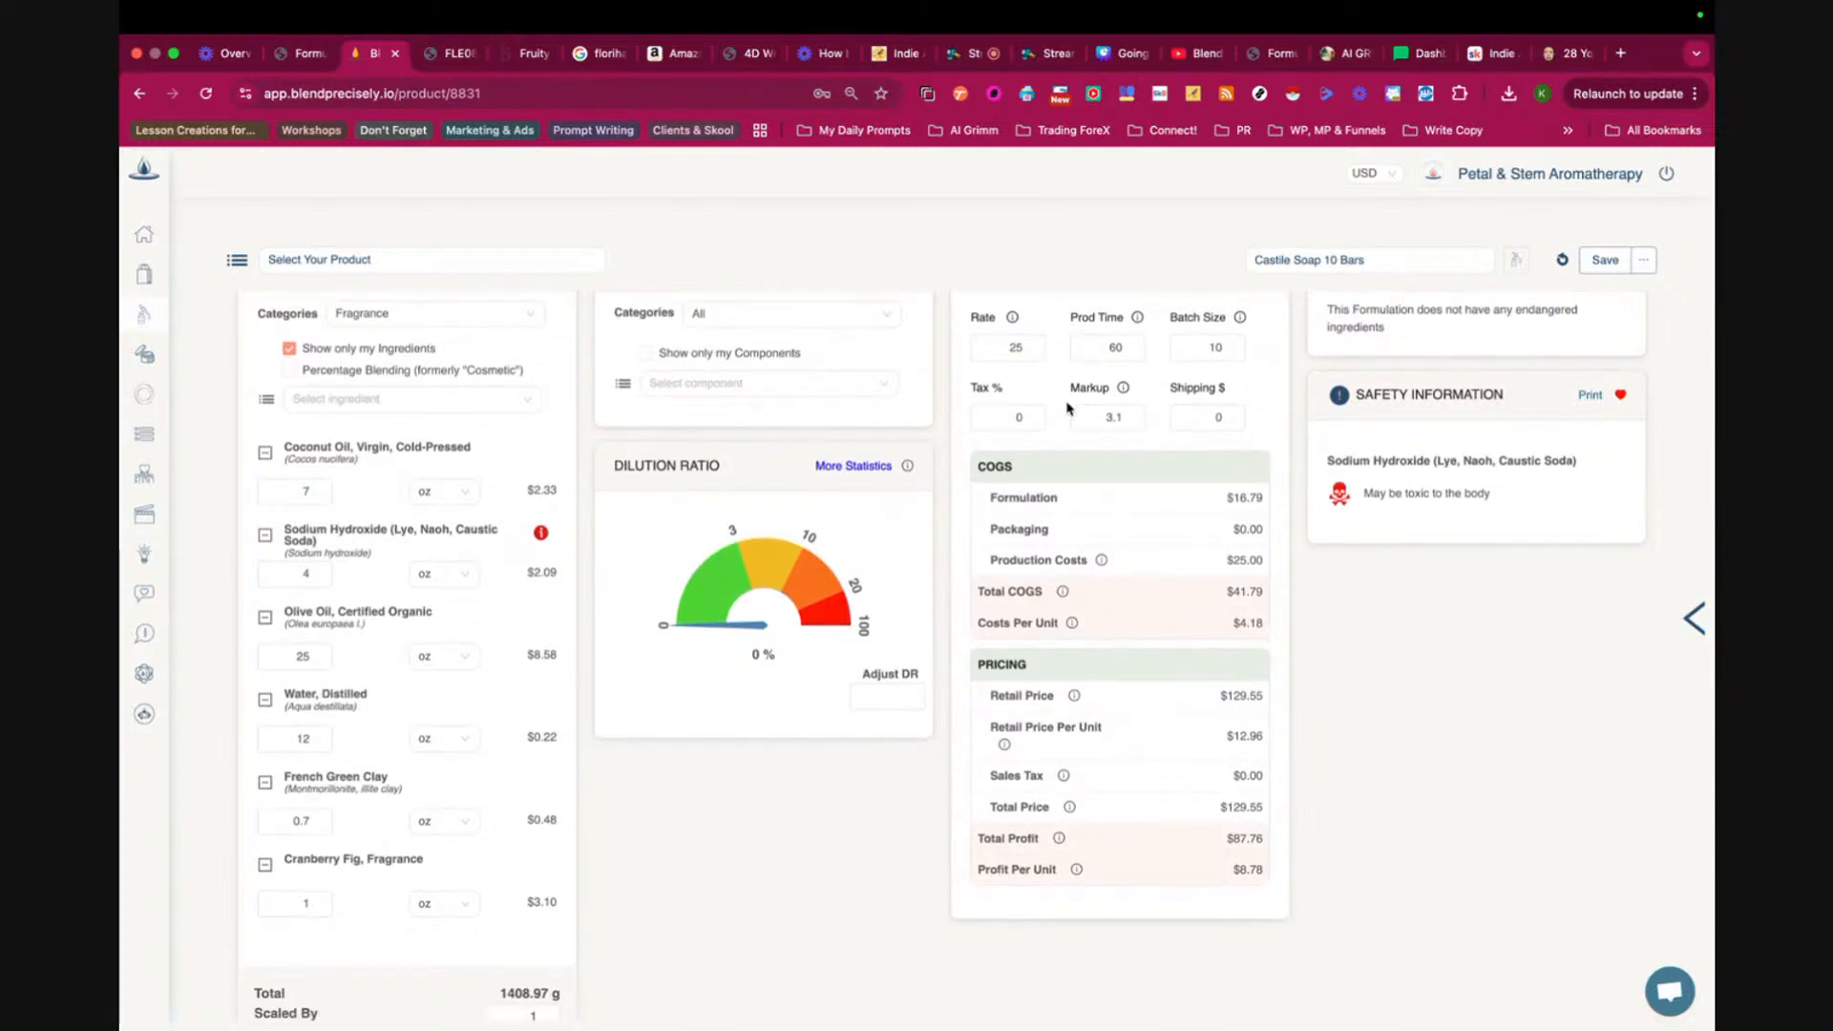
pyautogui.click(1122, 418)
pyautogui.moveTo(1233, 627); pyautogui.dragTo(1269, 627)
pyautogui.moveTo(1092, 345); pyautogui.dragTo(1159, 350)
pyautogui.write('0')
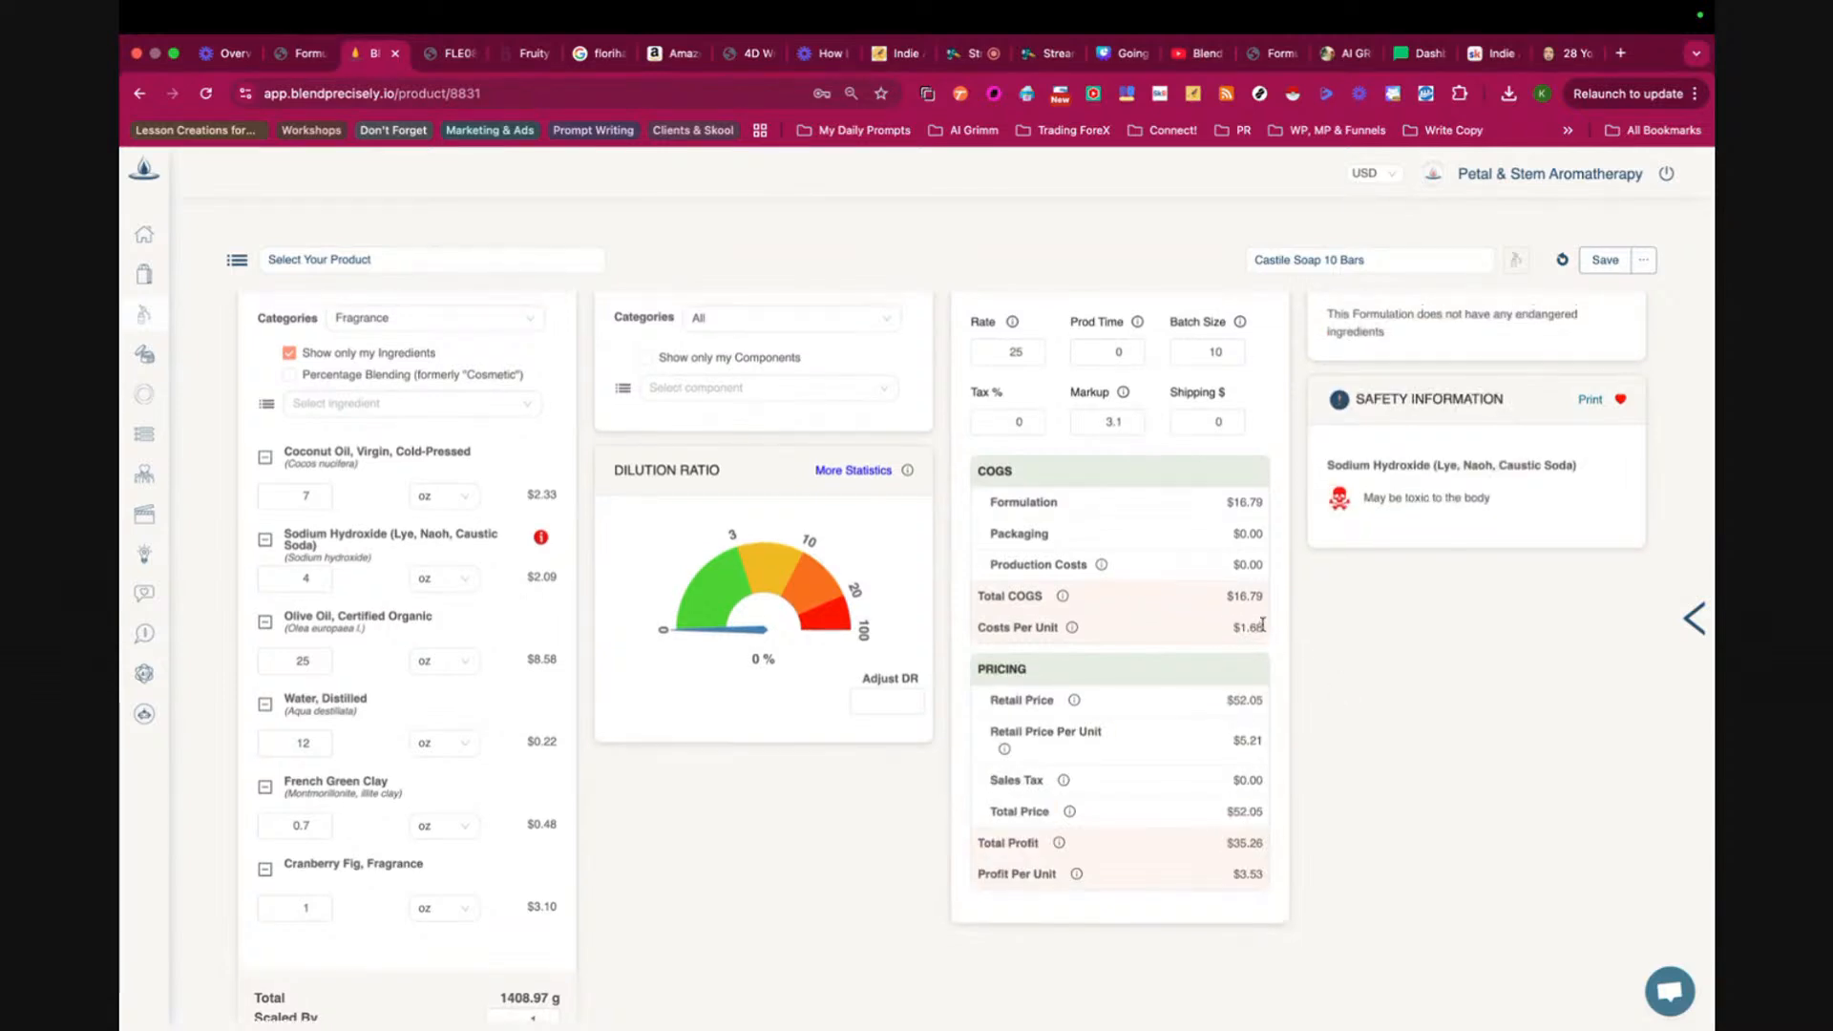
# - Check the fragrance version's formulation cost and retail price per unit
pyautogui.moveTo(1228, 502); pyautogui.dragTo(1258, 504)
pyautogui.click(1250, 643)
pyautogui.moveTo(1231, 742); pyautogui.dragTo(1261, 743)
# - Try several markups for the soap and settle on 4.8
pyautogui.scroll(1, 1287, 813)
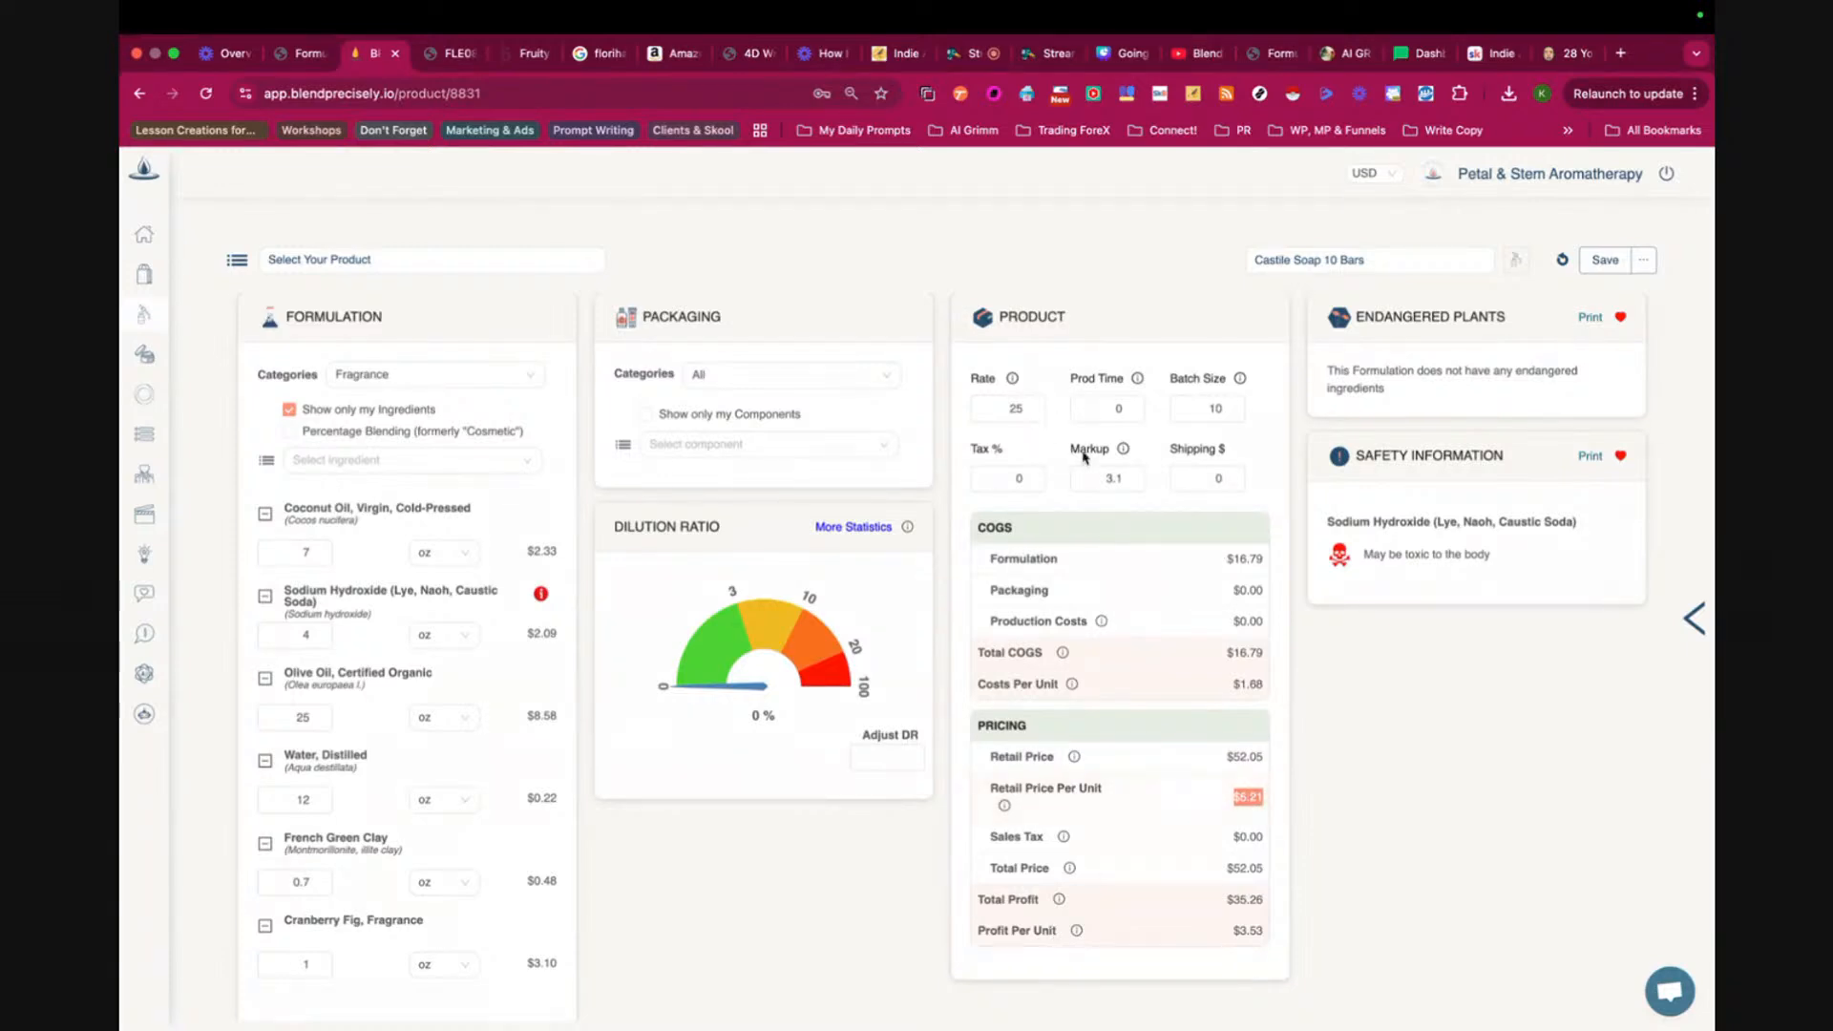
pyautogui.click(1135, 482)
pyautogui.write('6')
pyautogui.press('BackSpace')
pyautogui.write('5')
pyautogui.press('BackSpace')
pyautogui.write('4.7')
pyautogui.press('BackSpace')
pyautogui.write('8')
# - Browse the available packaging components for something suited to the soap bars
pyautogui.click(782, 442)
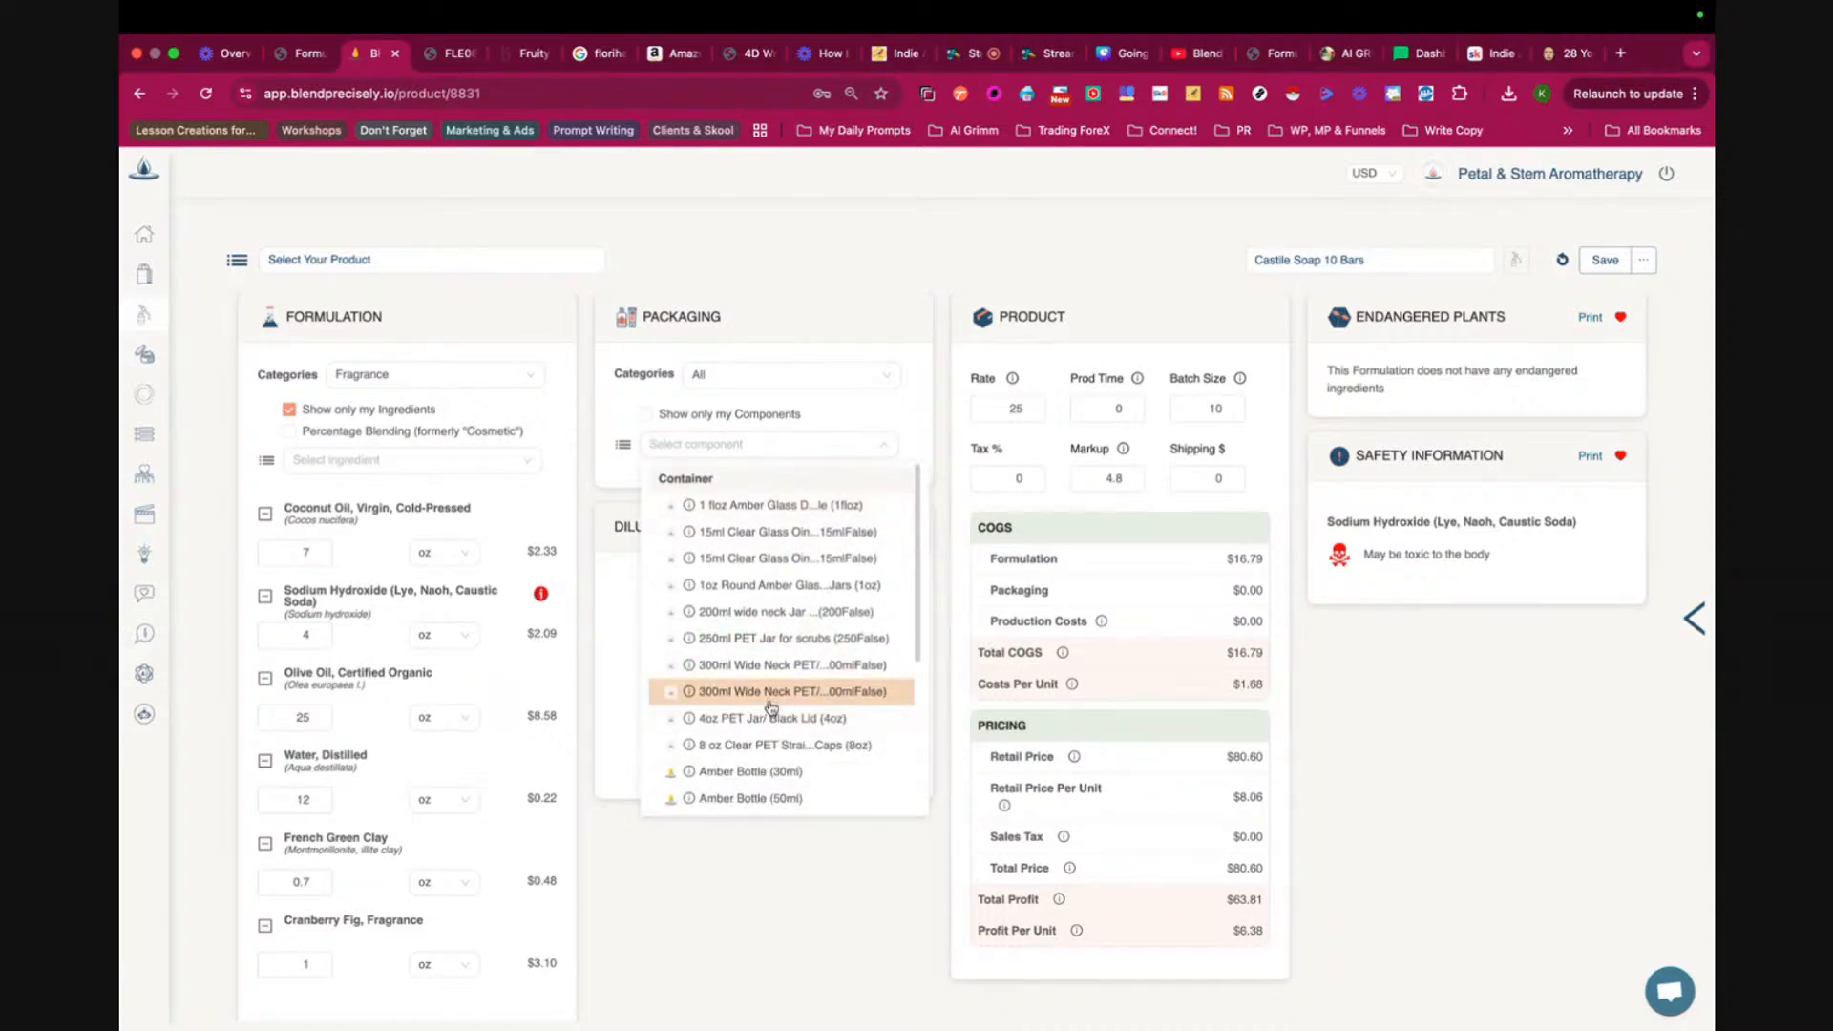
pyautogui.scroll(1, 772, 697)
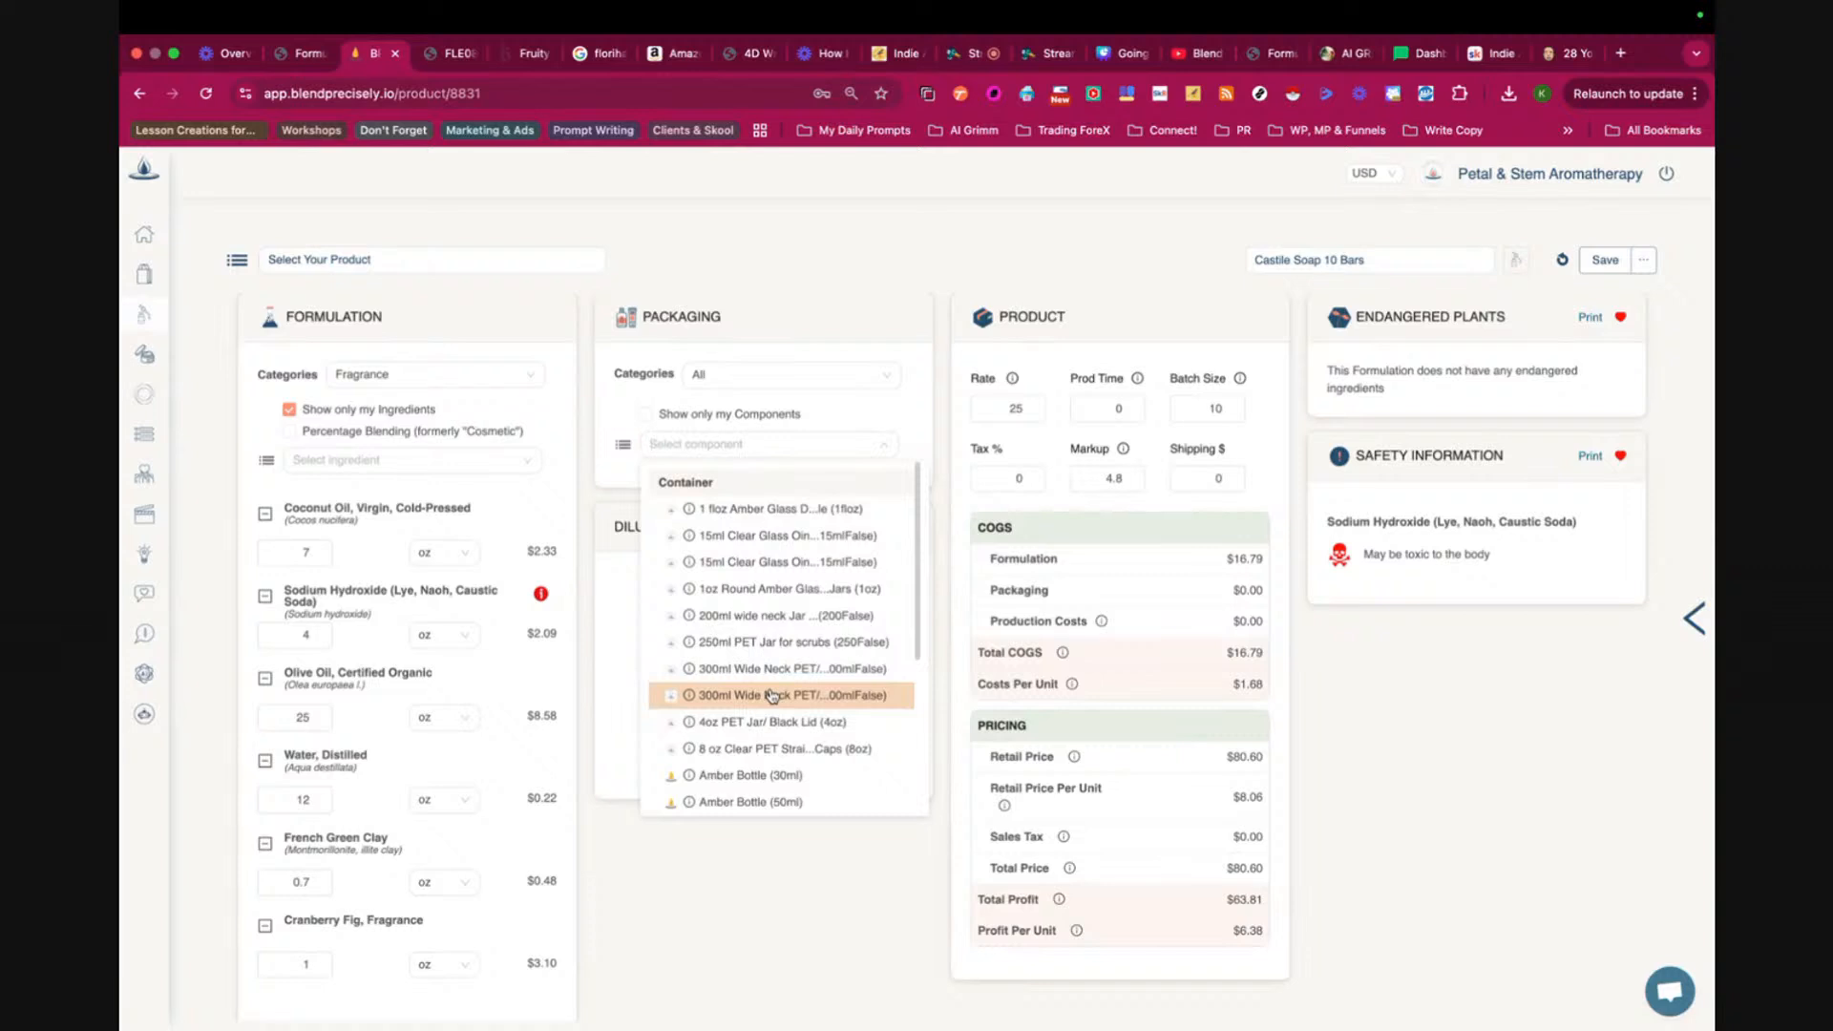
pyautogui.scroll(-3, 781, 640)
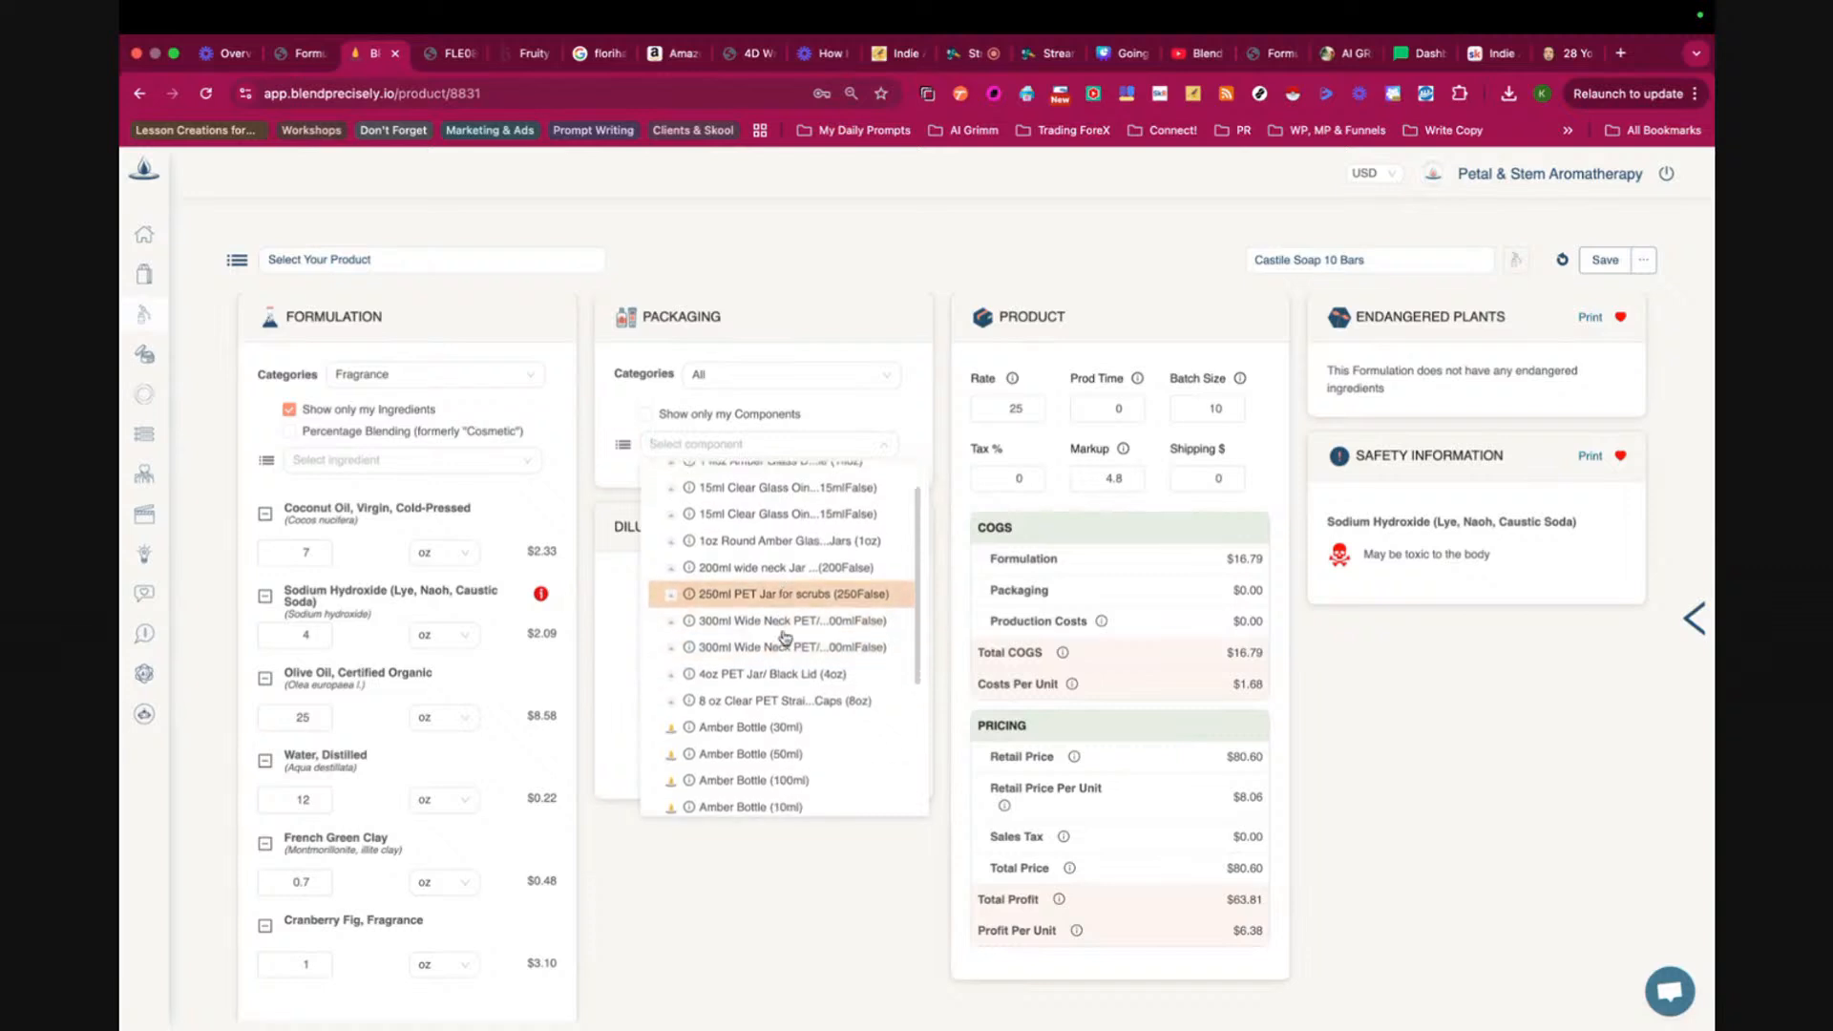
pyautogui.scroll(-7, 785, 637)
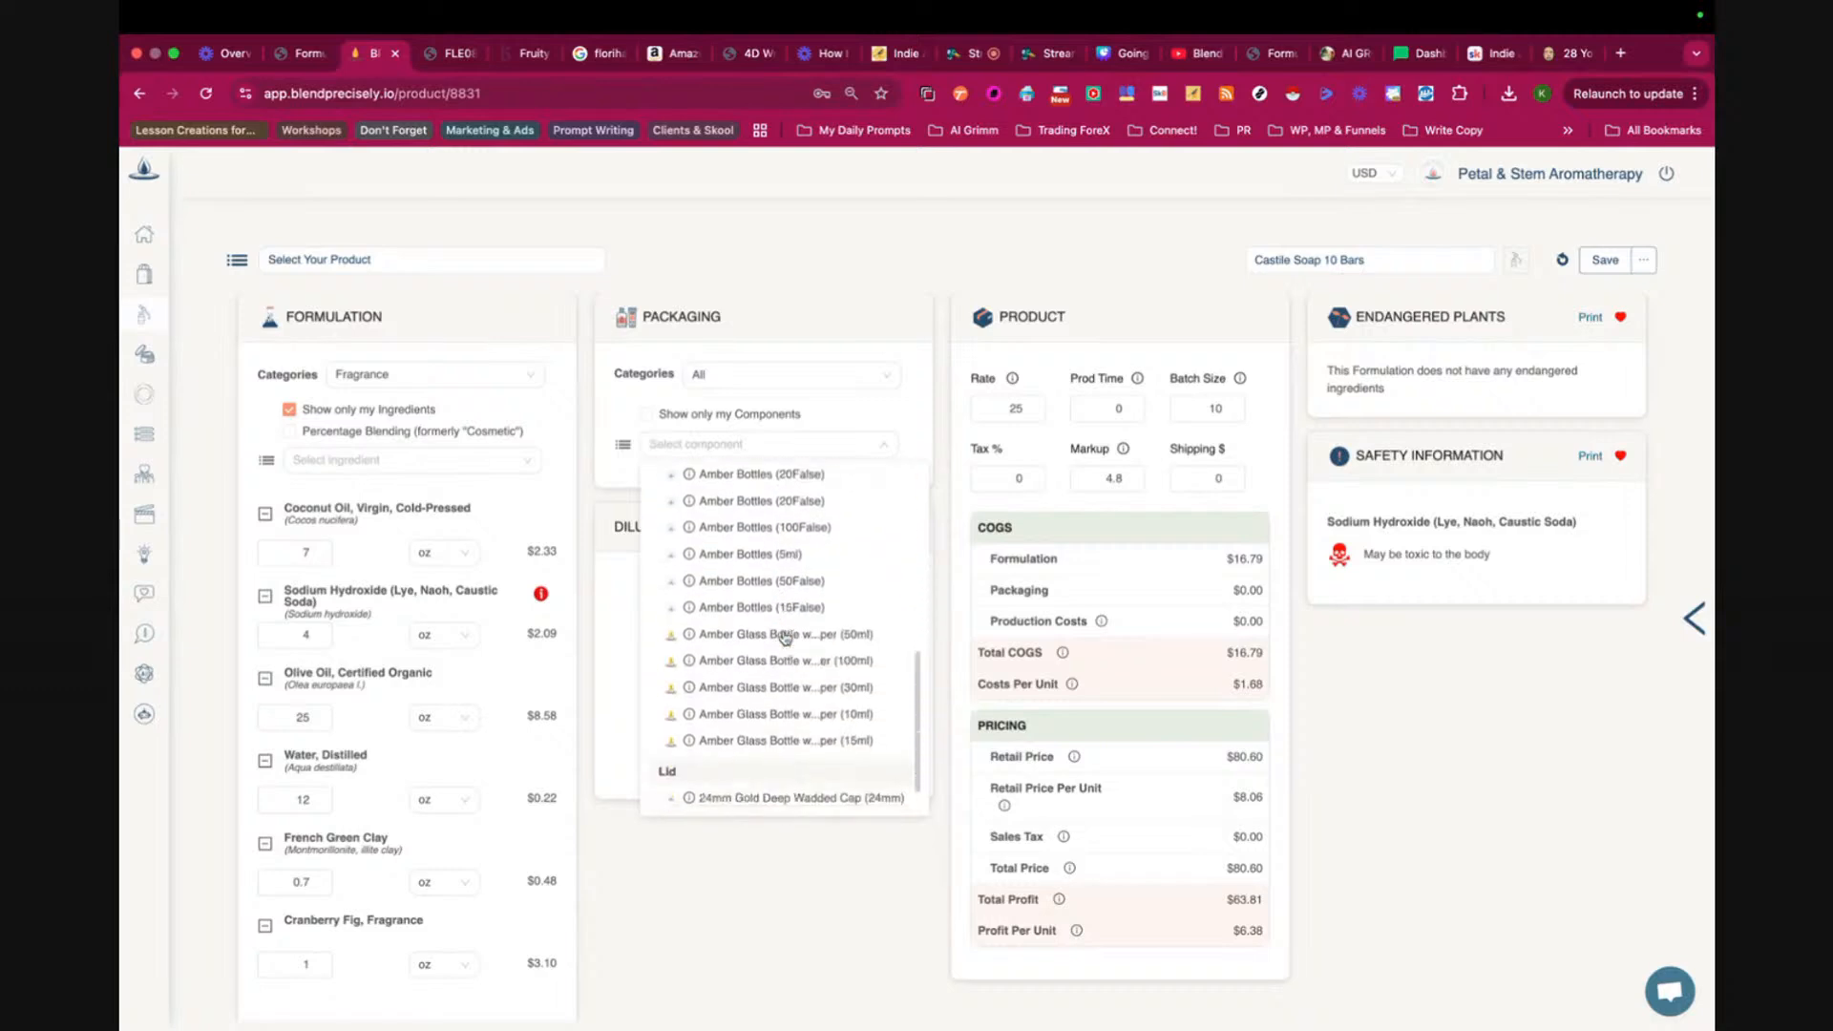
pyautogui.scroll(9, 785, 638)
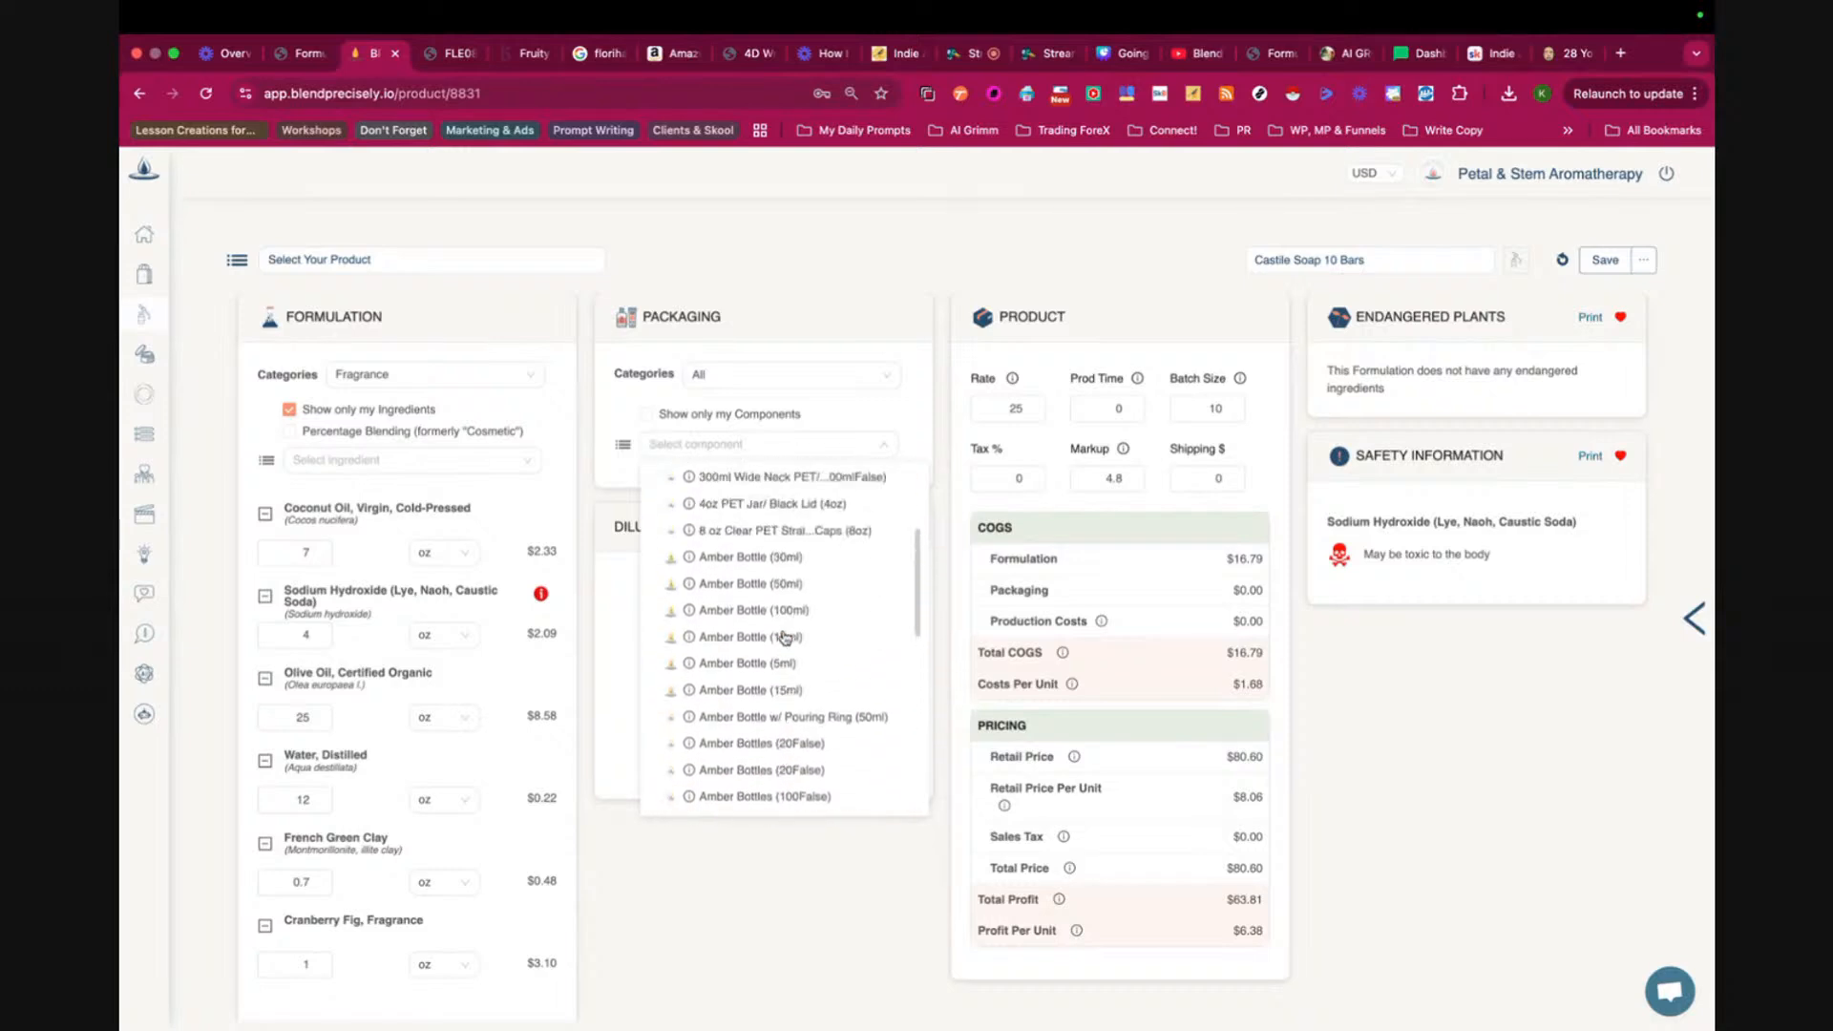
pyautogui.scroll(3, 784, 637)
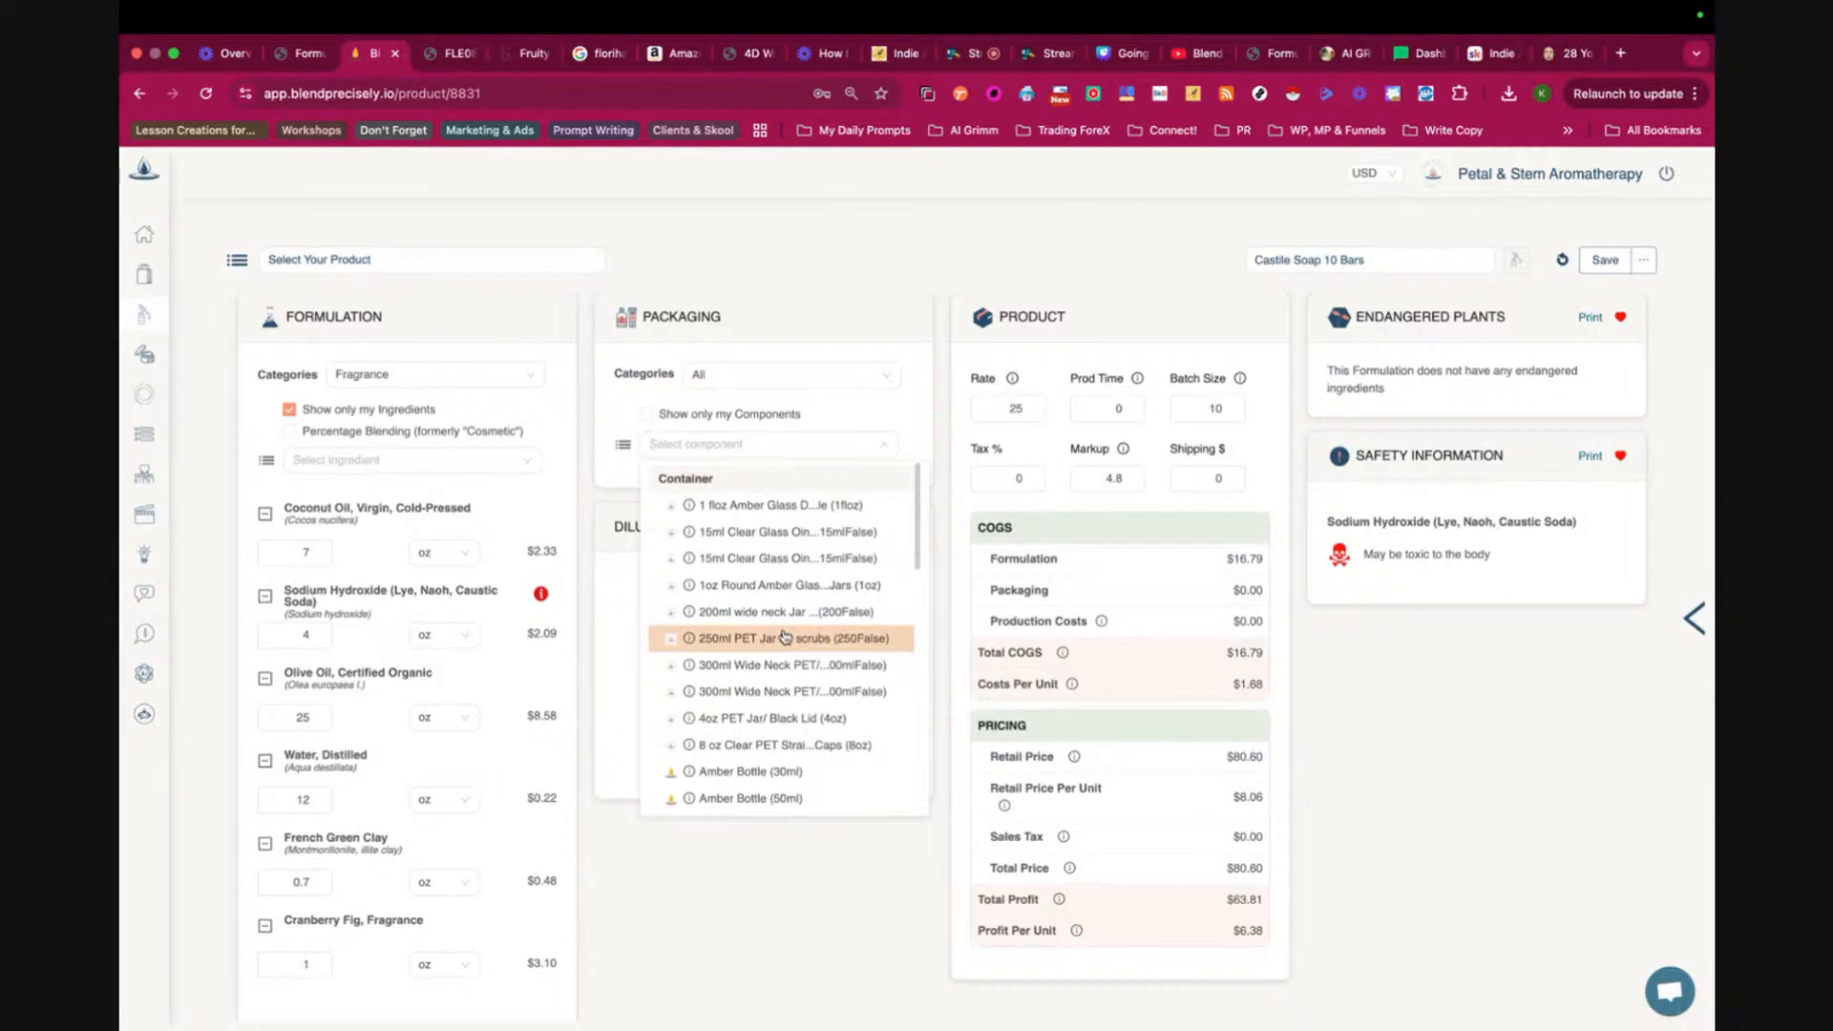
# - Switch to the Amazon soap wrapping results, examine the 120 Pack Soap Labels listing, and return to Blend Precisely
pyautogui.click(682, 53)
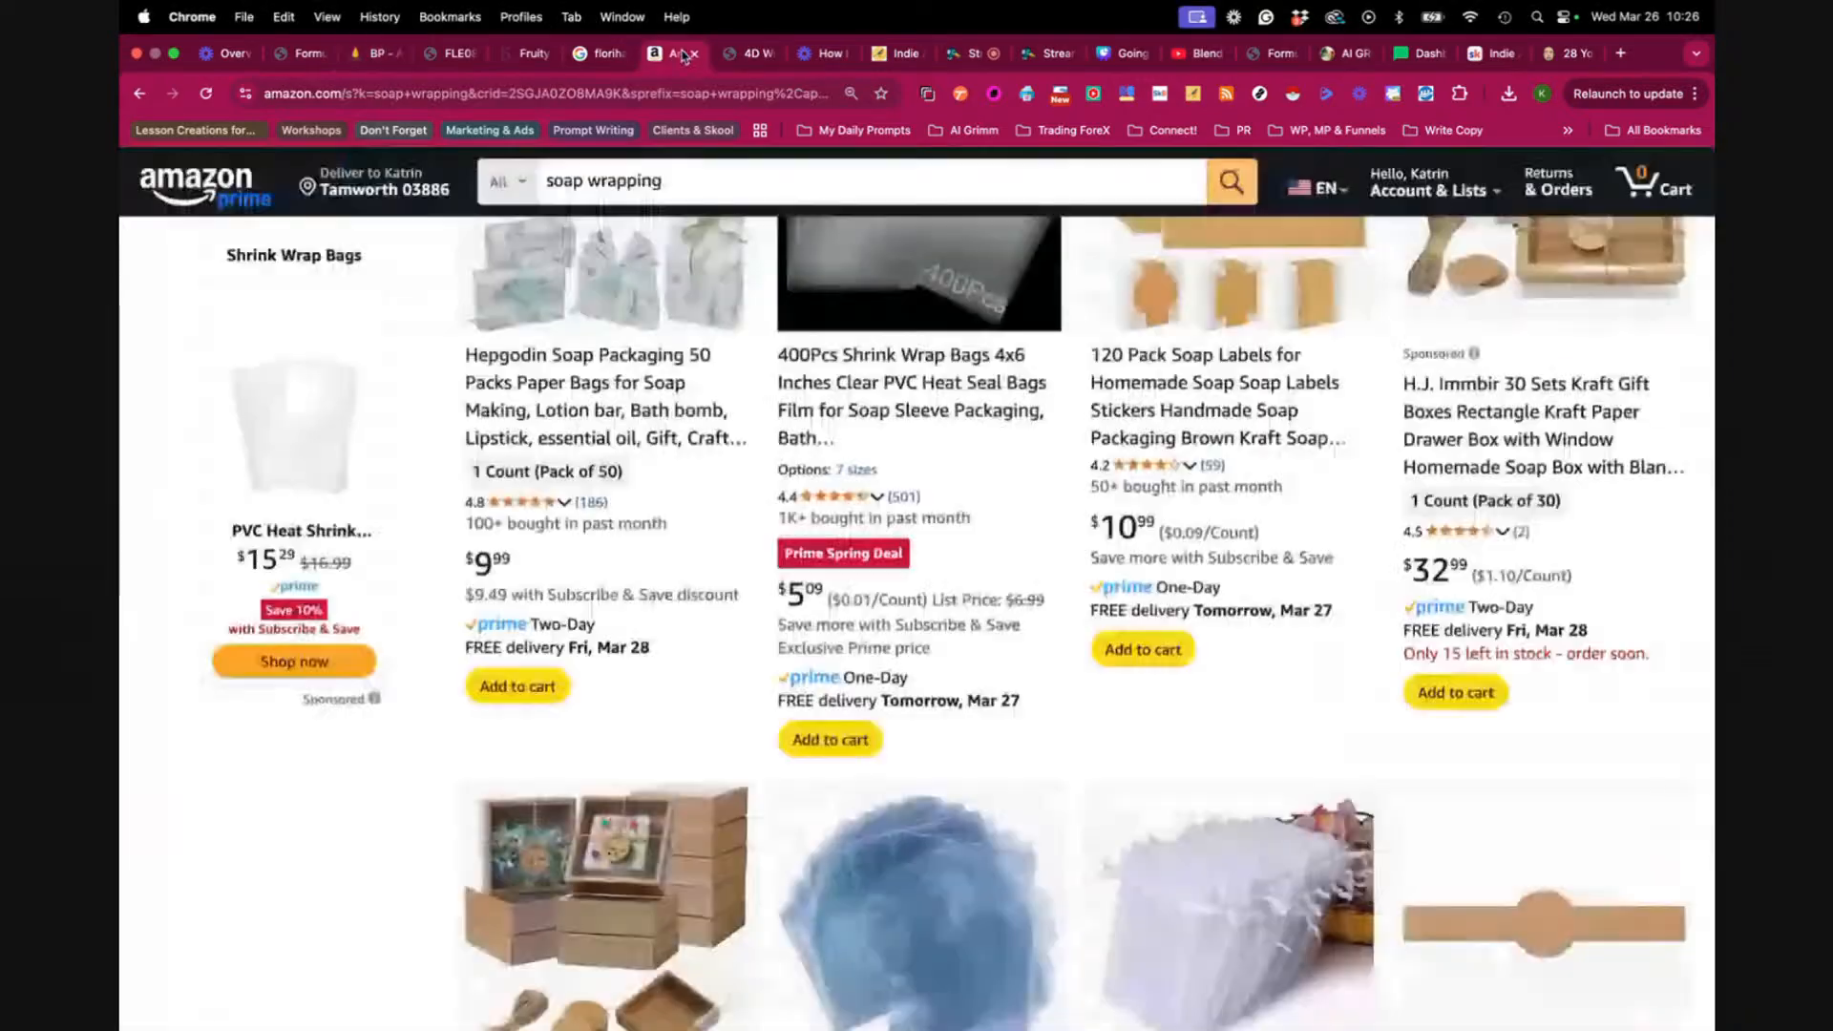
pyautogui.scroll(5, 735, 568)
pyautogui.scroll(-2, 754, 582)
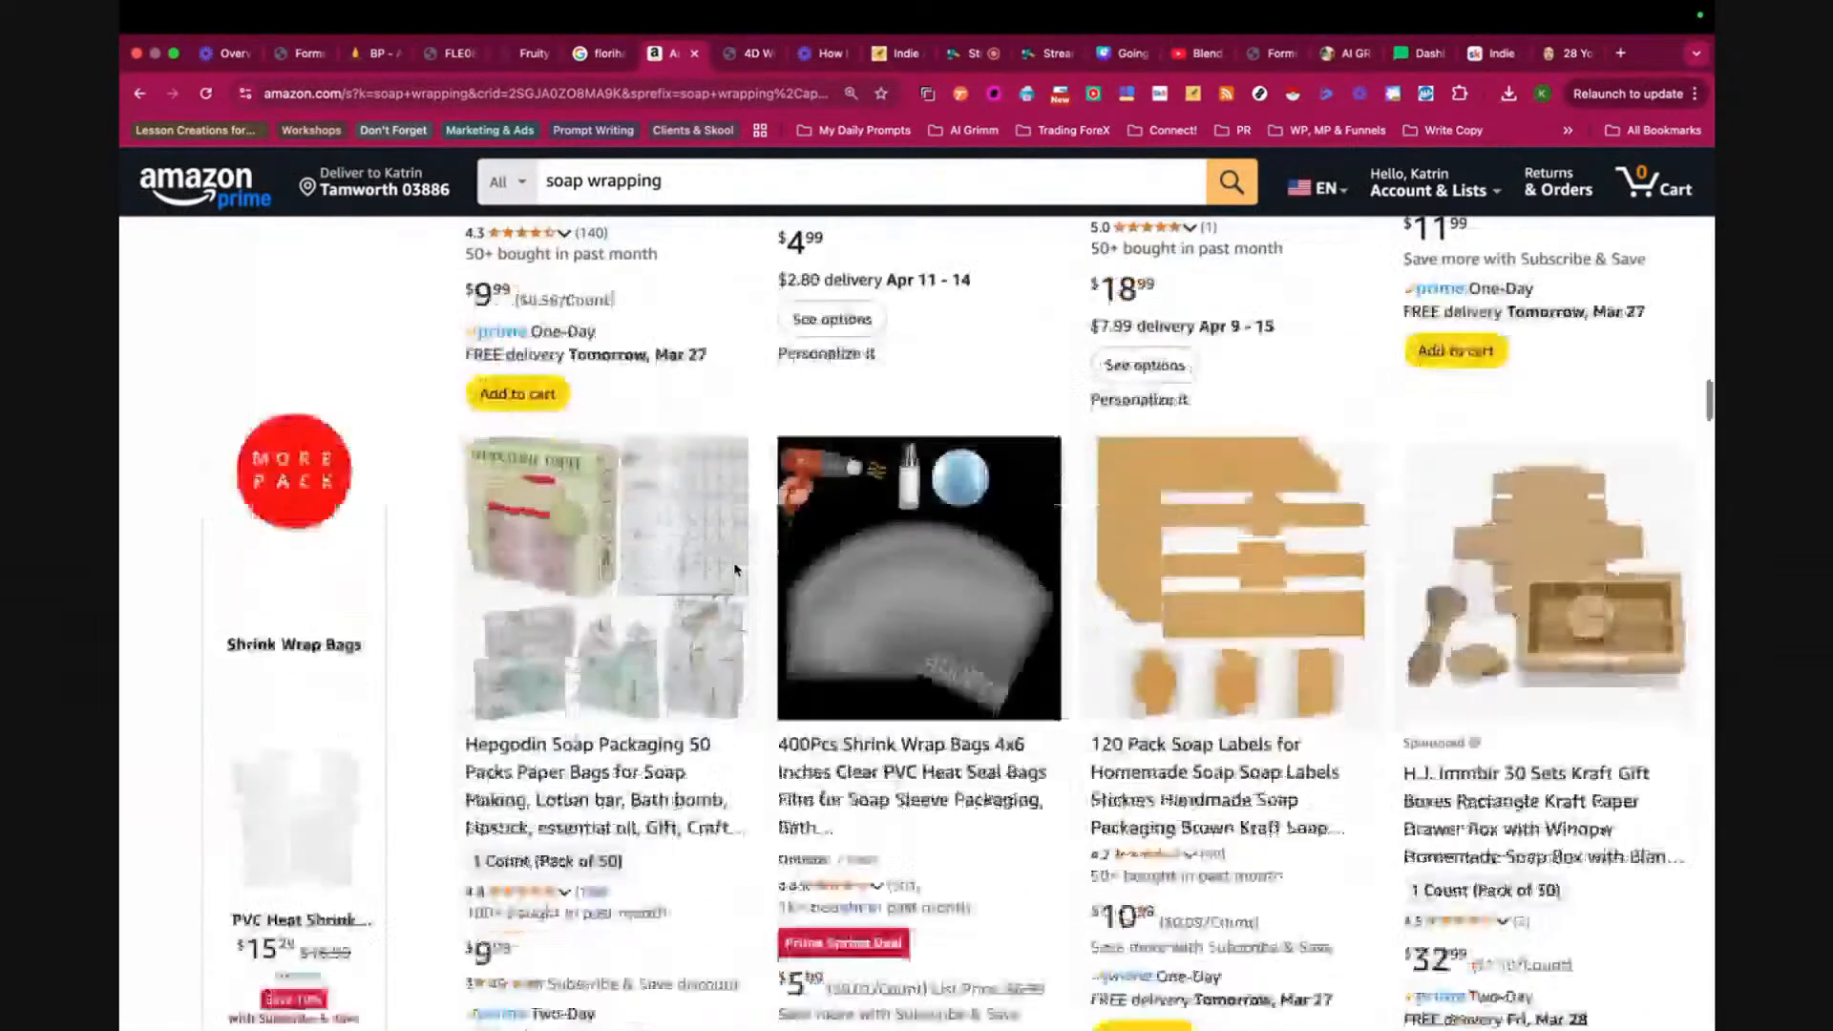
pyautogui.click(1194, 769)
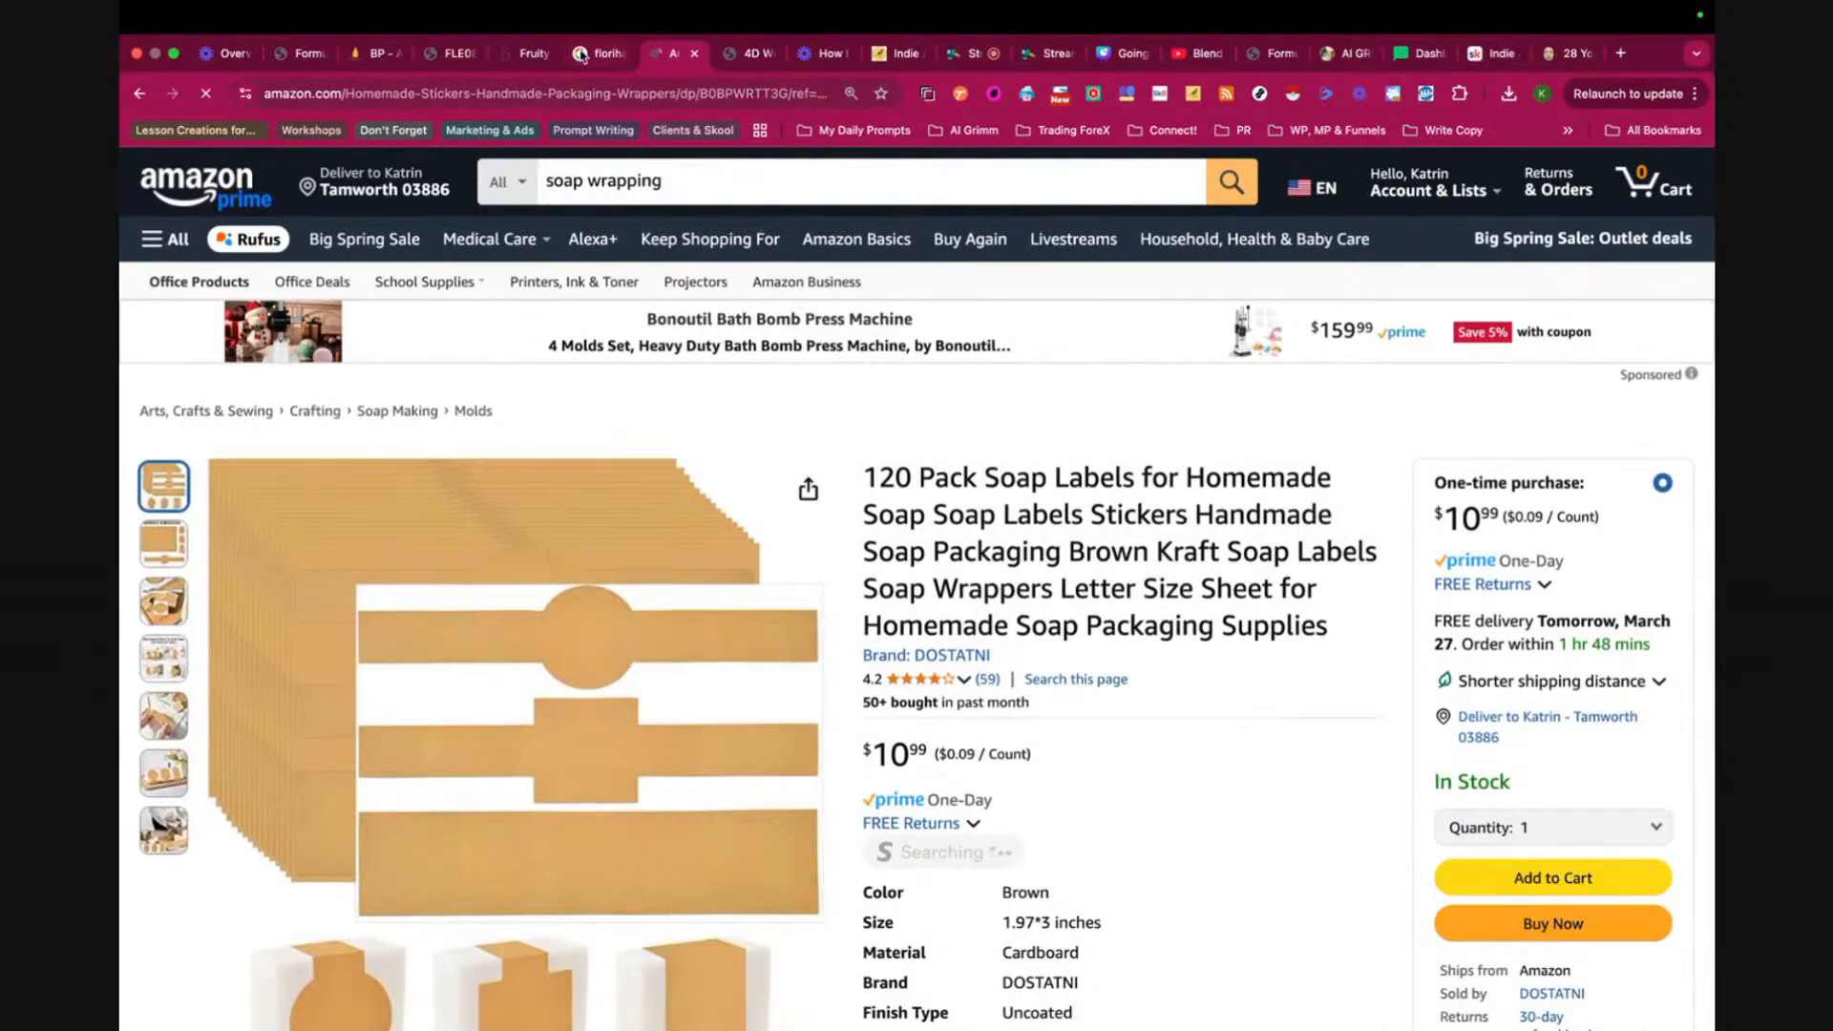
pyautogui.click(378, 54)
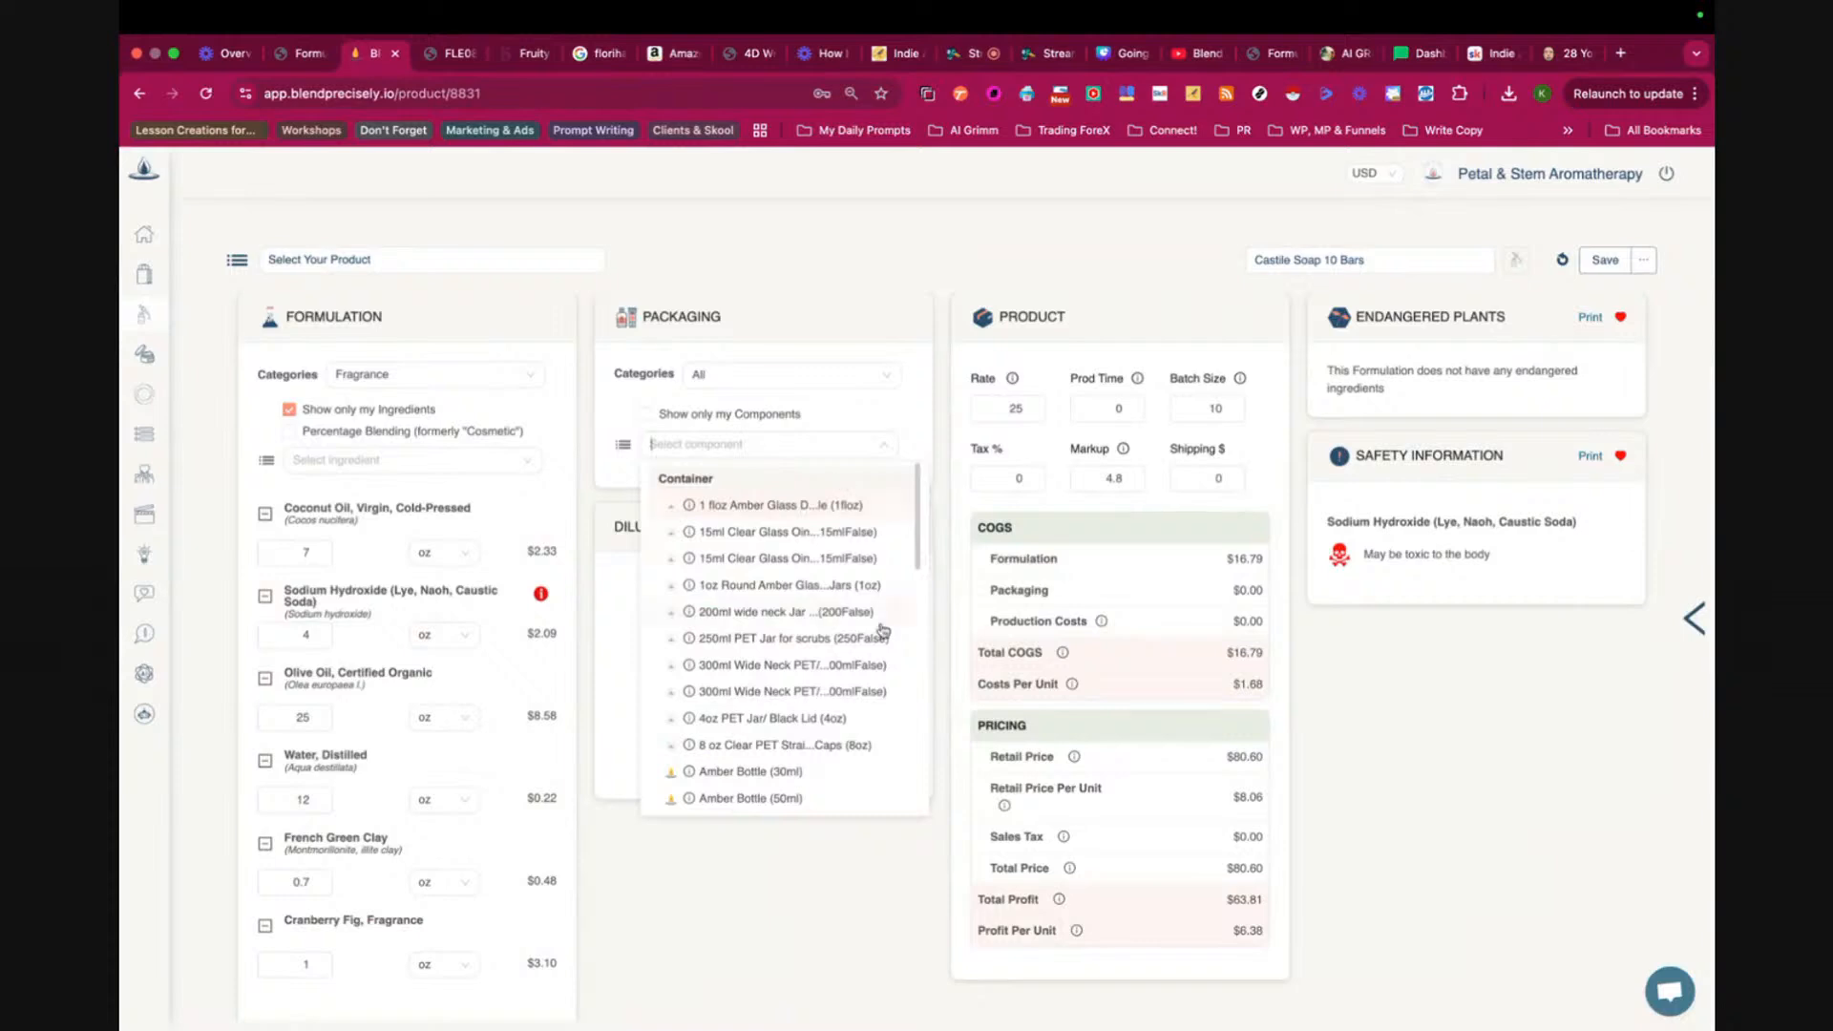
# - Leave the packaging empty and save the Castile Soap 10 Bars recipe with the markup at 4.8
pyautogui.click(823, 454)
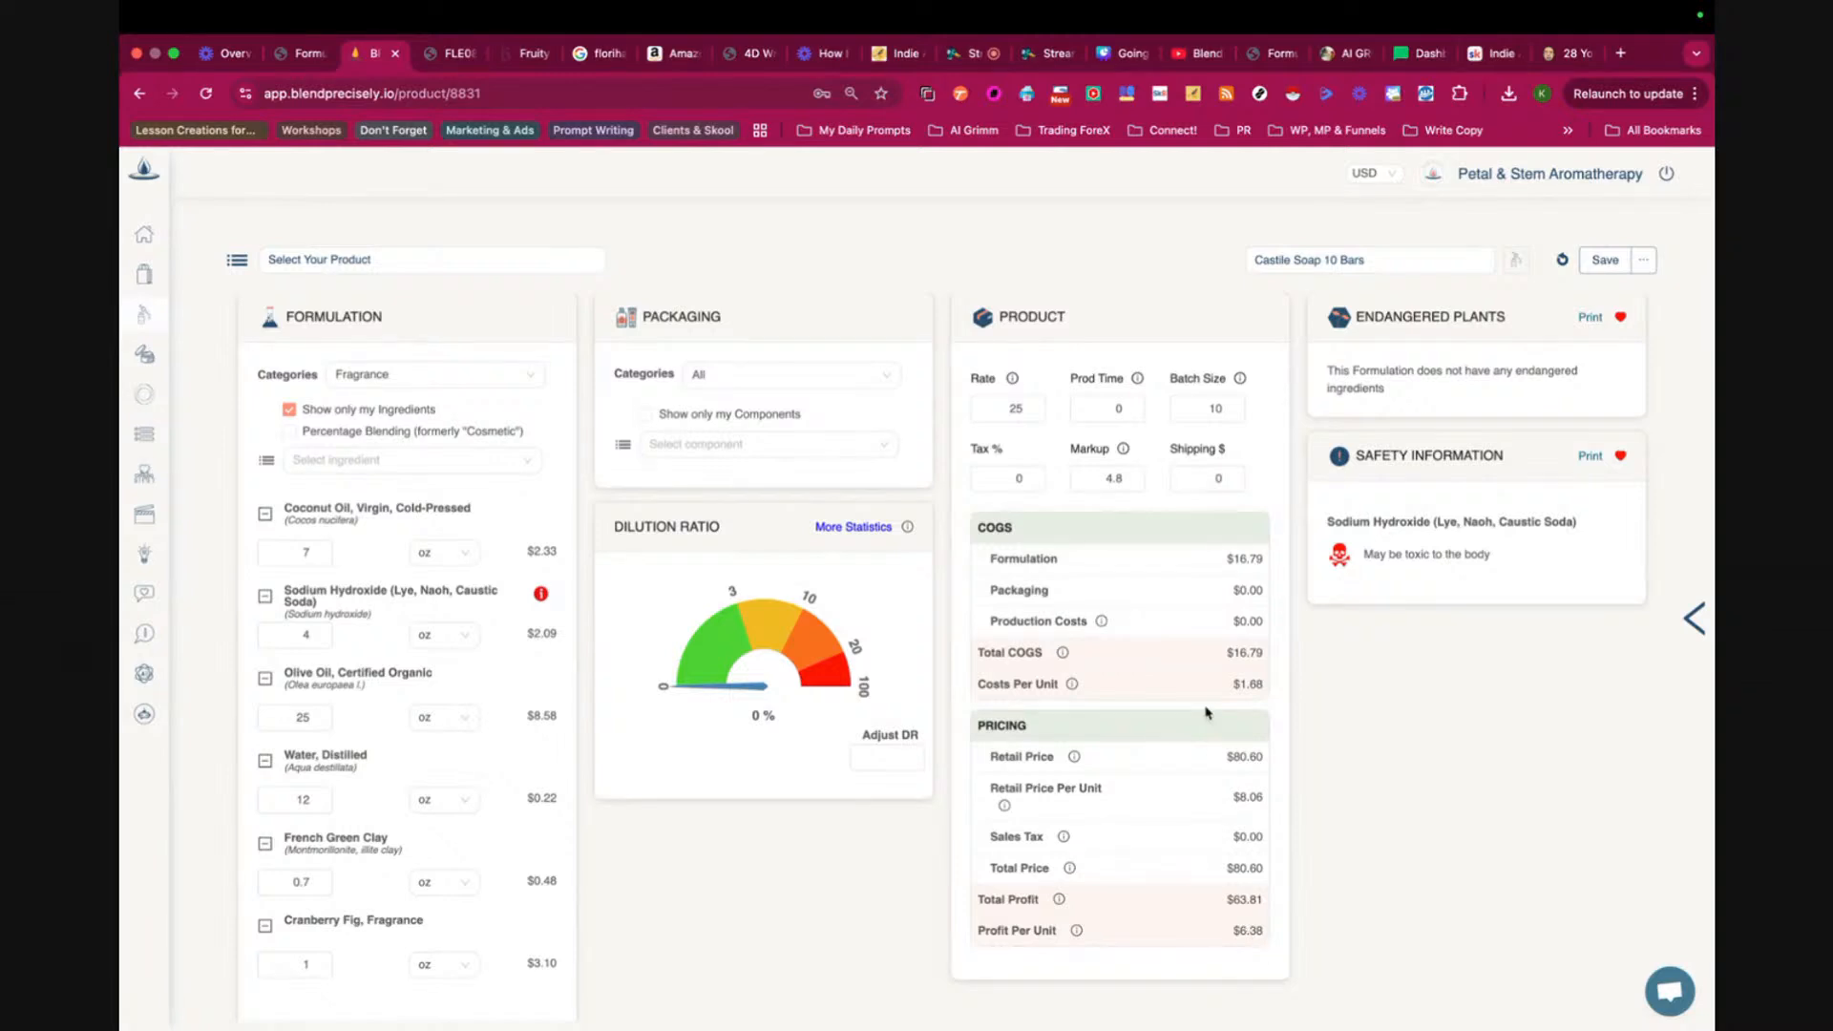
pyautogui.doubleClick(1105, 477)
pyautogui.click(1597, 261)
# - Scale the whole soap formulation by 10
pyautogui.scroll(-2, 796, 791)
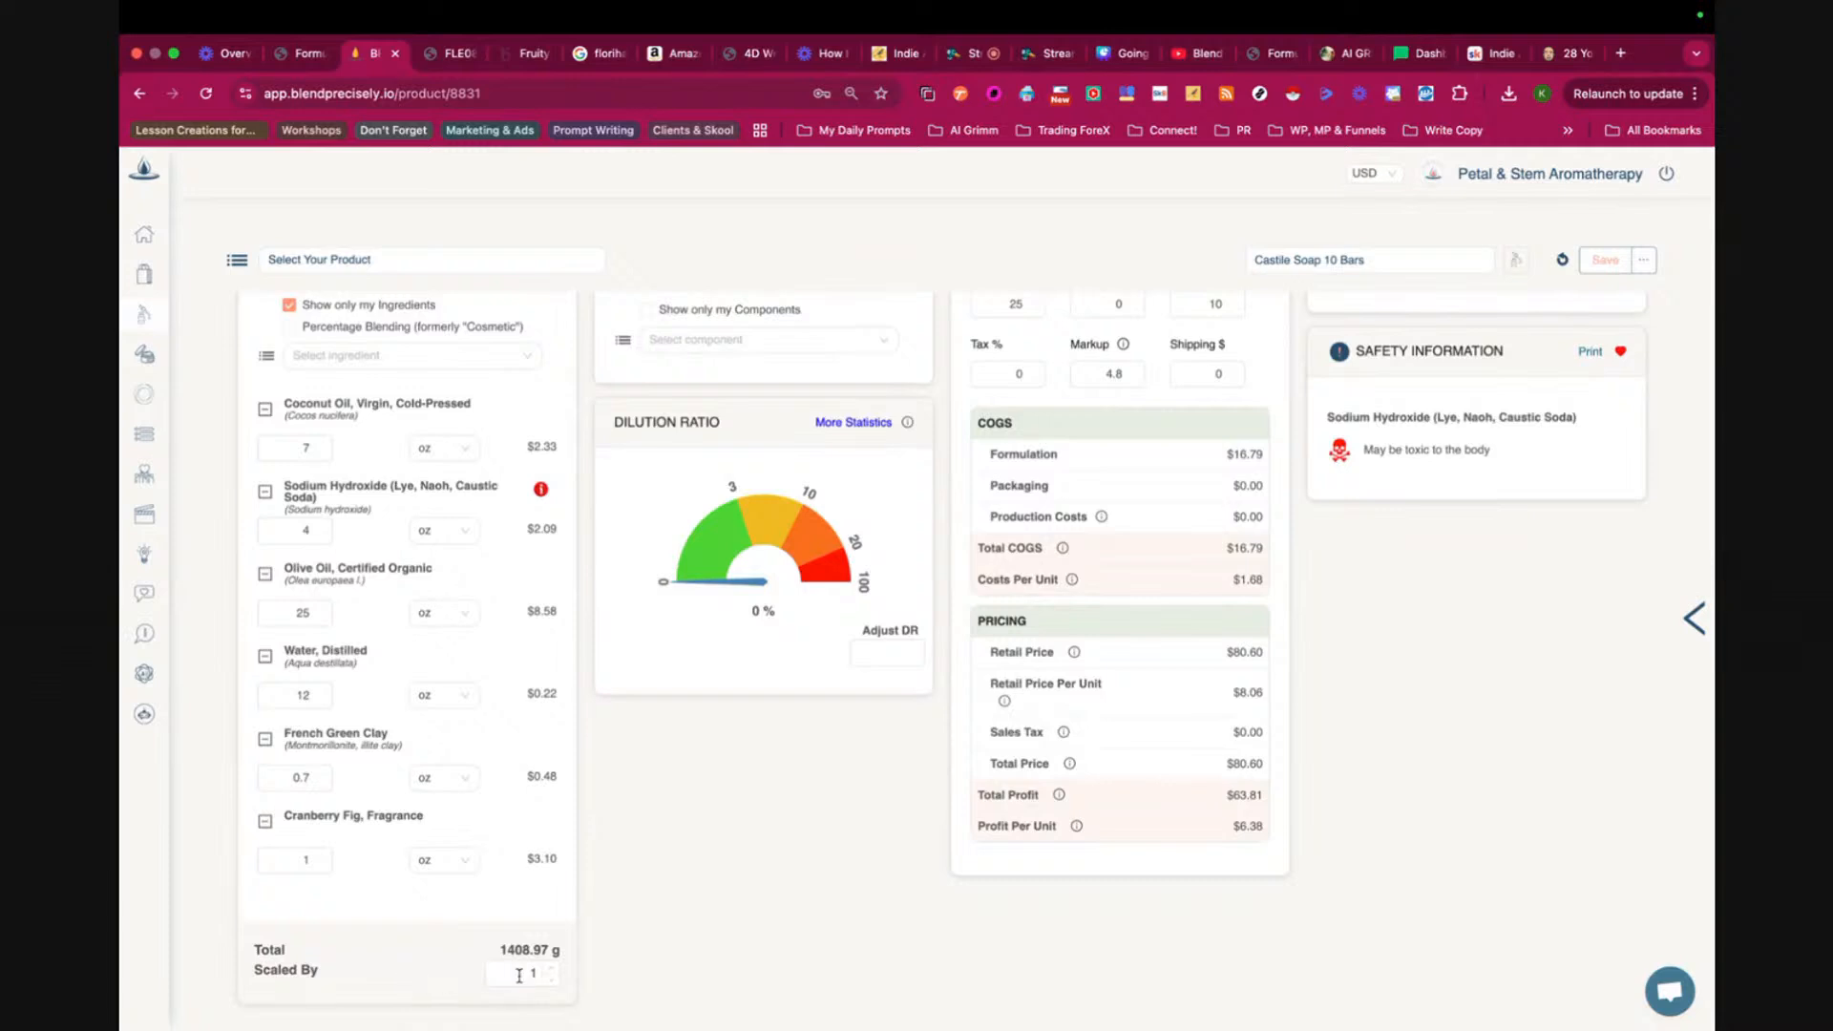
pyautogui.moveTo(519, 974); pyautogui.dragTo(561, 982)
pyautogui.scroll(2, 702, 708)
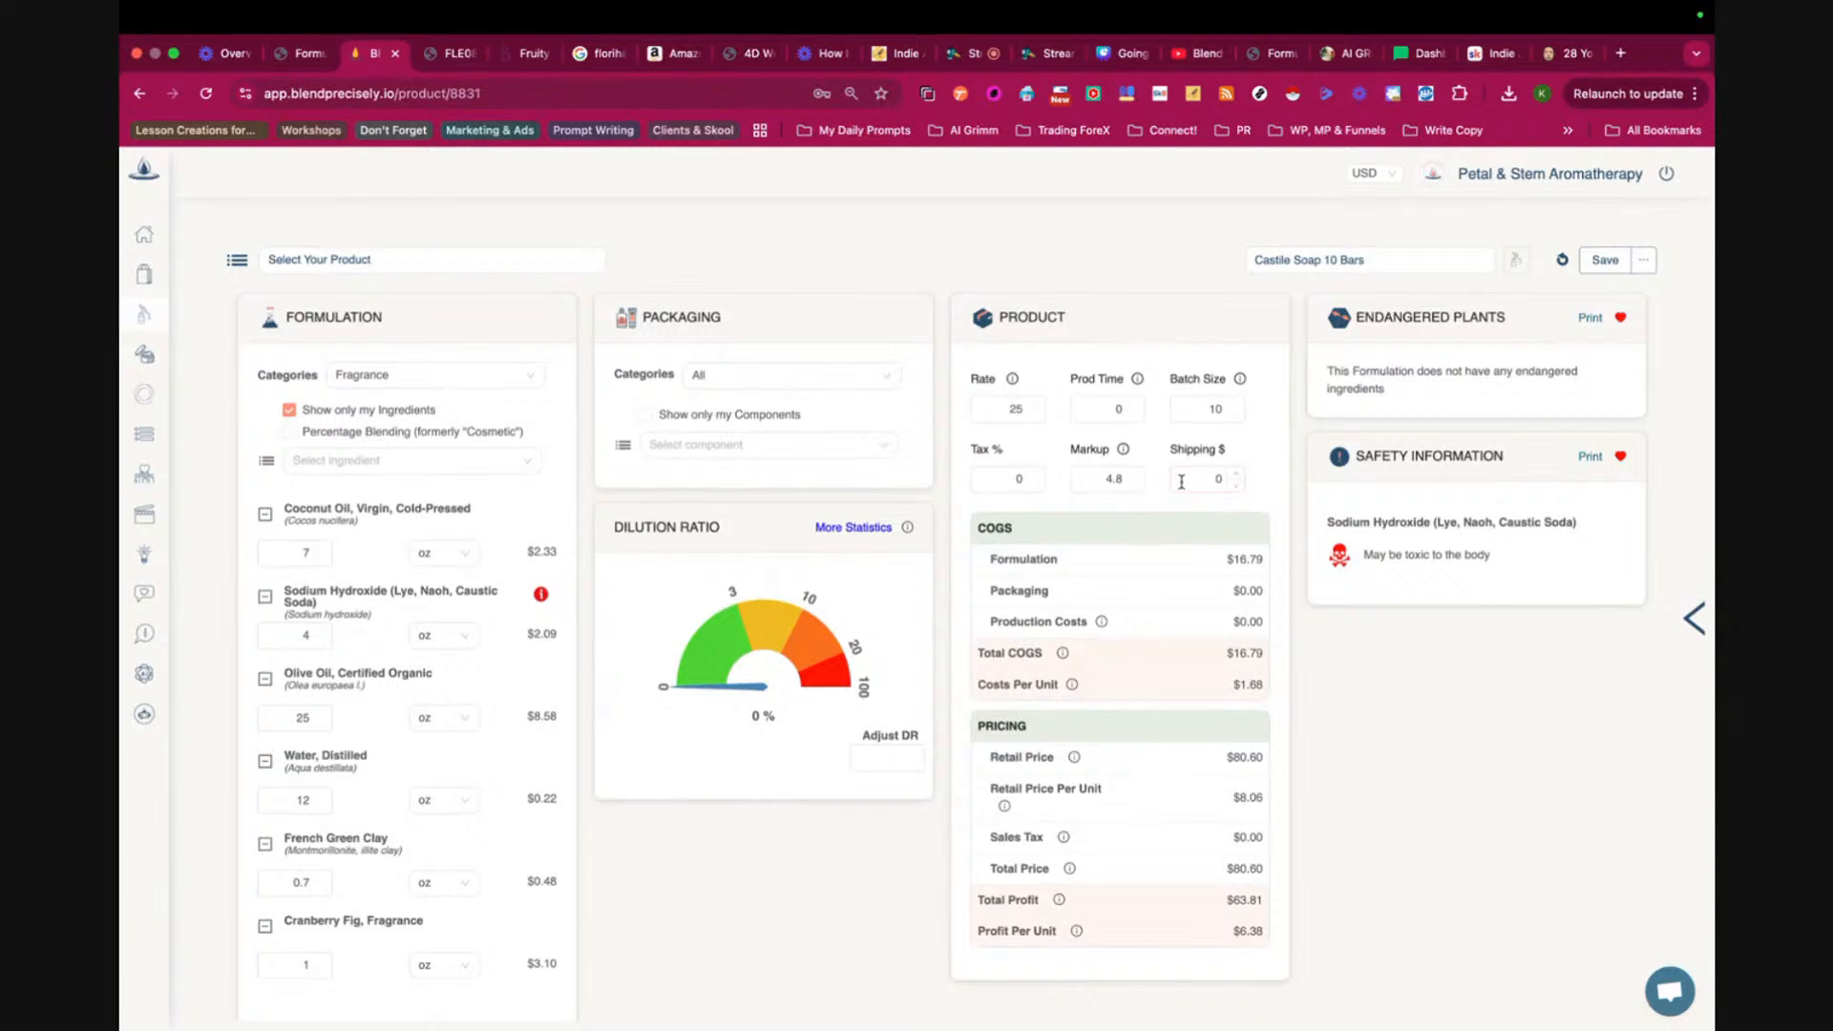
pyautogui.scroll(-2, 1181, 482)
pyautogui.write('10')
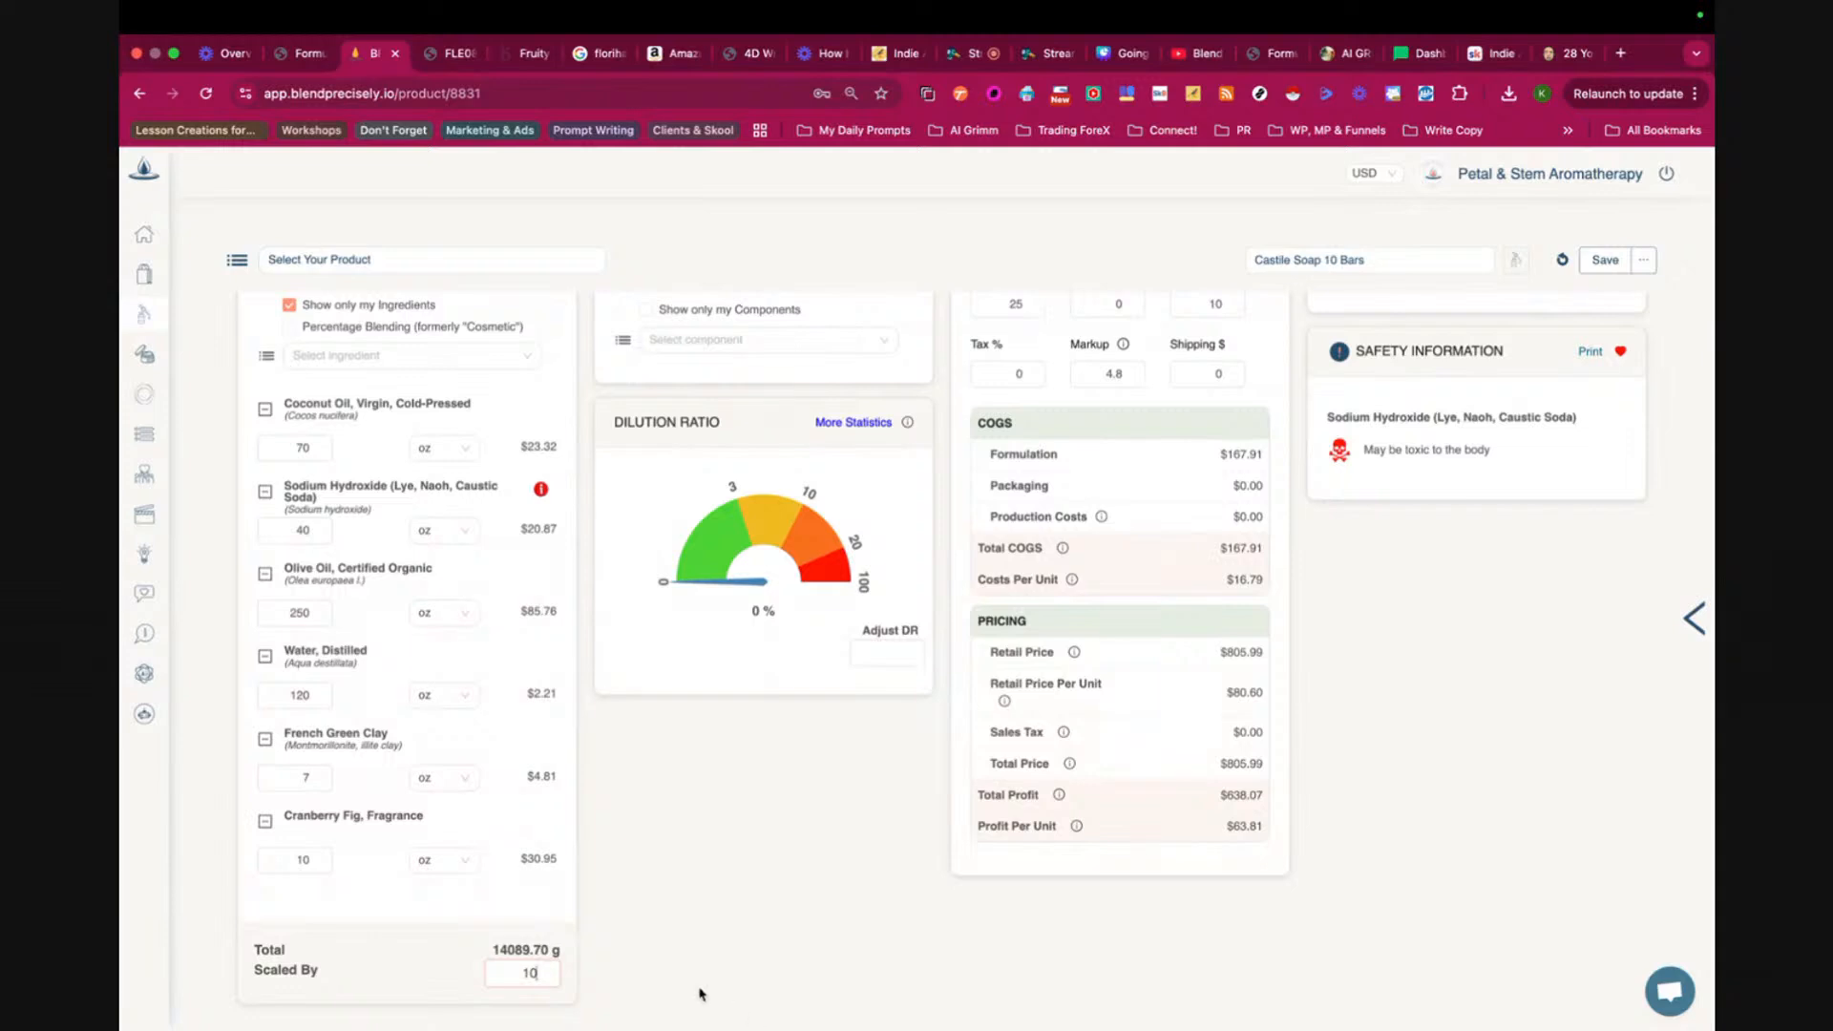
# - Check the scaled formulation cost and set the batch size to 100
pyautogui.scroll(2, 702, 994)
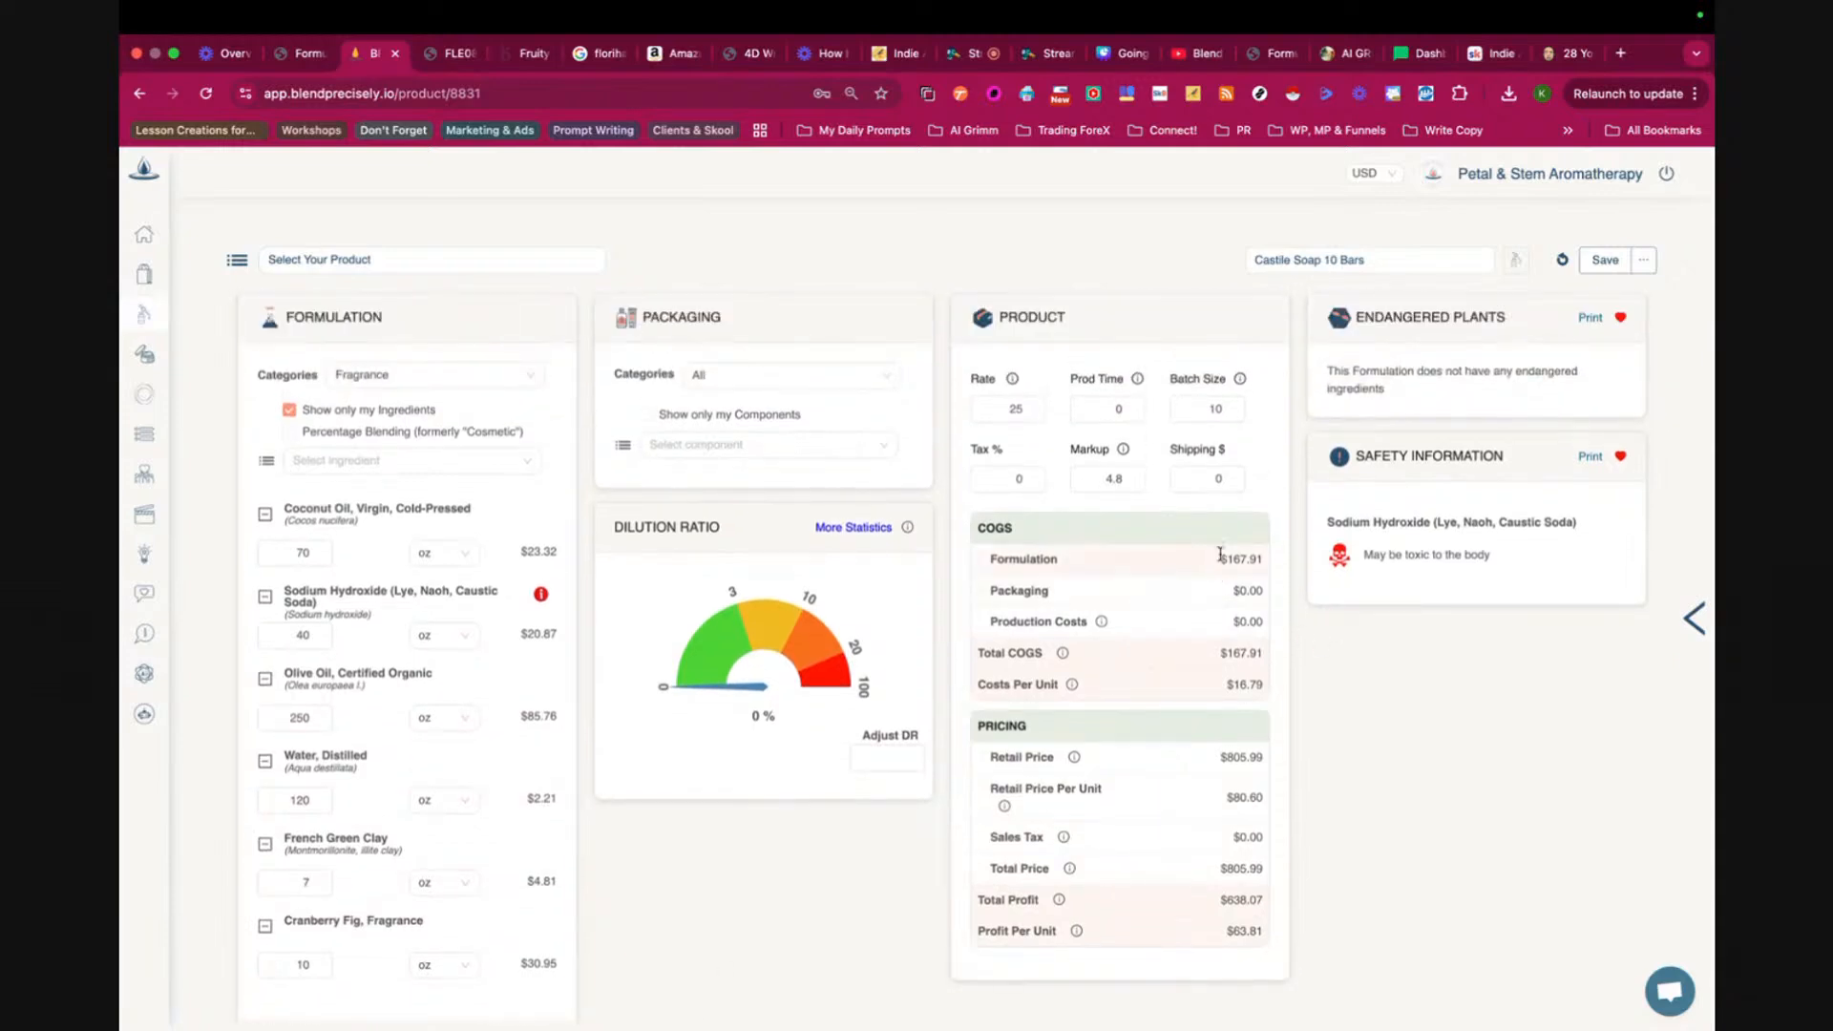
pyautogui.moveTo(1223, 560); pyautogui.dragTo(1274, 560)
pyautogui.click(1286, 728)
pyautogui.click(1207, 411)
pyautogui.write('0')
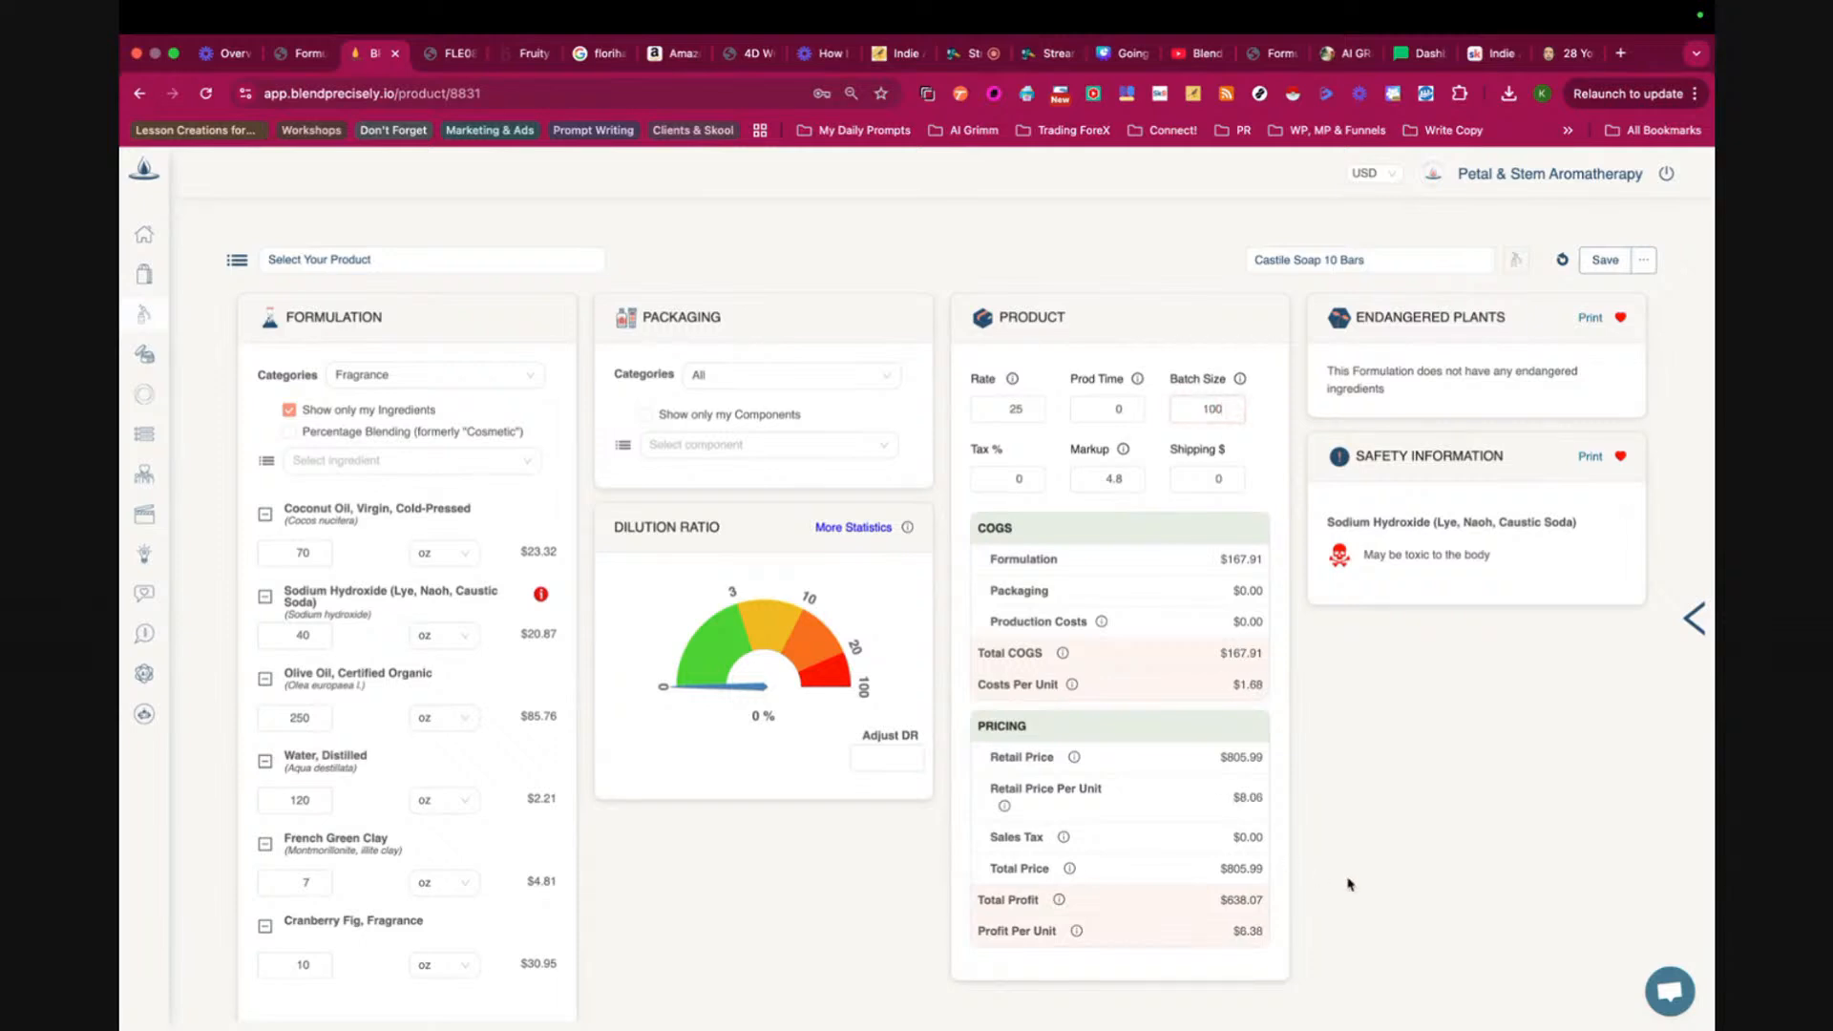
# - Review the scaled ingredient amounts and pricing, and set the formulation's scaling back to 1
pyautogui.scroll(-2, 1348, 884)
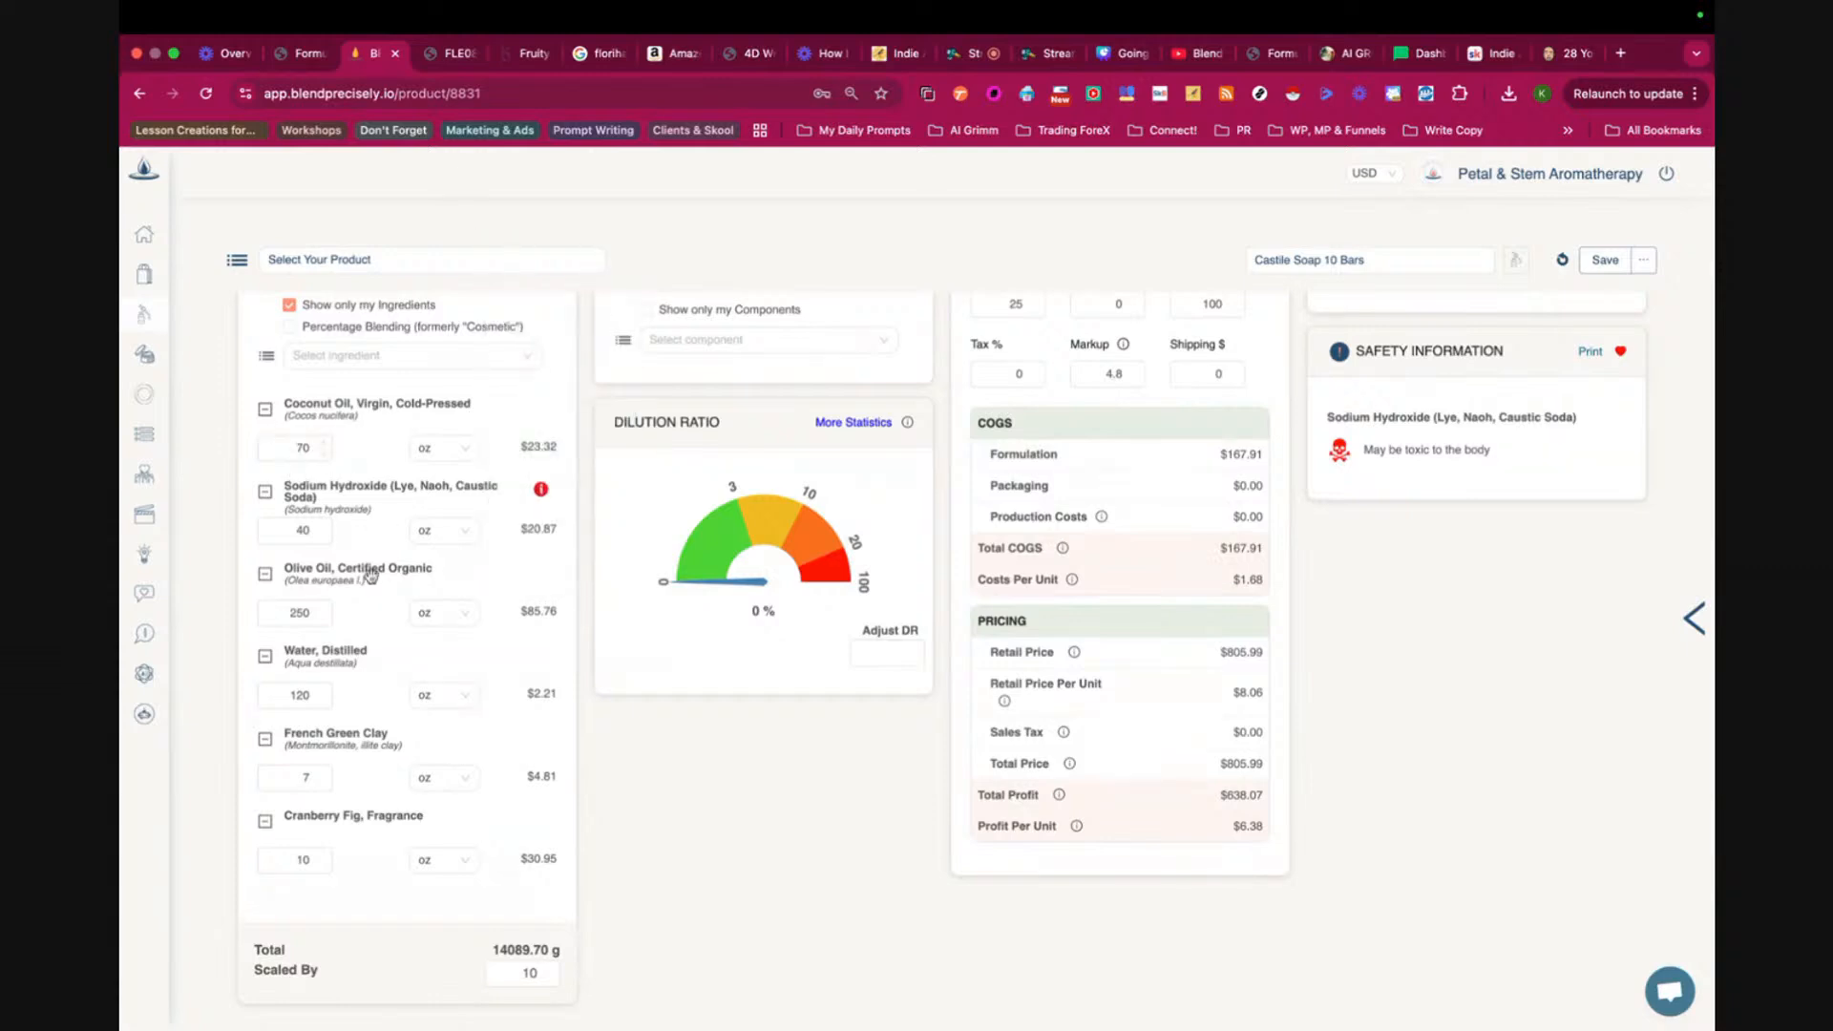
pyautogui.moveTo(371, 573)
pyautogui.scroll(1, 684, 795)
pyautogui.scroll(2, 684, 795)
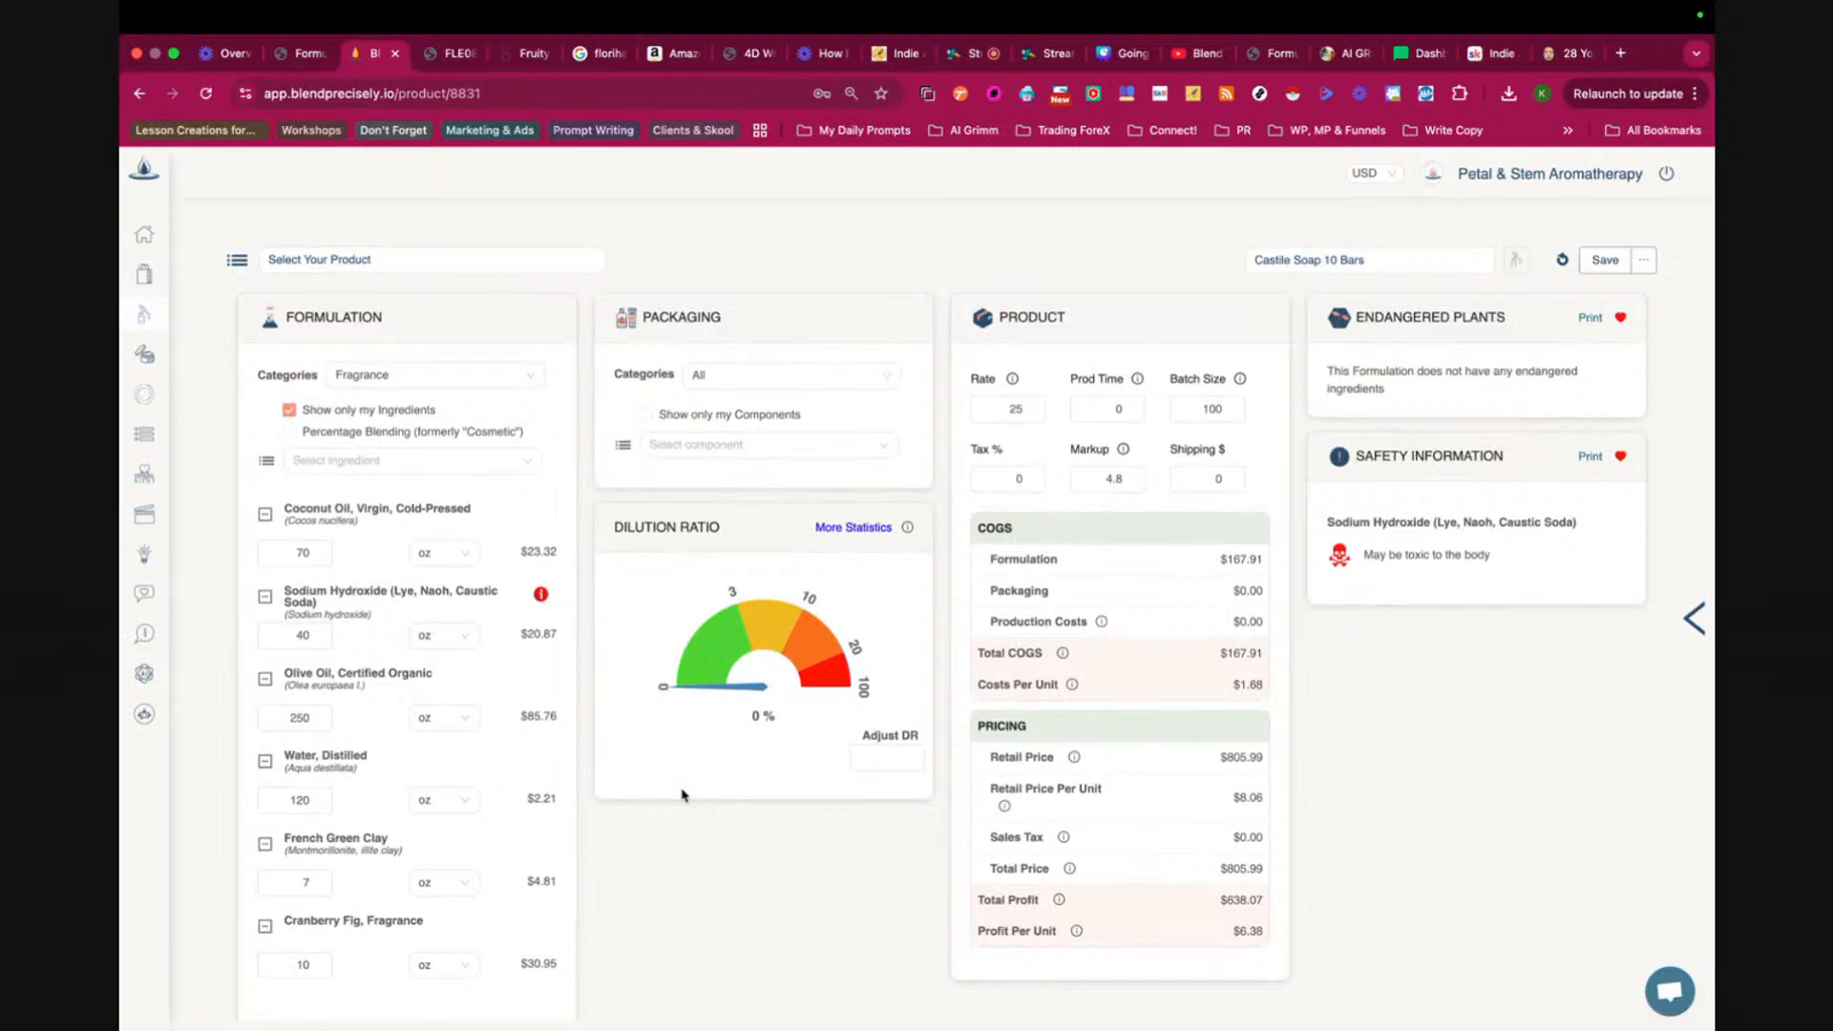
pyautogui.scroll(-2, 683, 796)
pyautogui.click(535, 972)
pyautogui.press('BackSpace')
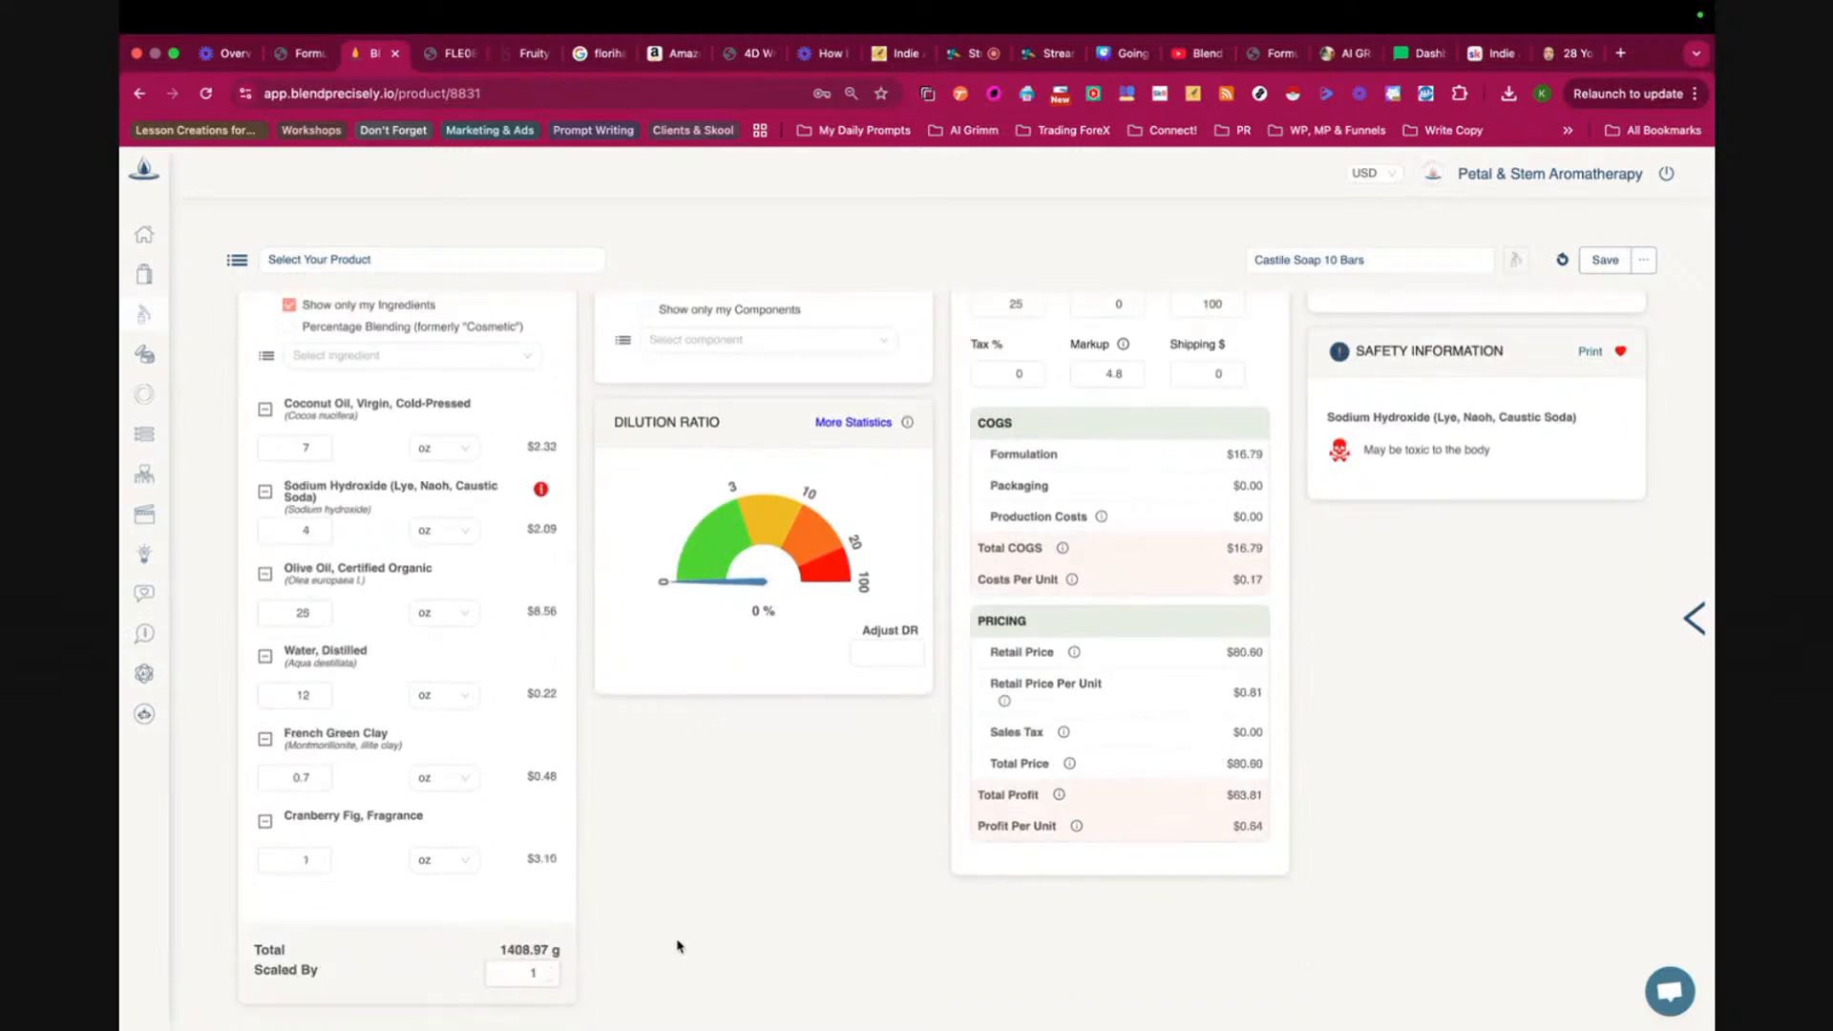
pyautogui.scroll(2, 675, 945)
pyautogui.scroll(-3, 675, 945)
pyautogui.scroll(3, 674, 945)
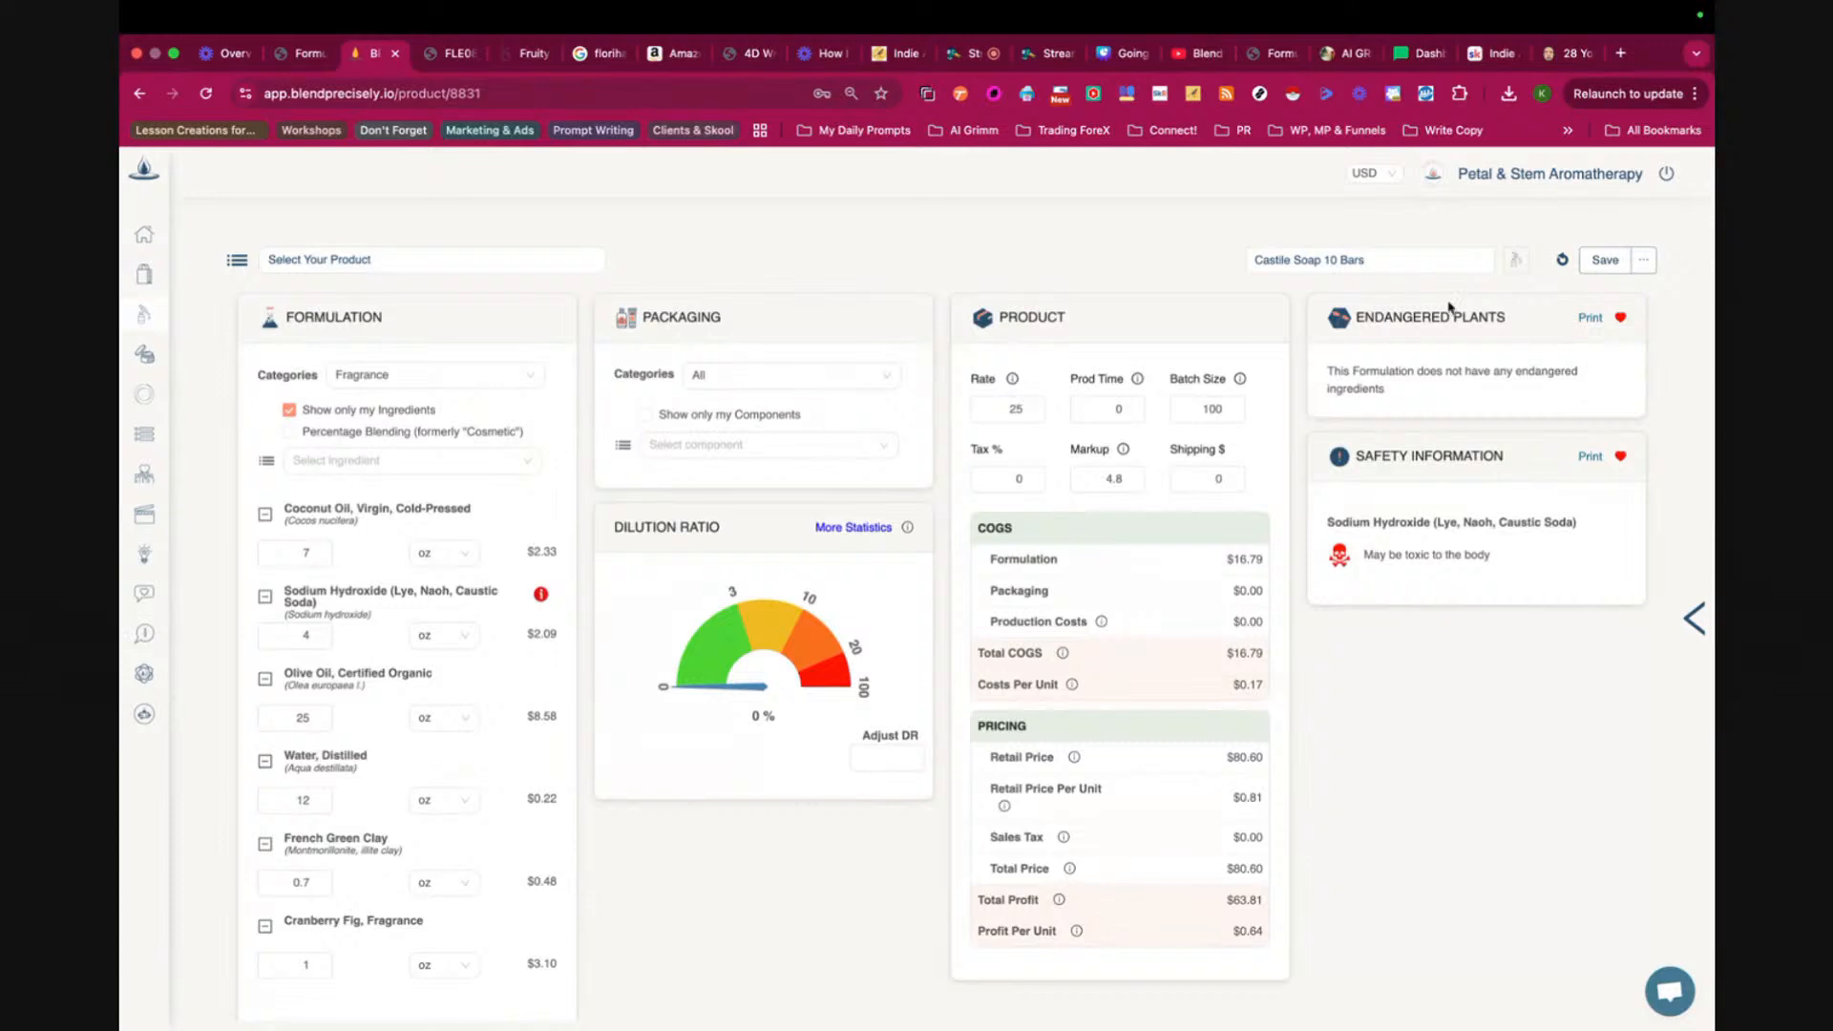
# - Save a percentage version of the recipe as Castile Soap 10 Bars - Percentage
pyautogui.click(1643, 261)
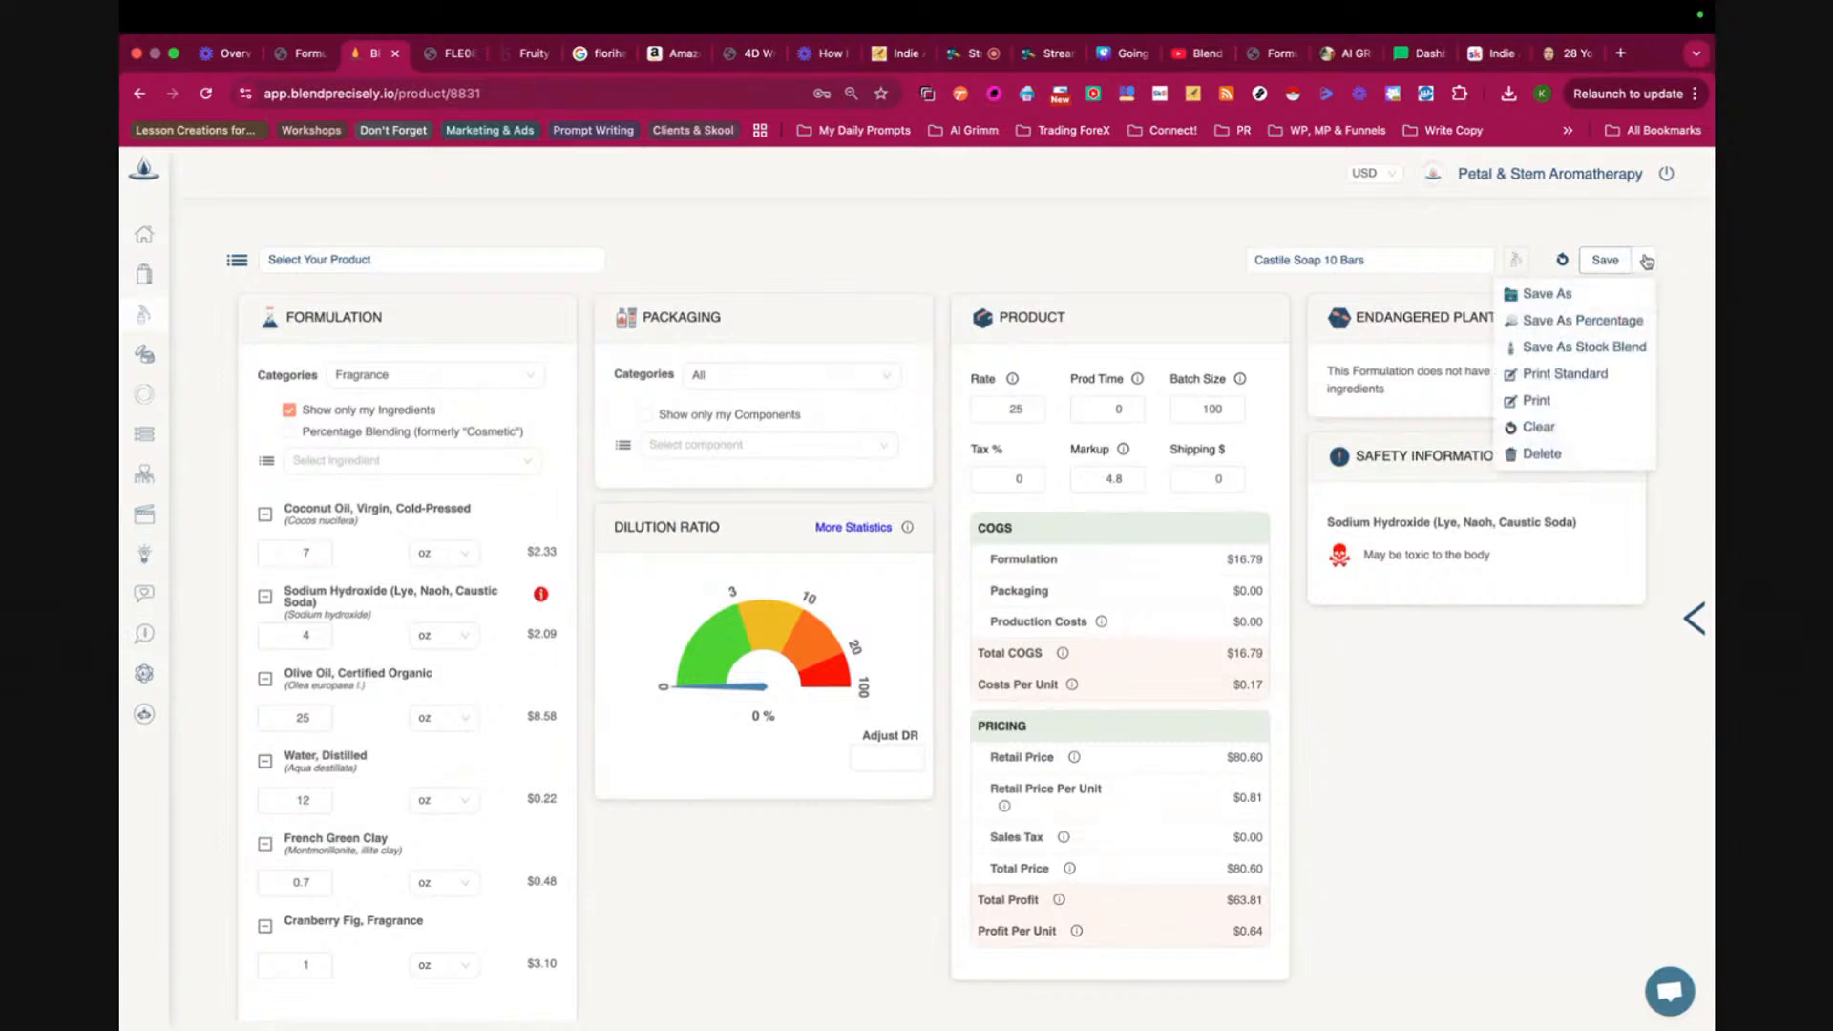
pyautogui.click(1601, 324)
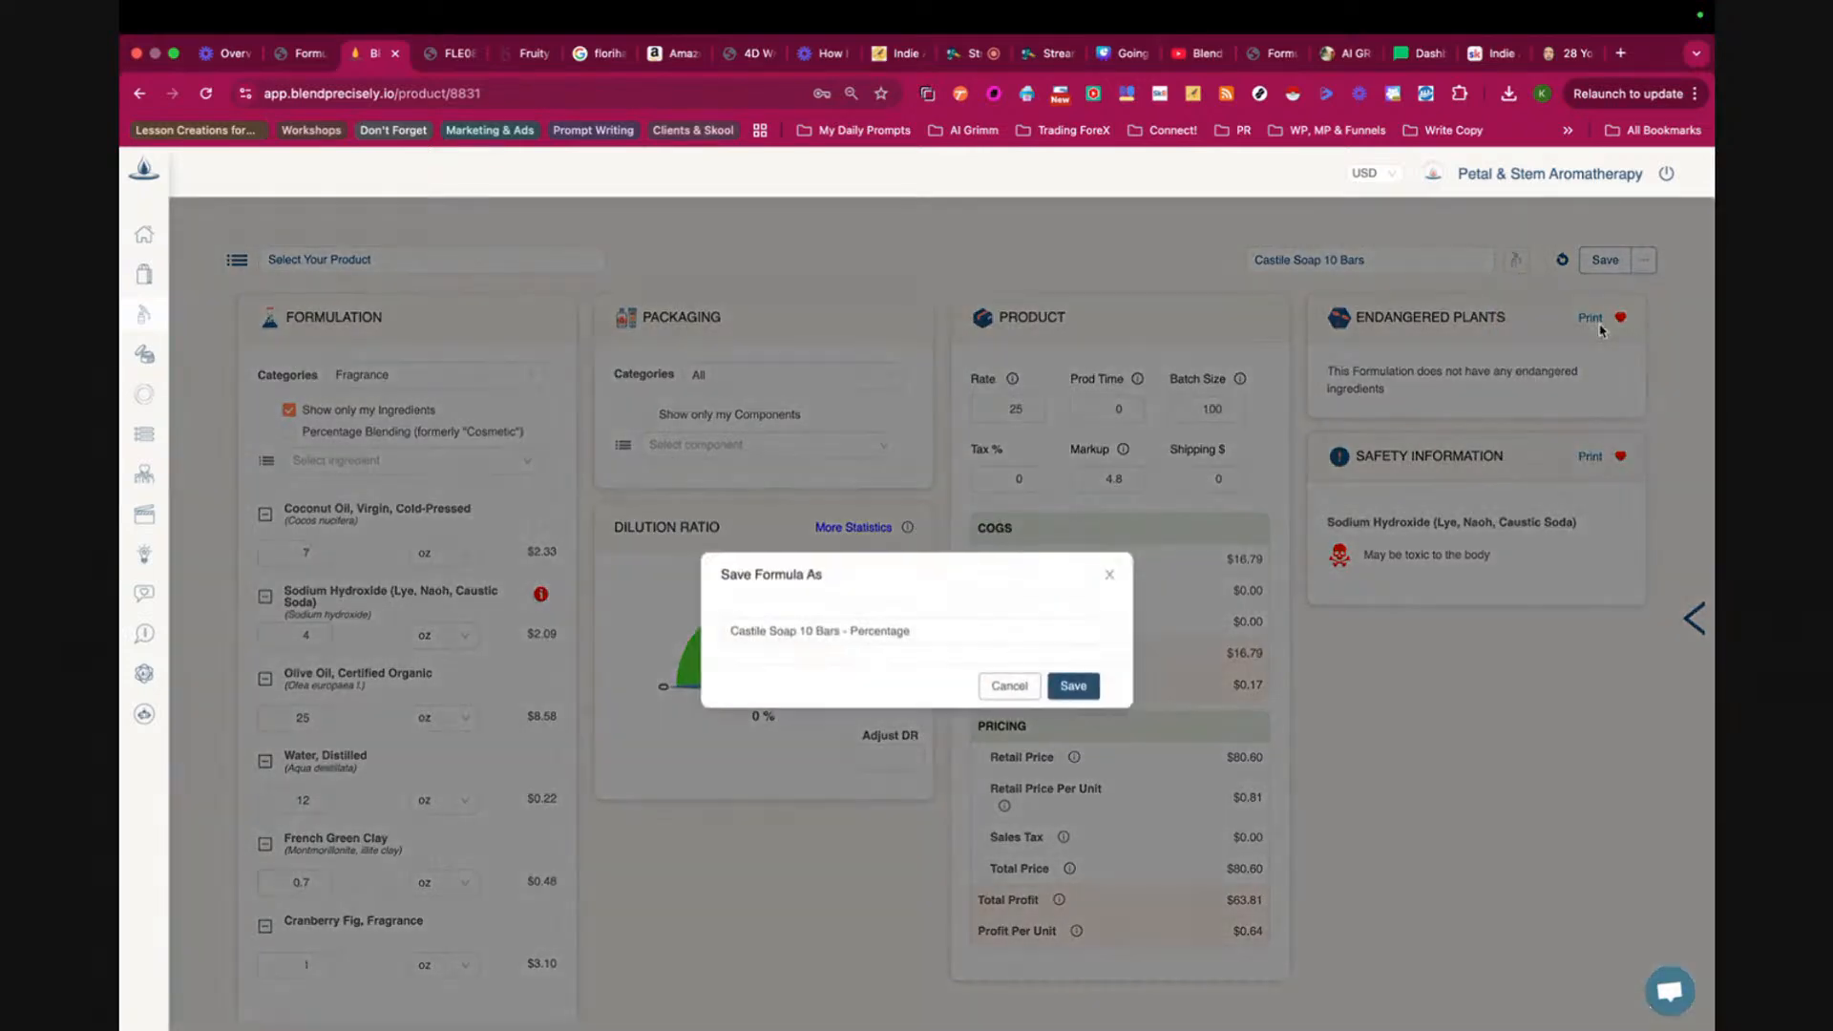
pyautogui.click(1081, 689)
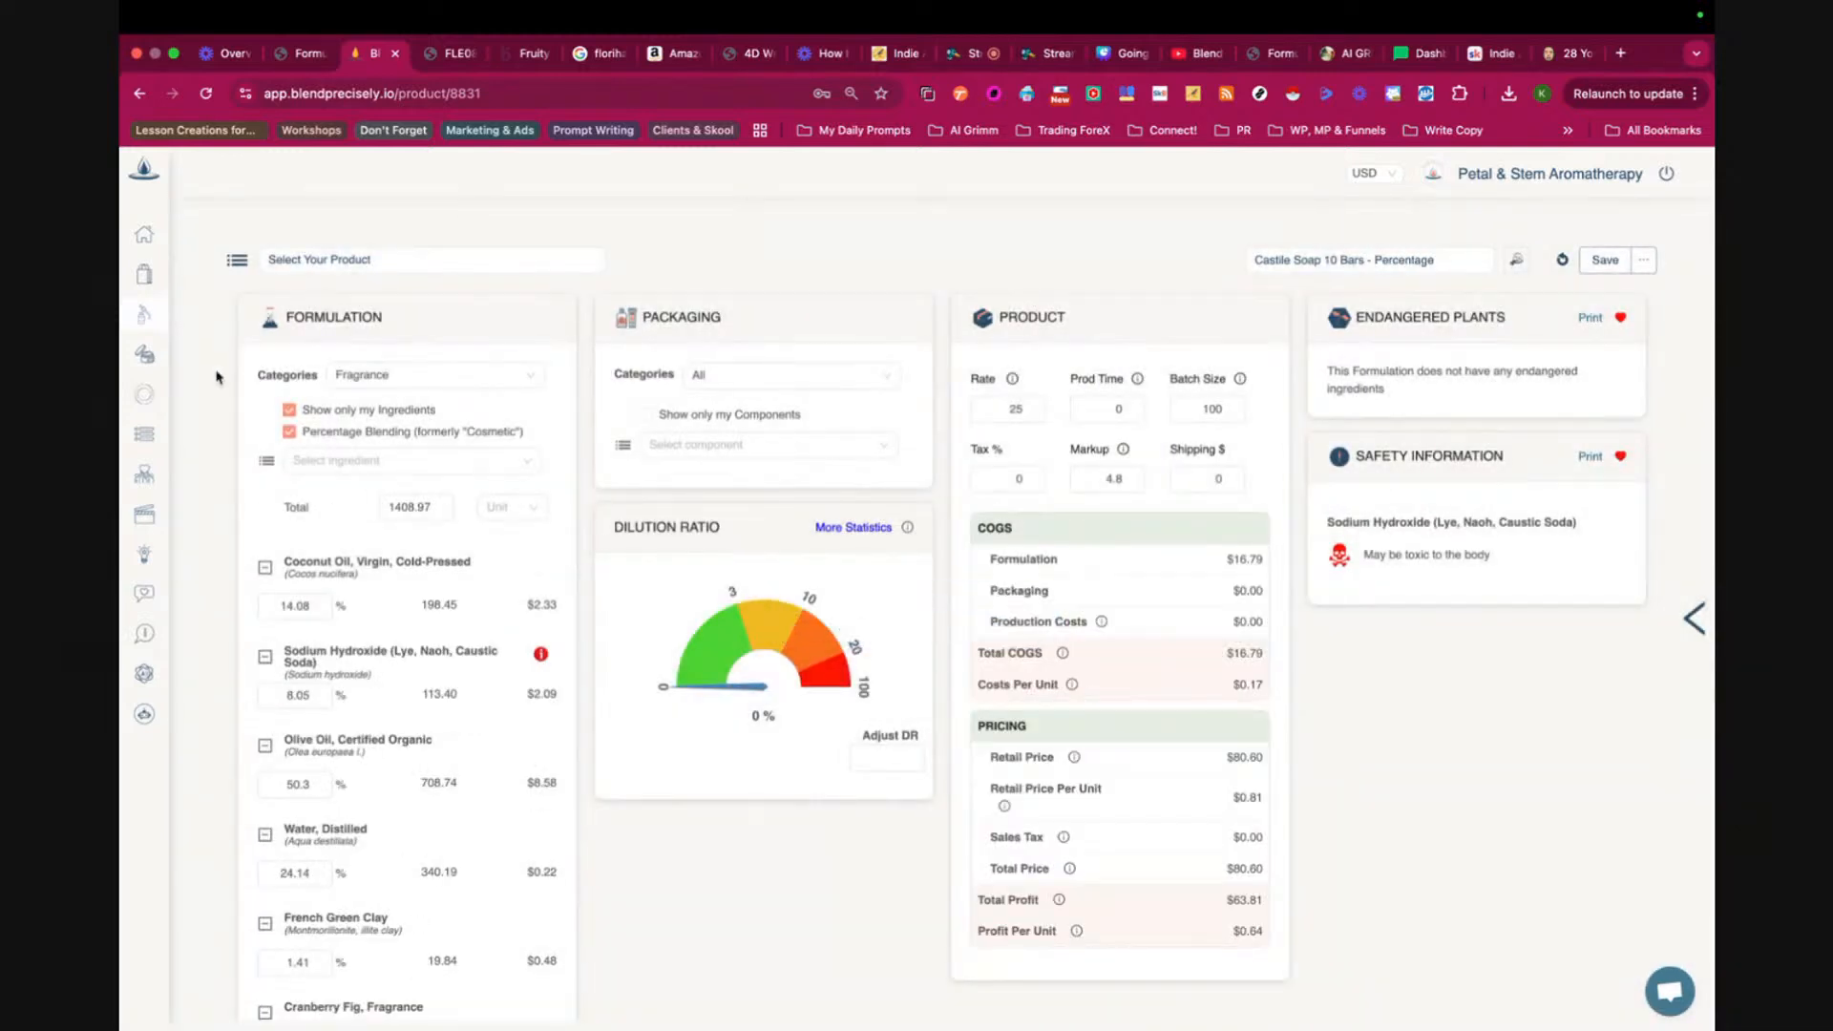
# - Go to the Skincare formulator, search the products for "cast" and open Castile Soap 10 Bars - Percentage
pyautogui.moveTo(219, 267)
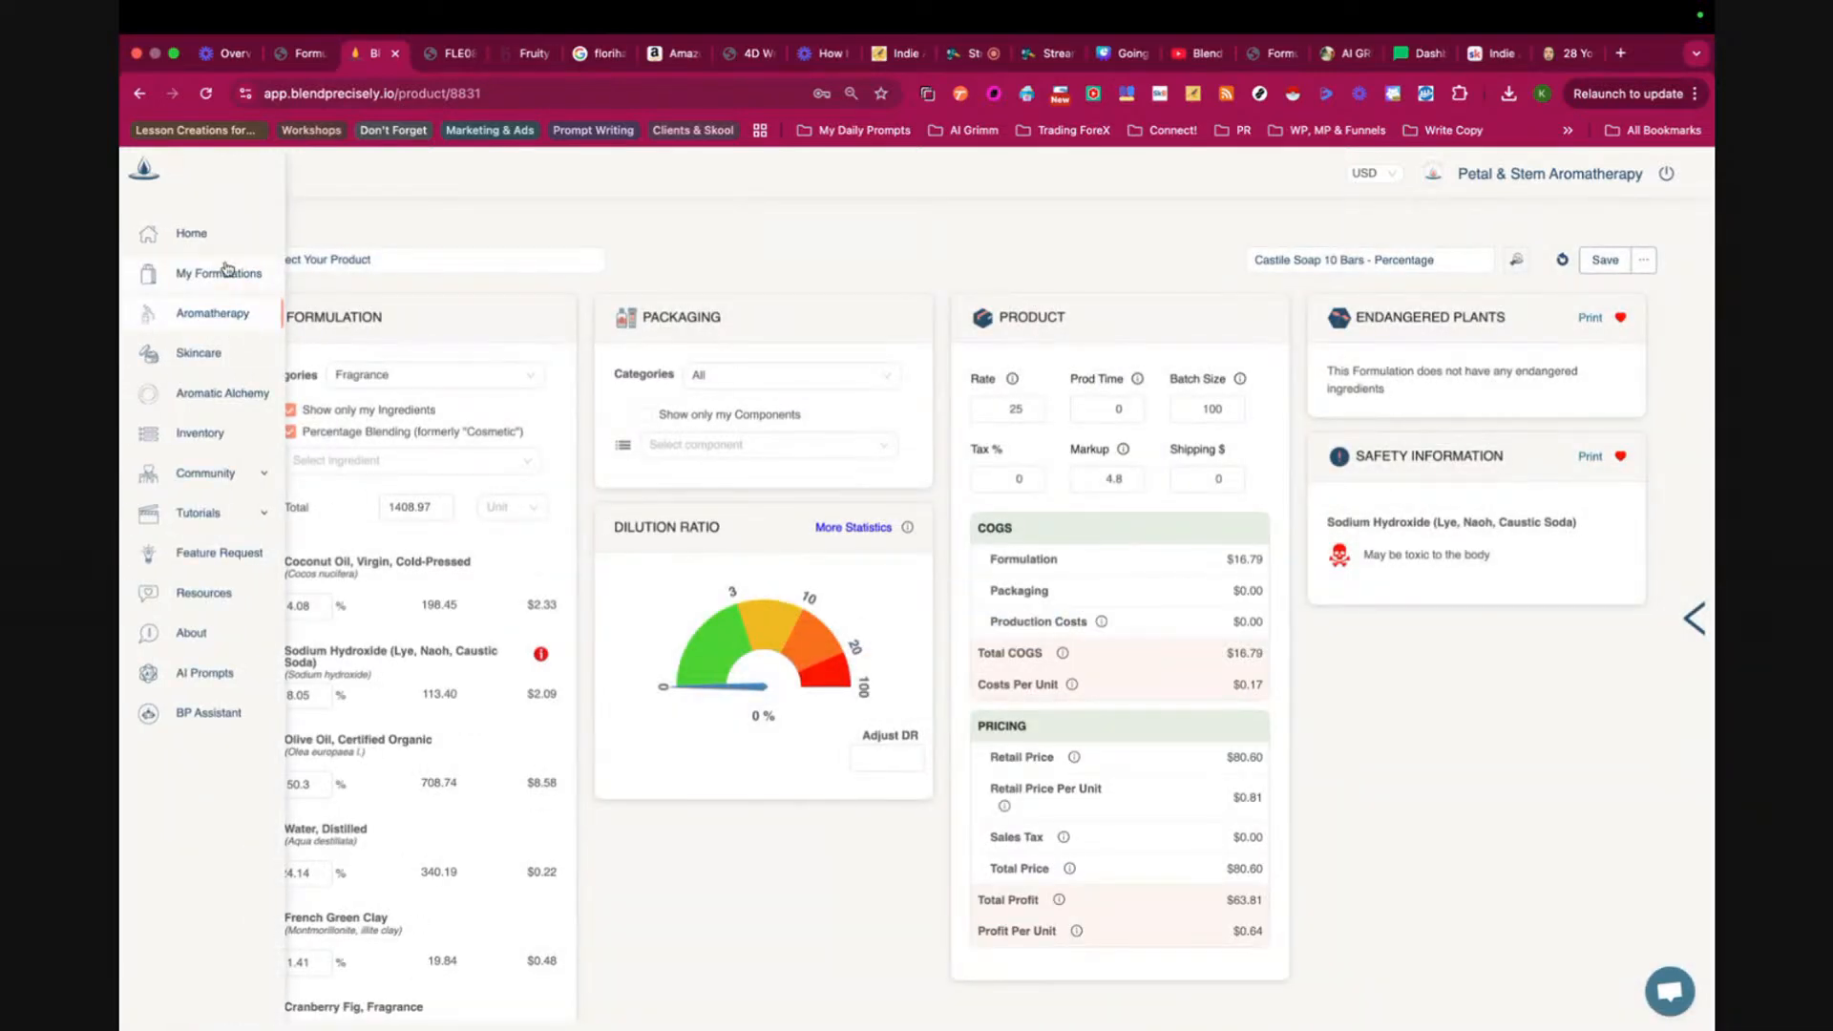
pyautogui.click(206, 358)
pyautogui.click(434, 263)
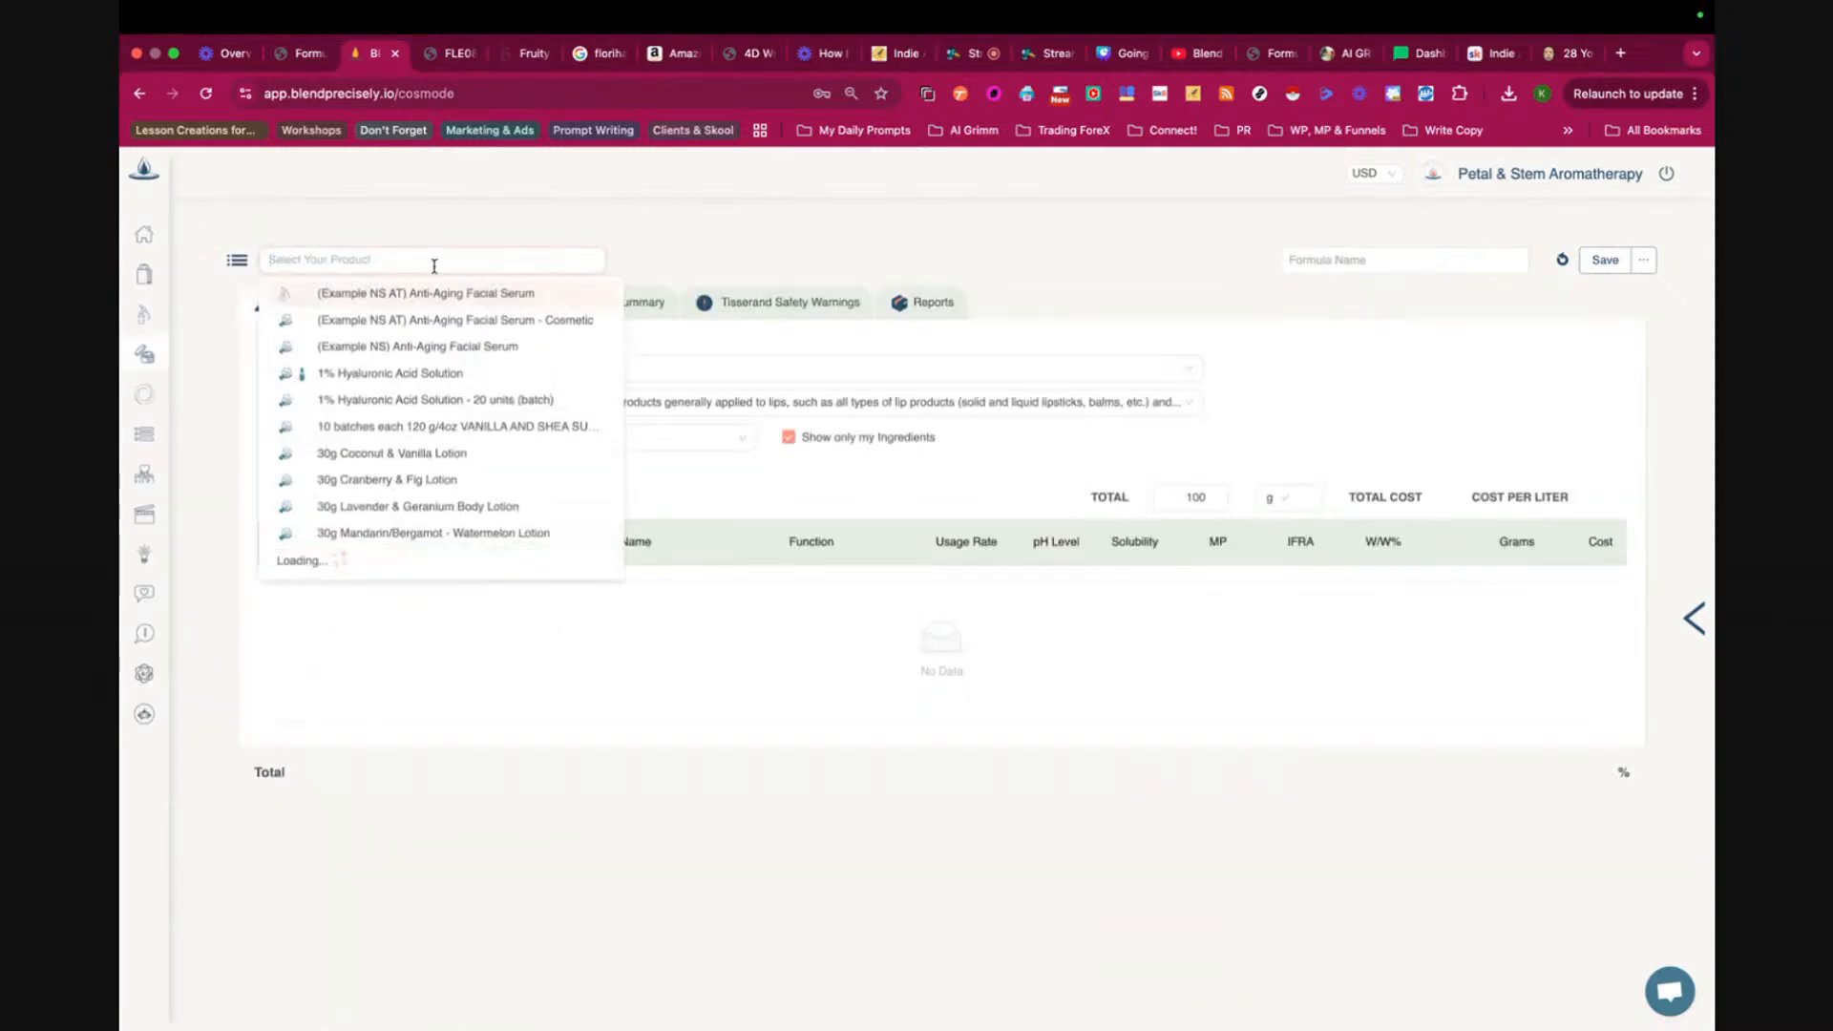
pyautogui.write('cast')
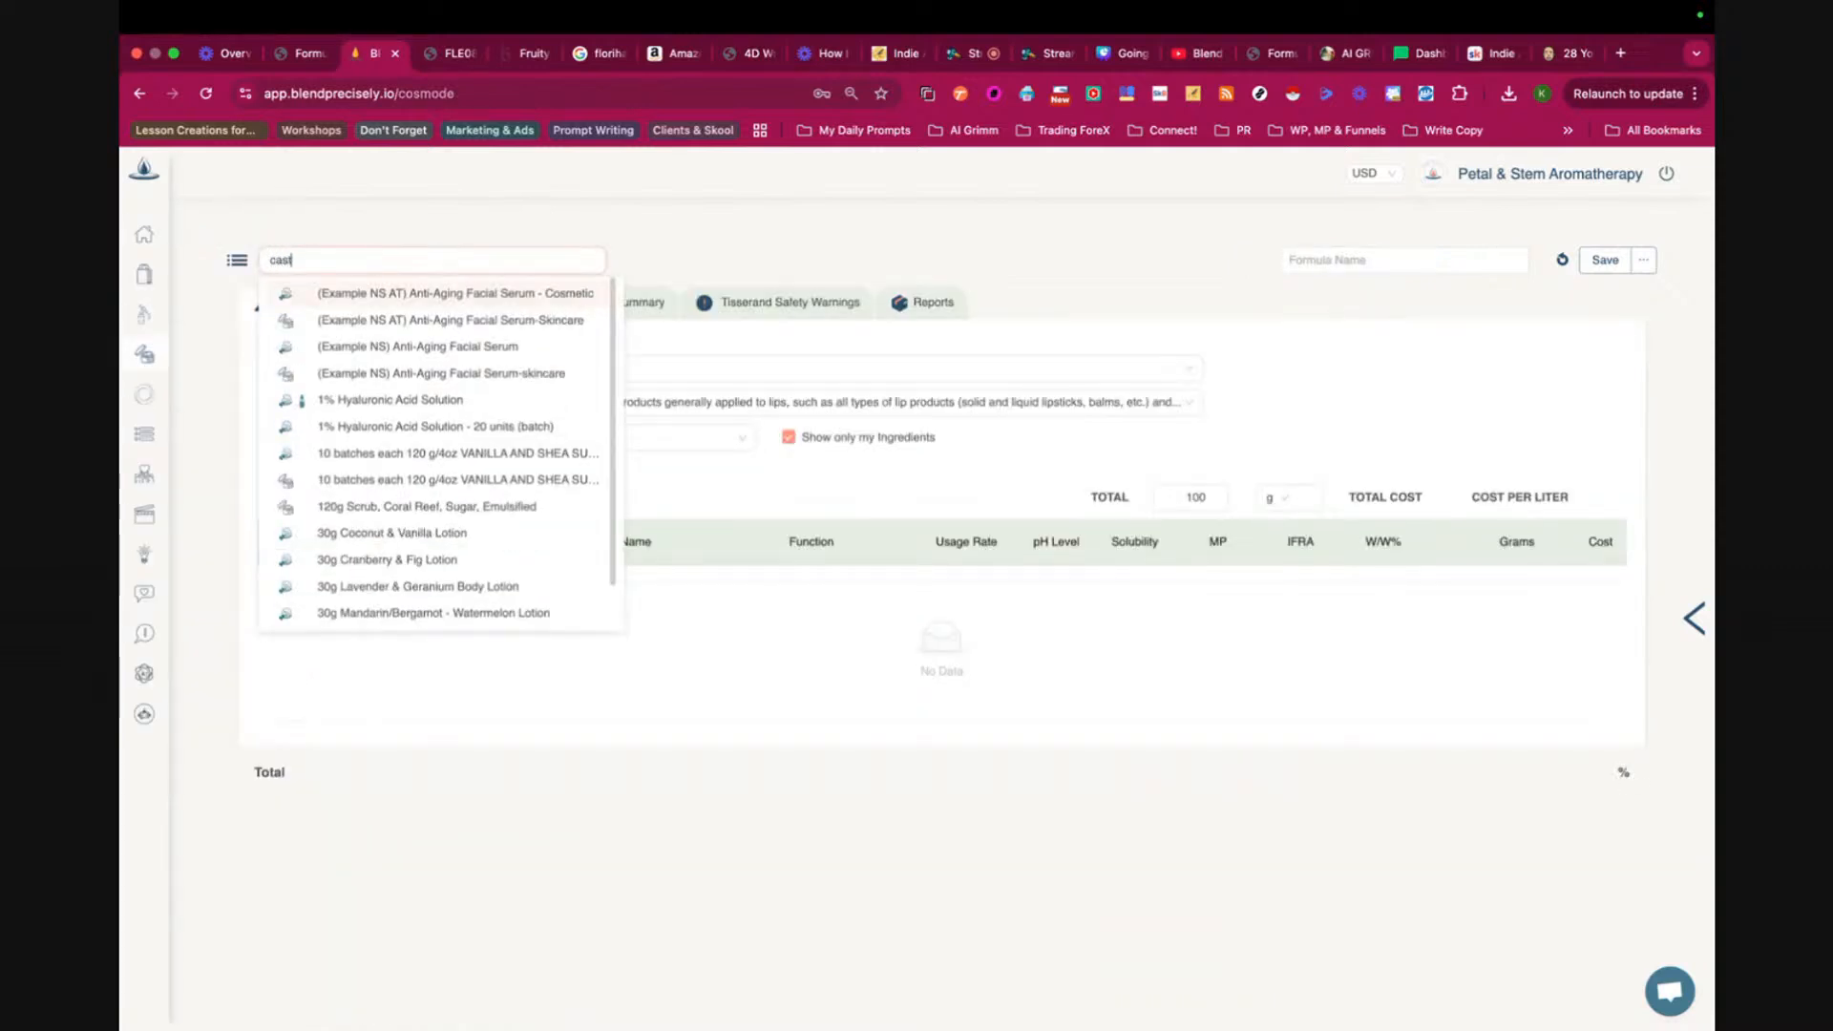
pyautogui.click(470, 295)
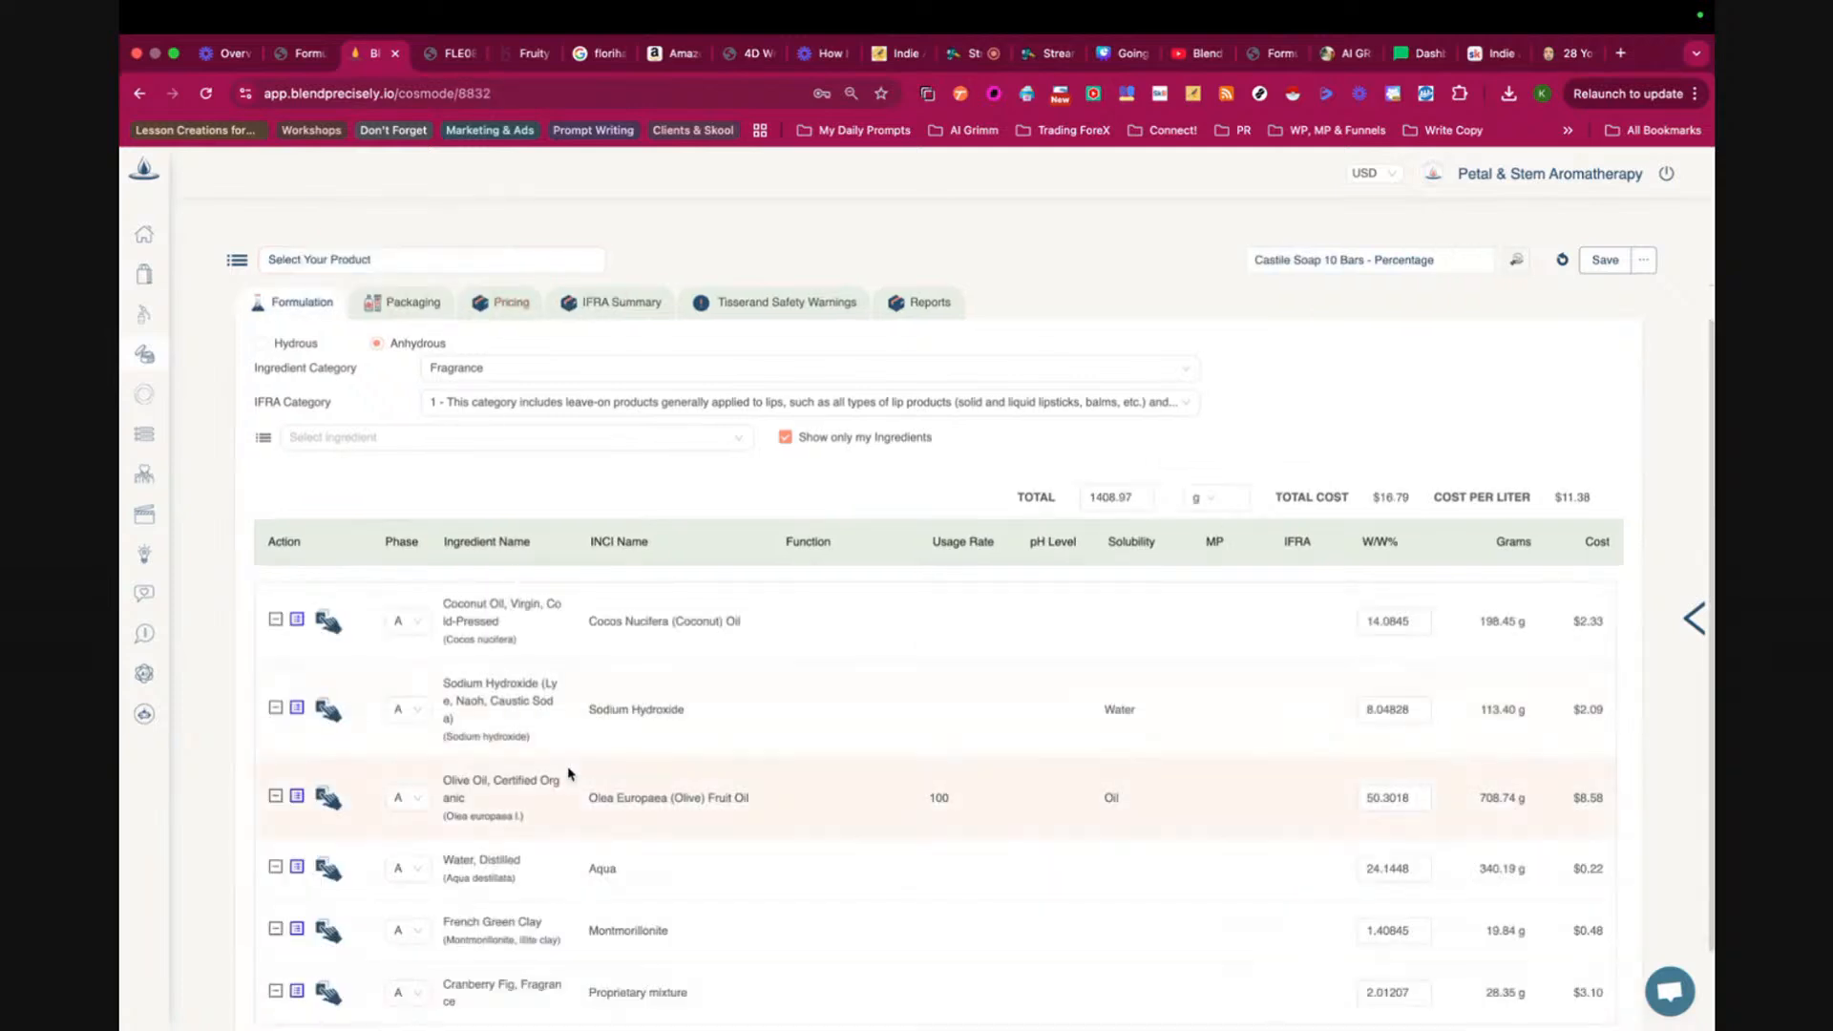
# - Examine the skincare version's ingredient percentages, gram weights, total weight and costs
pyautogui.scroll(-1, 570, 773)
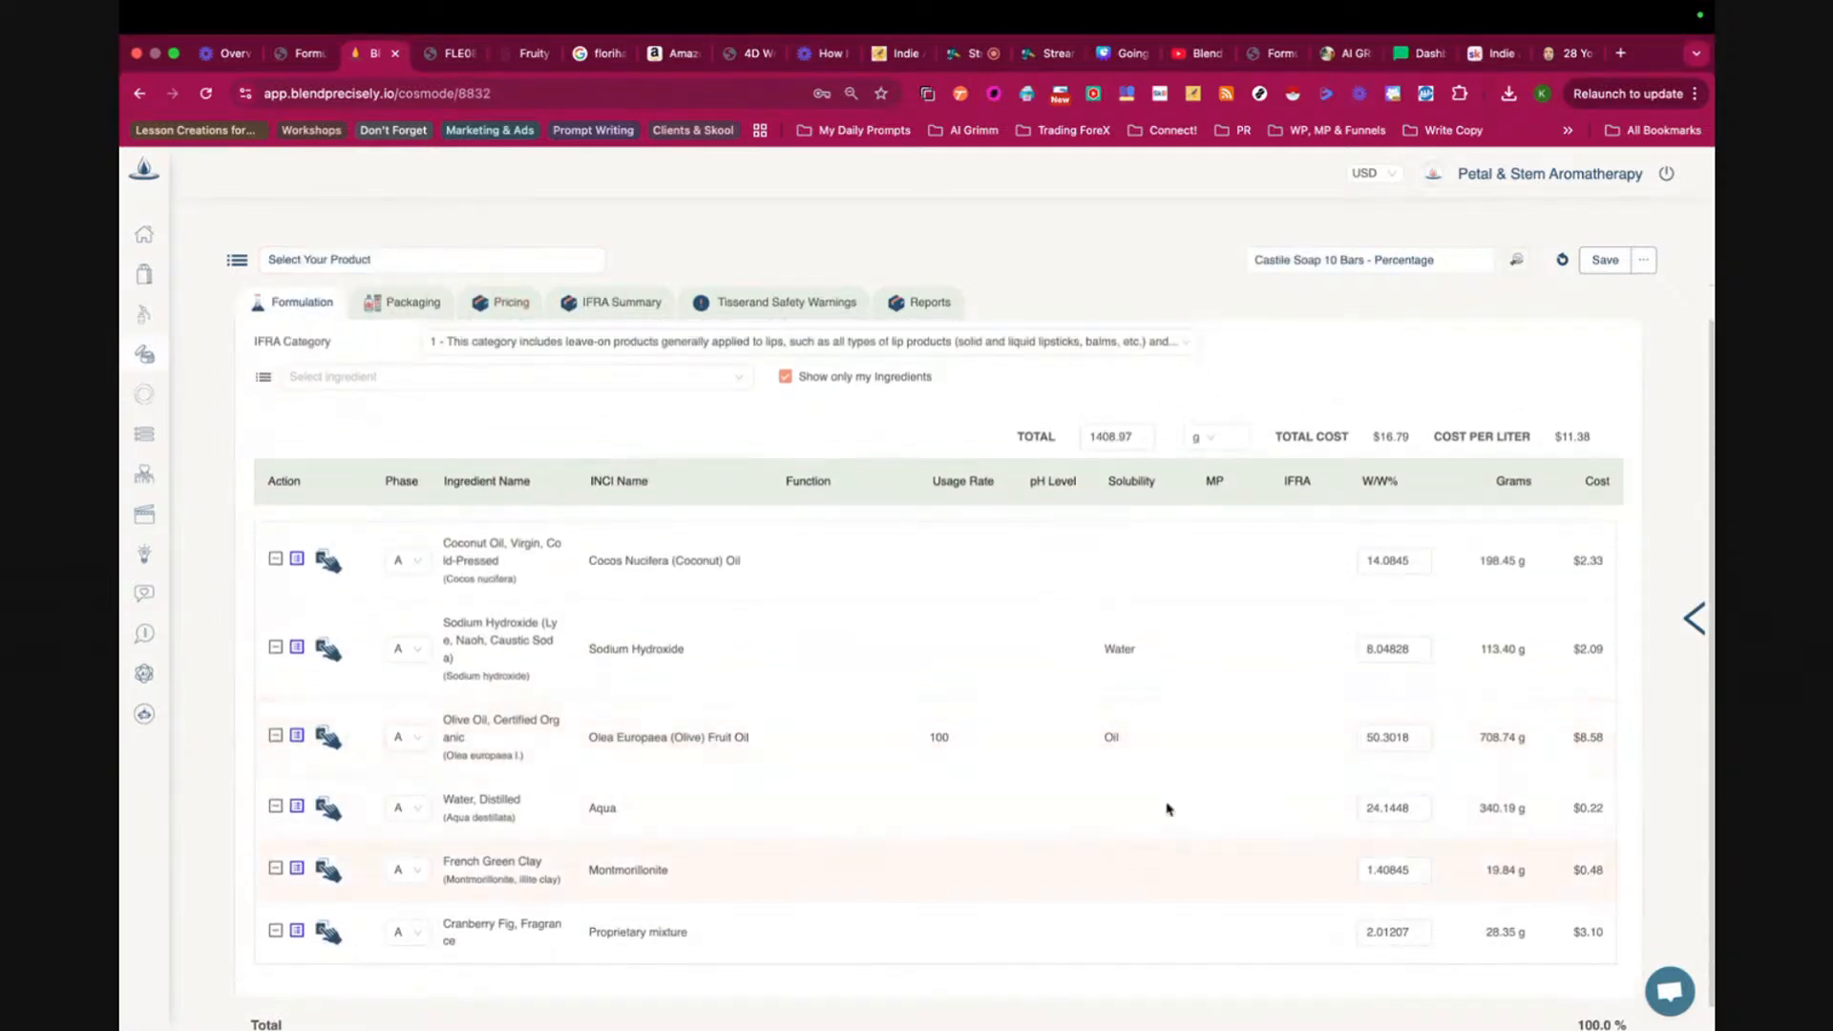
pyautogui.scroll(1, 1397, 897)
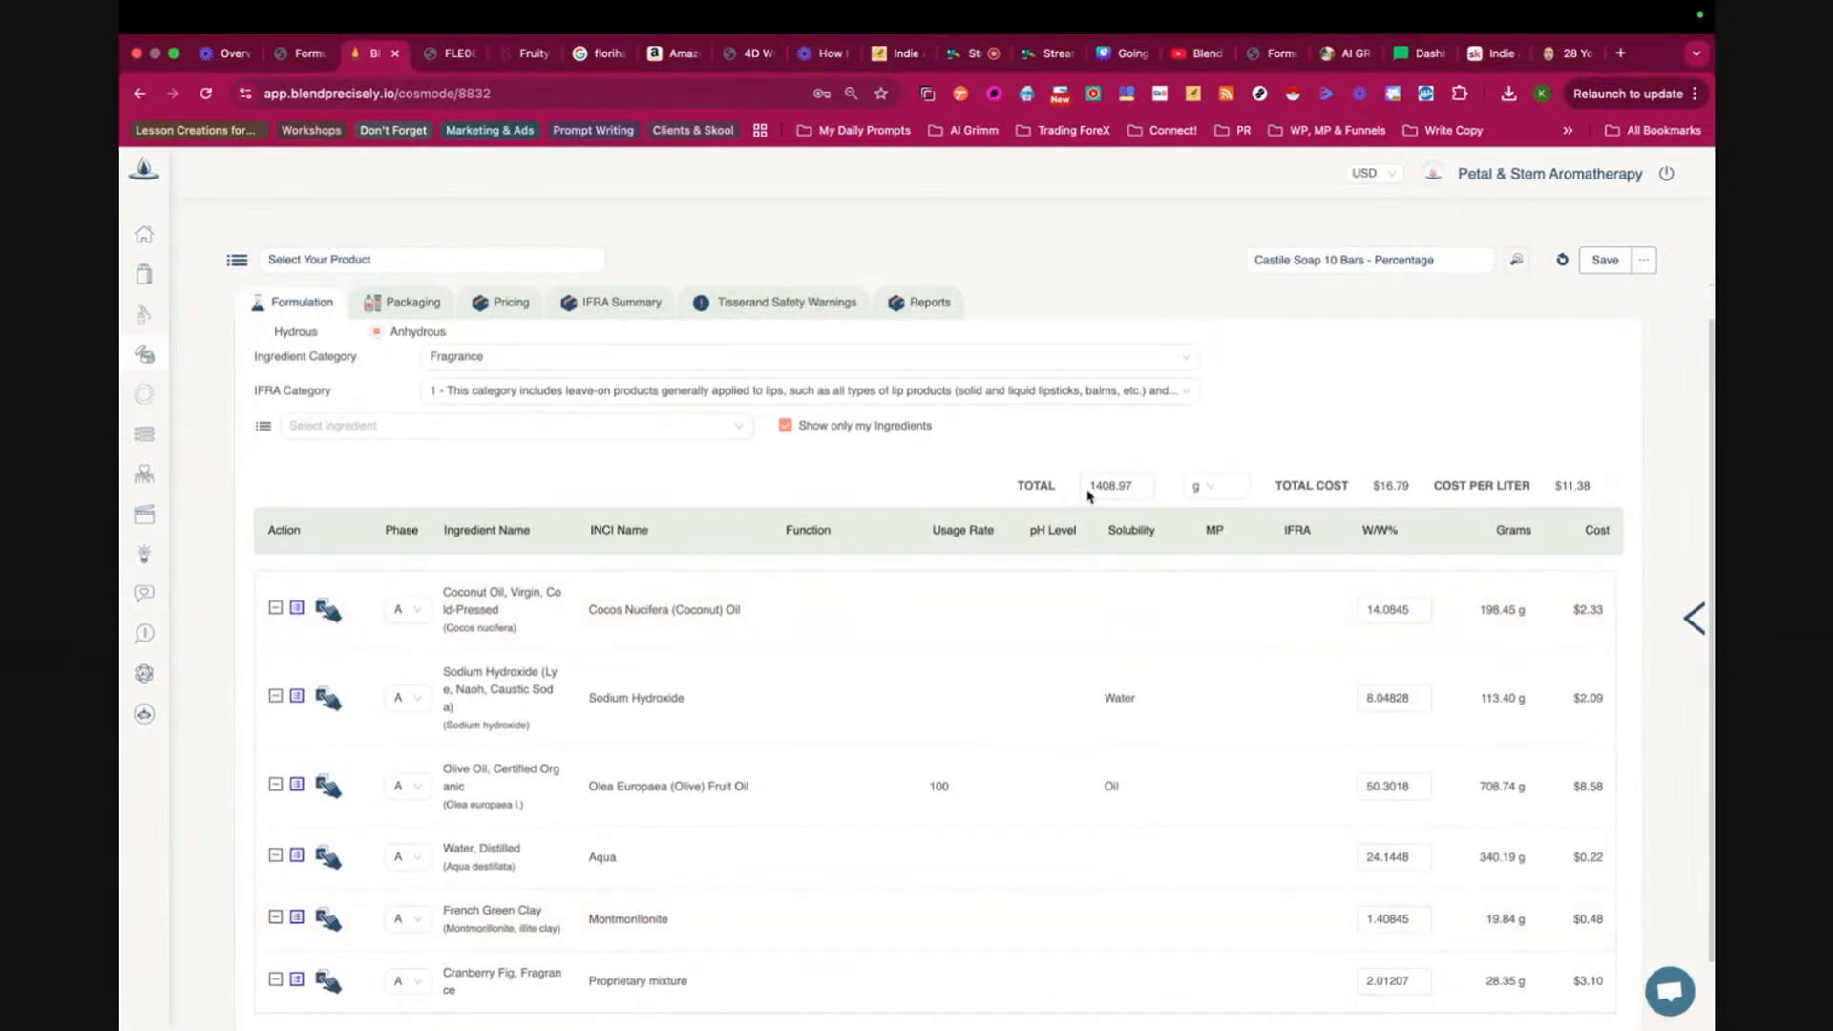
pyautogui.scroll(-1, 1088, 468)
pyautogui.scroll(1, 1073, 446)
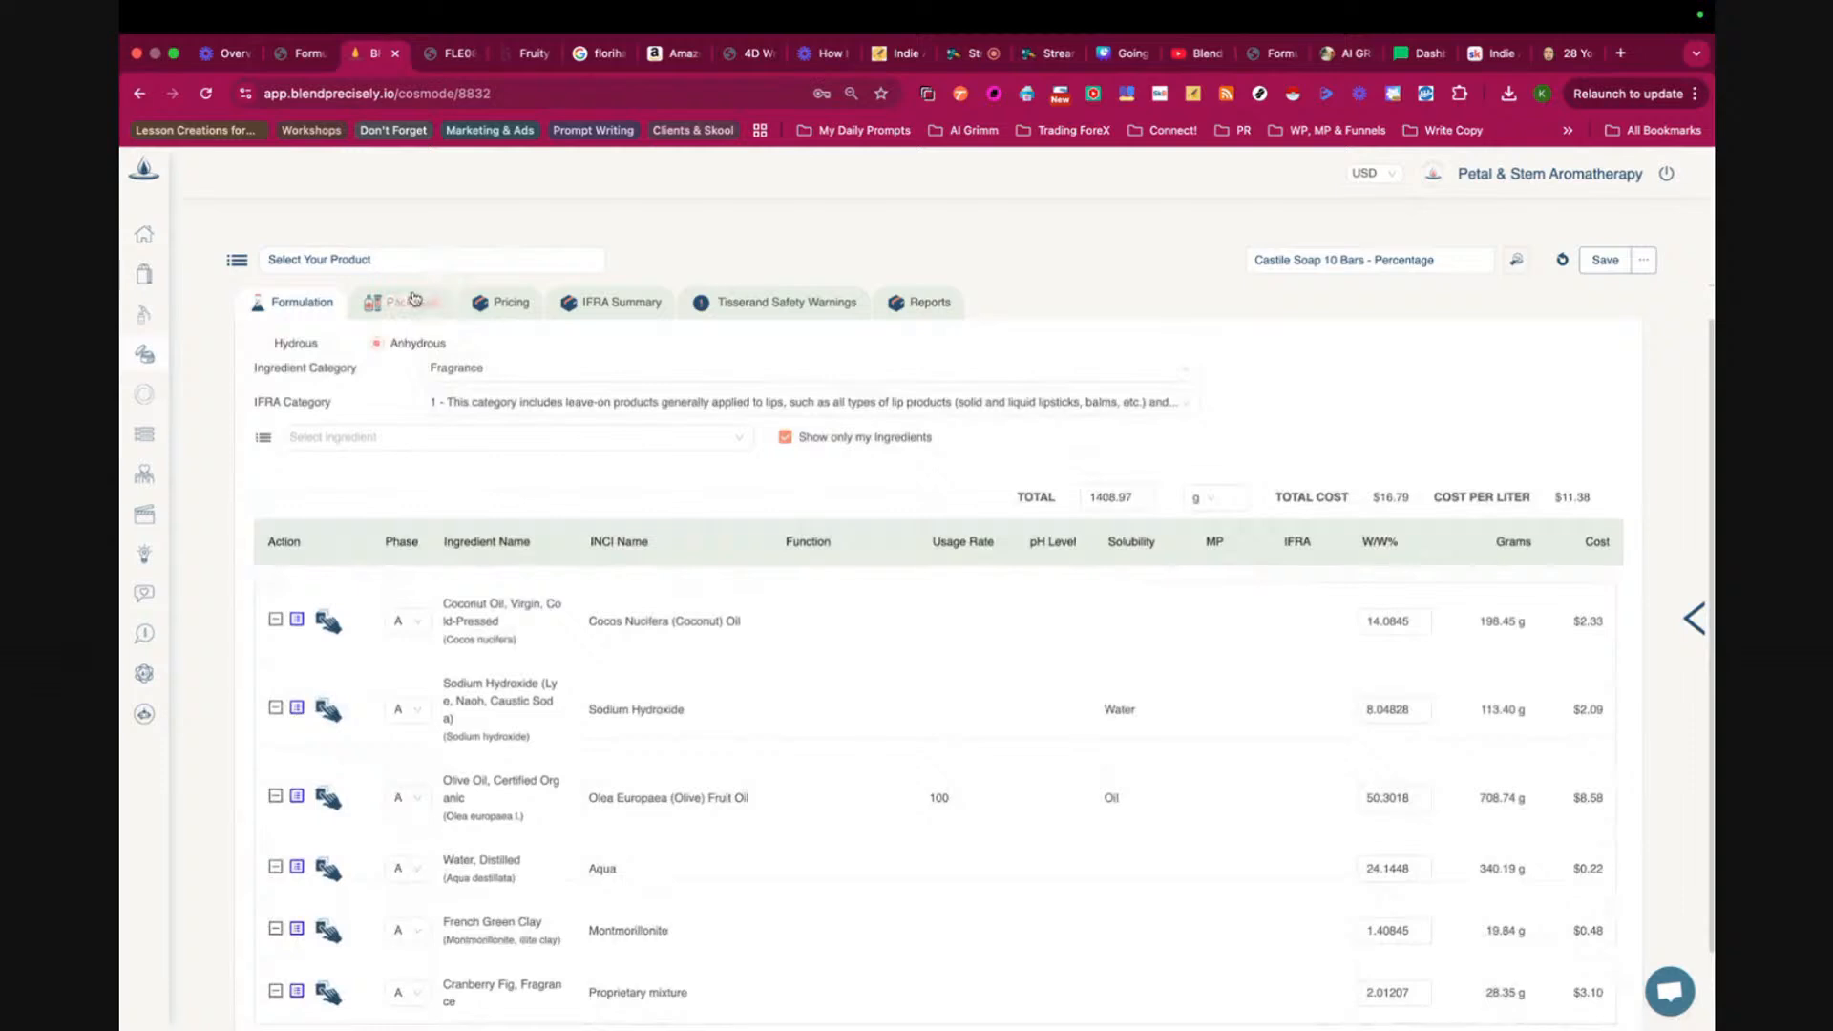
pyautogui.scroll(-2, 860, 697)
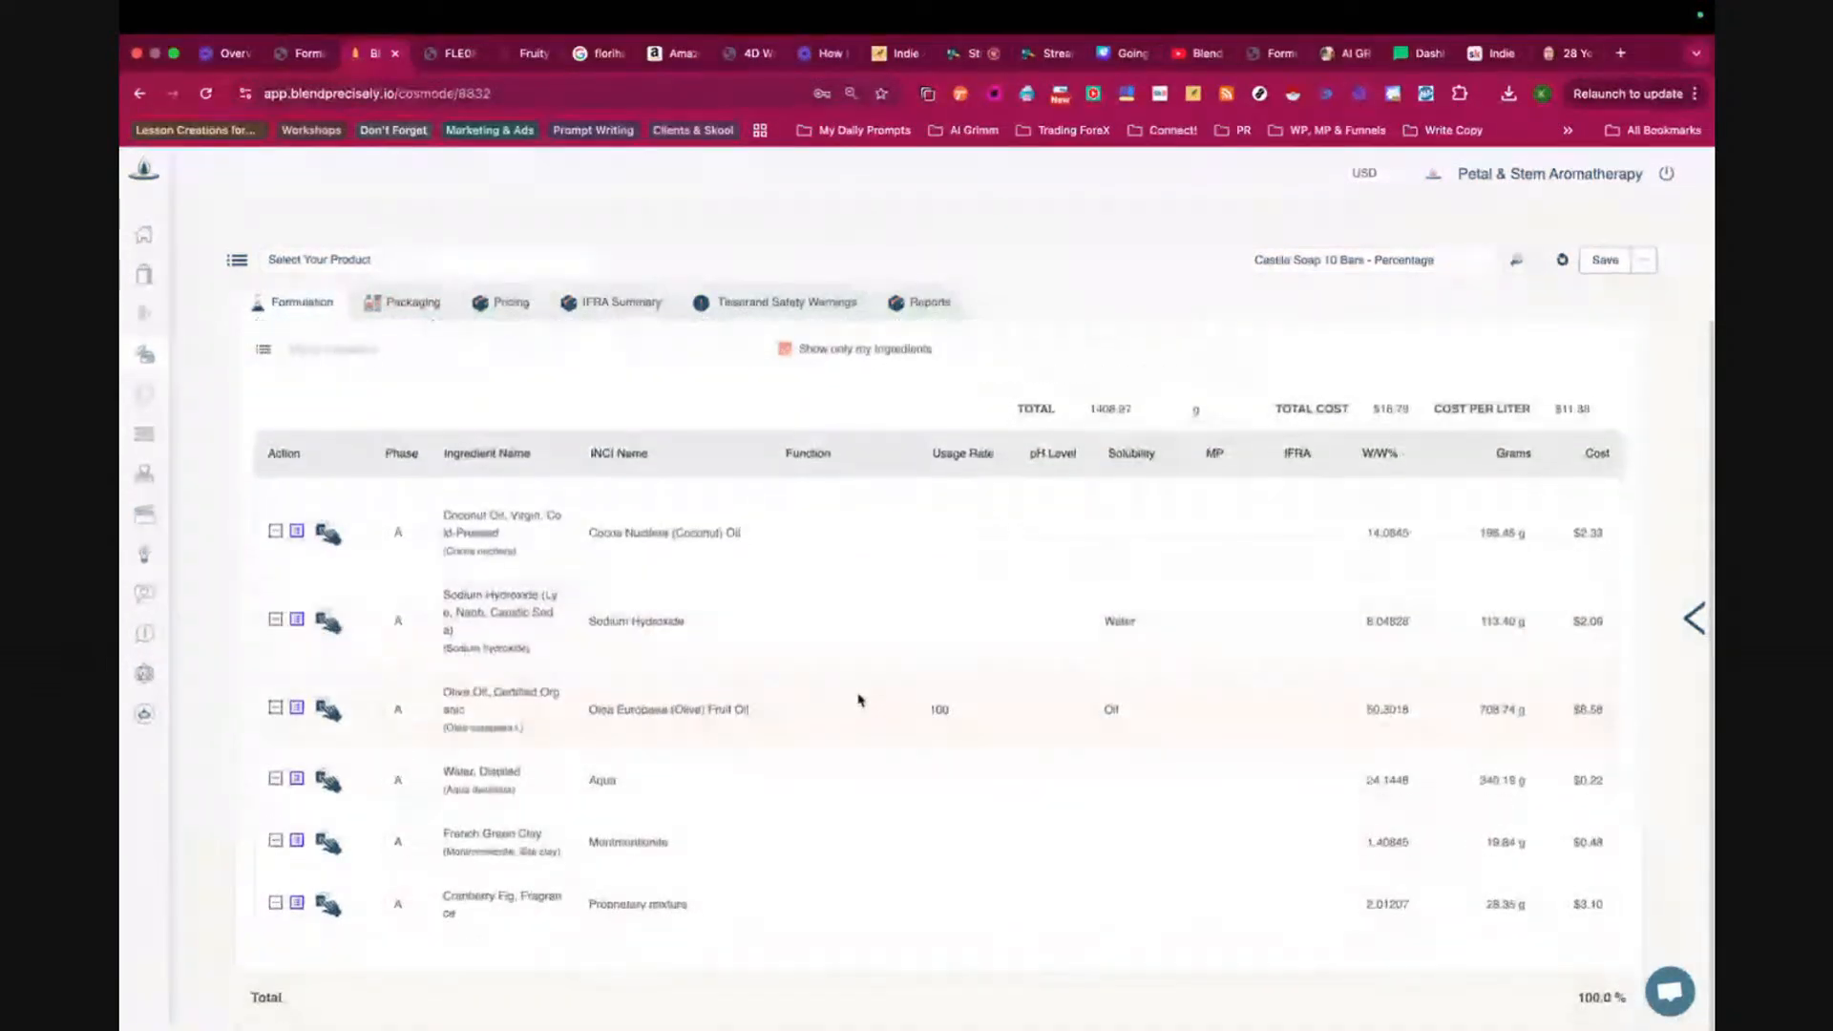
pyautogui.scroll(1, 859, 700)
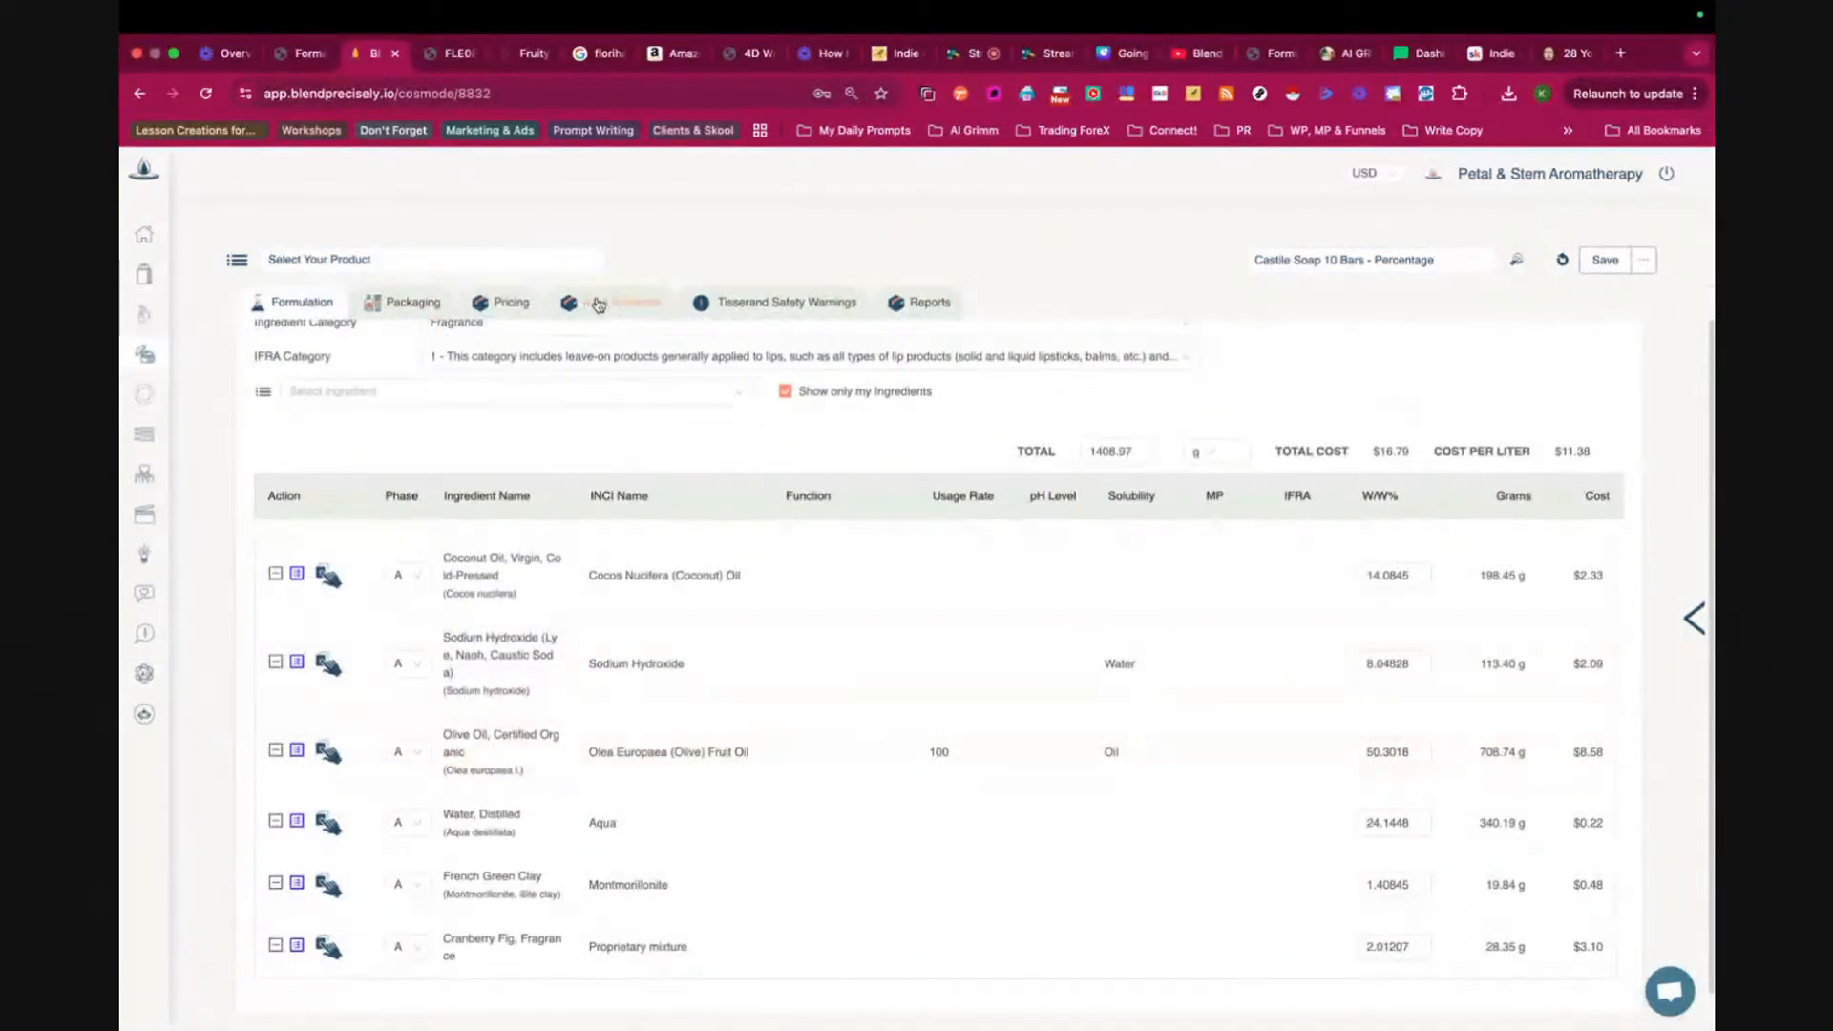
# - Check the soap's IFRA summary, Tisserand safety warnings and packaging, and return to its formulation table
pyautogui.click(599, 305)
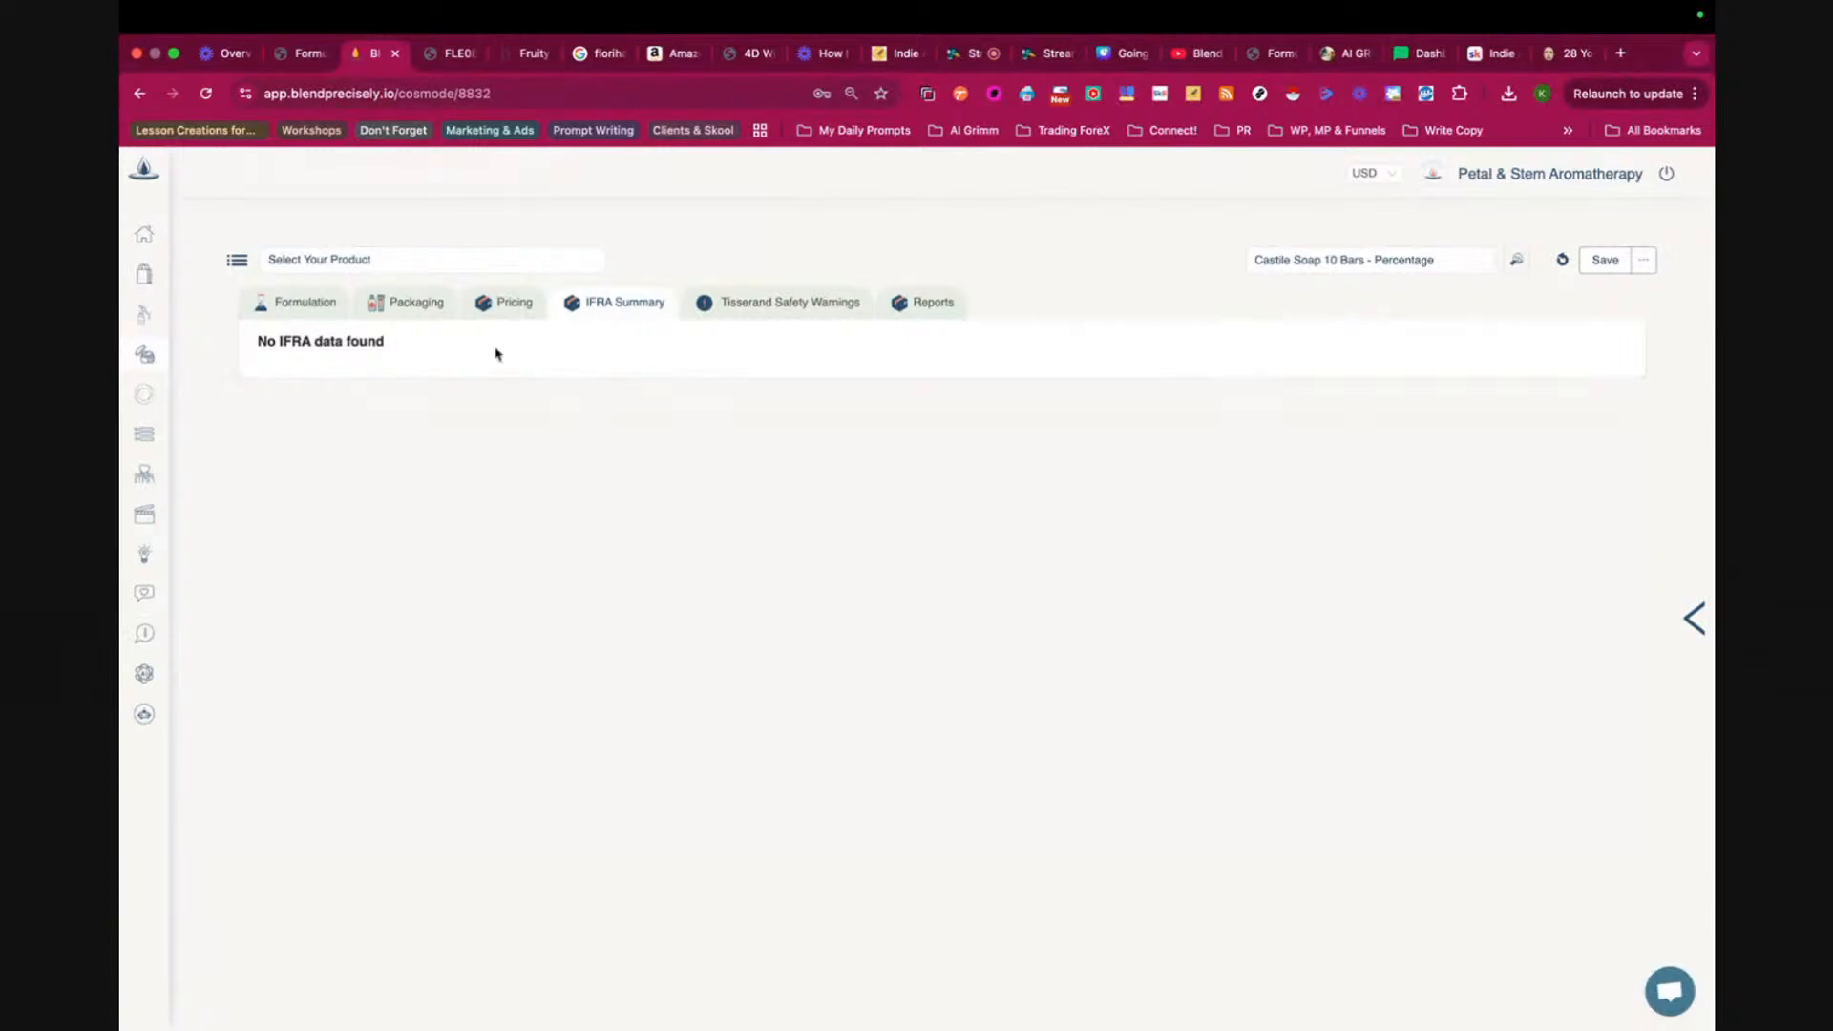
pyautogui.click(765, 308)
pyautogui.click(395, 307)
pyautogui.click(291, 303)
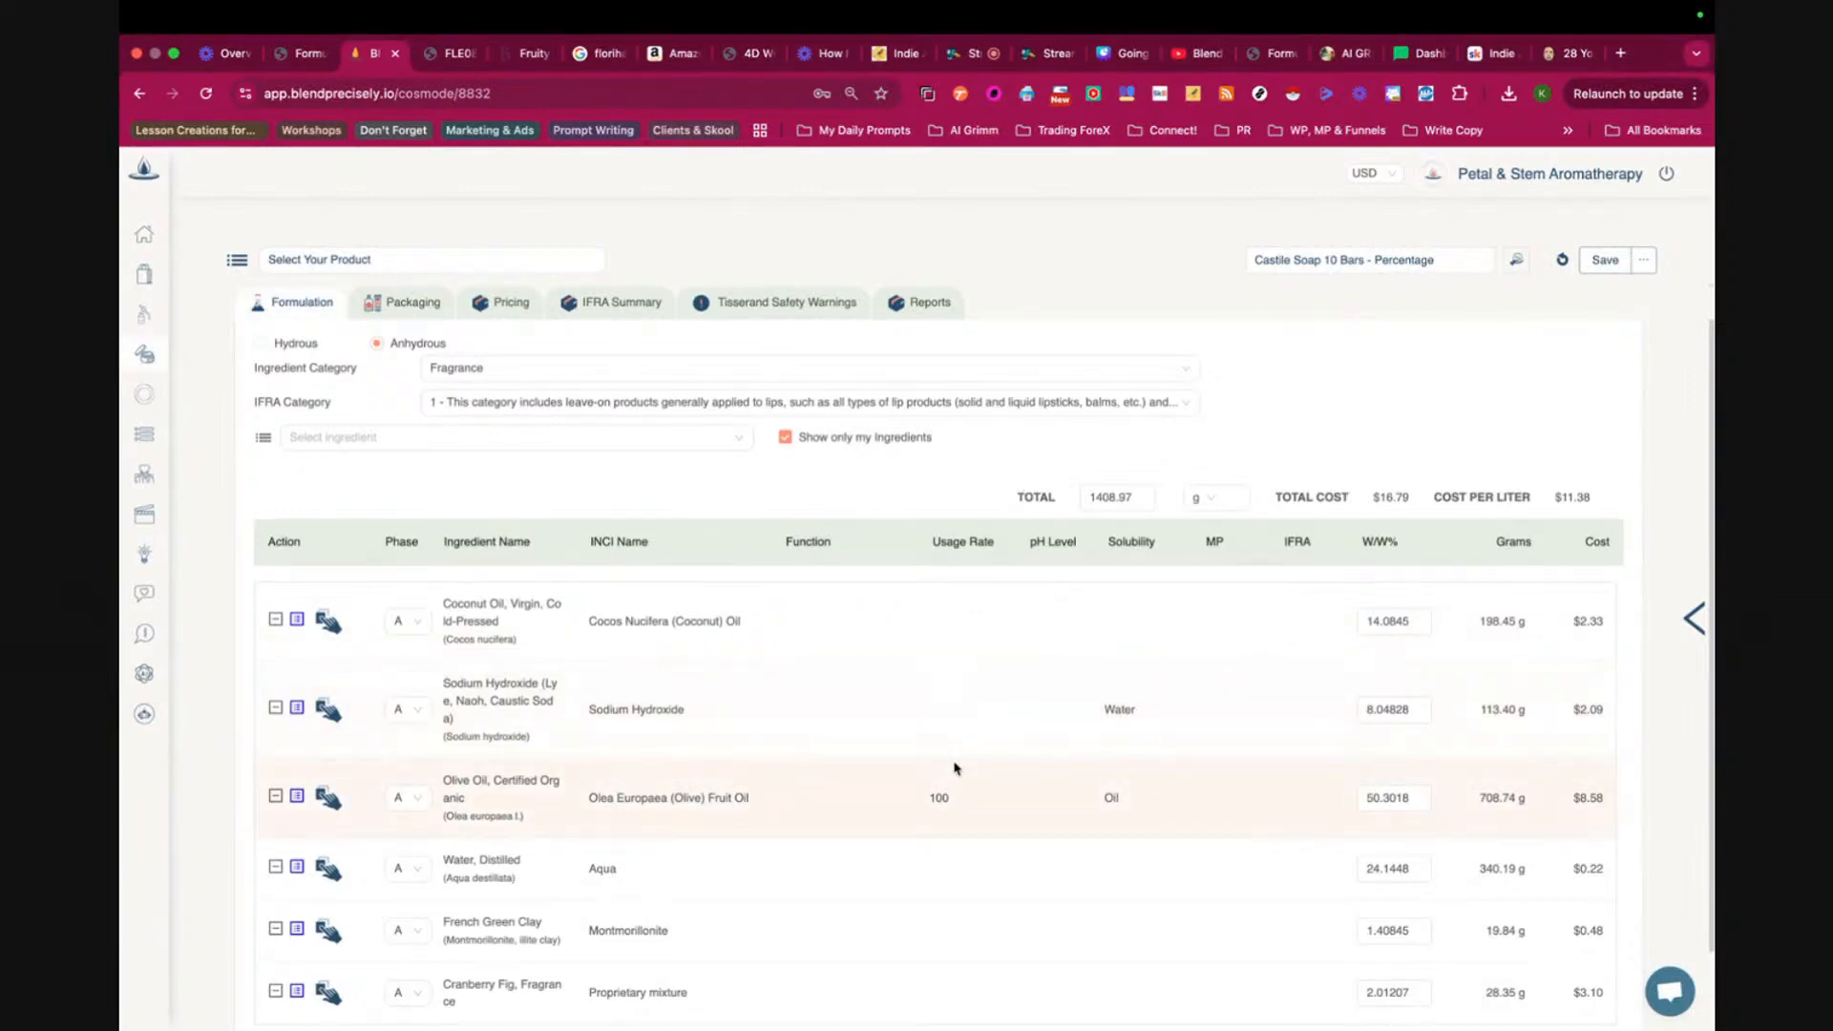
pyautogui.scroll(-1, 850, 800)
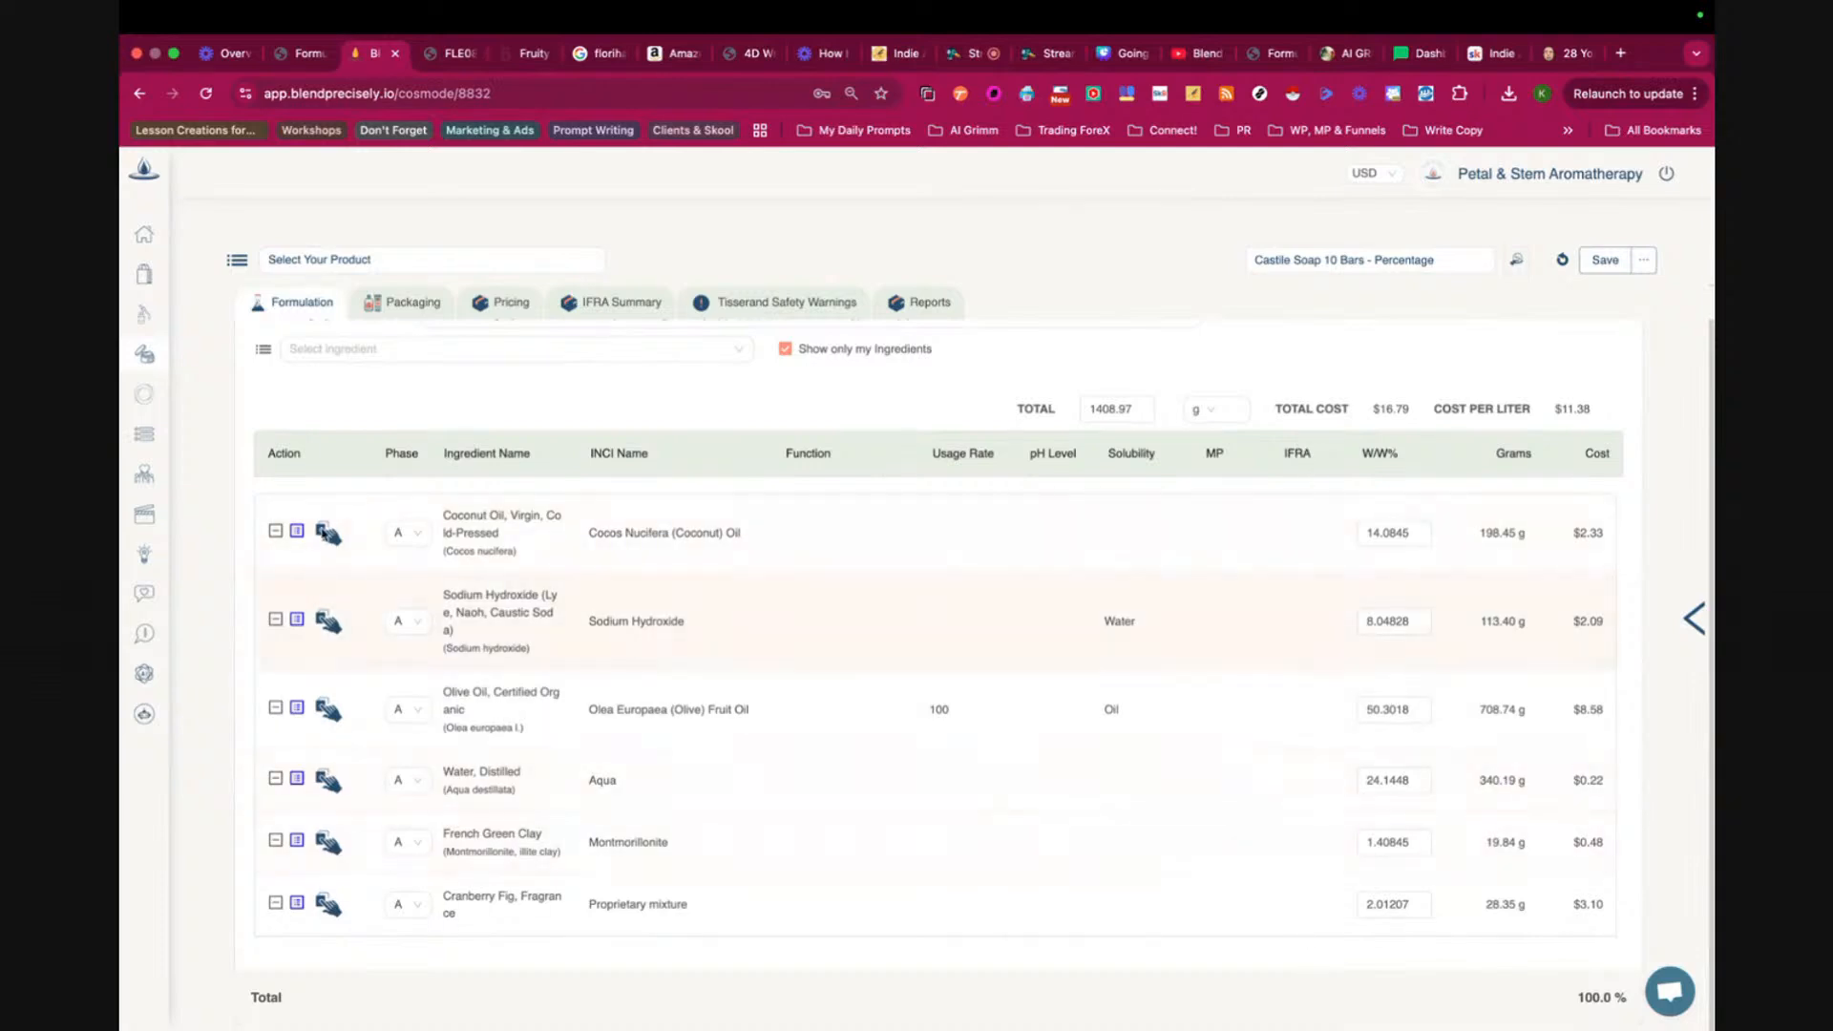
# - Go to the ingredient inventory, search My Ingredients in the Fragrance category for "clary sage", and clear the search
pyautogui.click(200, 434)
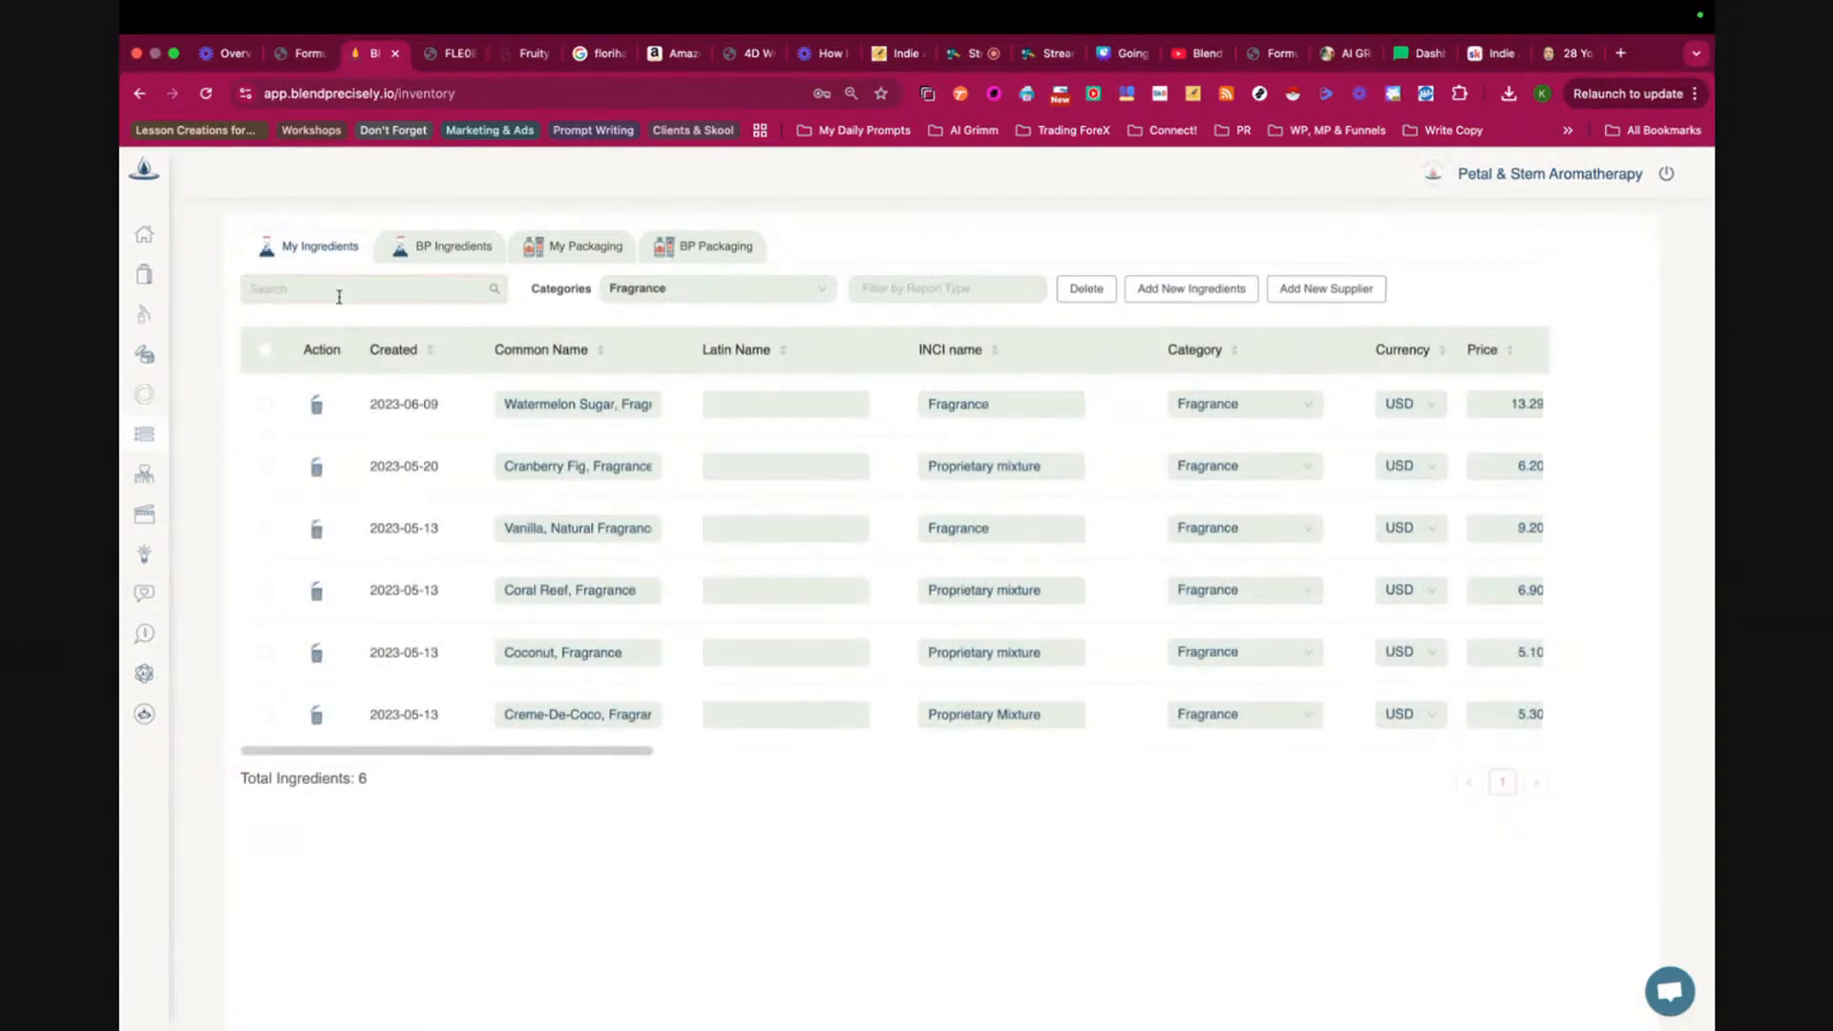
pyautogui.click(339, 297)
pyautogui.write('clary sage')
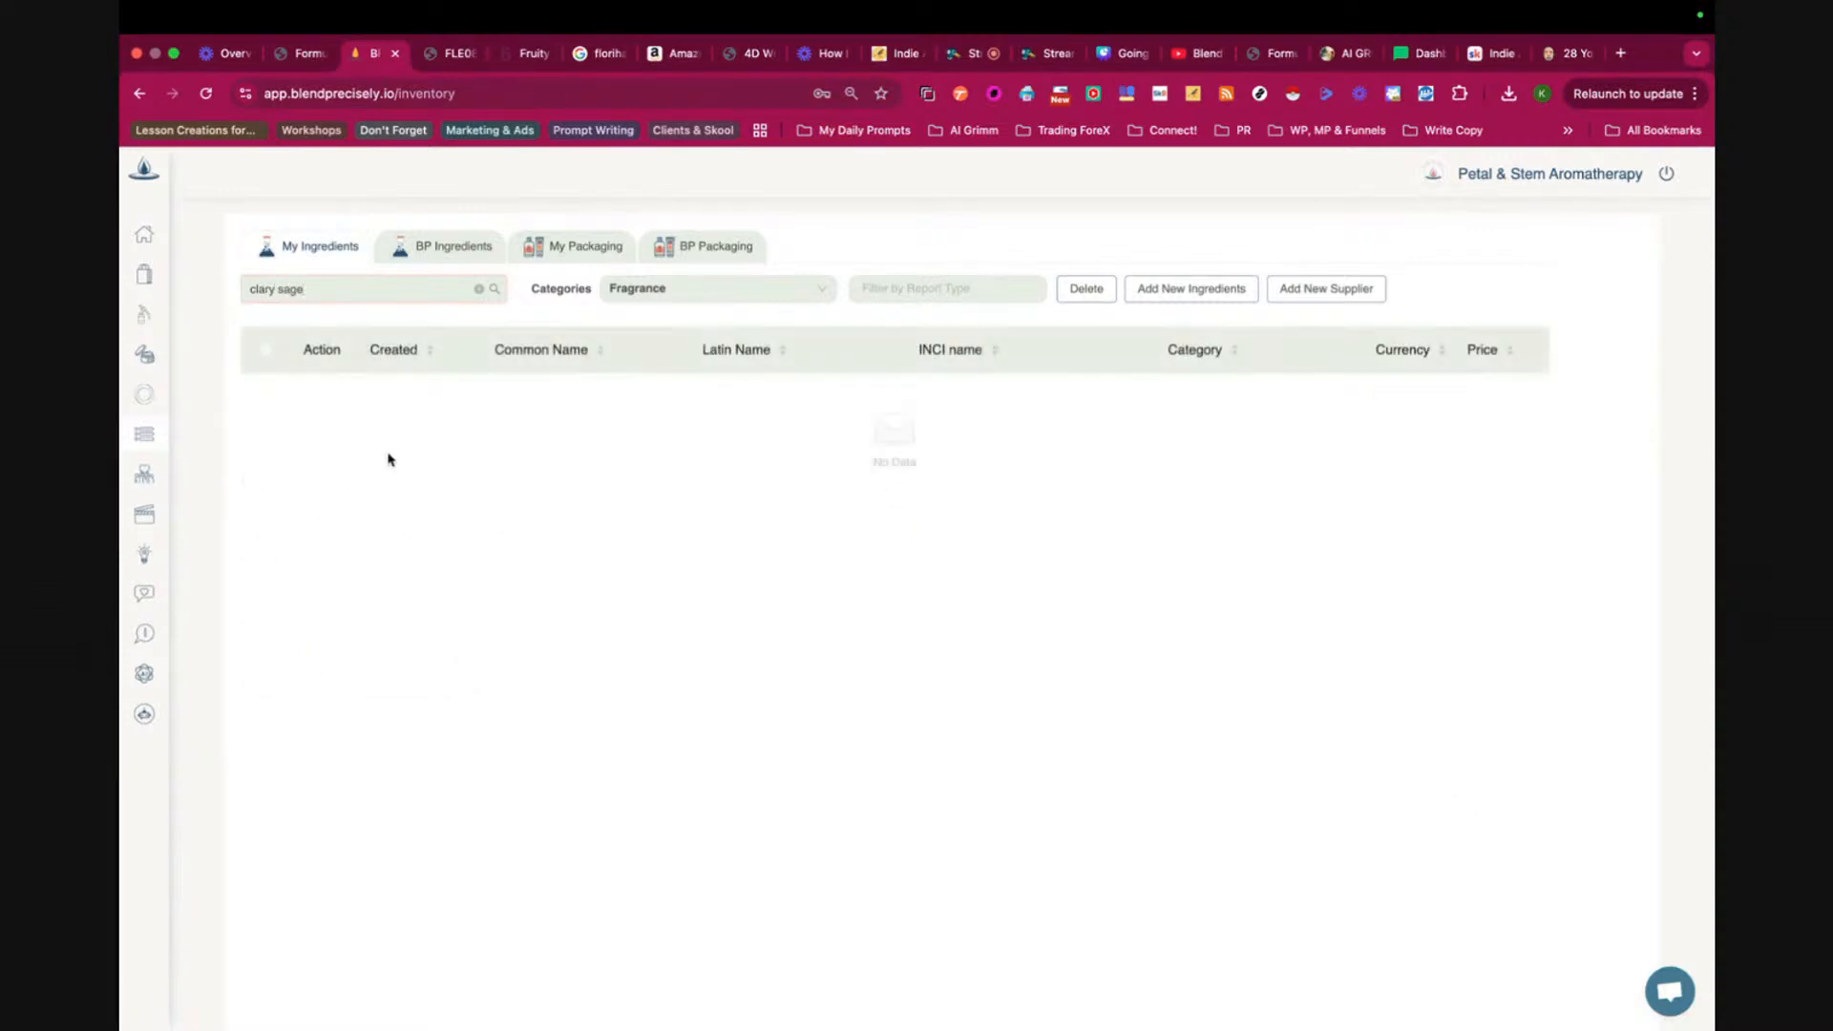
pyautogui.click(482, 289)
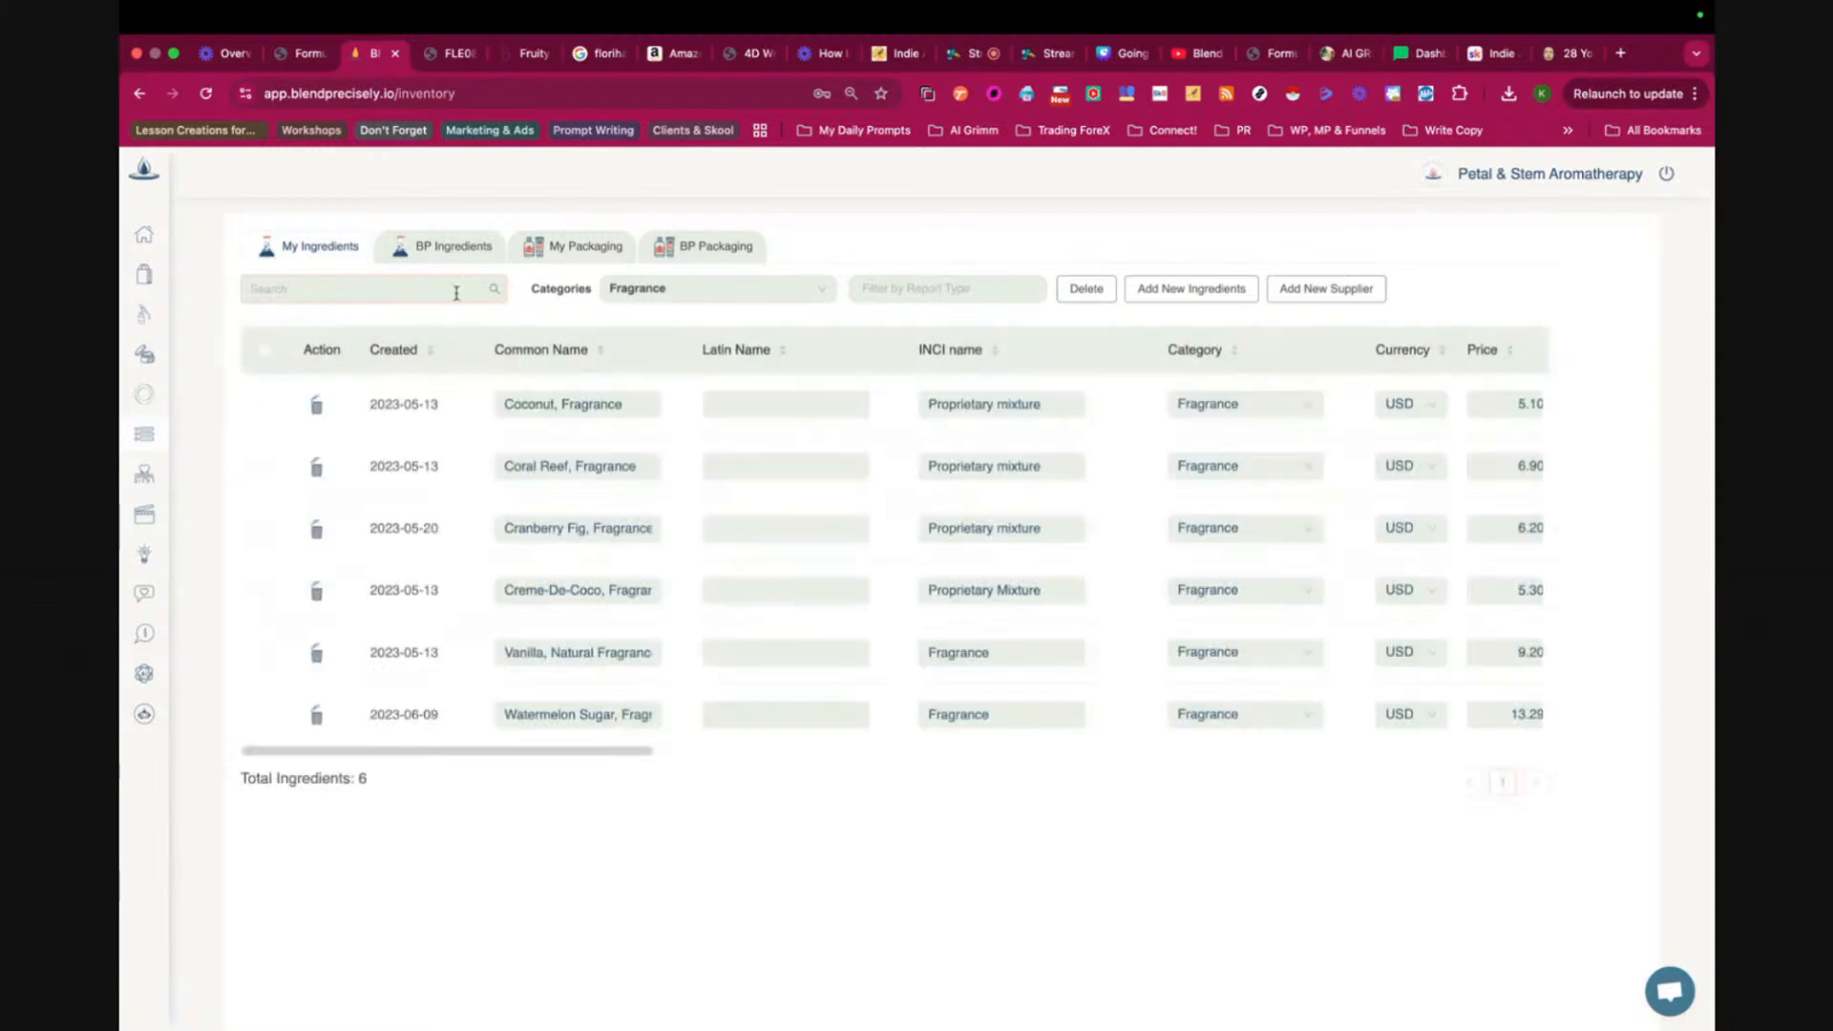
pyautogui.write('clary sage')
pyautogui.click(478, 289)
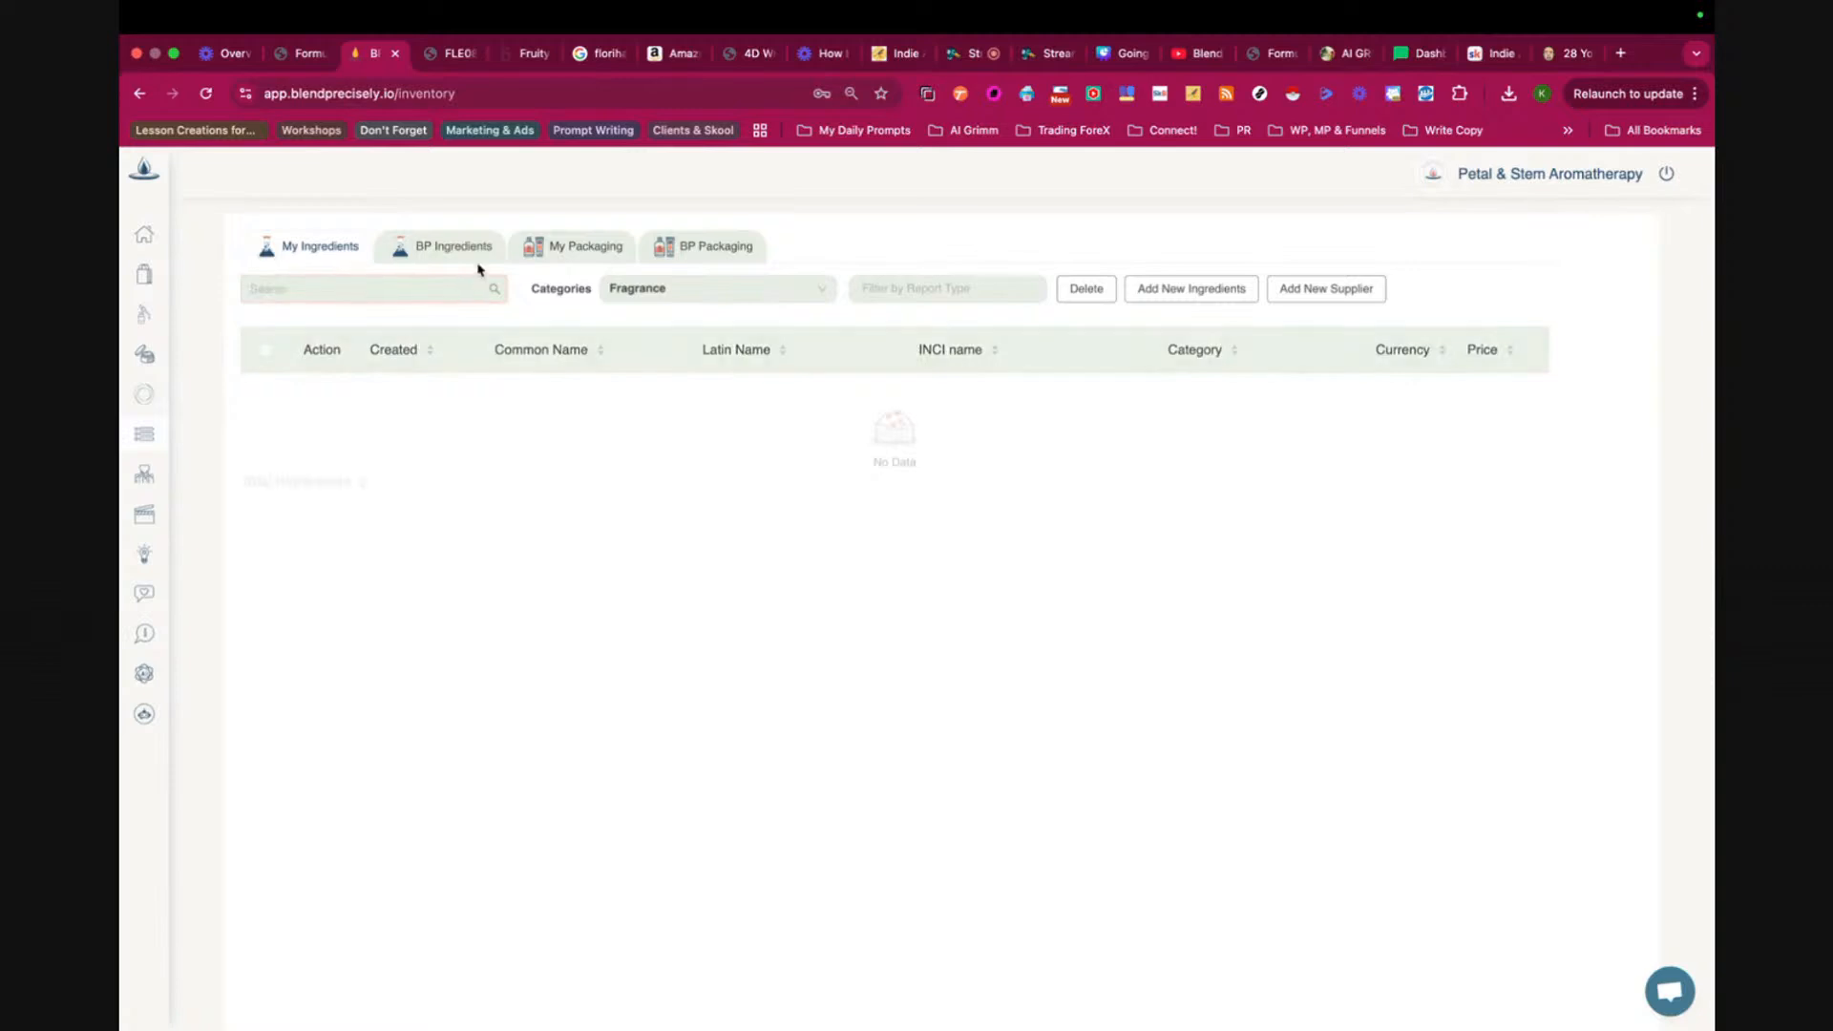
# - Check the BP Ingredients list and return to My Ingredients to look over the Fragrance category's entries
pyautogui.click(450, 246)
pyautogui.click(318, 245)
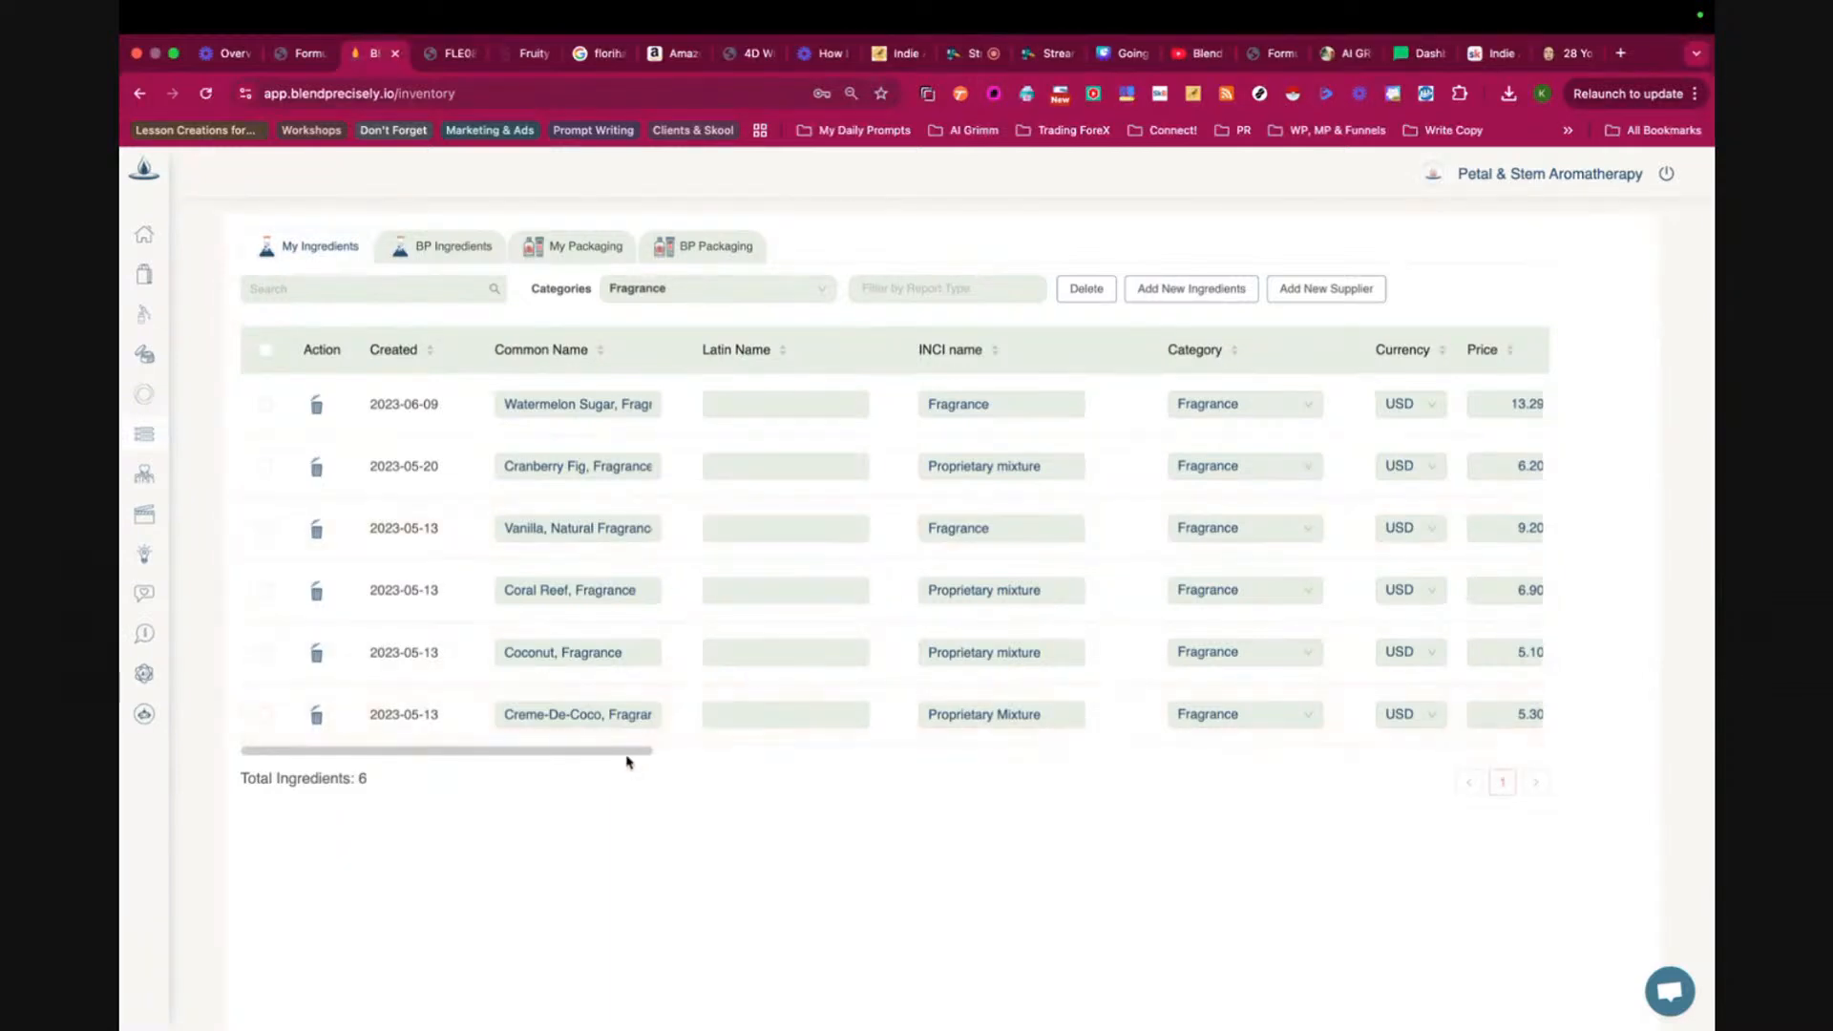
pyautogui.moveTo(628, 757); pyautogui.dragTo(520, 741)
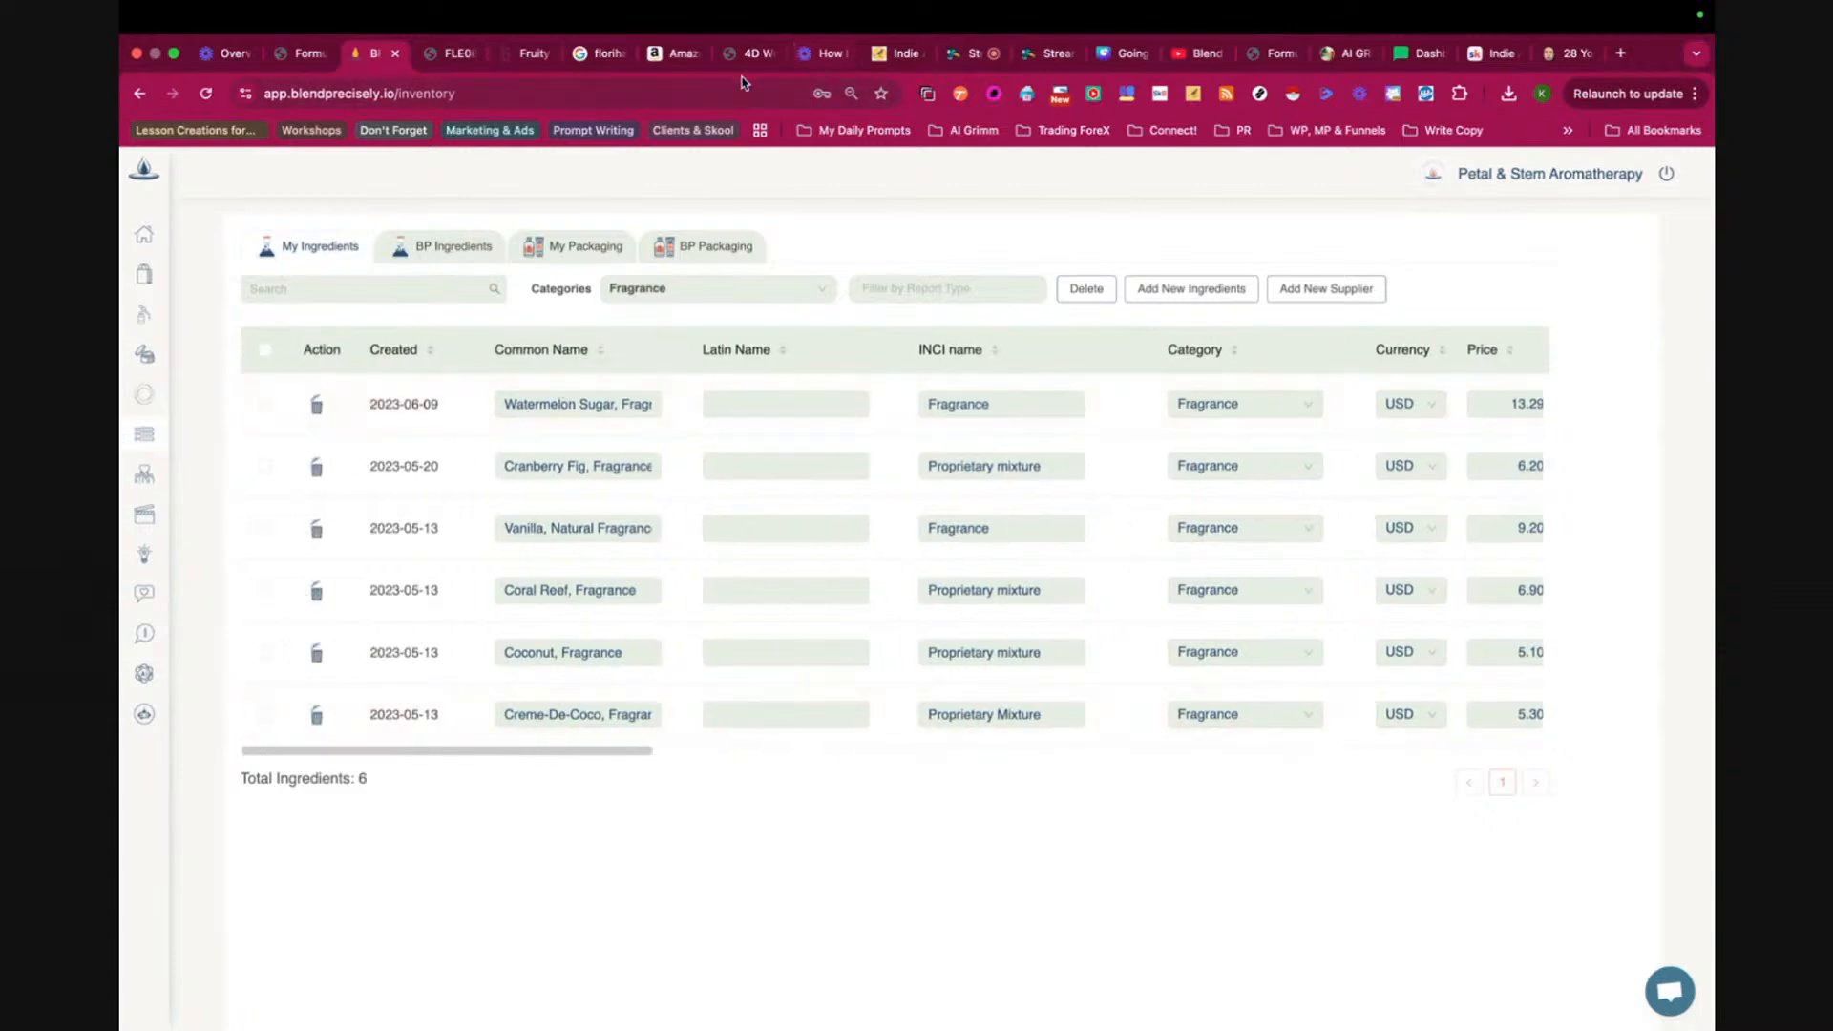